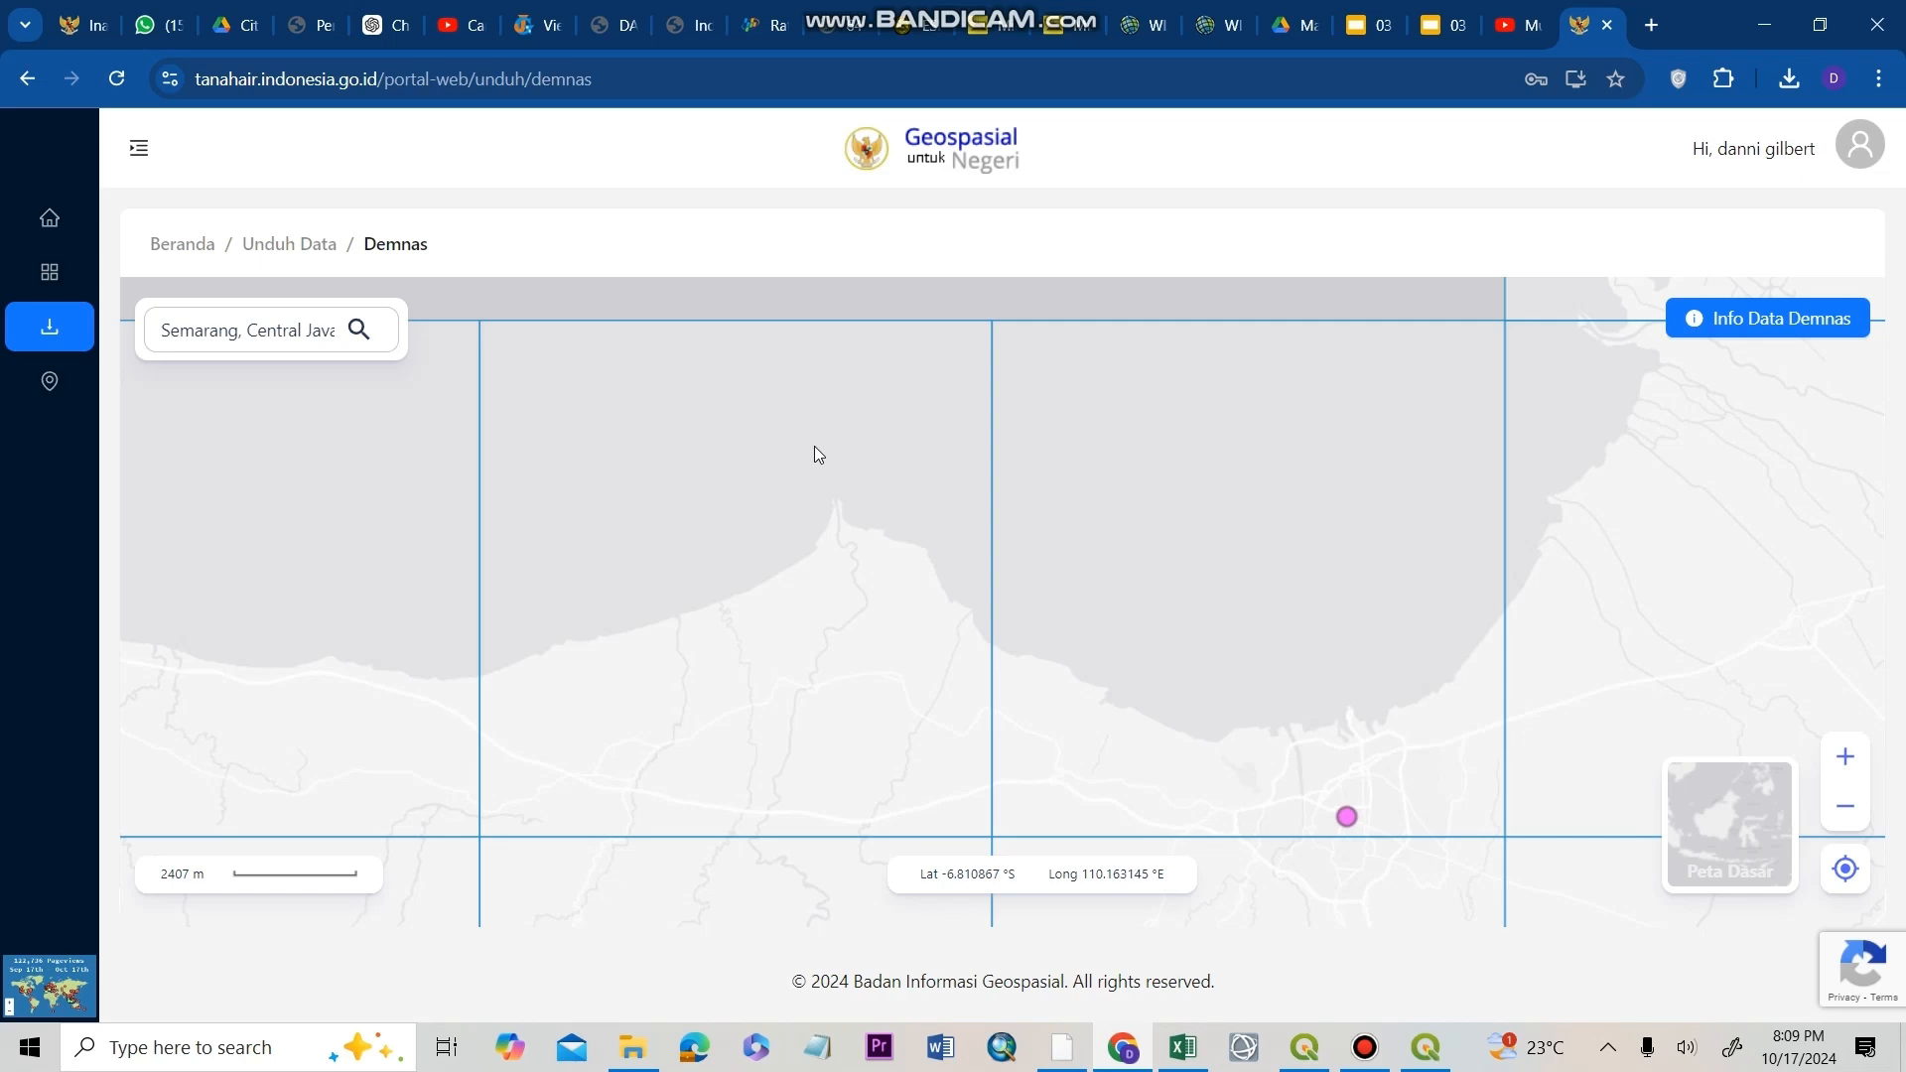
- Inspect the DEMNAS tile grid around Semarang and pick the tile on the coast just northwest of the marker
scroll(814, 445, "down", 1)
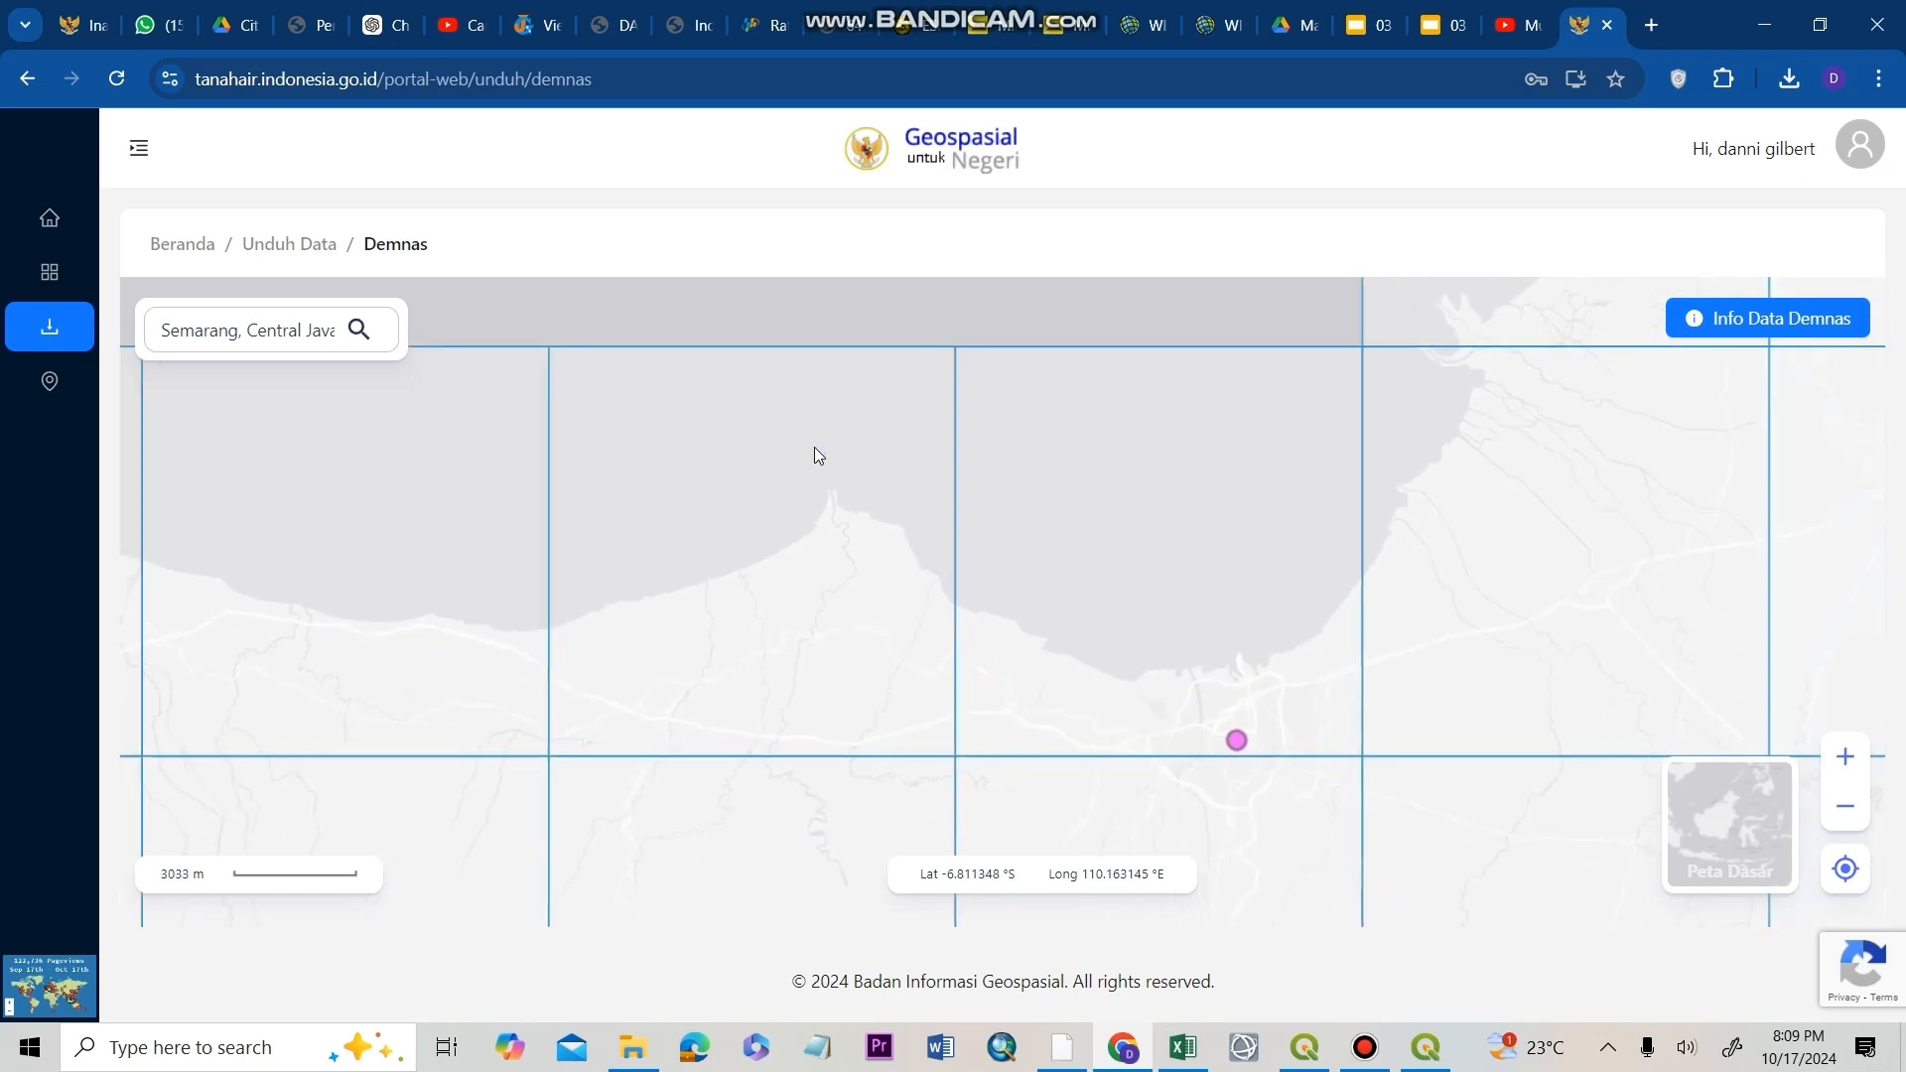
scroll(891, 473, "down", 2)
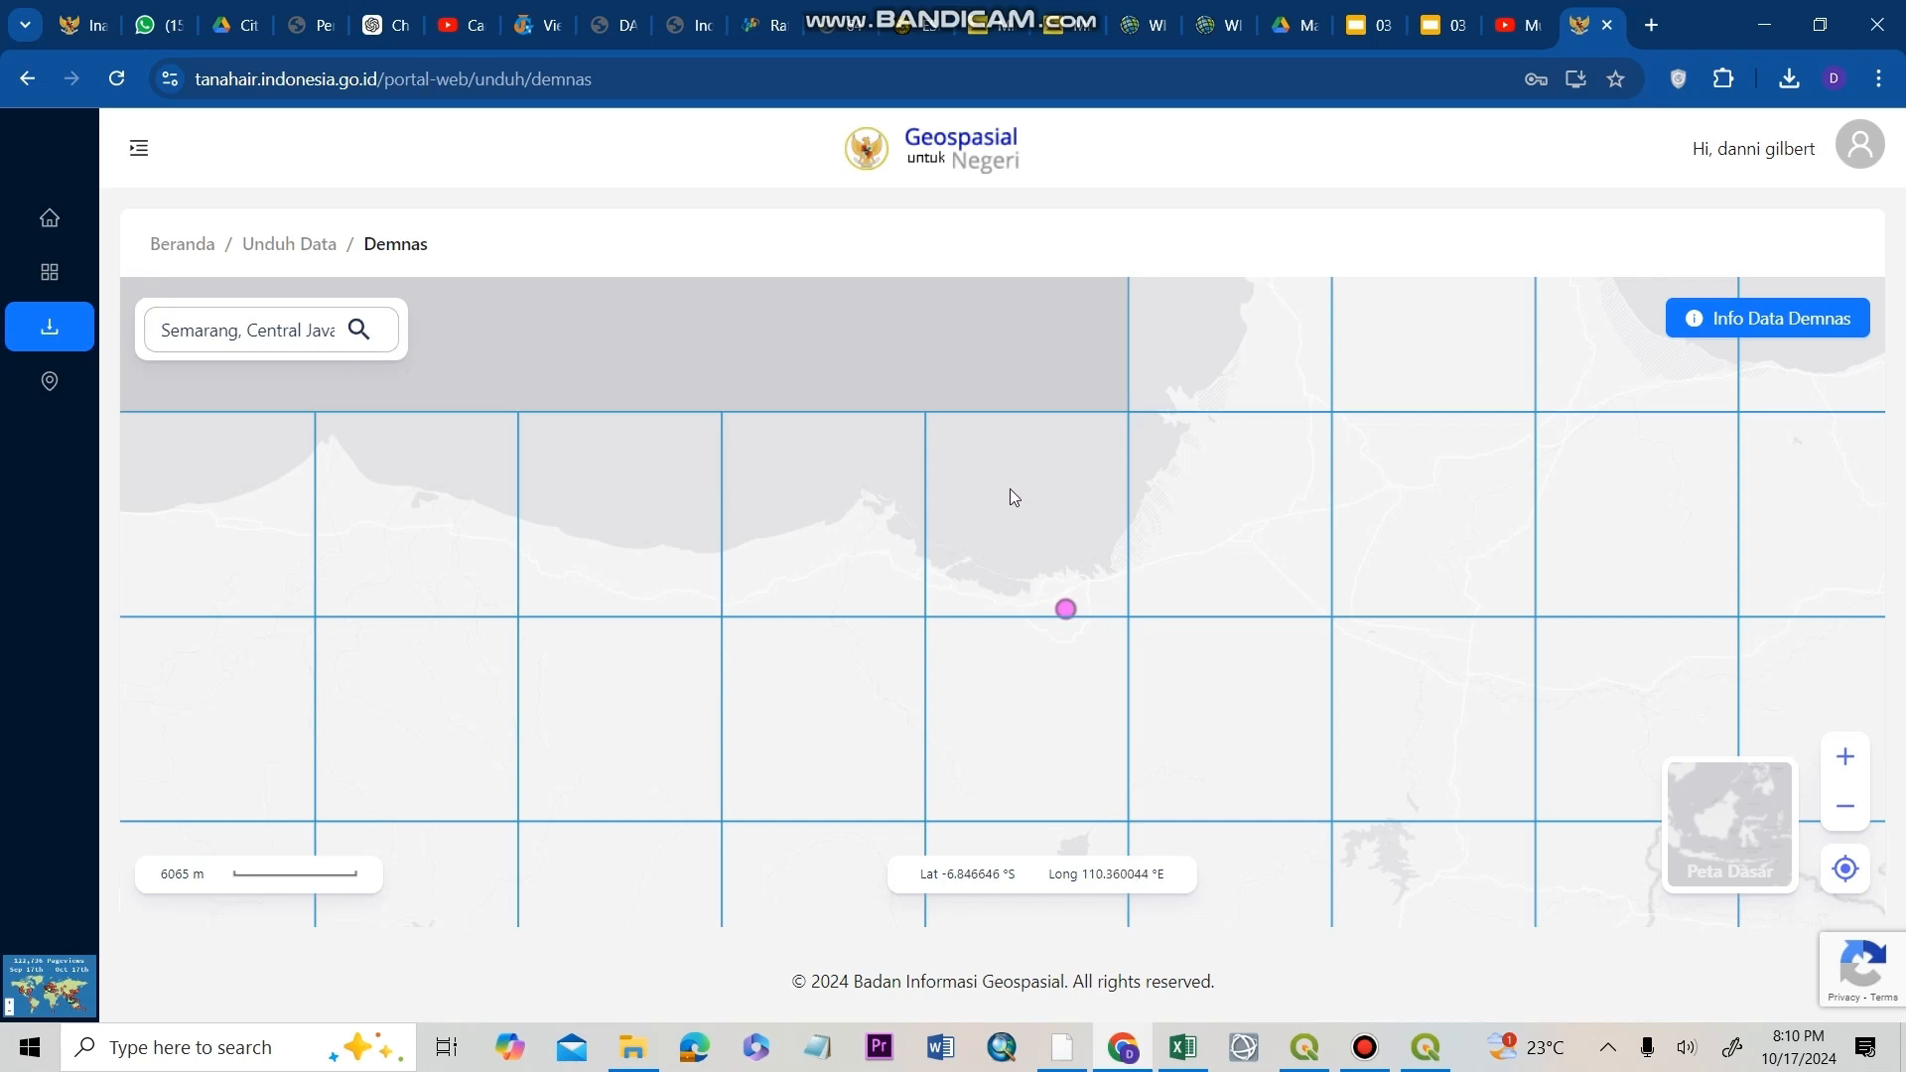
left_click(1023, 568)
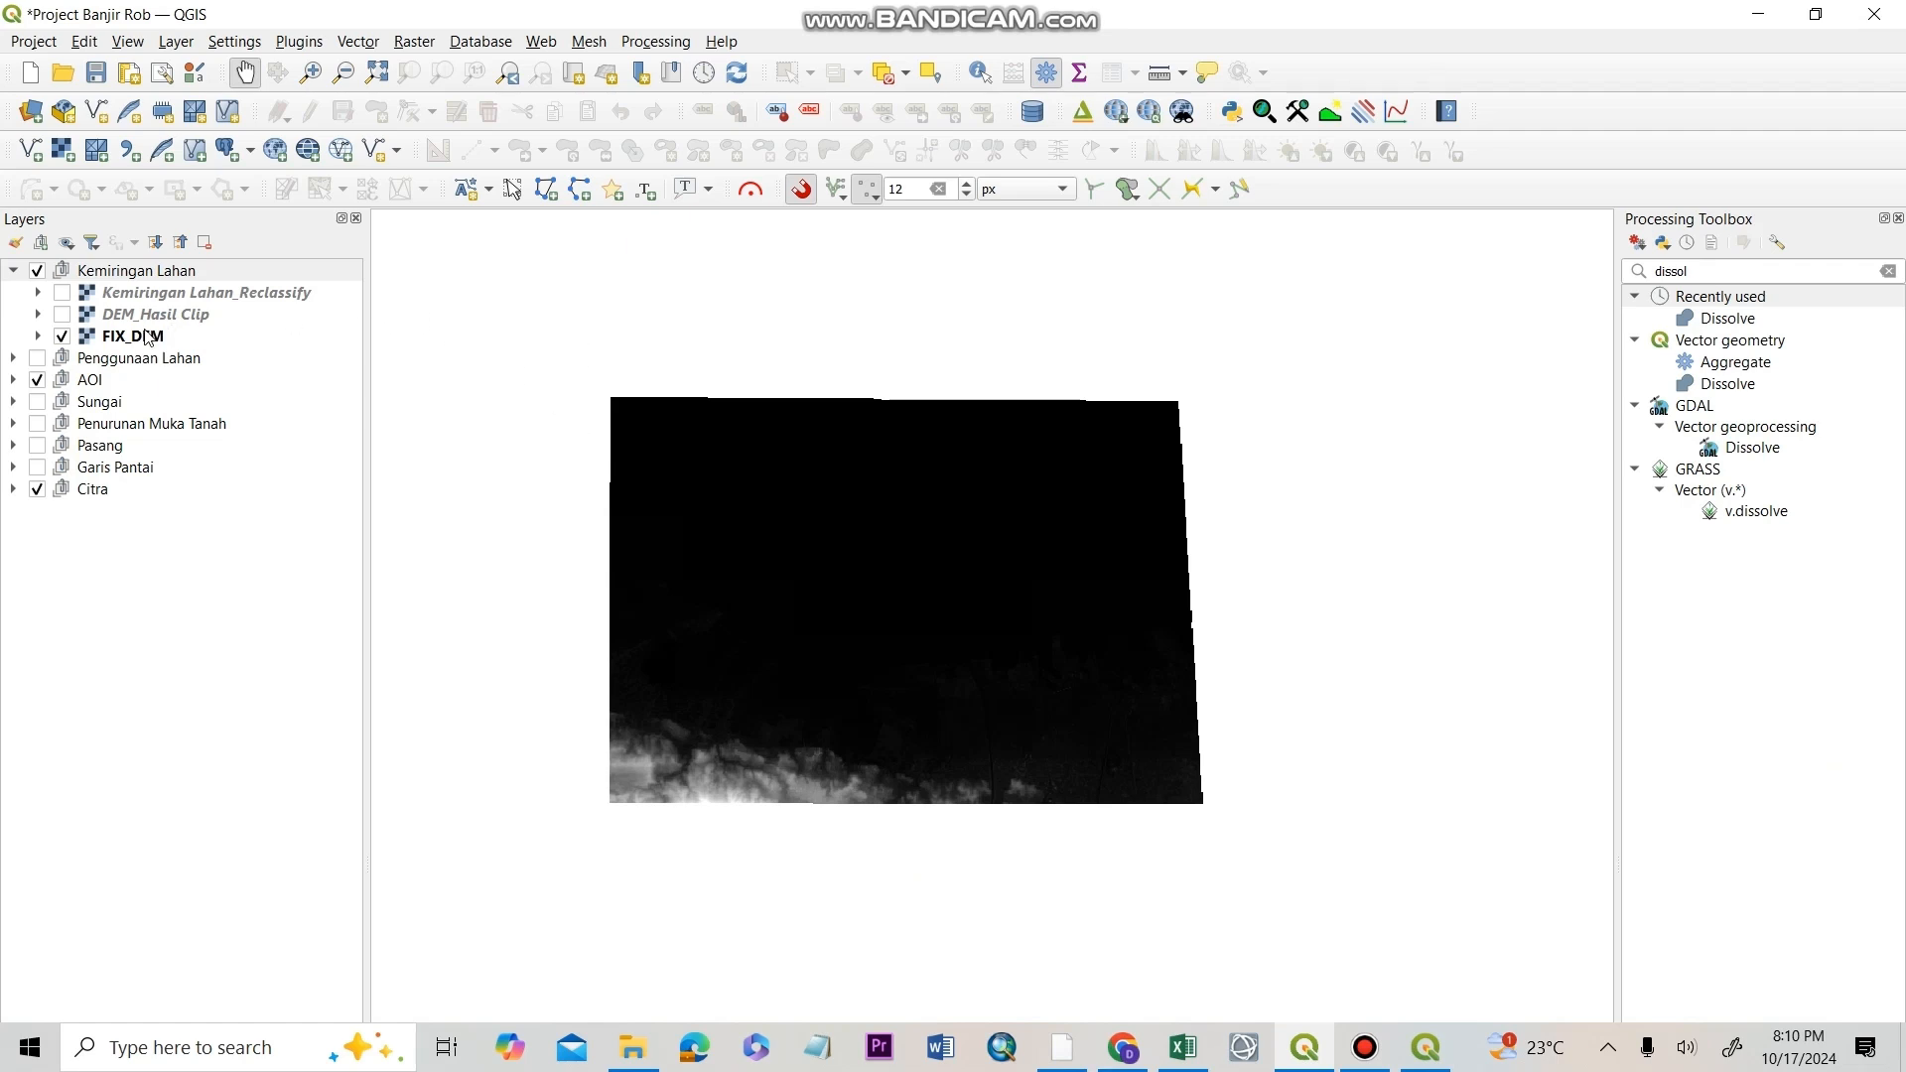
- Show the elevation legend of the FIX_DEM layer and inspect the raster's extent
left_click(38, 336)
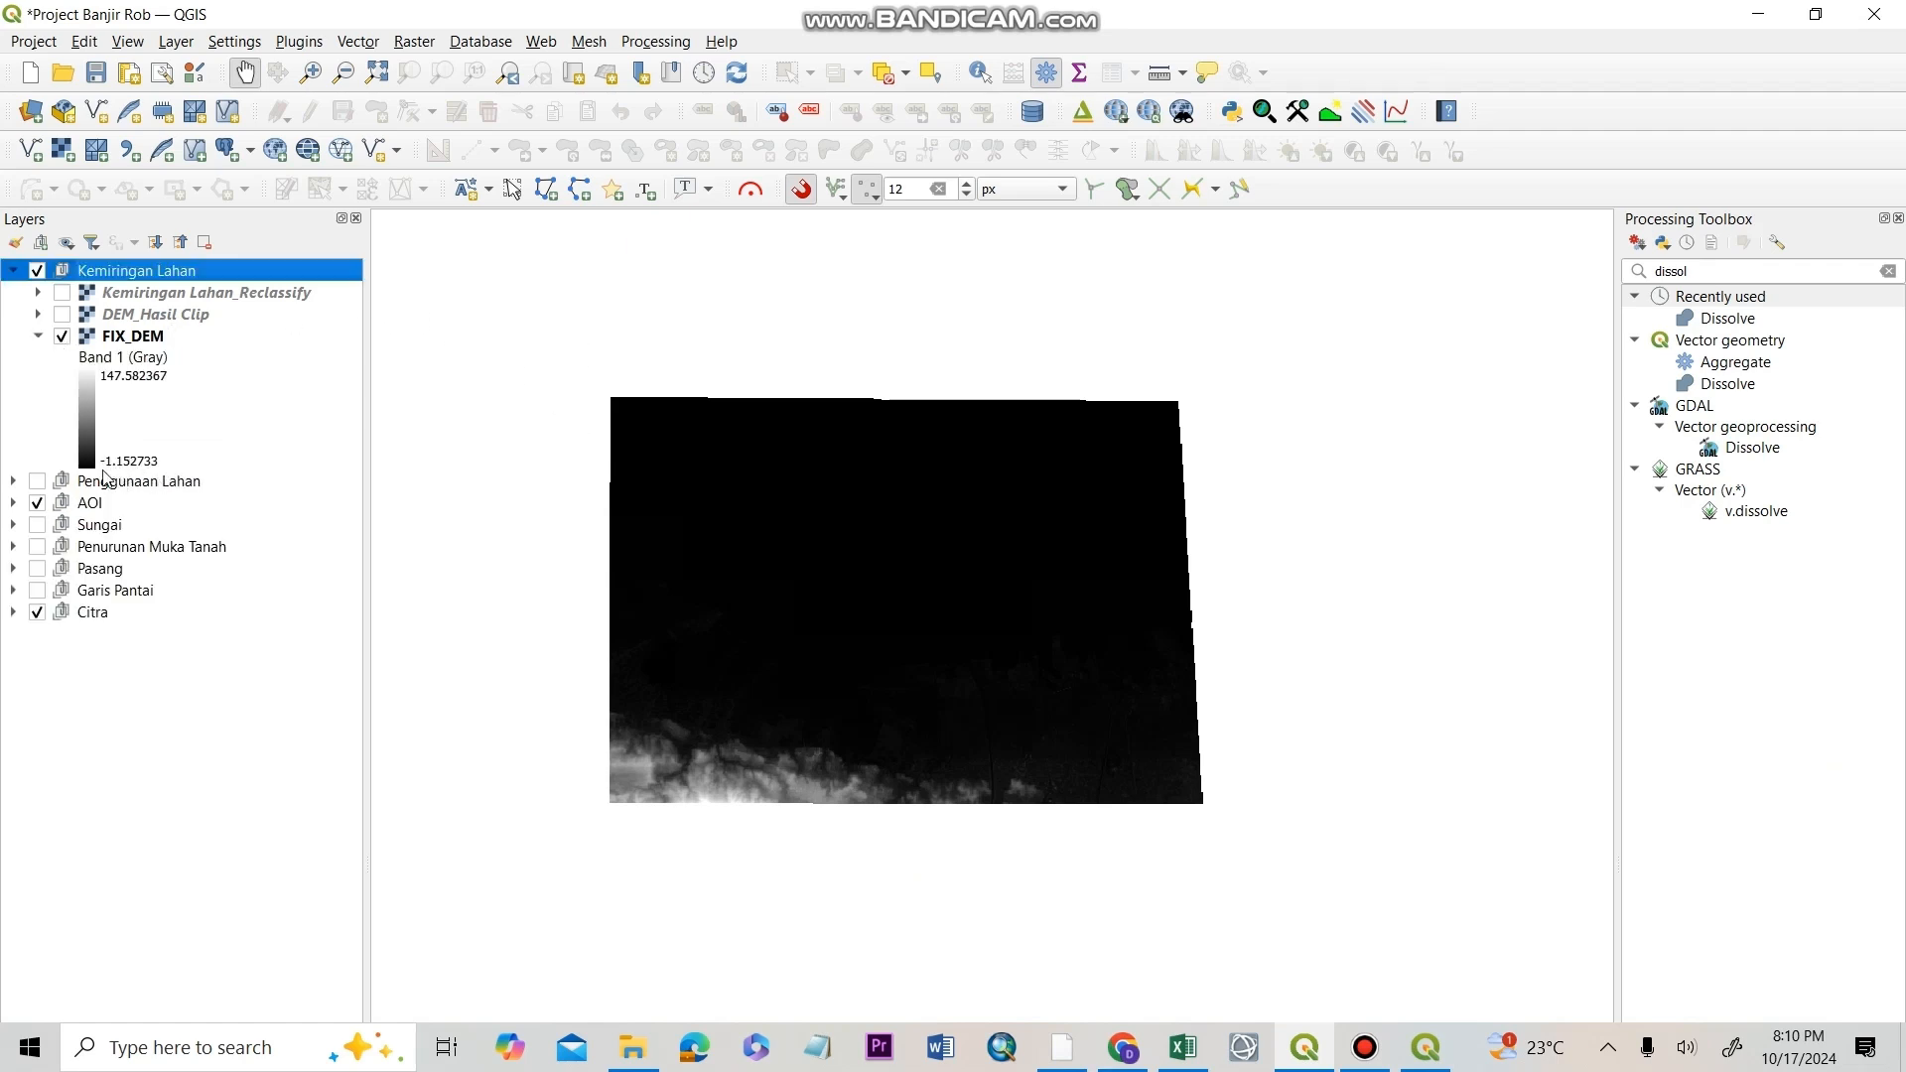
mouse_move(825, 539)
left_mouse_down()
mouse_move(825, 497)
mouse_move(808, 540)
left_mouse_up()
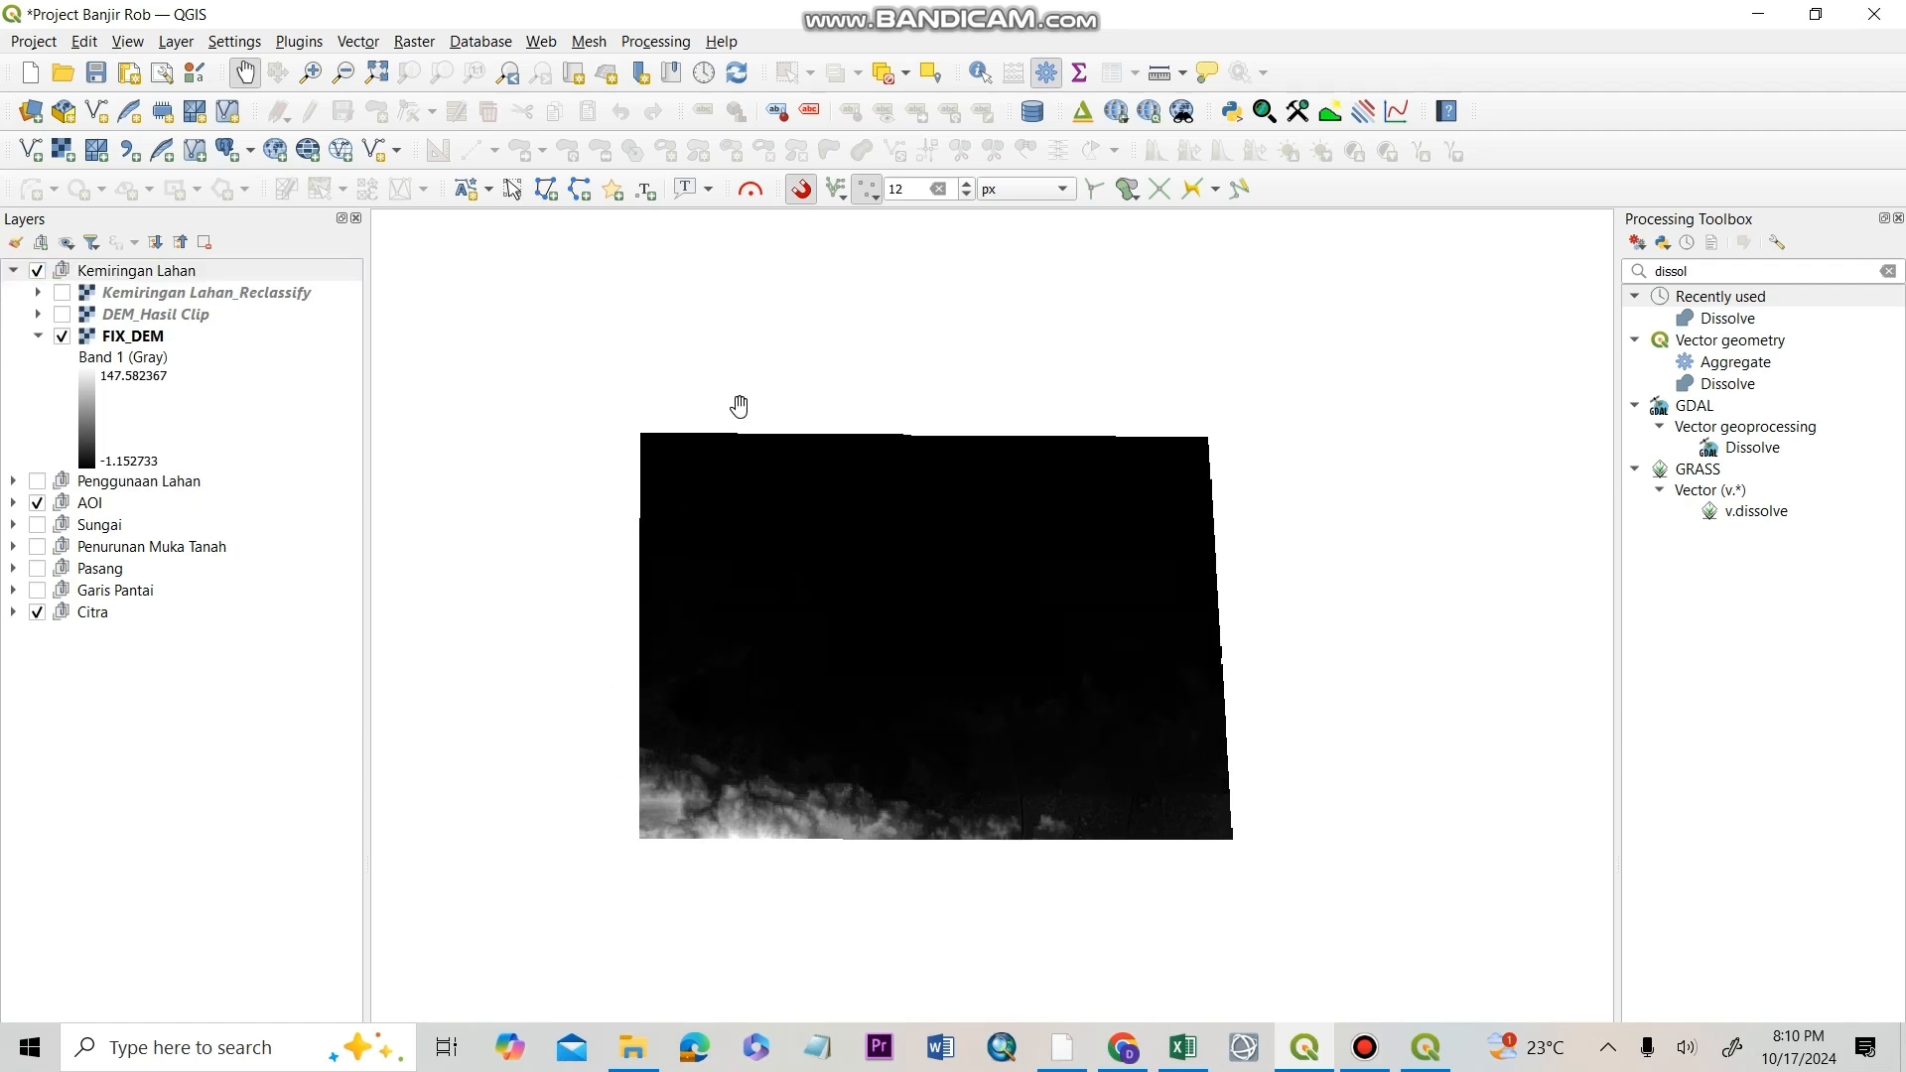
scroll(741, 408, "down", 1)
scroll(706, 442, "up", 1)
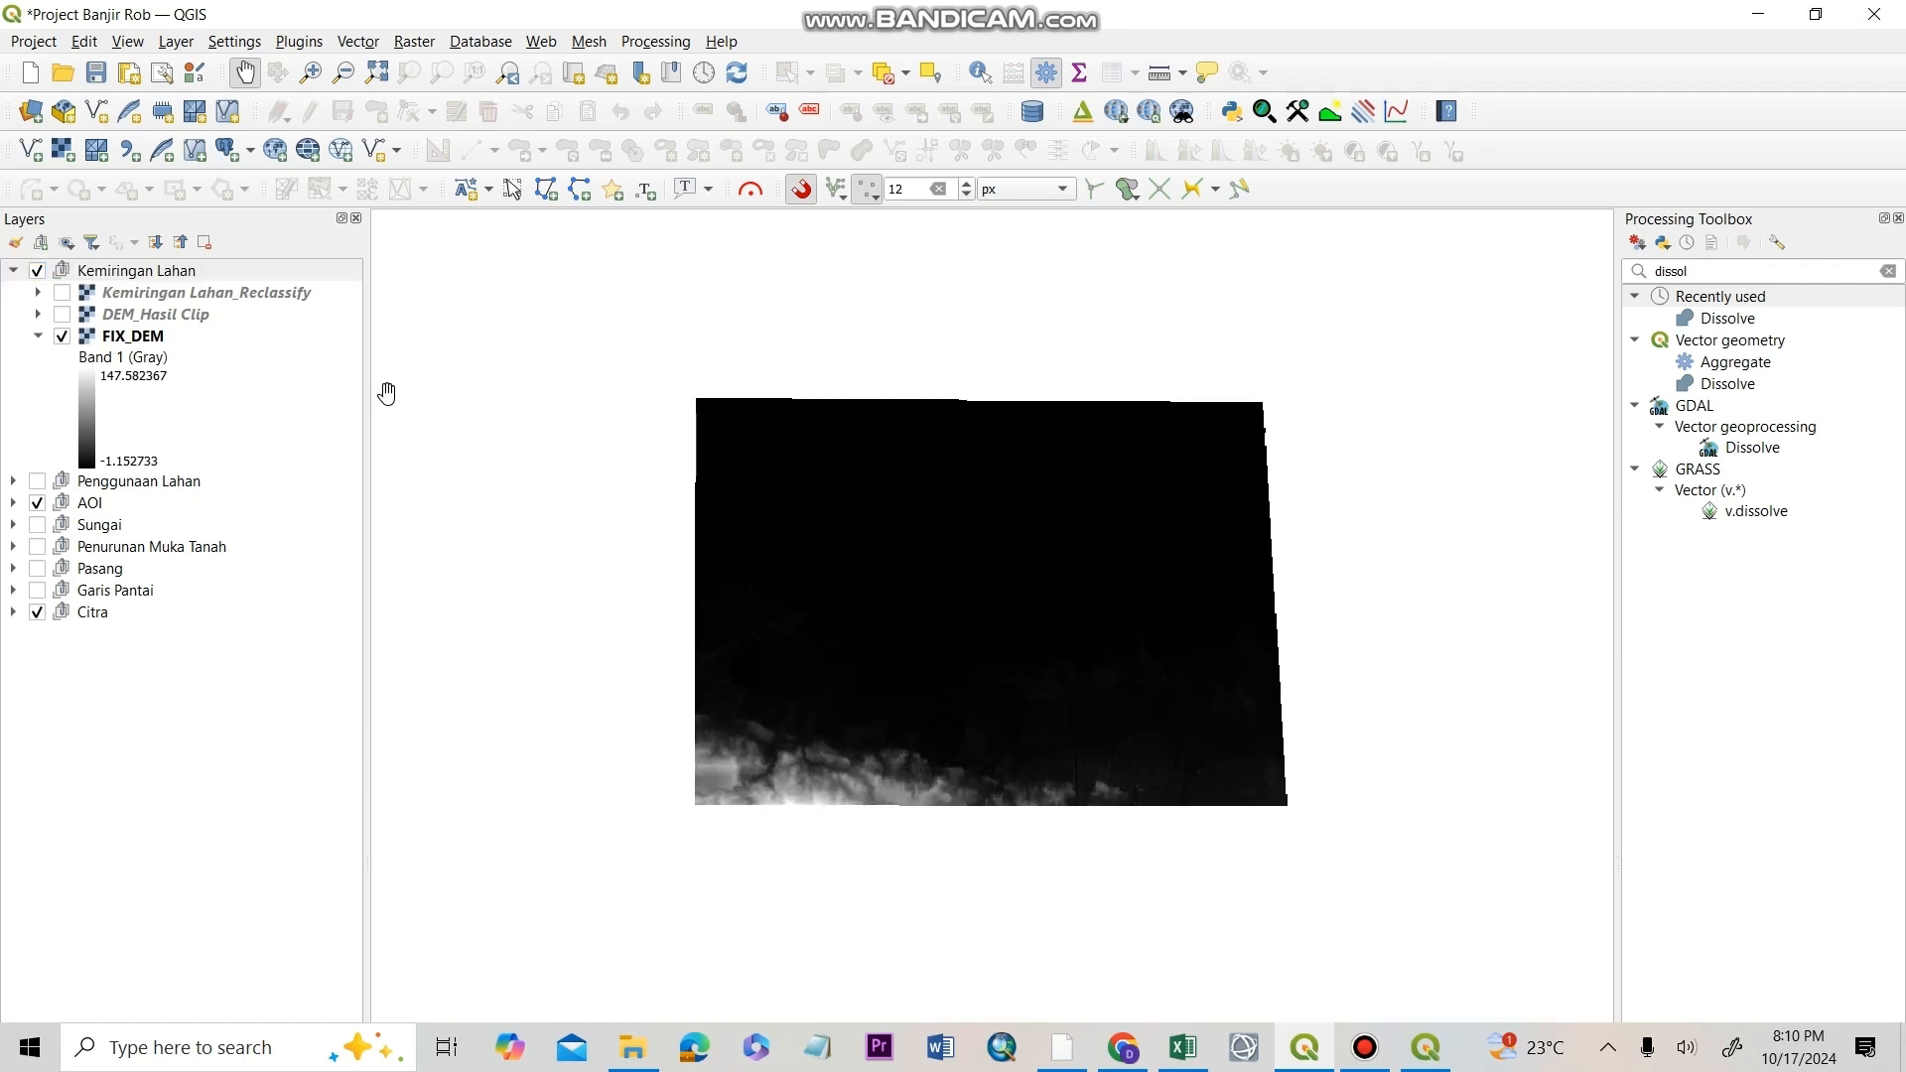
- Clip the FIX_DEM raster with the AOI-DARAT-UTM ZONE mask layer into a temporary output
left_click(414, 42)
mouse_move(541, 207)
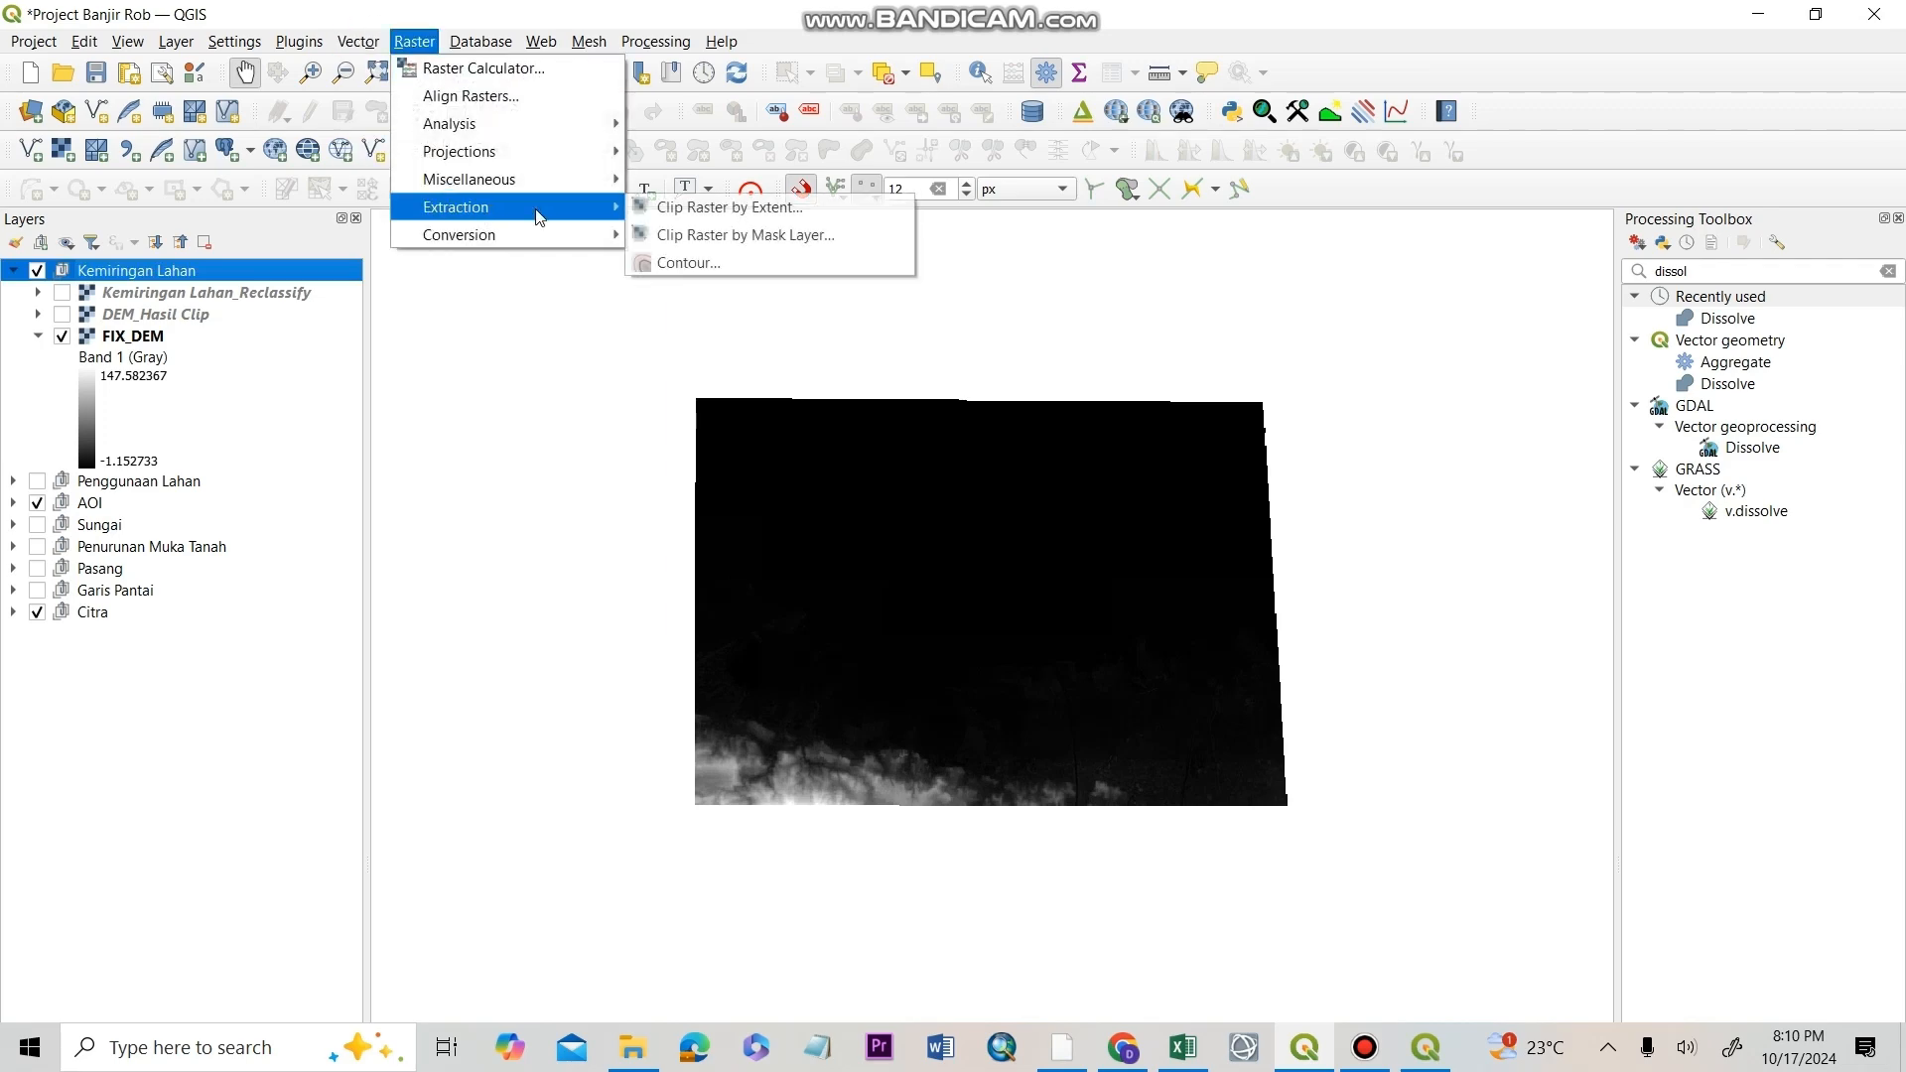
left_click(707, 239)
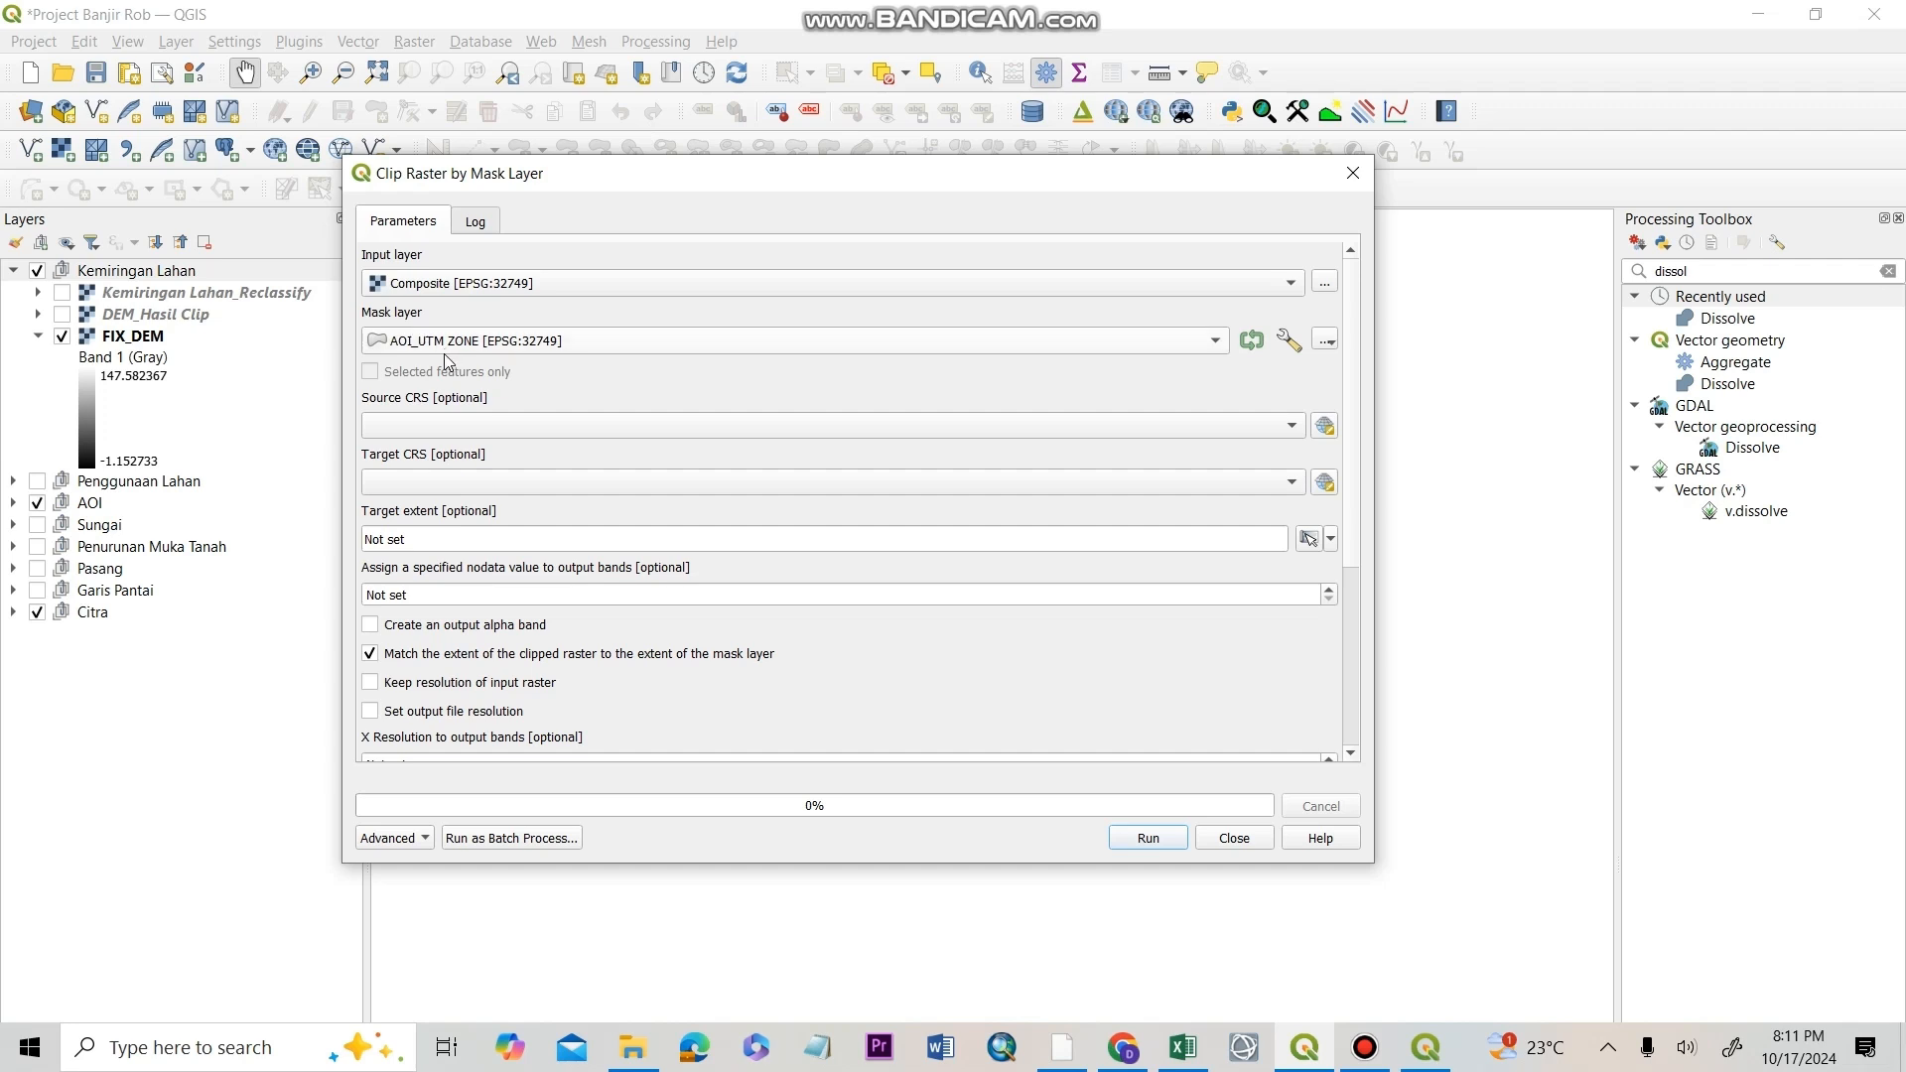
scroll(434, 352, "down", 1)
left_click(540, 286)
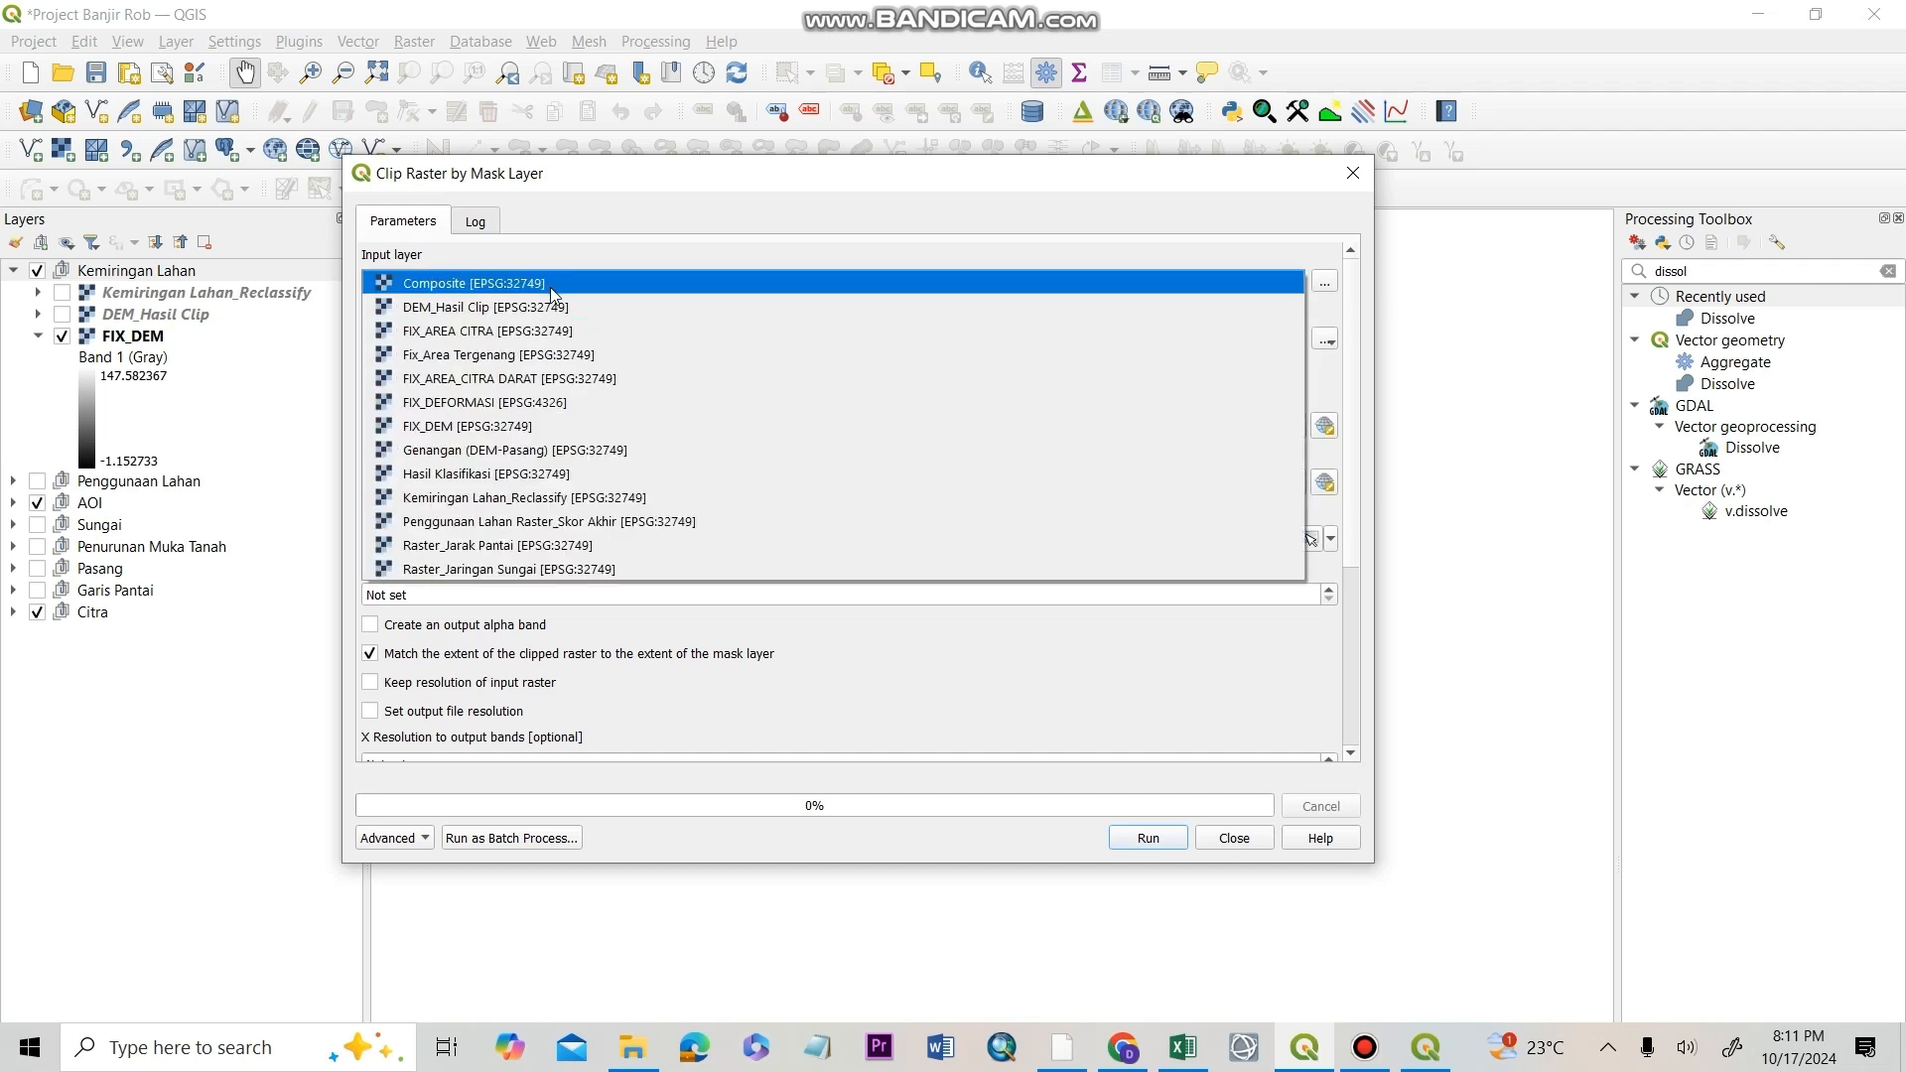
left_click(551, 426)
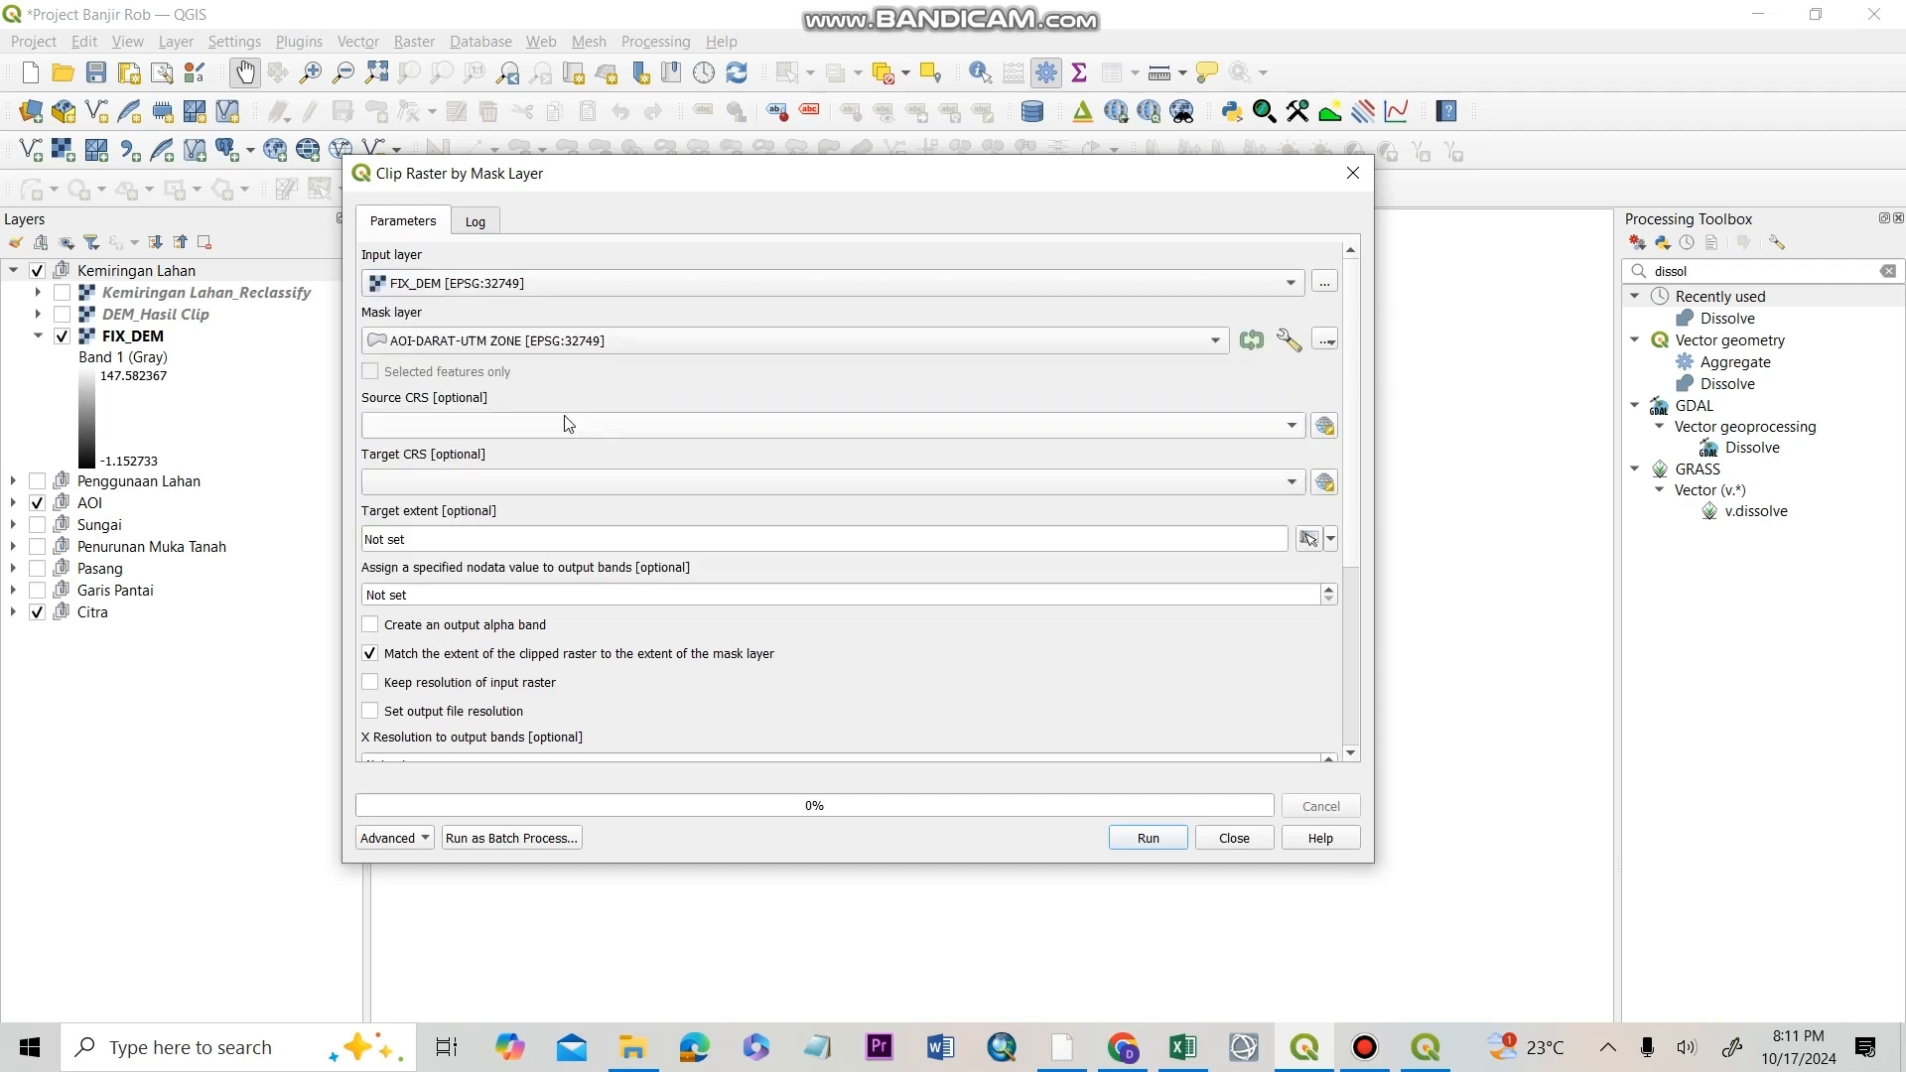
left_click(1170, 839)
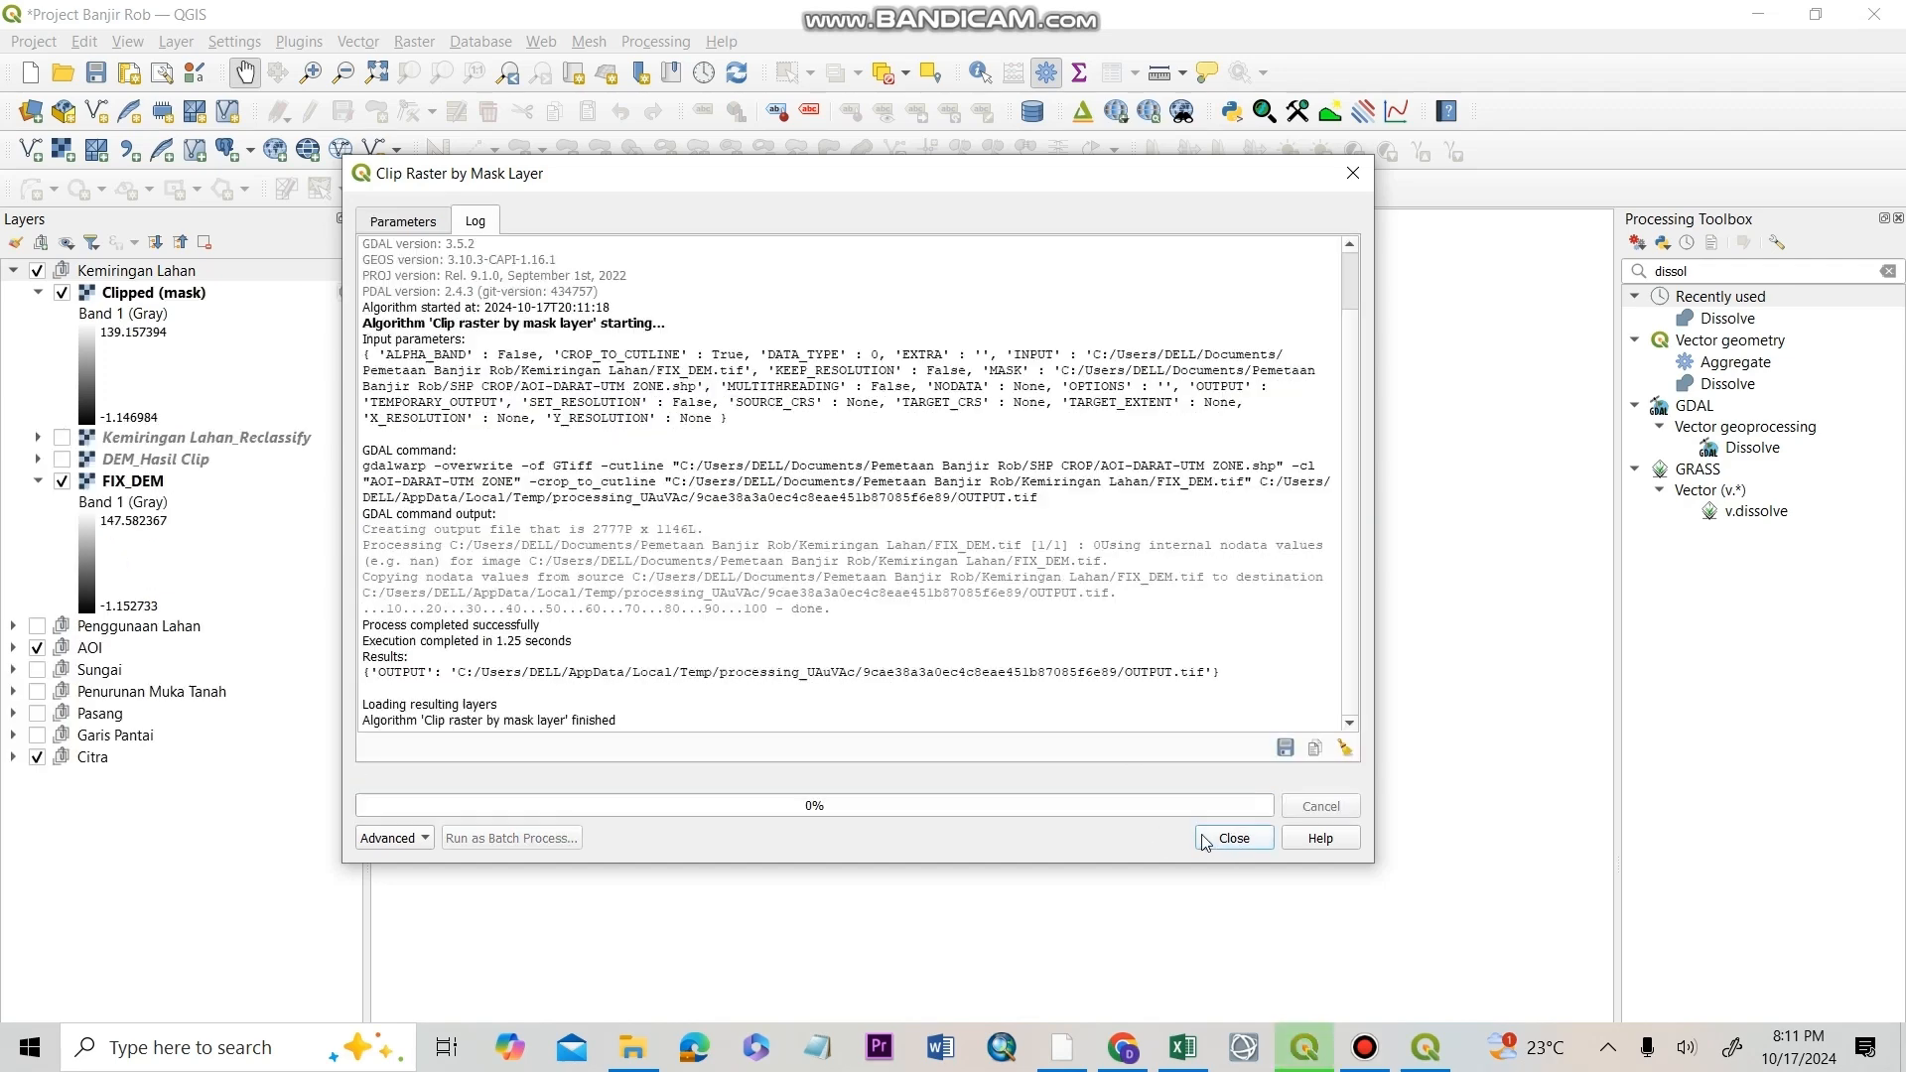
left_click(1205, 839)
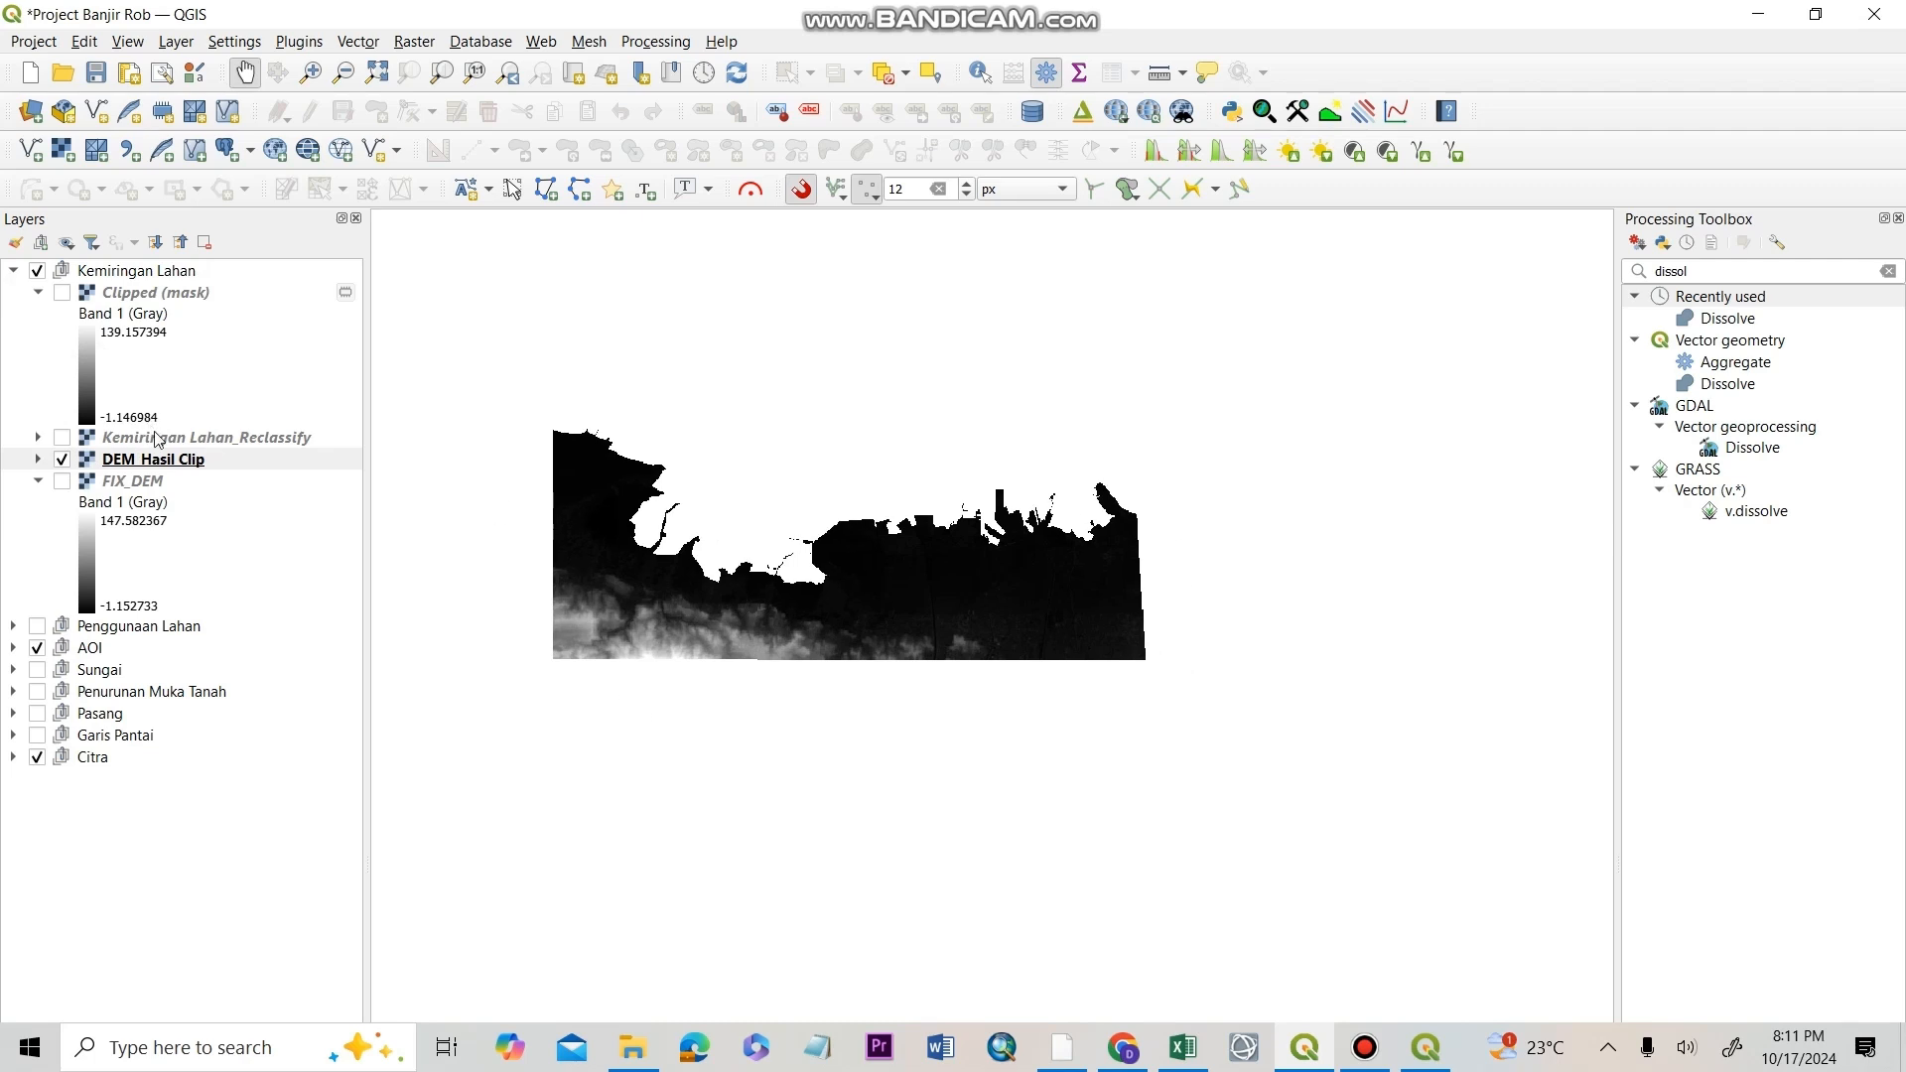
- Collapse the FIX_DEM legend and start Reclassify by Table with DEM_Hasil Clip as the raster layer
left_click(38, 480)
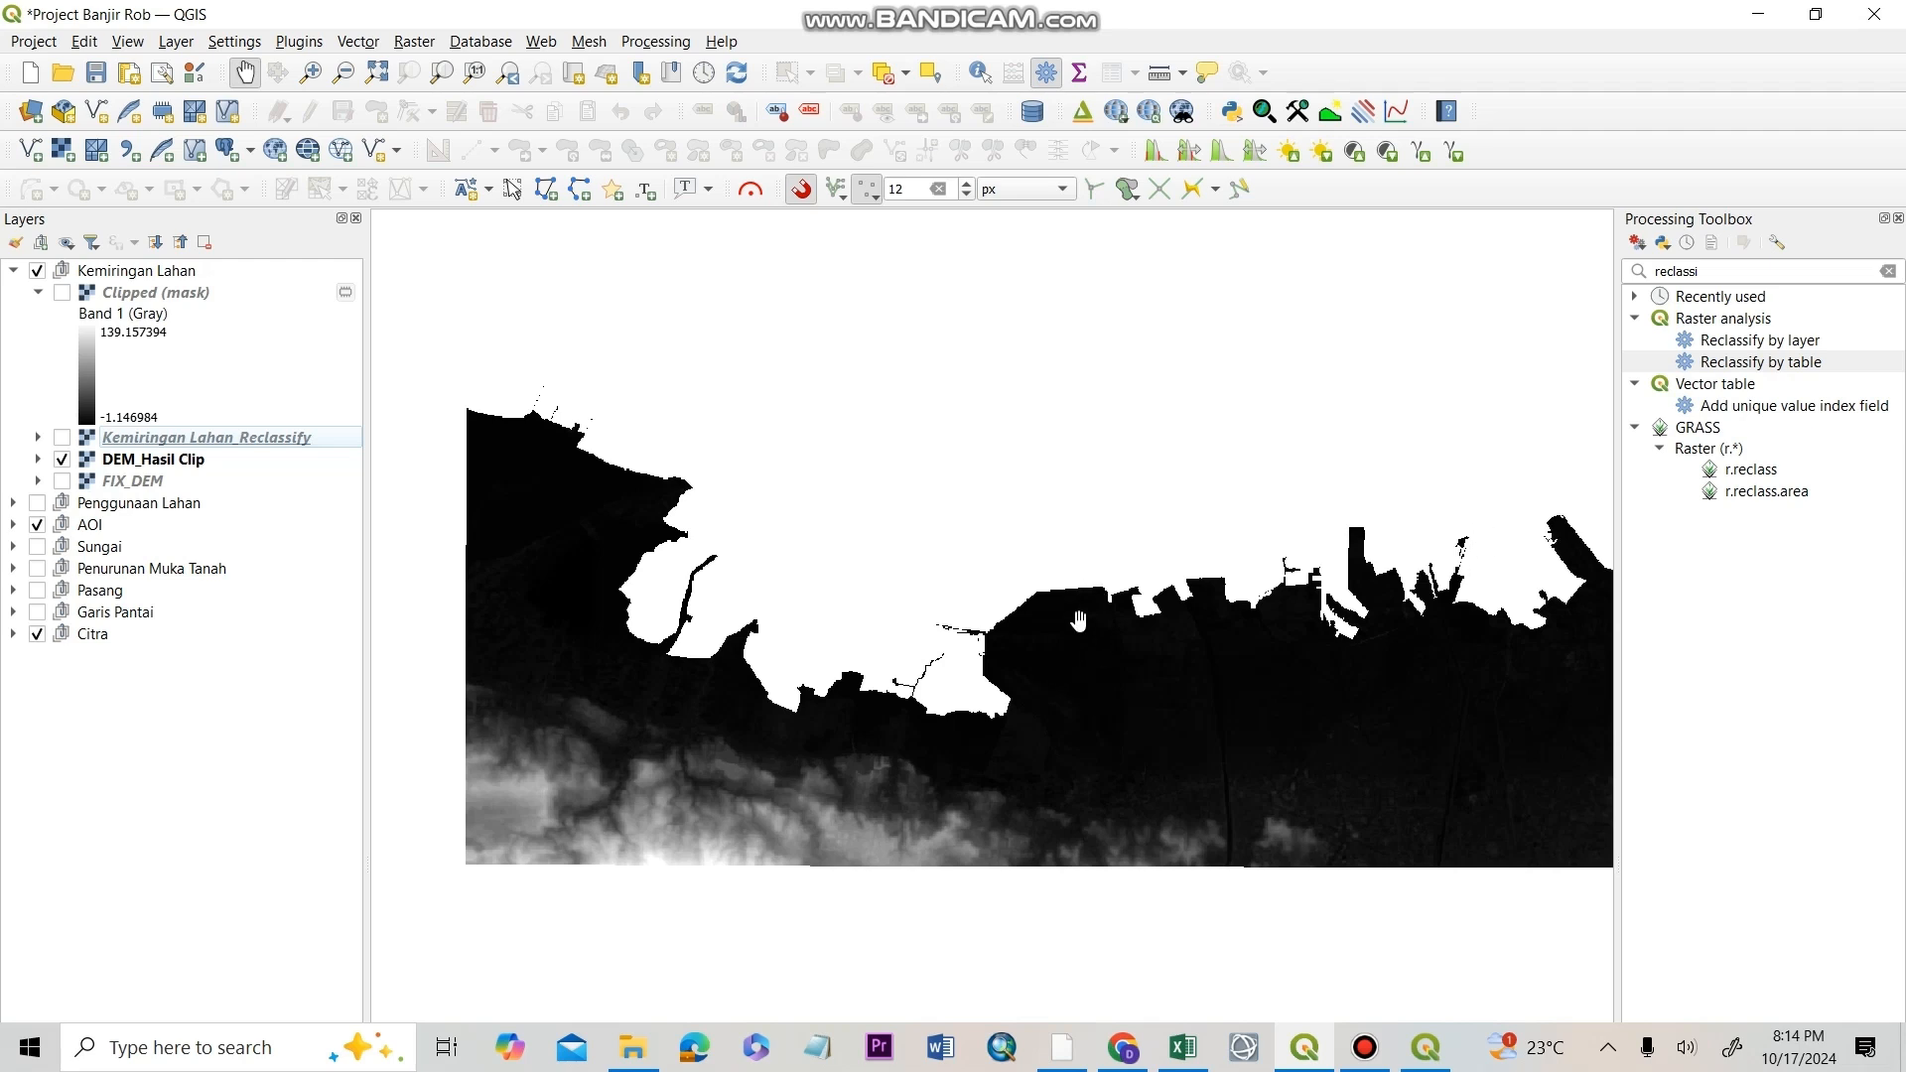
left_click_drag(1074, 620, 1015, 623)
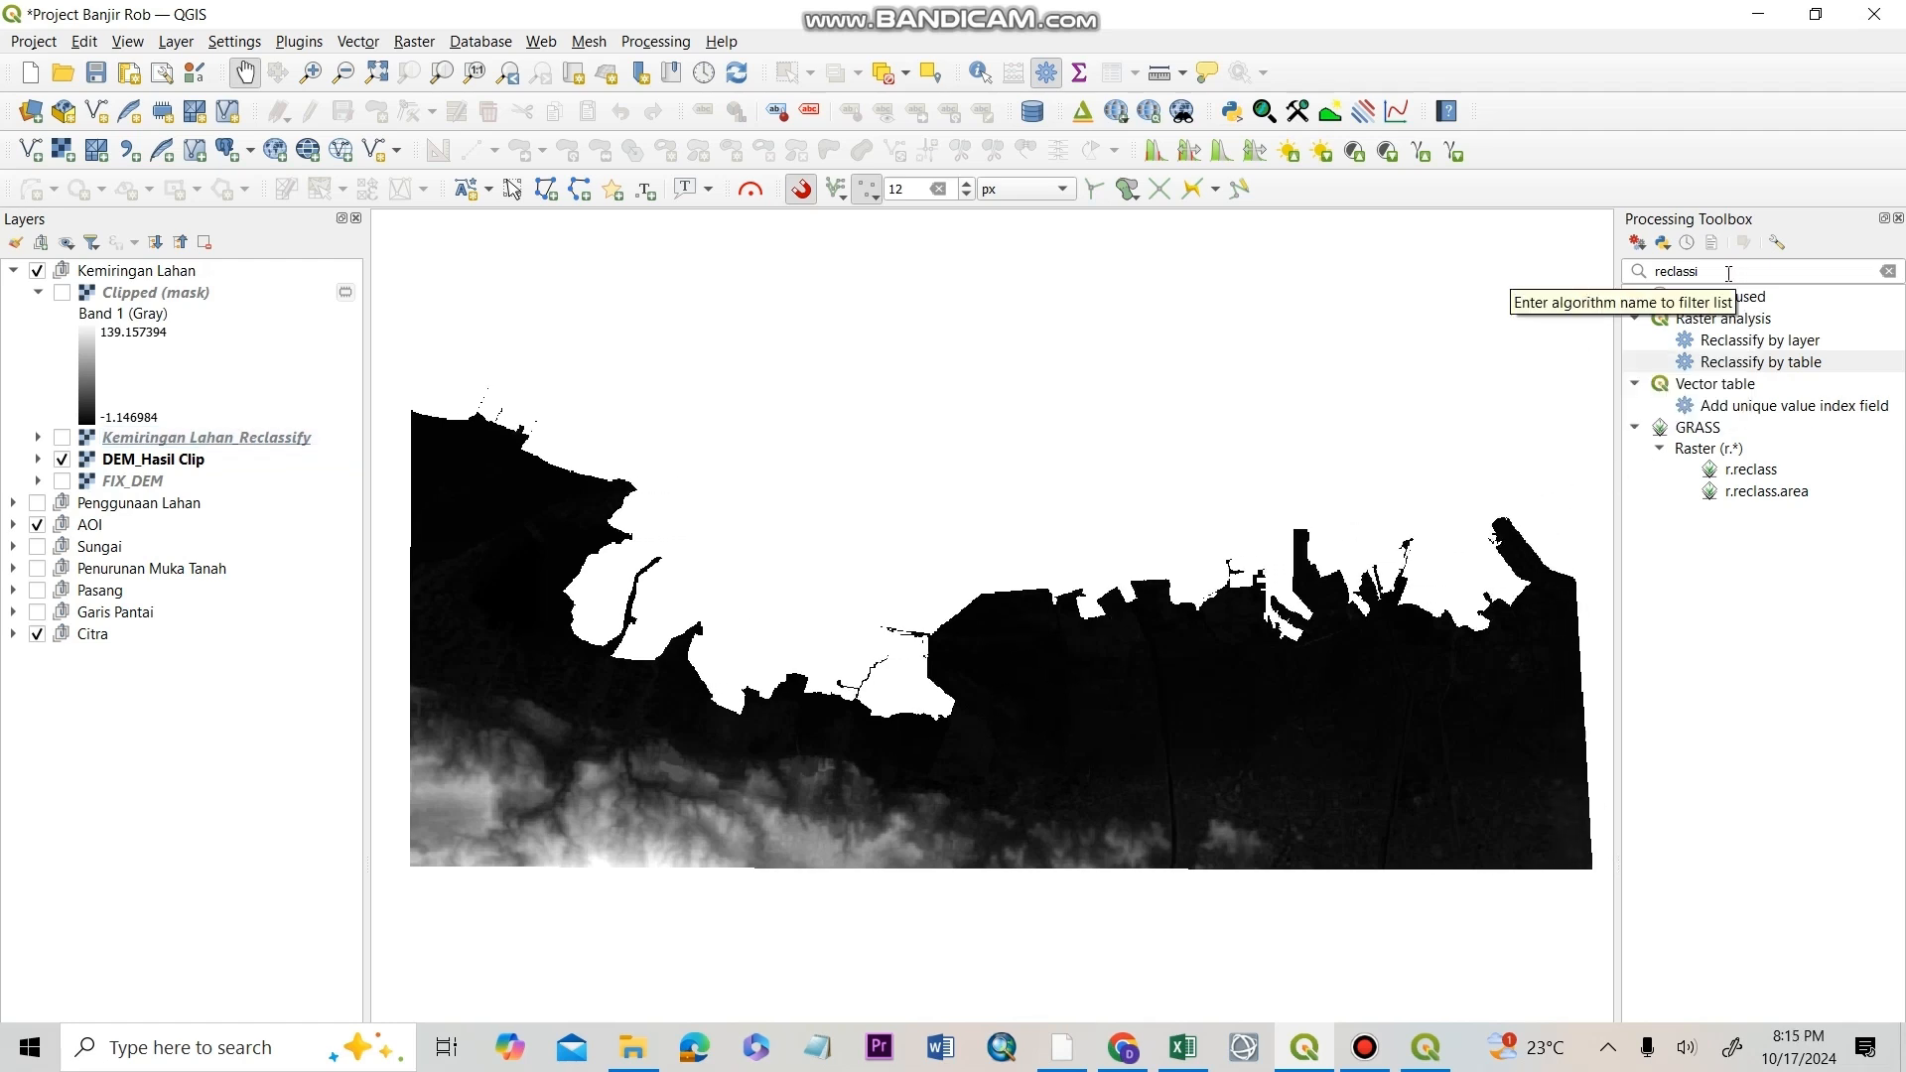
double_click(1732, 362)
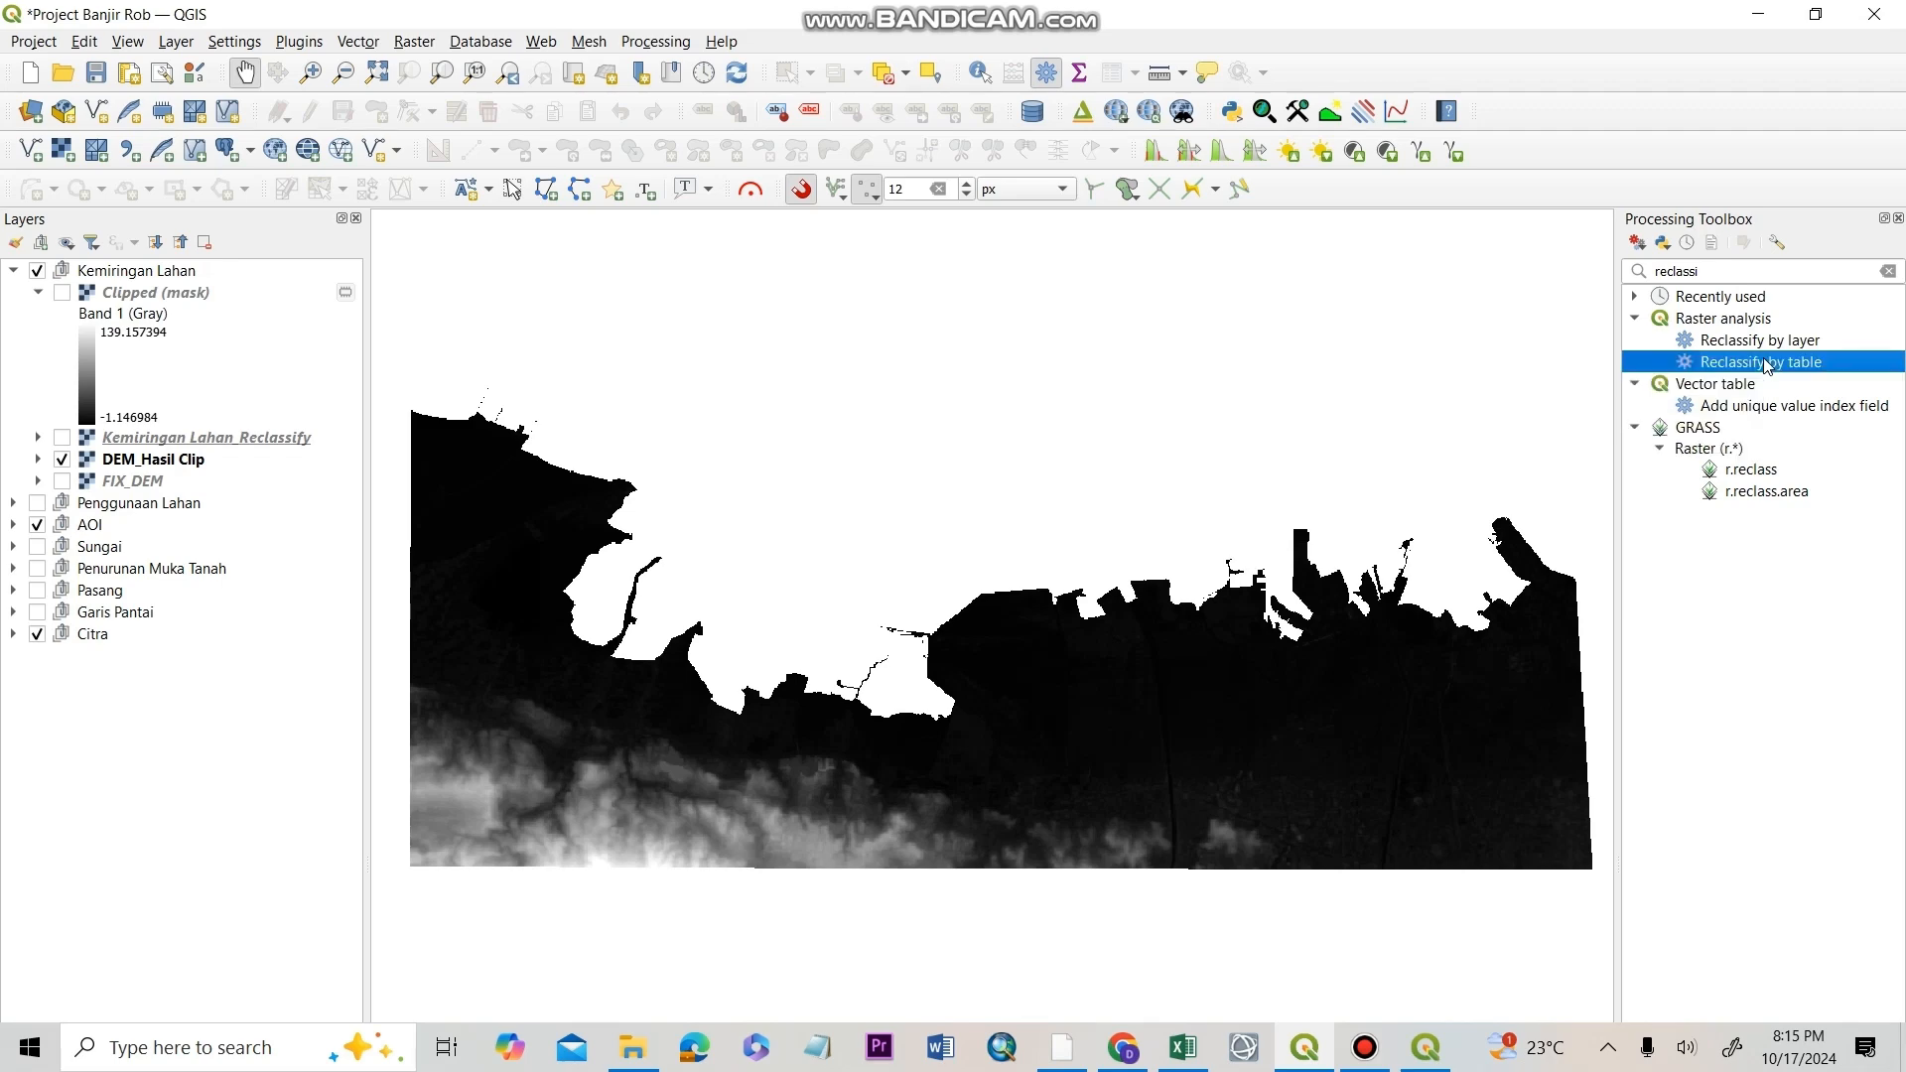
left_click(579, 287)
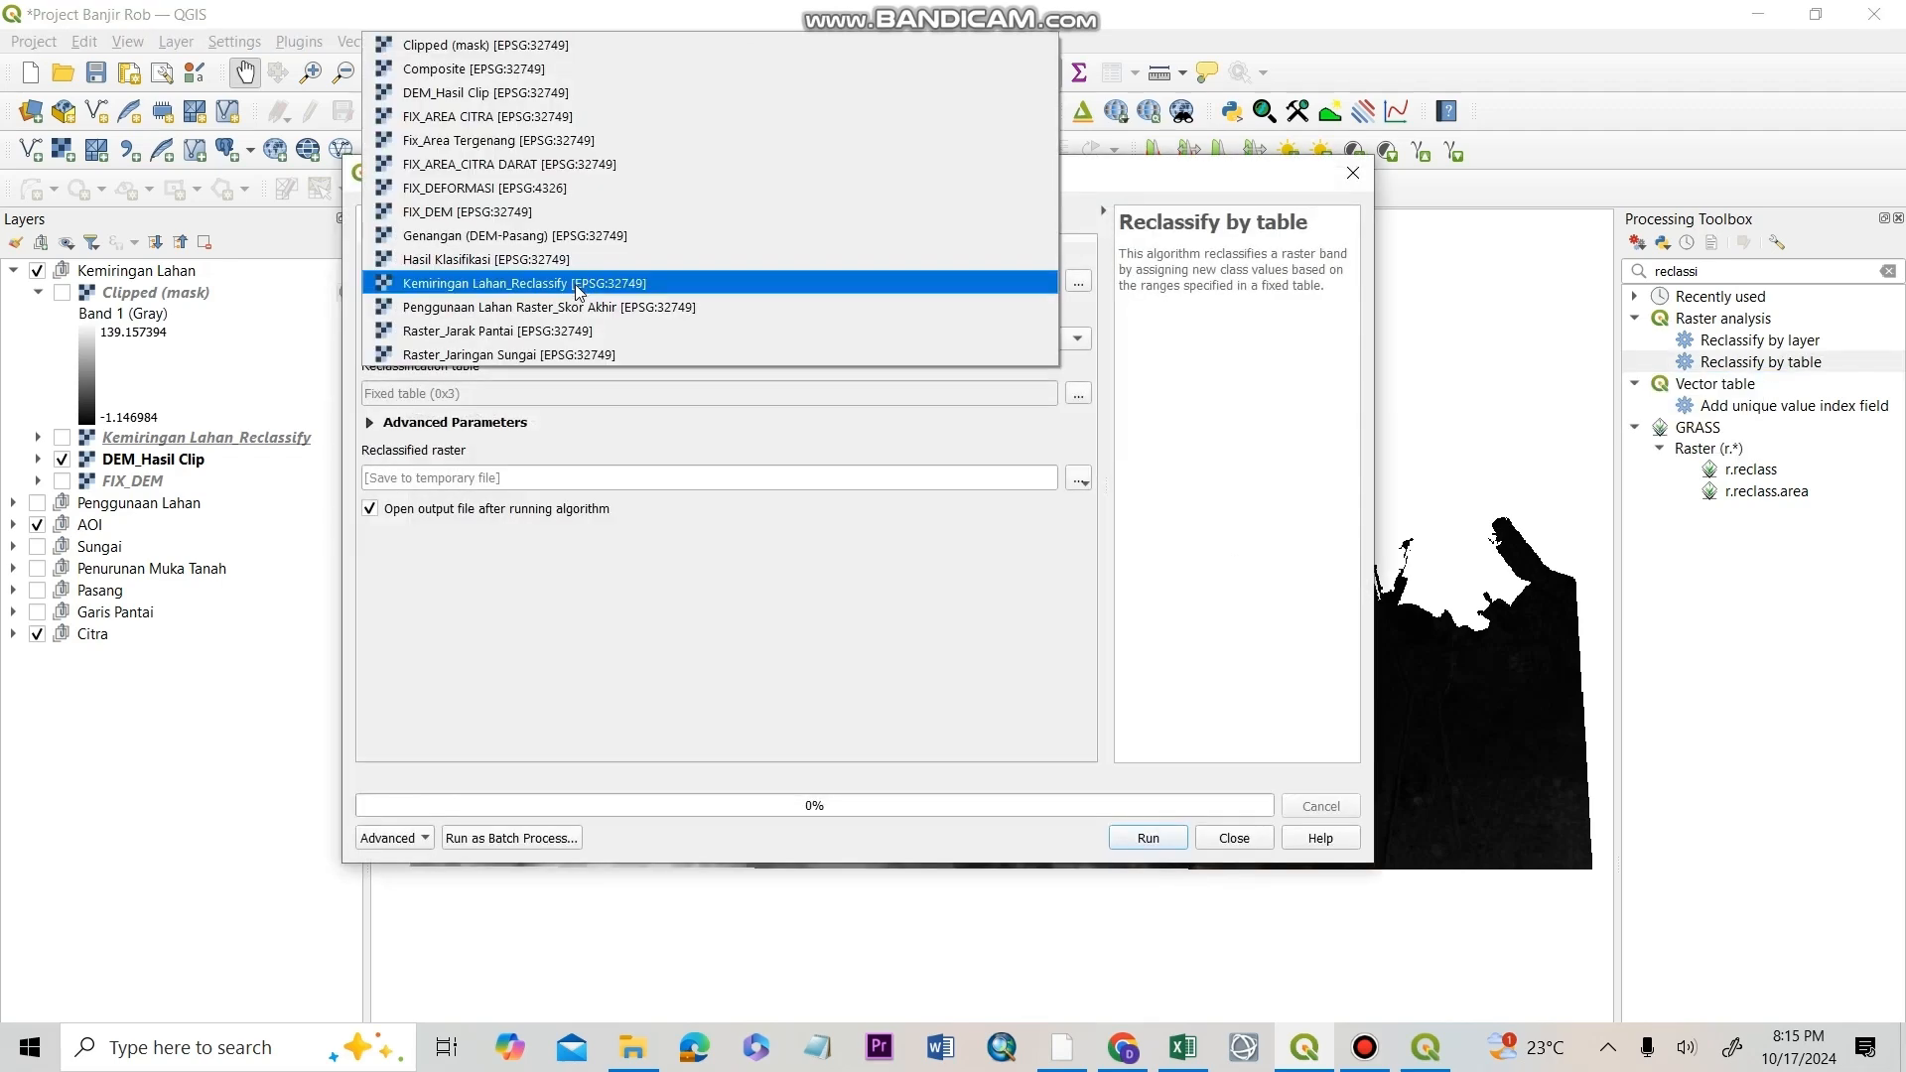
left_click(566, 93)
- Add five empty rows to the reclassification table
left_click(1078, 395)
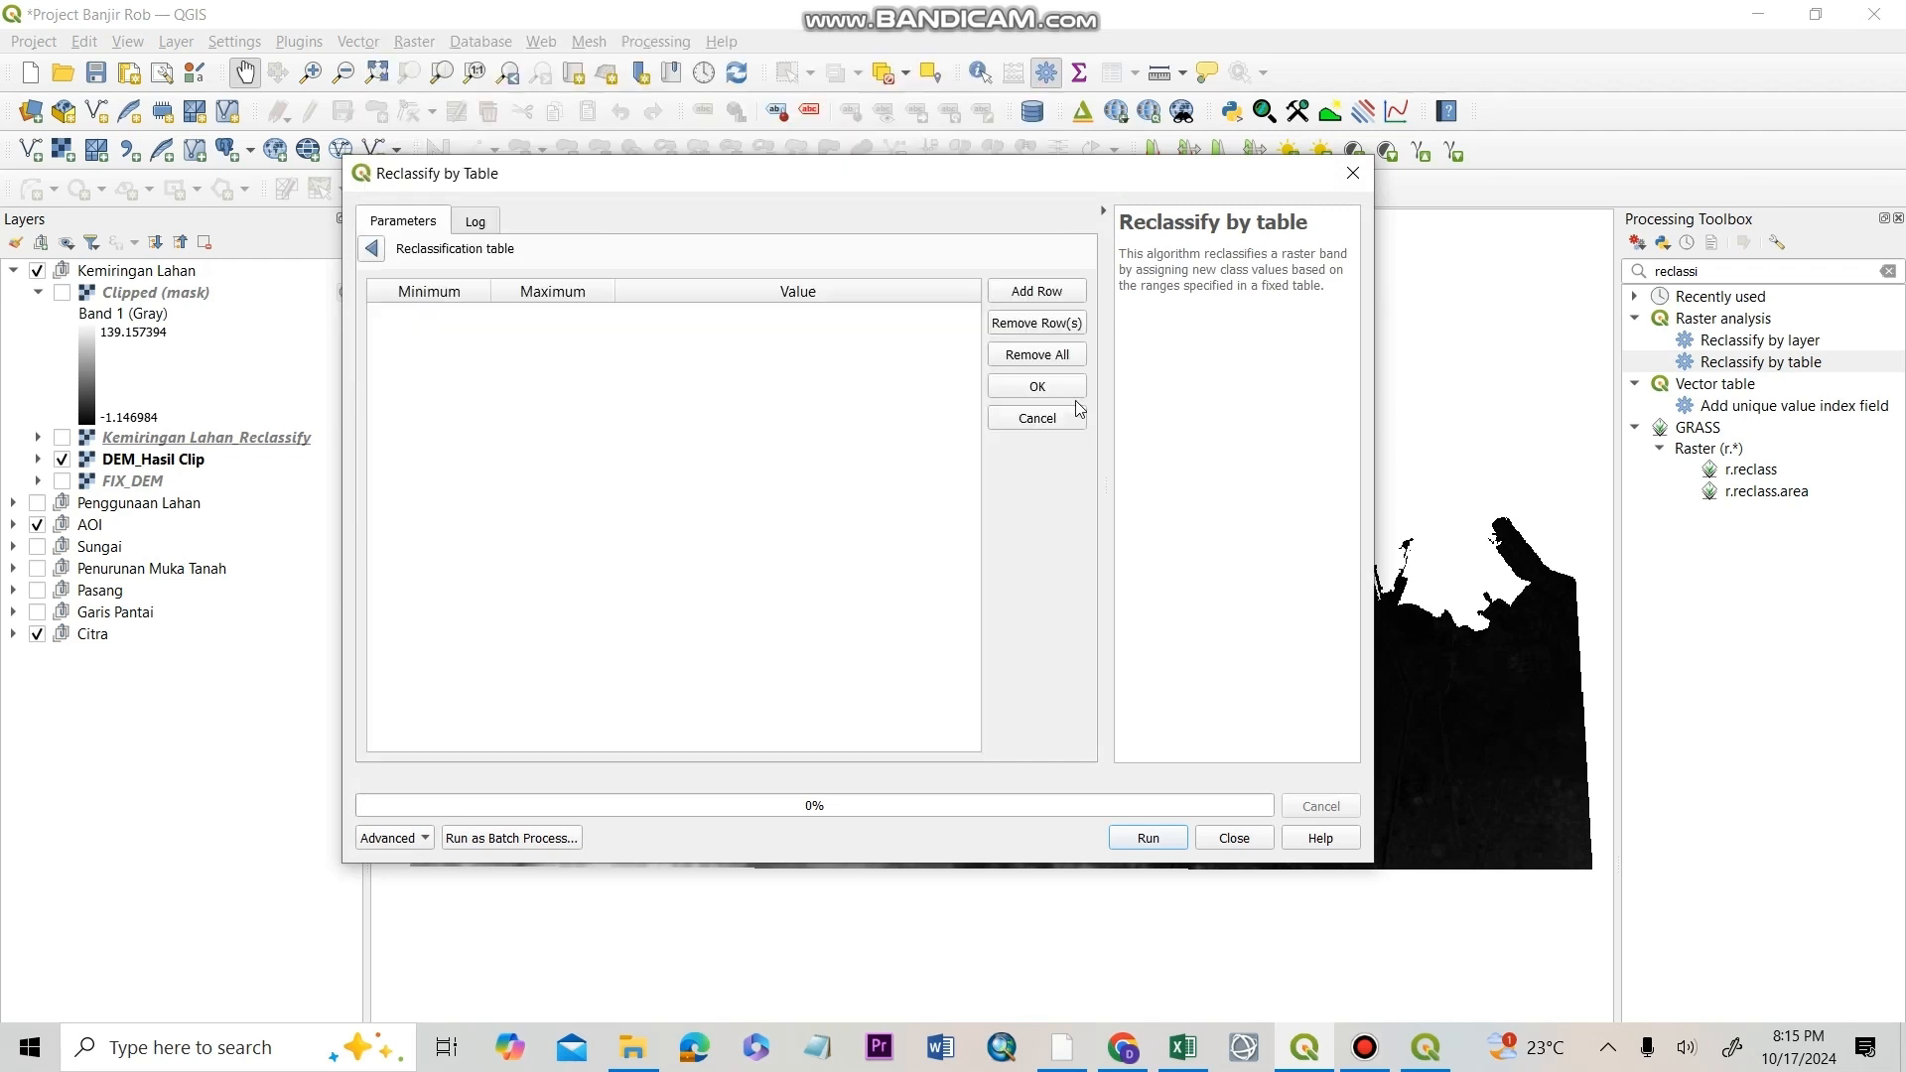
left_click(1028, 303)
left_click(1028, 303)
left_click(1027, 303)
left_click(1027, 303)
left_click(1027, 303)
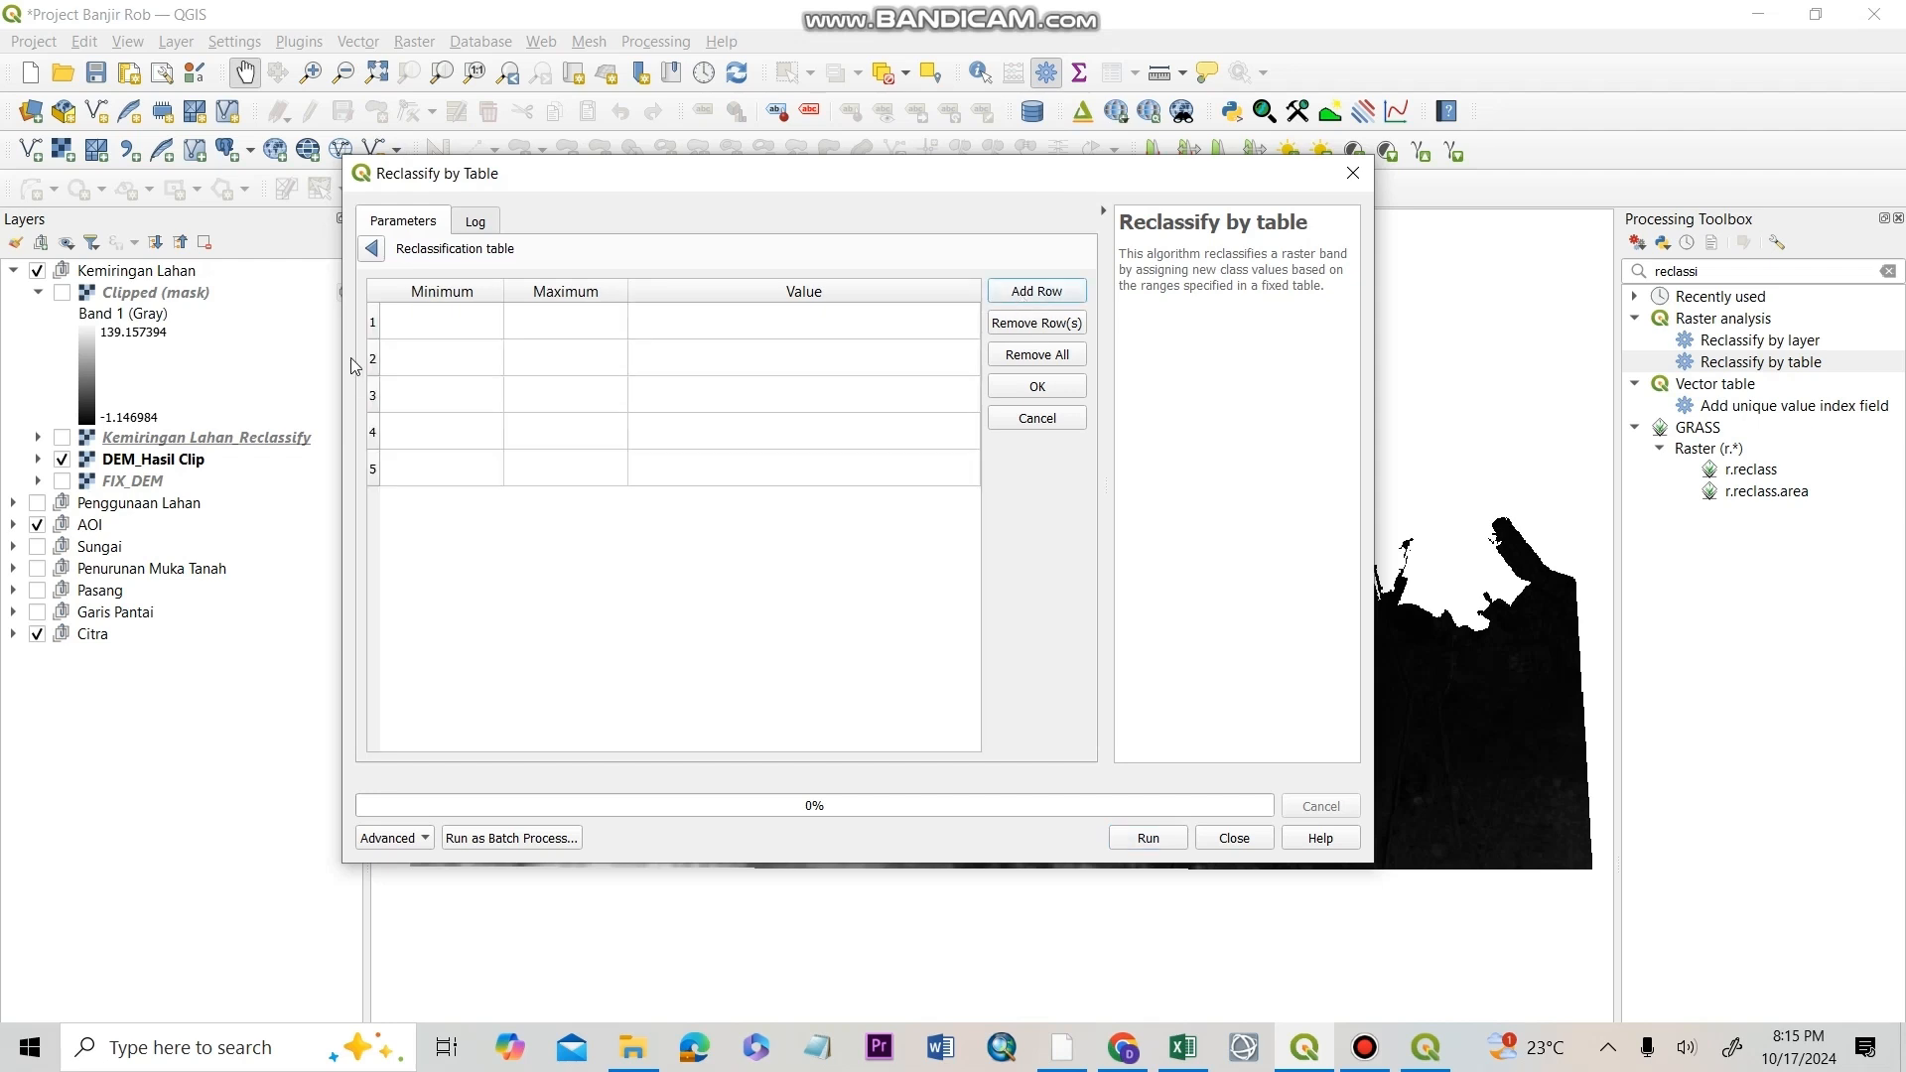
- Check the elevation range of DEM_Hasil Clip and fill row 1 with minimum -3, maximum 1 and value 1
left_click(416, 327)
left_click(416, 327)
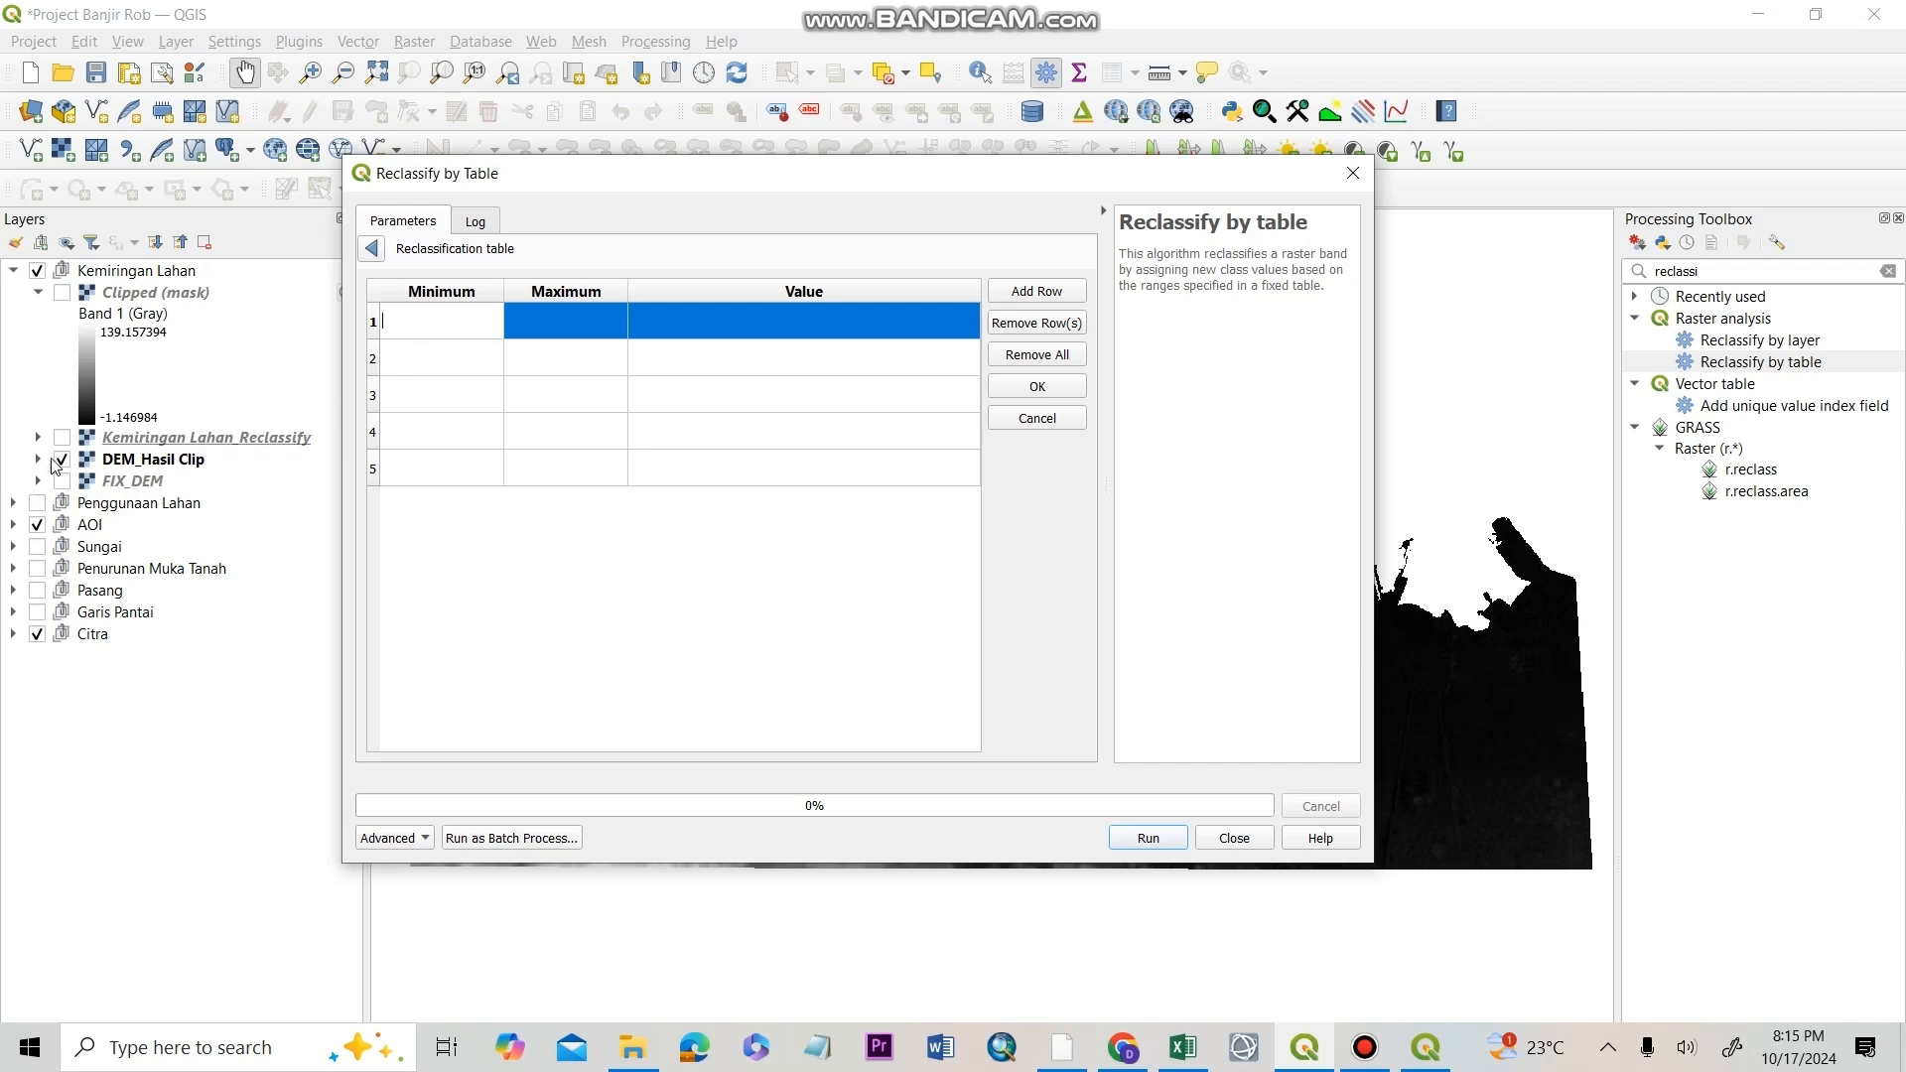
left_click(39, 461)
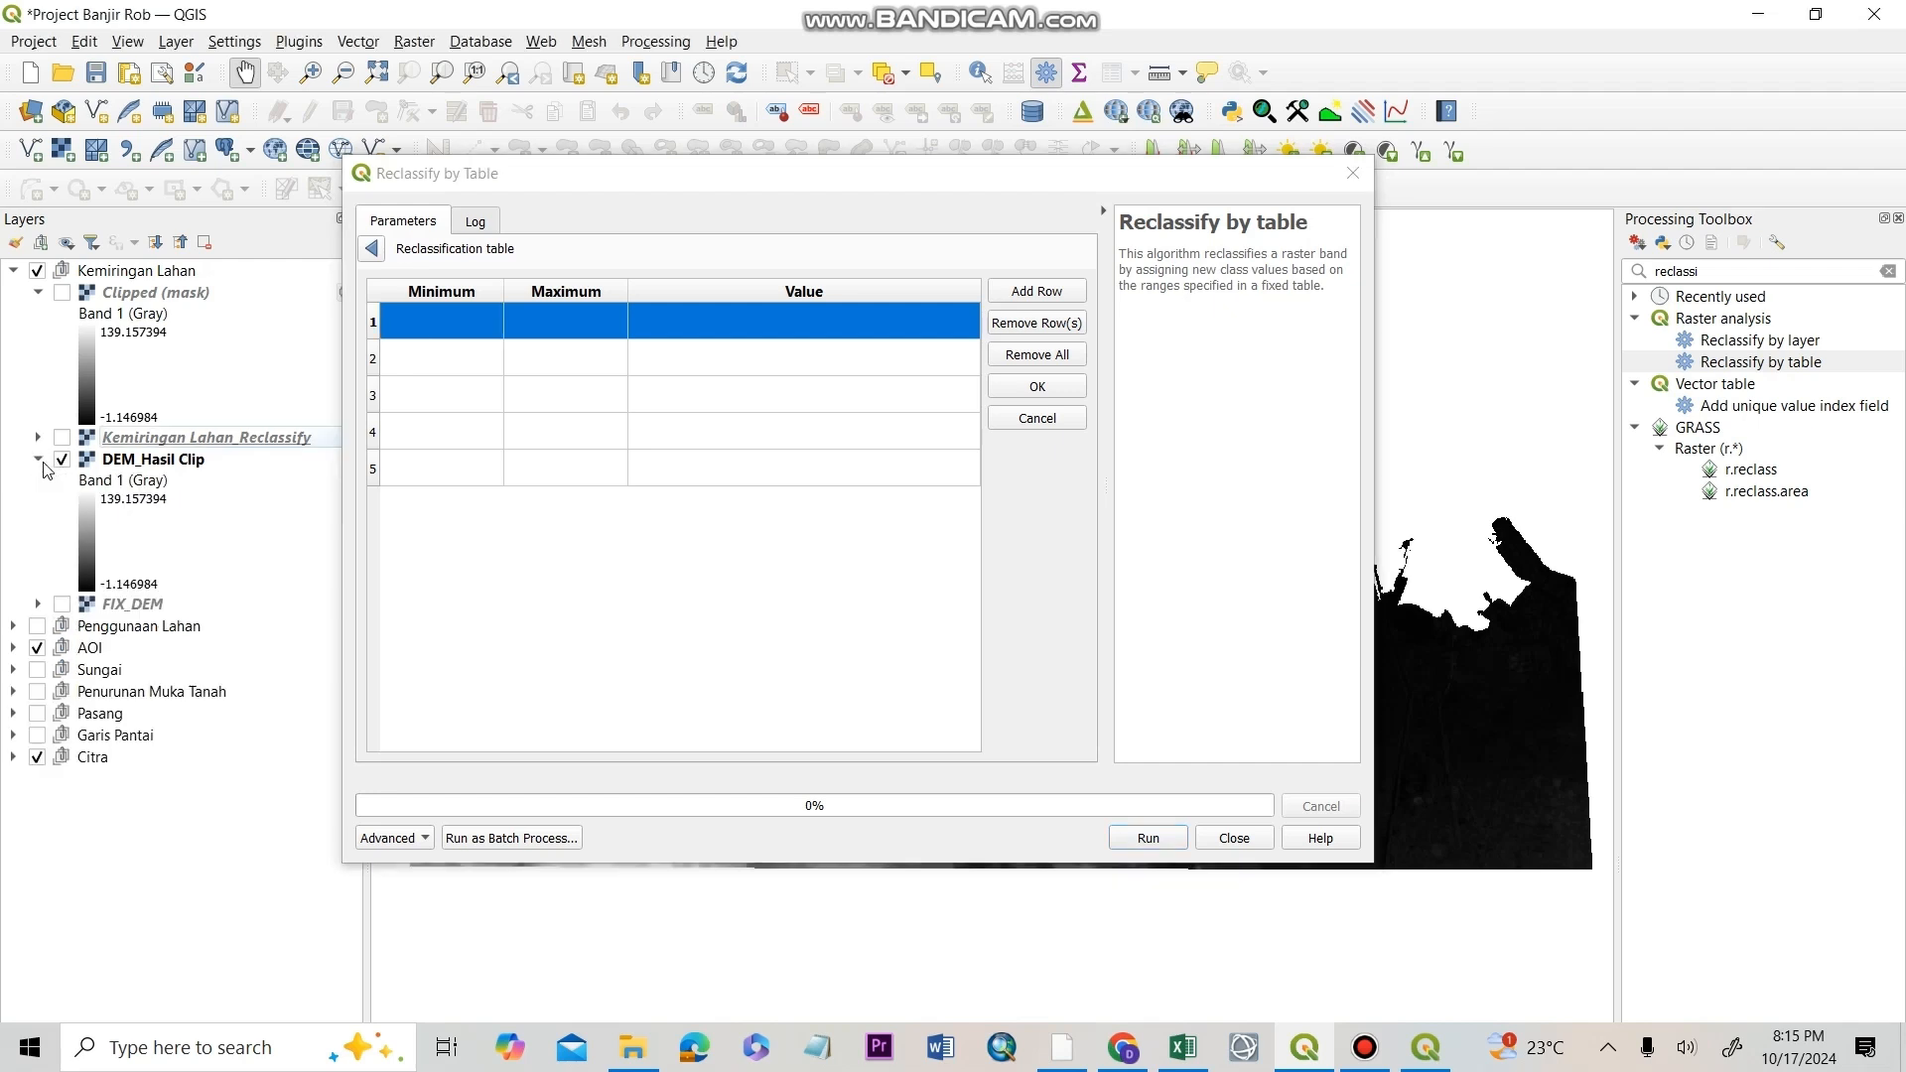
left_click(437, 322)
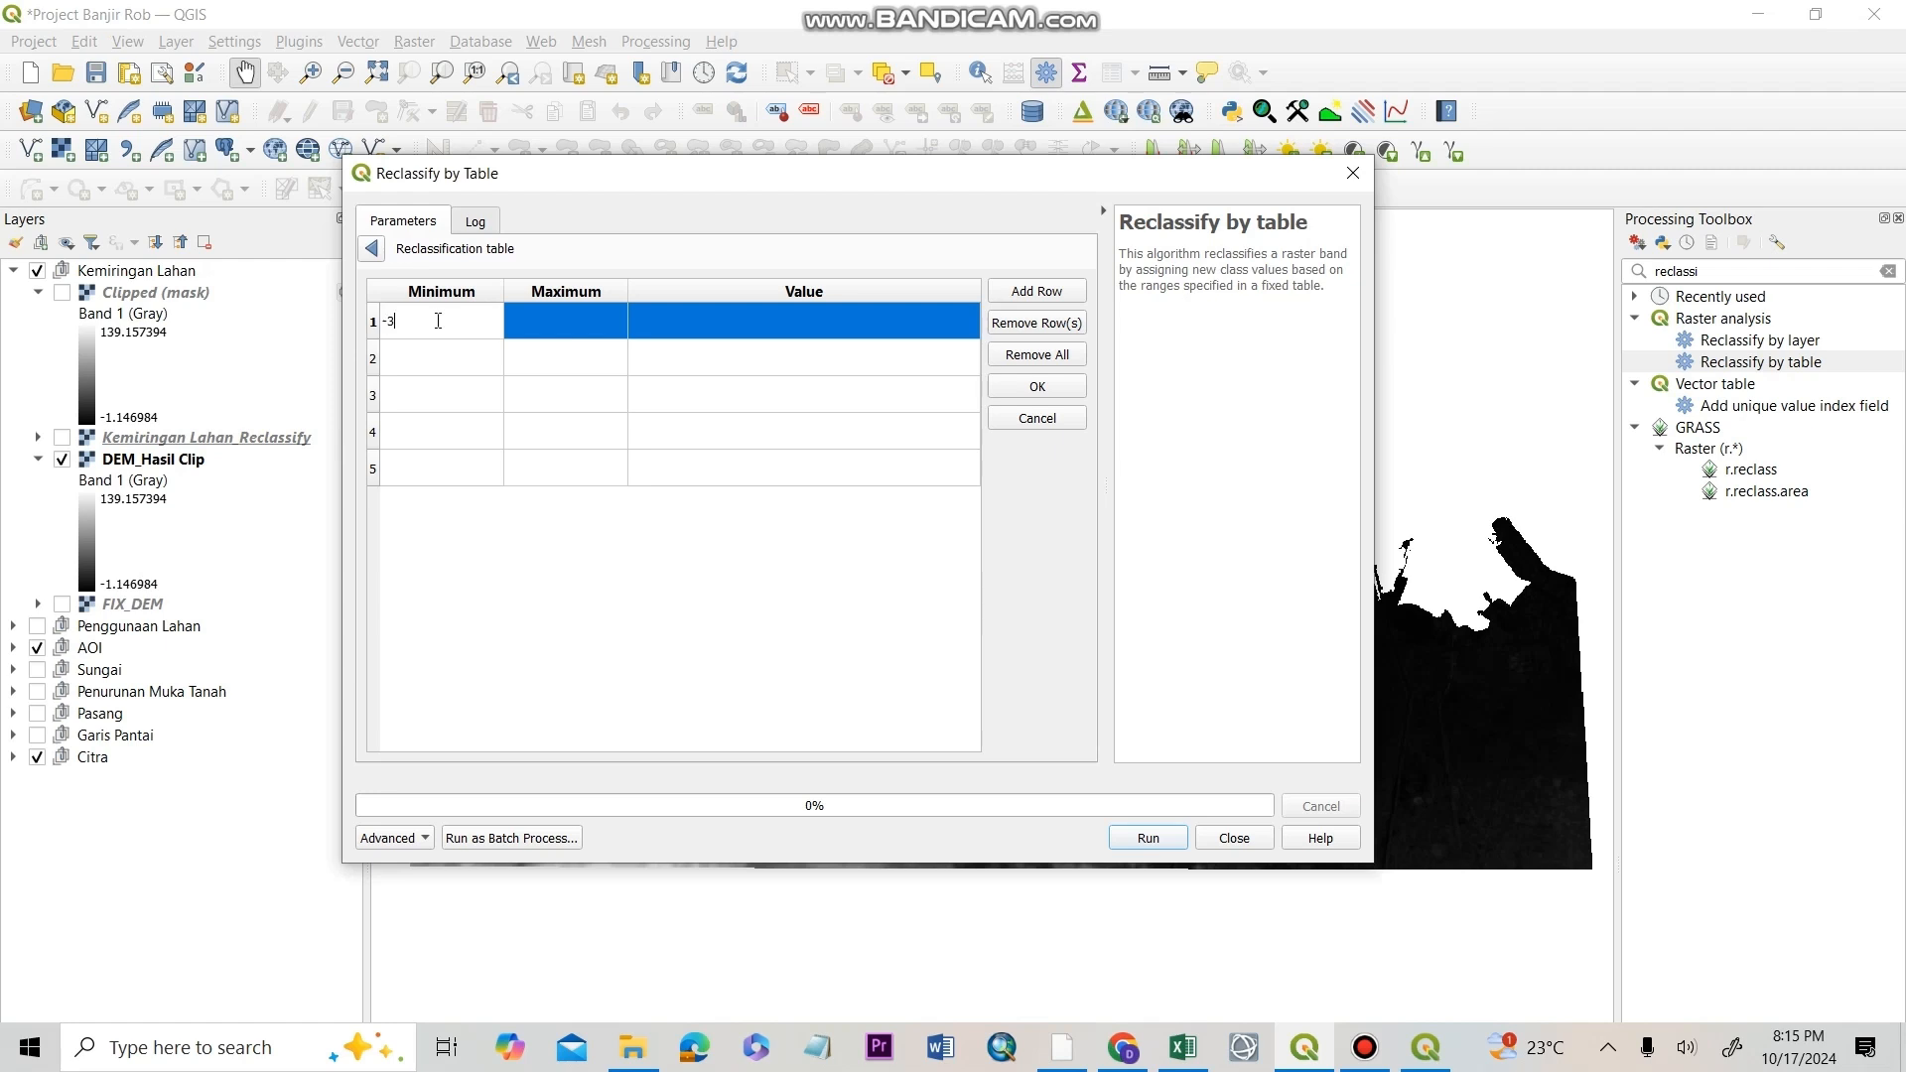
left_click(543, 322)
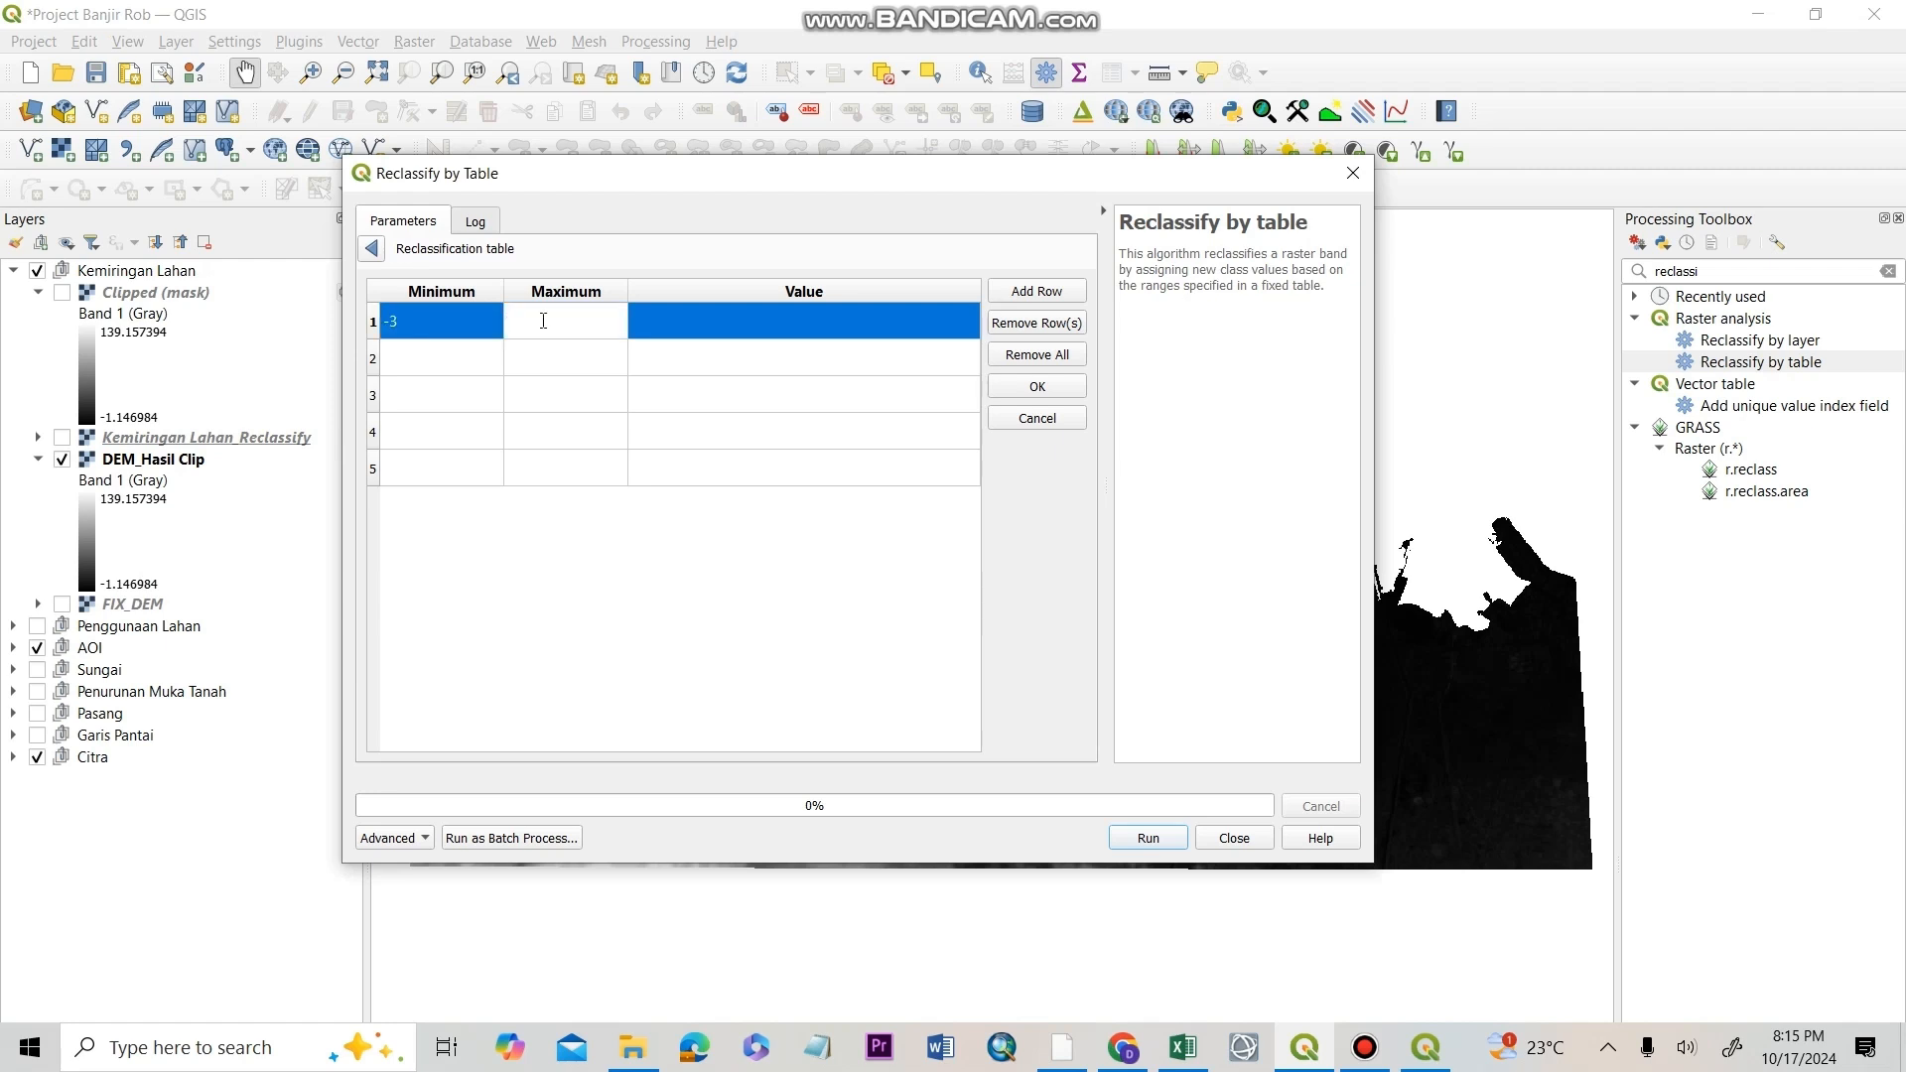
left_click(685, 323)
type("1")
- Fill row 2 of the reclassification table with minimum 1, maximum 2 and value 2
left_click(438, 360)
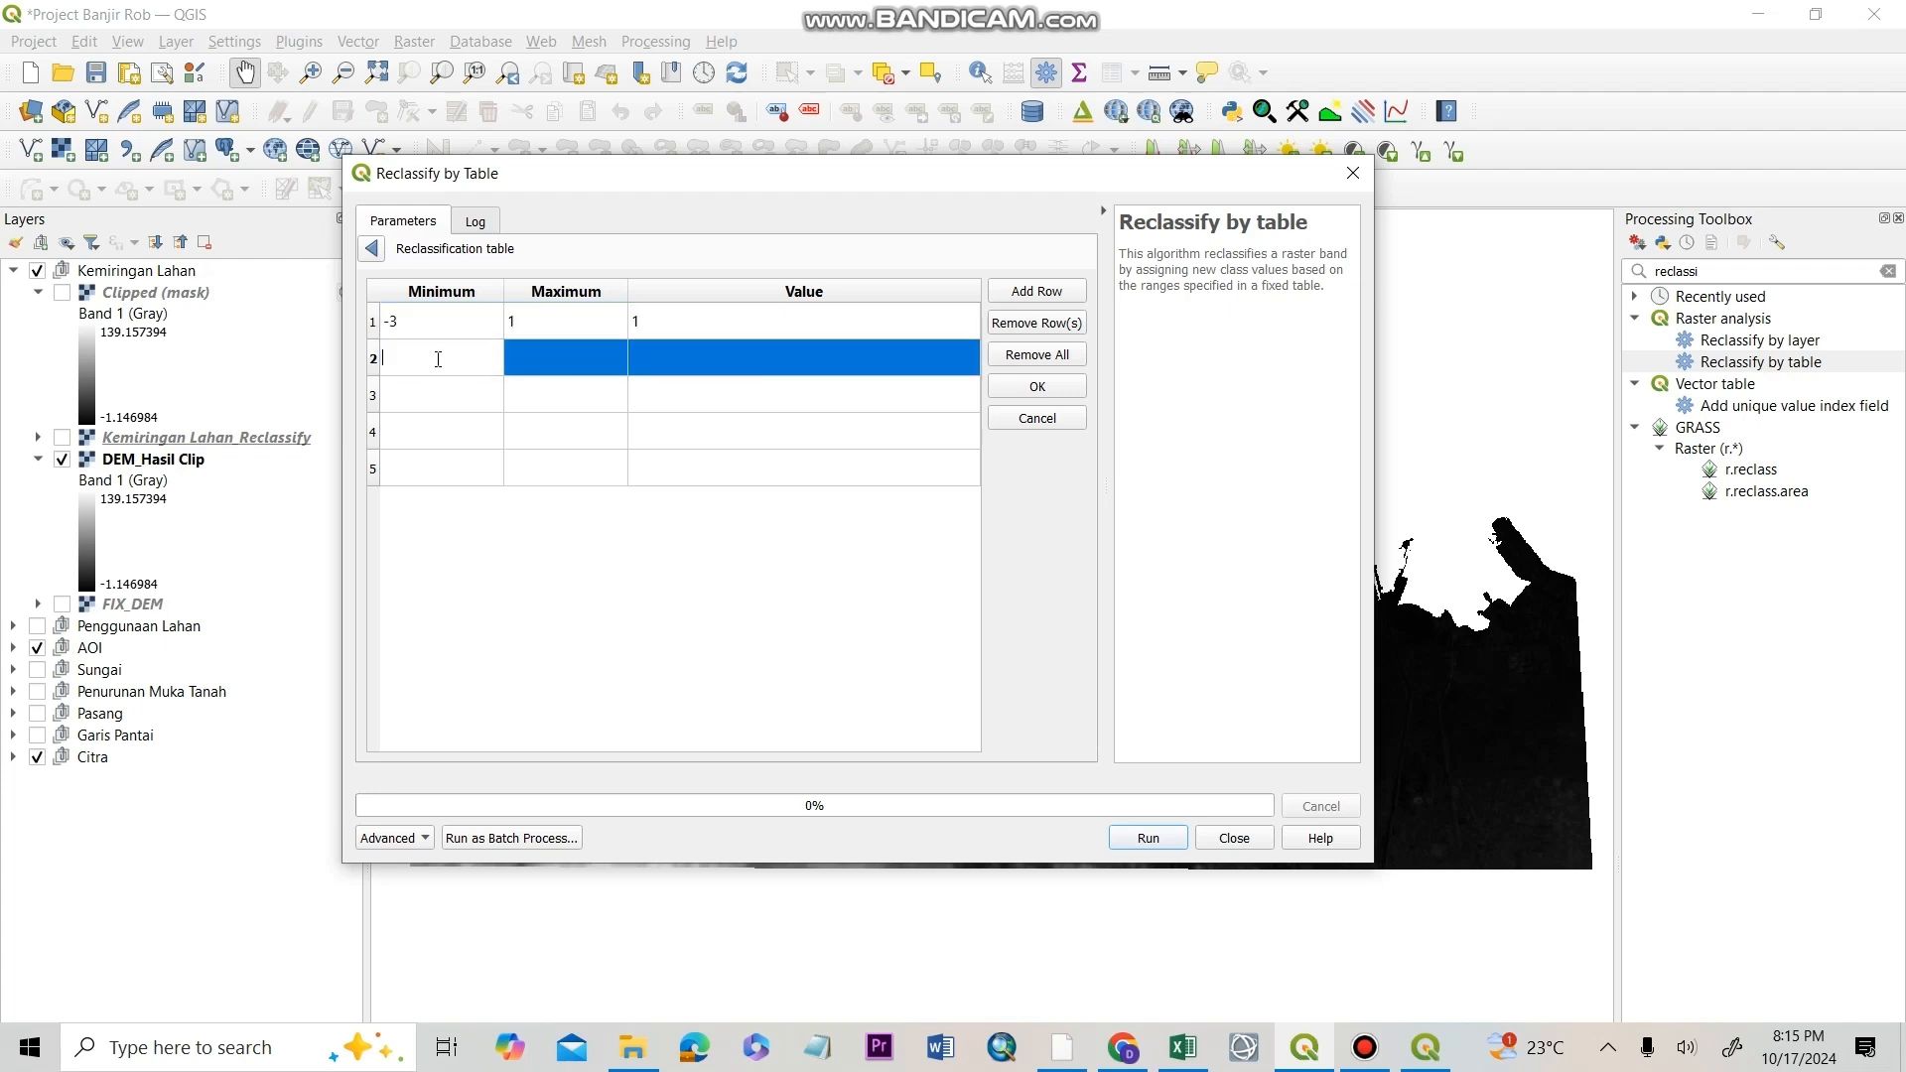
left_click(561, 369)
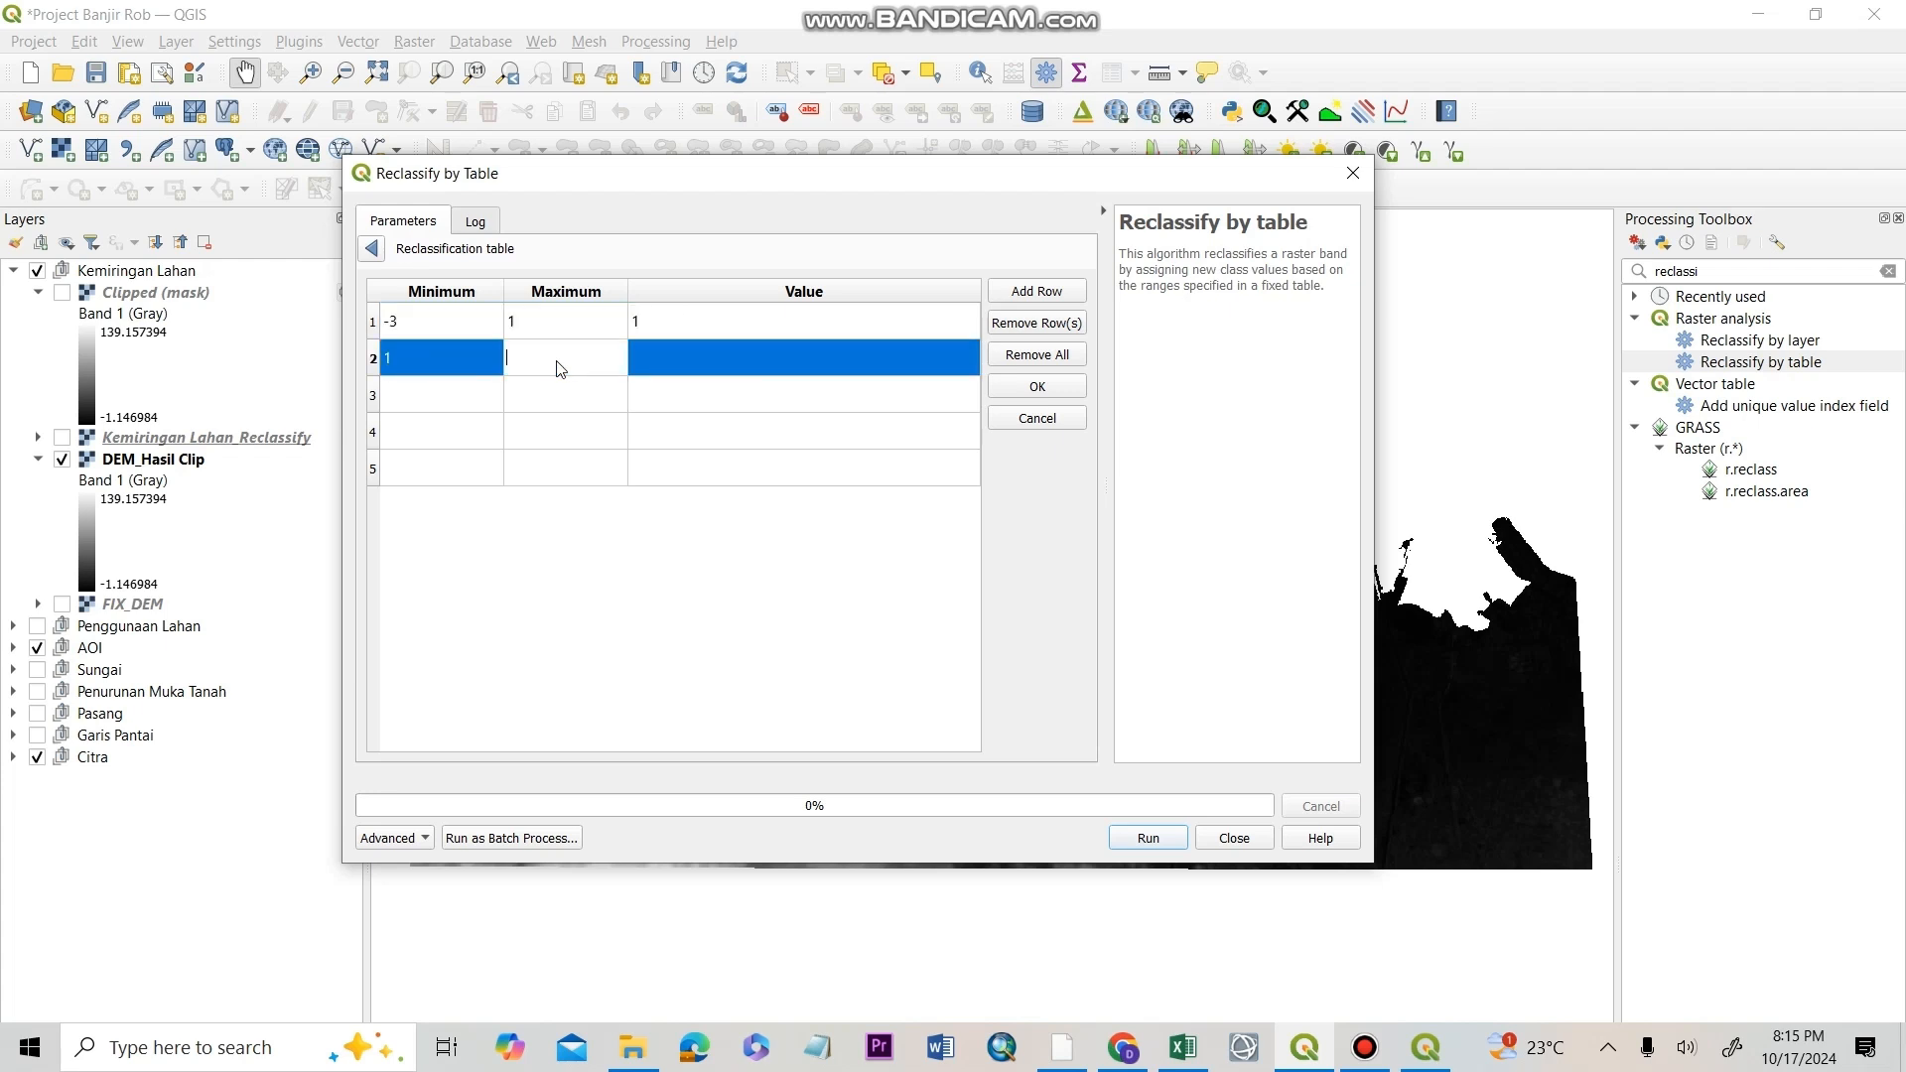
type("2")
left_click(708, 364)
type("2")
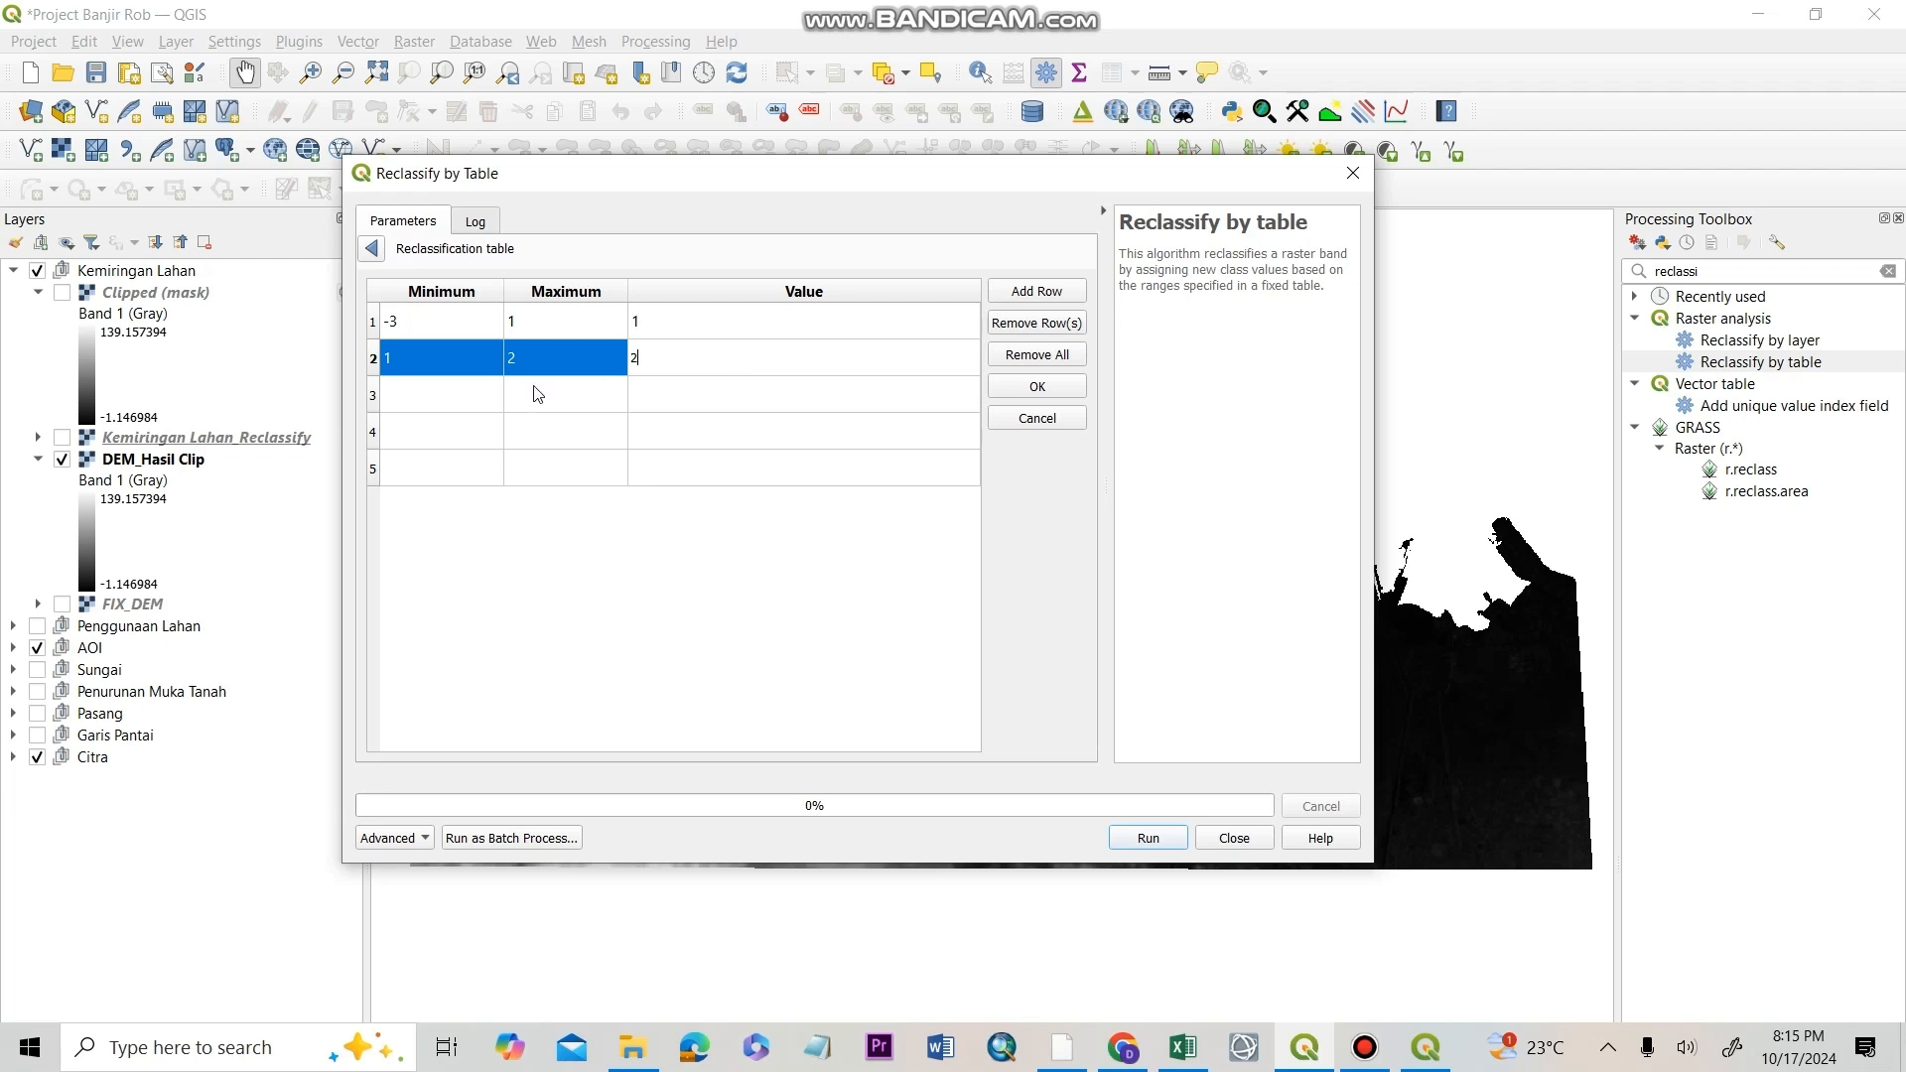
- Fill row 3 of the reclassification table with minimum 2, maximum 3 and value 3
left_click(485, 395)
type("2")
left_click(545, 405)
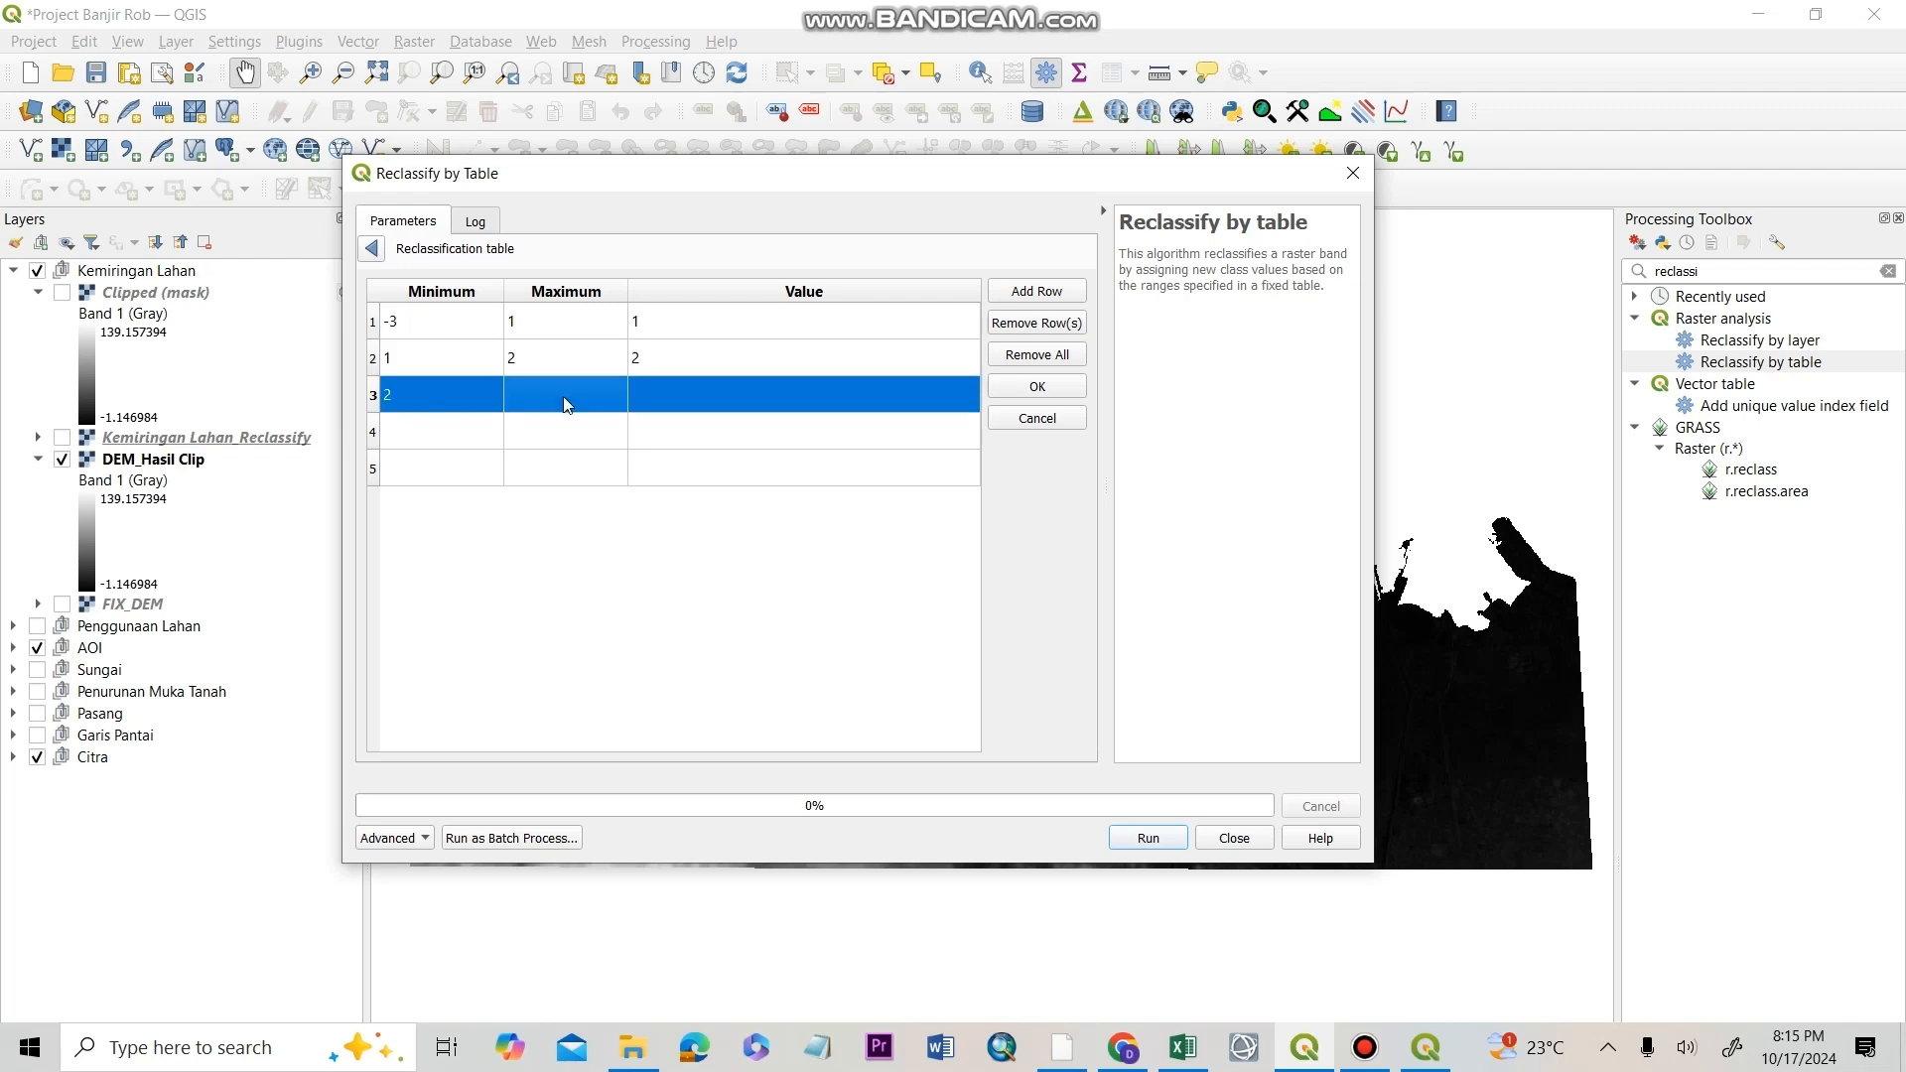
type("3")
left_click(714, 395)
left_click(715, 396)
type("3")
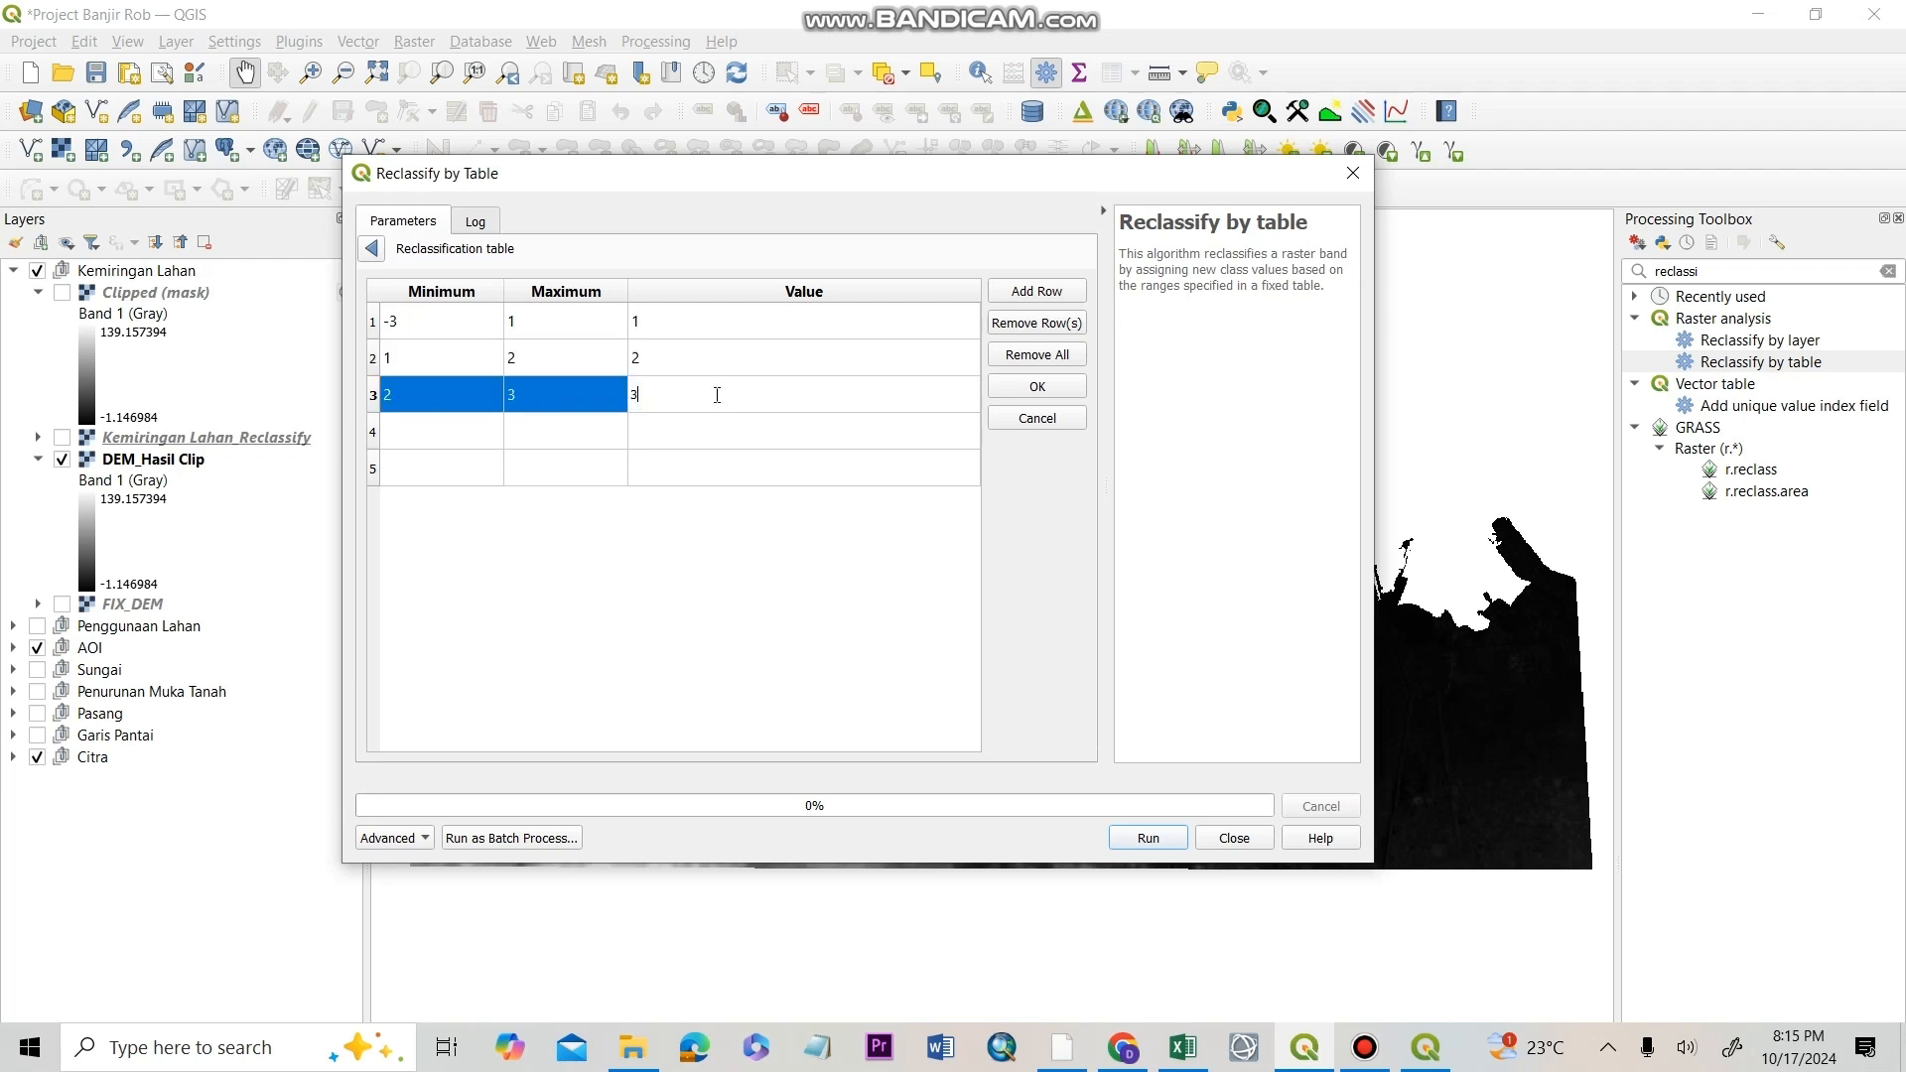
- Fill row 4 of the reclassification table with minimum 3, maximum 4 and value 4
left_click(480, 439)
left_click(480, 439)
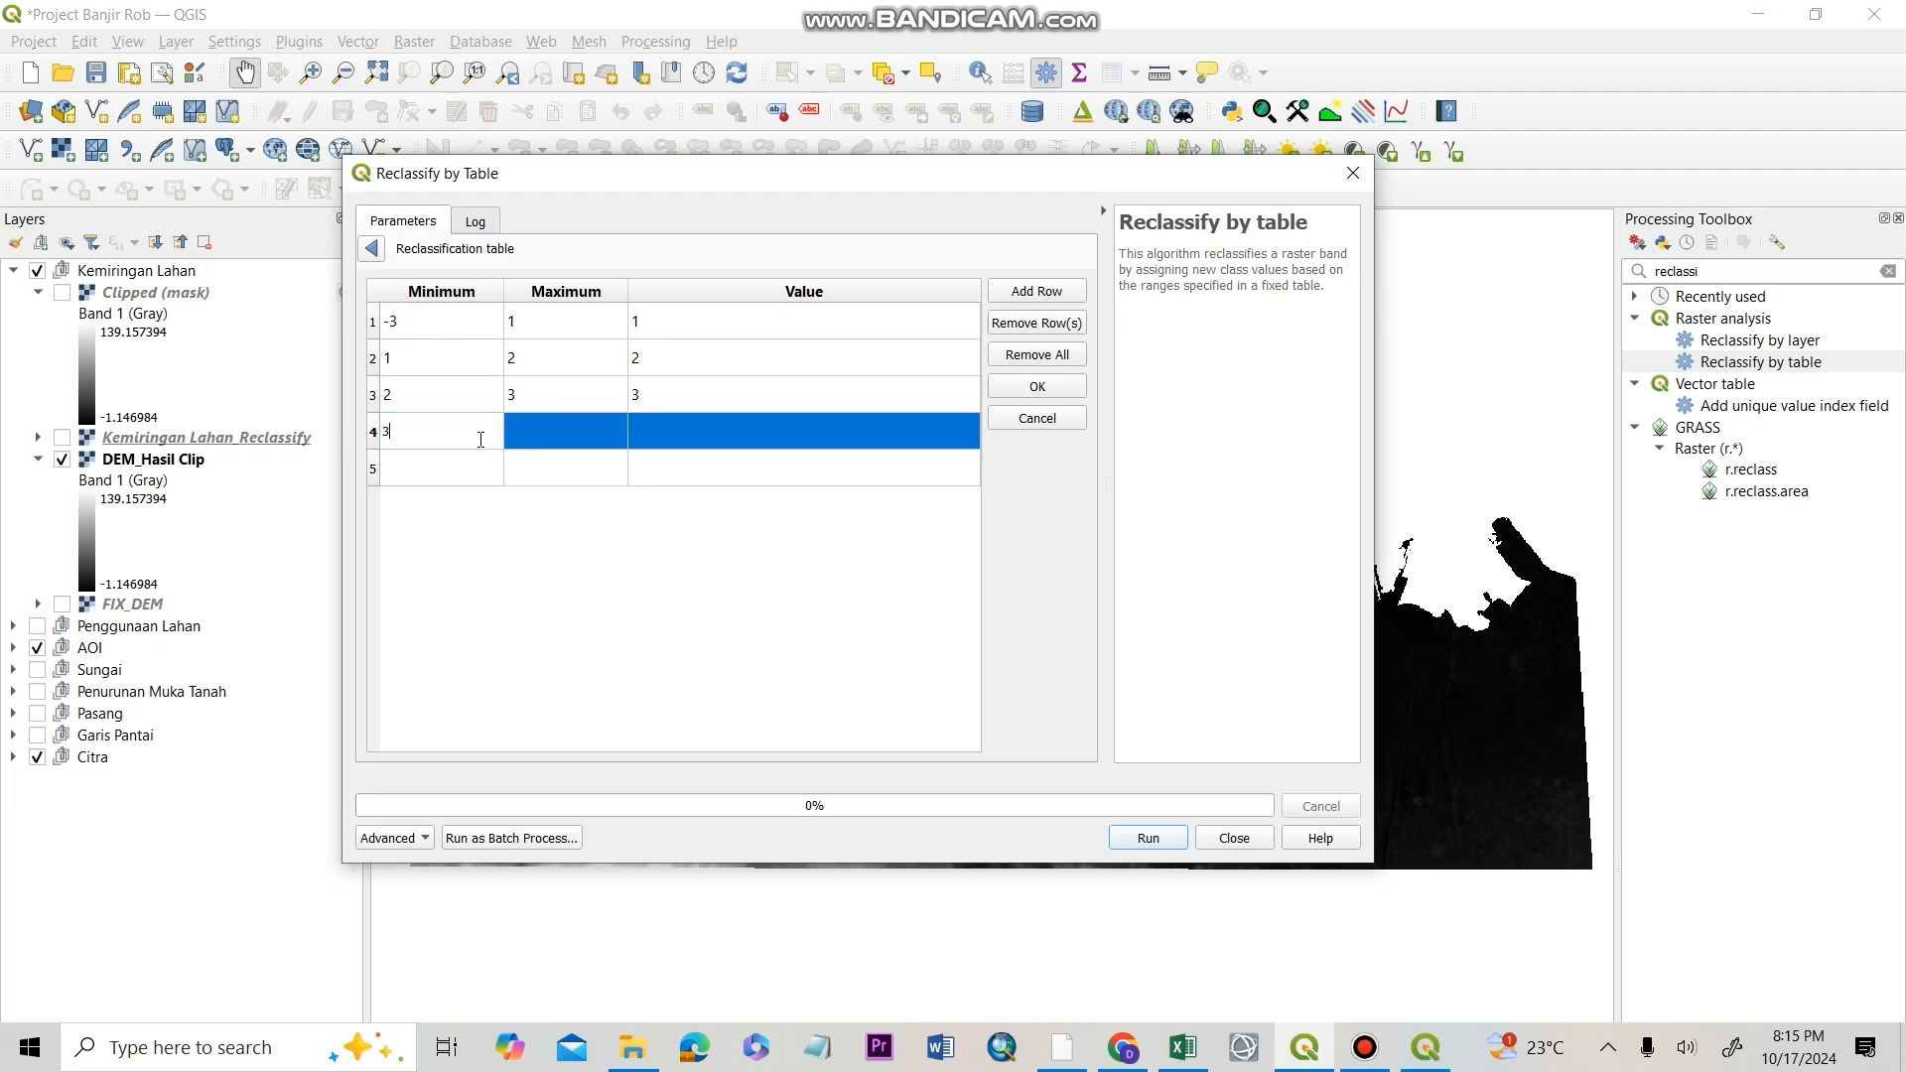
type("3")
left_click(556, 427)
type("4")
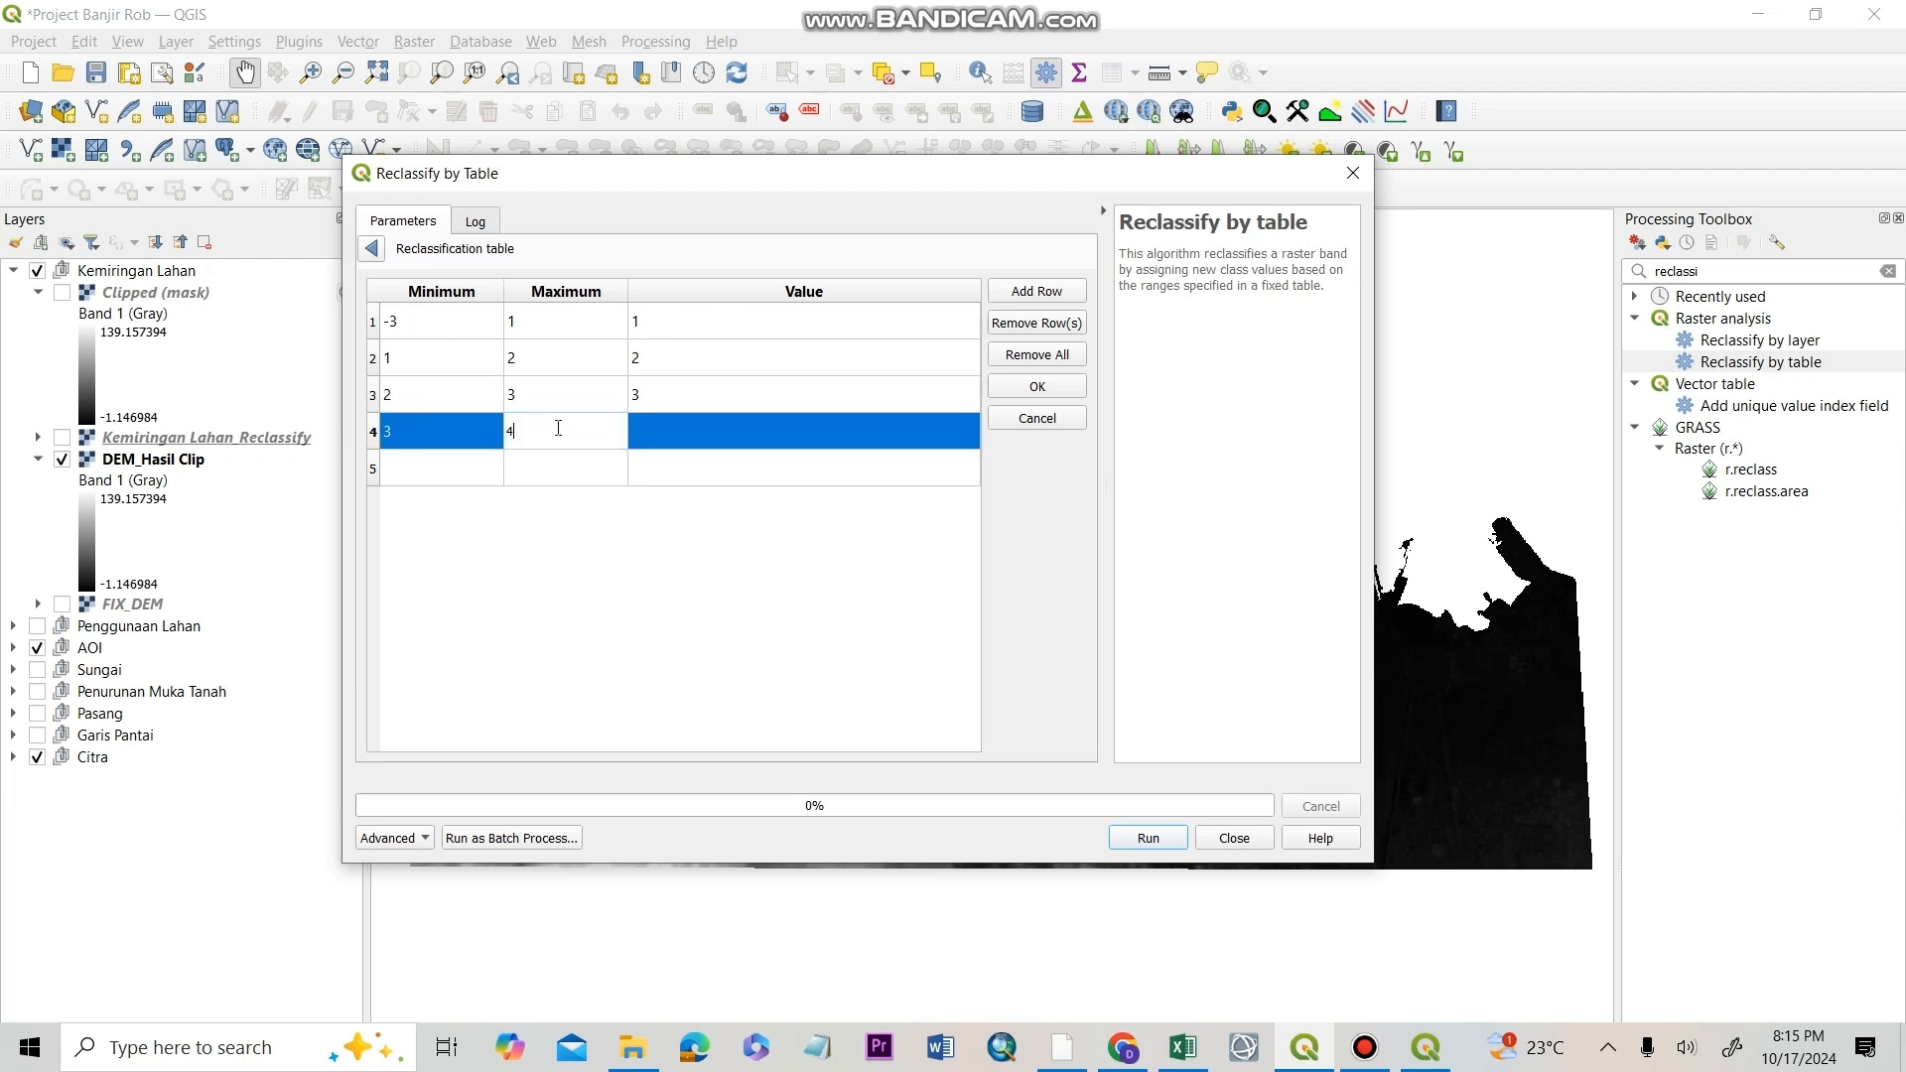
left_click(696, 428)
type("4")
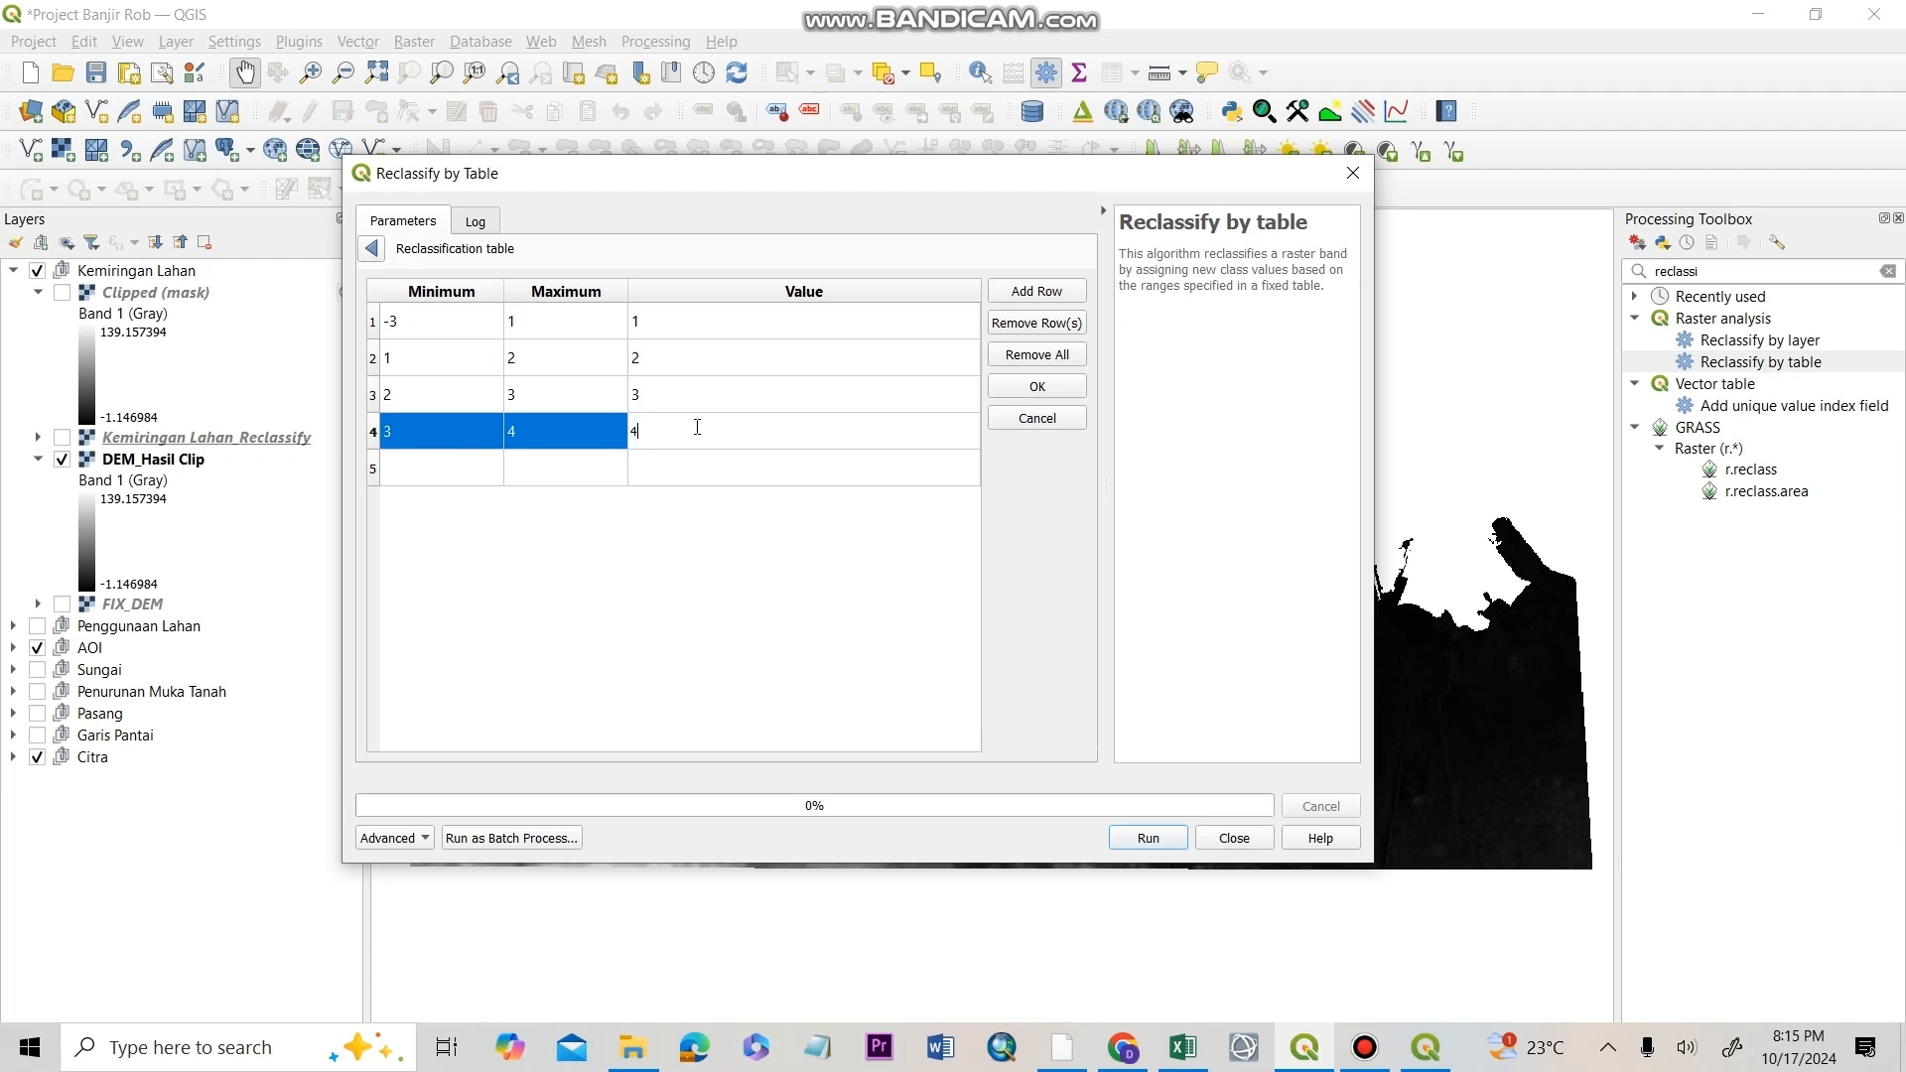
- Fill row 5 with minimum 4, maximum 170 and value 5, and accept the reclassification table
double_click(464, 462)
type("4")
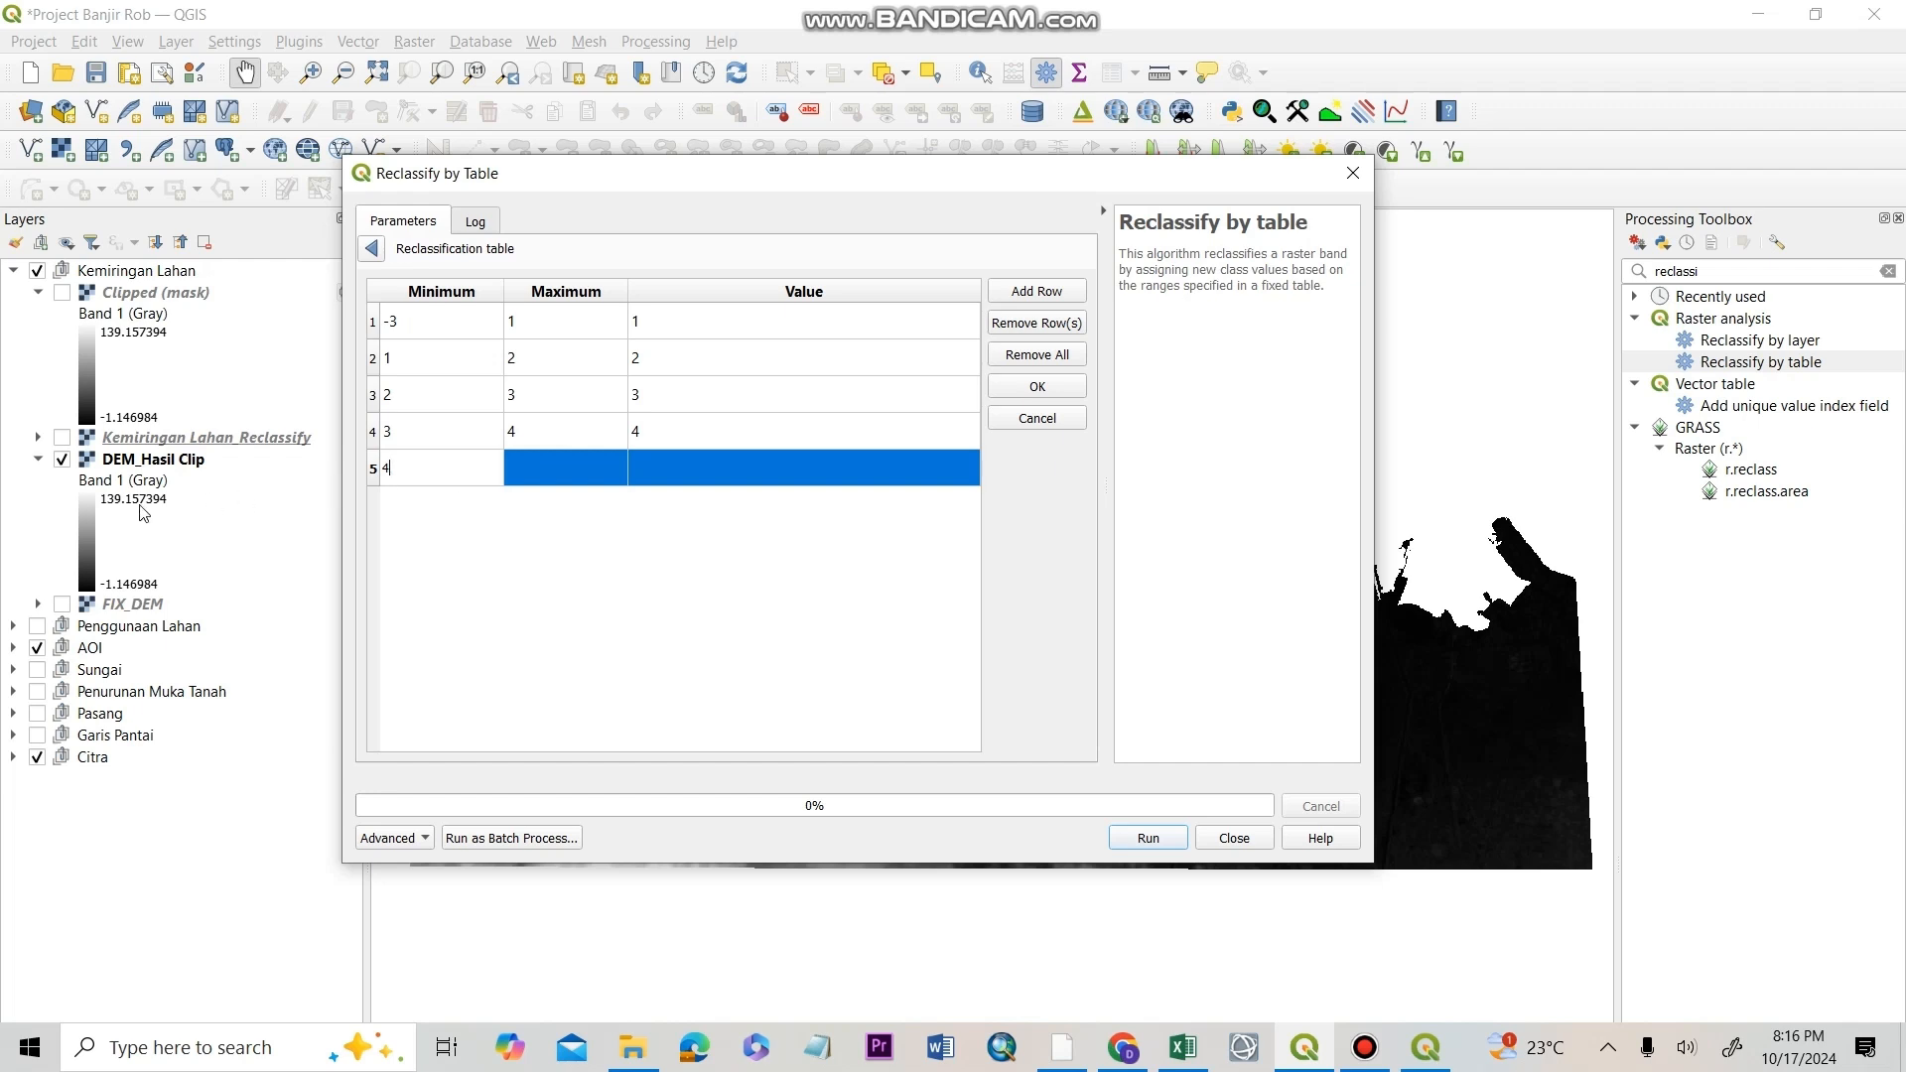
left_click(566, 465)
type("17")
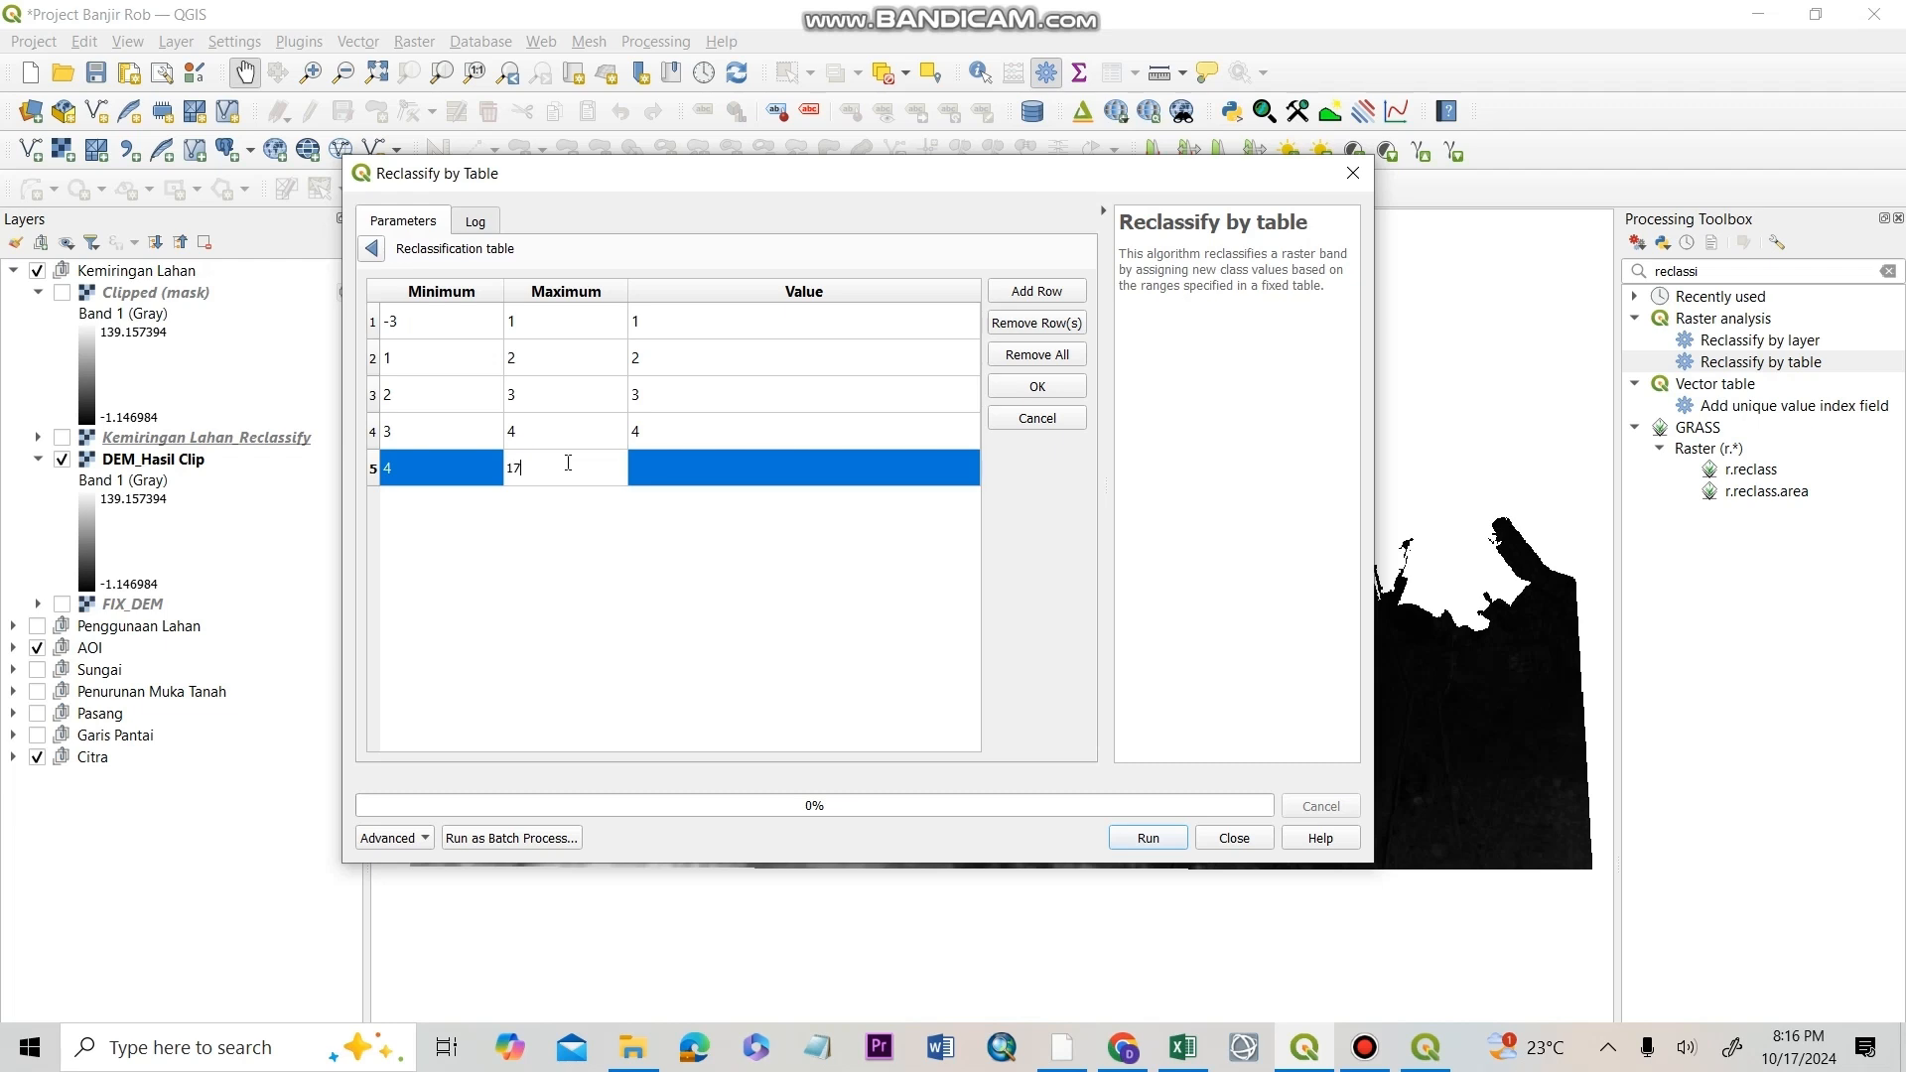
type("0")
left_click(764, 467)
type("5")
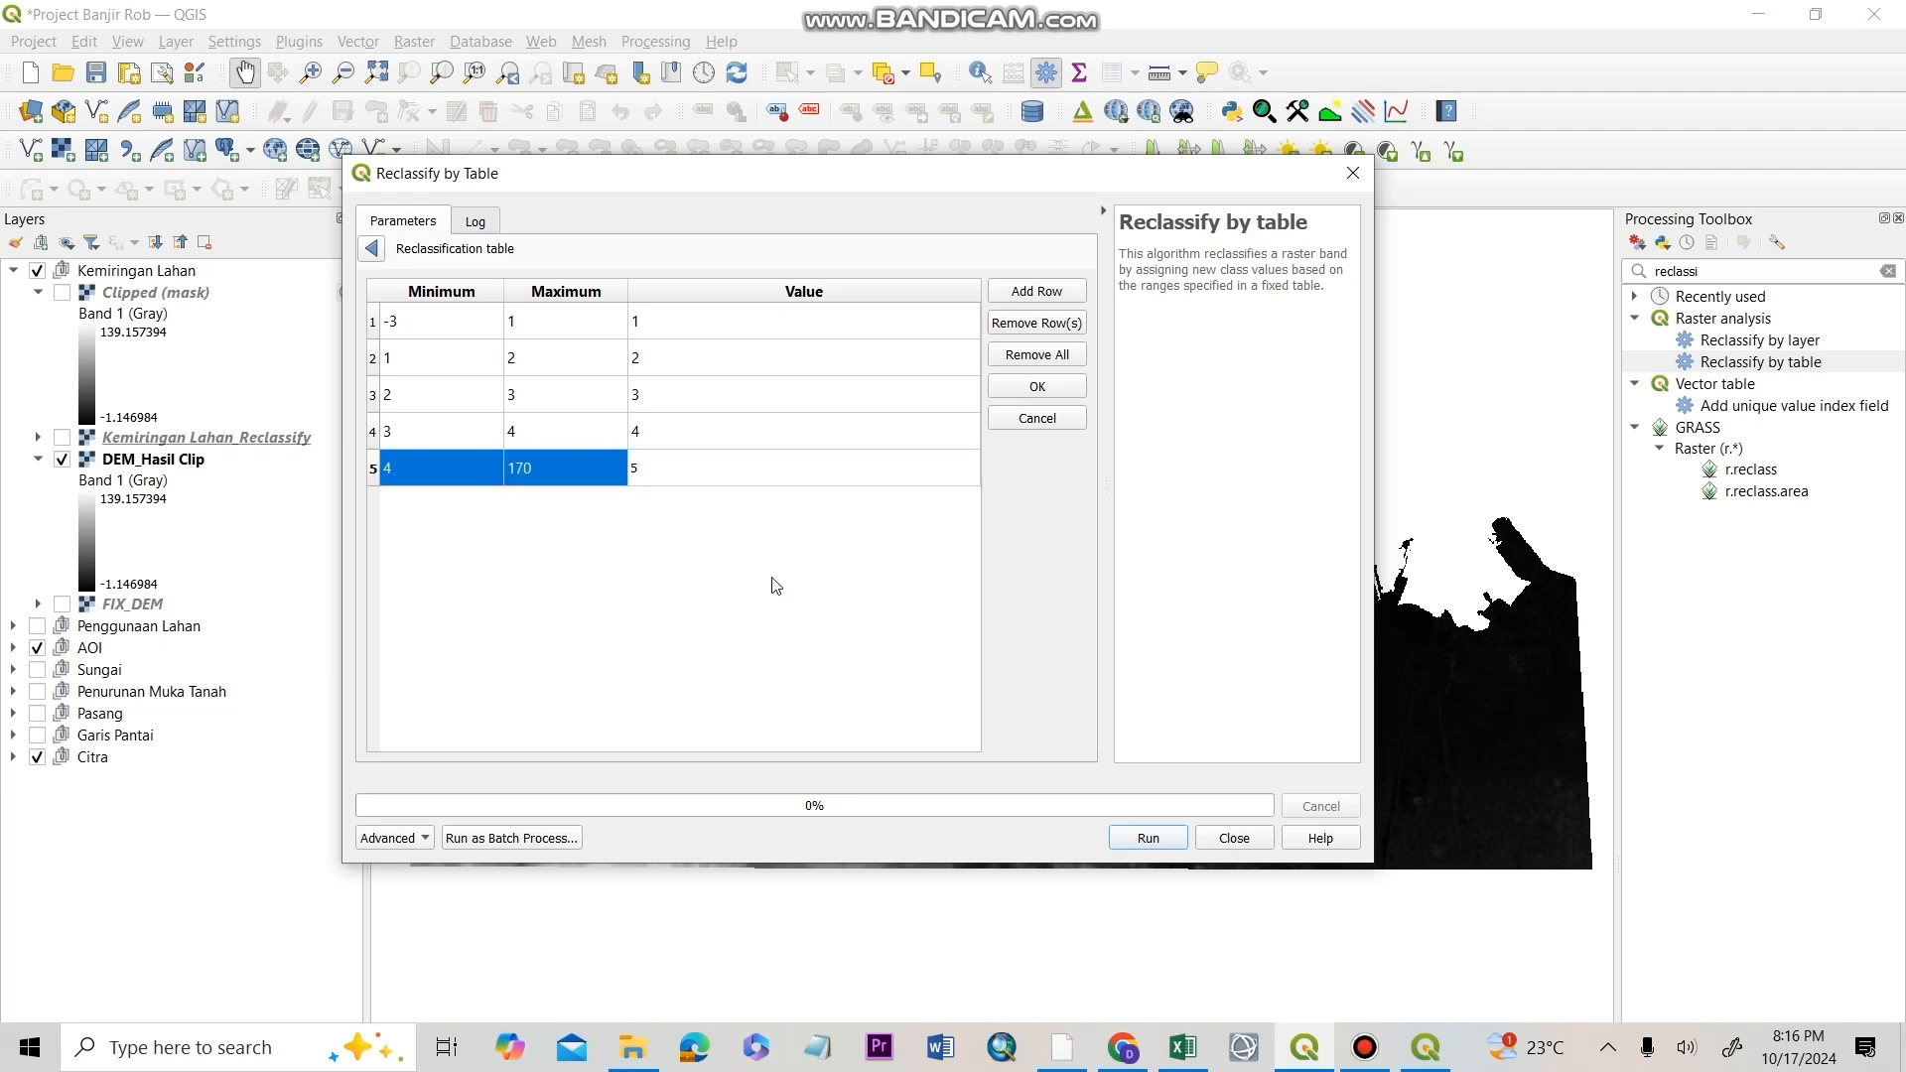
left_click(1038, 387)
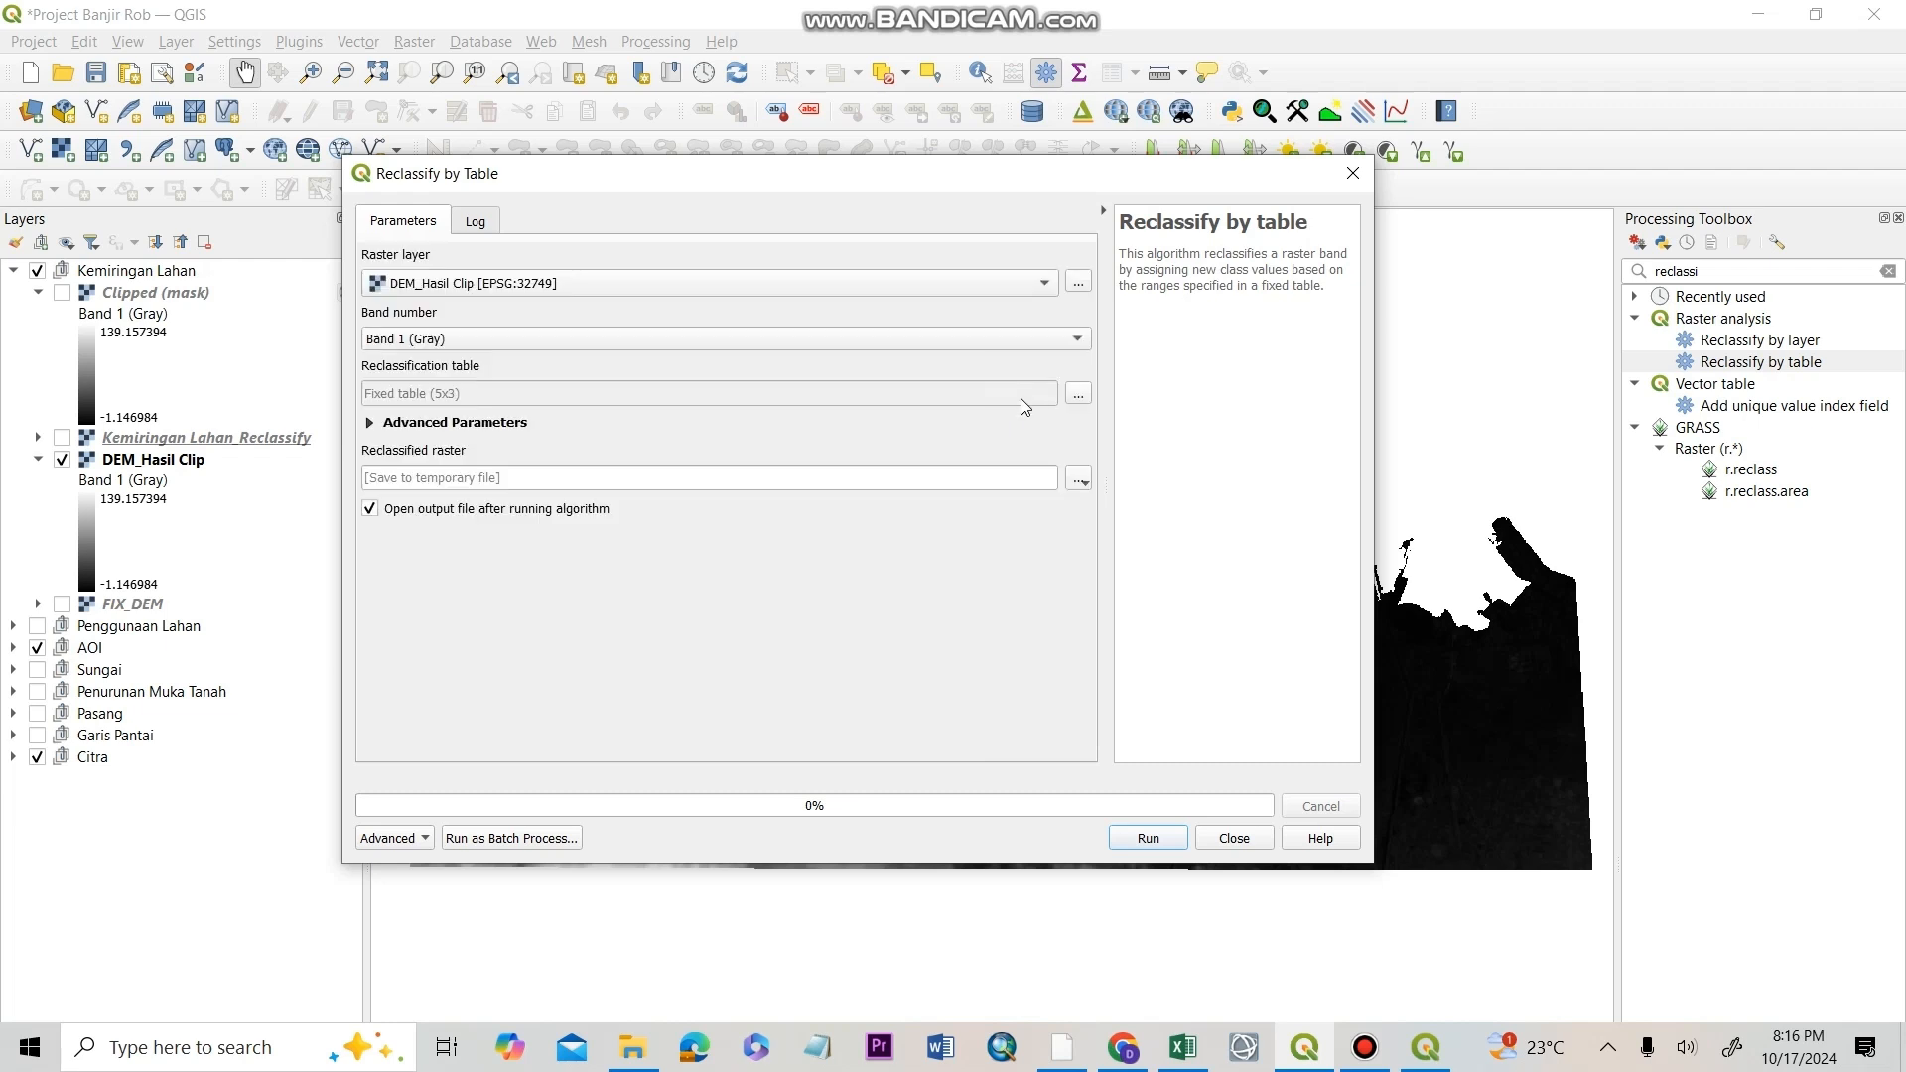
- Reopen the reclassification table and change the output value of row 1 to 0.81 and row 2 to 0.07
left_click(1078, 394)
double_click(799, 322)
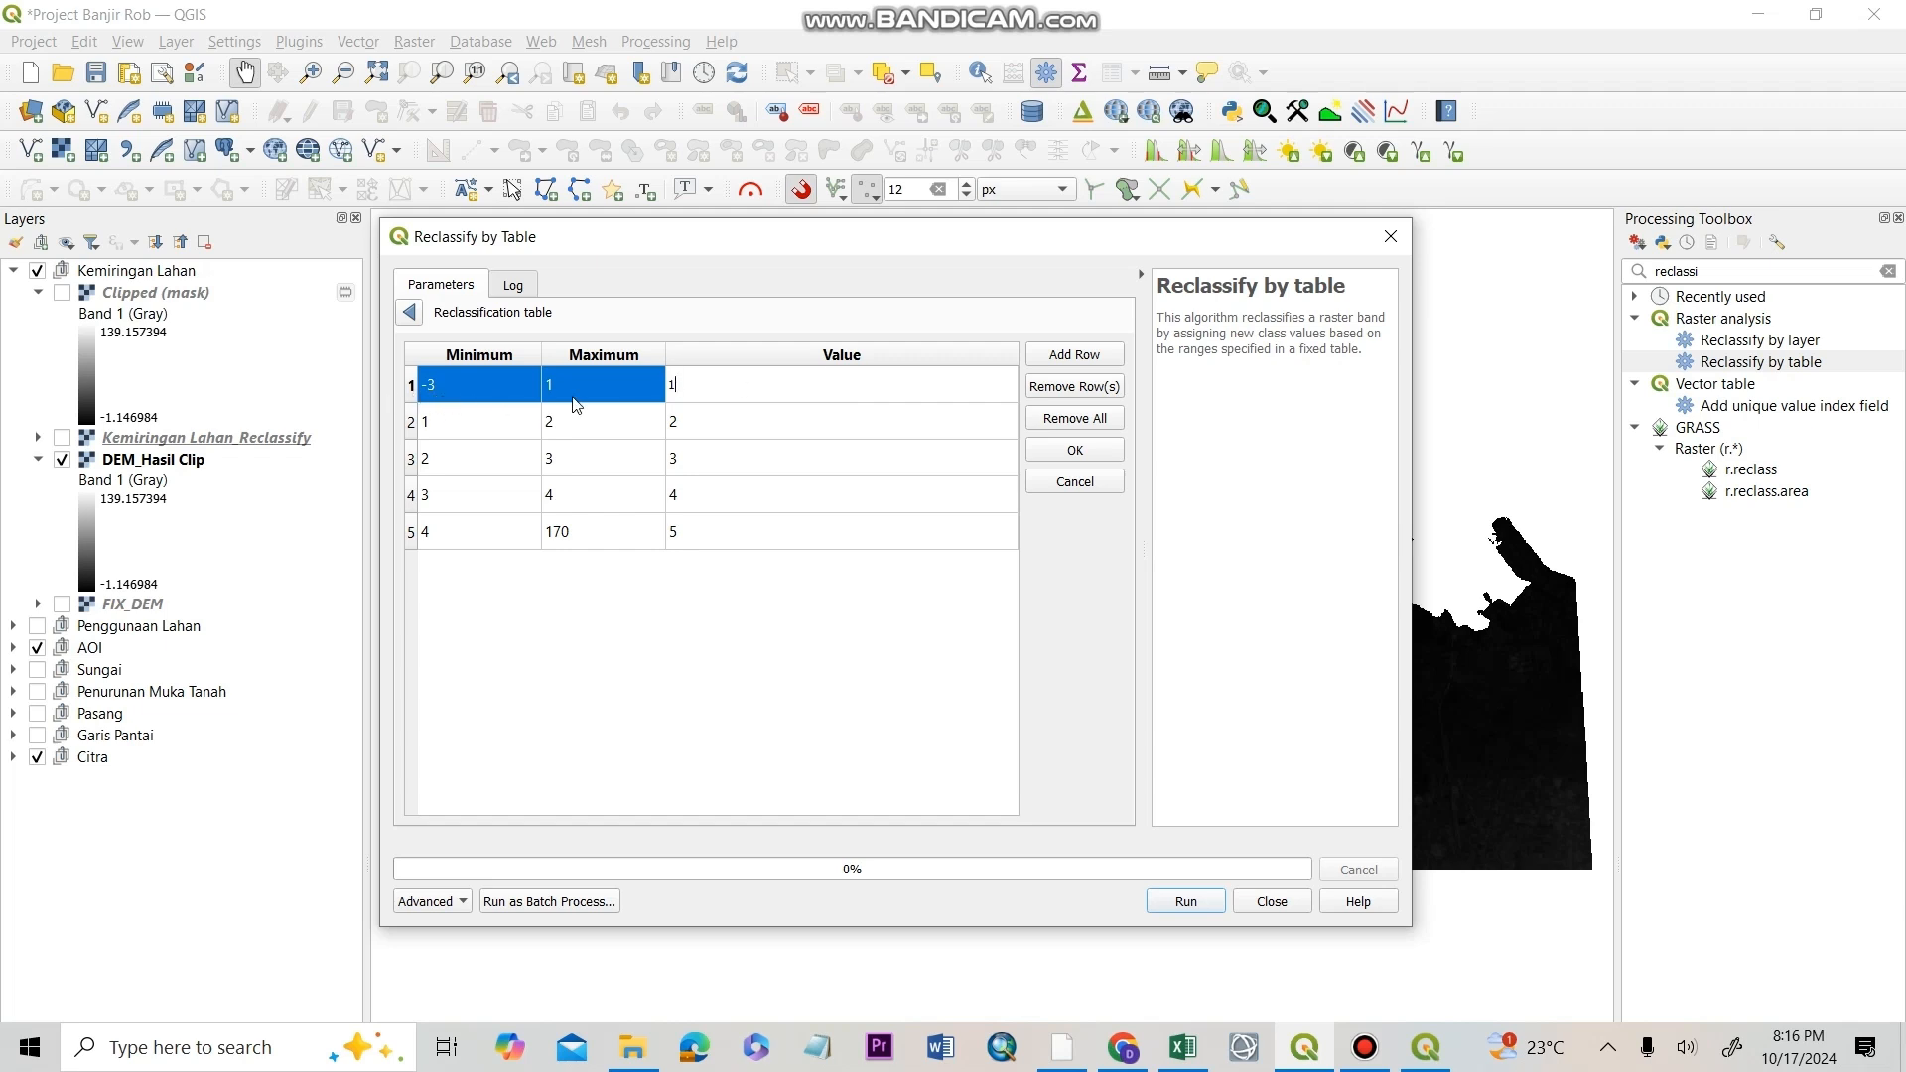
double_click(722, 391)
type("0.81")
double_click(713, 422)
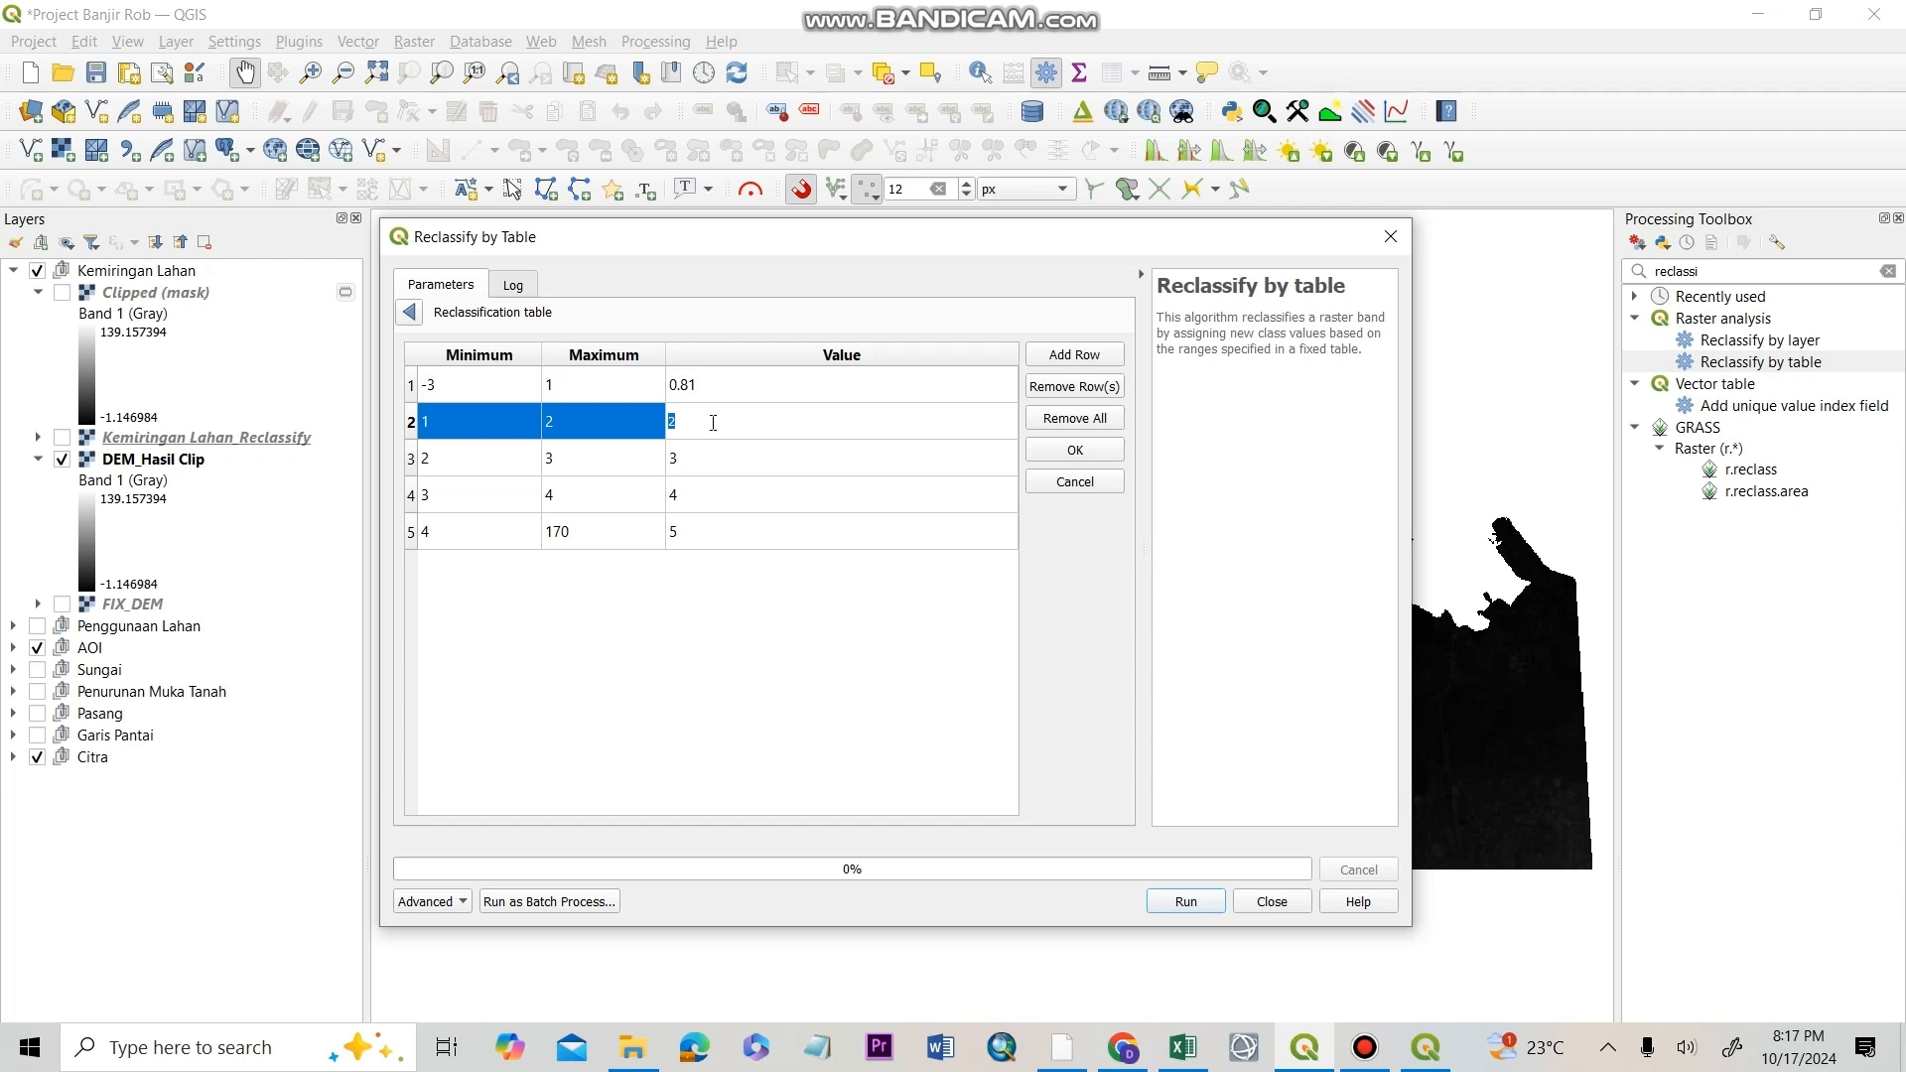
type("0.07")
- Set the output values of rows 3, 4 and 5 to 0, 0.12 and 0, and run the reclassification
double_click(715, 459)
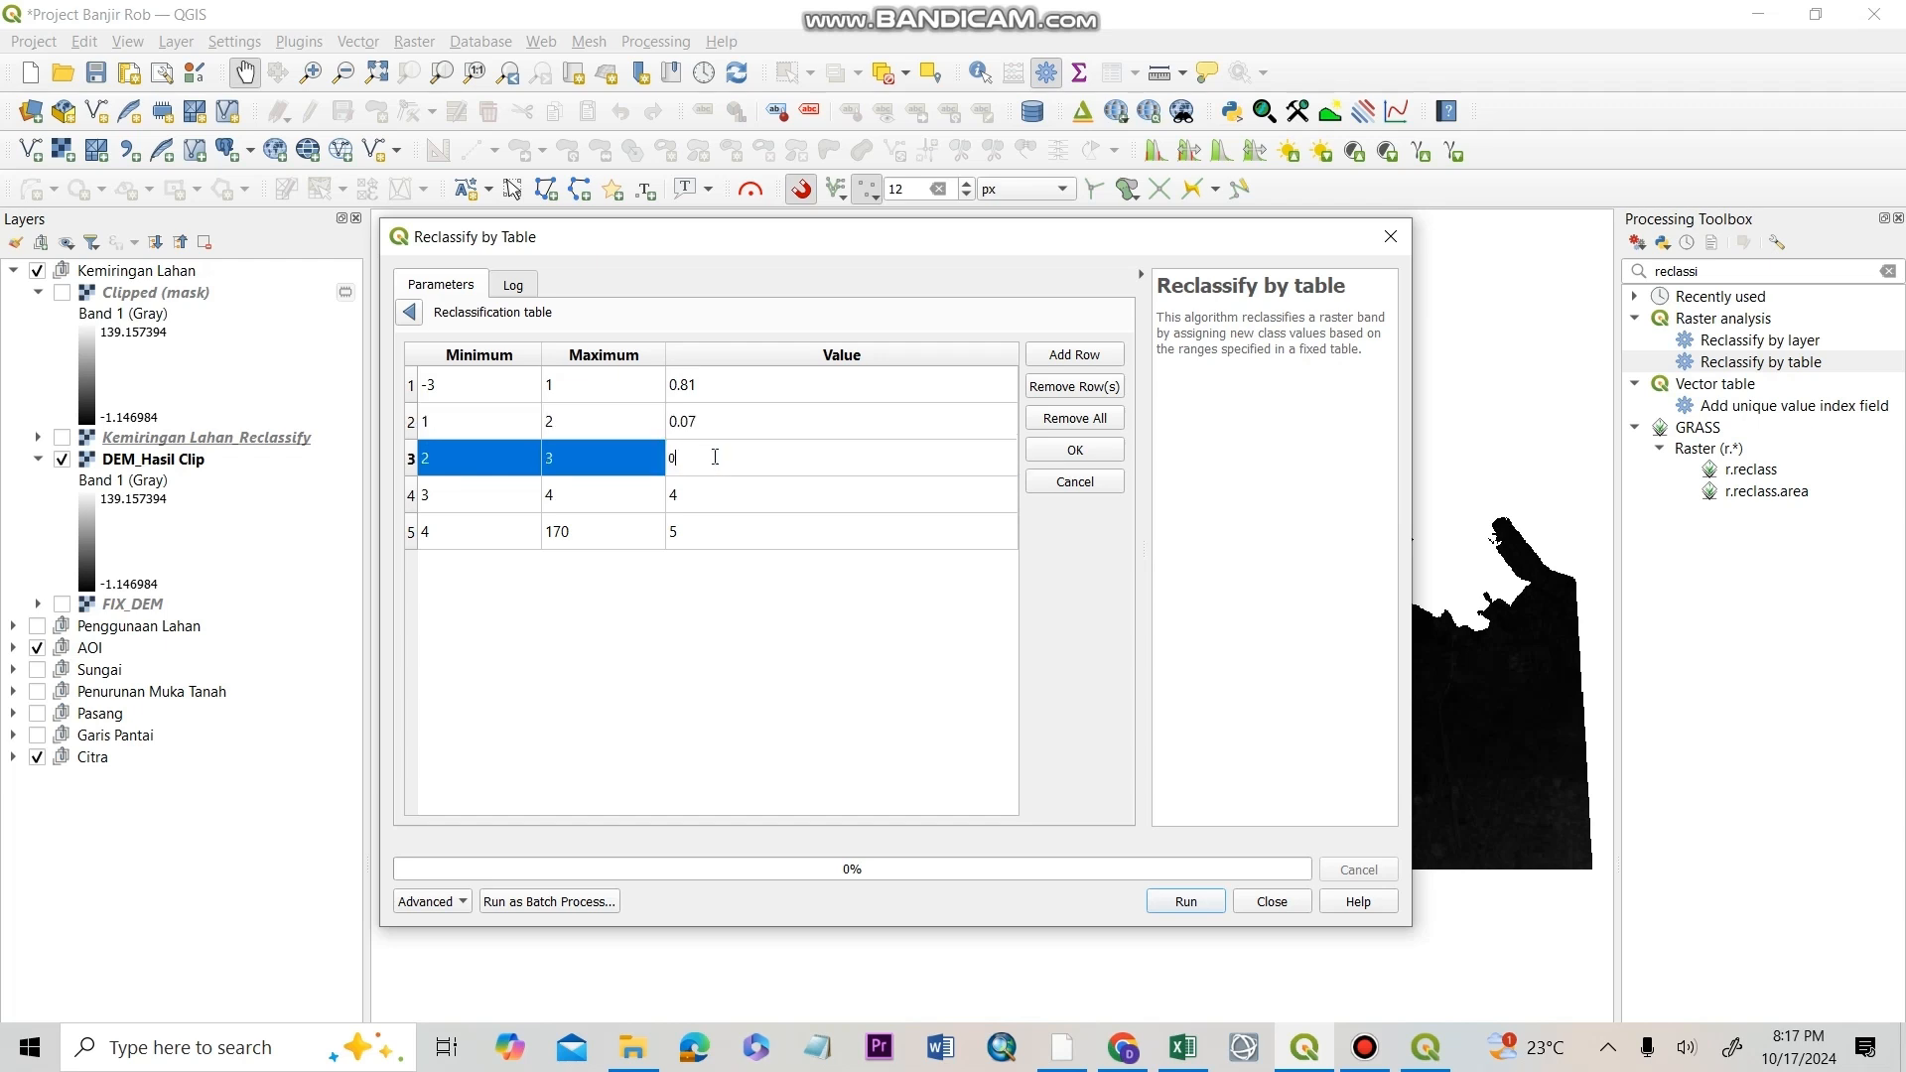
type("0")
double_click(720, 496)
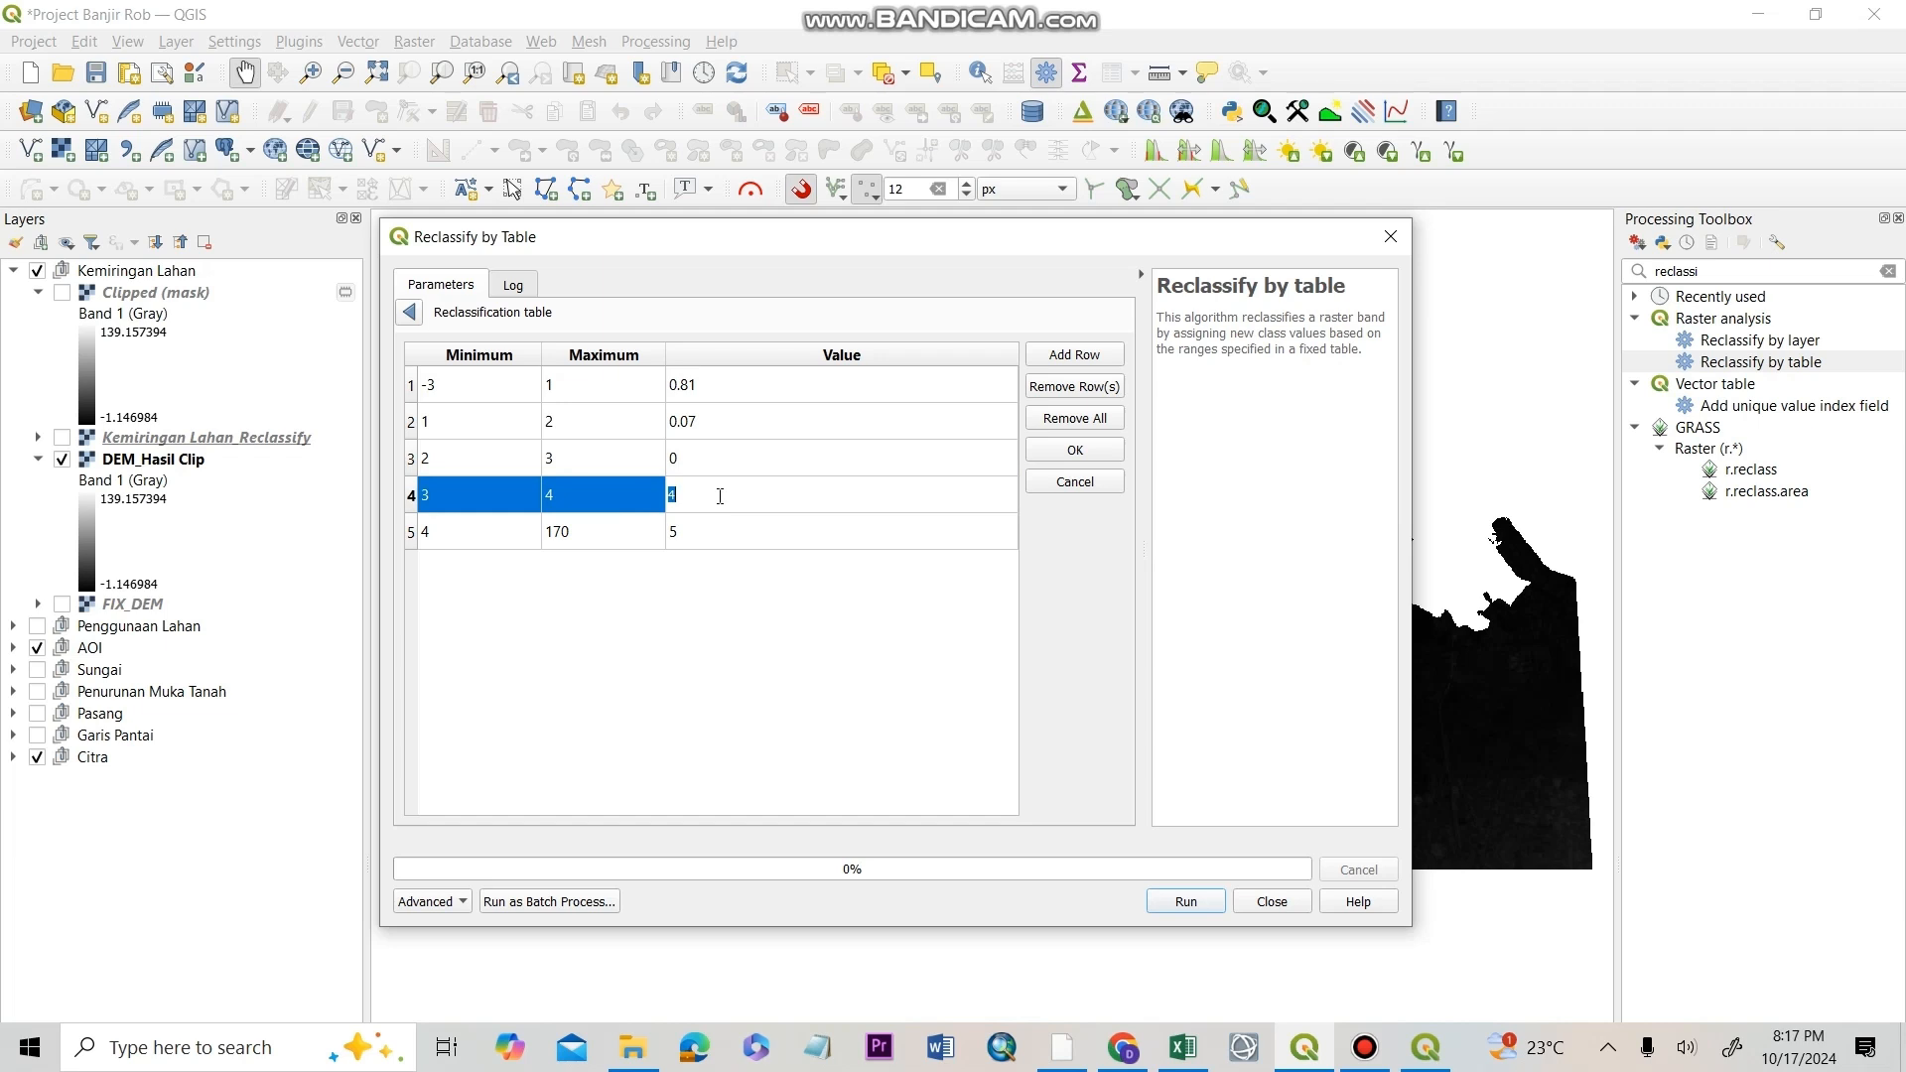
type("0.12")
double_click(722, 535)
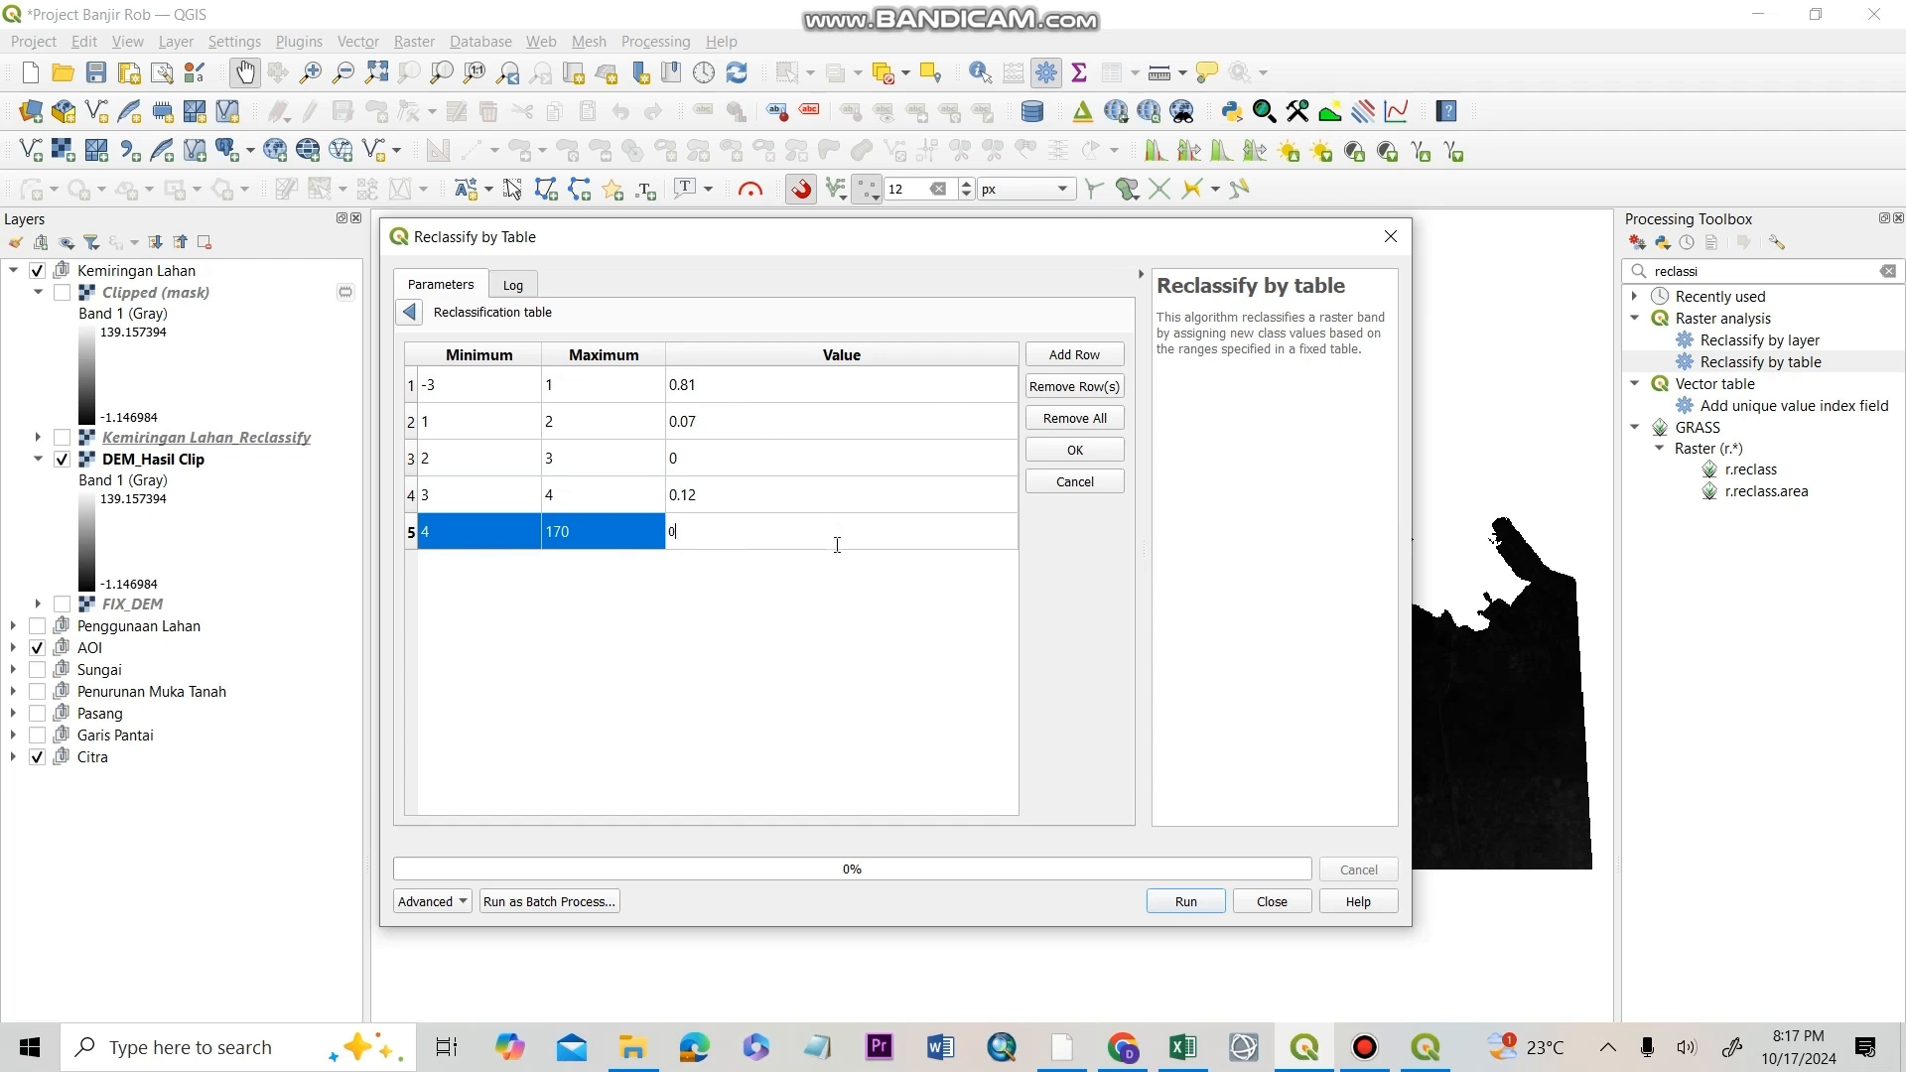
left_click(976, 545)
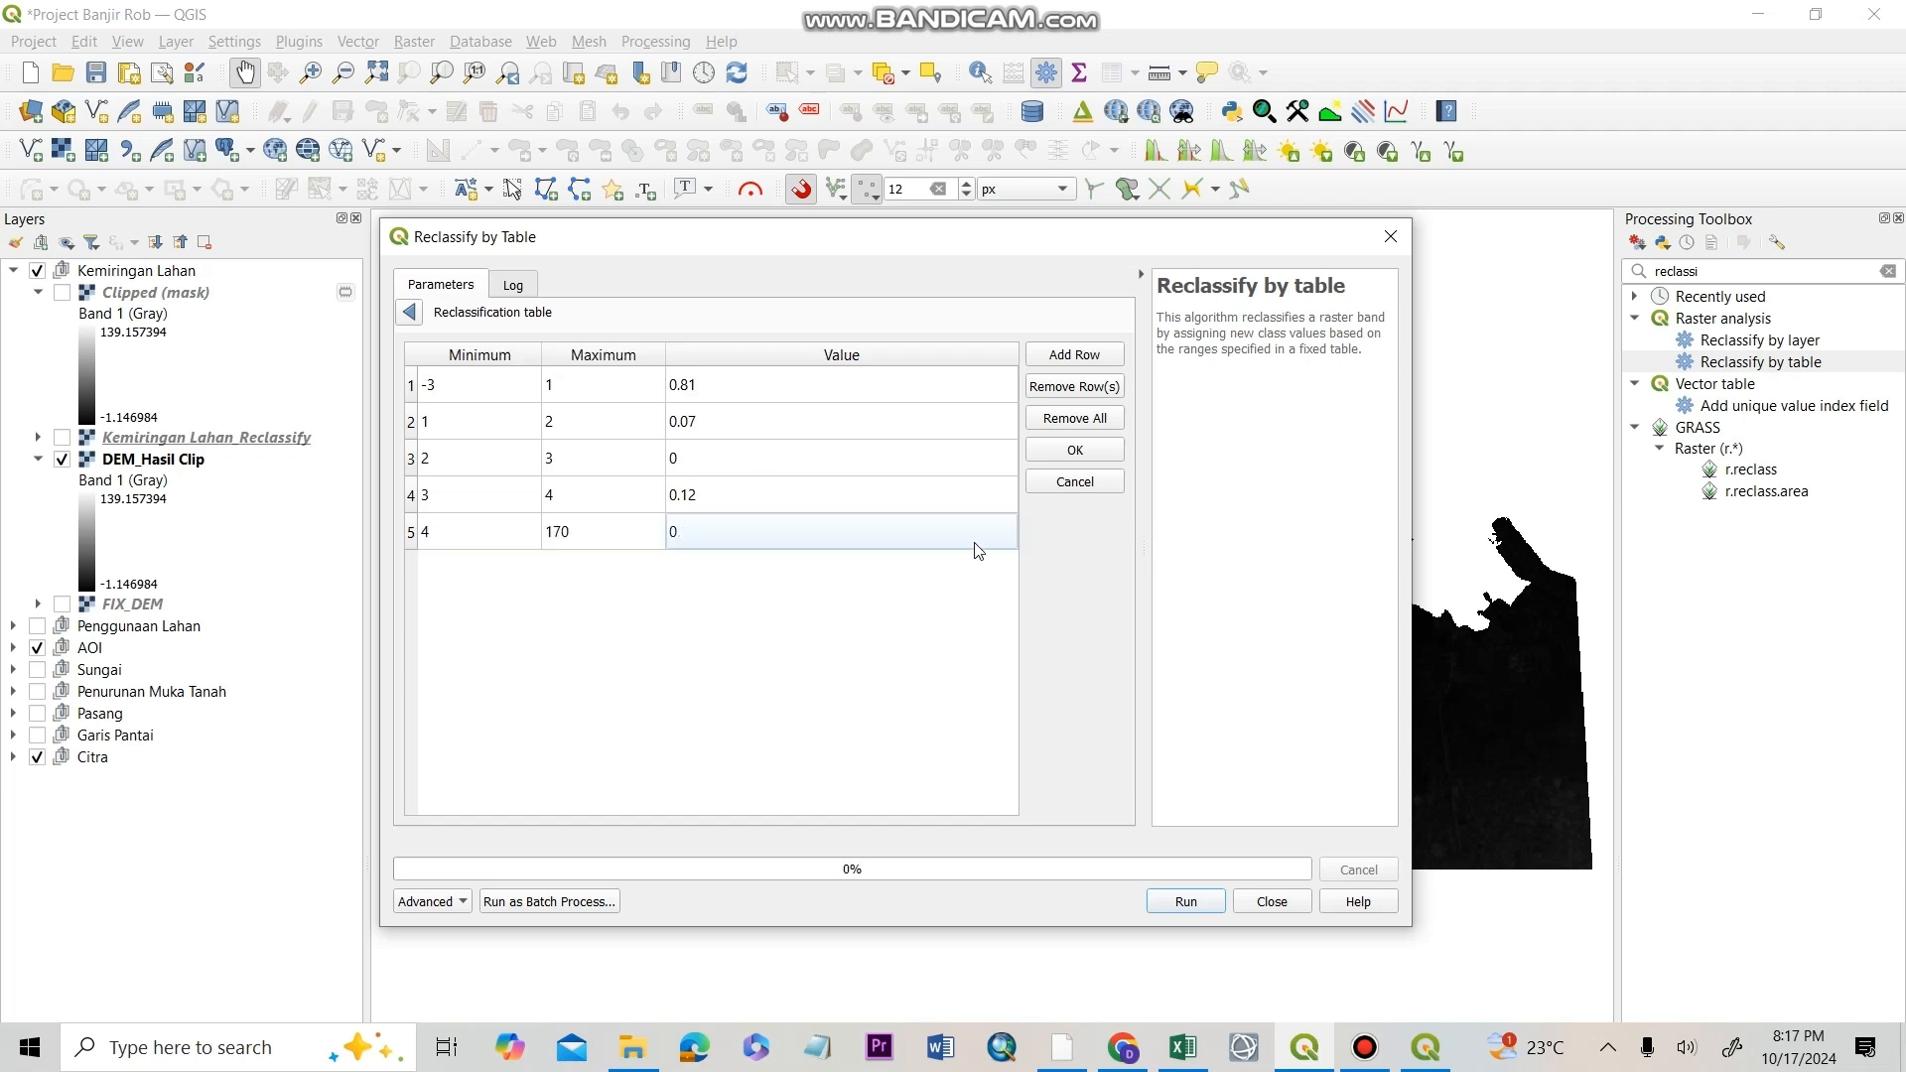
left_click(1113, 455)
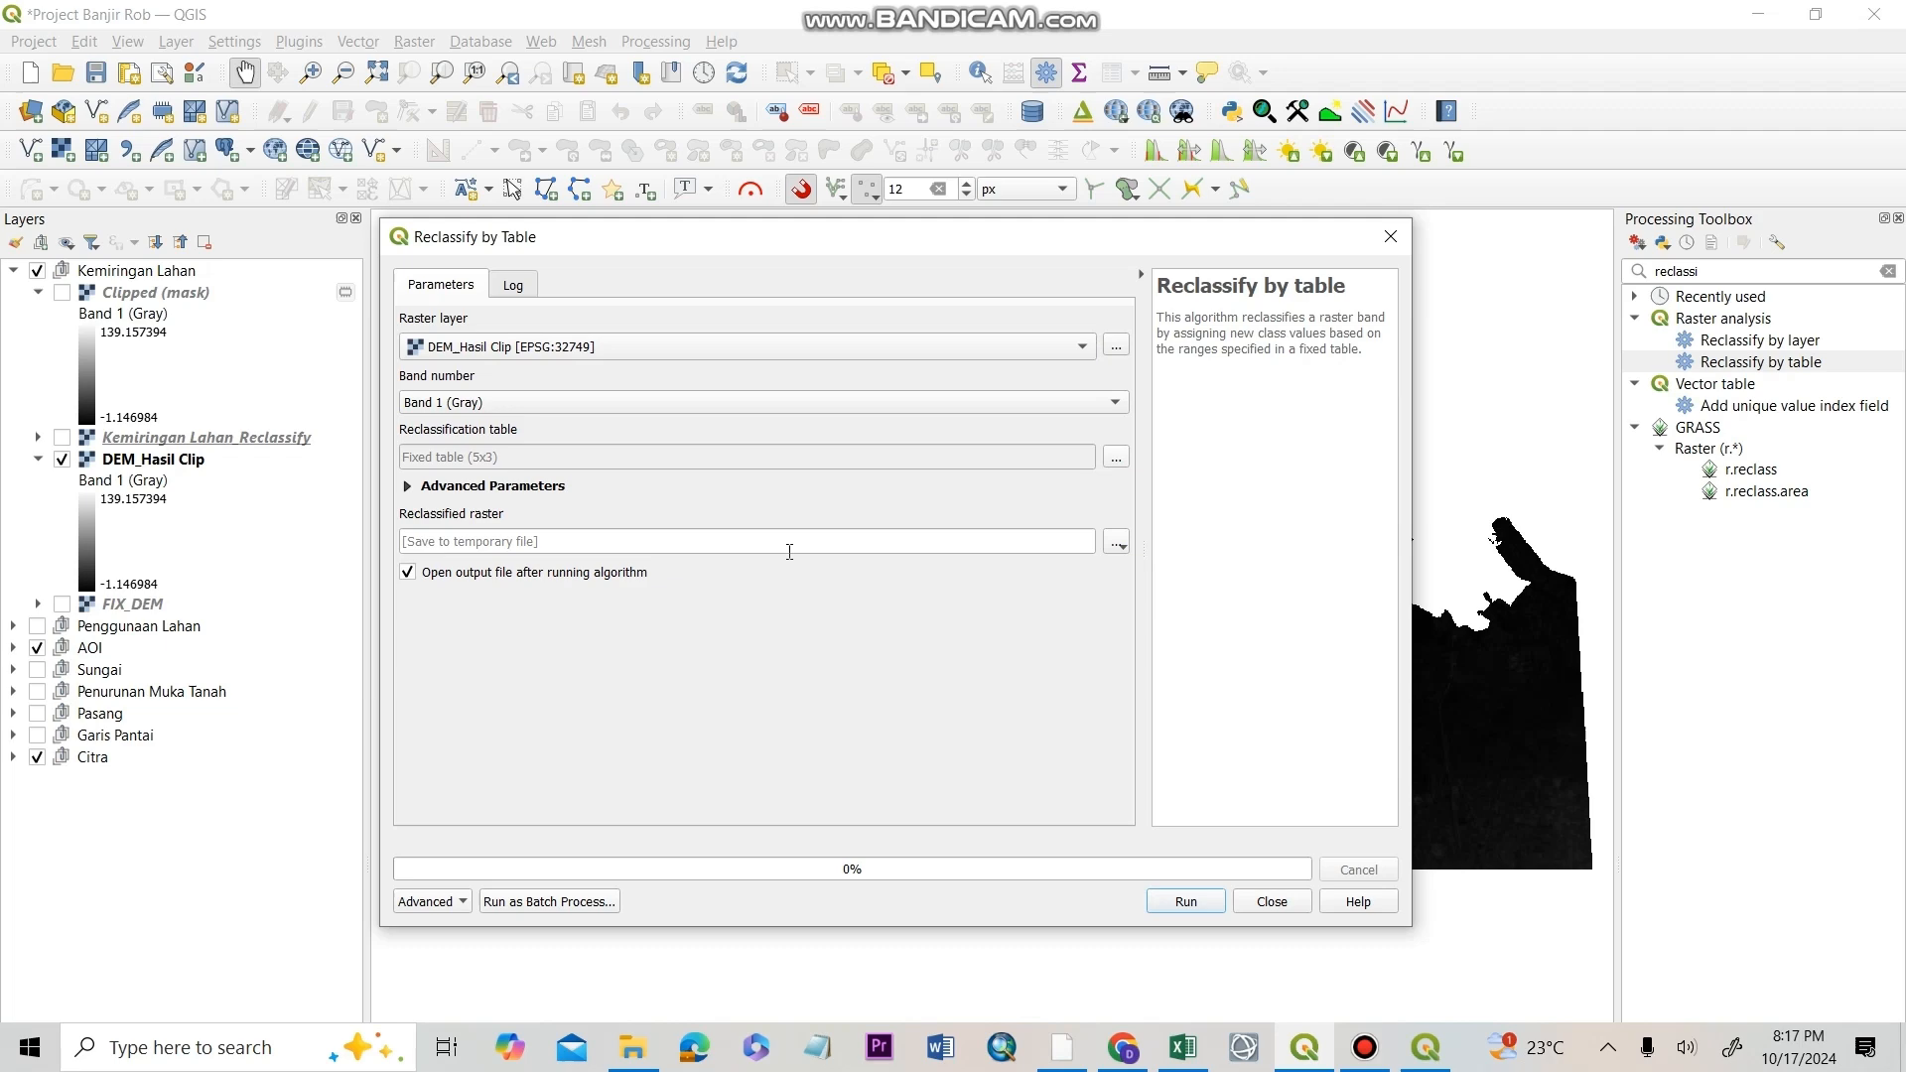
left_click(1184, 900)
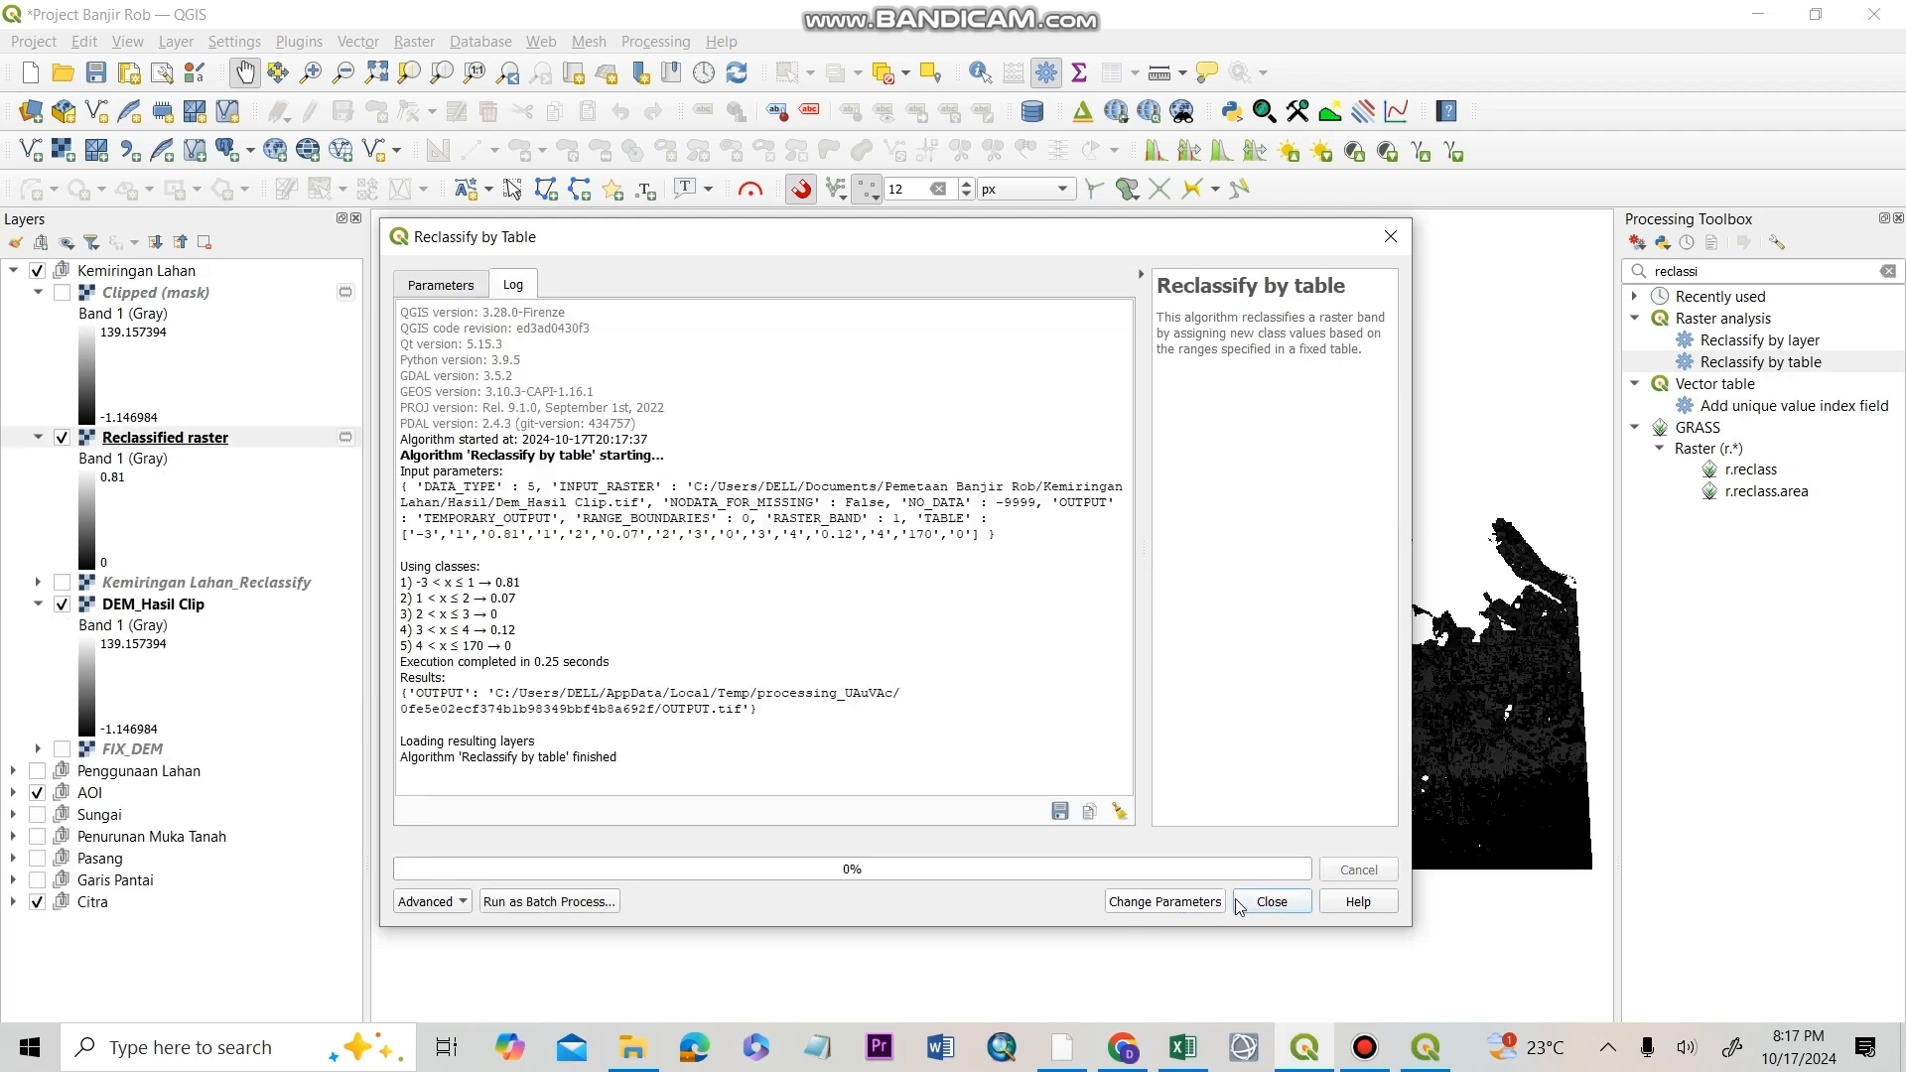
- Style the reclassified raster with Paletted/Unique values, classifying Band 1 with random colors
left_click(60, 437)
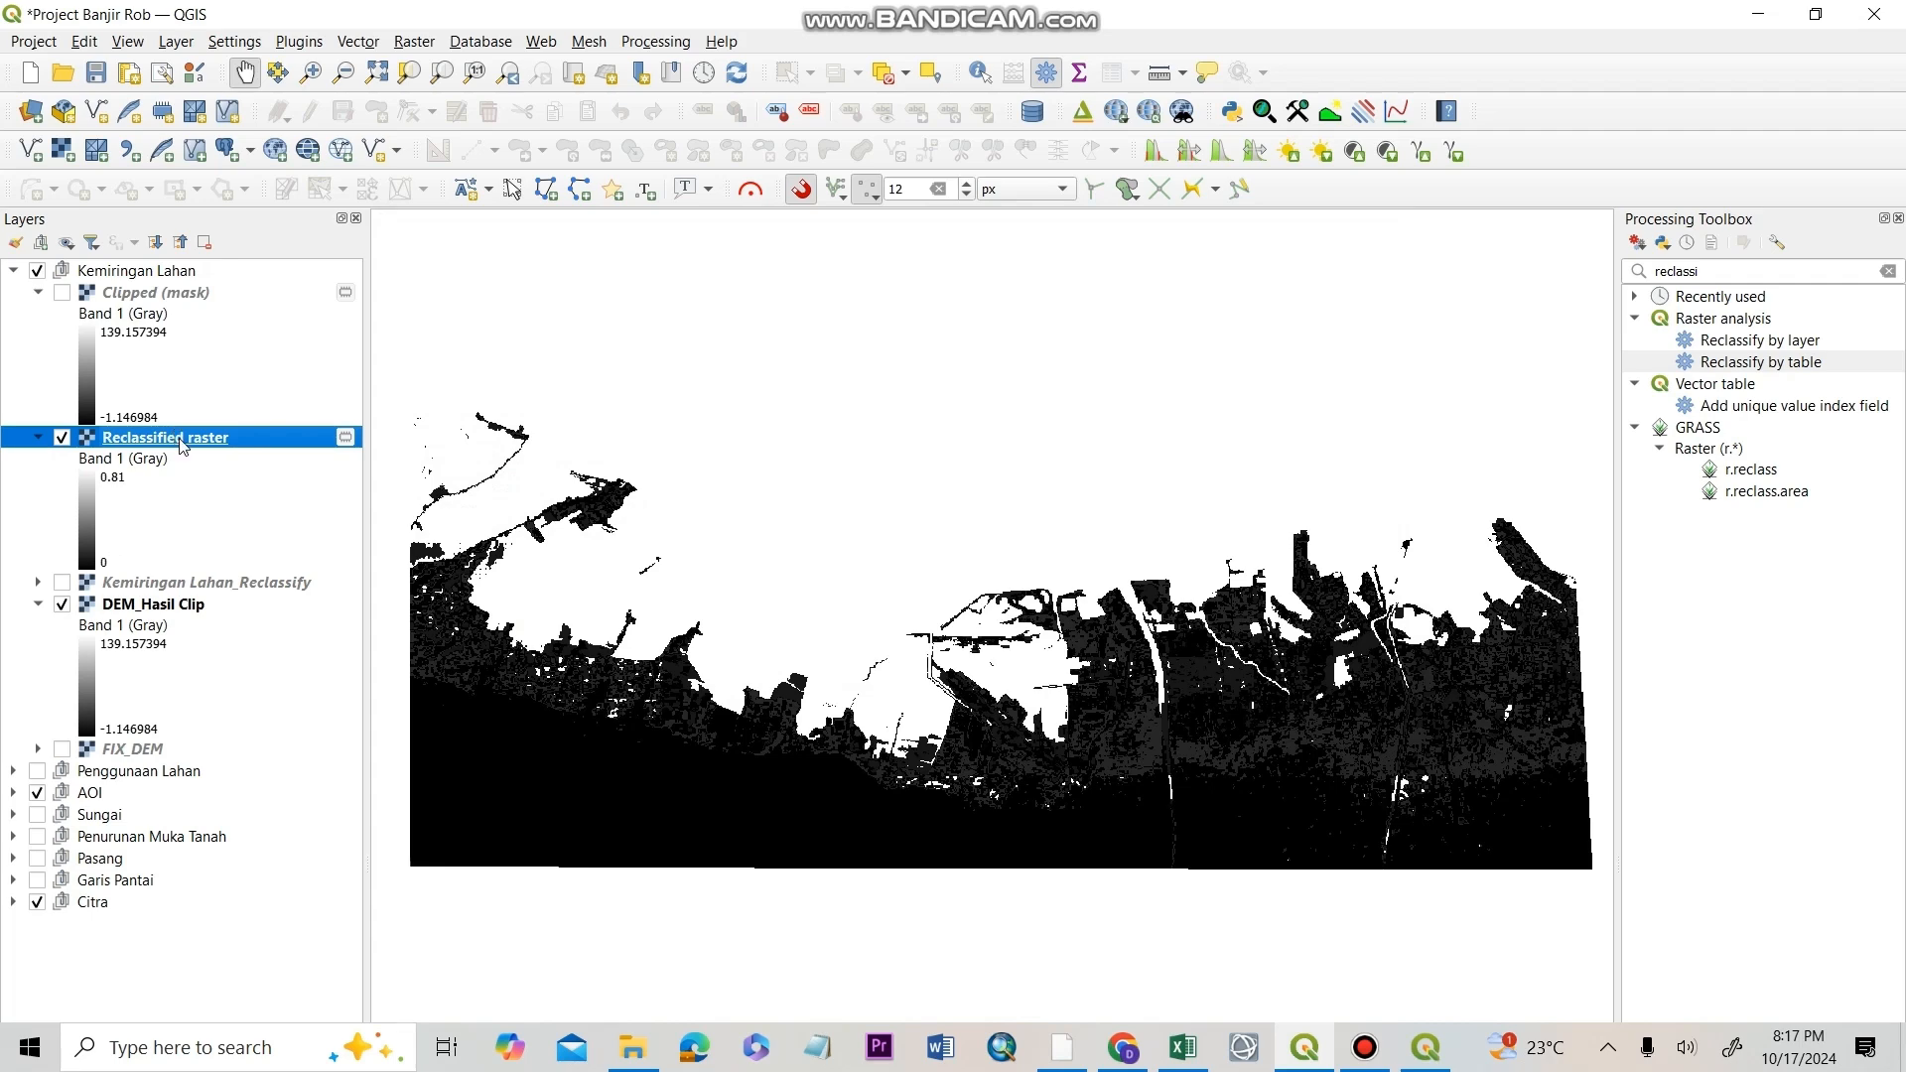
double_click(184, 442)
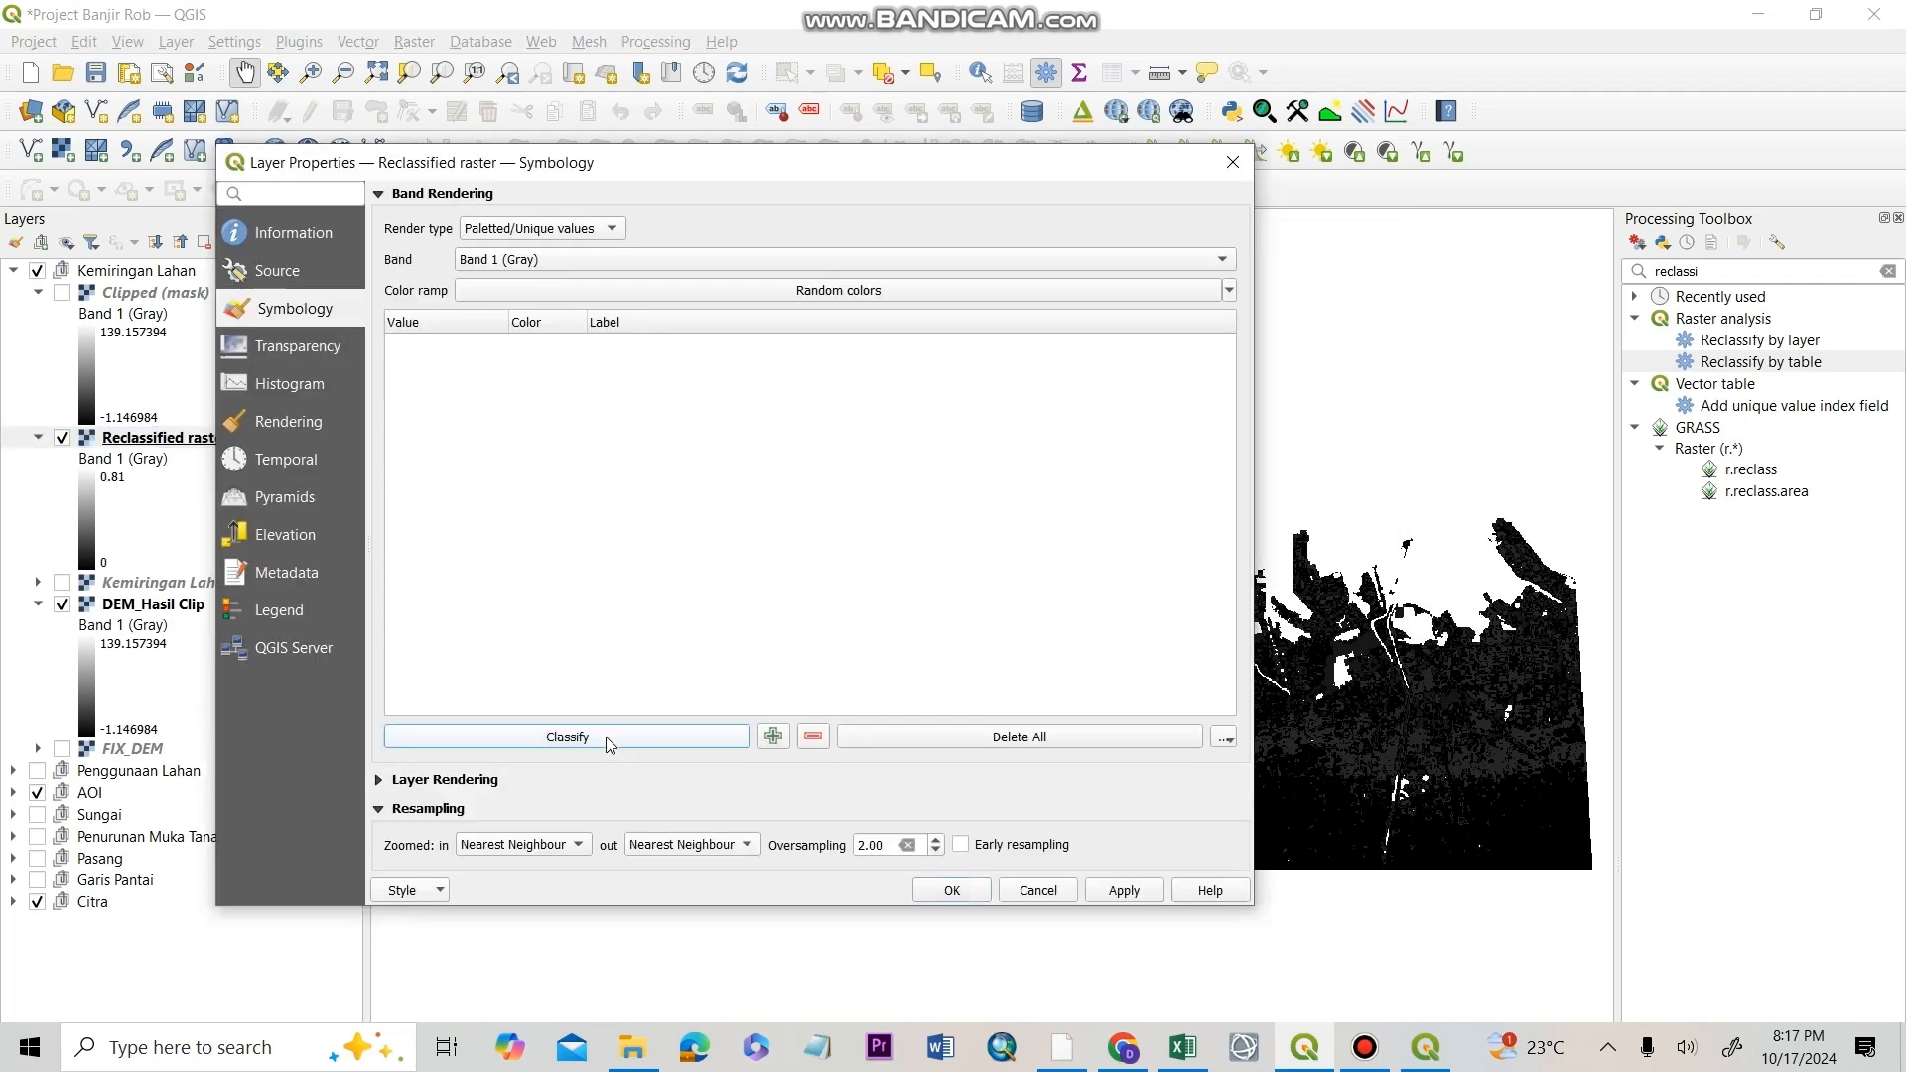
left_click(567, 737)
left_click(951, 891)
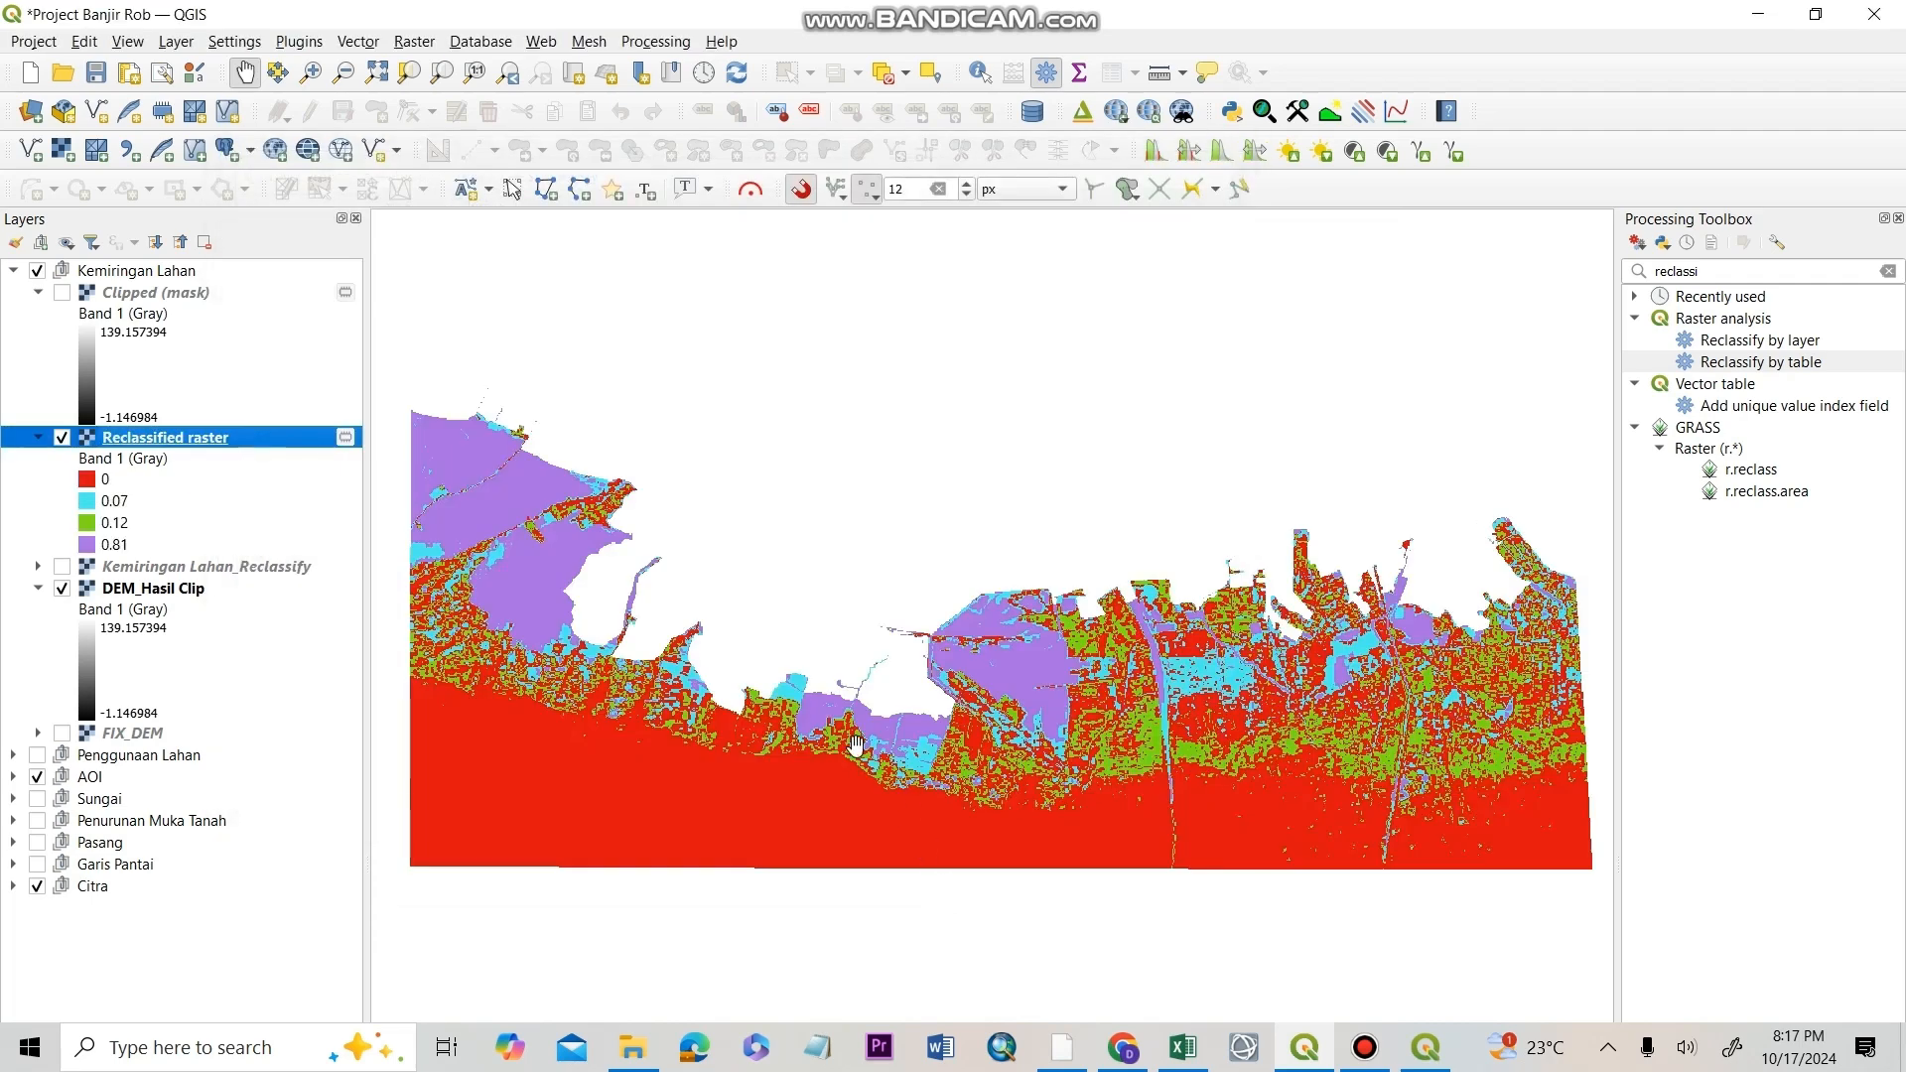
scroll(855, 745, "down", 3)
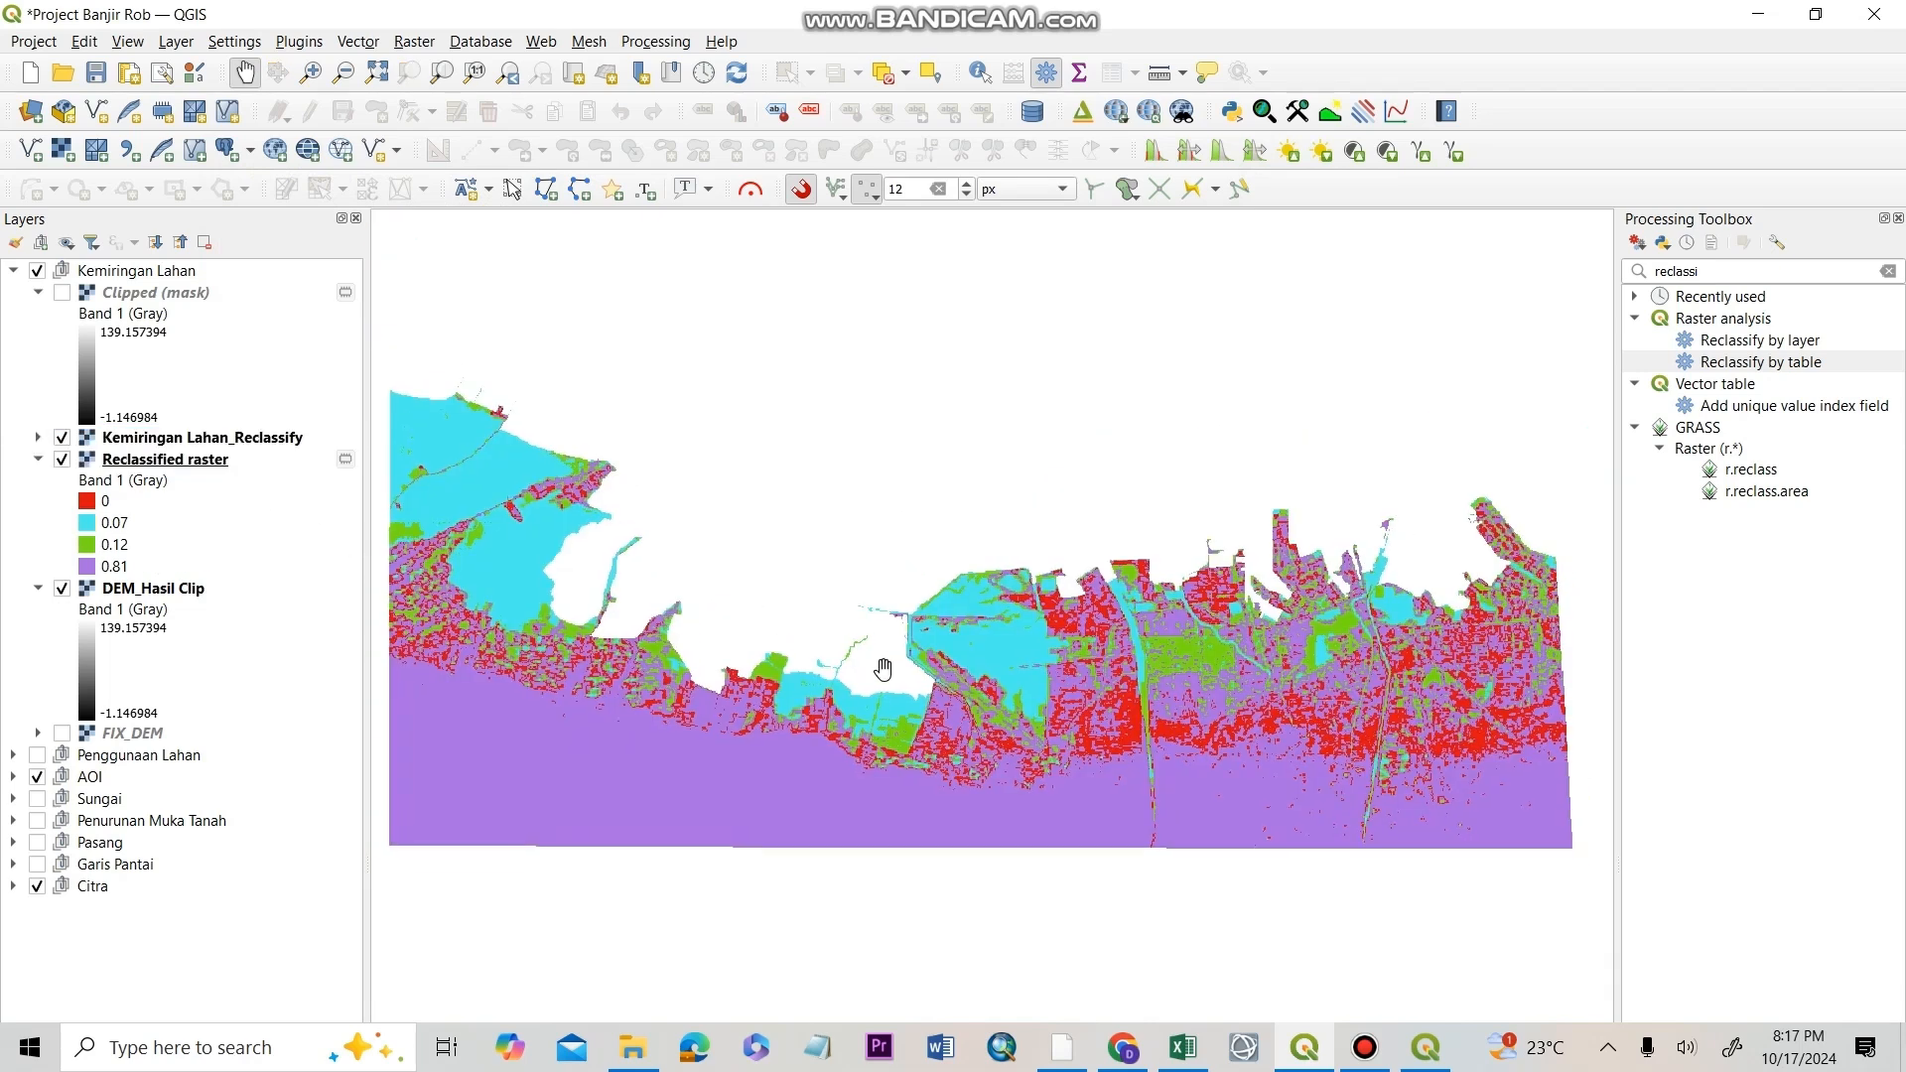
left_click_drag(880, 668, 890, 749)
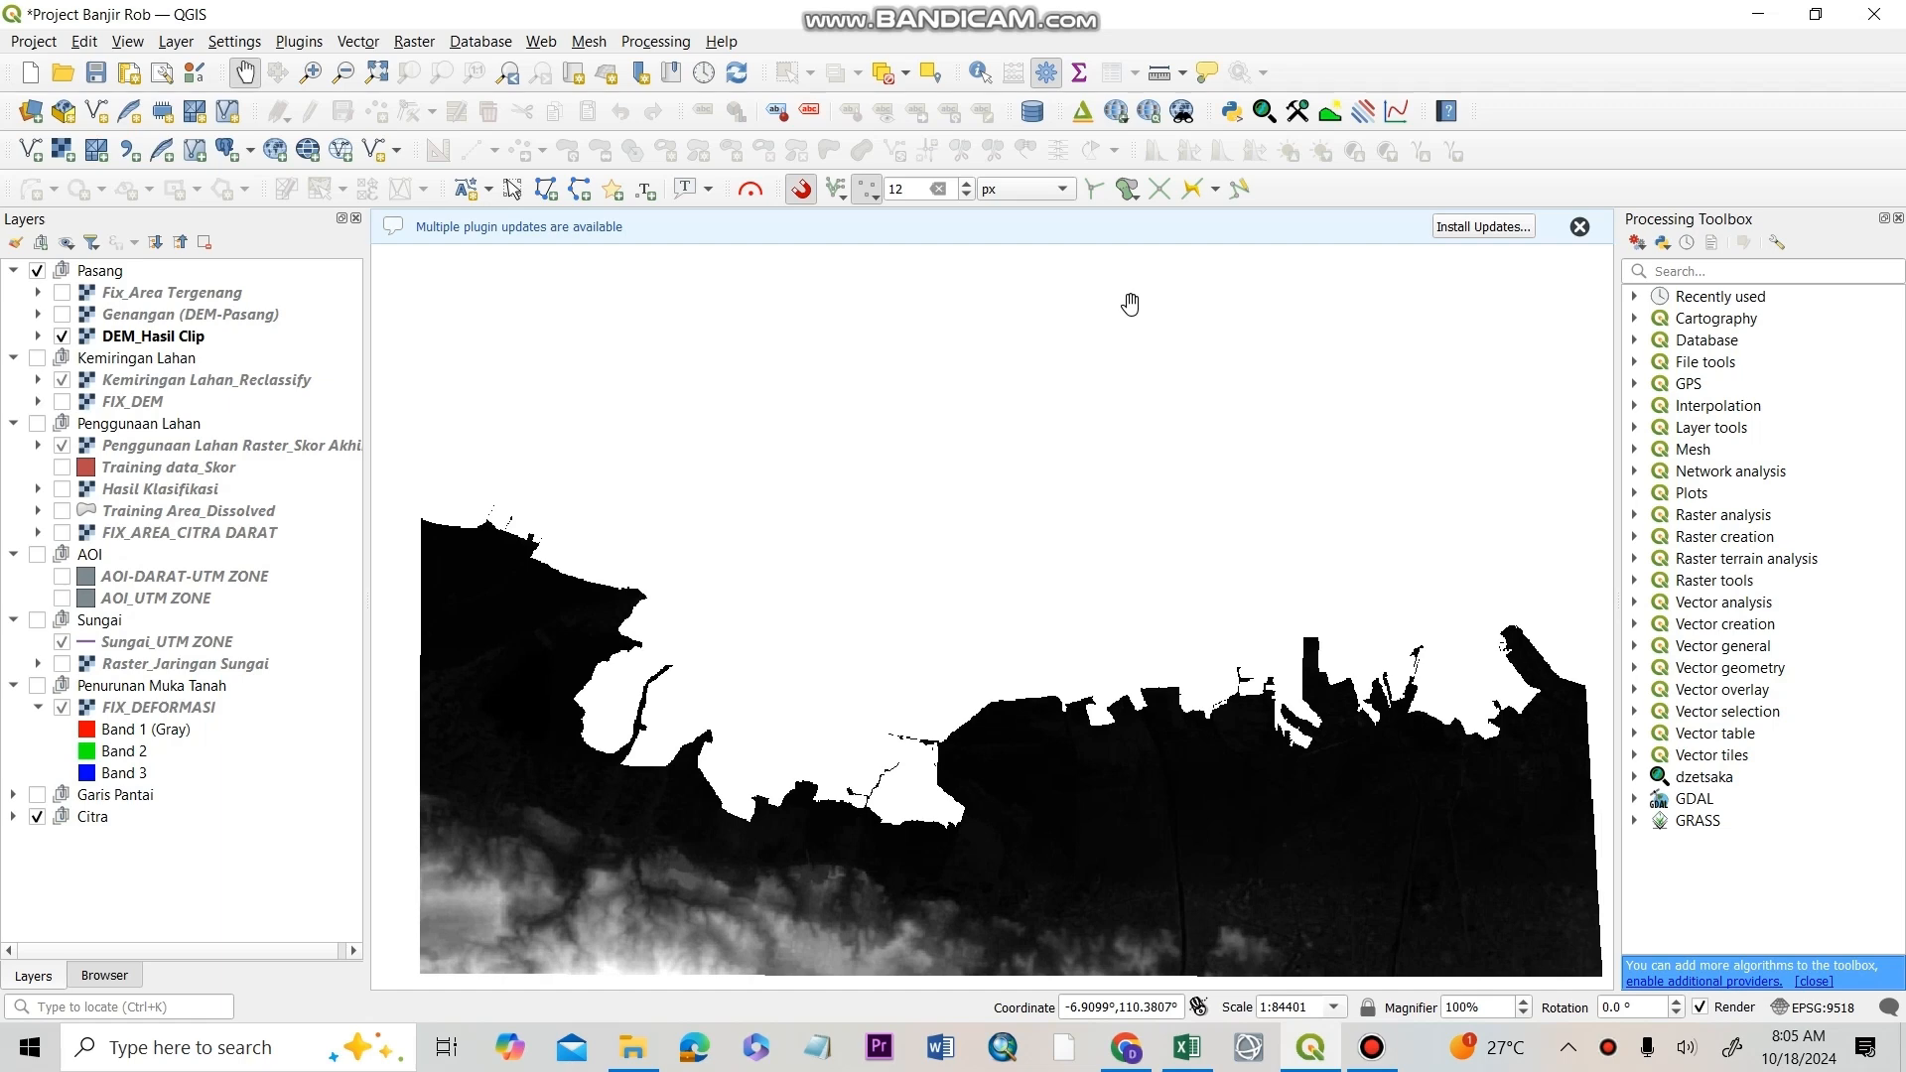
left_click_drag(1129, 305, 1149, 245)
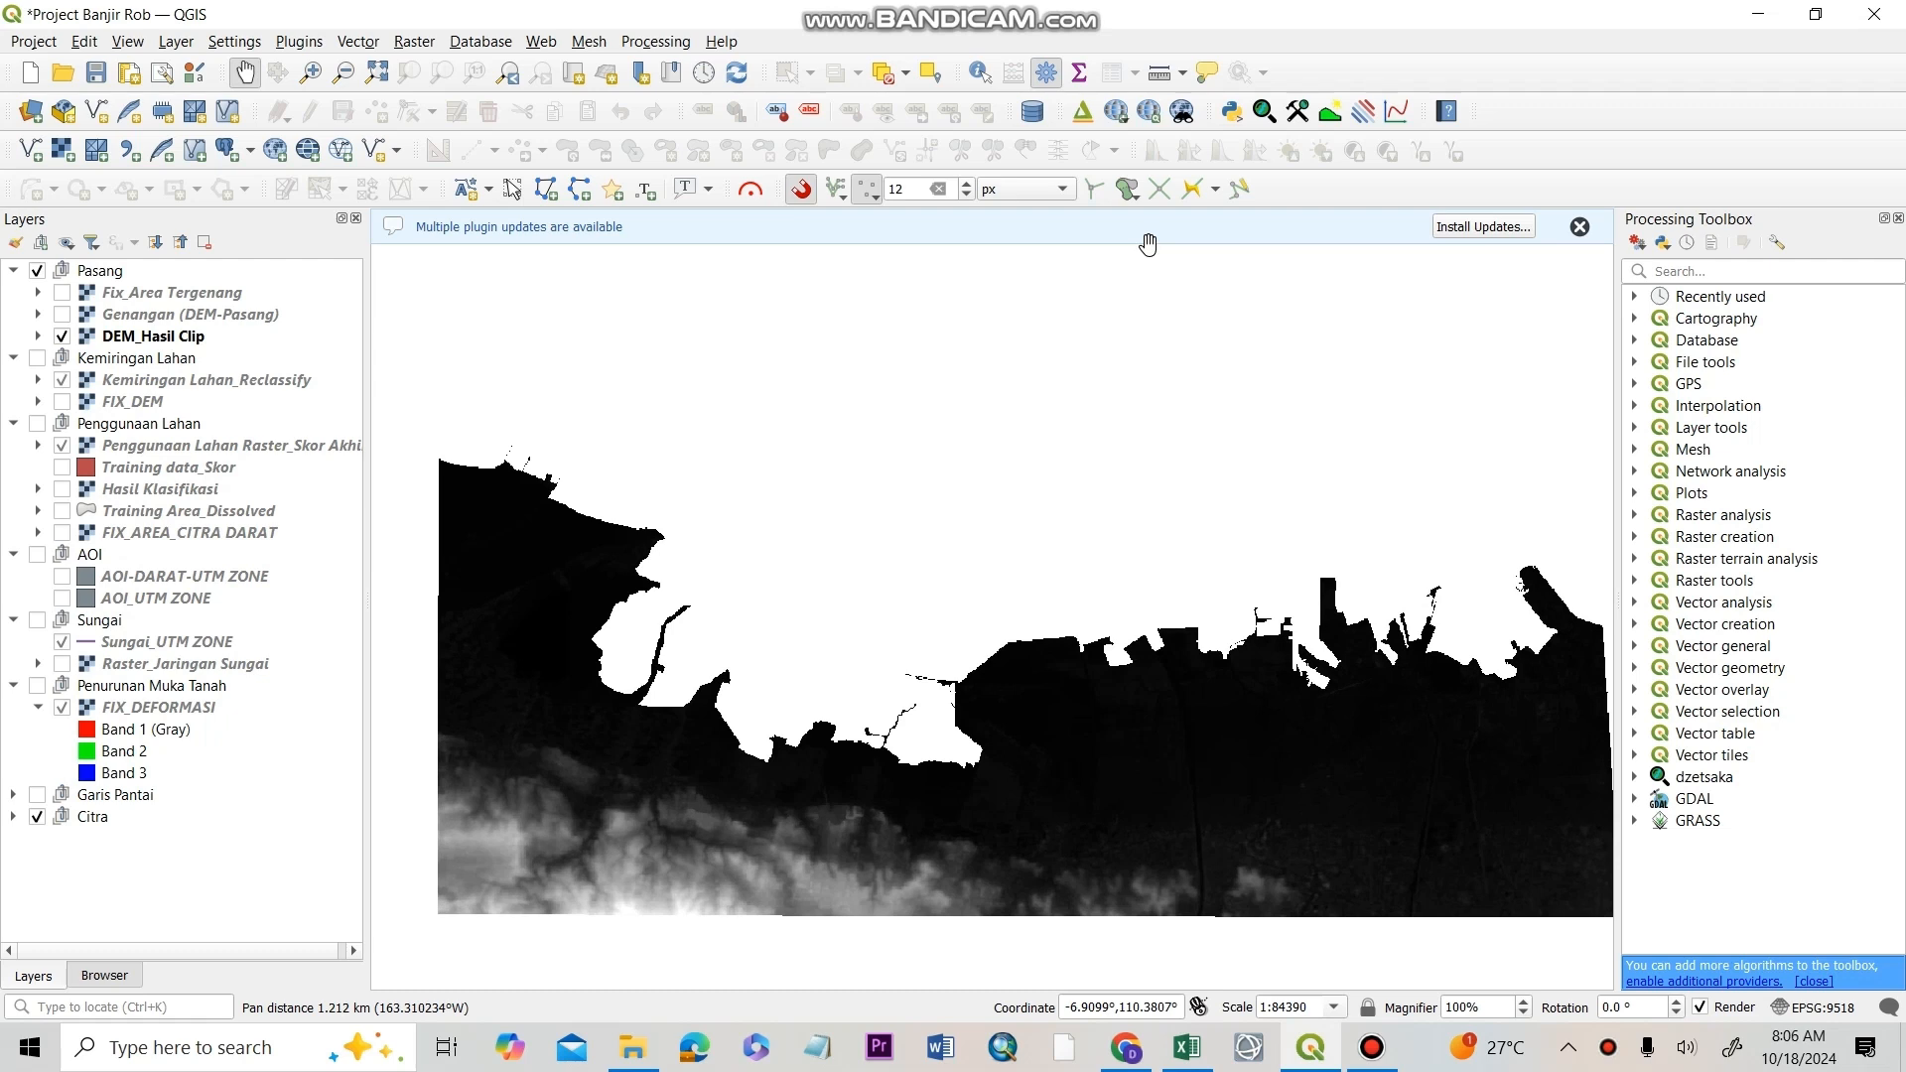
left_click_drag(1149, 245, 1108, 269)
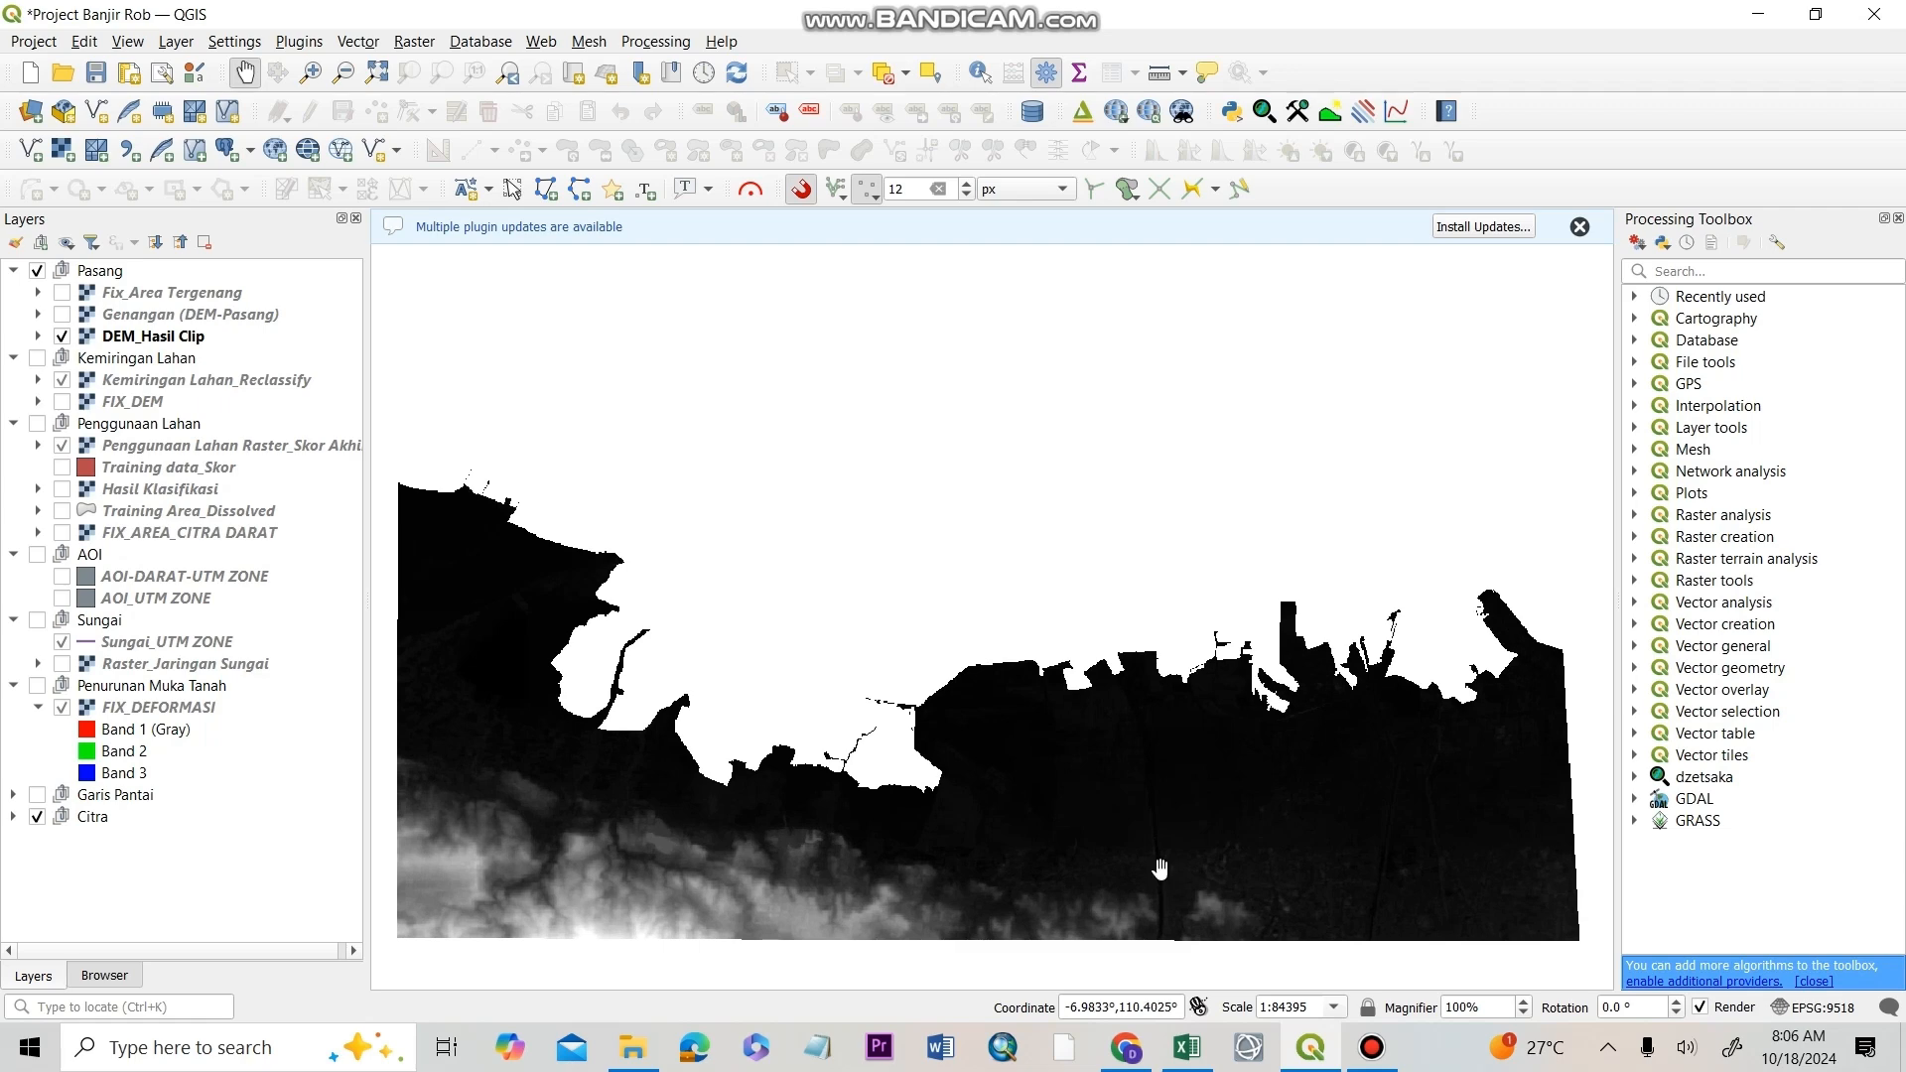
- Switch to the SRGI website in Chrome and open its Unduh Prediksi Pasut service from the Survei & Pemetaan products
left_click(1137, 1058)
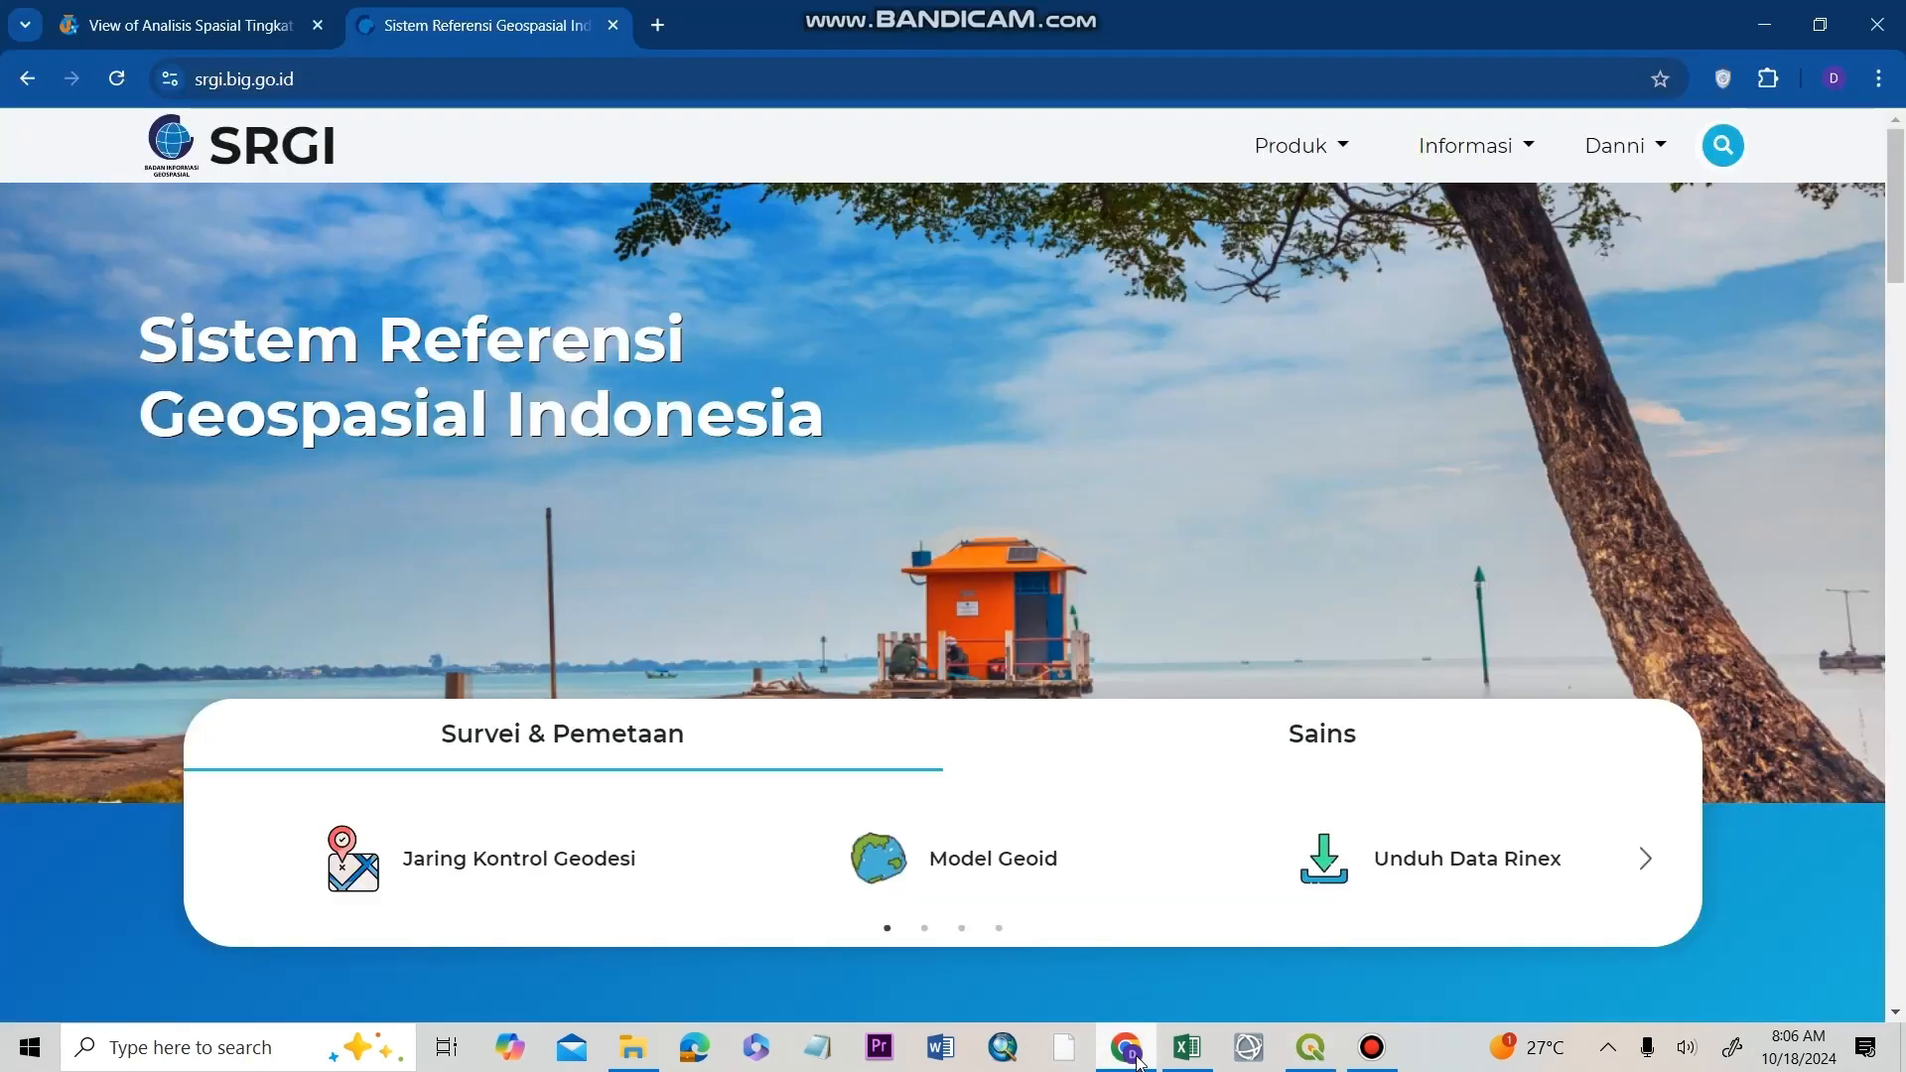
left_click(1629, 147)
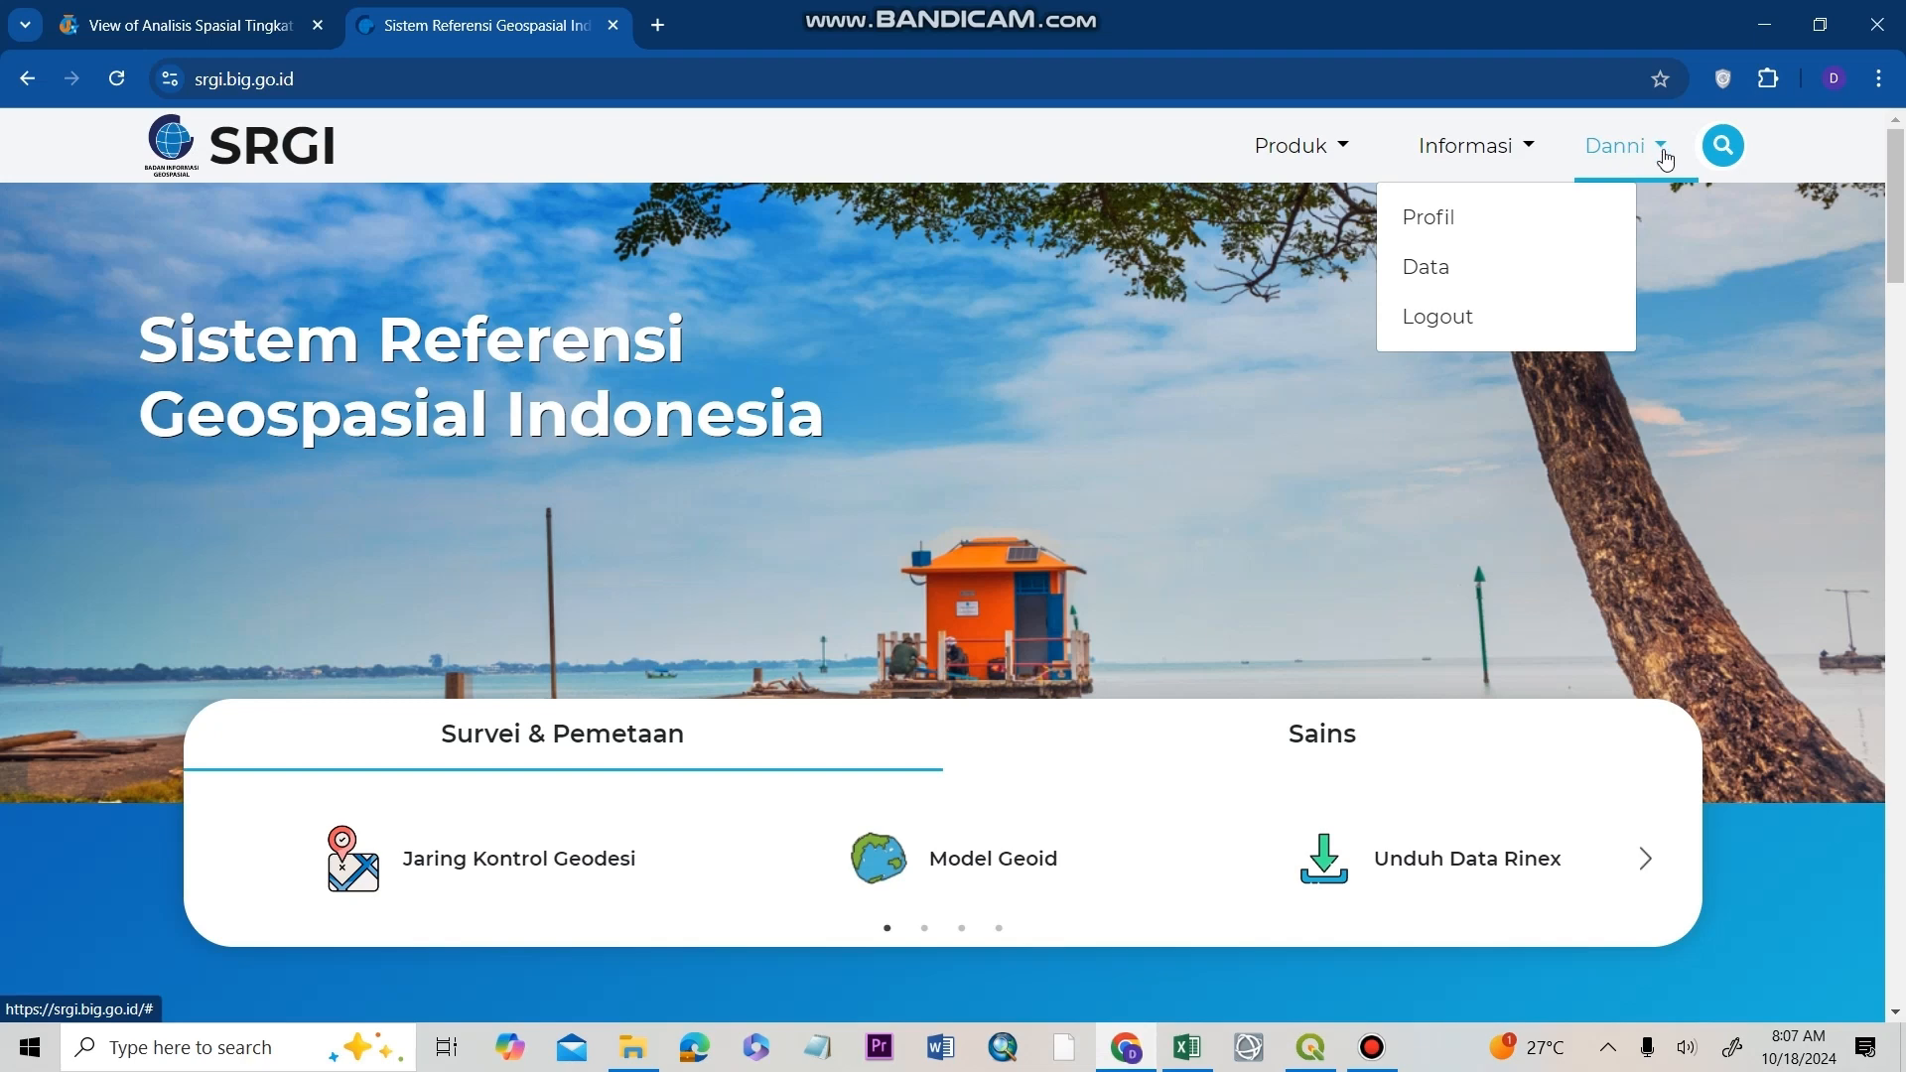
left_click(1666, 158)
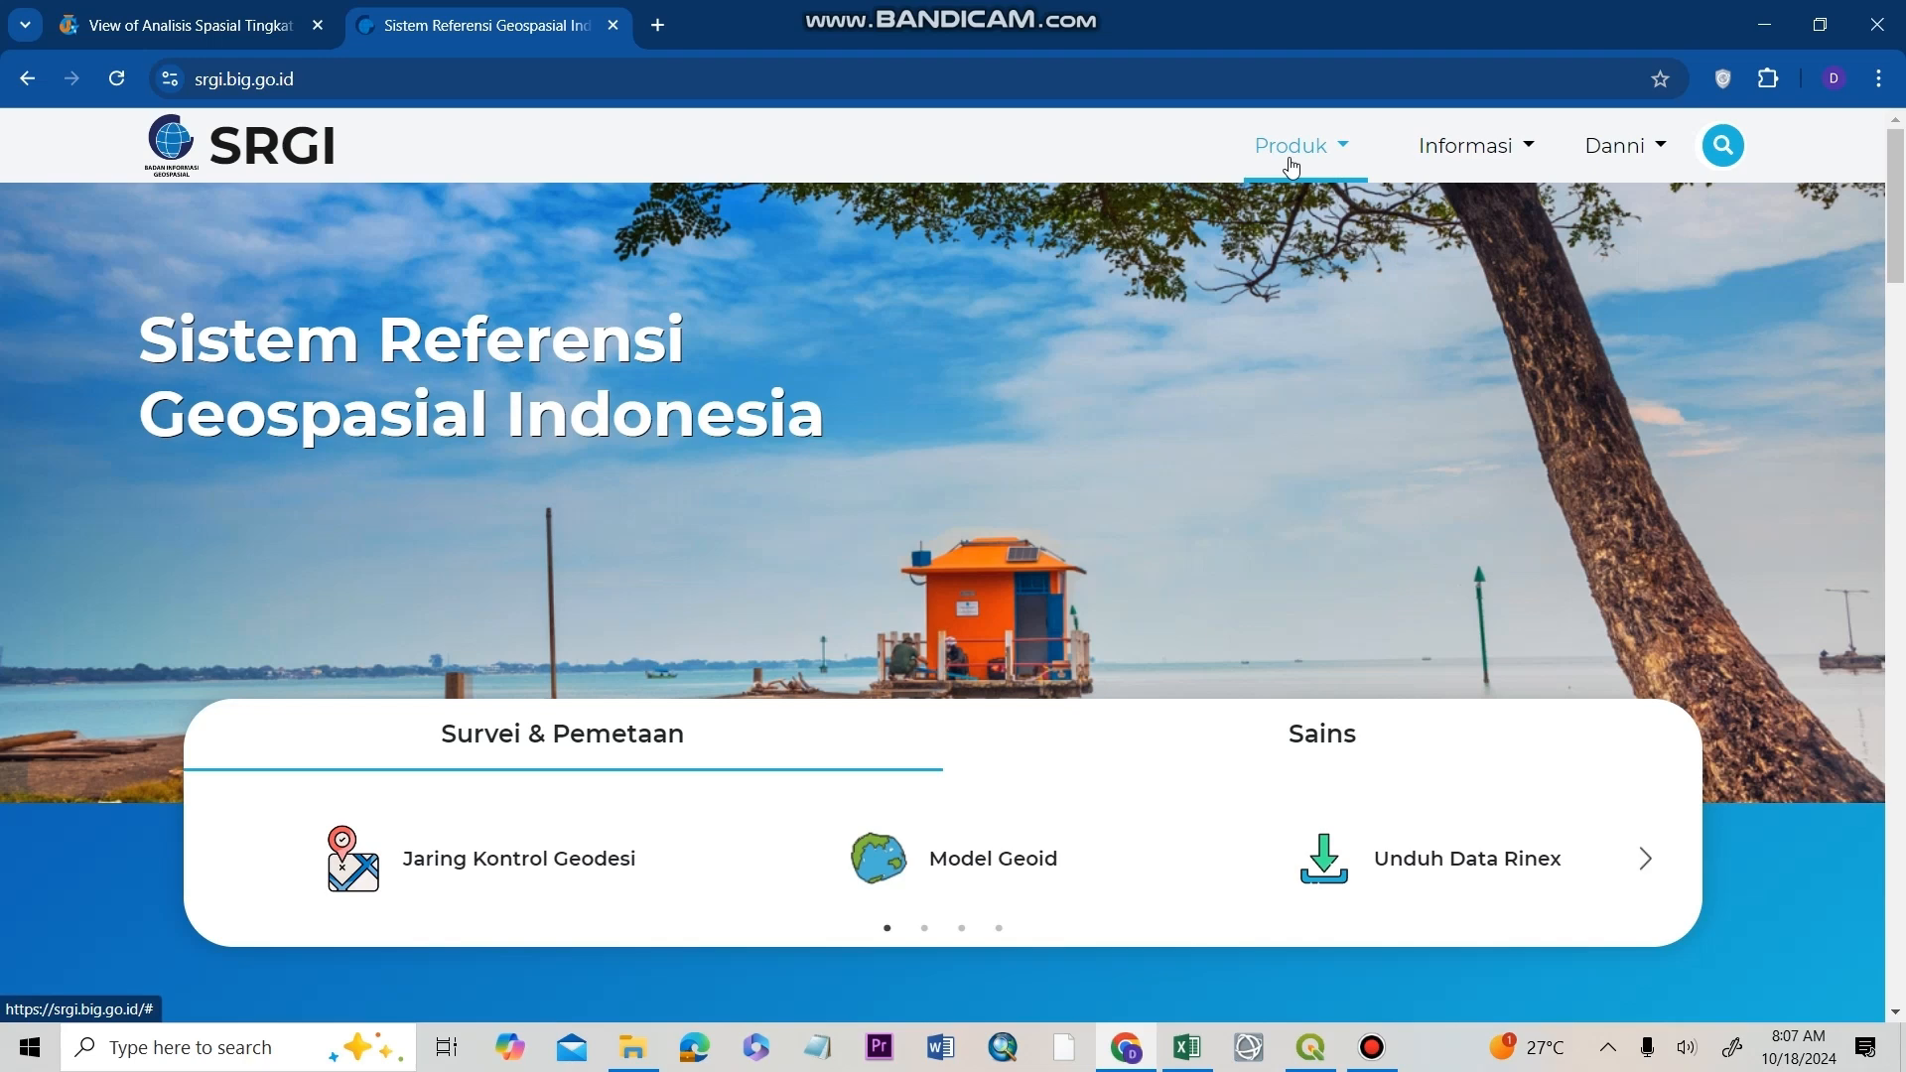
left_click(1289, 161)
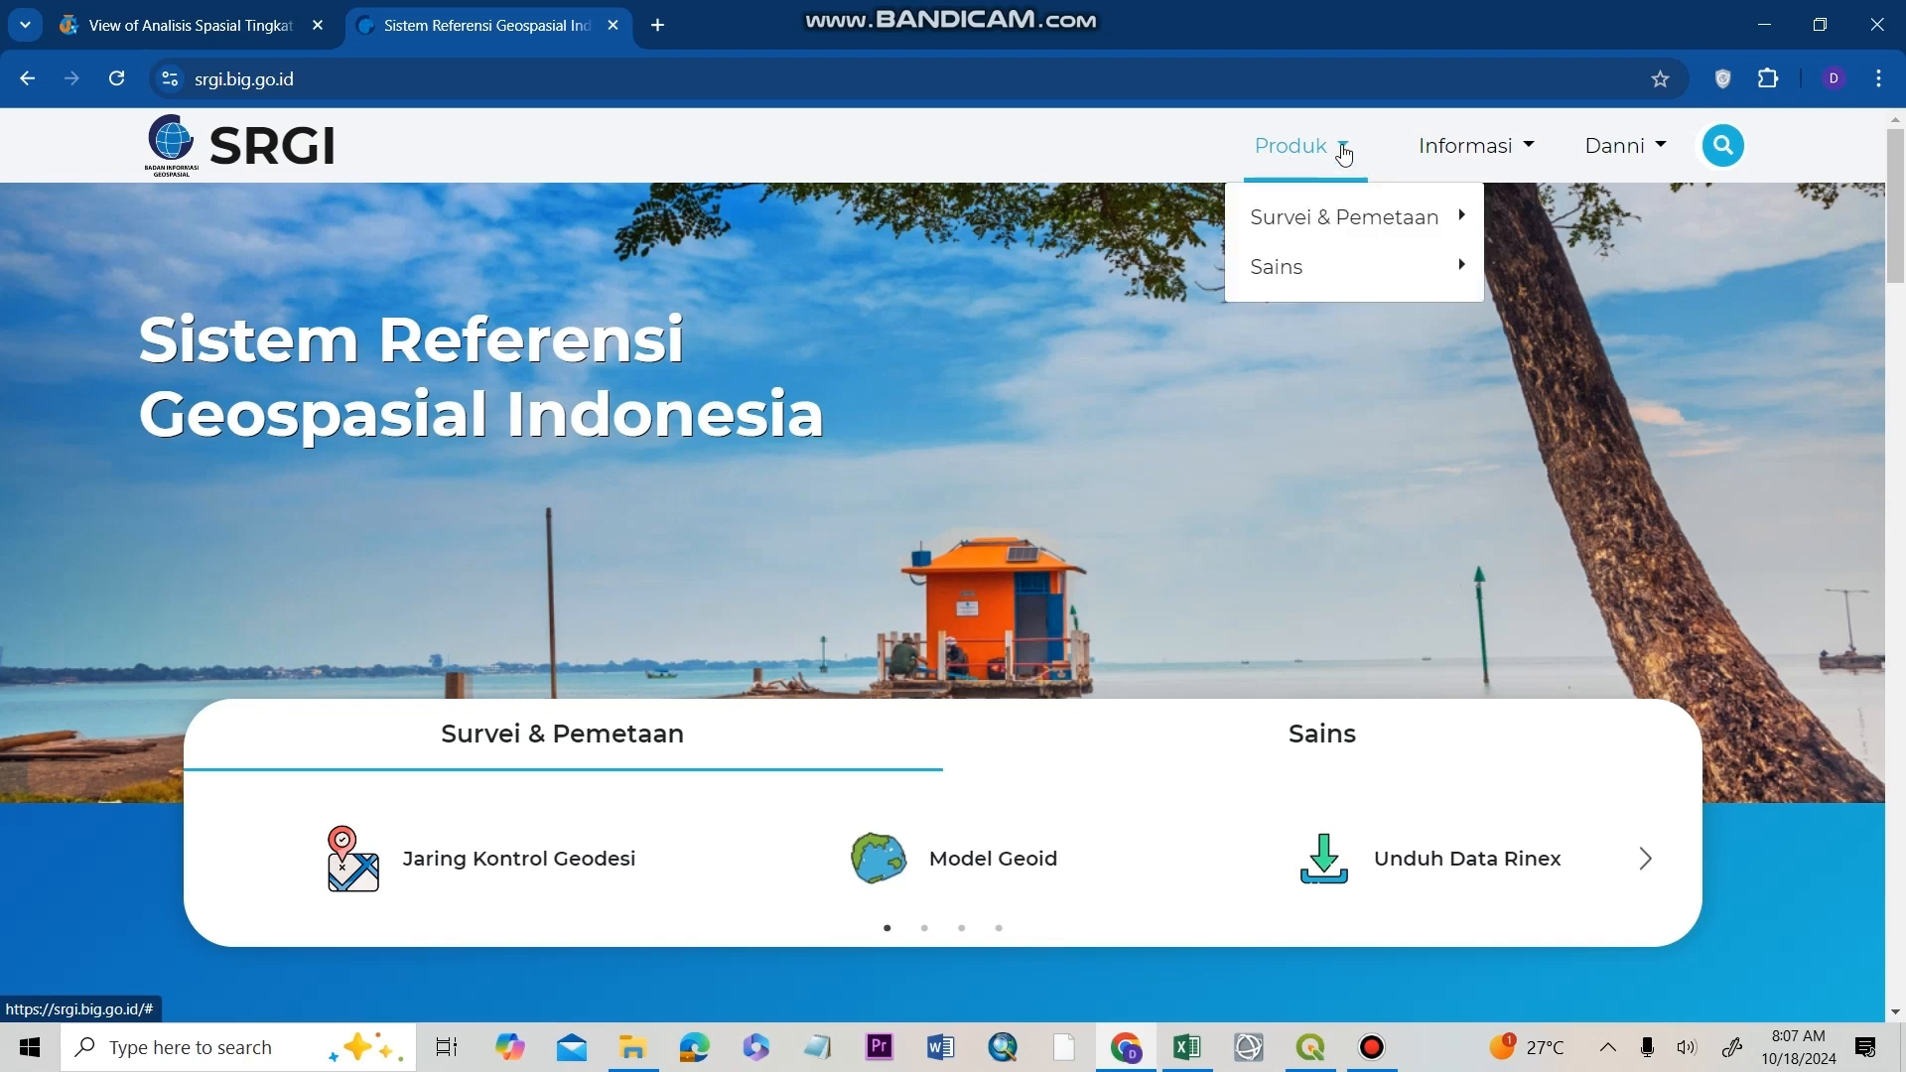
left_click(1431, 227)
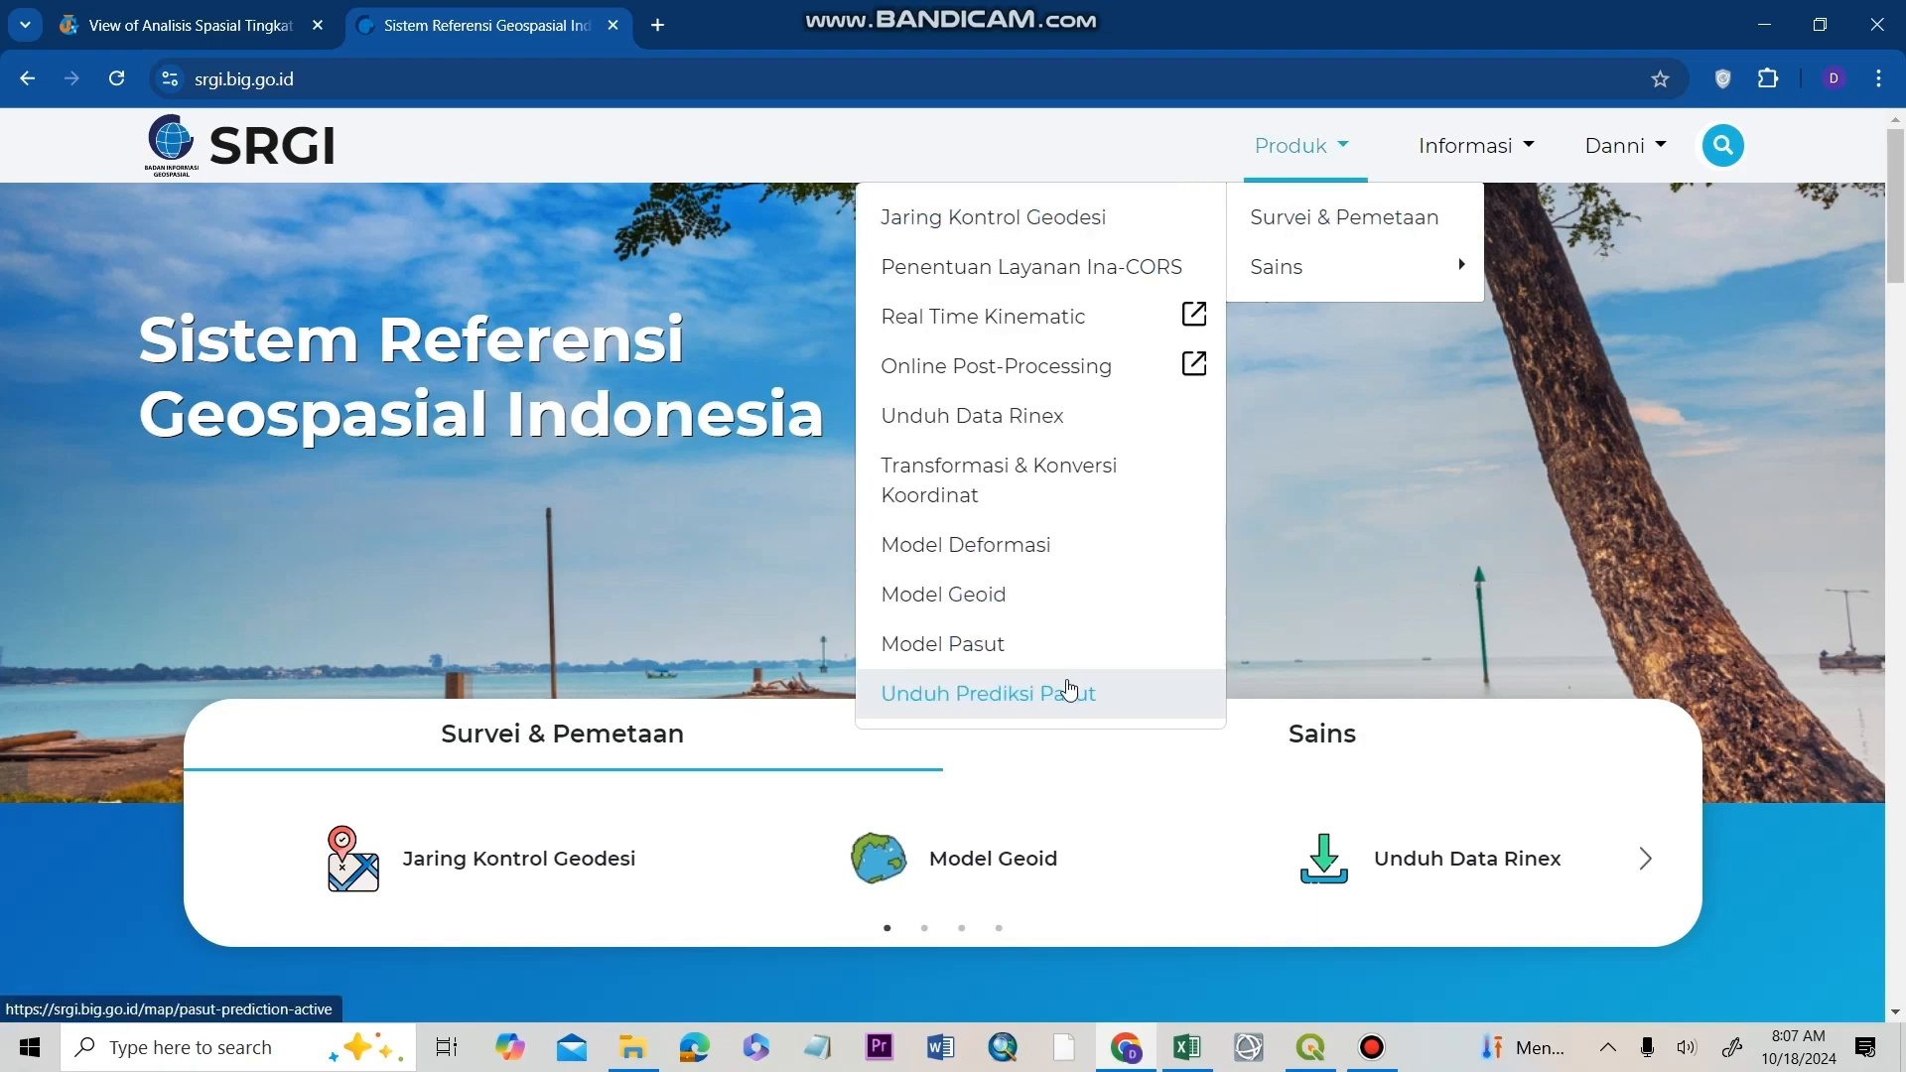
left_click(1069, 689)
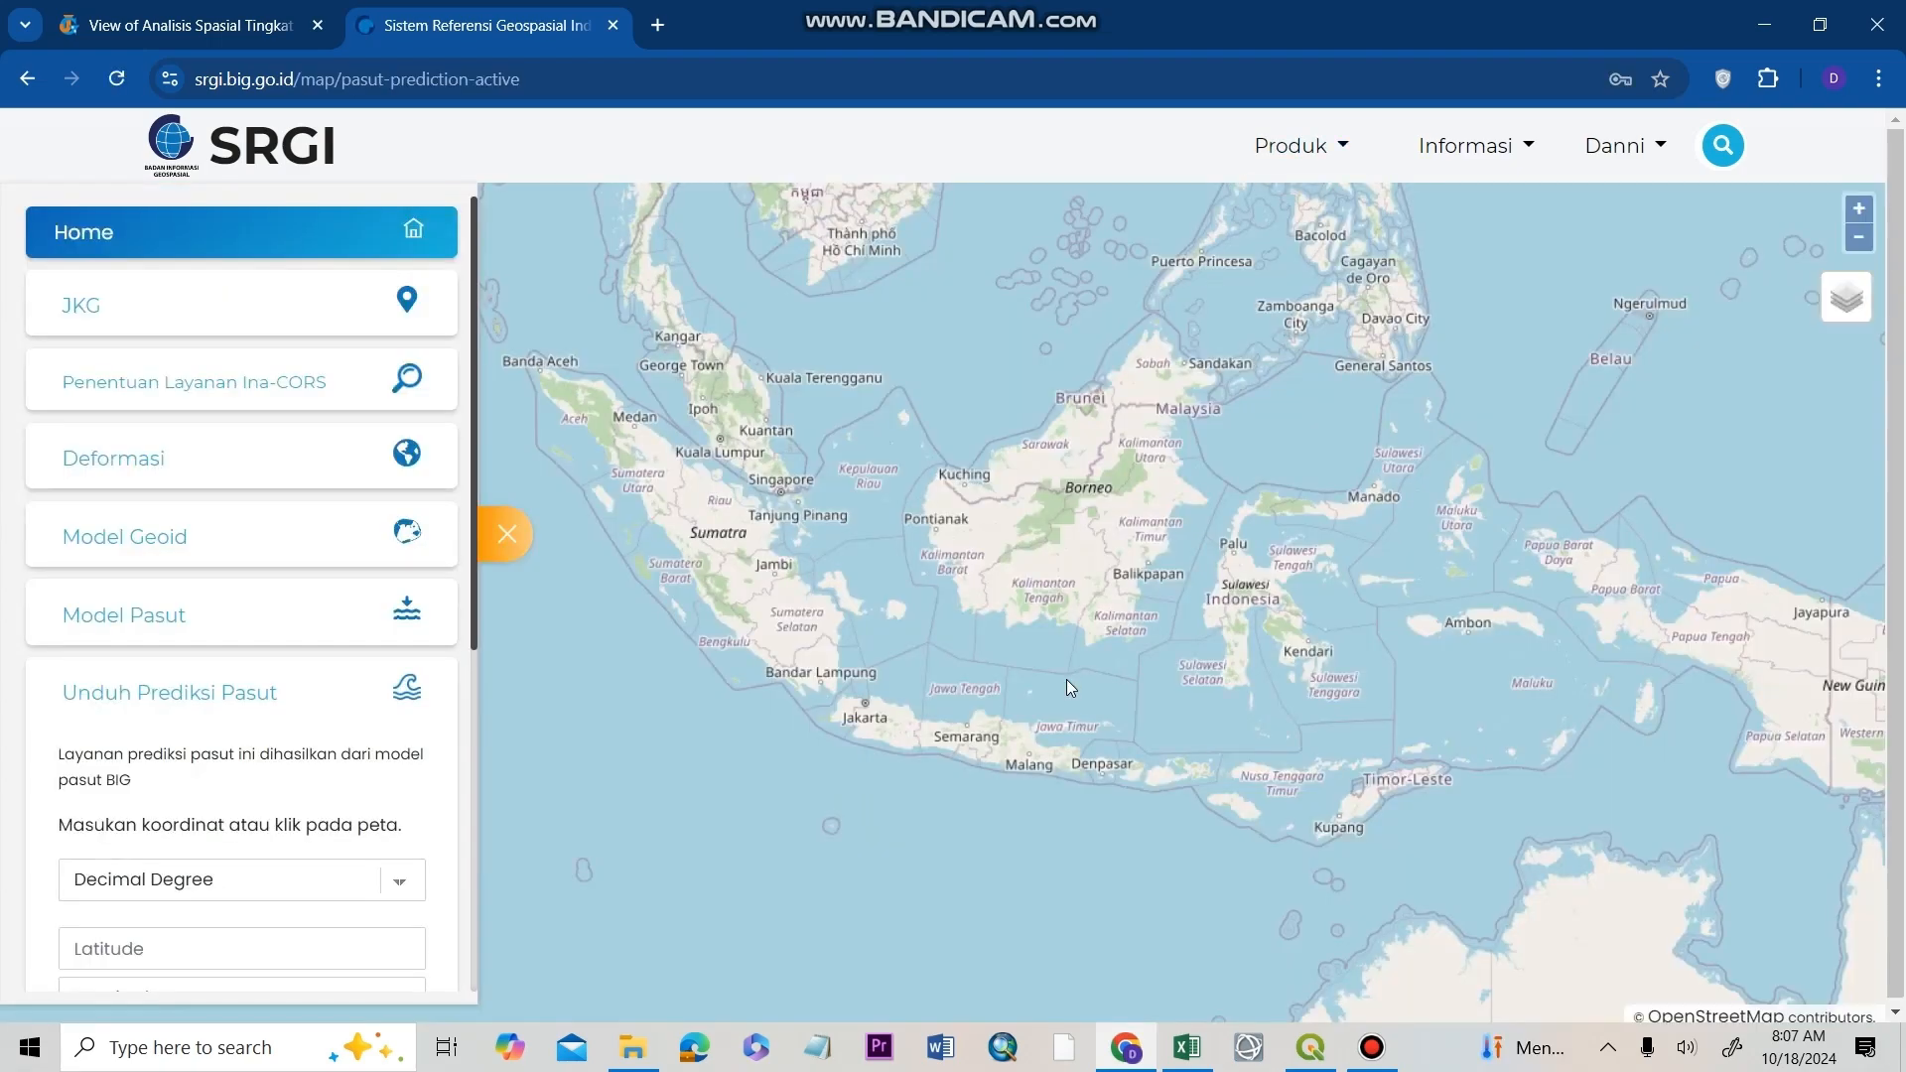
scroll(343, 635, "down", 3)
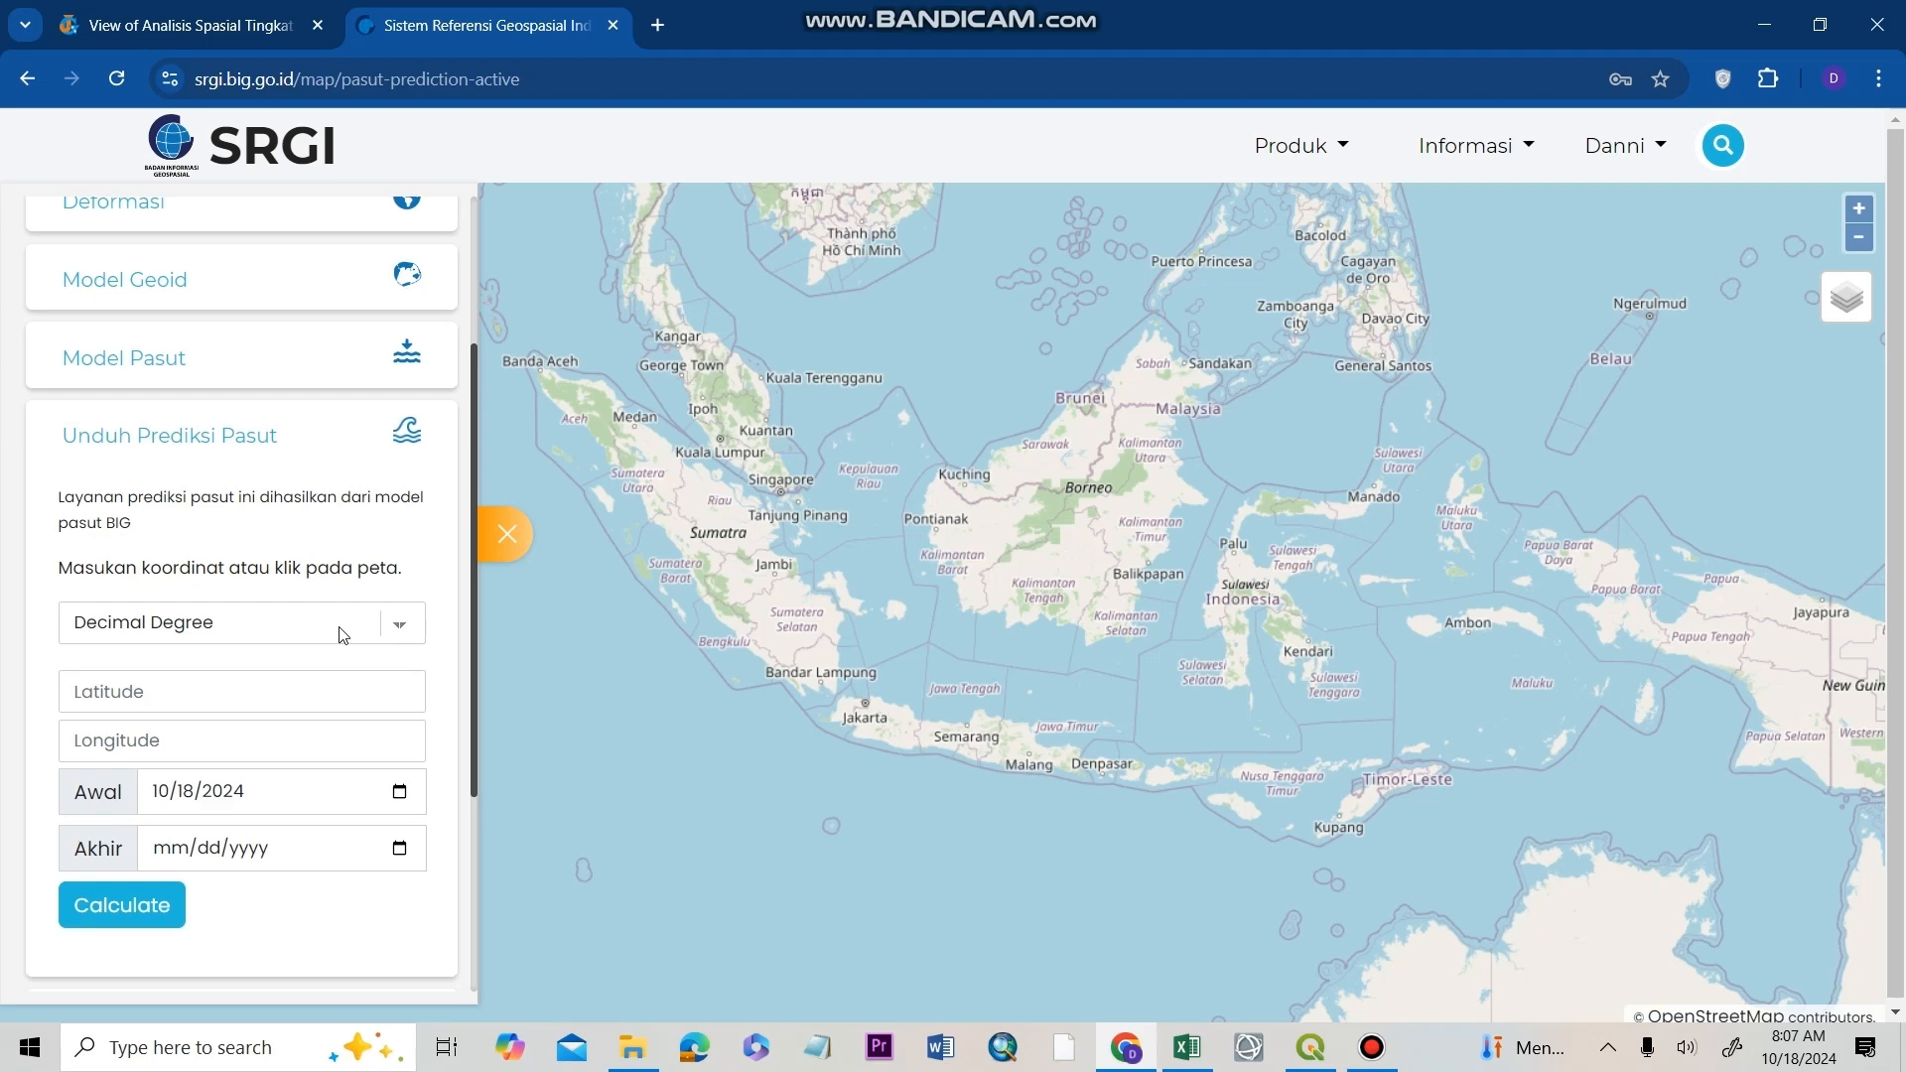
scroll(342, 636, "up", 3)
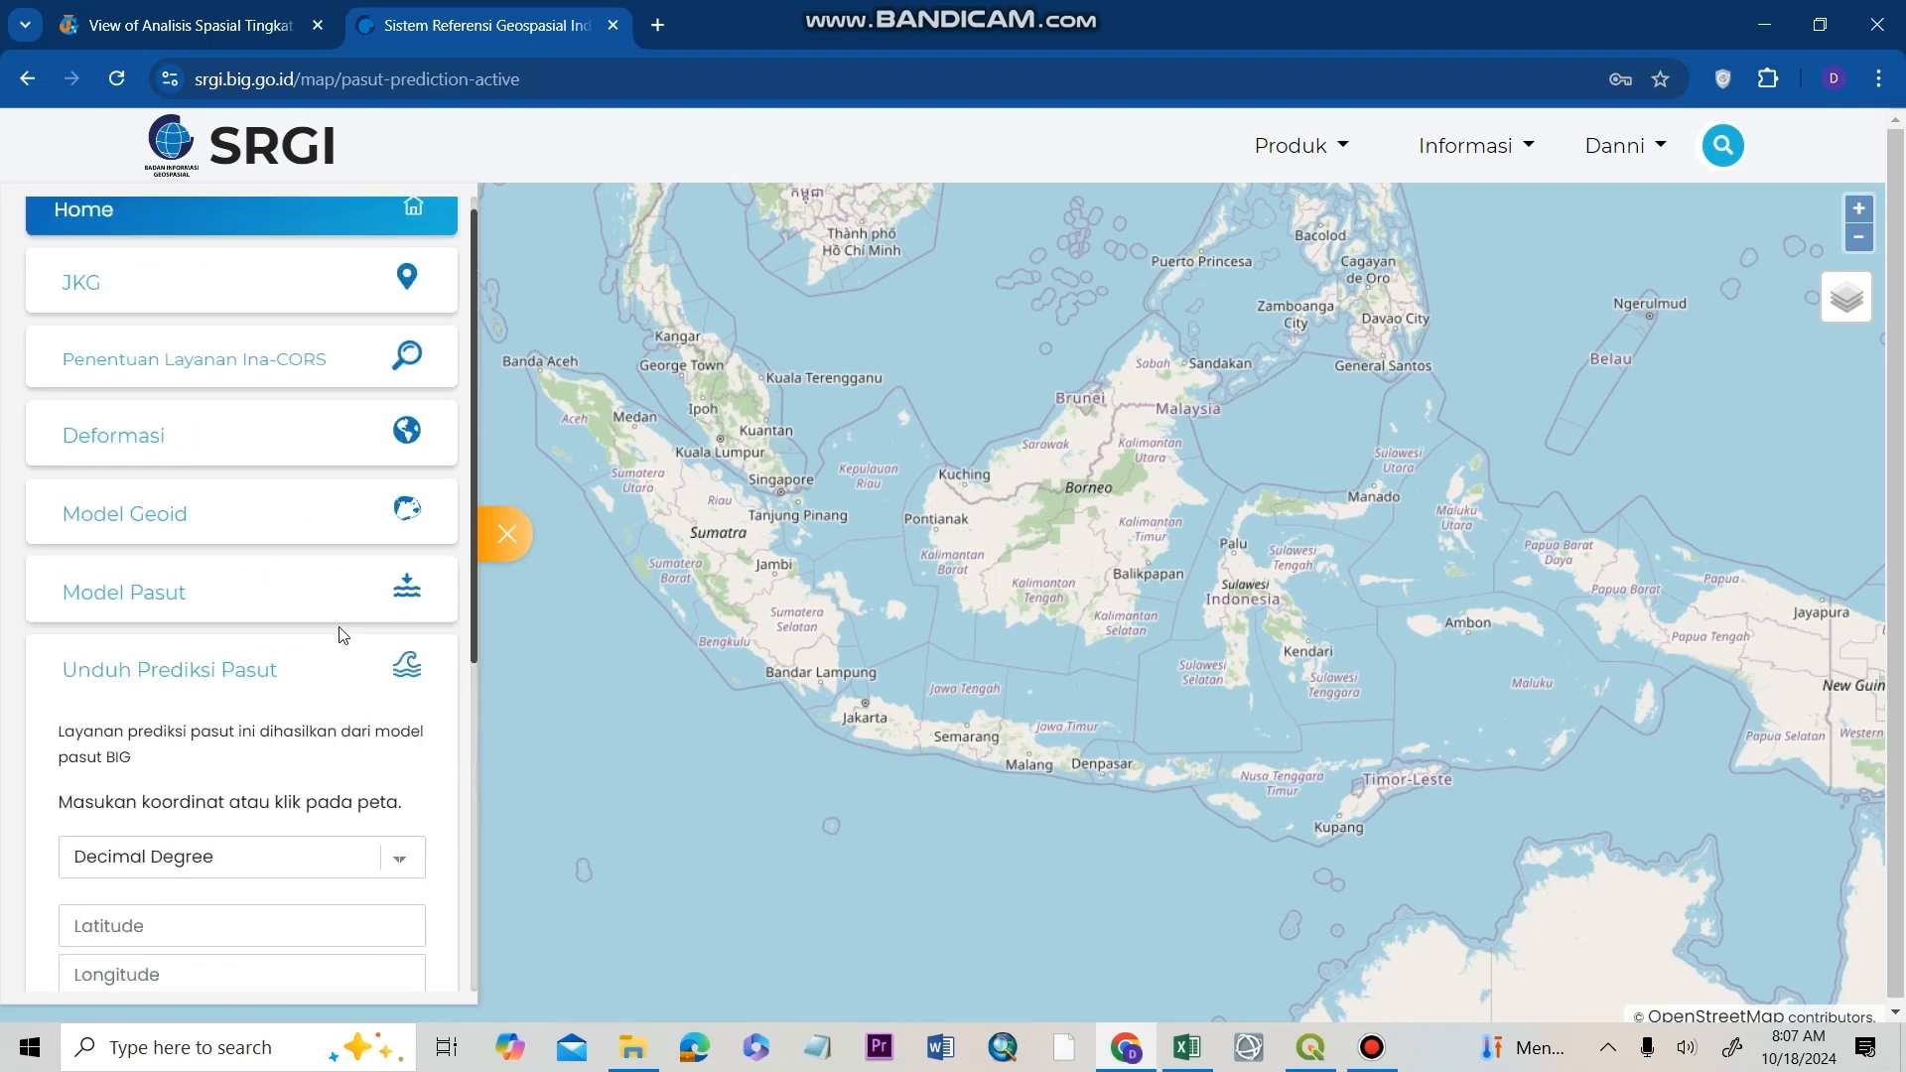
- Display the Stasiun Pasang Surut stations from JKG on the map and locate the one at Semarang's harbour
left_click(306, 291)
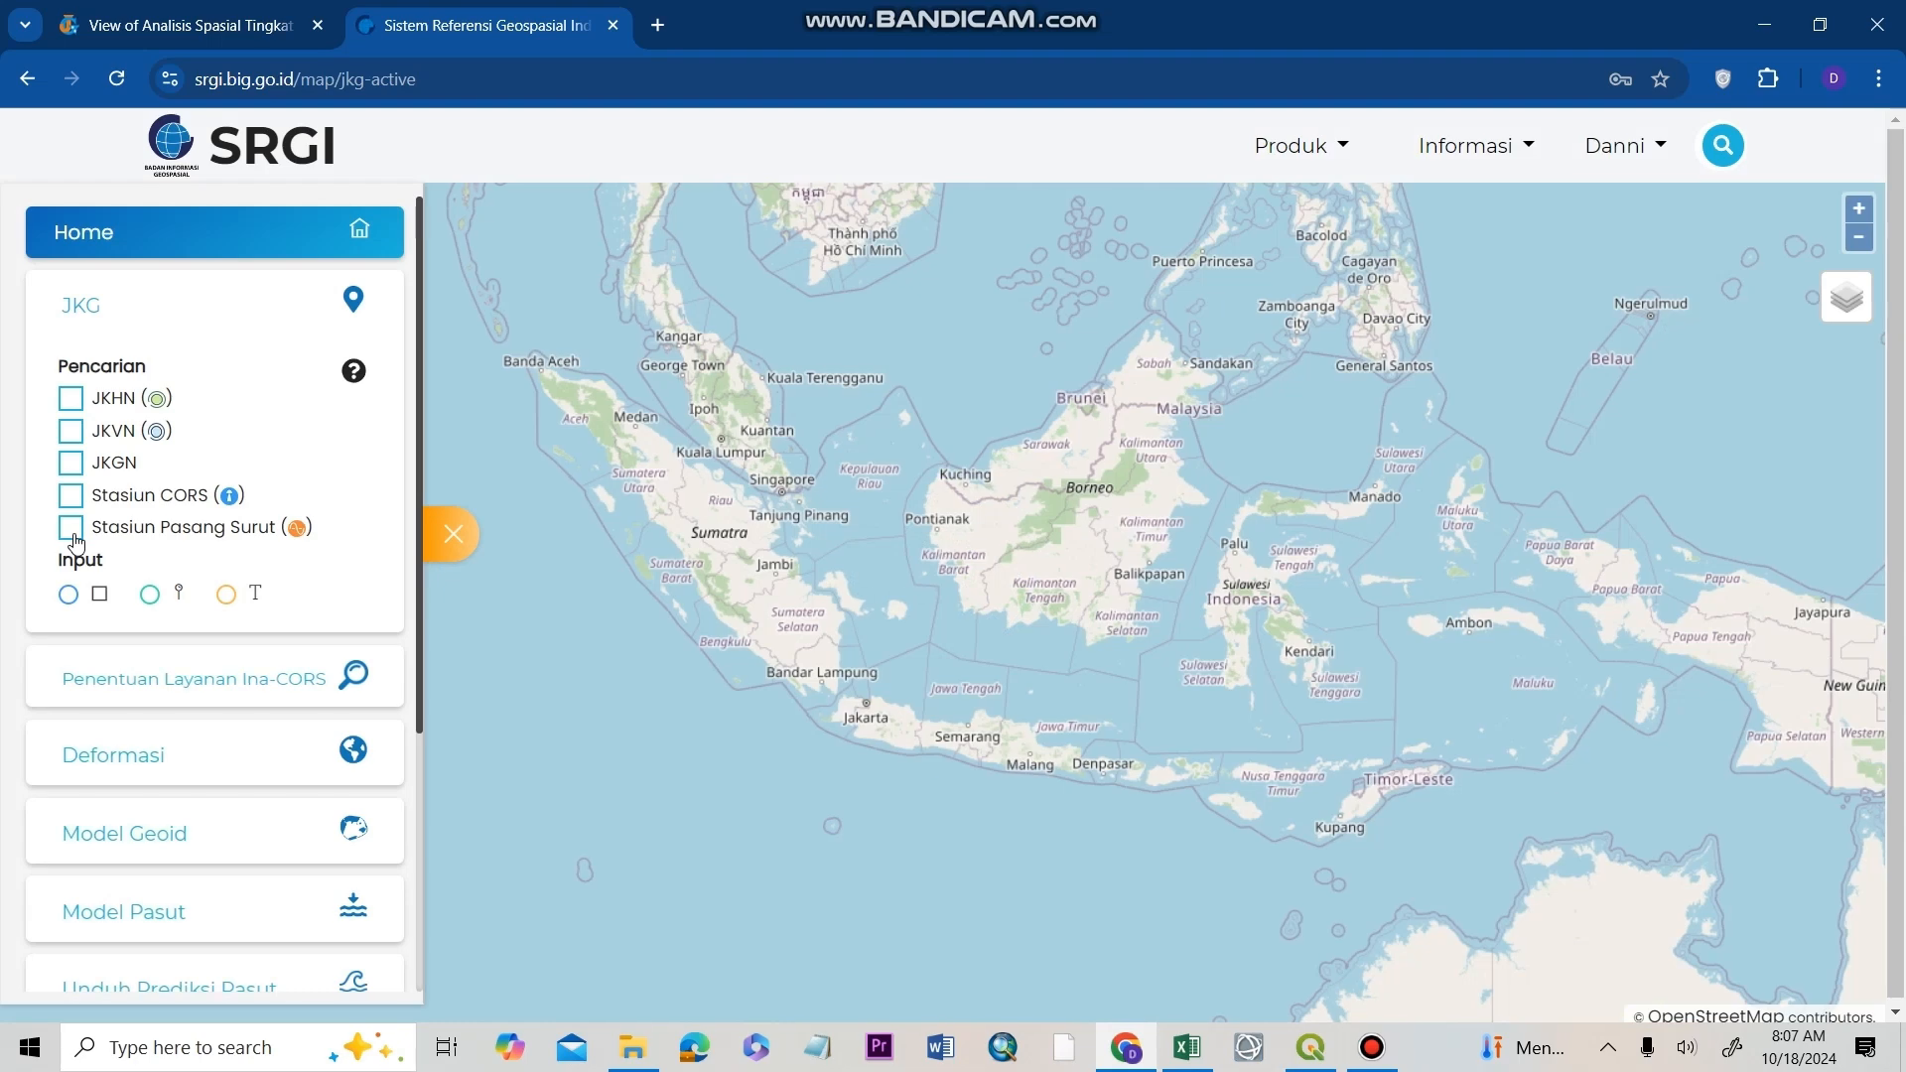
left_click(73, 535)
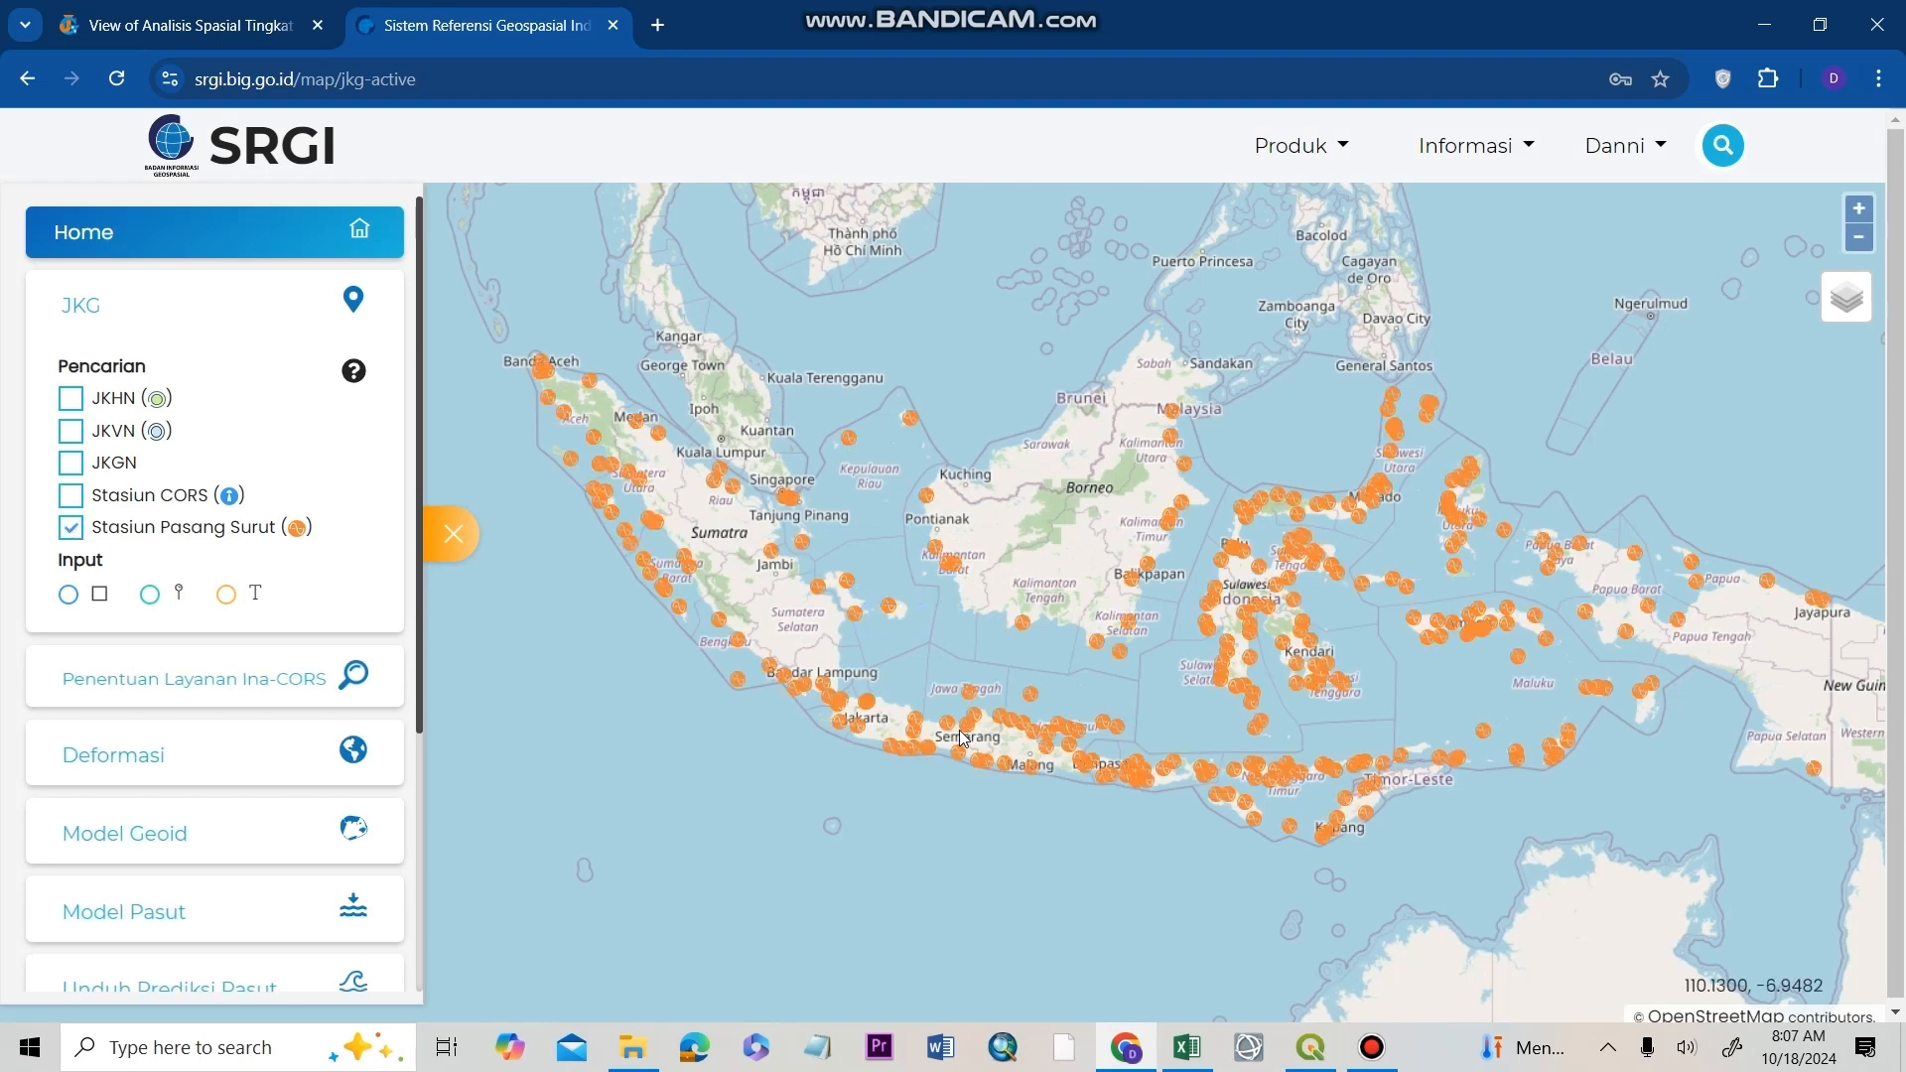
scroll(963, 737, "up", 1)
scroll(961, 737, "up", 2)
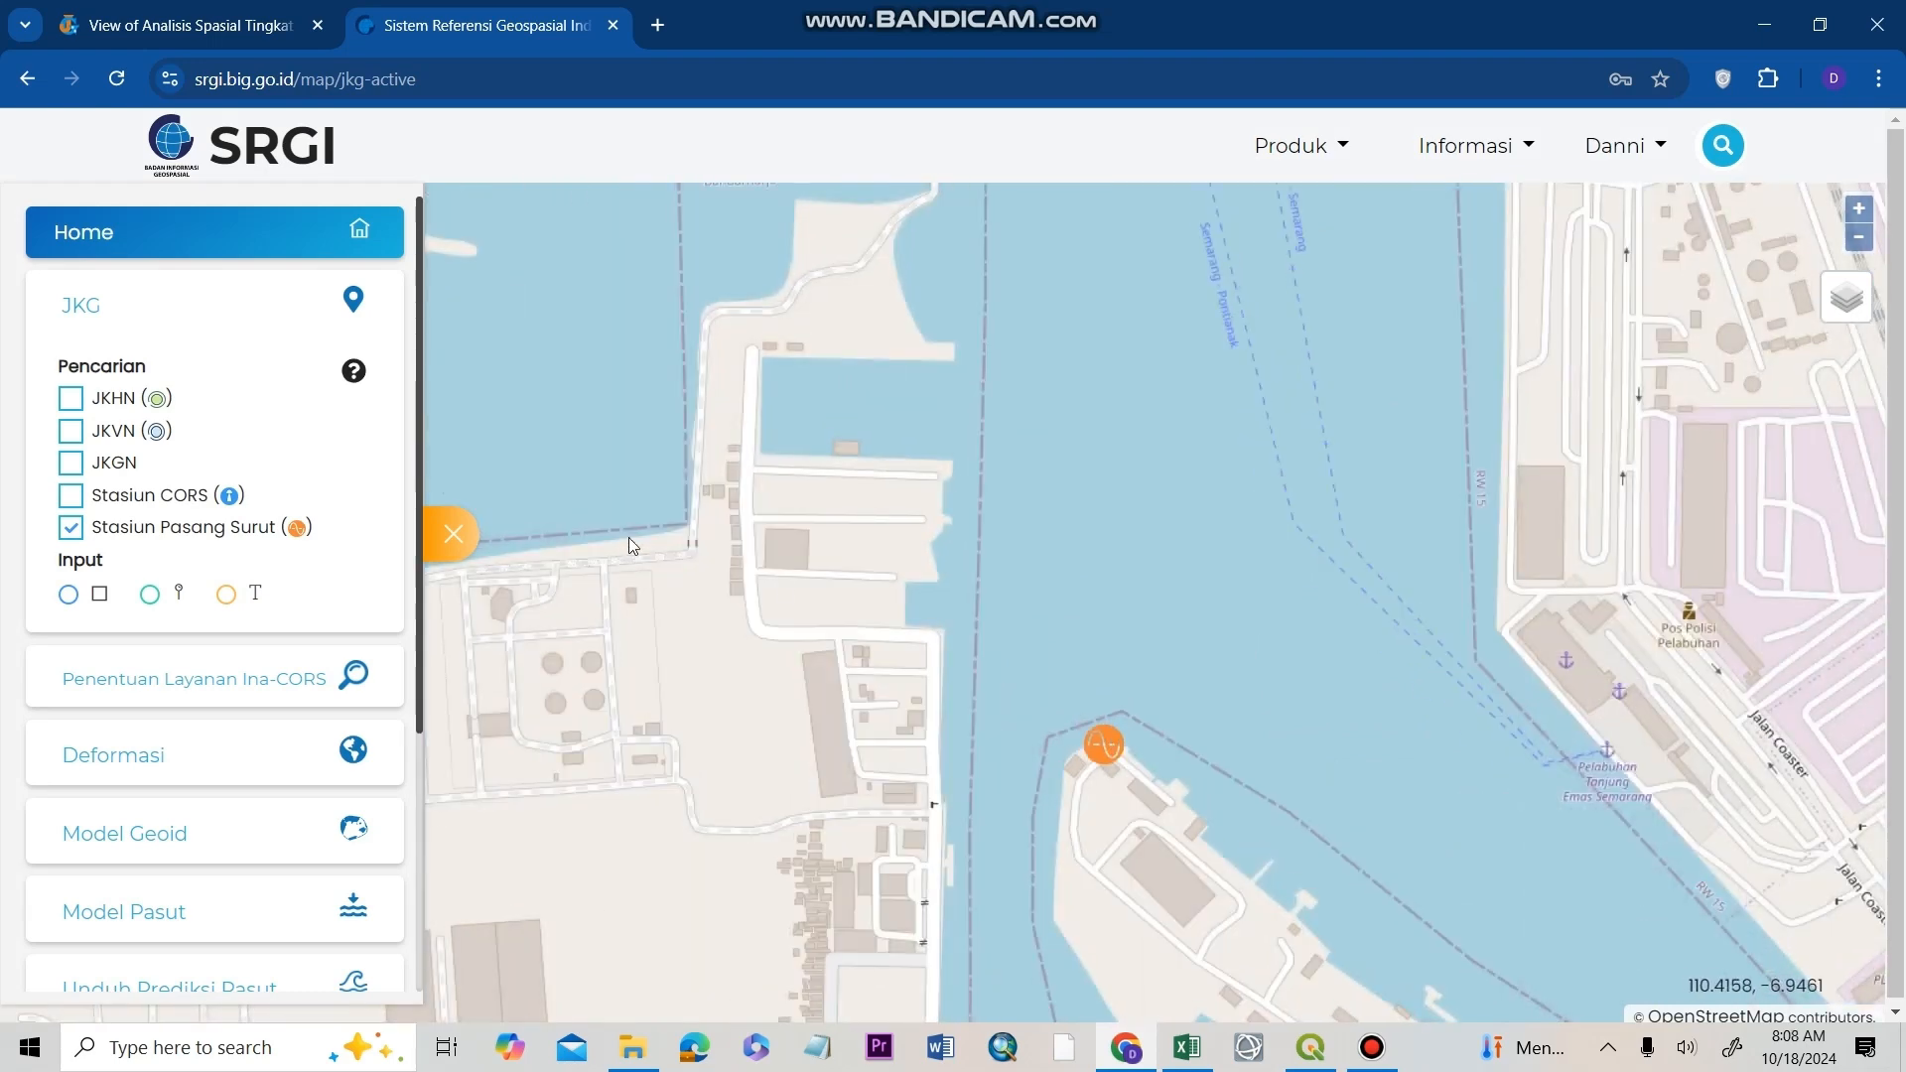
- Return to Unduh Prediksi Pasut and pick the Semarang tide station's location on the map, at about -6.9478, 110.4200
scroll(297, 791, "down", 4)
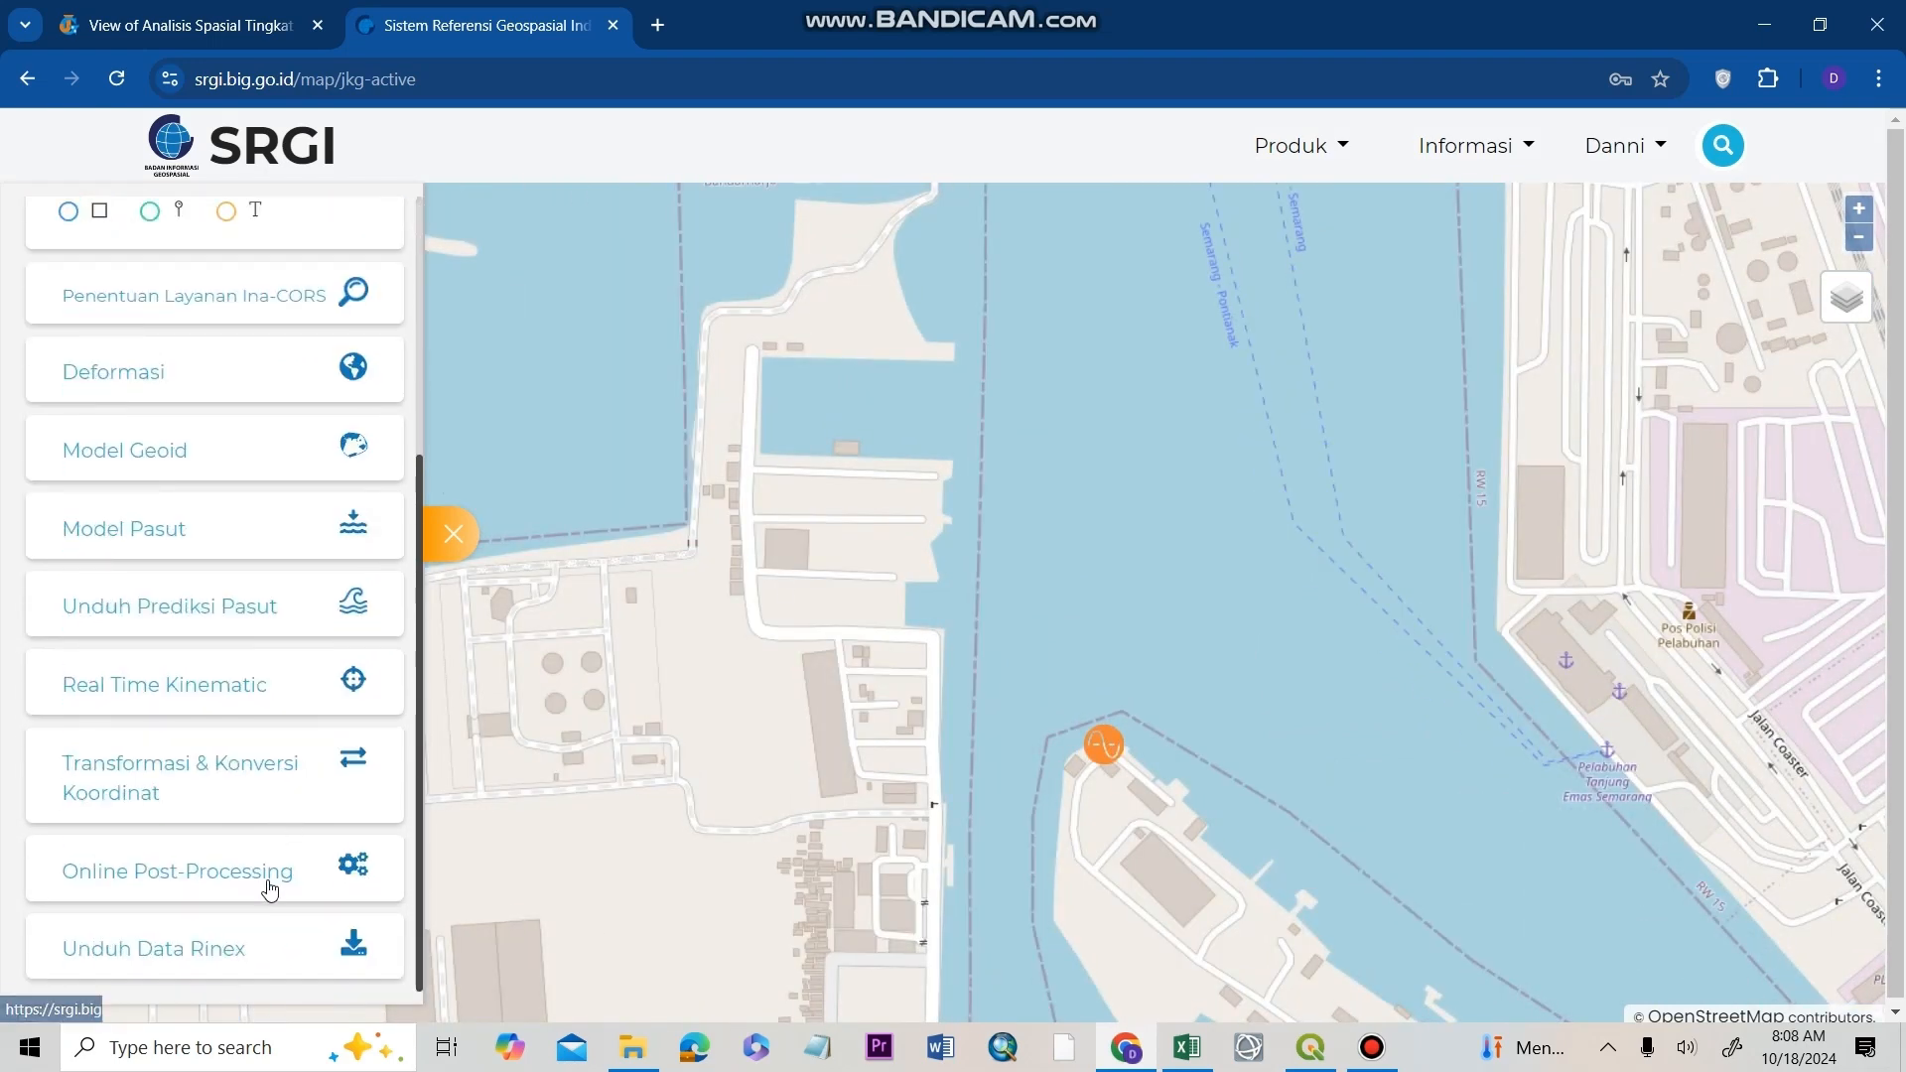
scroll(275, 869, "down", 1)
left_click(234, 596)
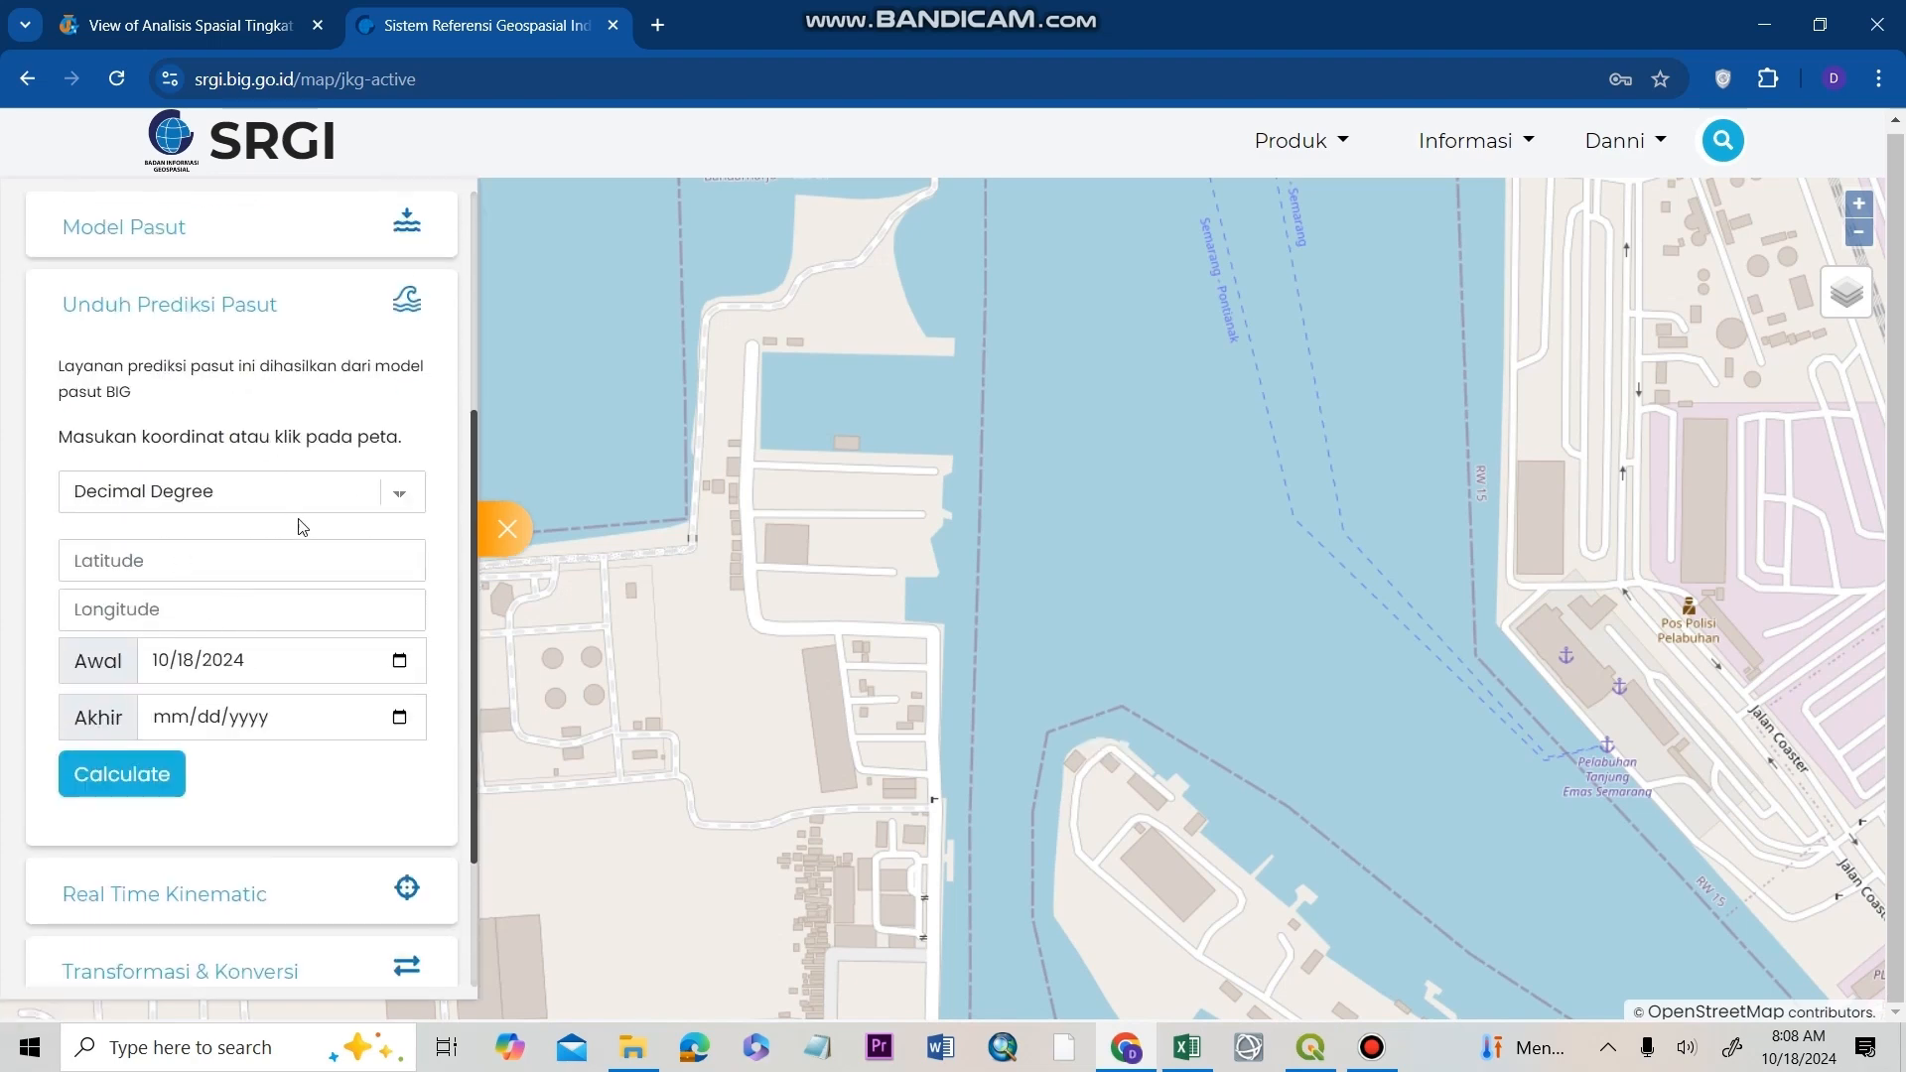
left_click(1105, 745)
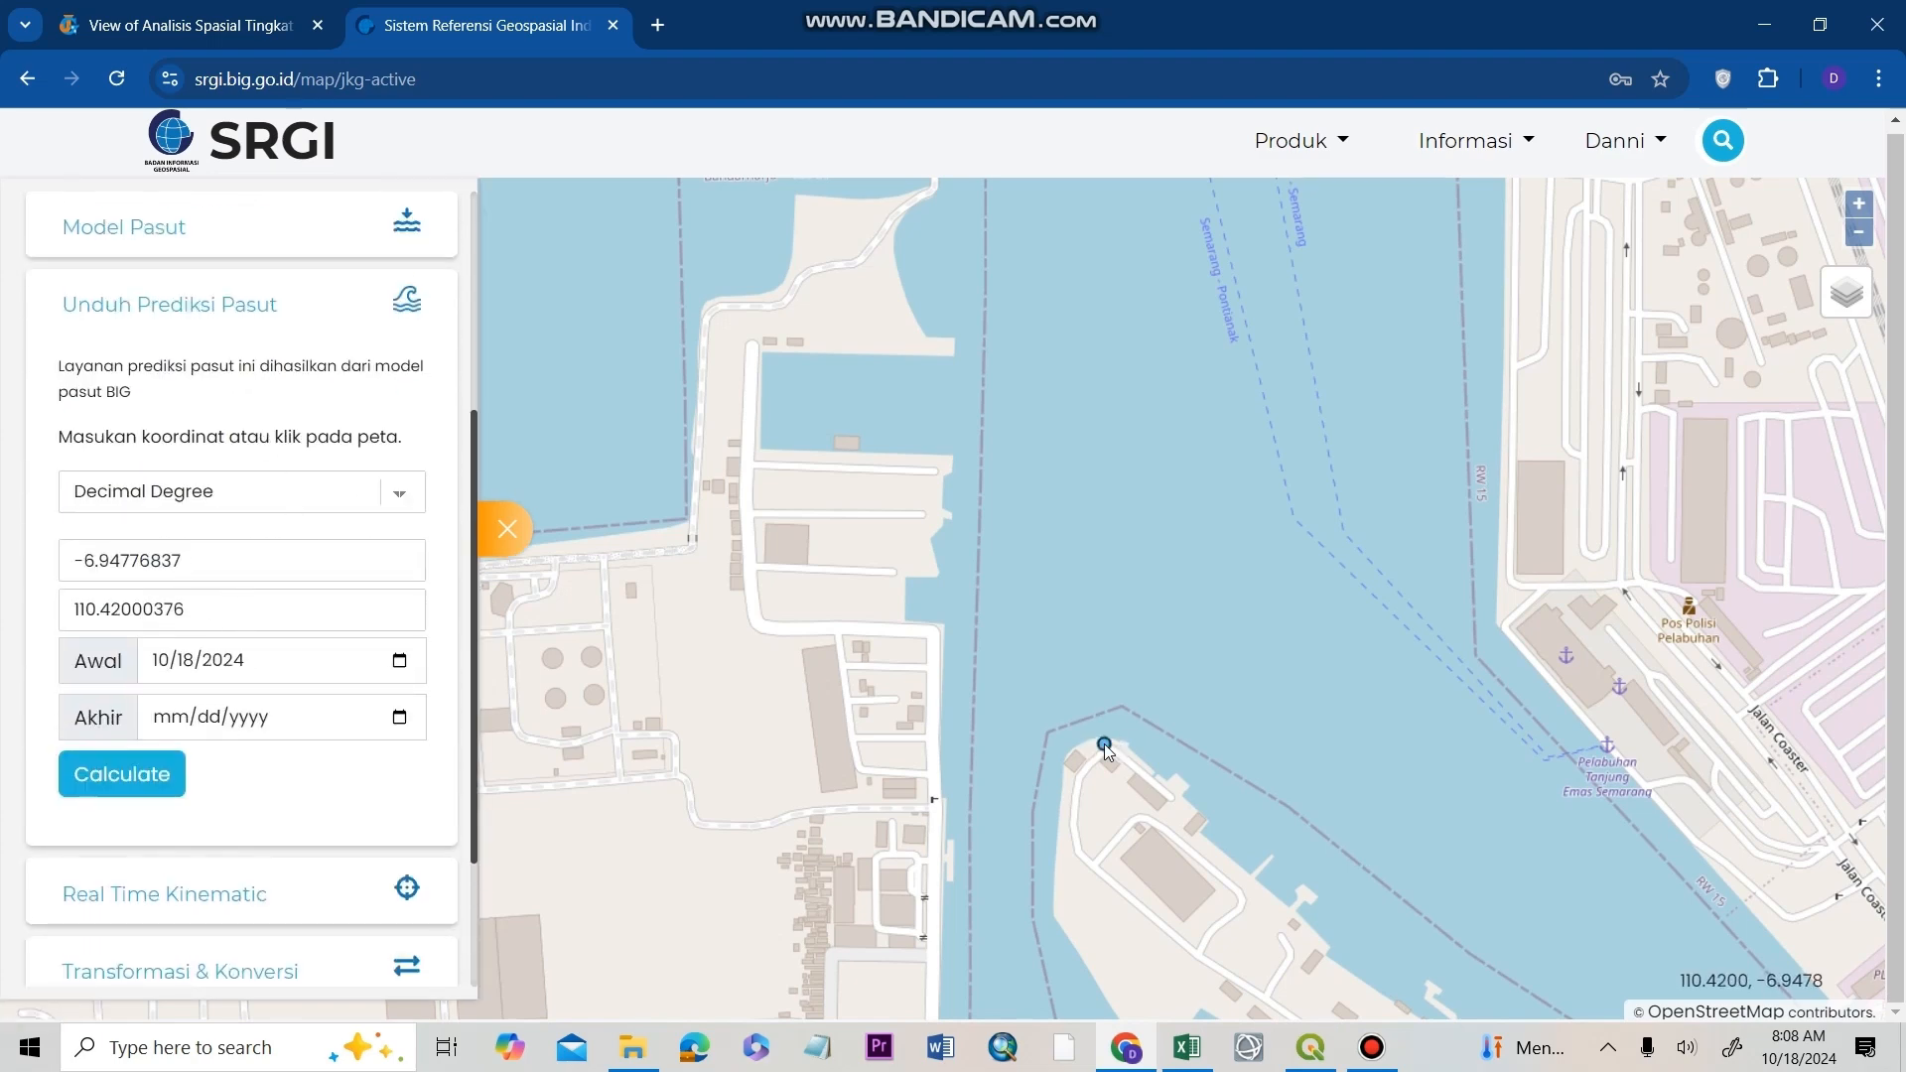
- Set the tide prediction period to start on 01/01/2022 and end on 01/31/2022
left_click(399, 662)
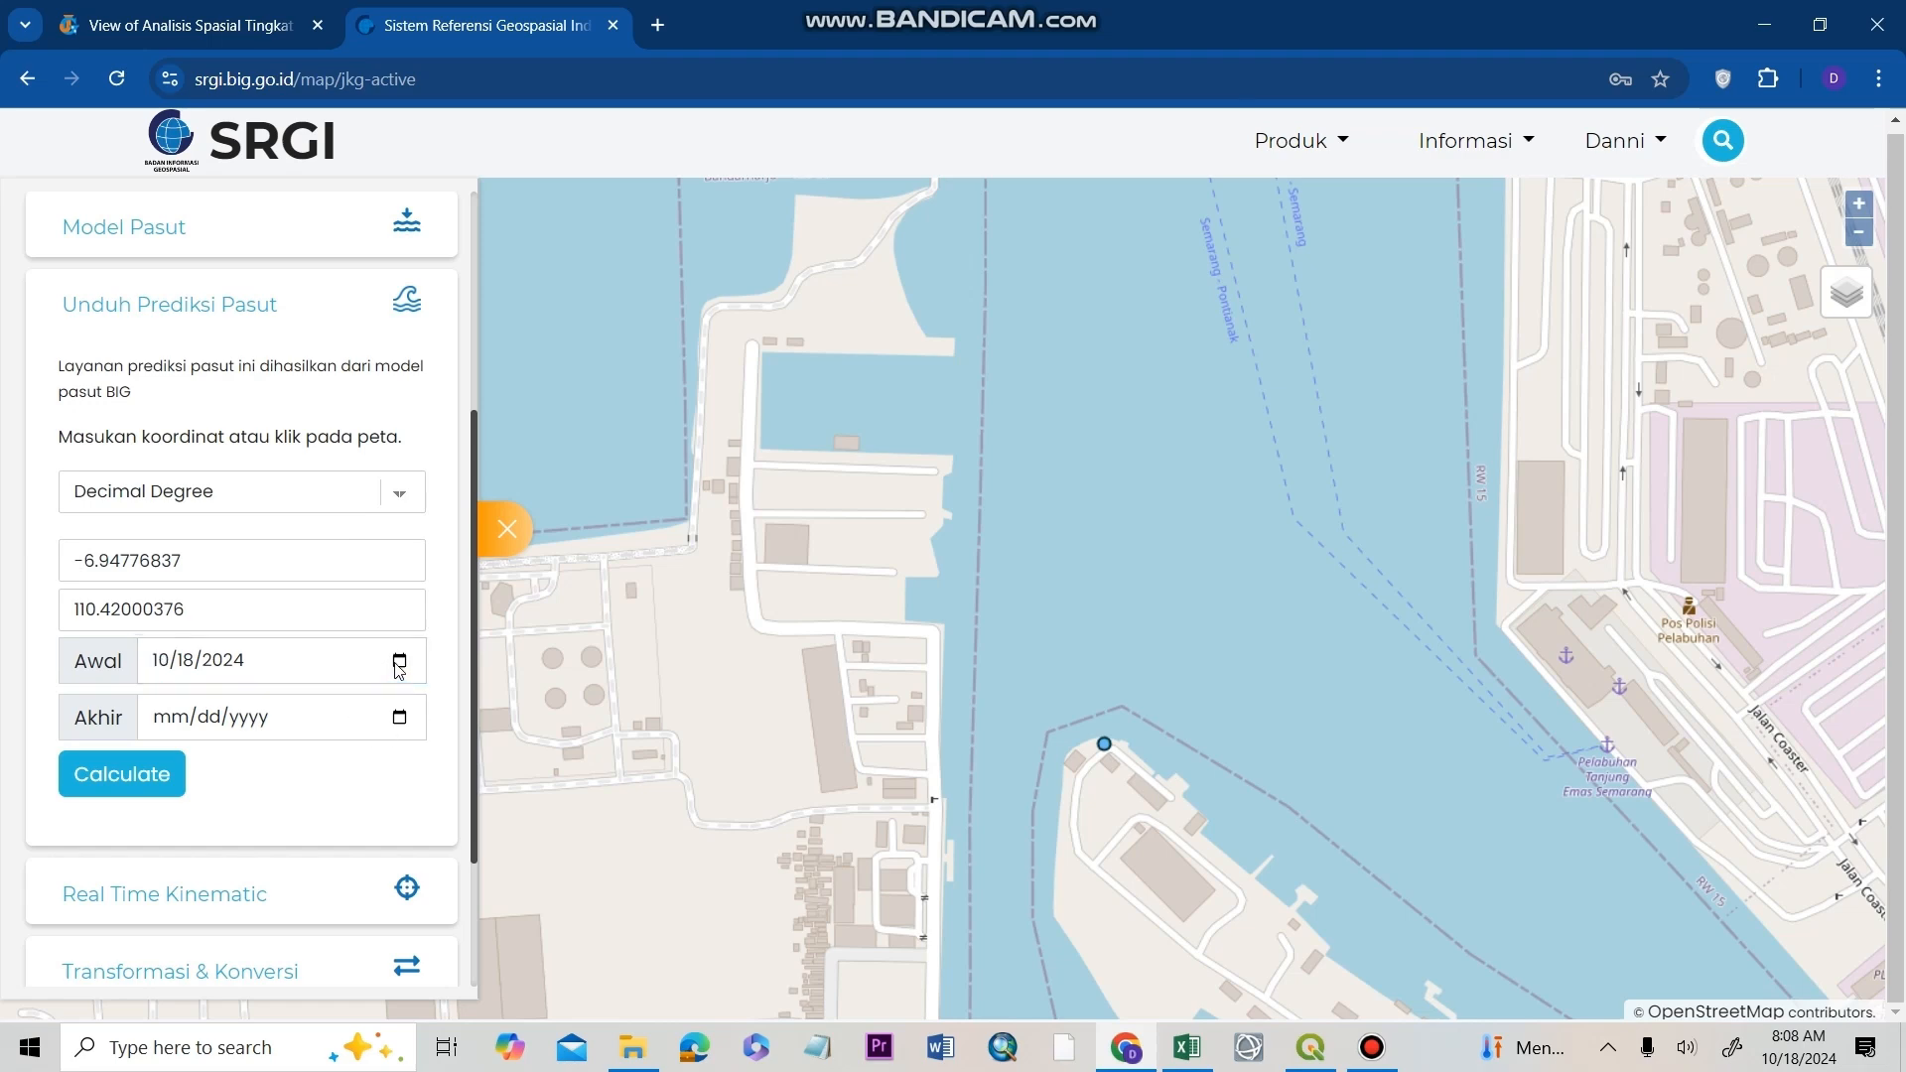
left_click(399, 663)
left_click(260, 322)
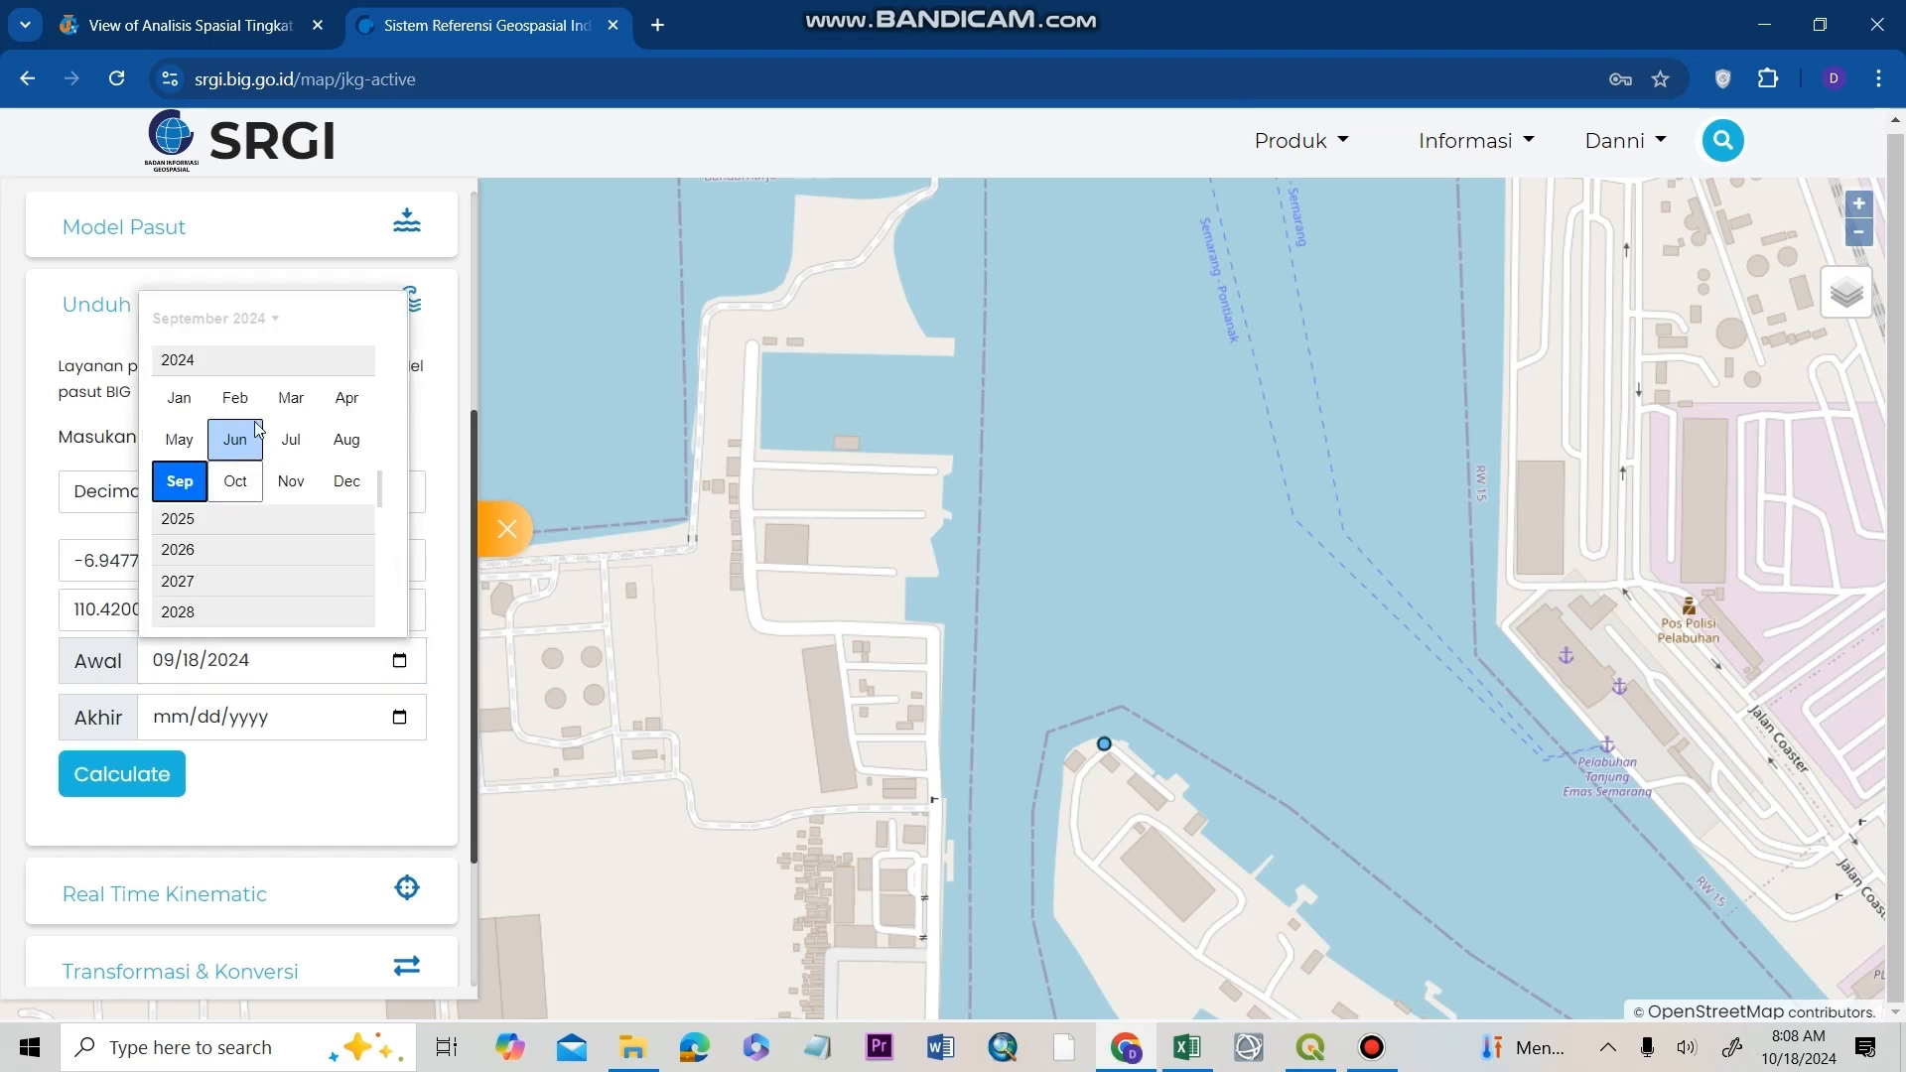
scroll(256, 383, "up", 2)
left_click(262, 367)
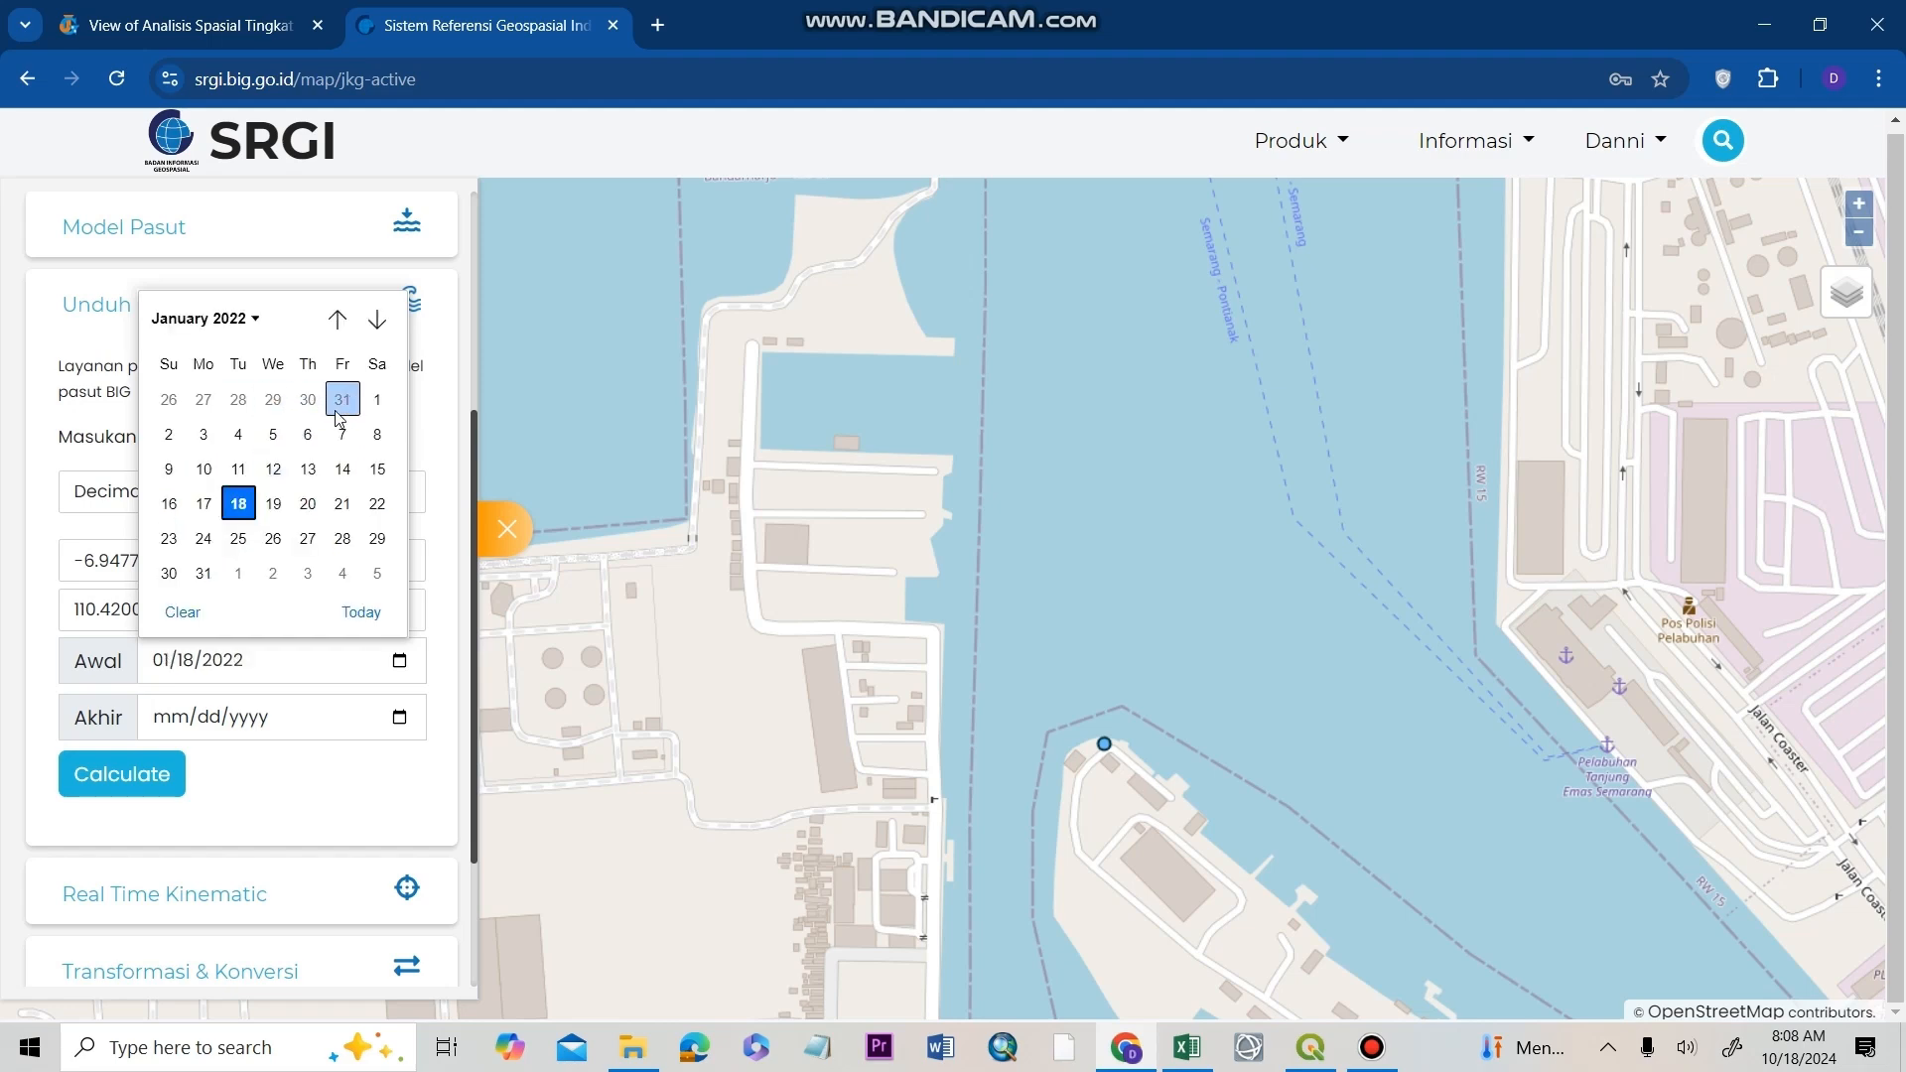
left_click(377, 399)
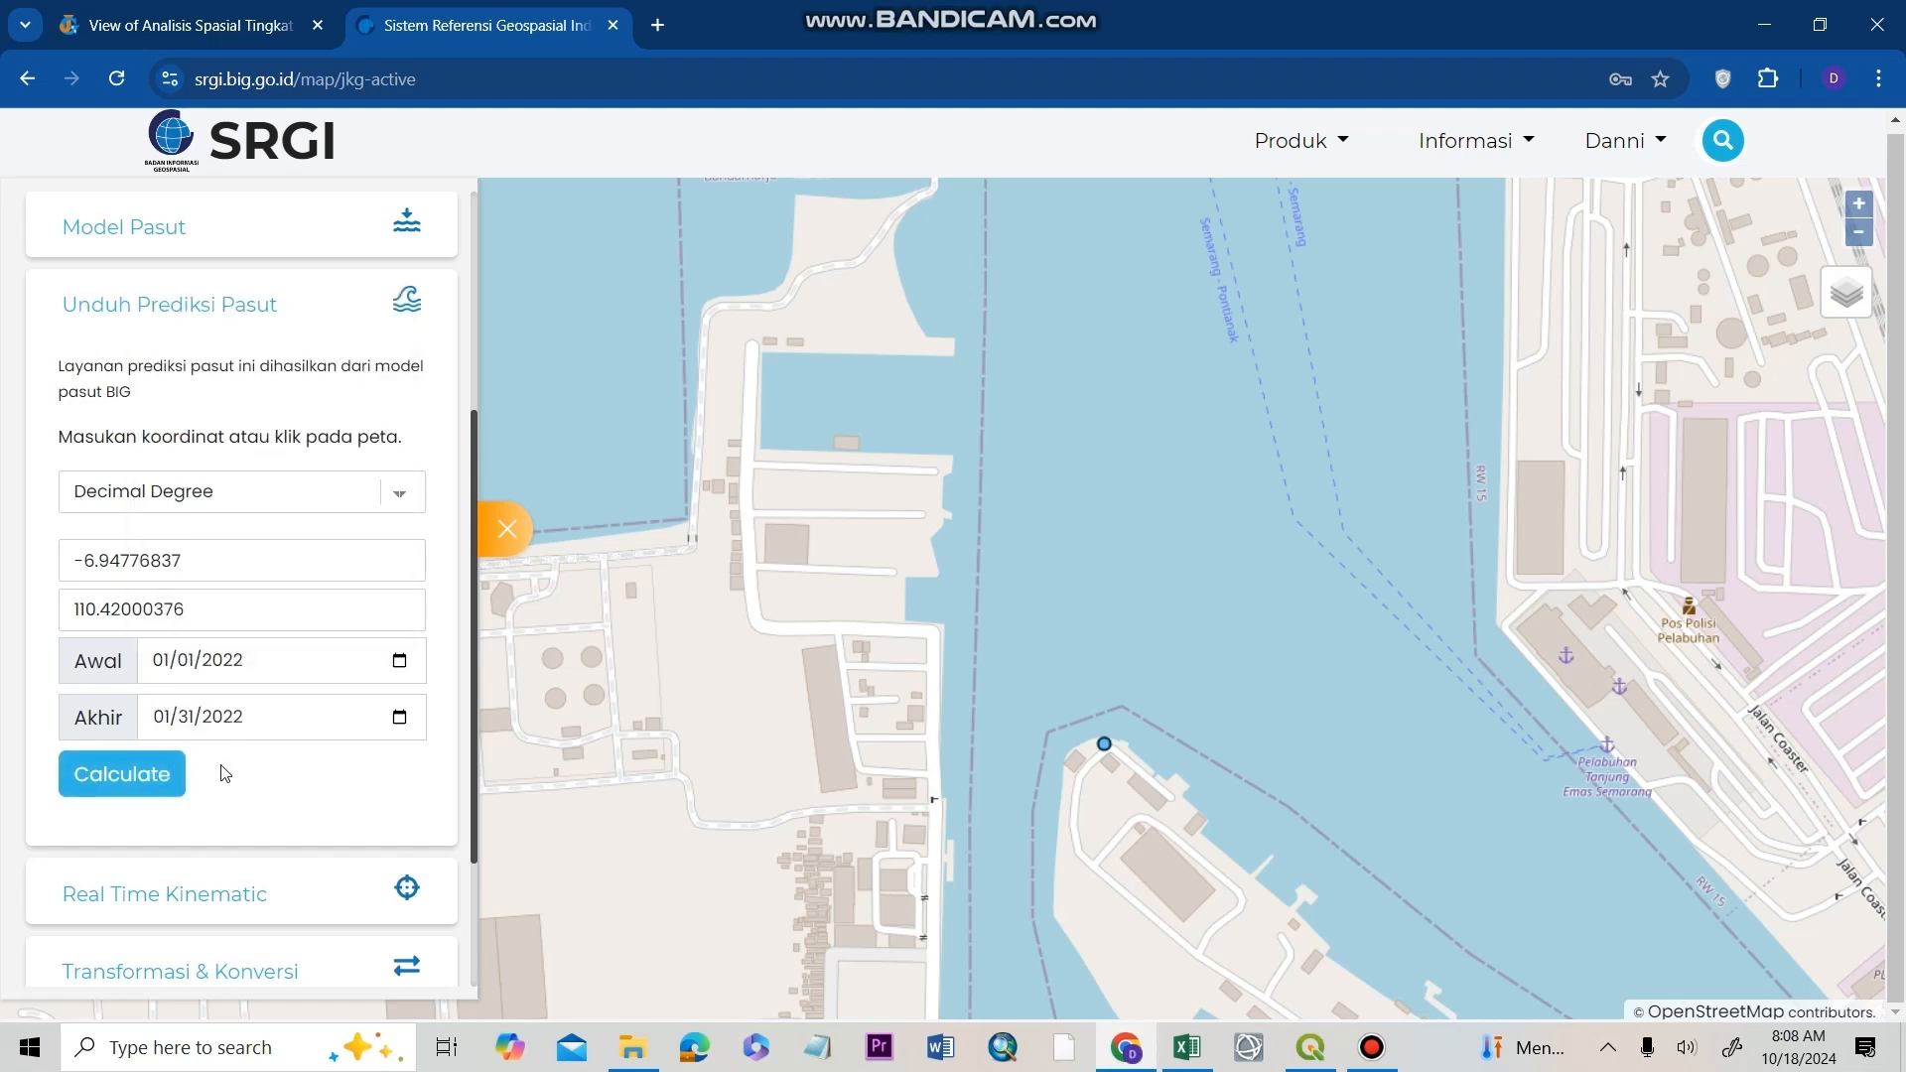
- Calculate the tide prediction for the Pendidikan purpose, agree to the terms, and go to the requested-data page
left_click(159, 787)
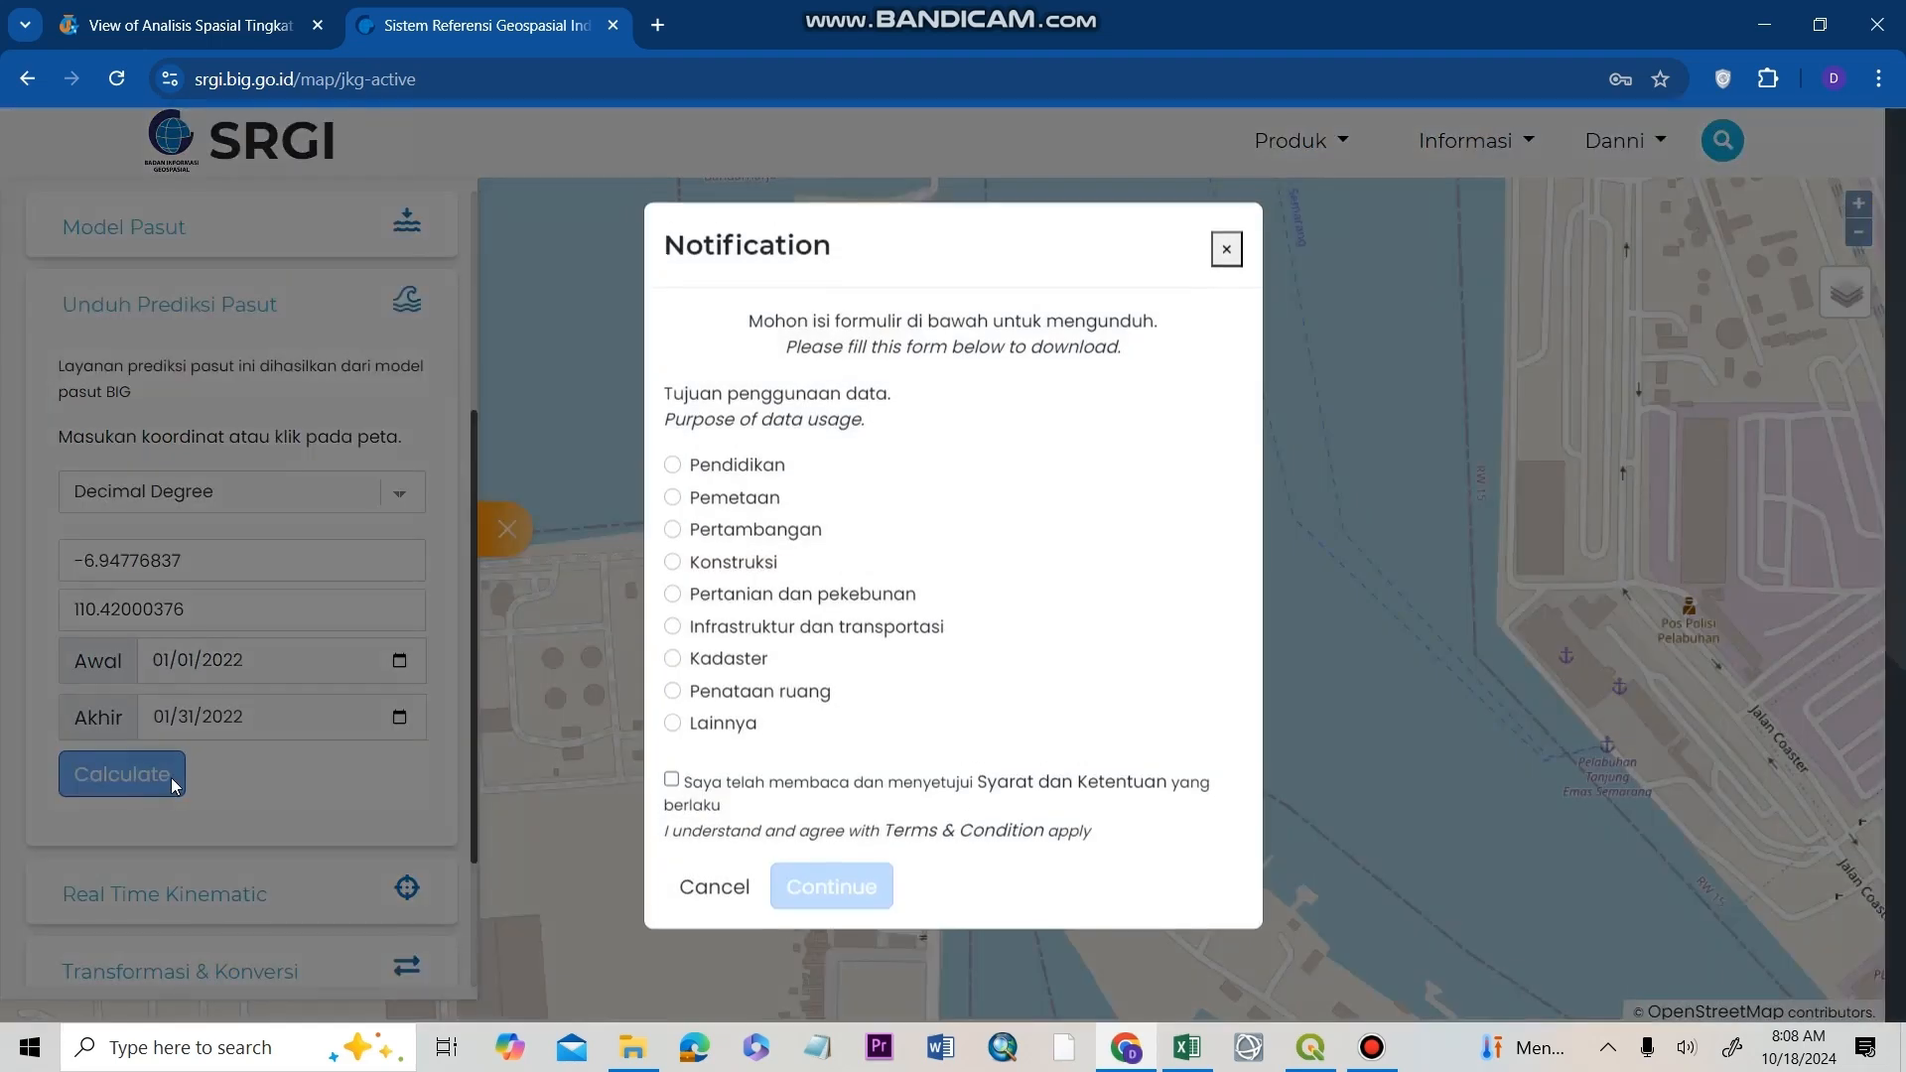
left_click(725, 472)
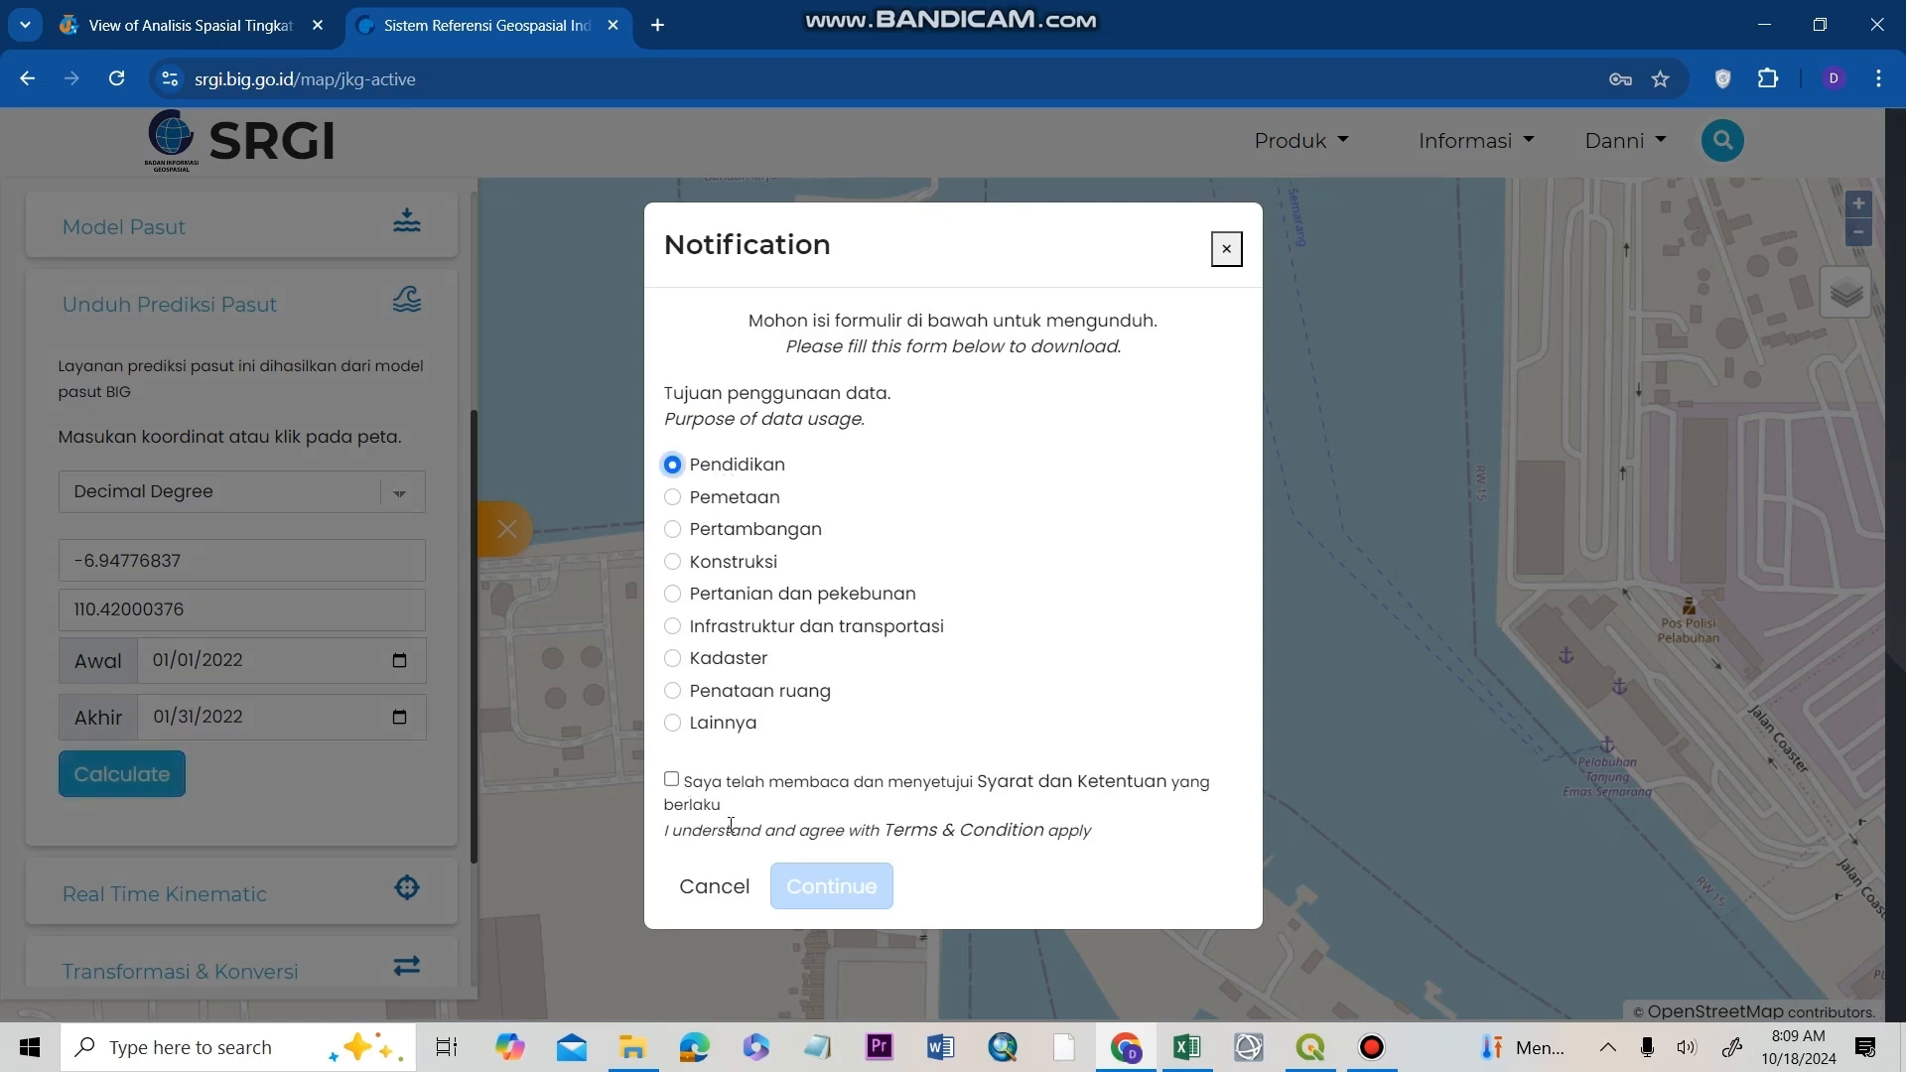
left_click(671, 779)
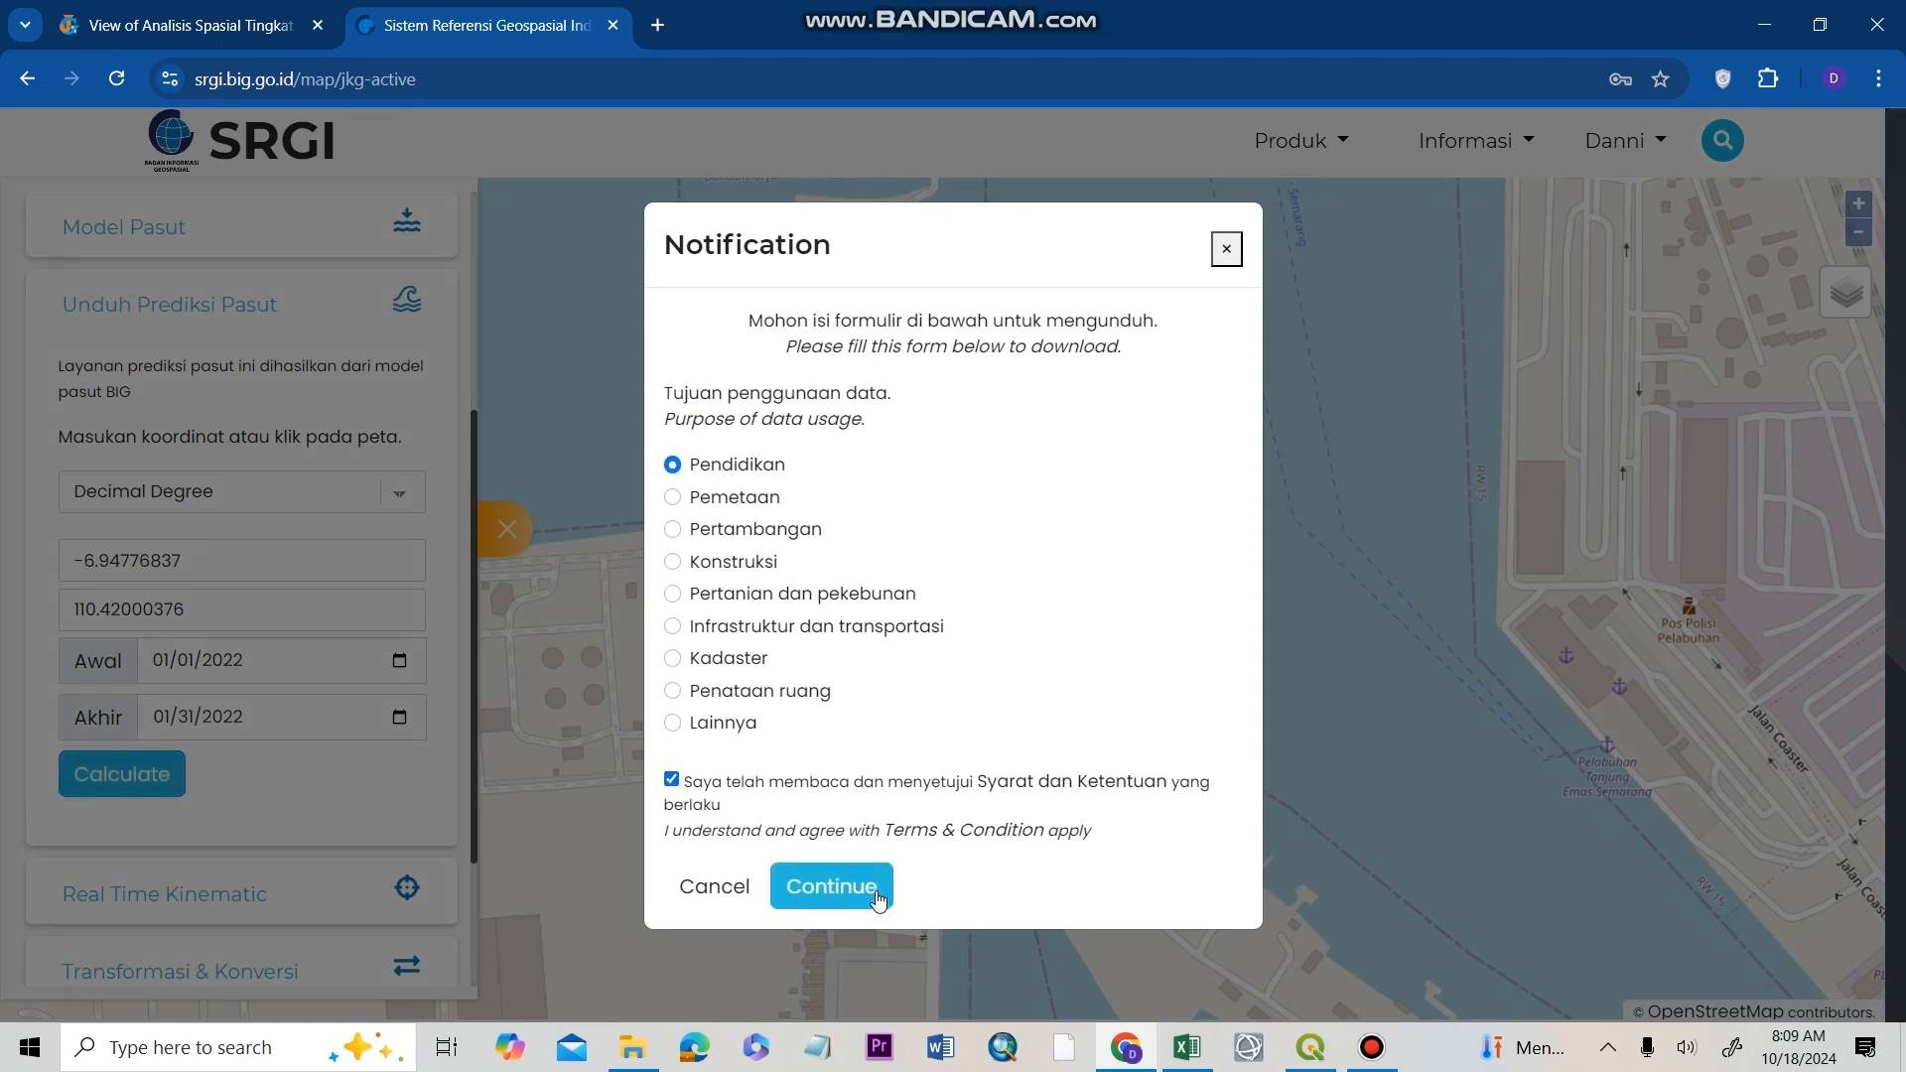
left_click(878, 898)
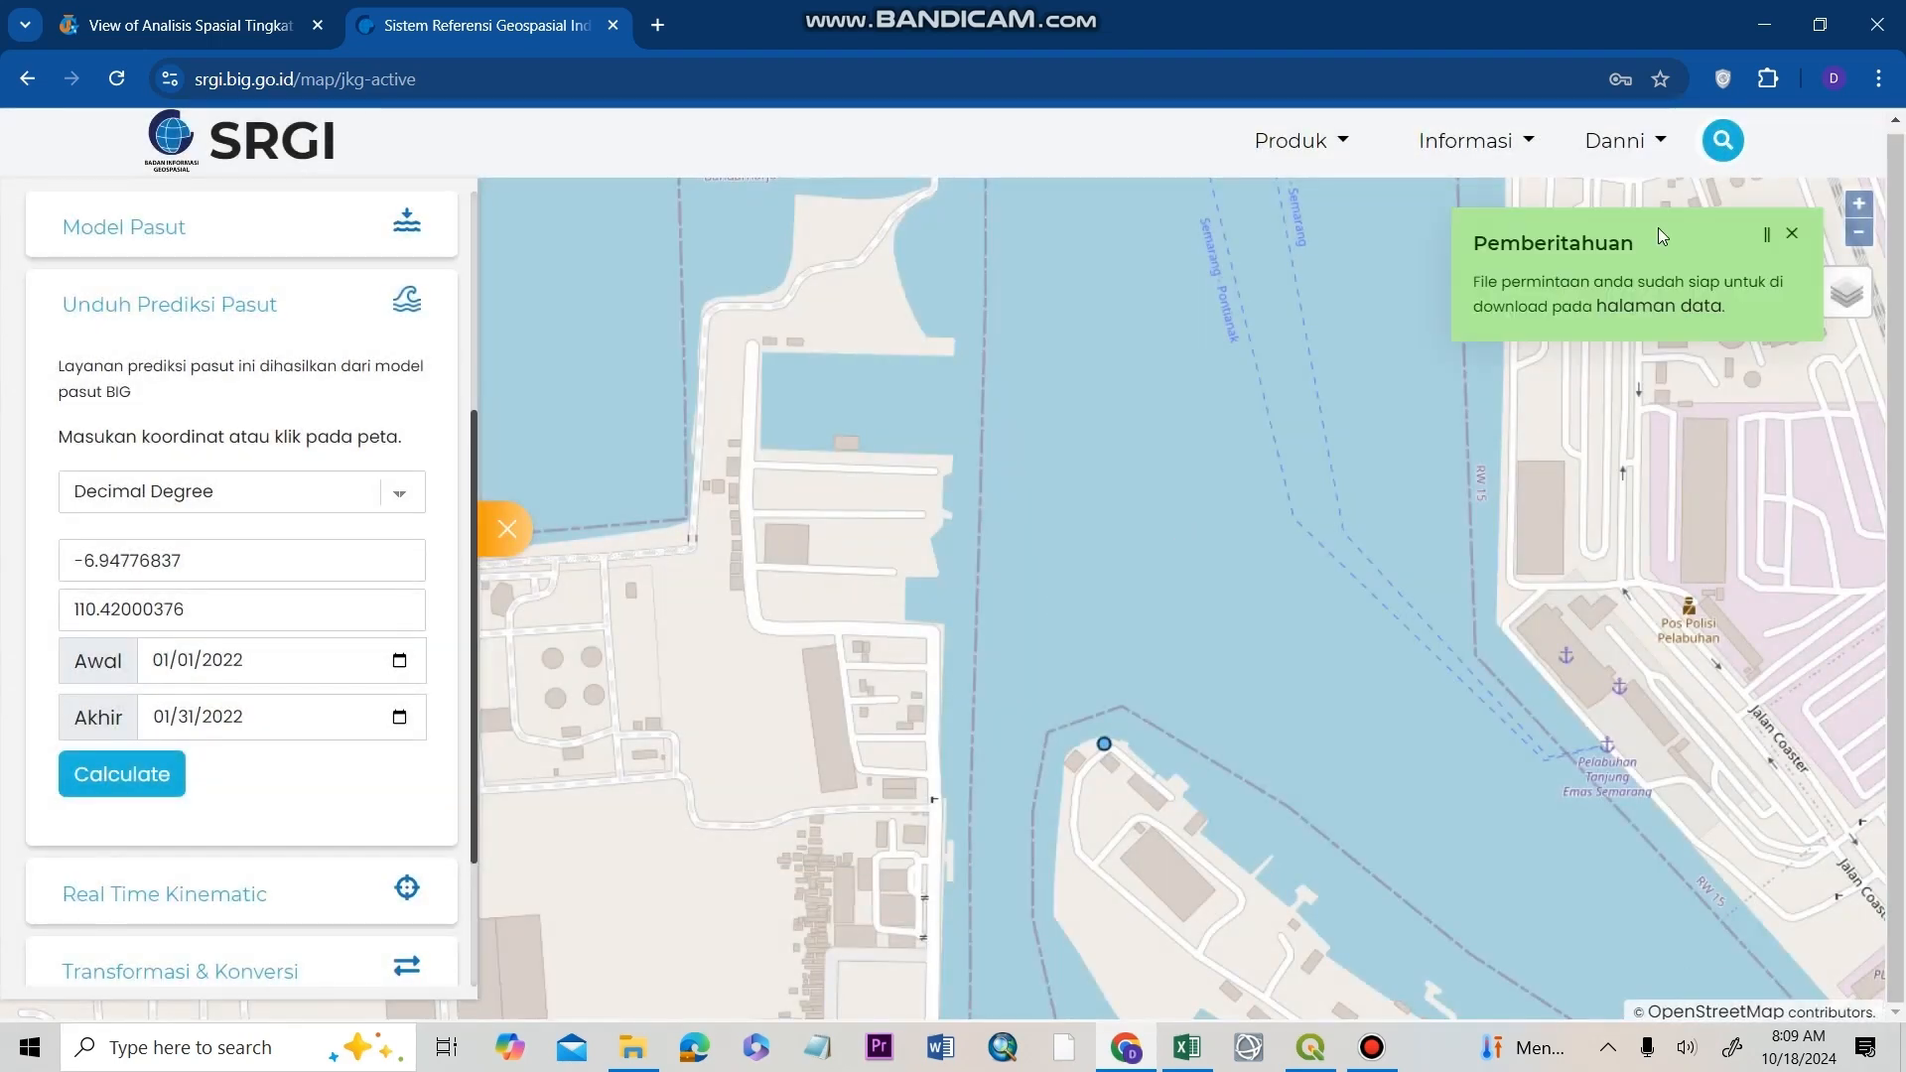
left_click(1679, 310)
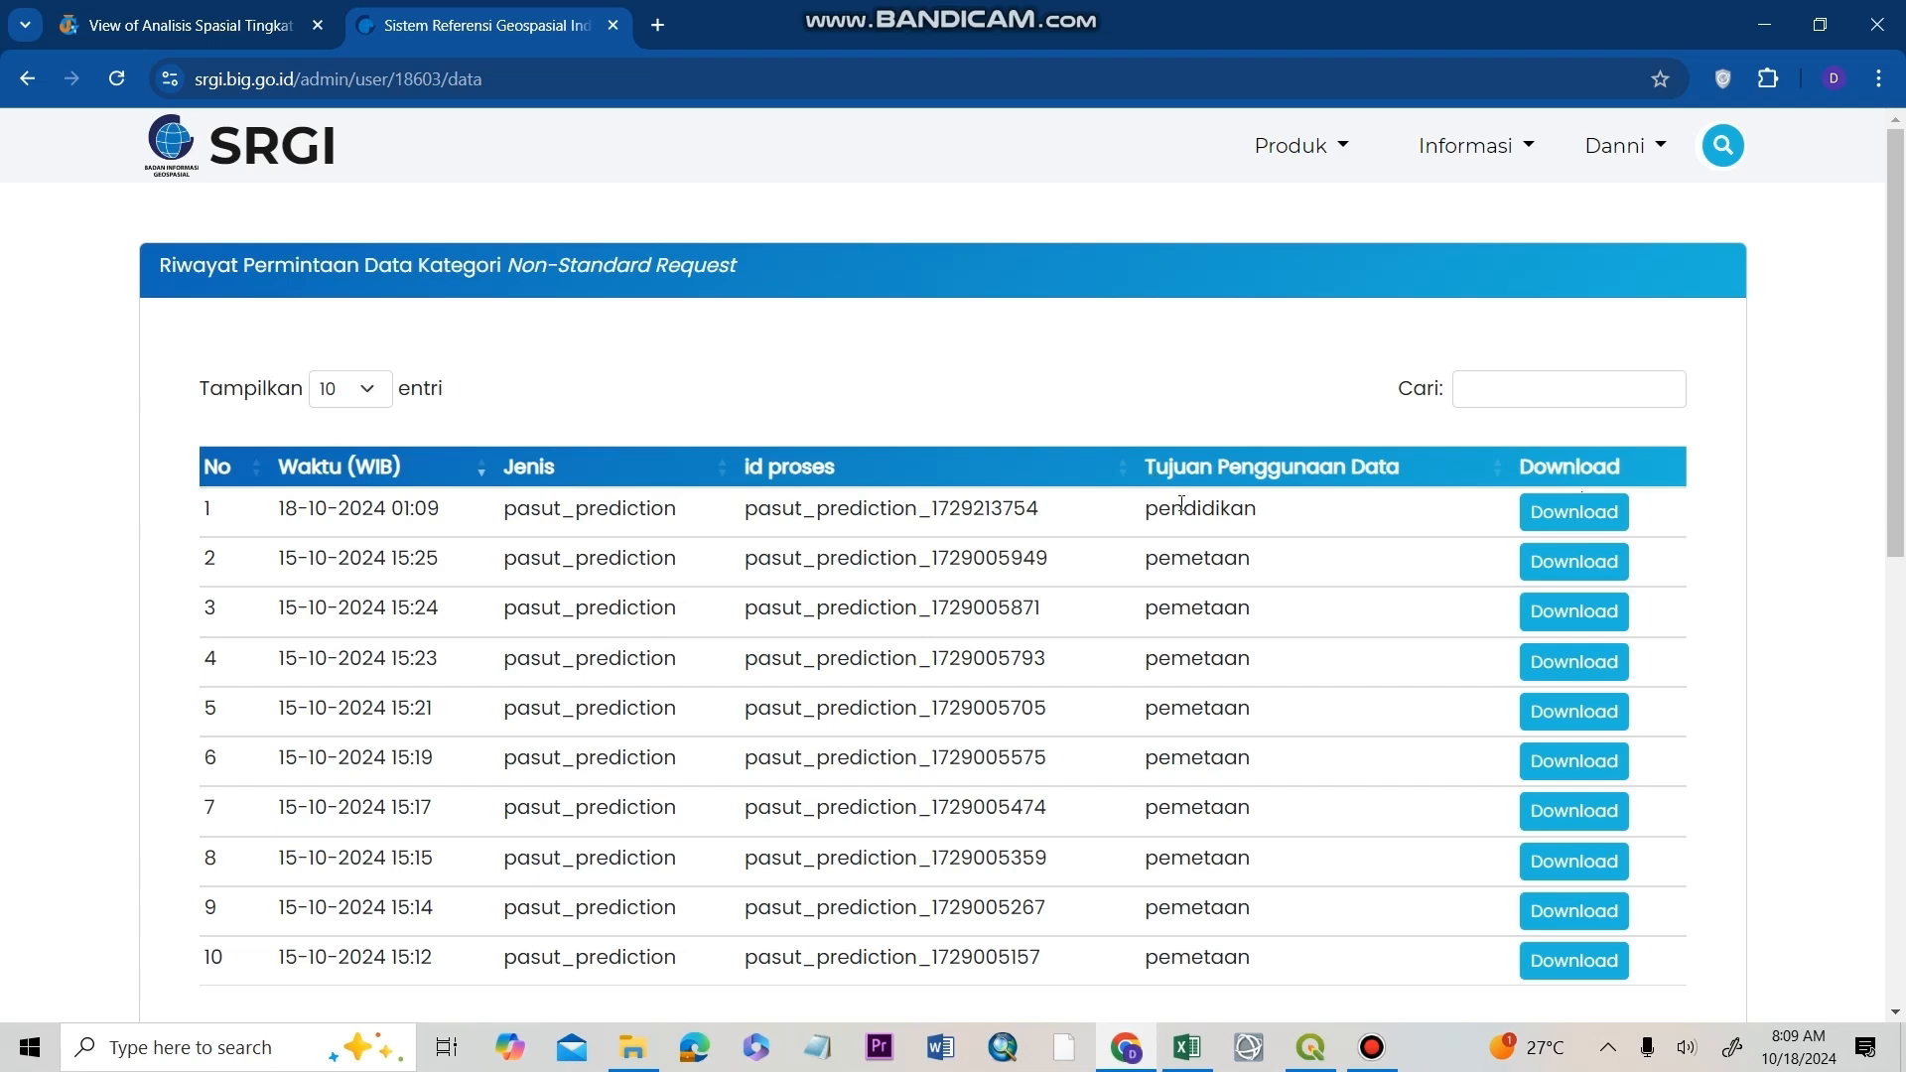
- Switch to the tide data workbook in Excel and view the Pasang per tahun sheet
left_click(1183, 1060)
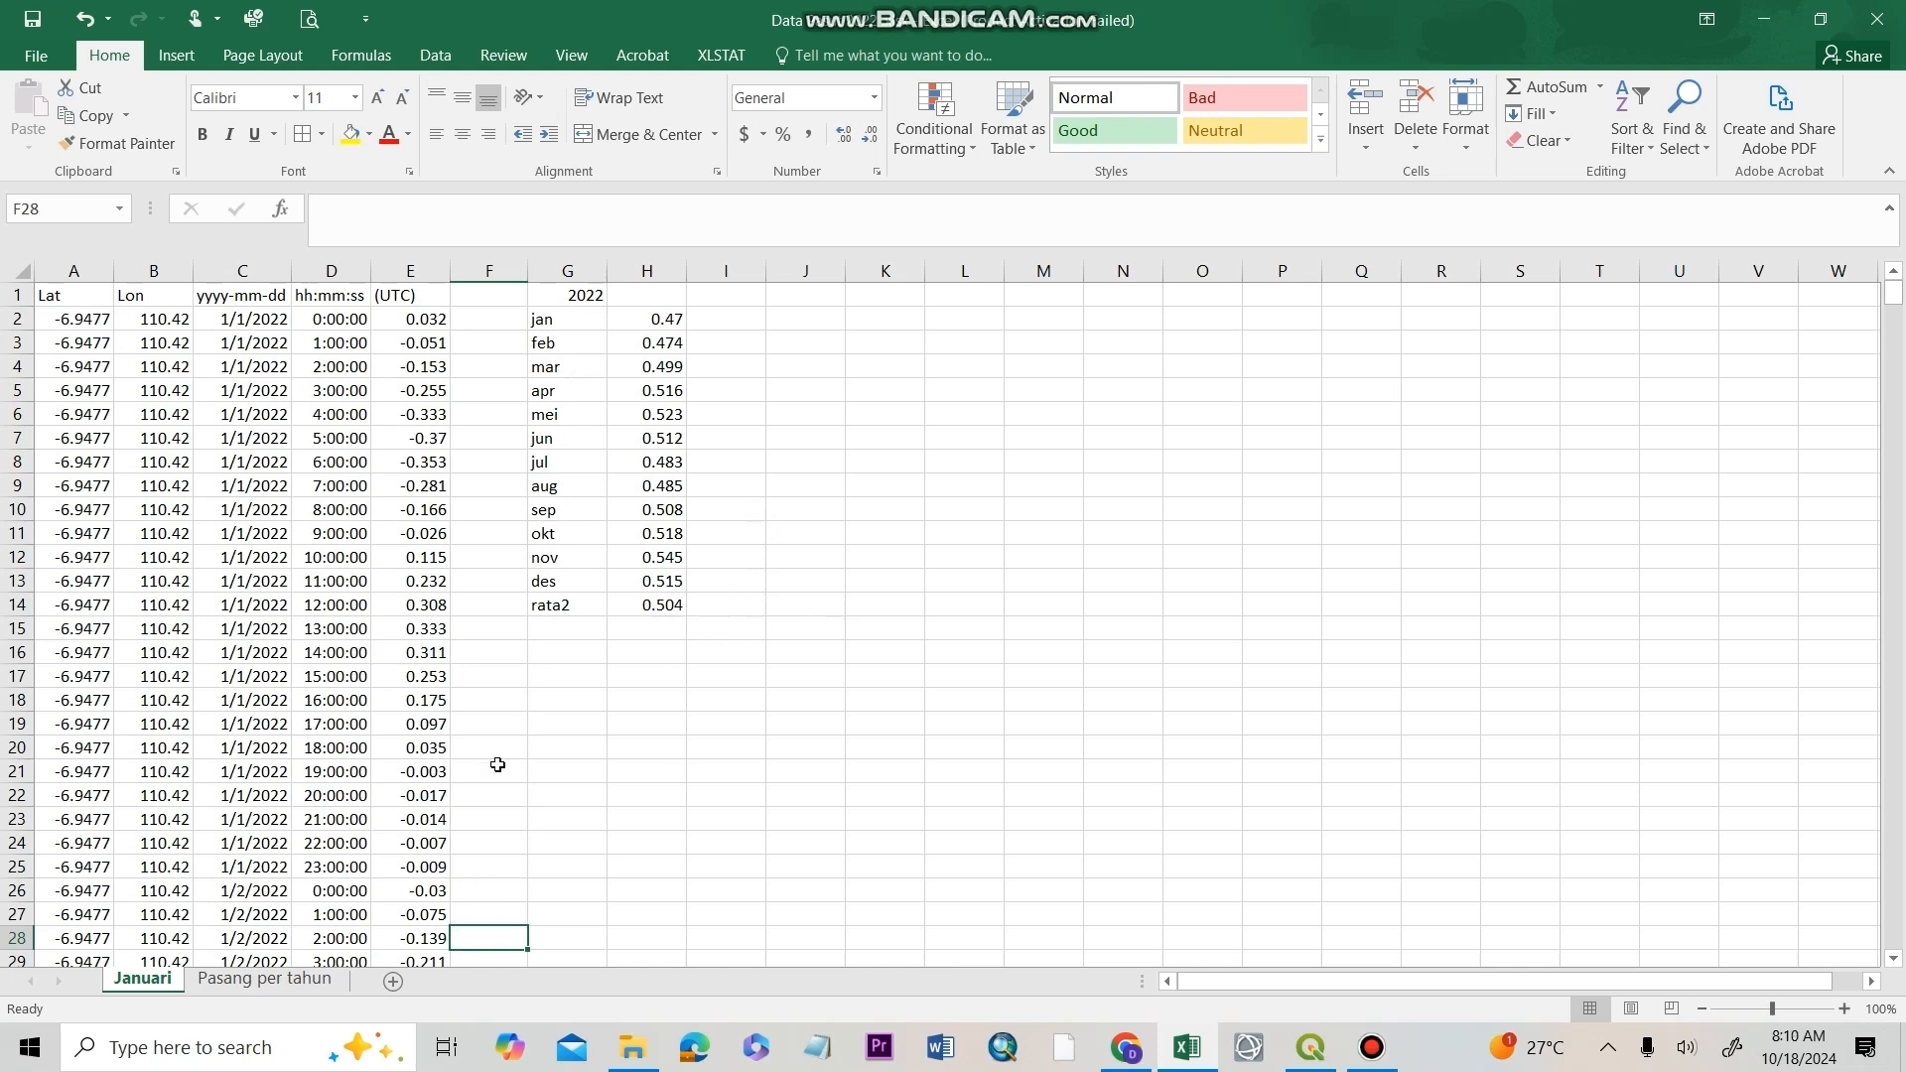
left_click(288, 983)
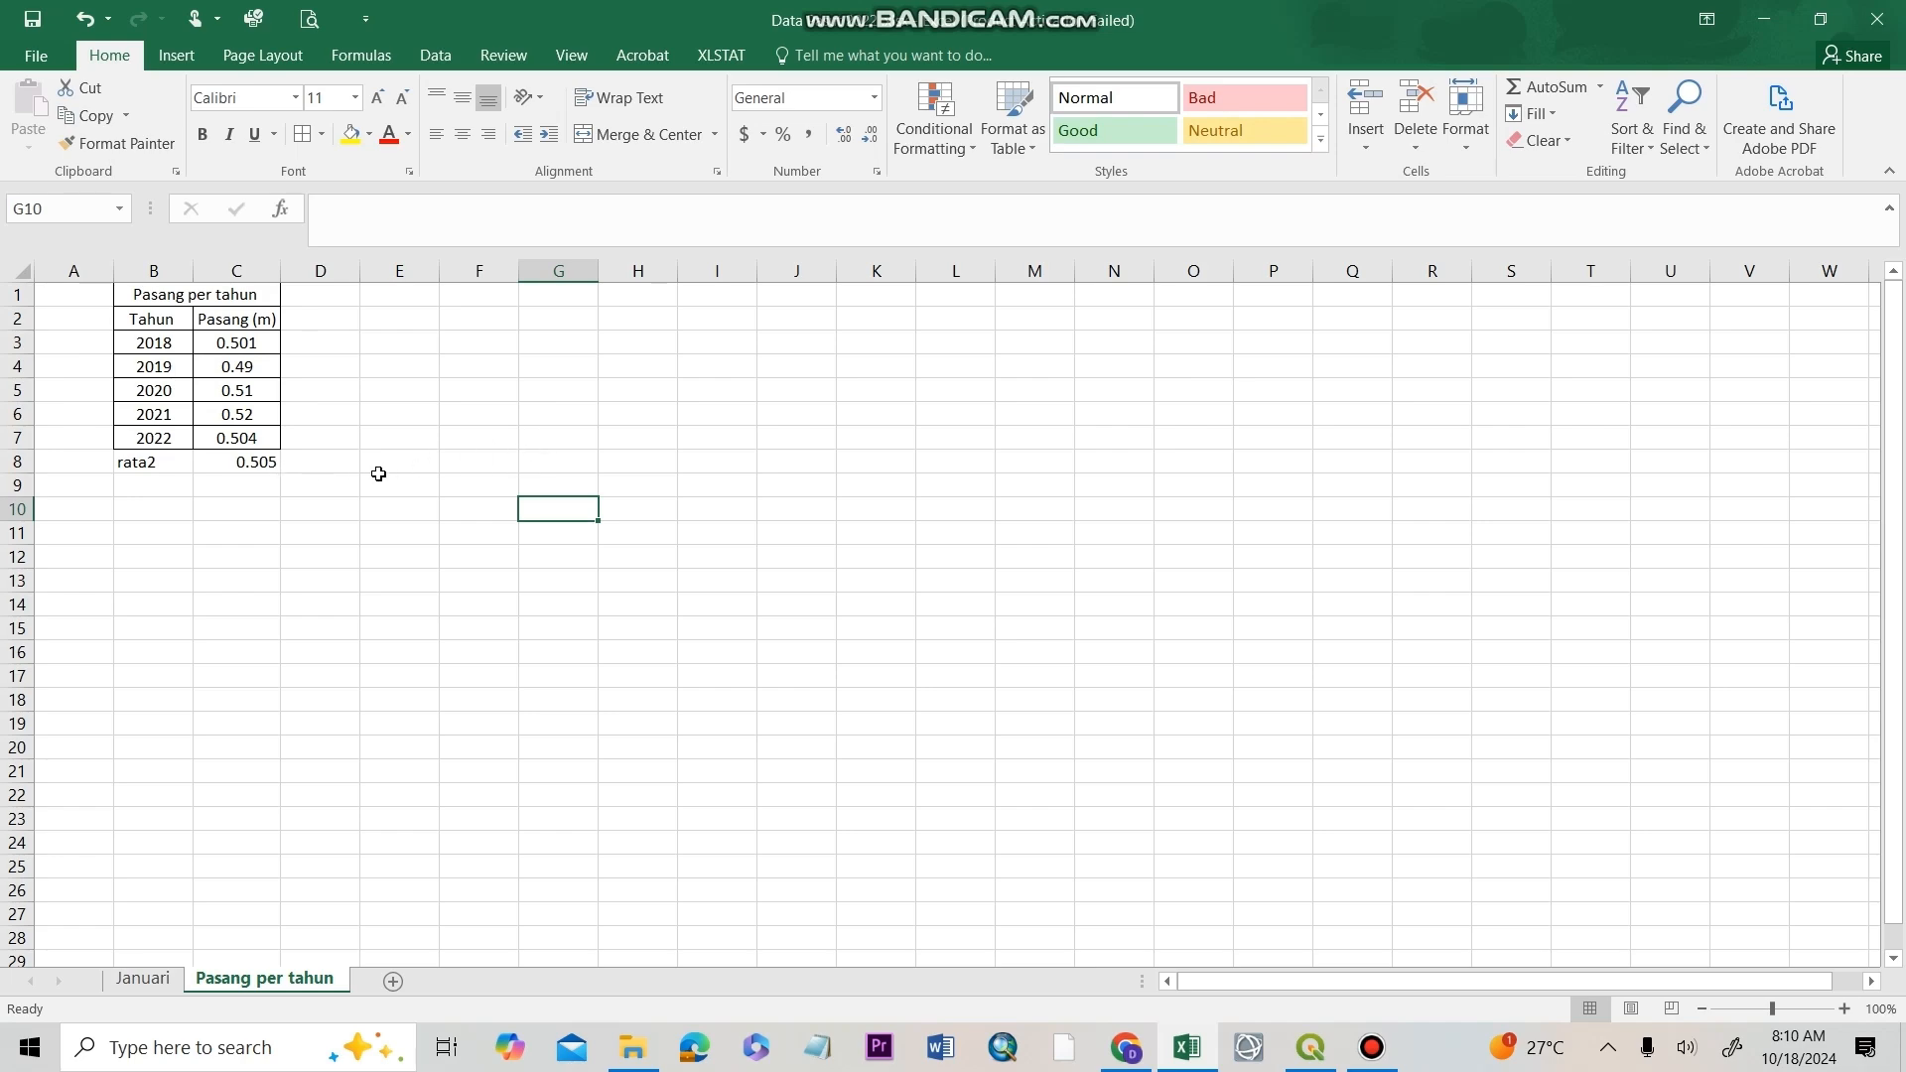
- Switch to QGIS and enter the Raster Calculator expression "DEM_Hasil Clip@1" - 0.505
key("alt+Tab")
left_click_drag(591, 557, 642, 601)
left_click(229, 337)
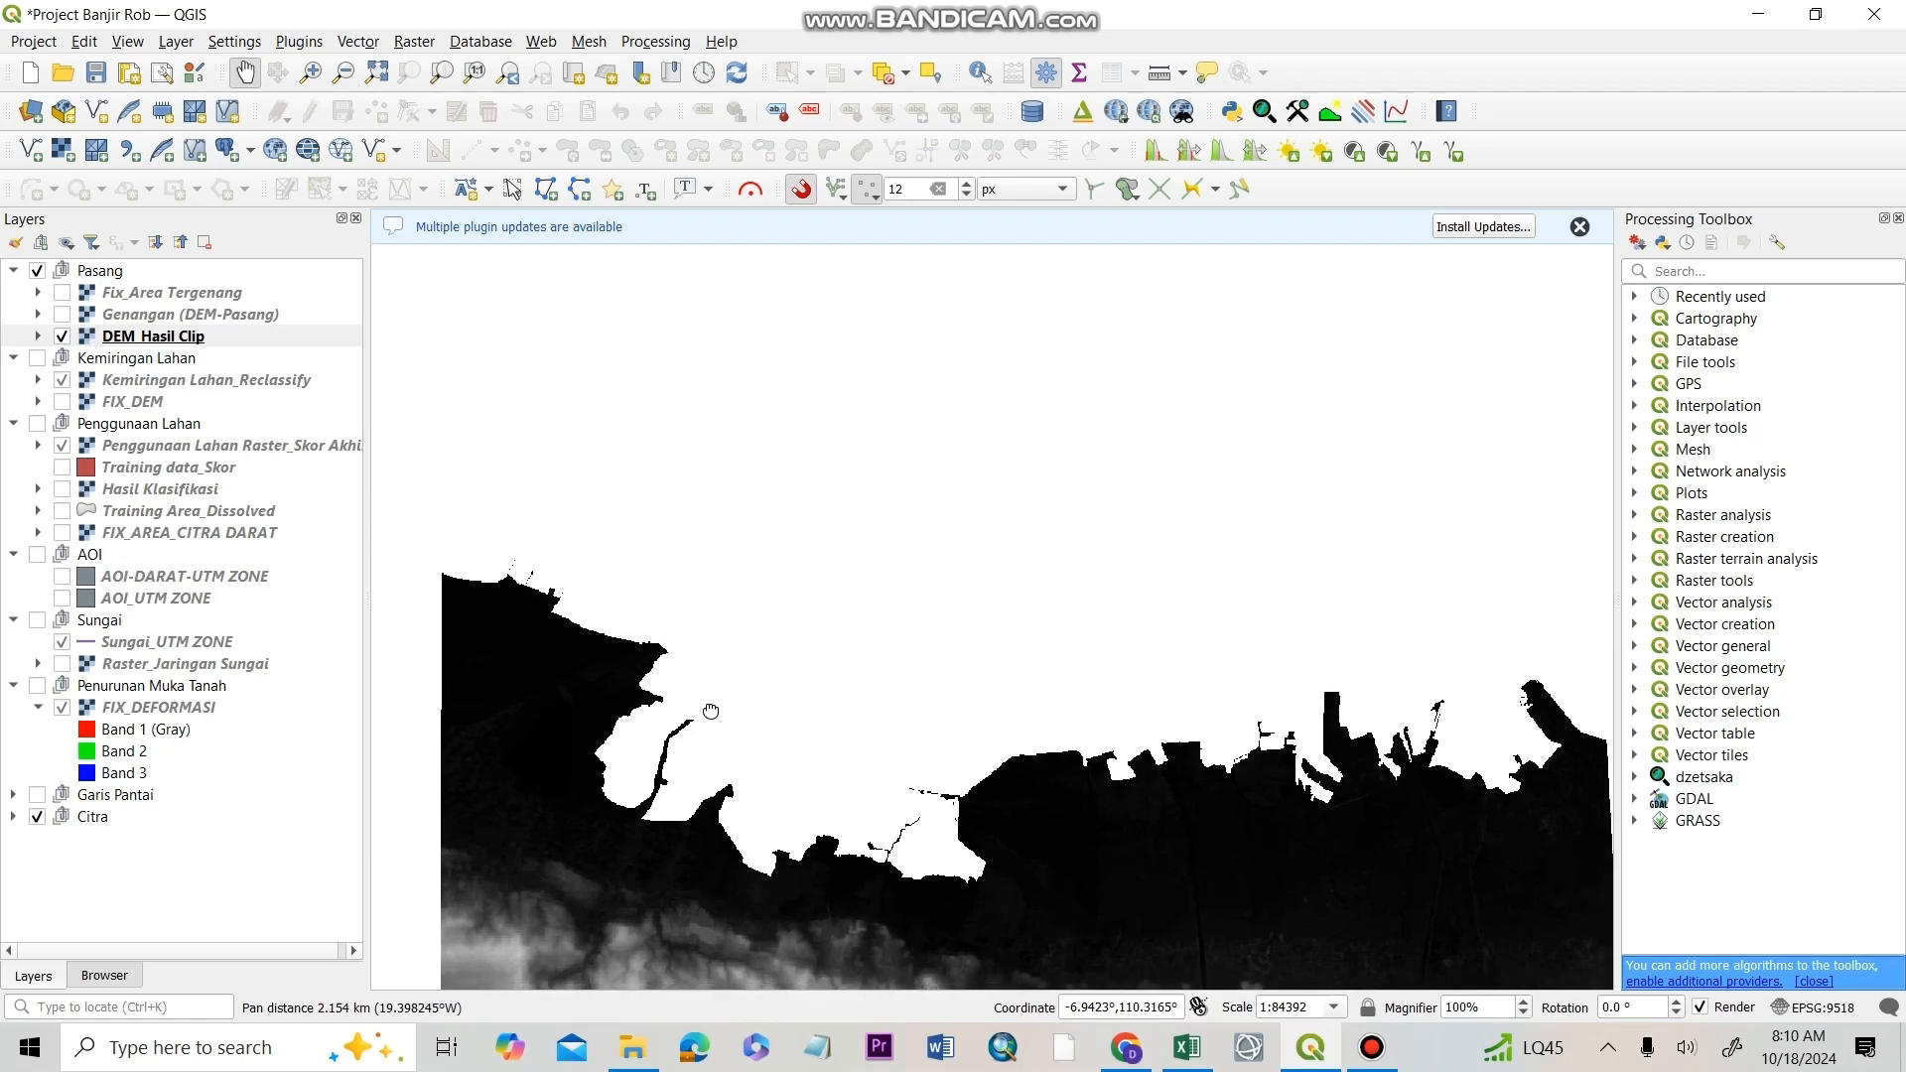
left_click(424, 45)
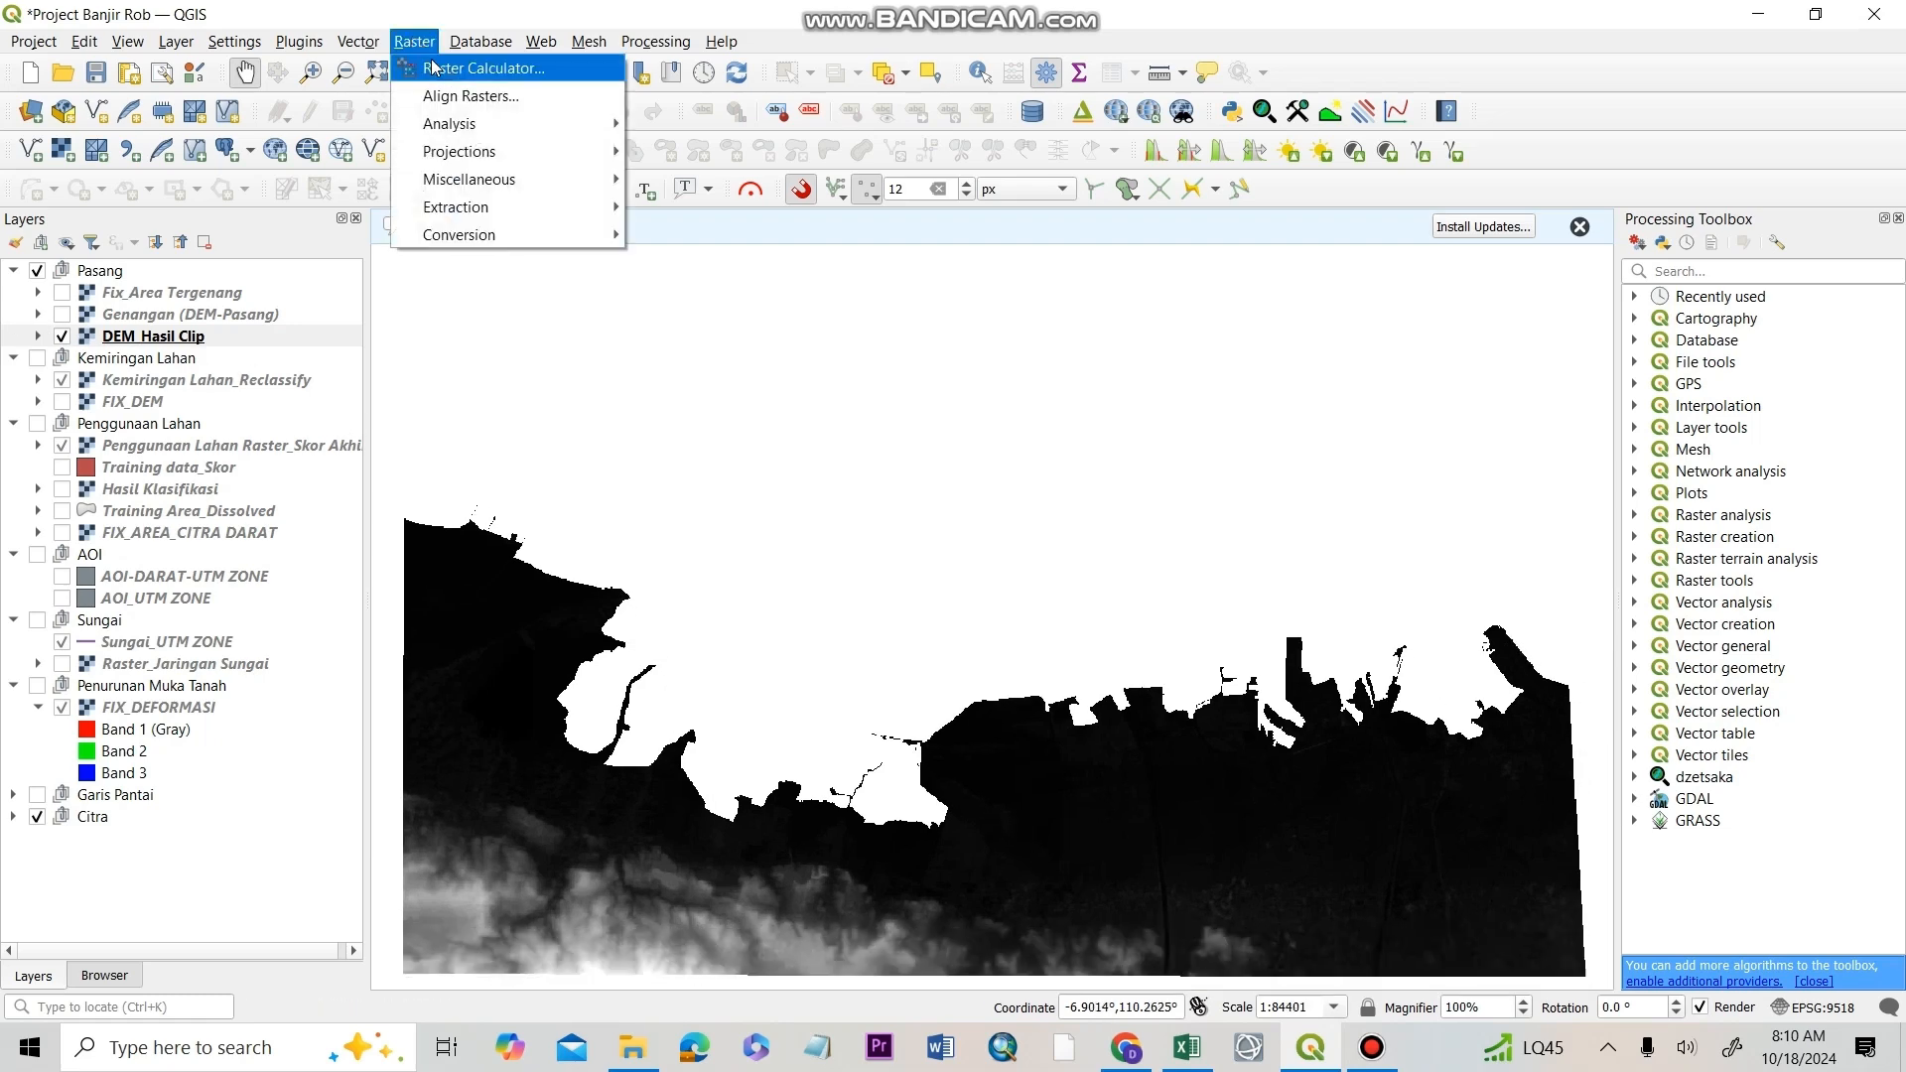
left_click(434, 68)
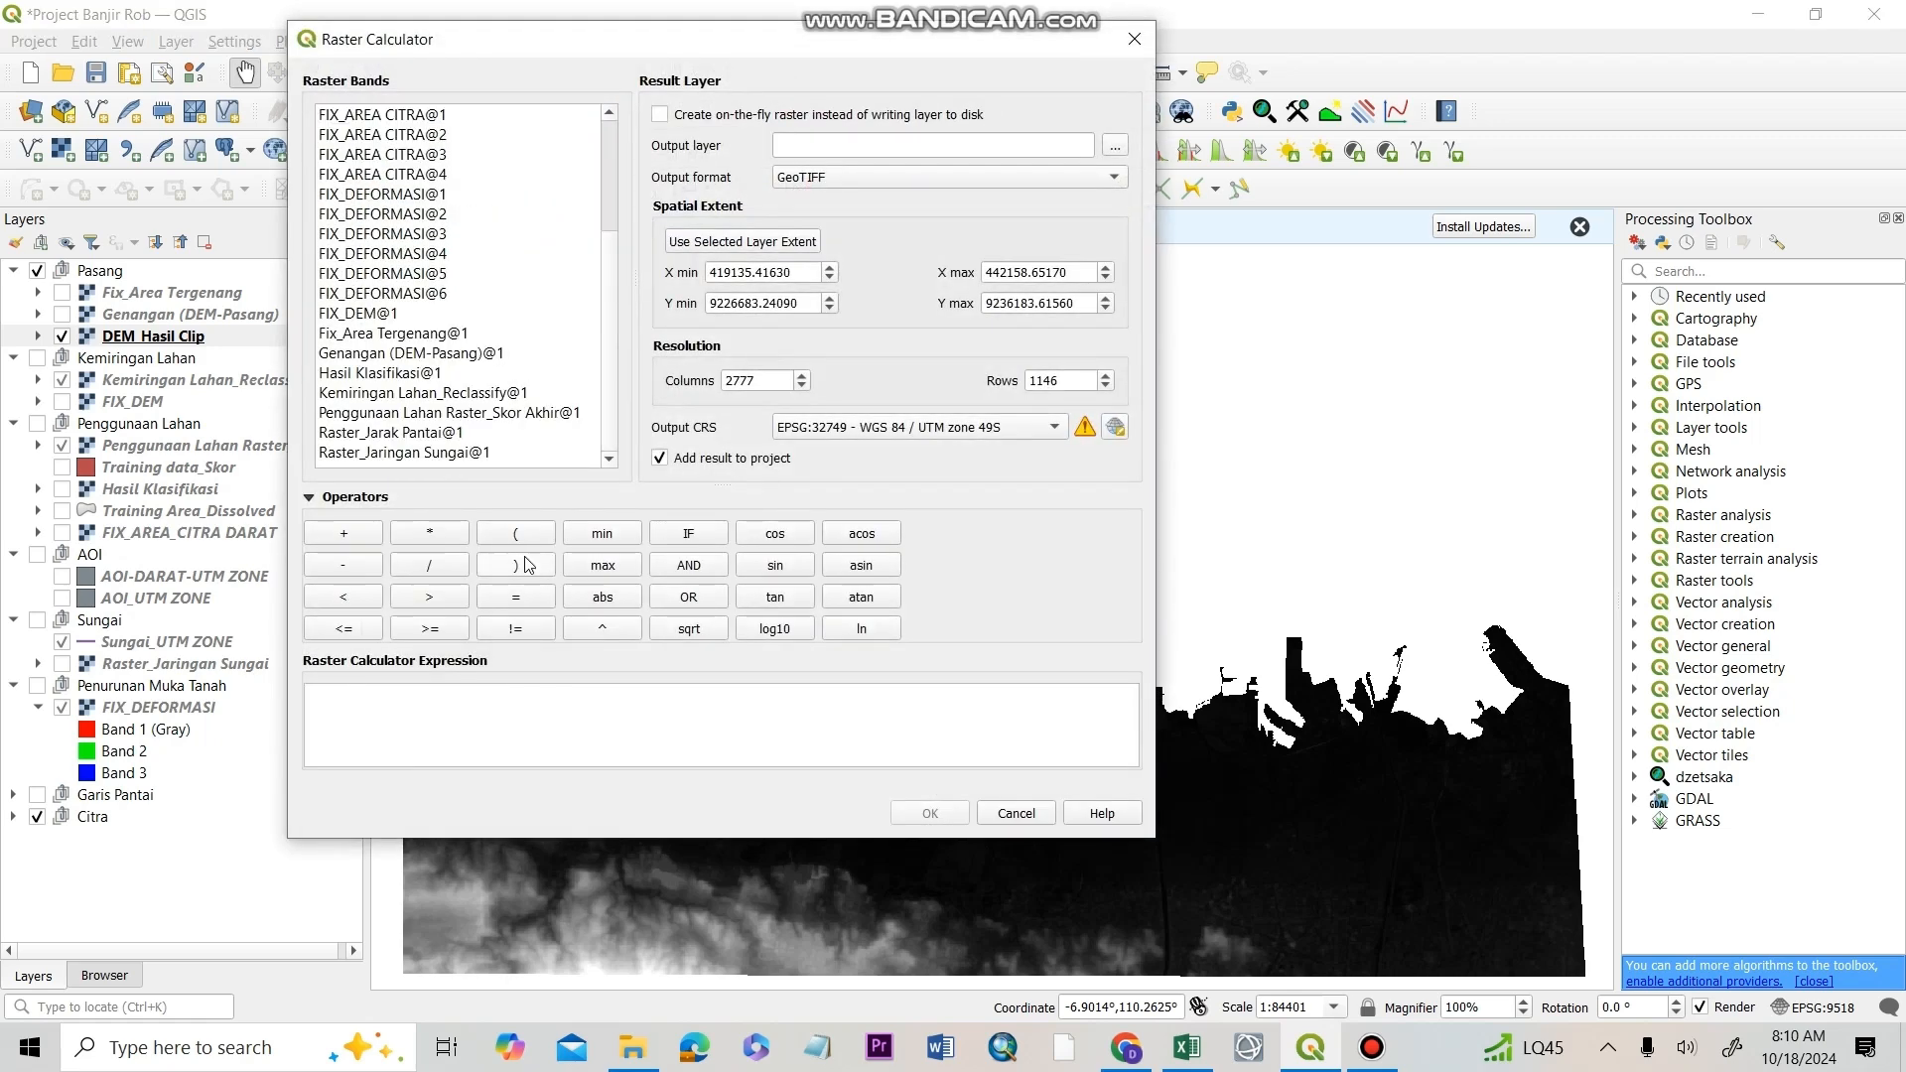
scroll(605, 399, "up", 3)
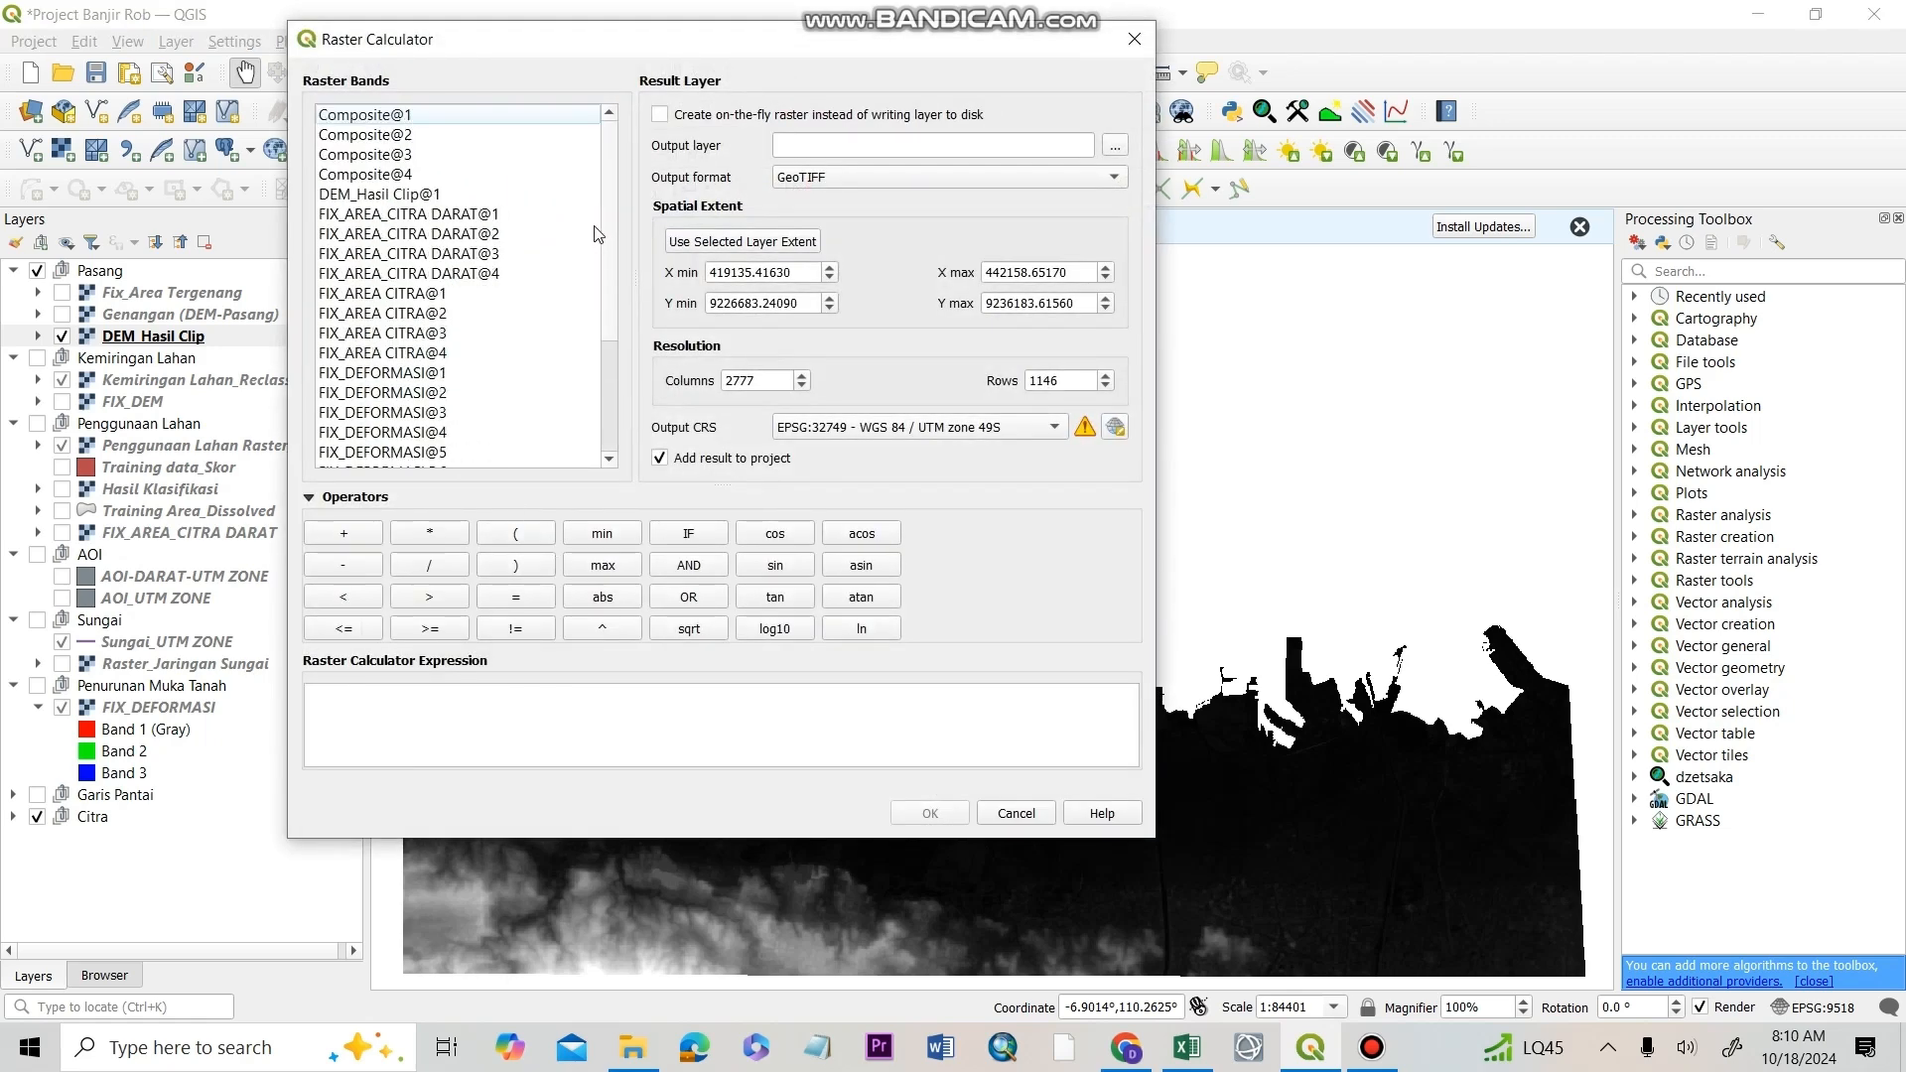
double_click(391, 198)
left_click(349, 567)
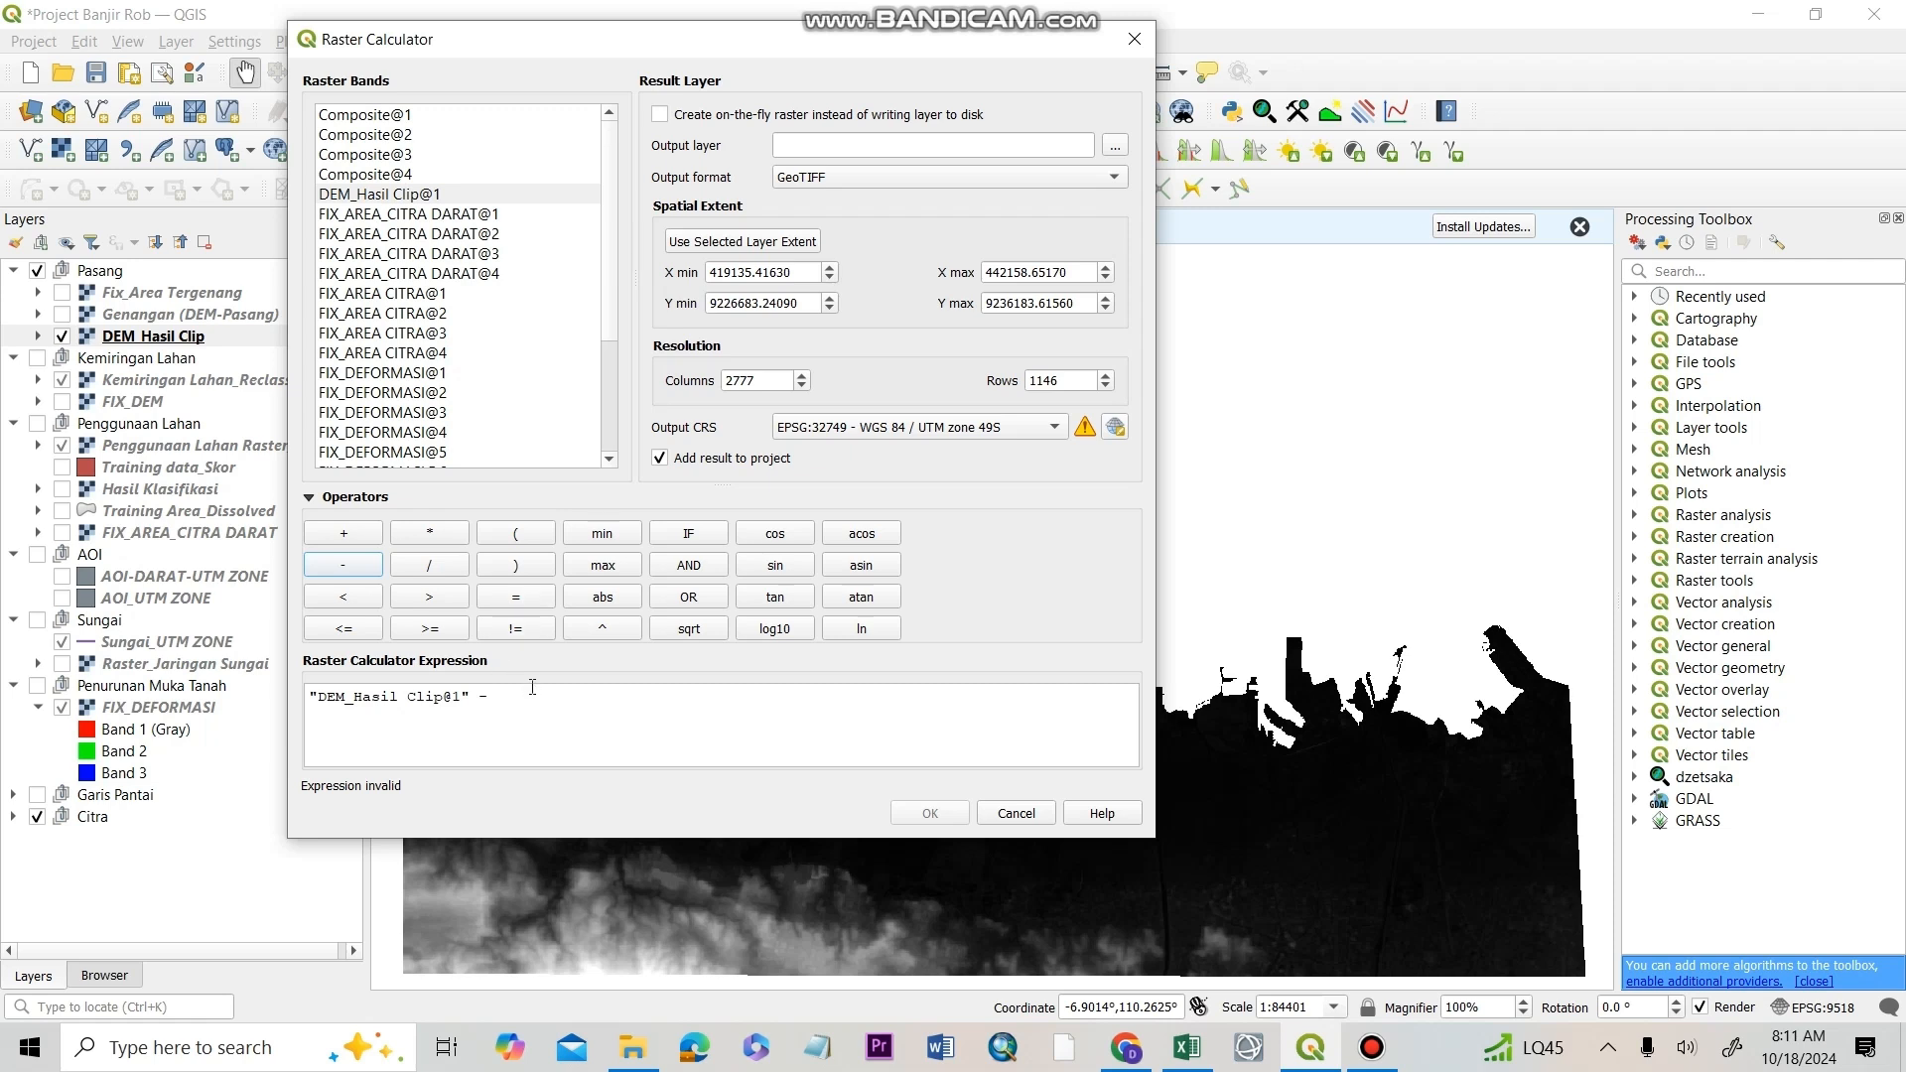
type("0.505")
- Name the output raster Genangan in the Pasang surut folder and run the calculation
left_click(1115, 145)
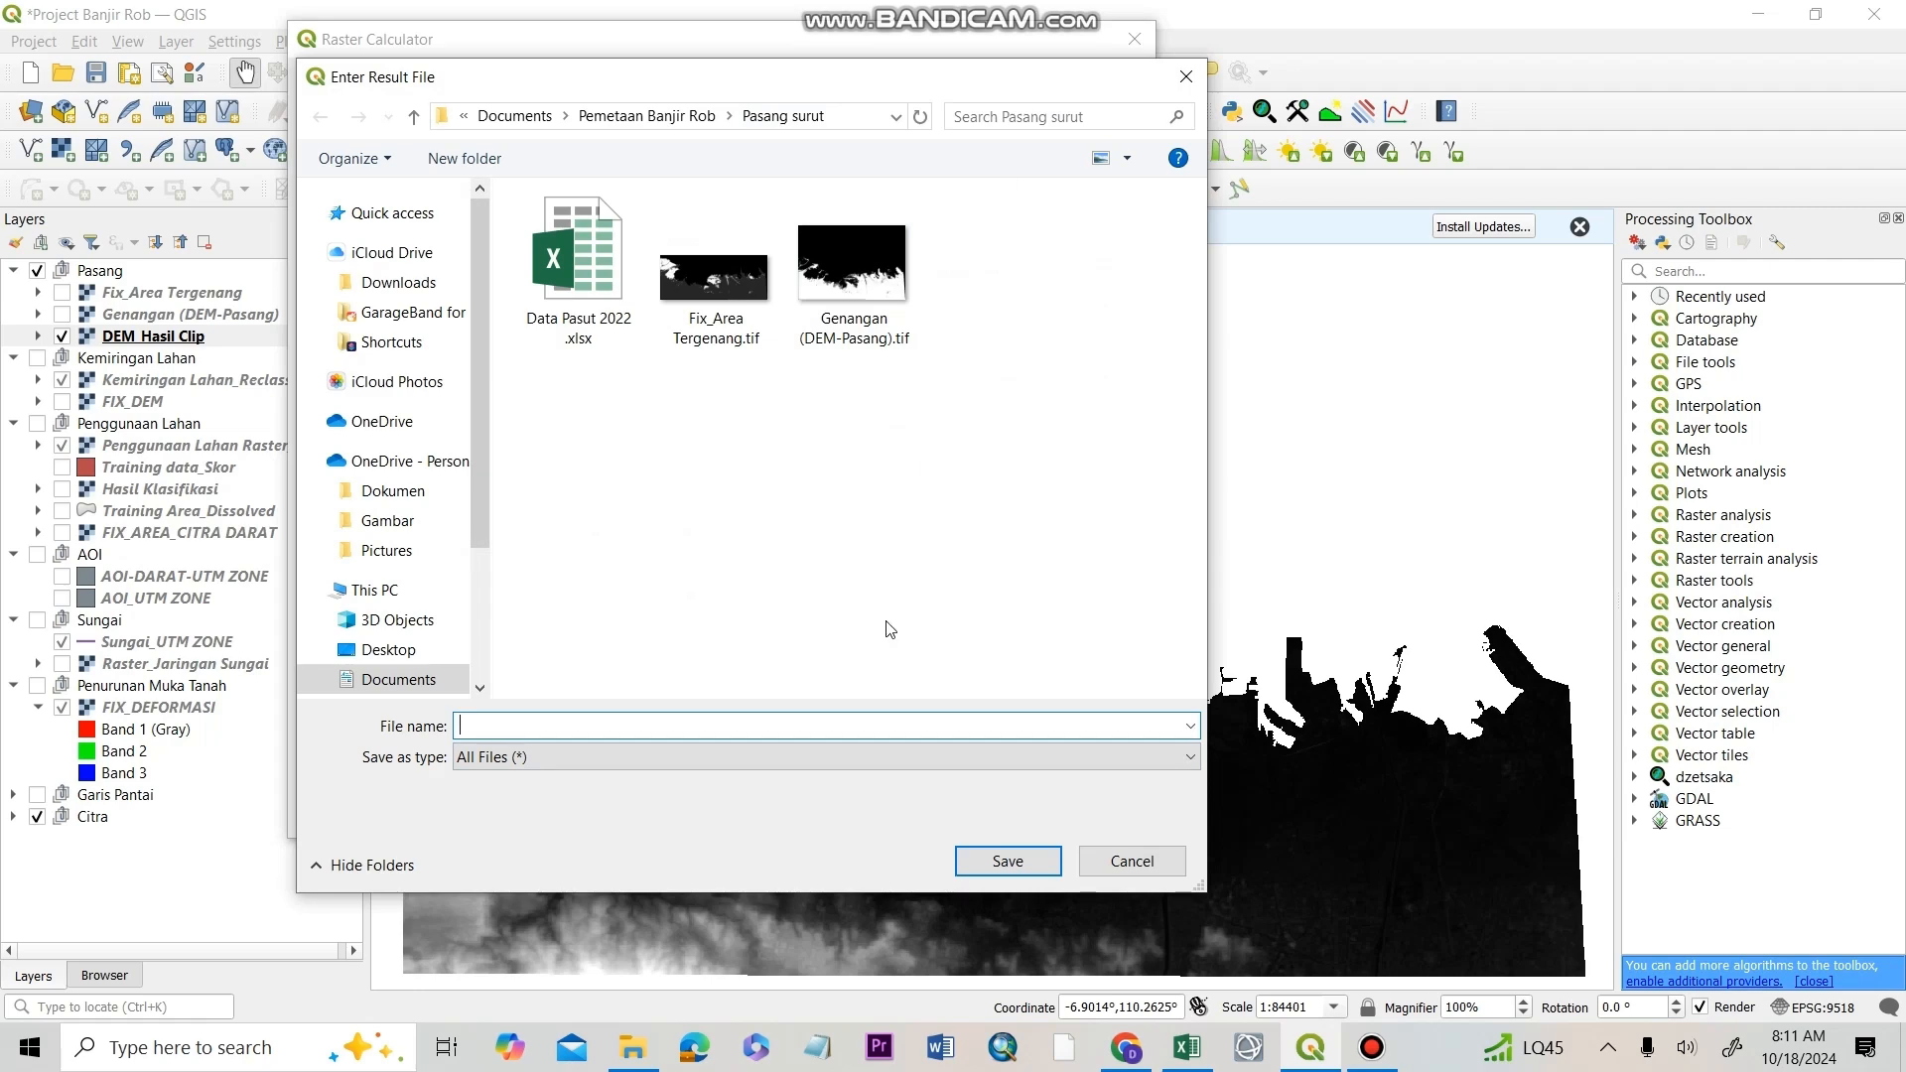
type("Genangan")
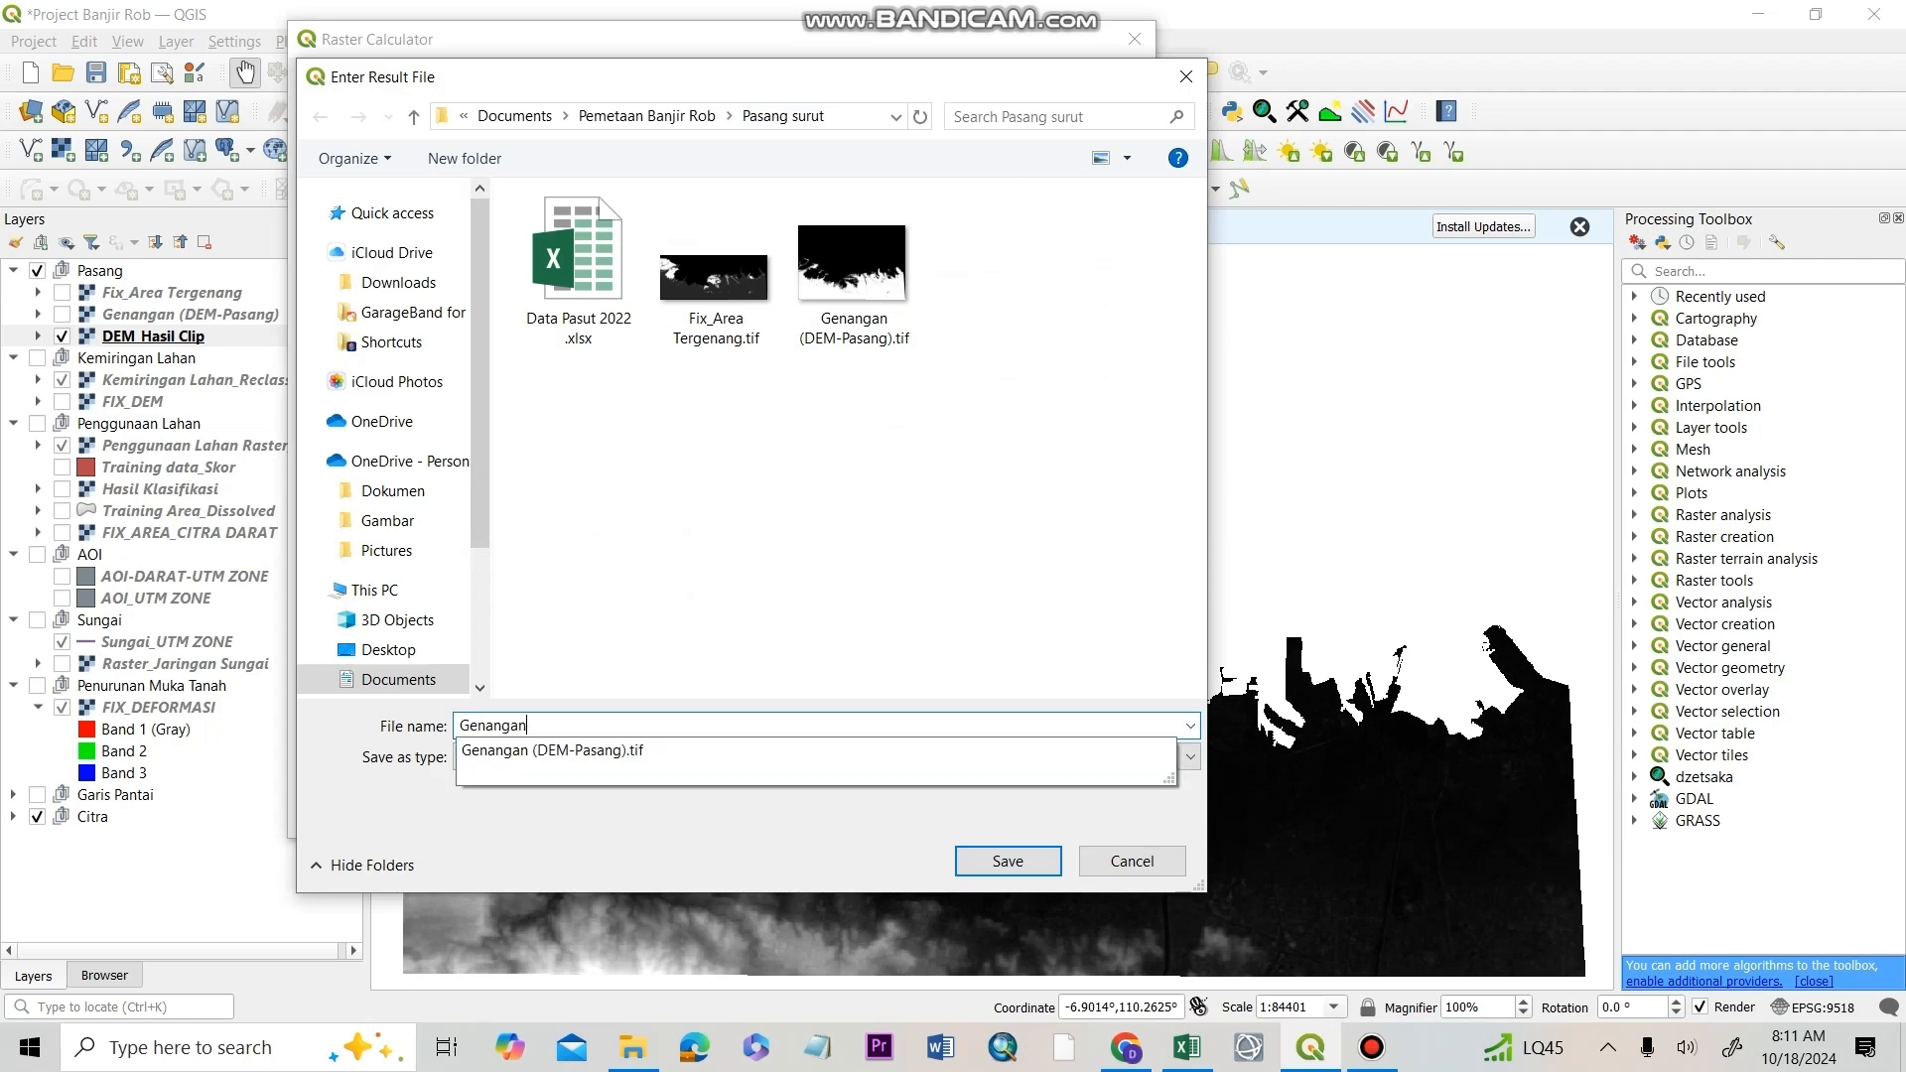
key("Return")
left_click(930, 816)
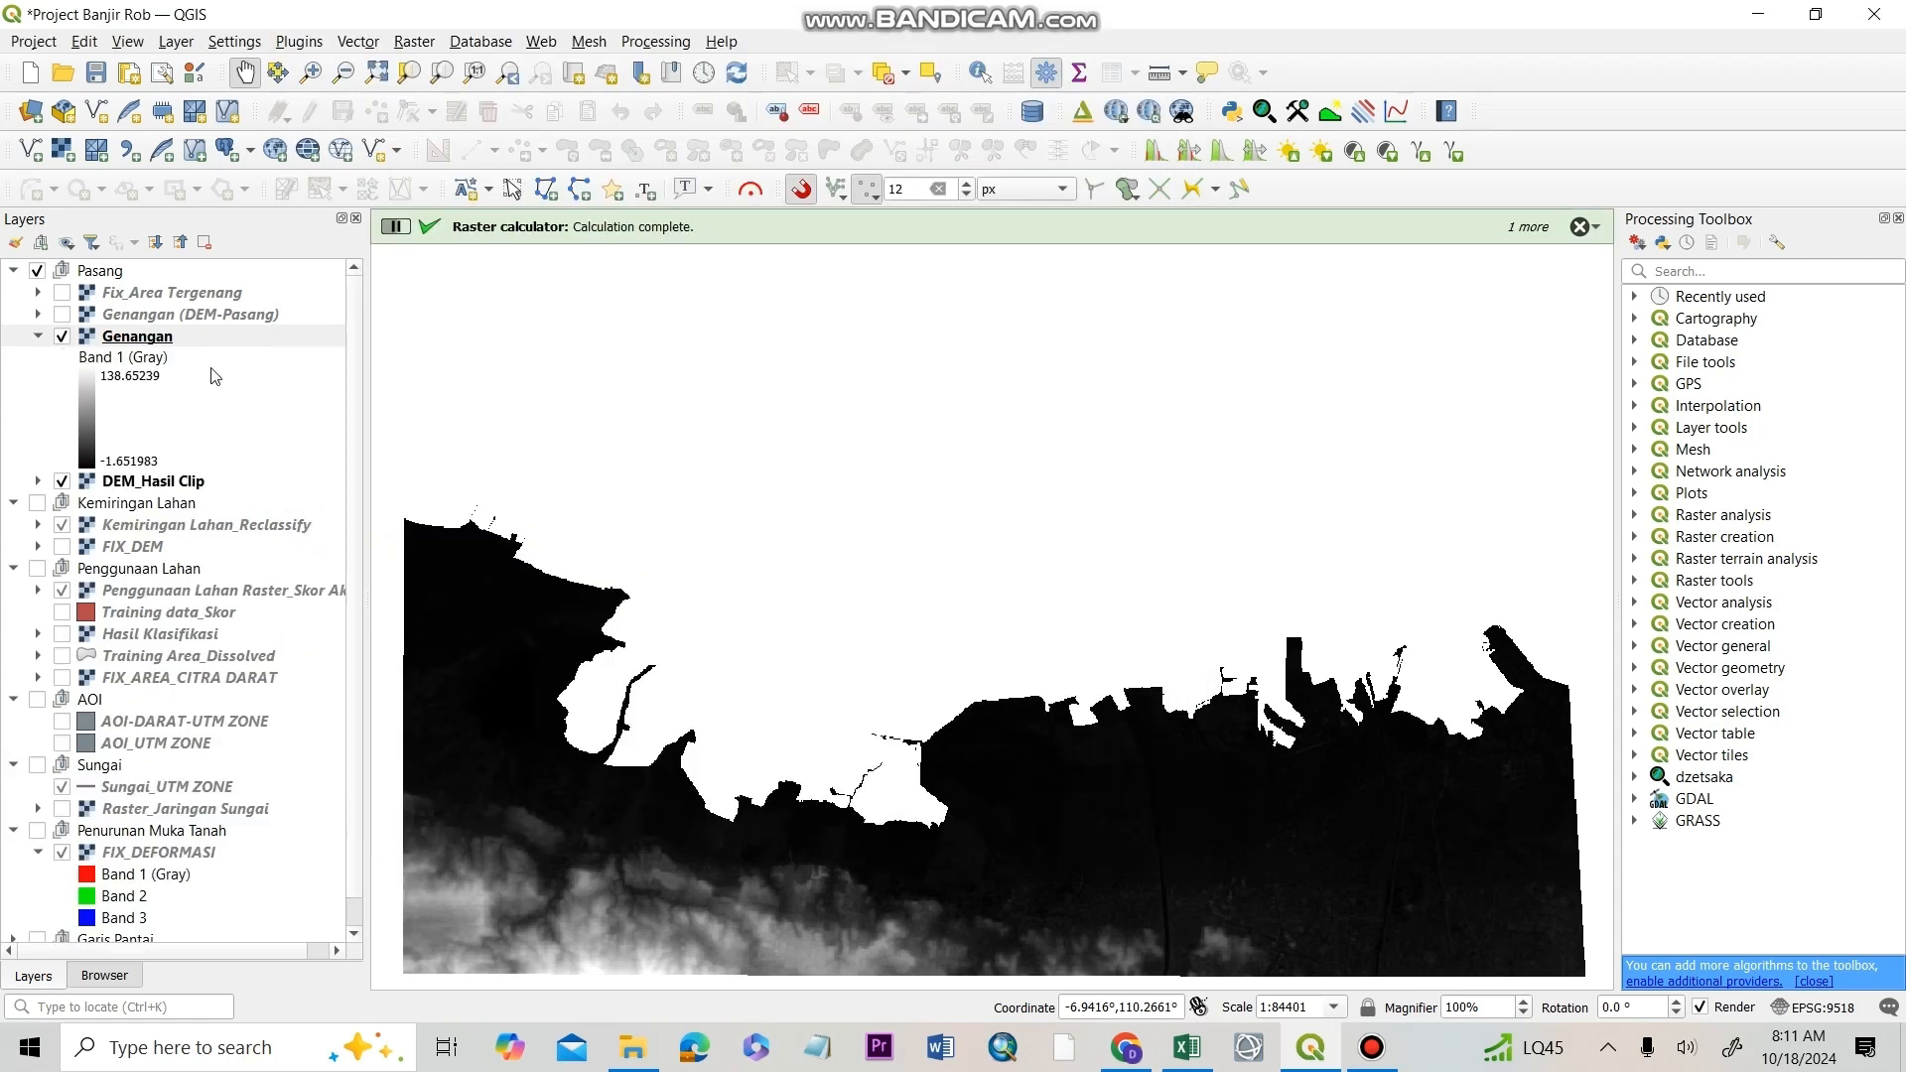
left_click(40, 482)
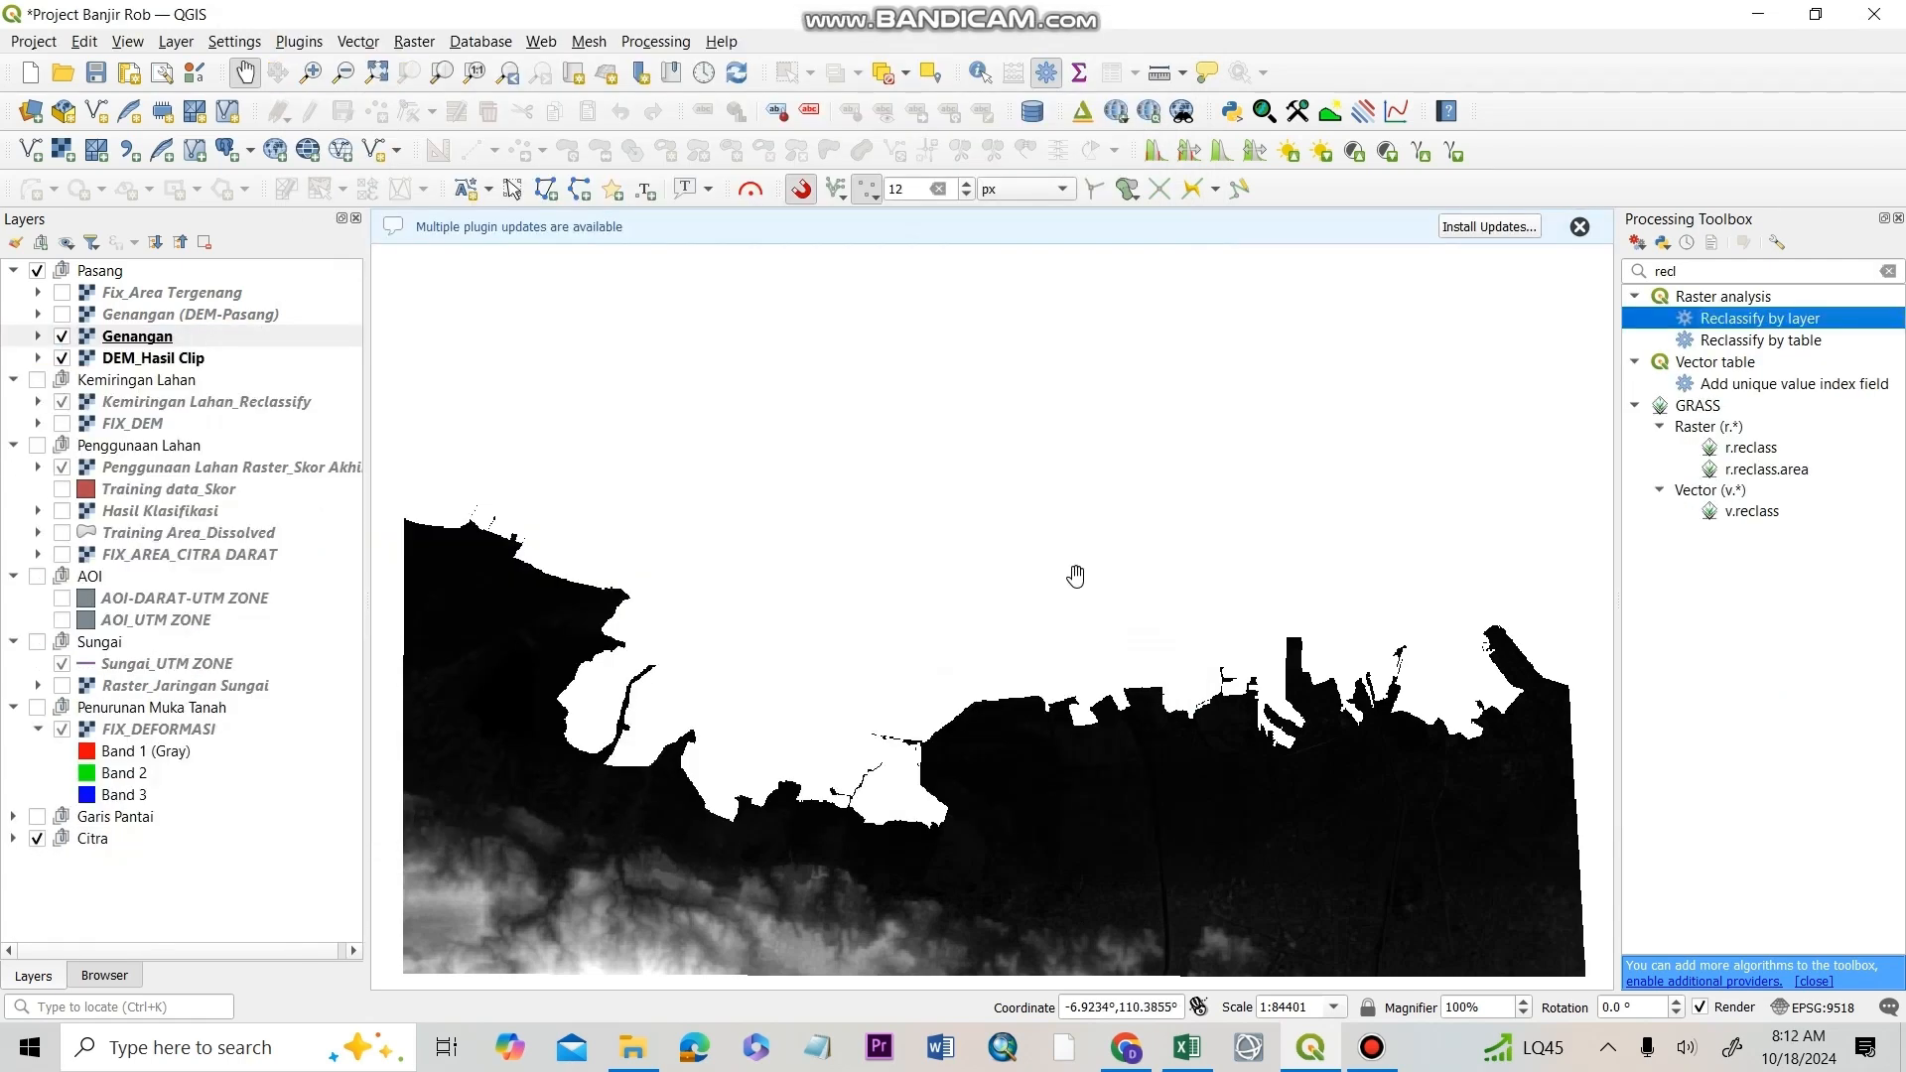
- Start Reclassify by table on the Genangan raster and add two rows to its reclassification table
left_click(1744, 347)
double_click(1745, 347)
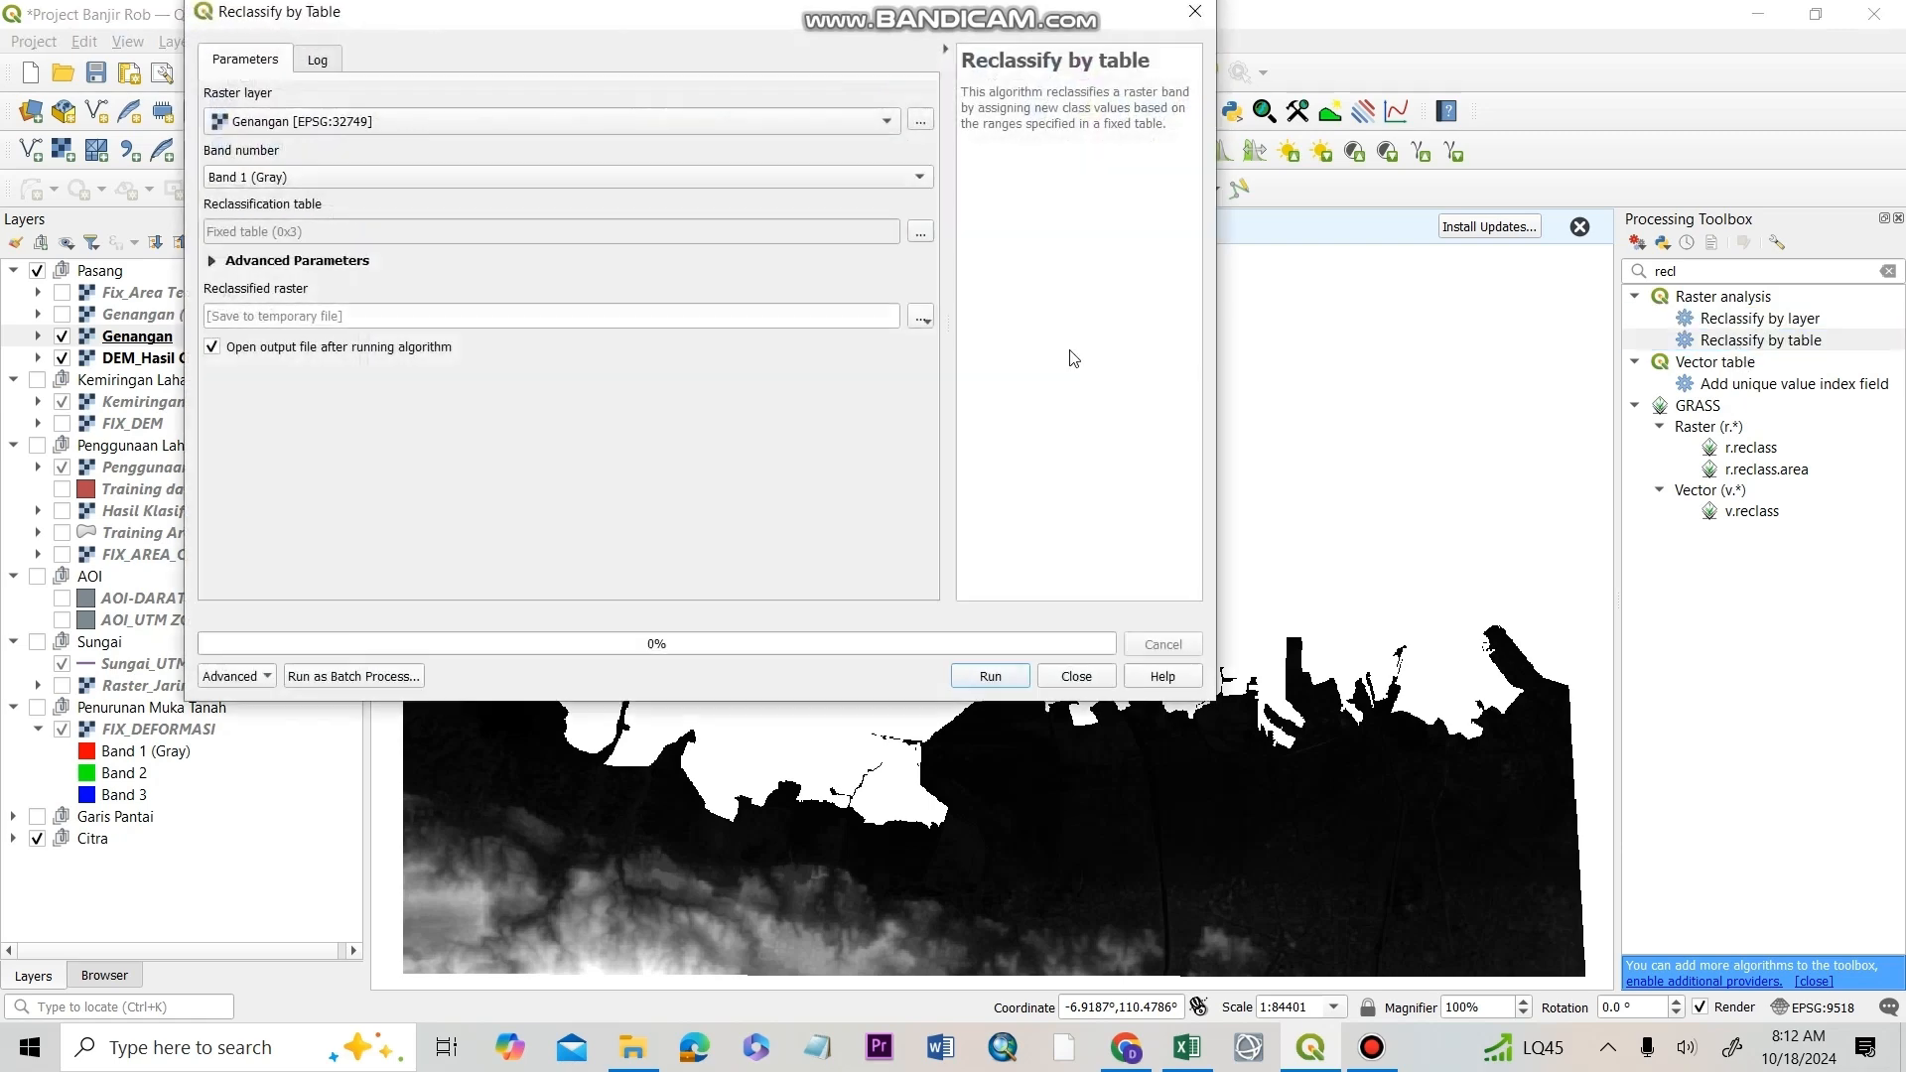
left_click(920, 237)
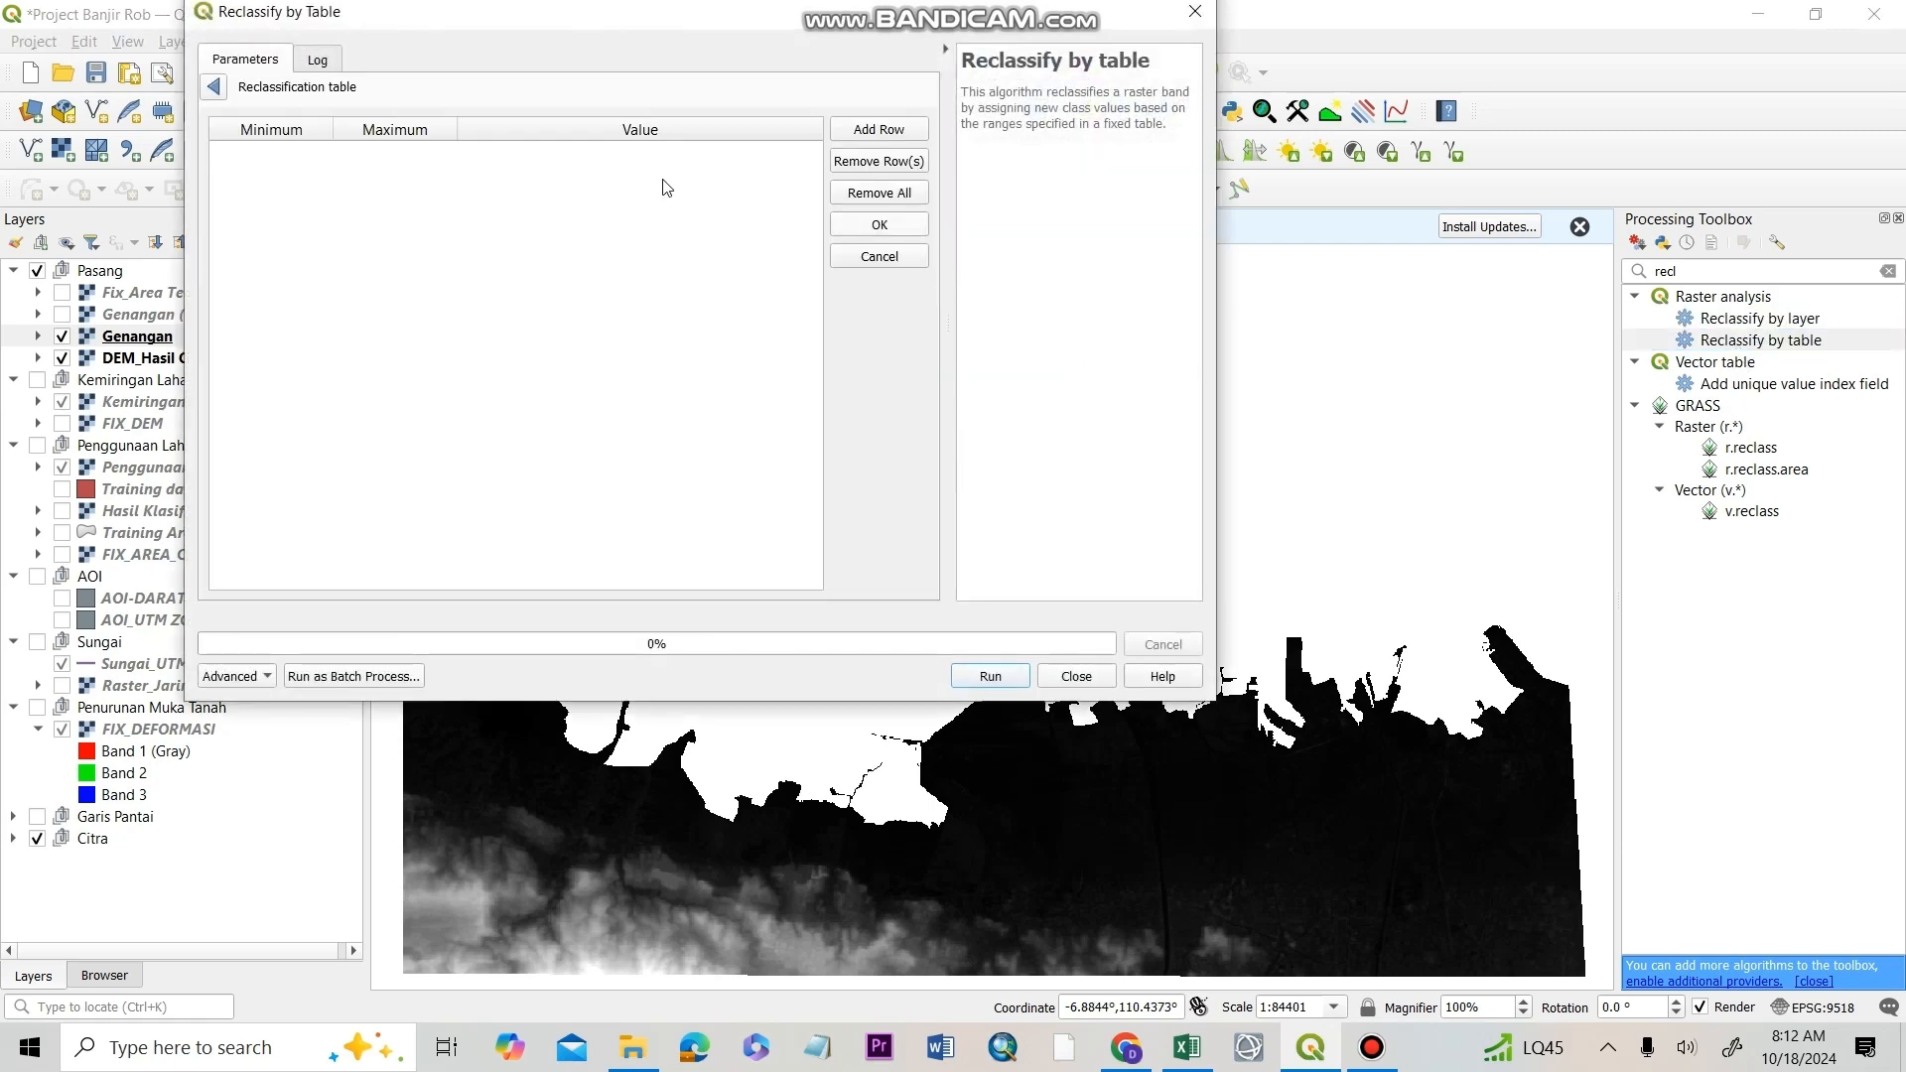
left_click(874, 131)
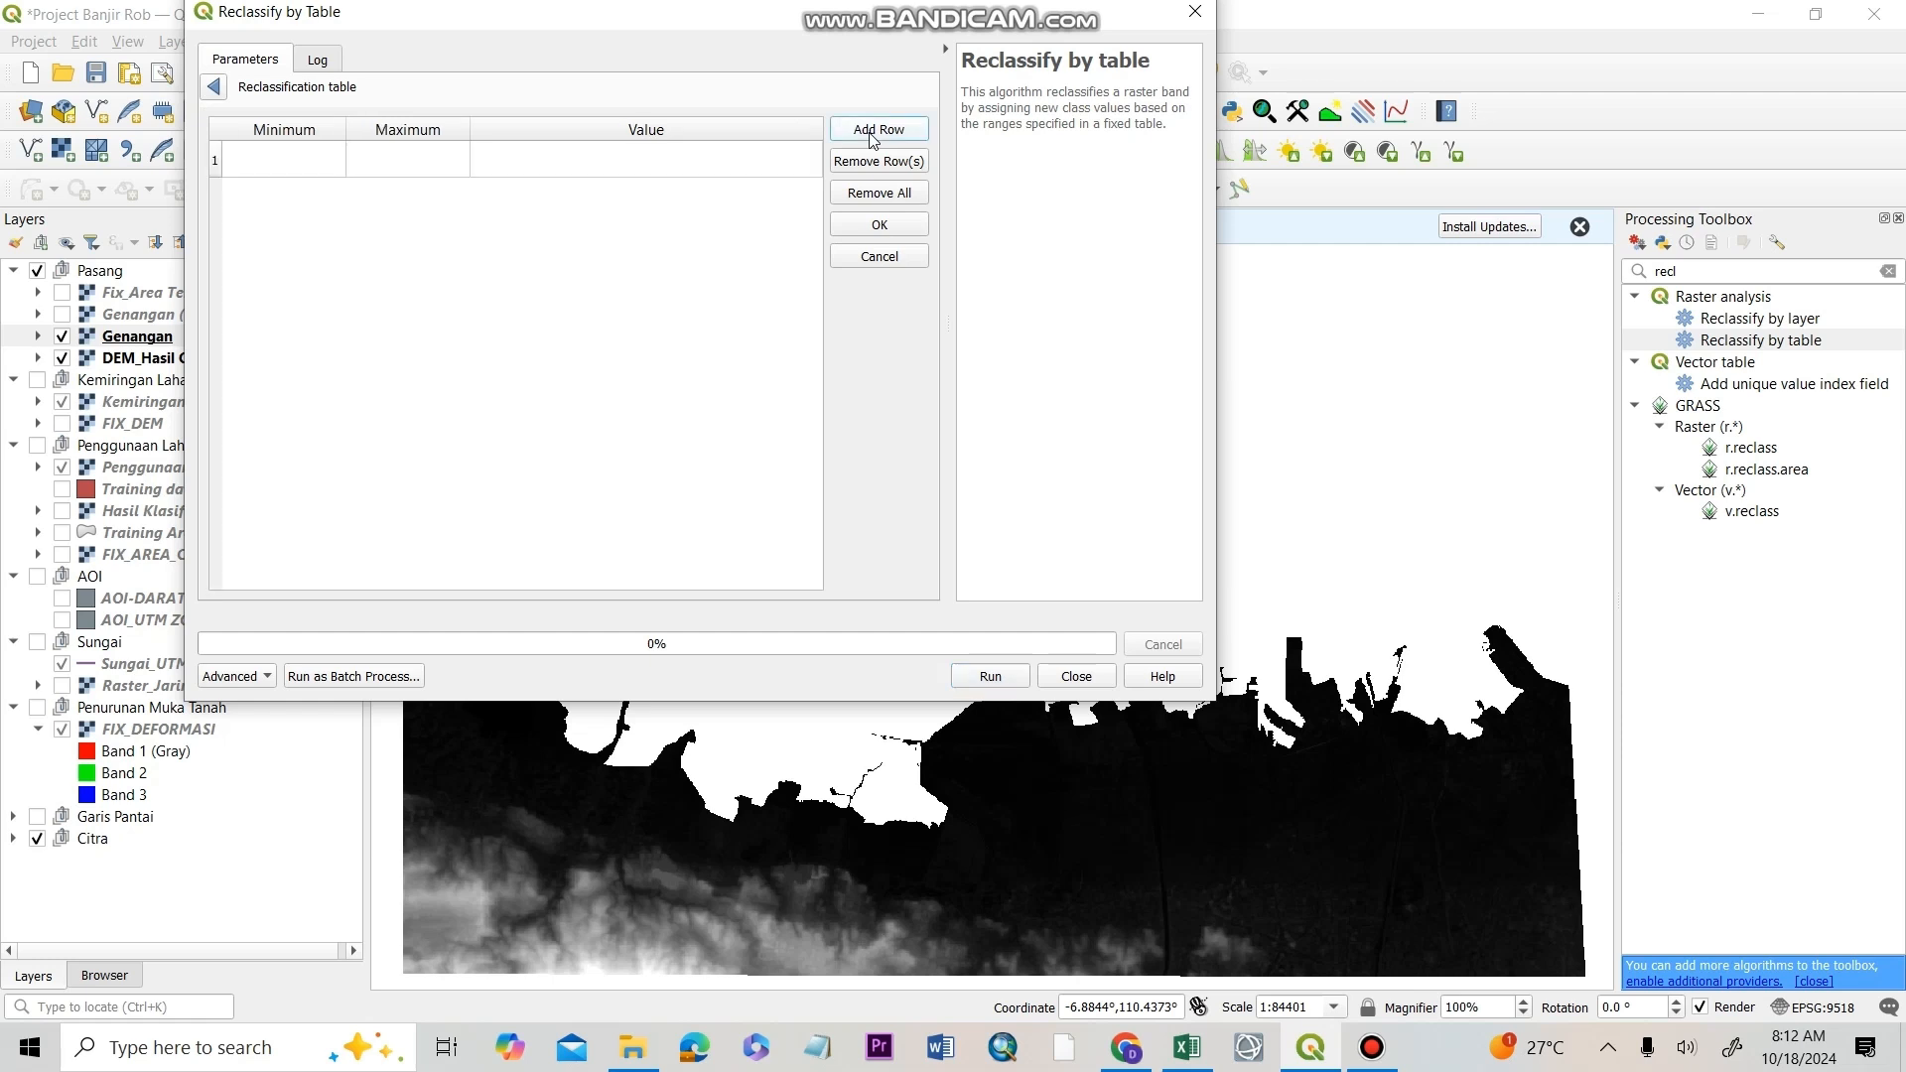
left_click(873, 131)
left_click(217, 159)
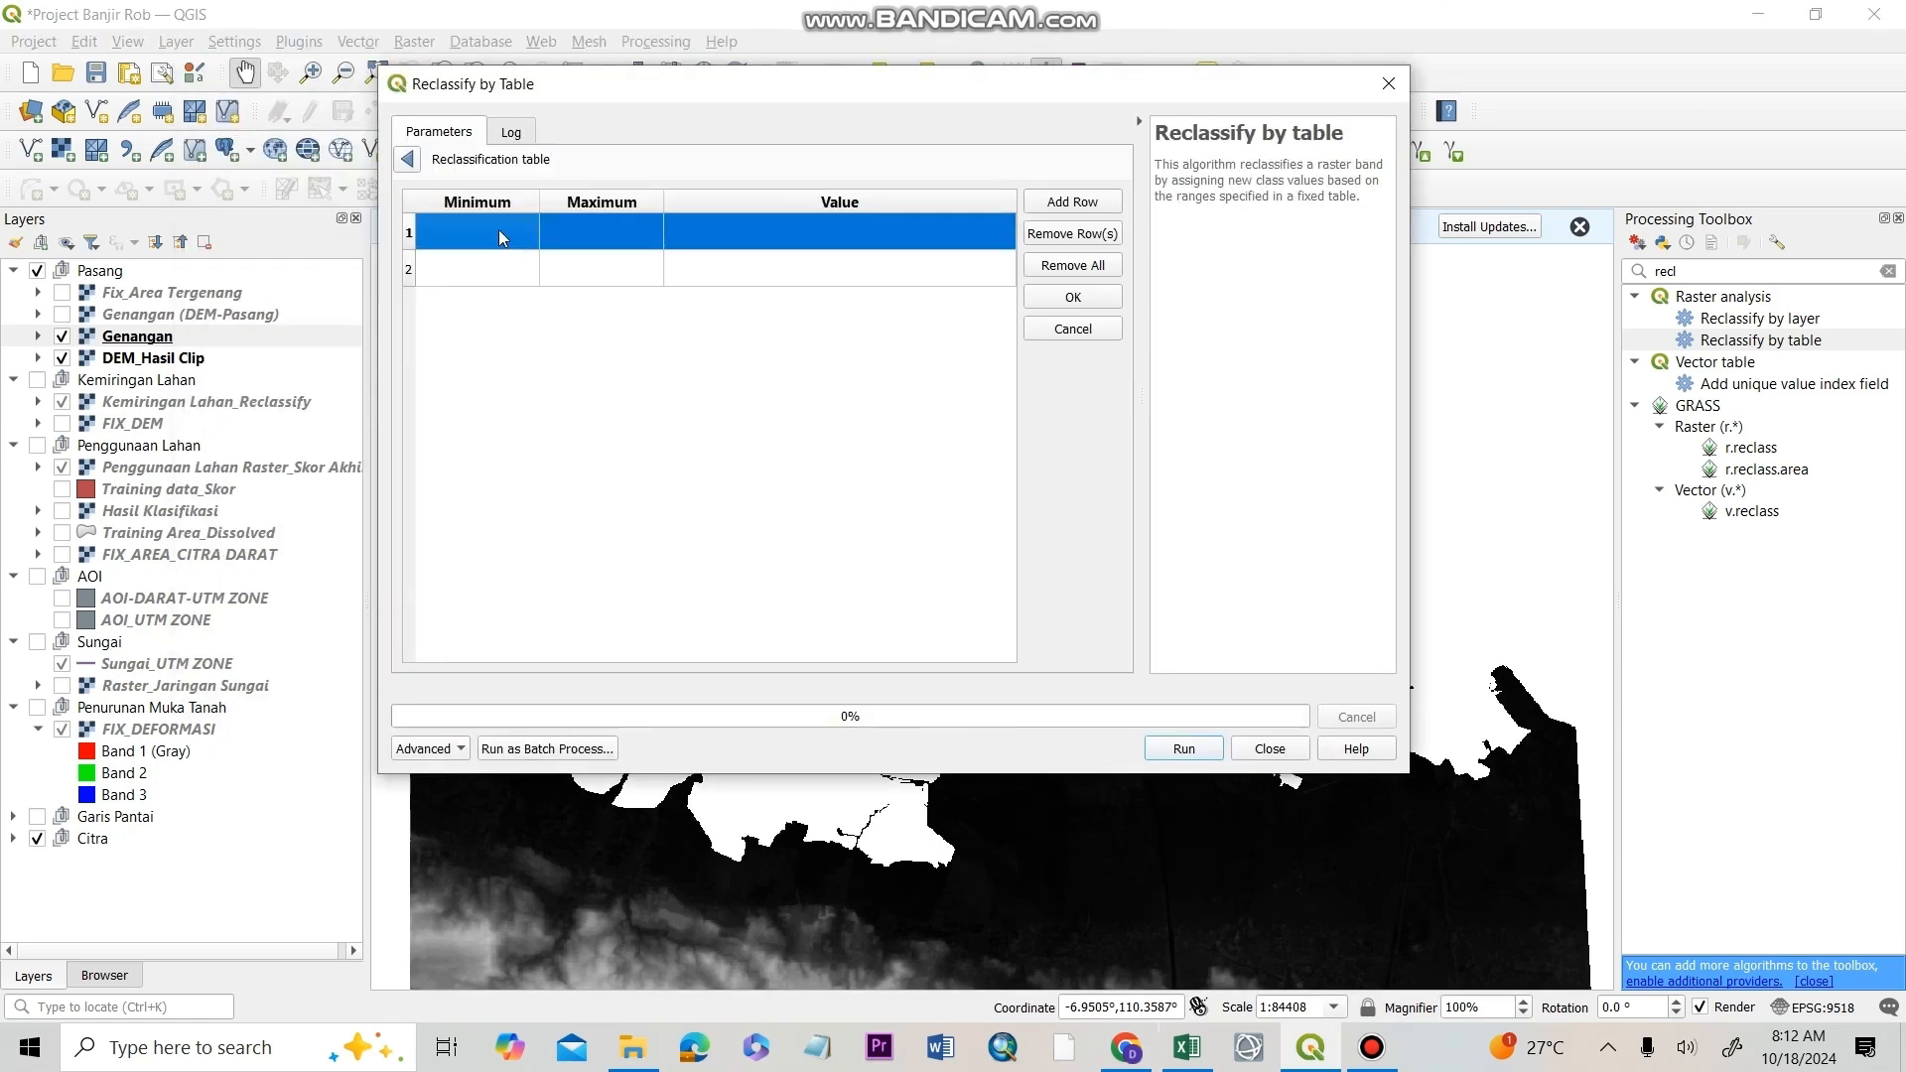
- Check the Genangan value range and set the first class to minimum -3, maximum 0 and value 1
left_click(38, 337)
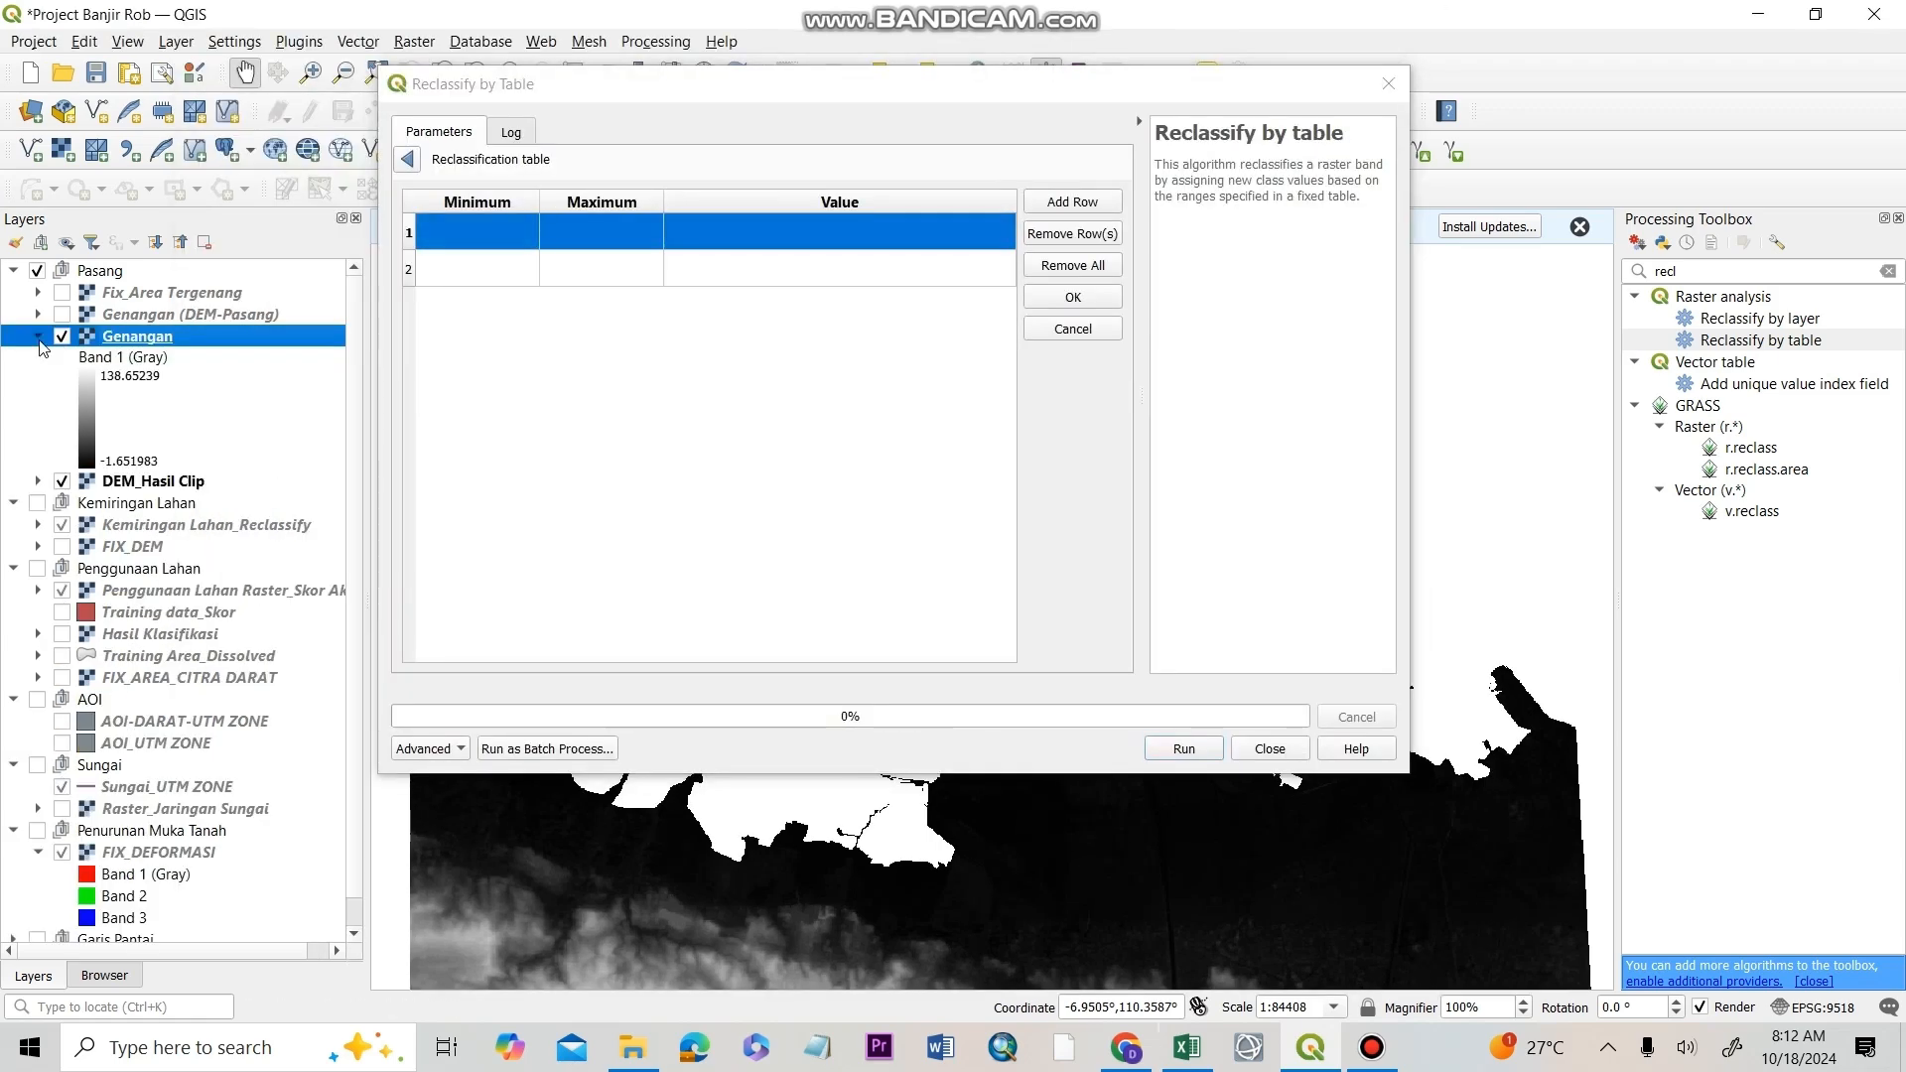
left_click(438, 249)
double_click(436, 242)
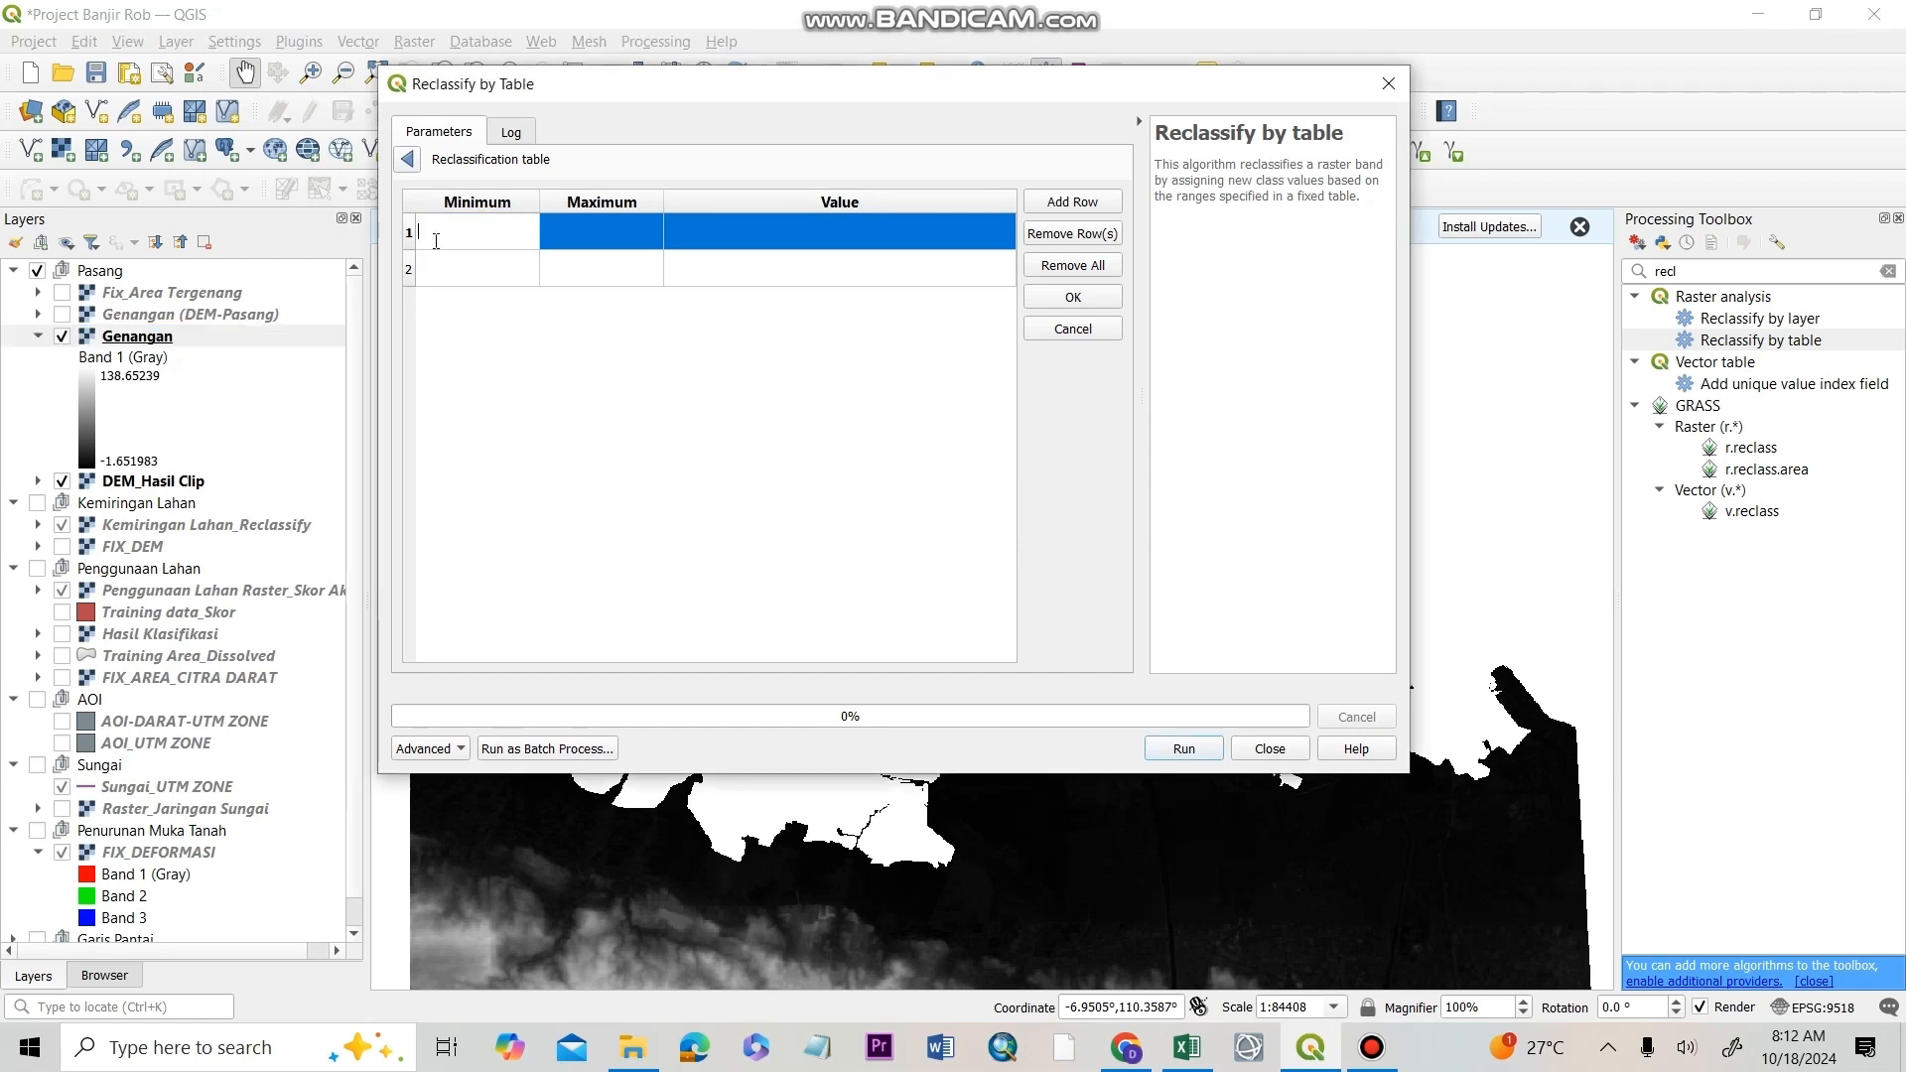
double_click(622, 246)
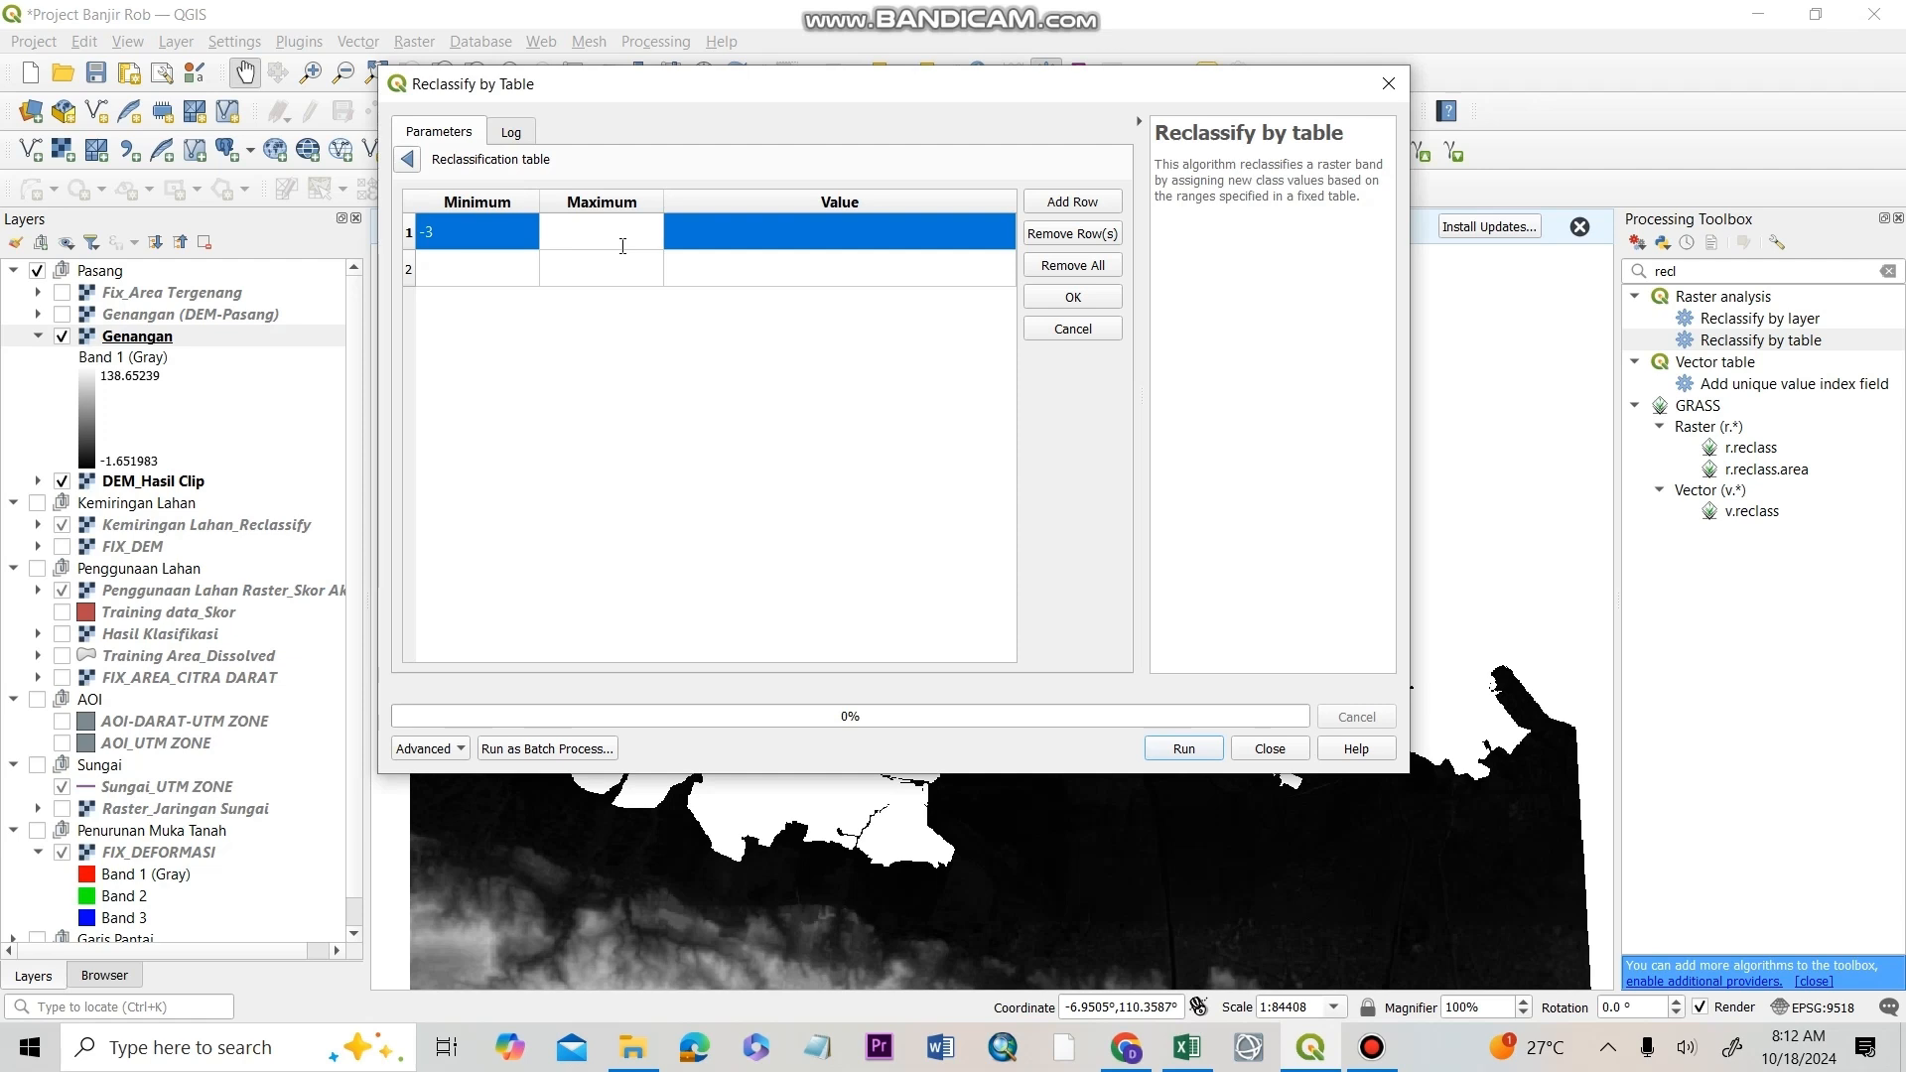
type("0")
double_click(722, 245)
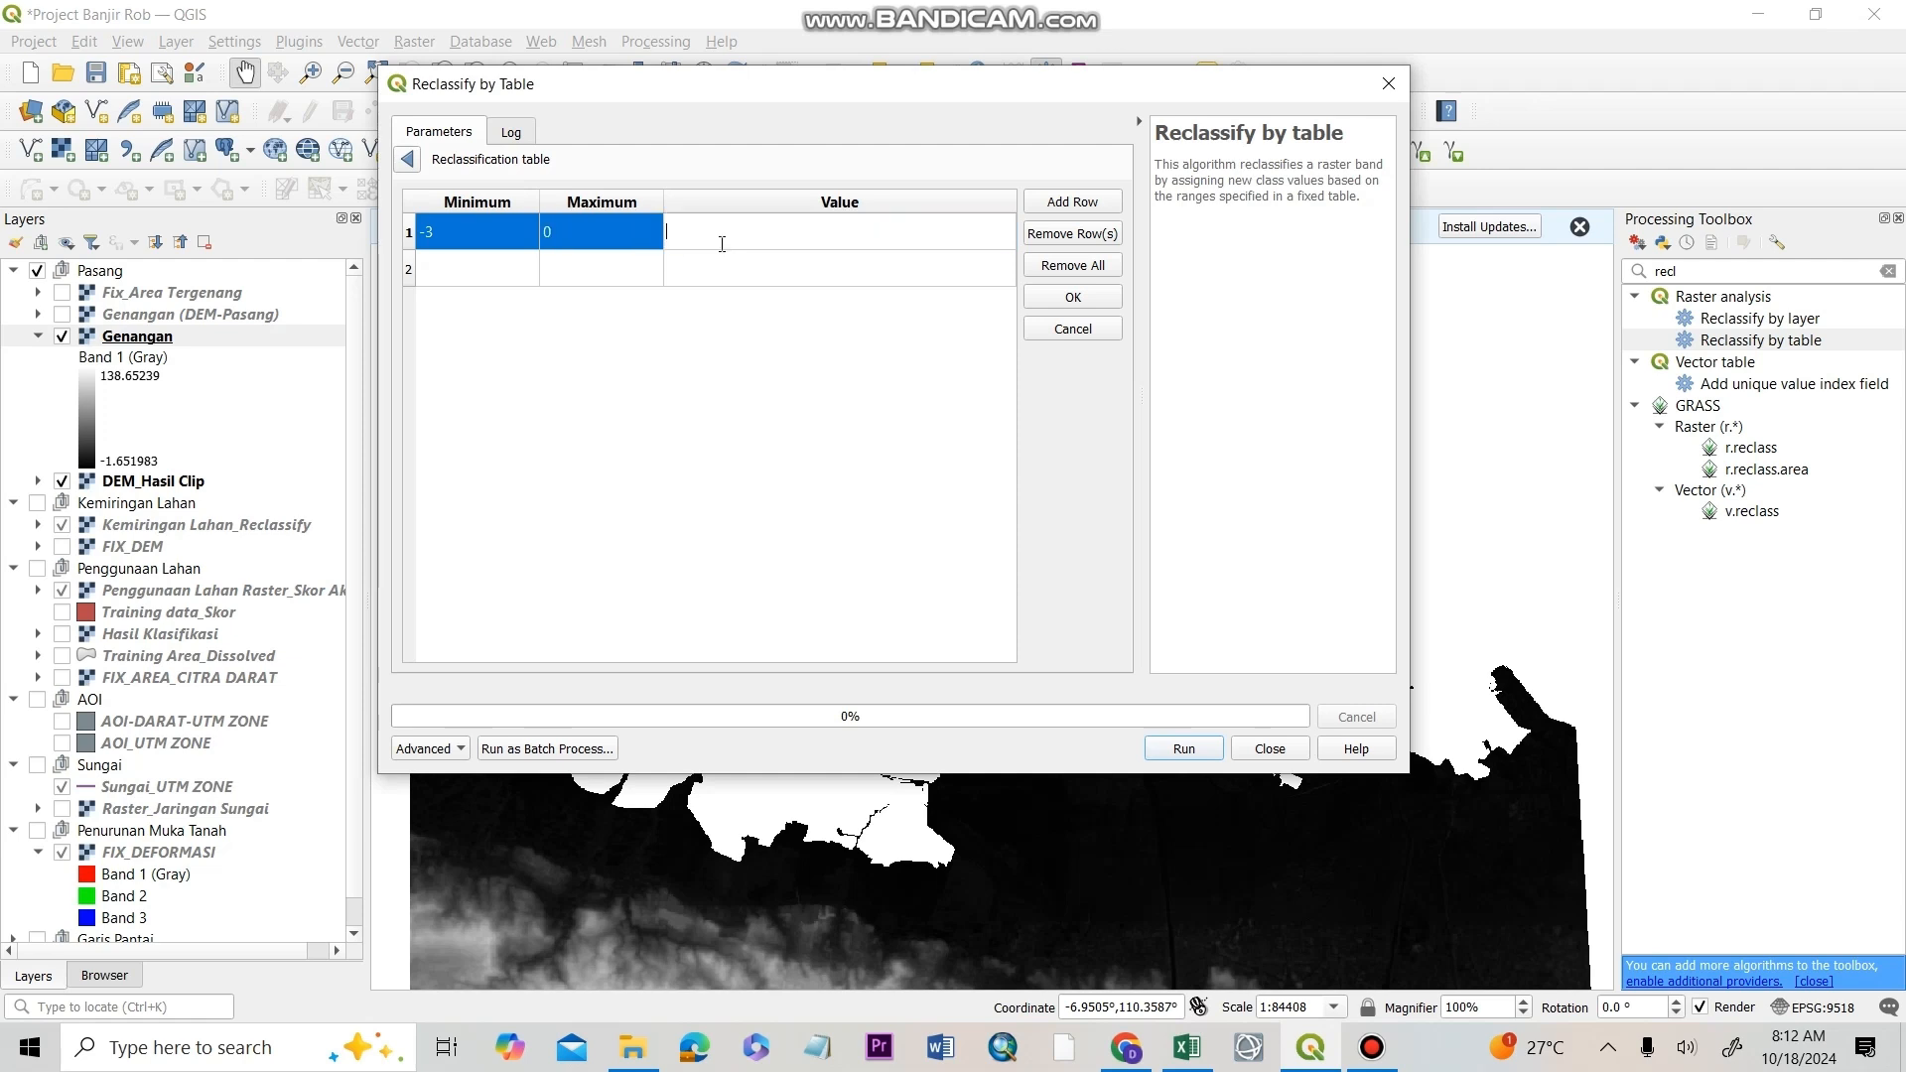
- Set the second class to minimum 0, maximum 170 and value 2
double_click(478, 281)
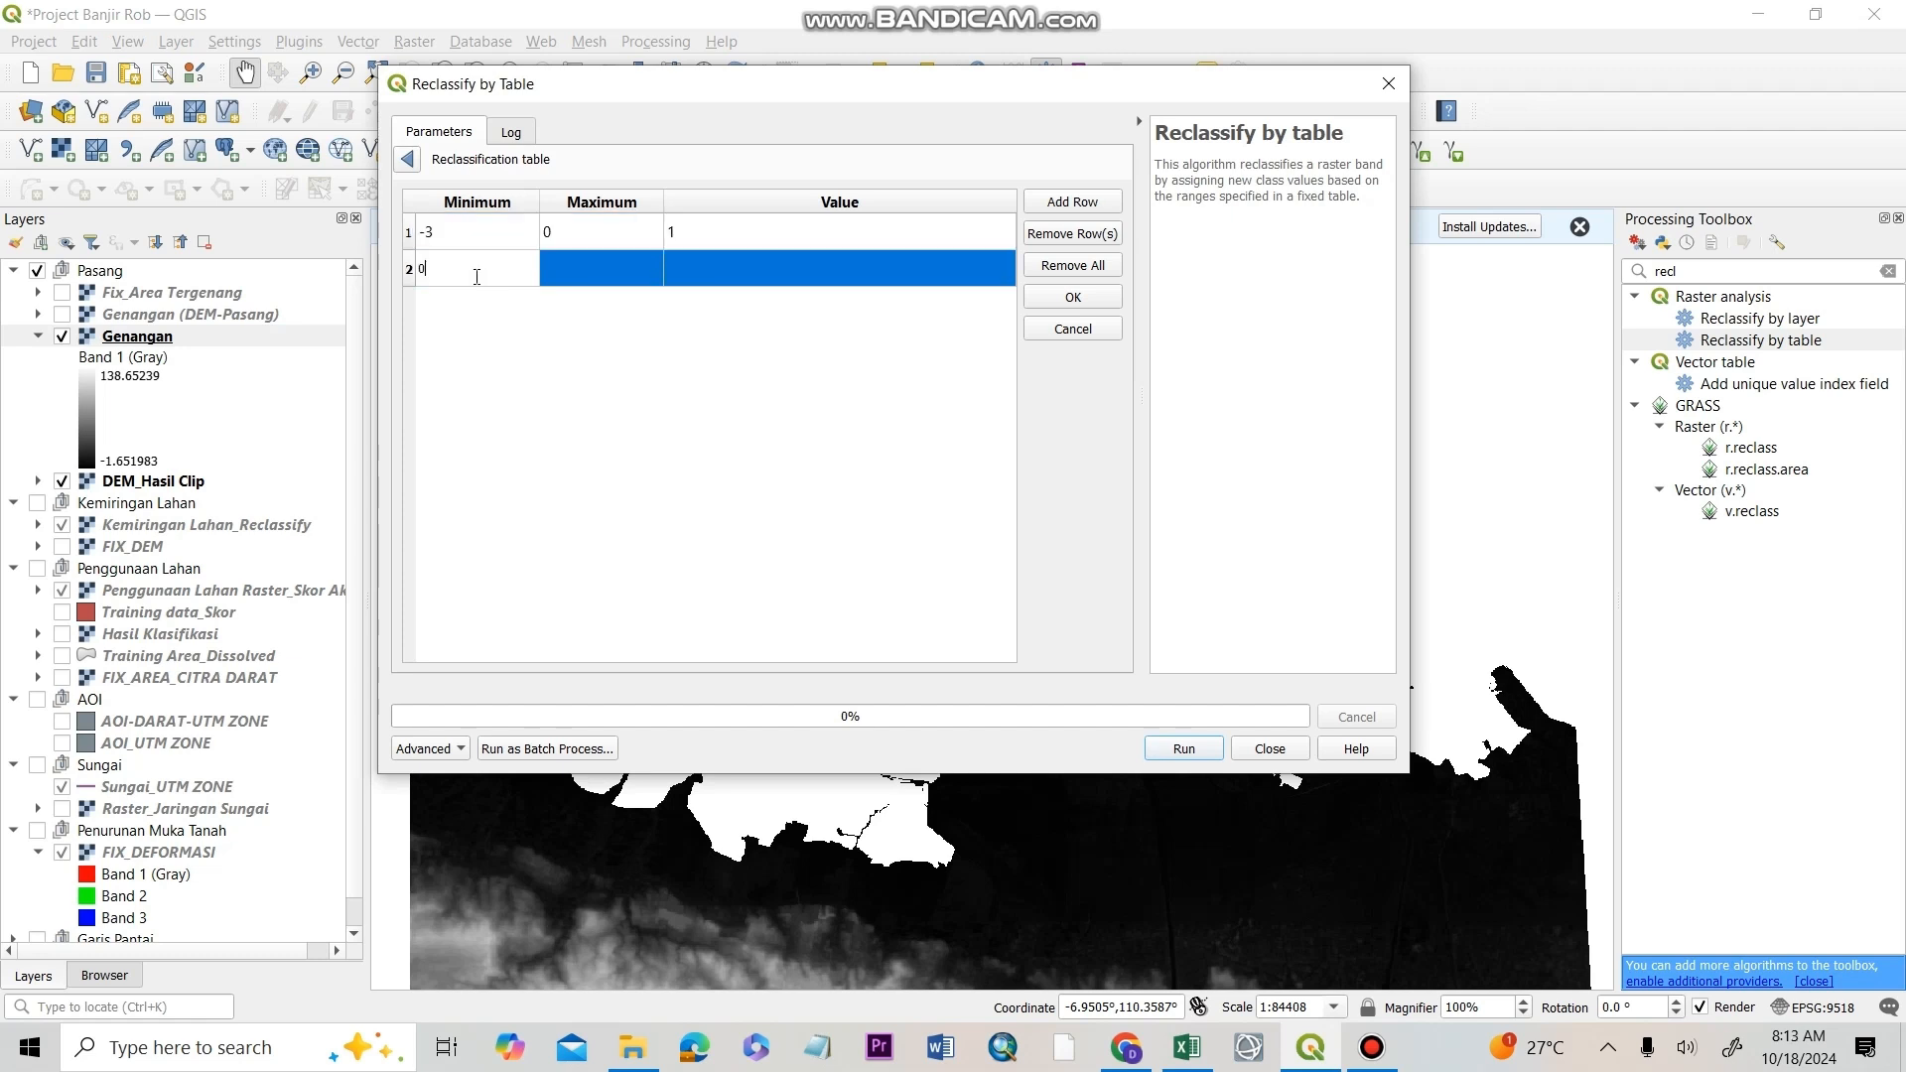
double_click(600, 271)
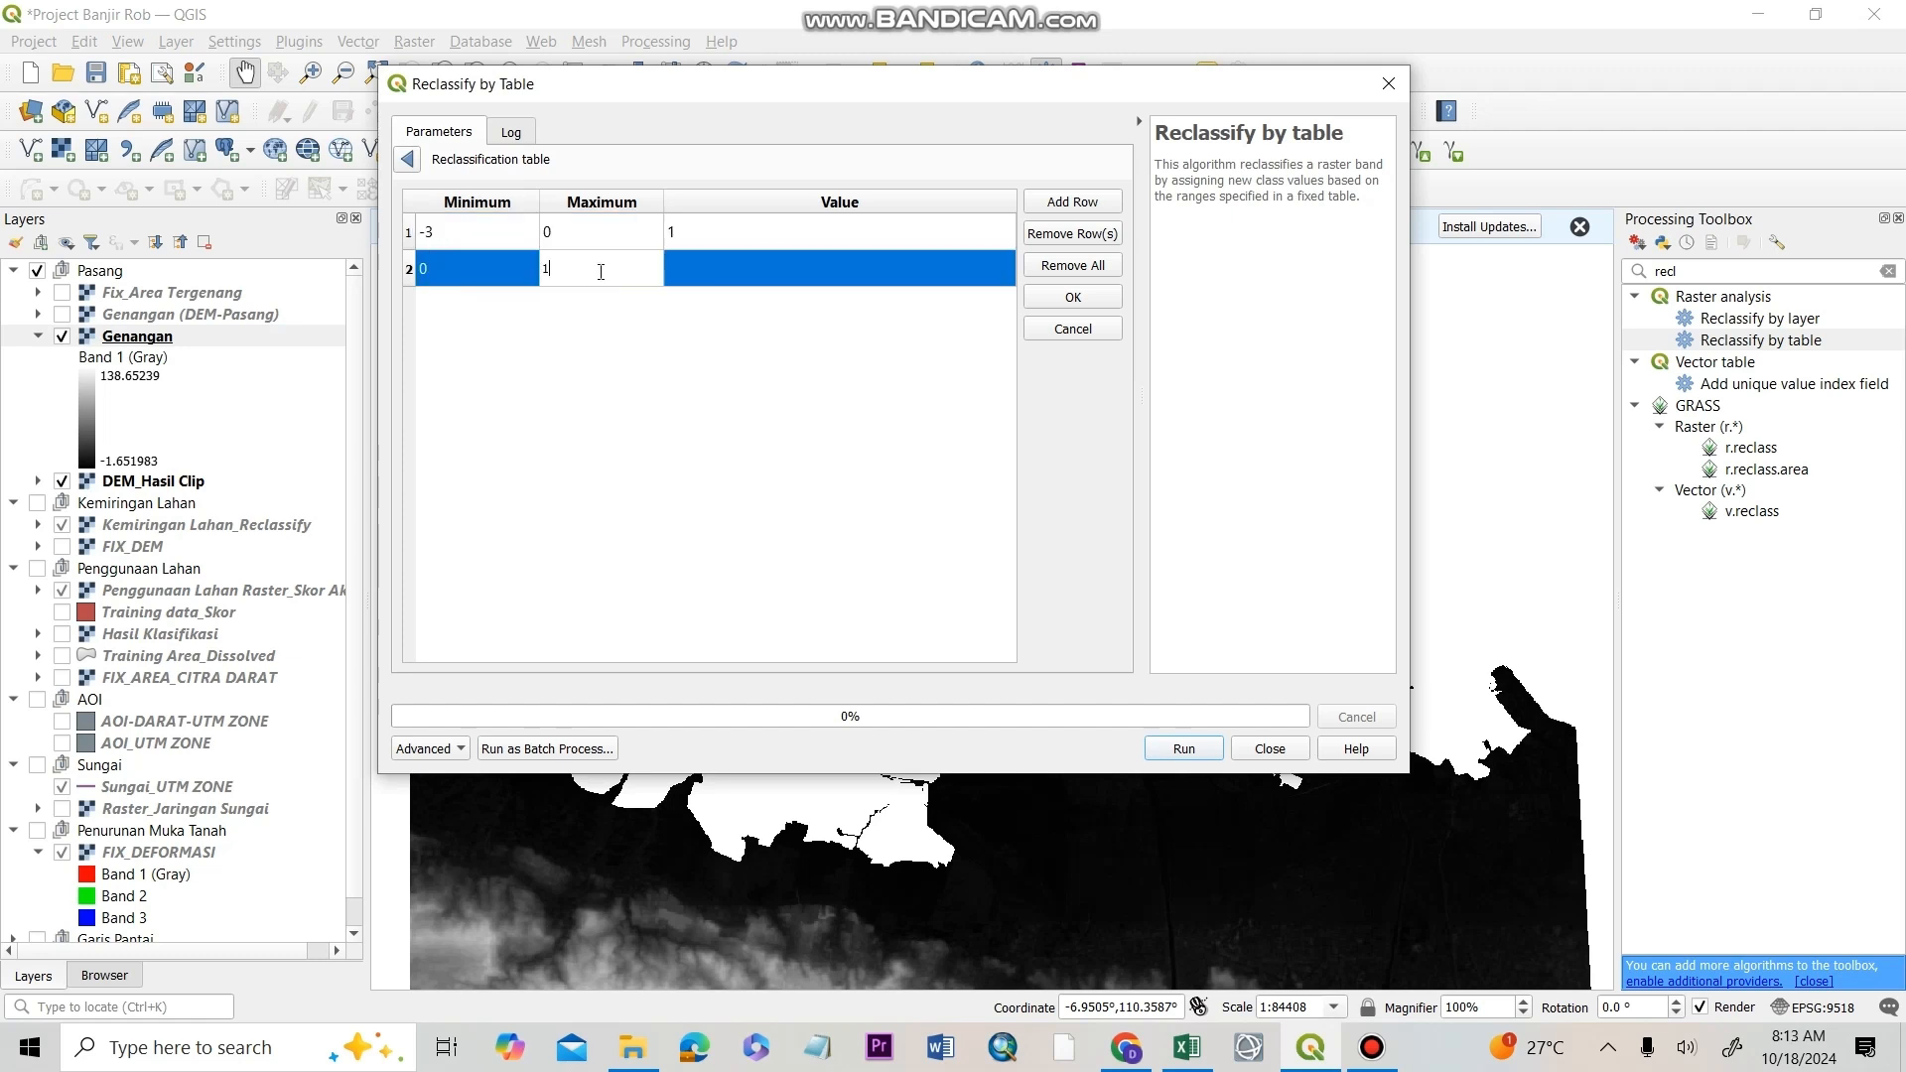
type("170")
double_click(807, 263)
type("2")
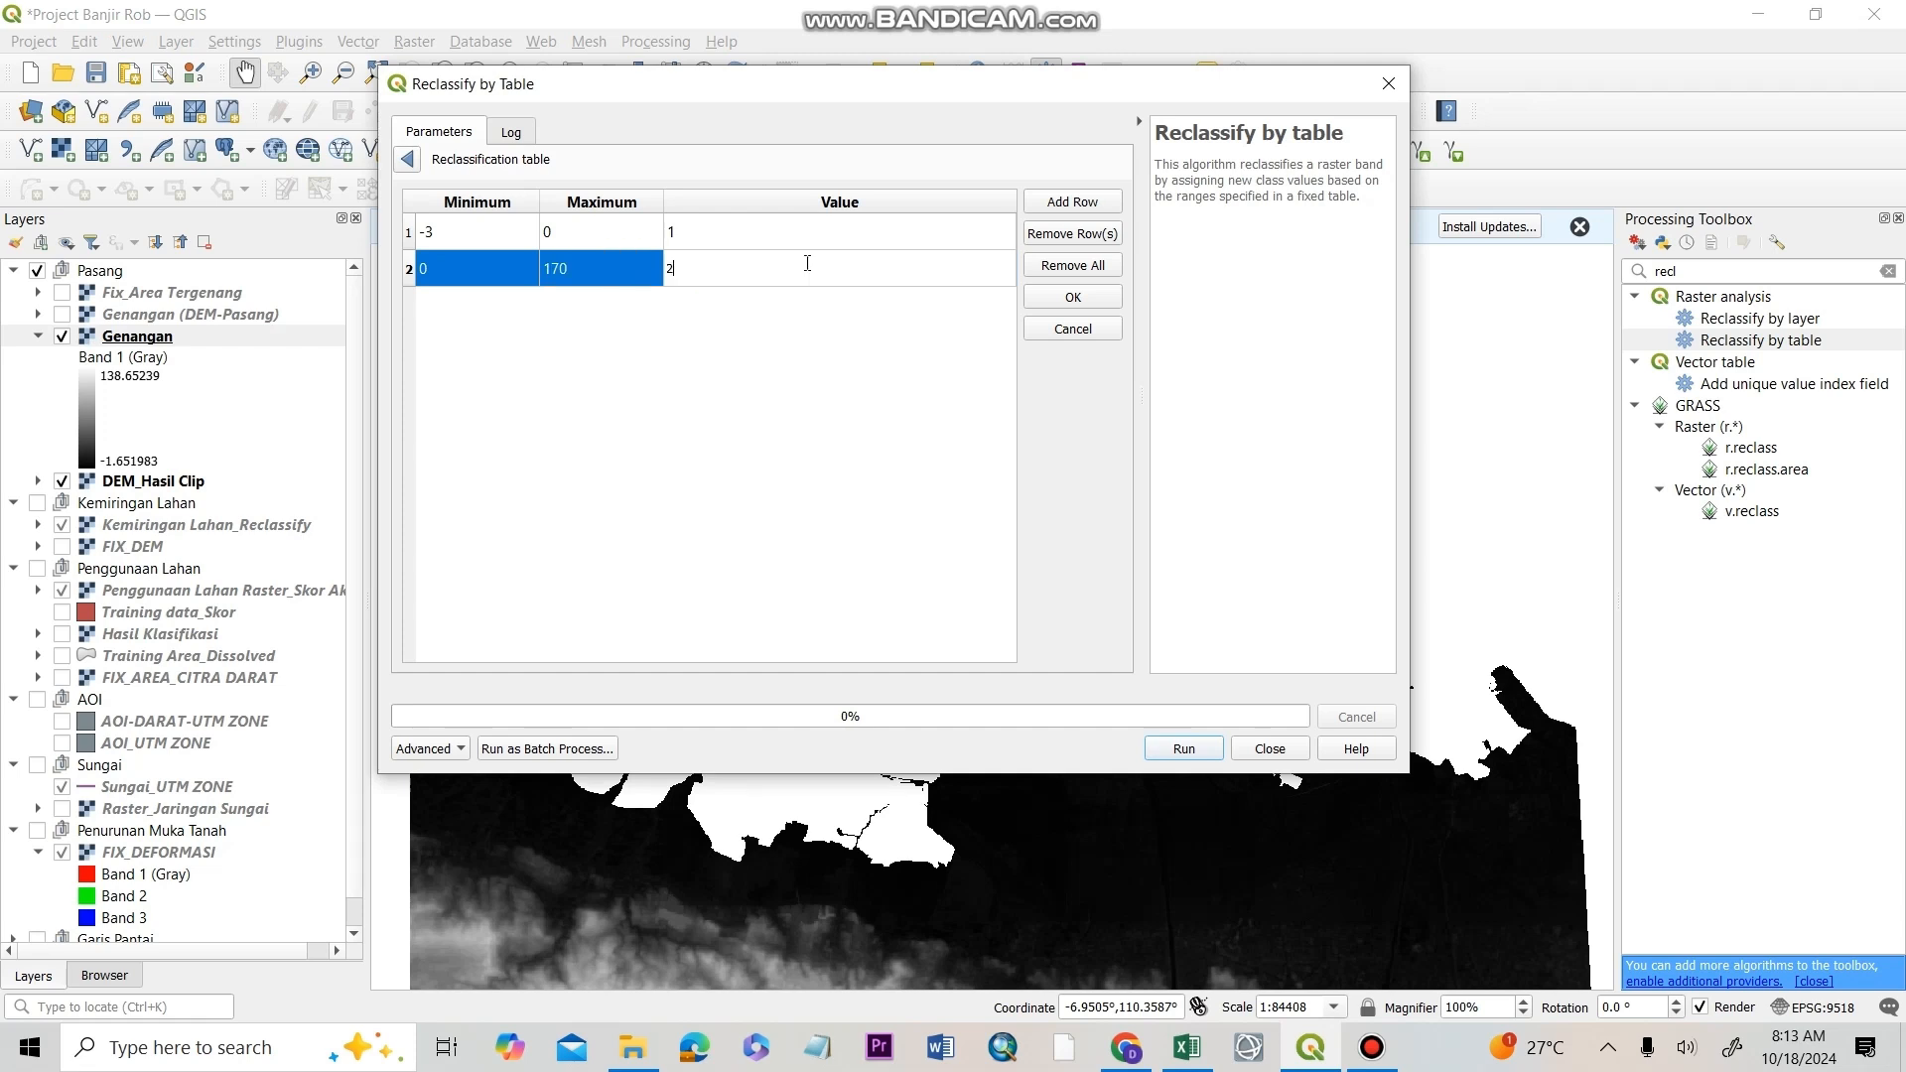
- Accept the reclassification table and run the tool on Genangan with a temporary output file
left_click(894, 468)
left_click(1093, 298)
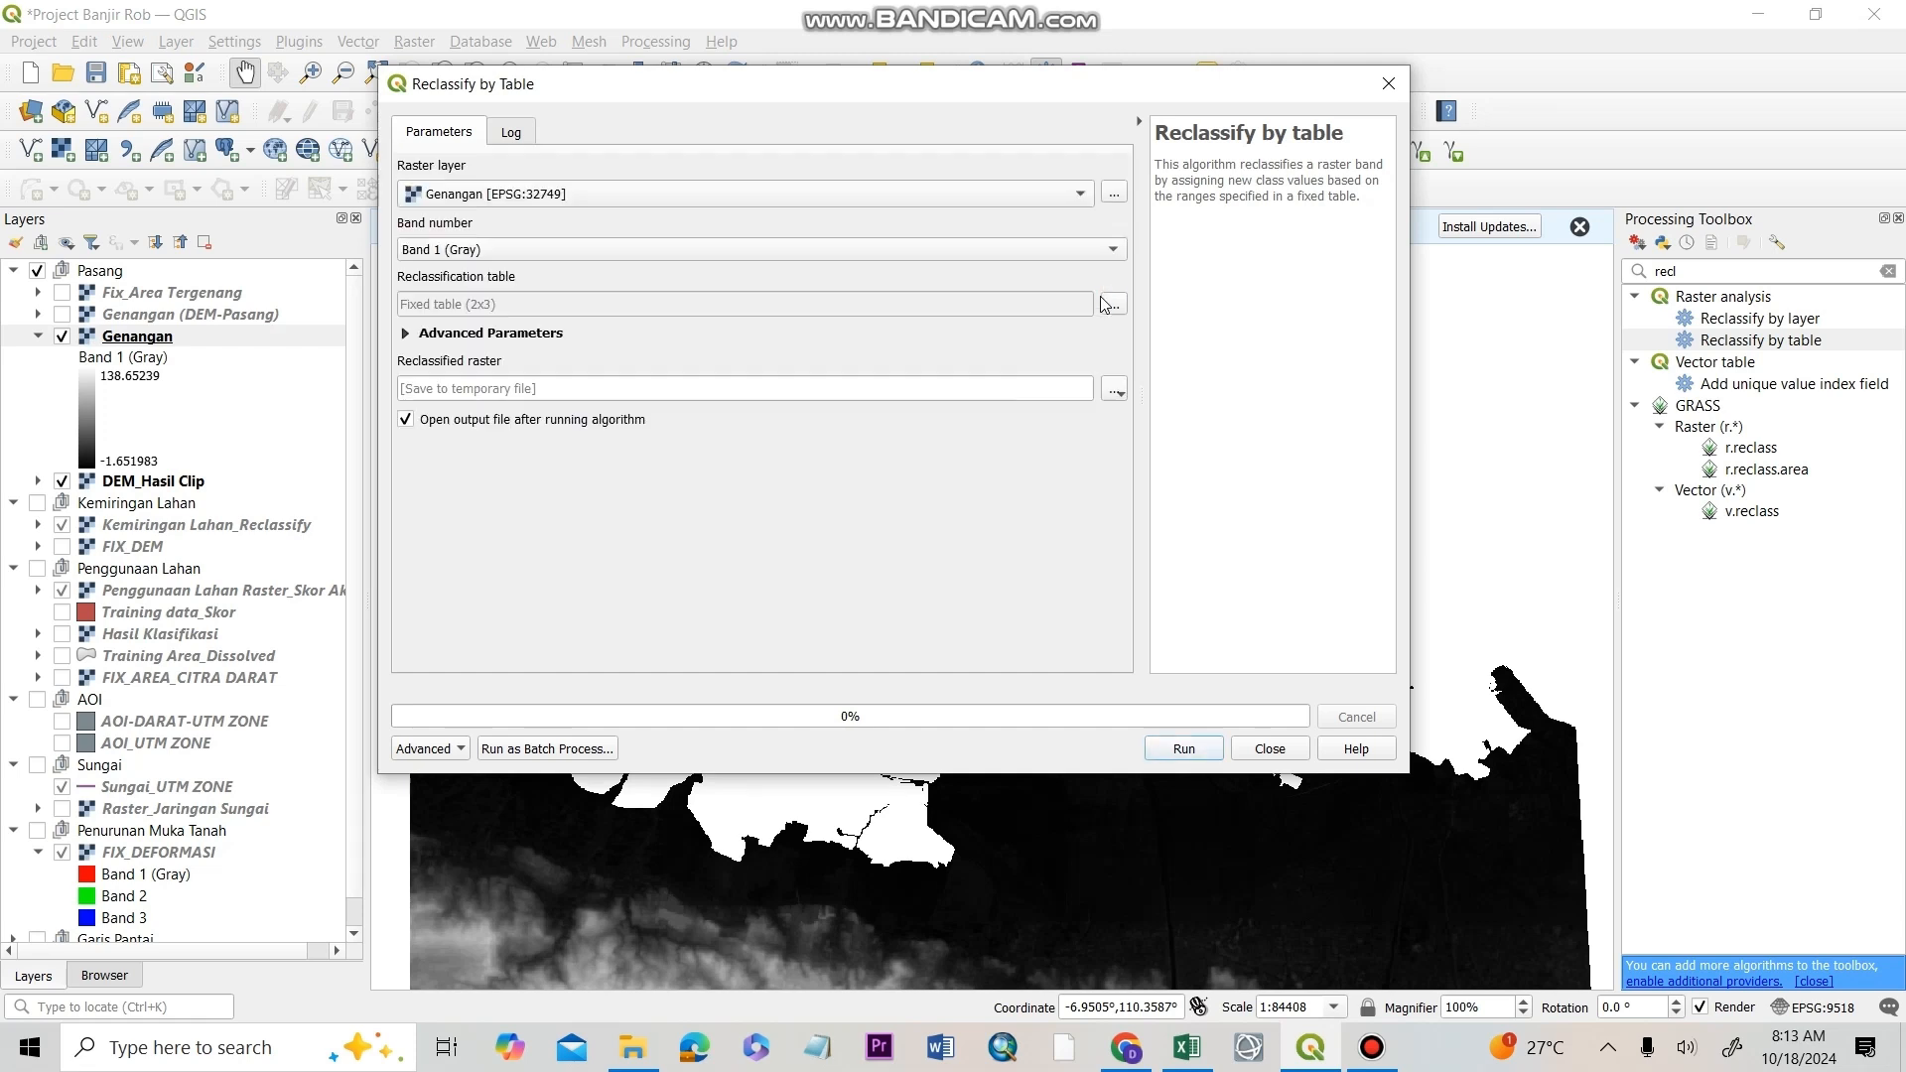
left_click(1197, 750)
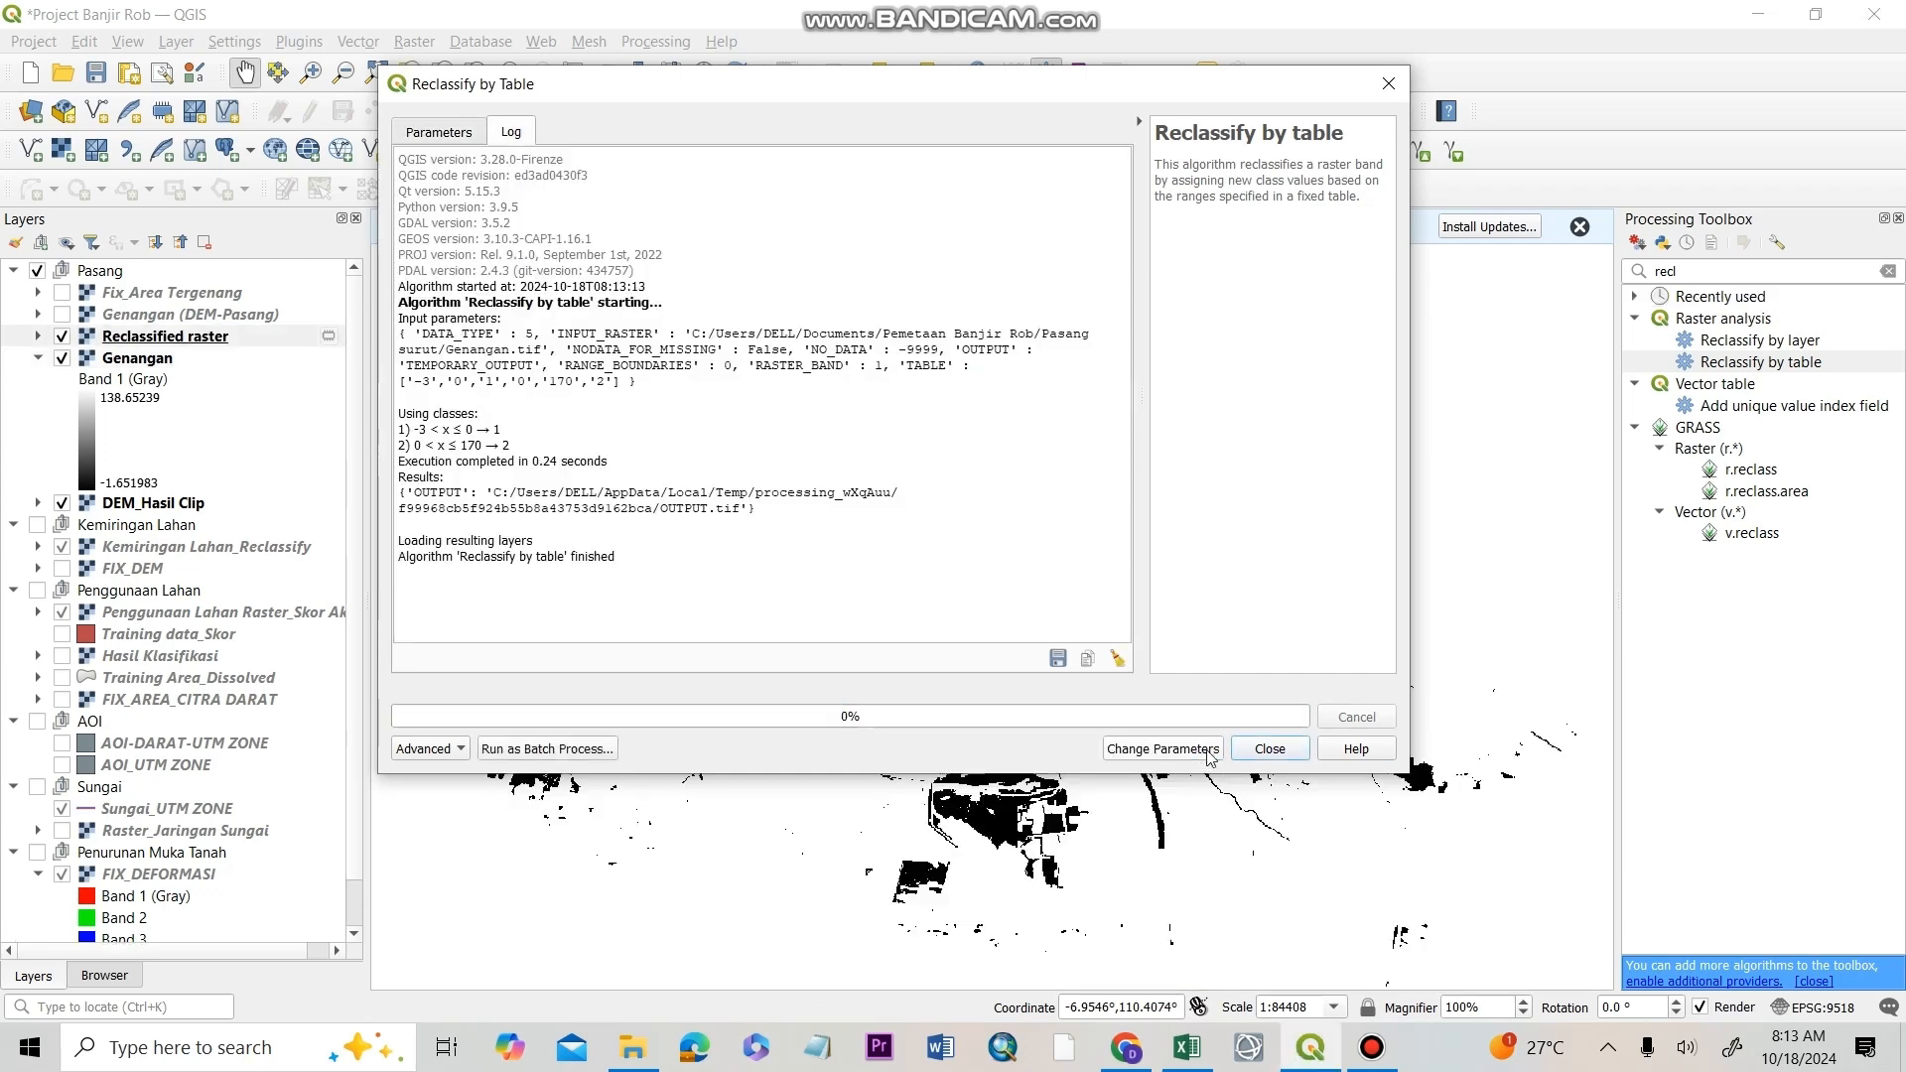
left_click(1257, 750)
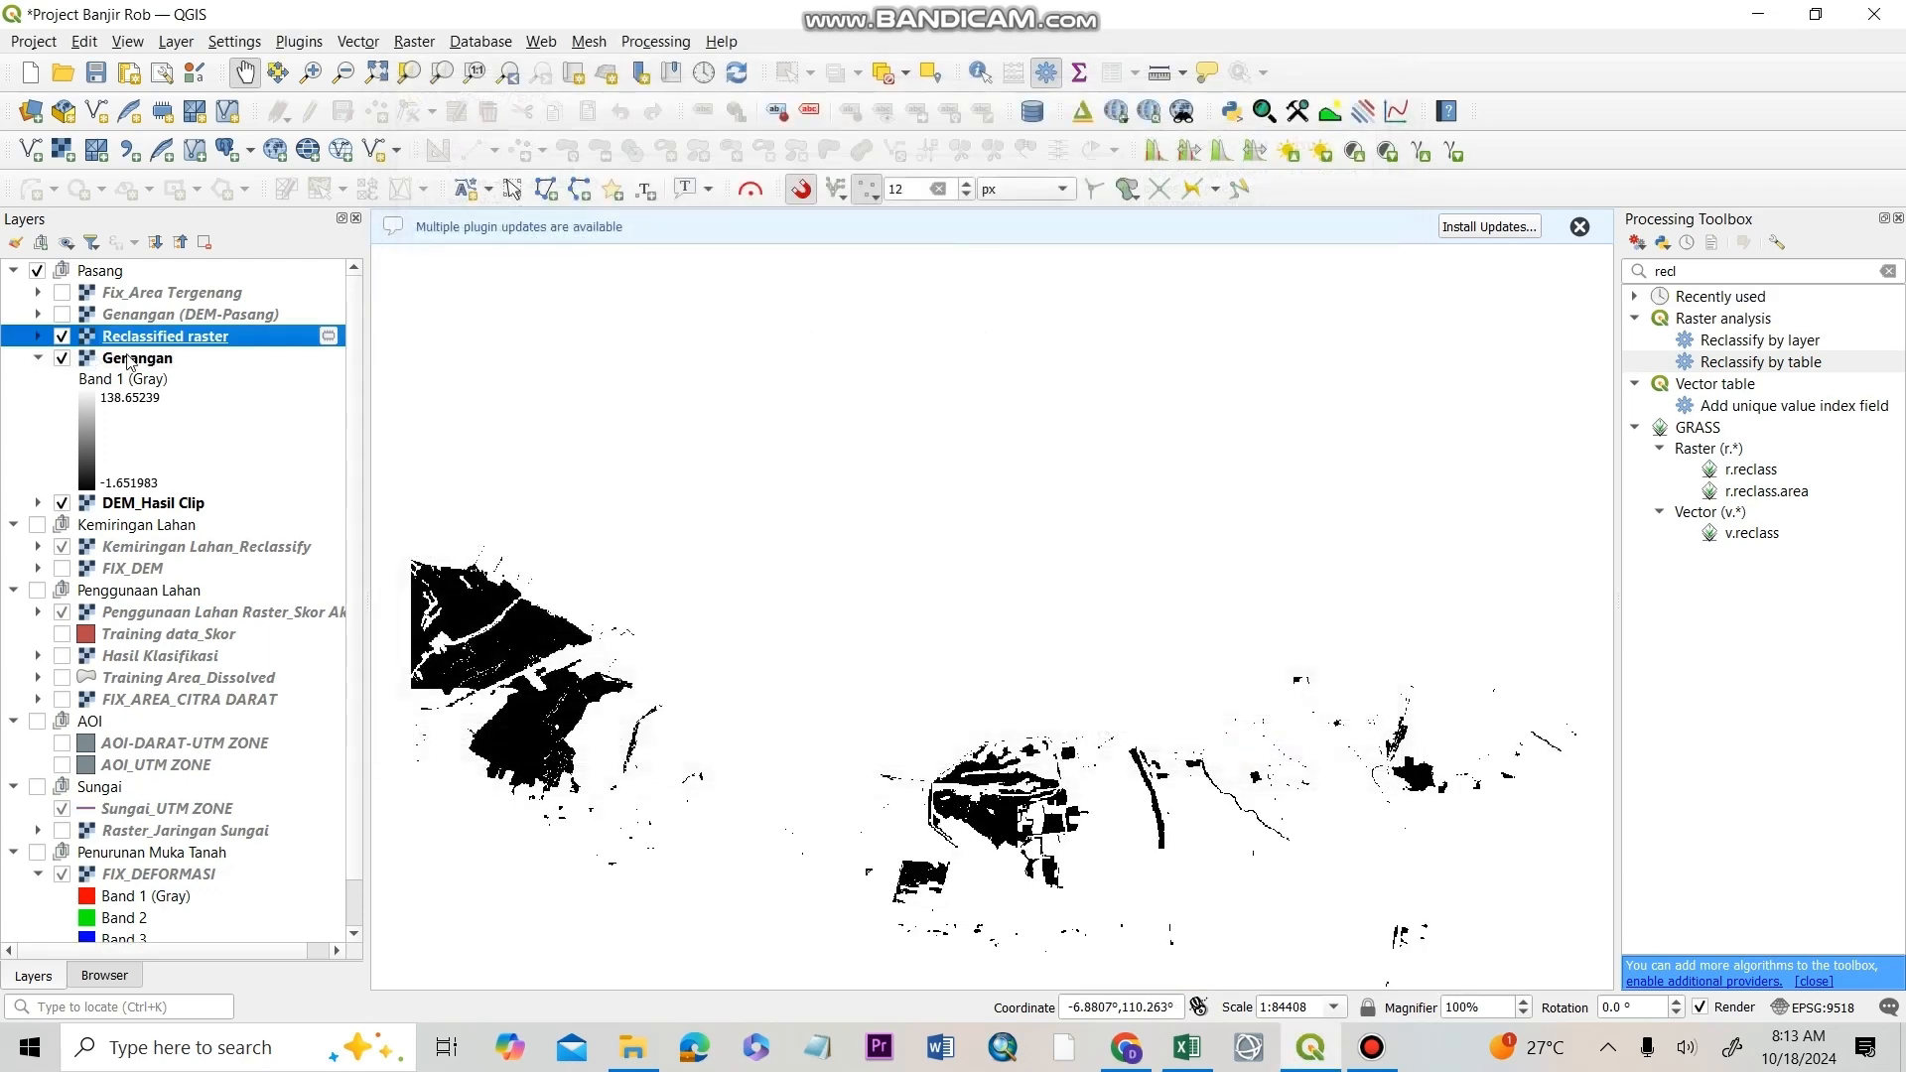
- Check the value range in the legend of the Genangan (DEM-Pasang) layer
left_click(38, 358)
left_click(39, 313)
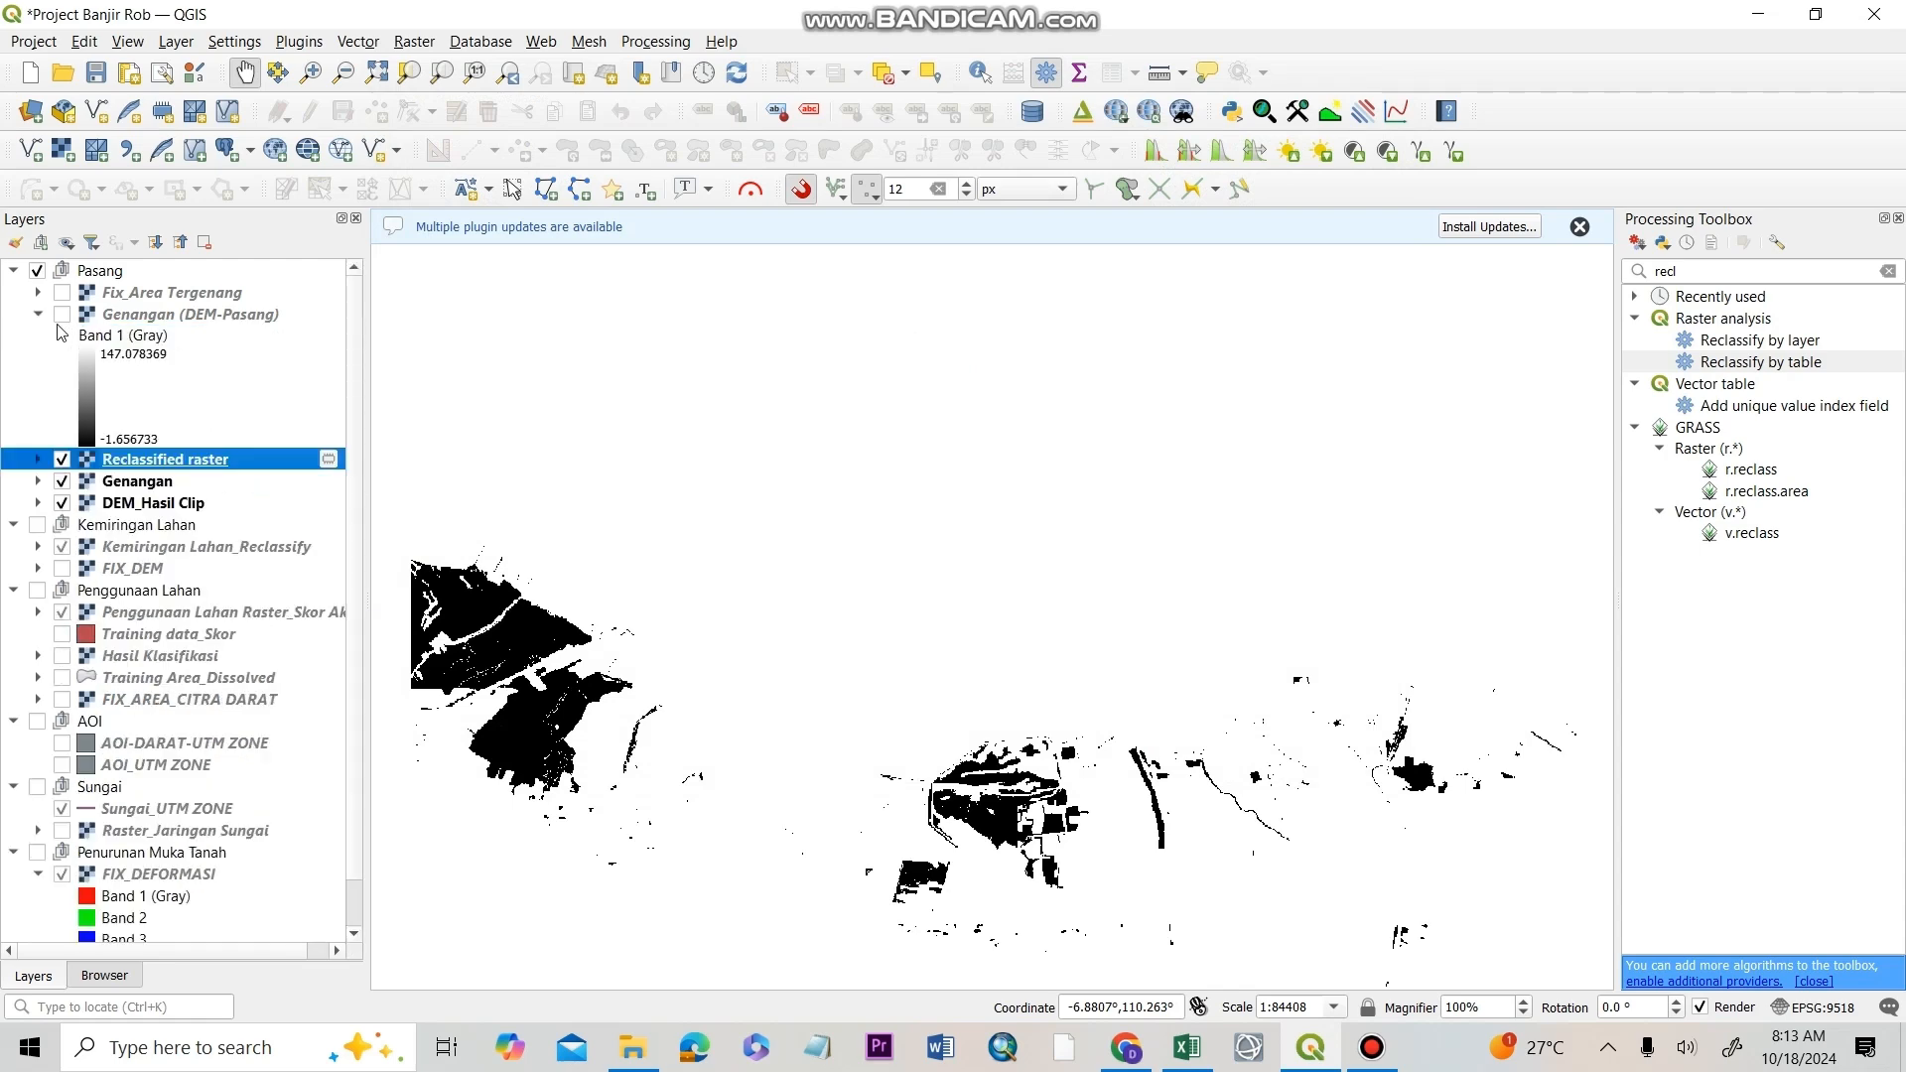
left_click(38, 315)
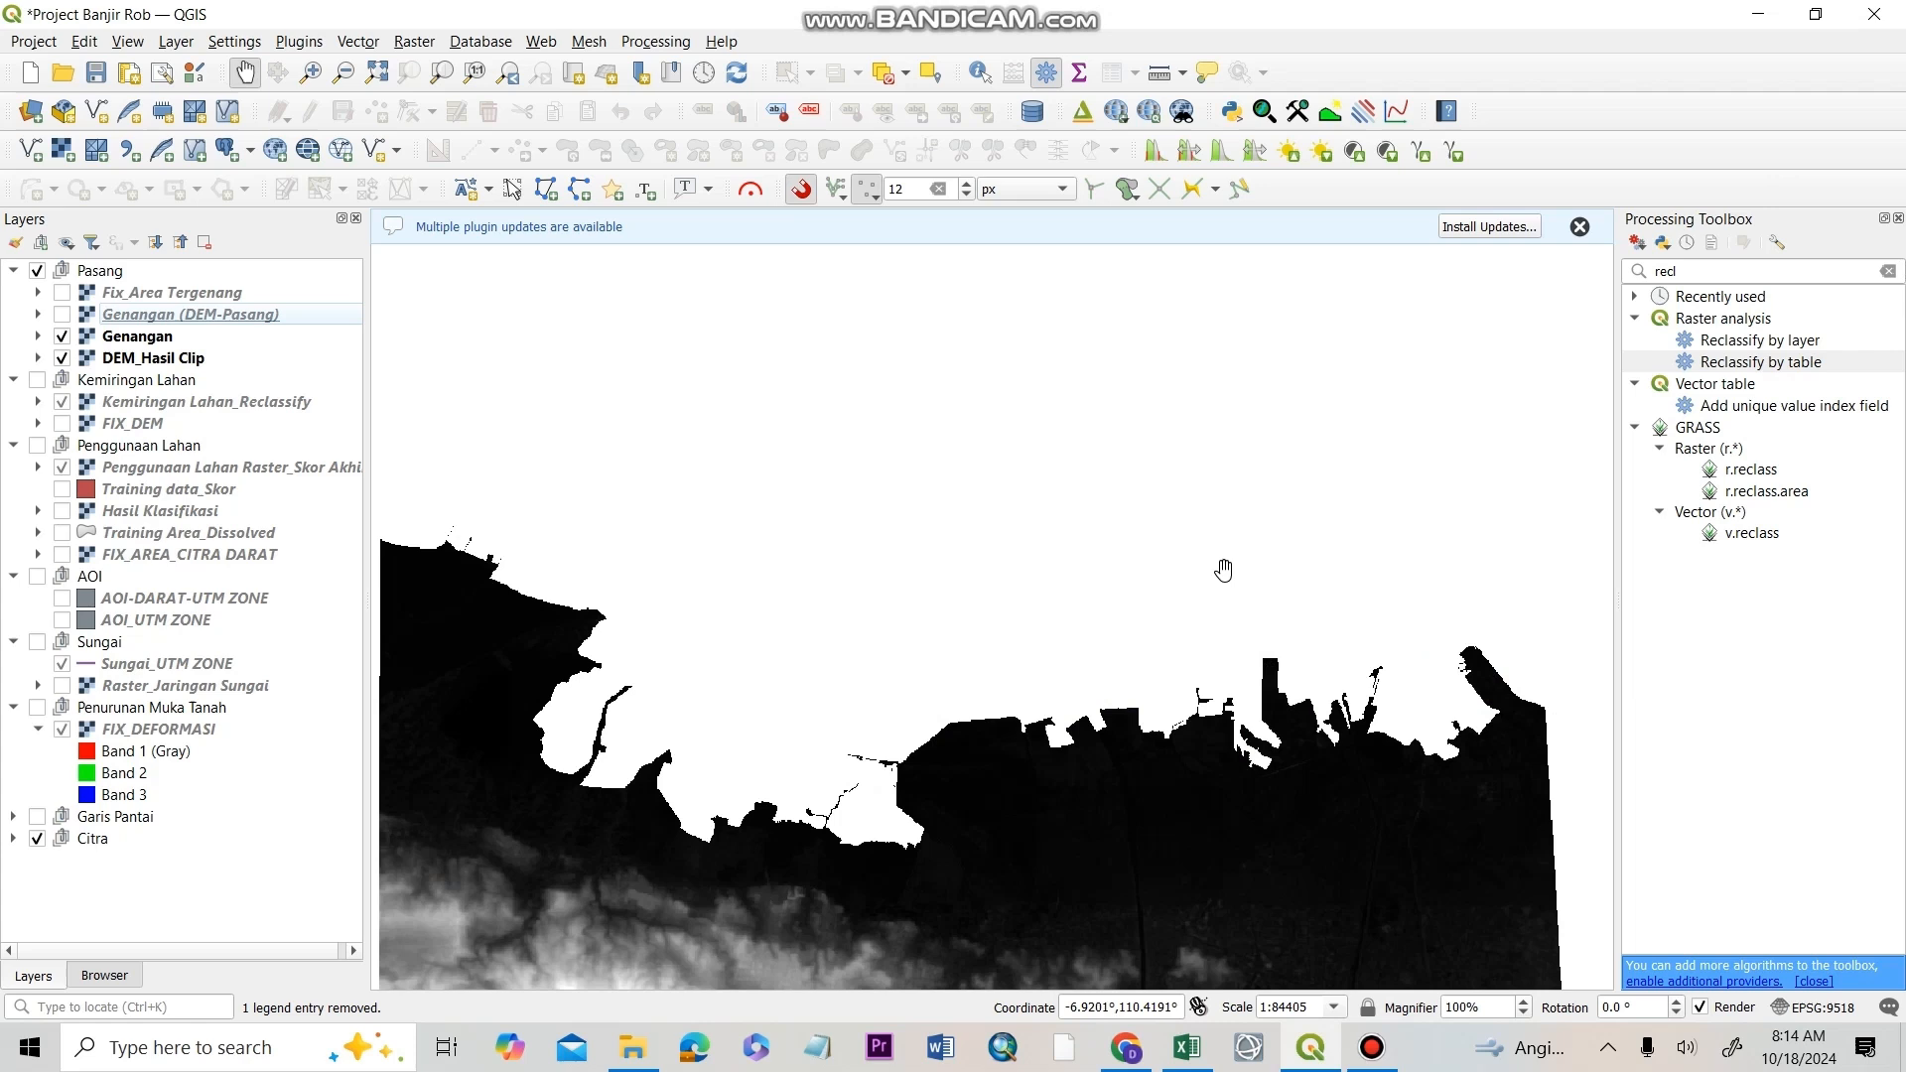
- Start Reclassify by Table again with Genangan as the raster layer
mouse_move(1219, 569)
left_mouse_down()
mouse_move(1311, 516)
mouse_move(1250, 570)
left_mouse_up()
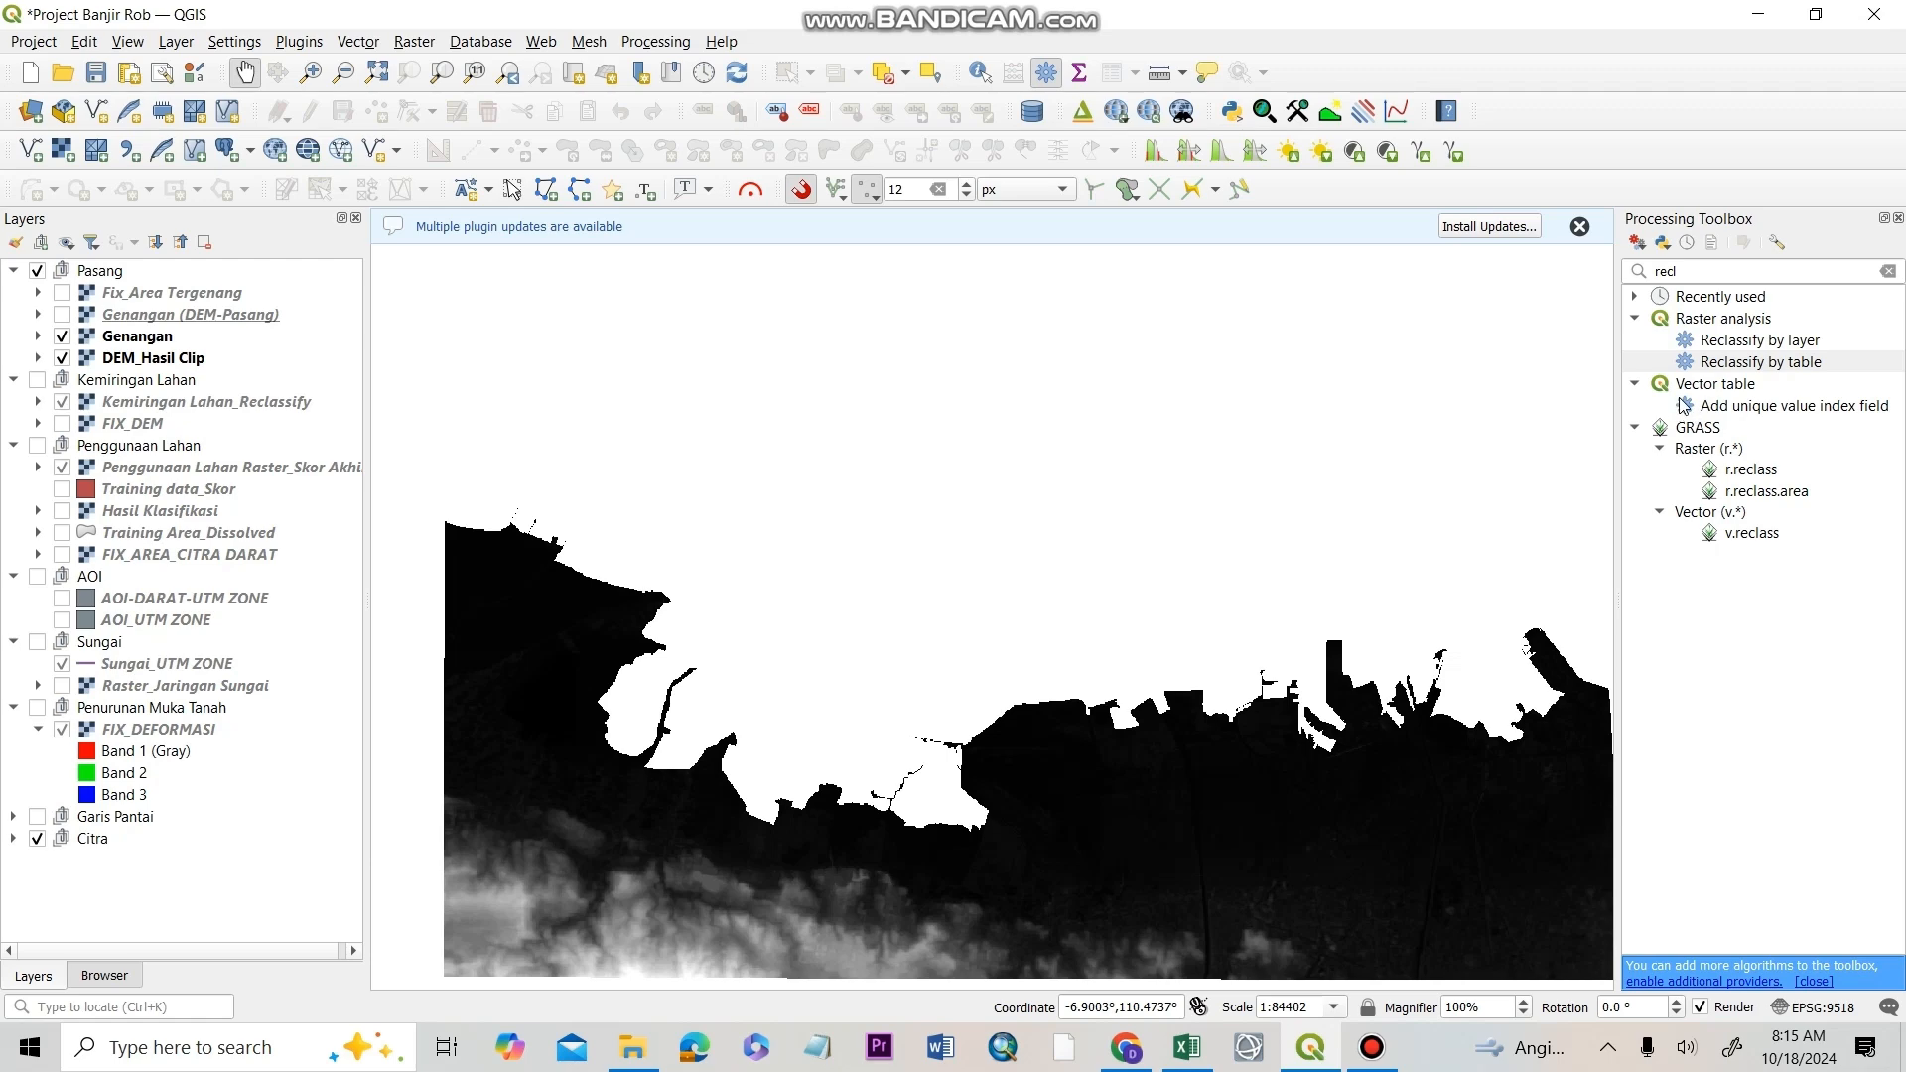
double_click(1773, 366)
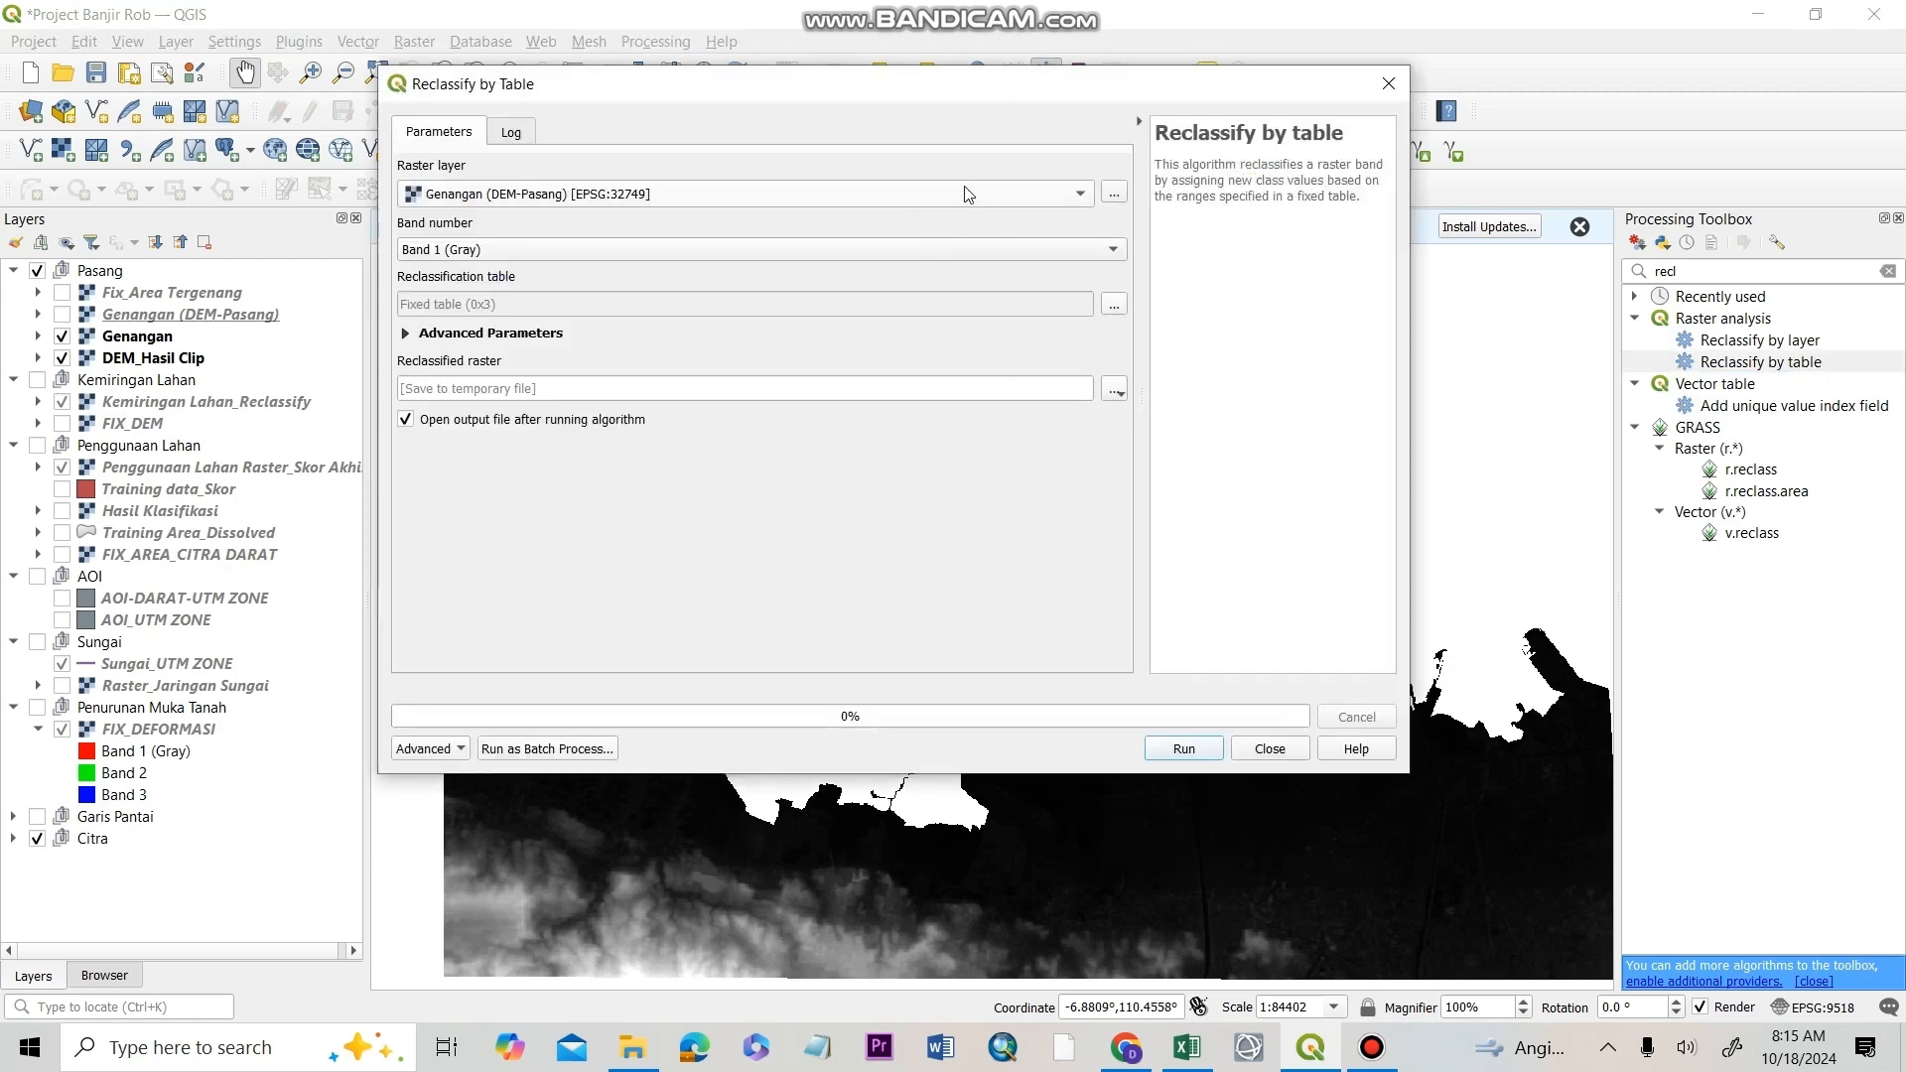
left_click(1114, 193)
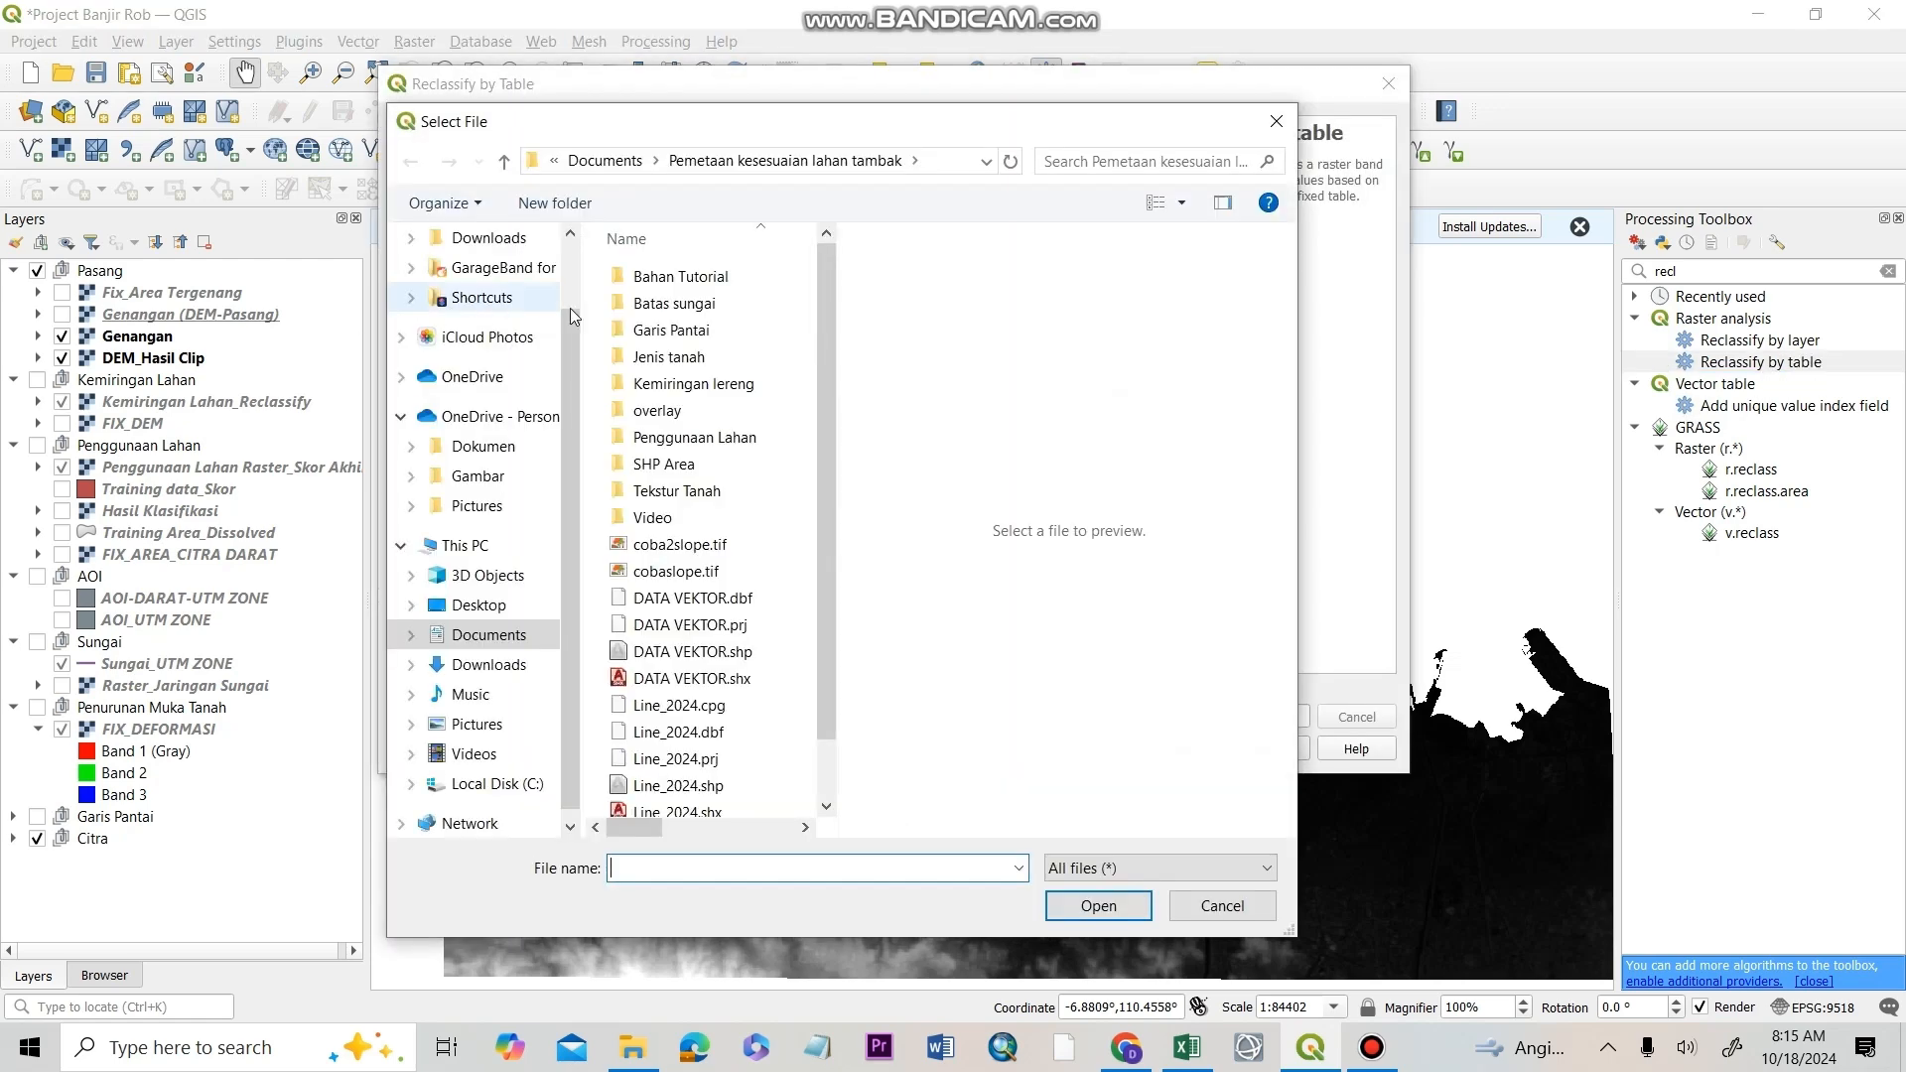
left_click(1277, 121)
left_click(830, 194)
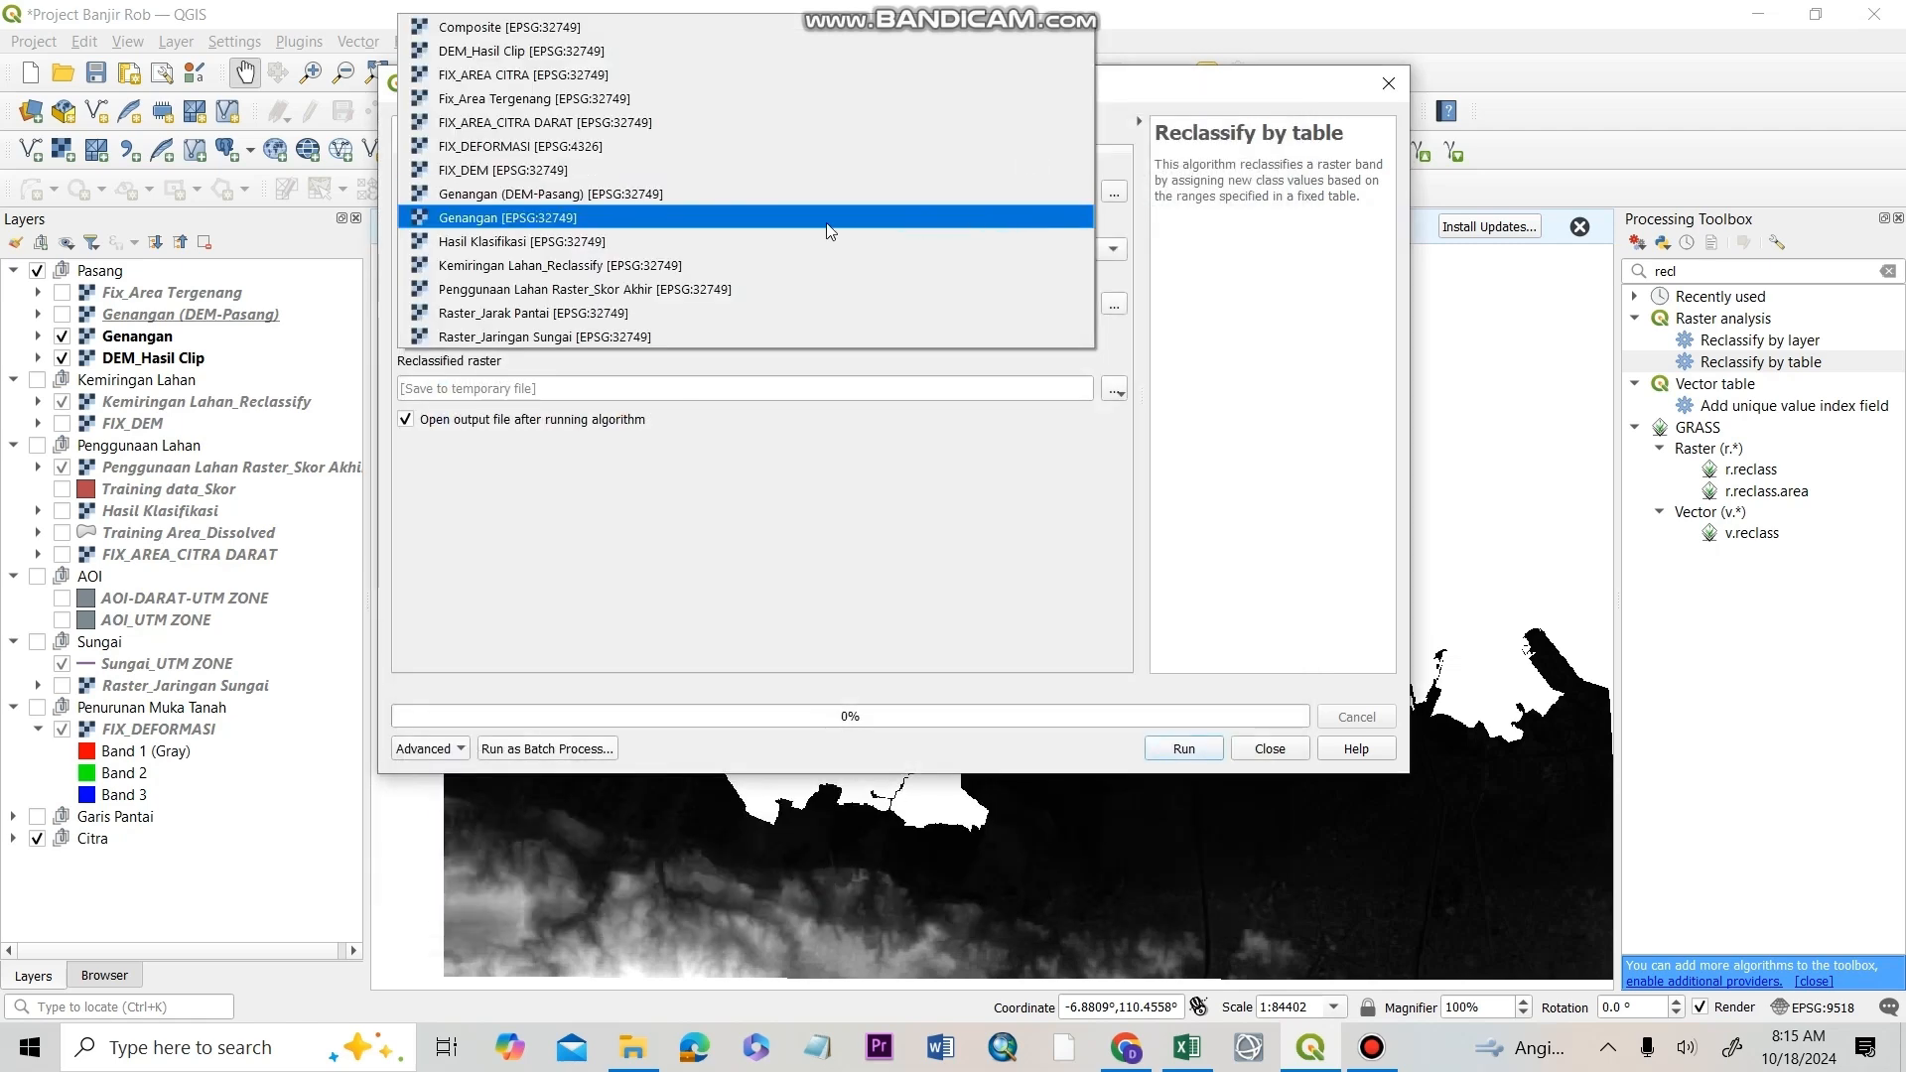
left_click(824, 212)
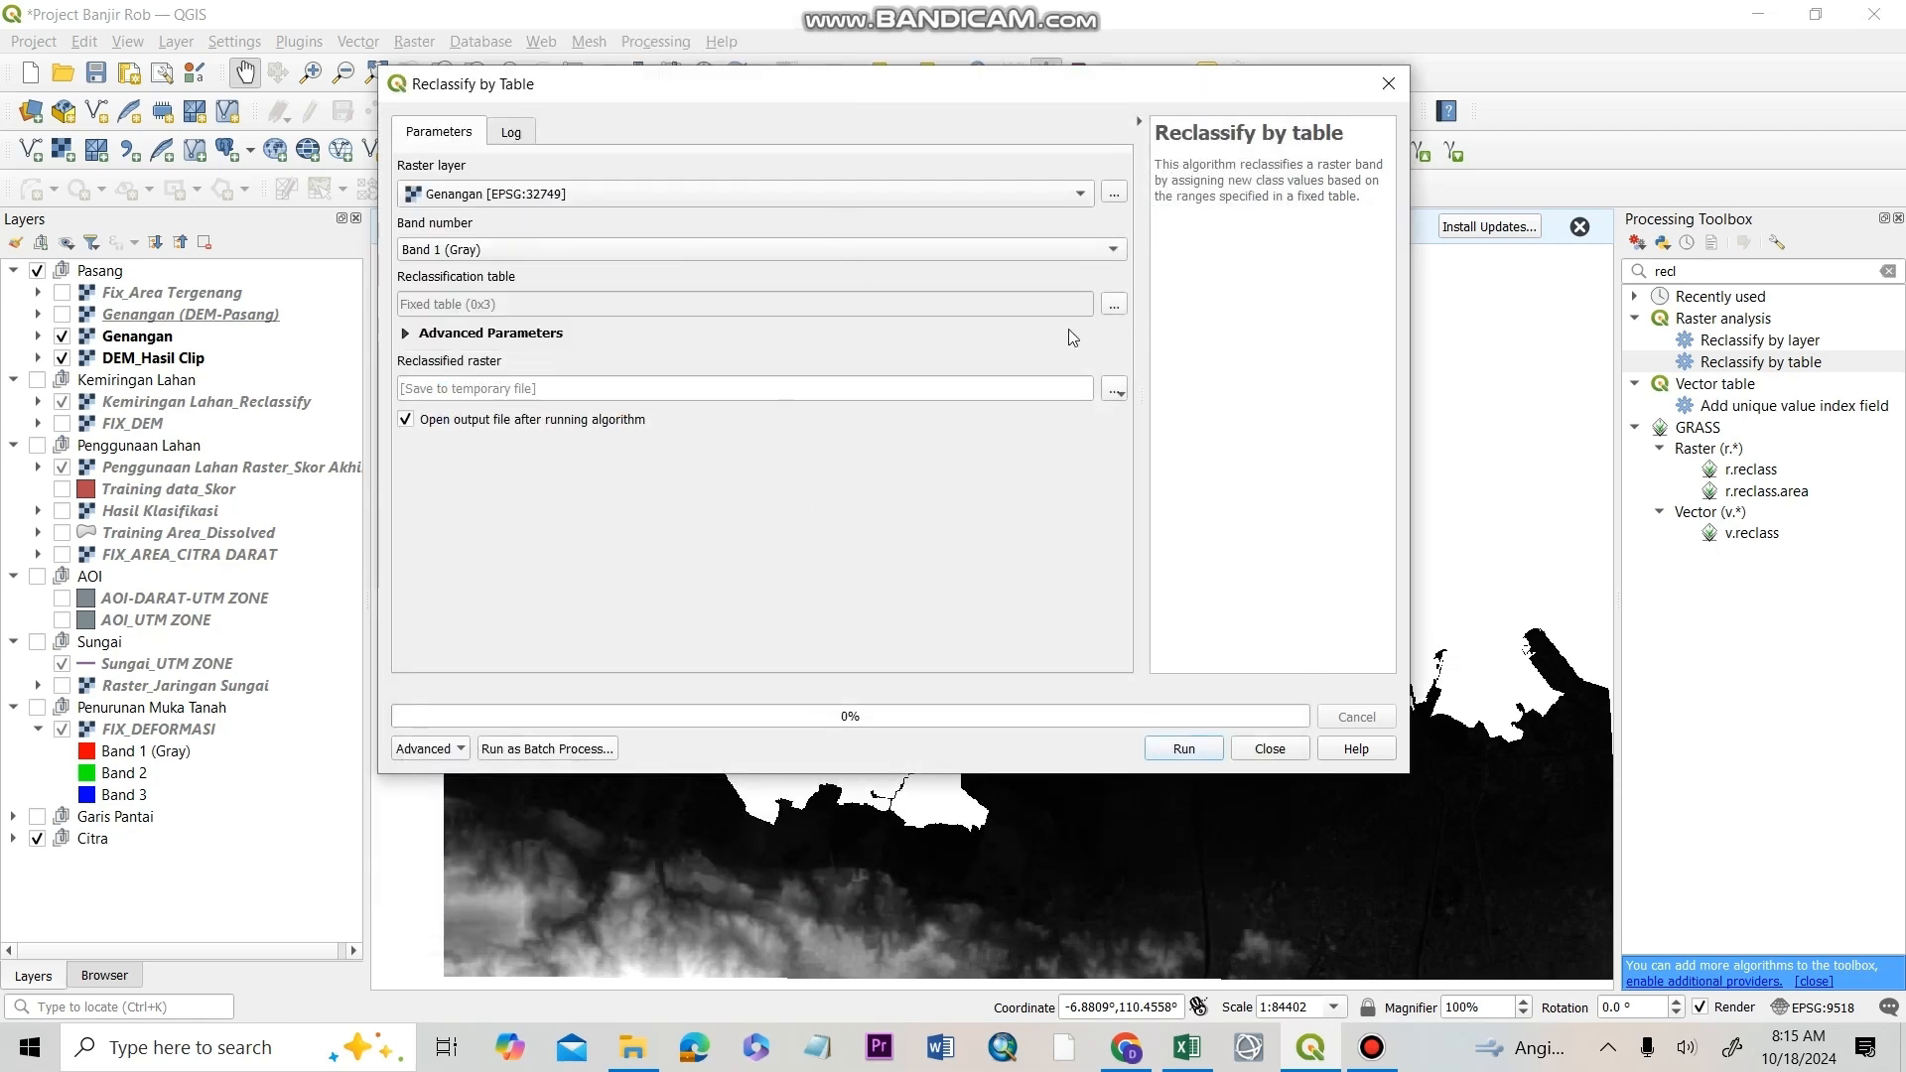
- Add two rows to the reclassification table and set the first class to minimum -3, maximum 0 and value 0.98
left_click(1115, 306)
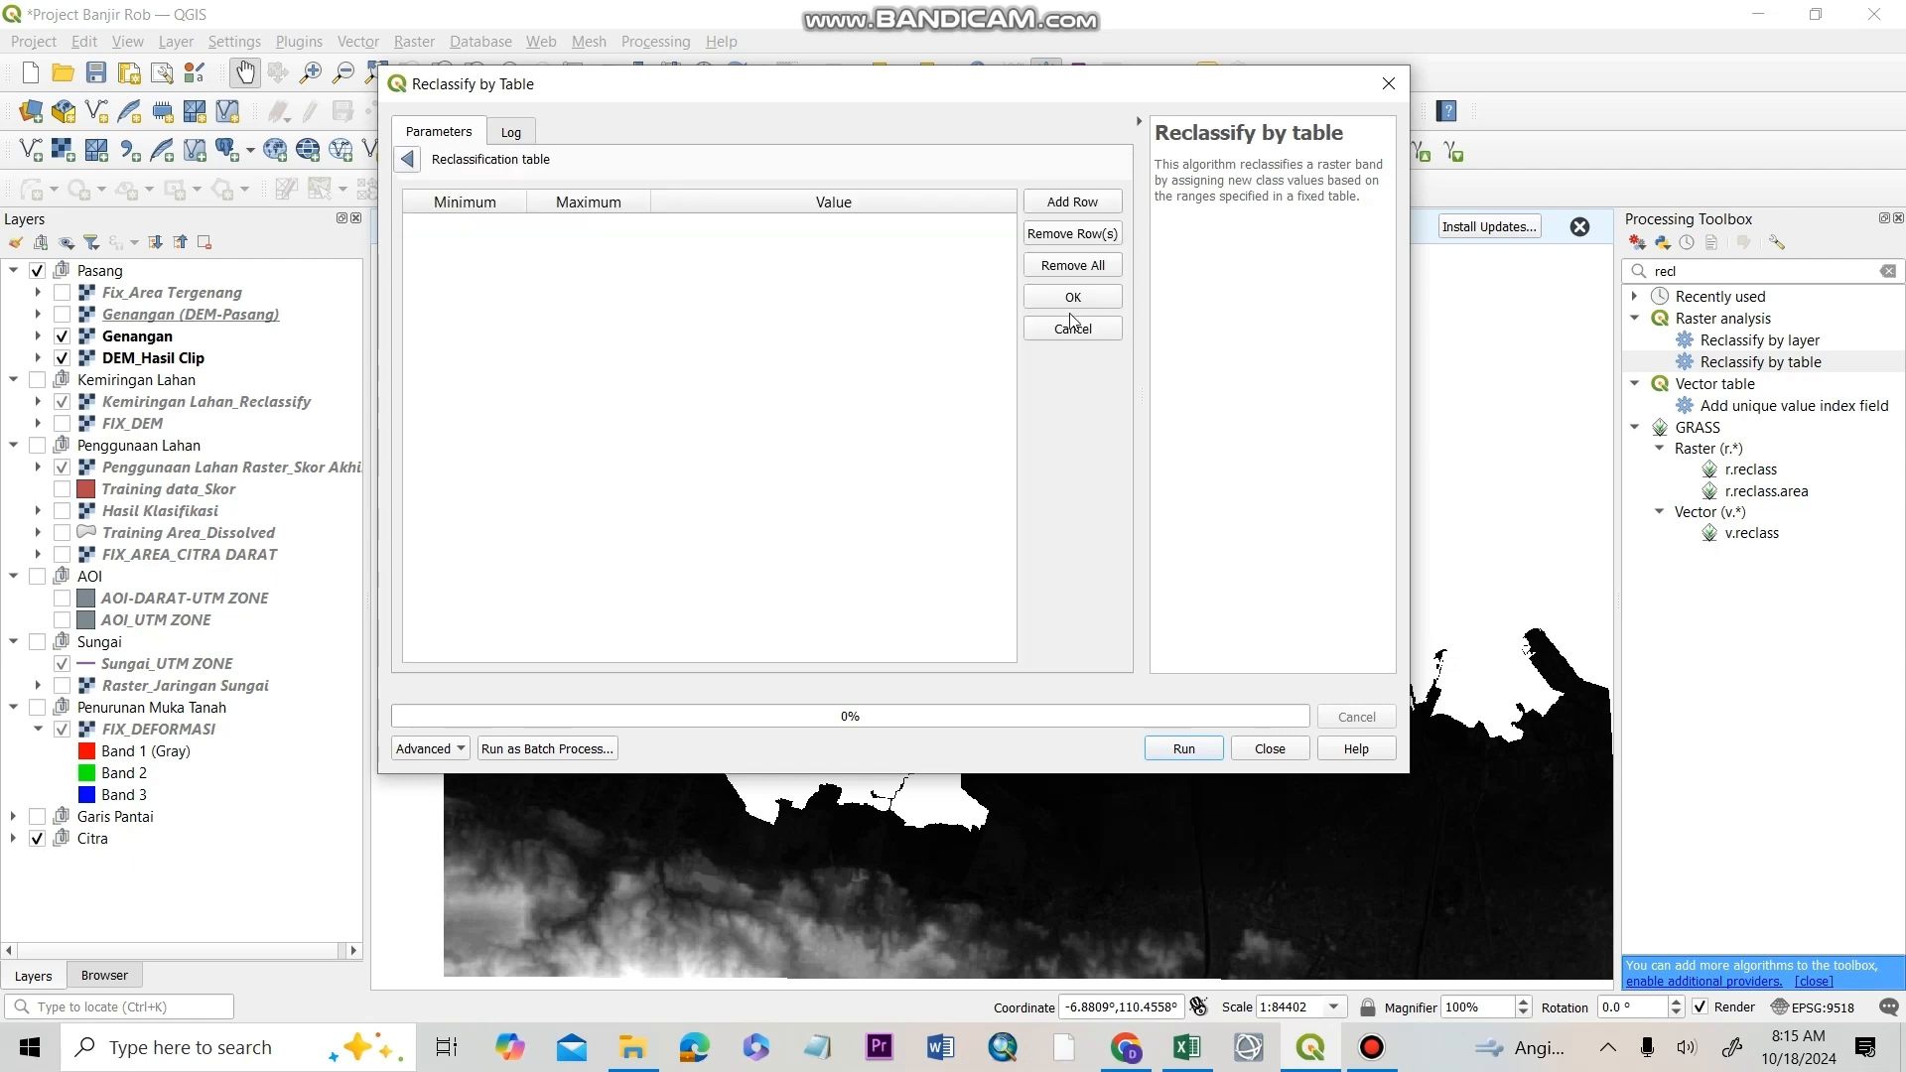
left_click(1073, 202)
left_click(1072, 202)
double_click(497, 231)
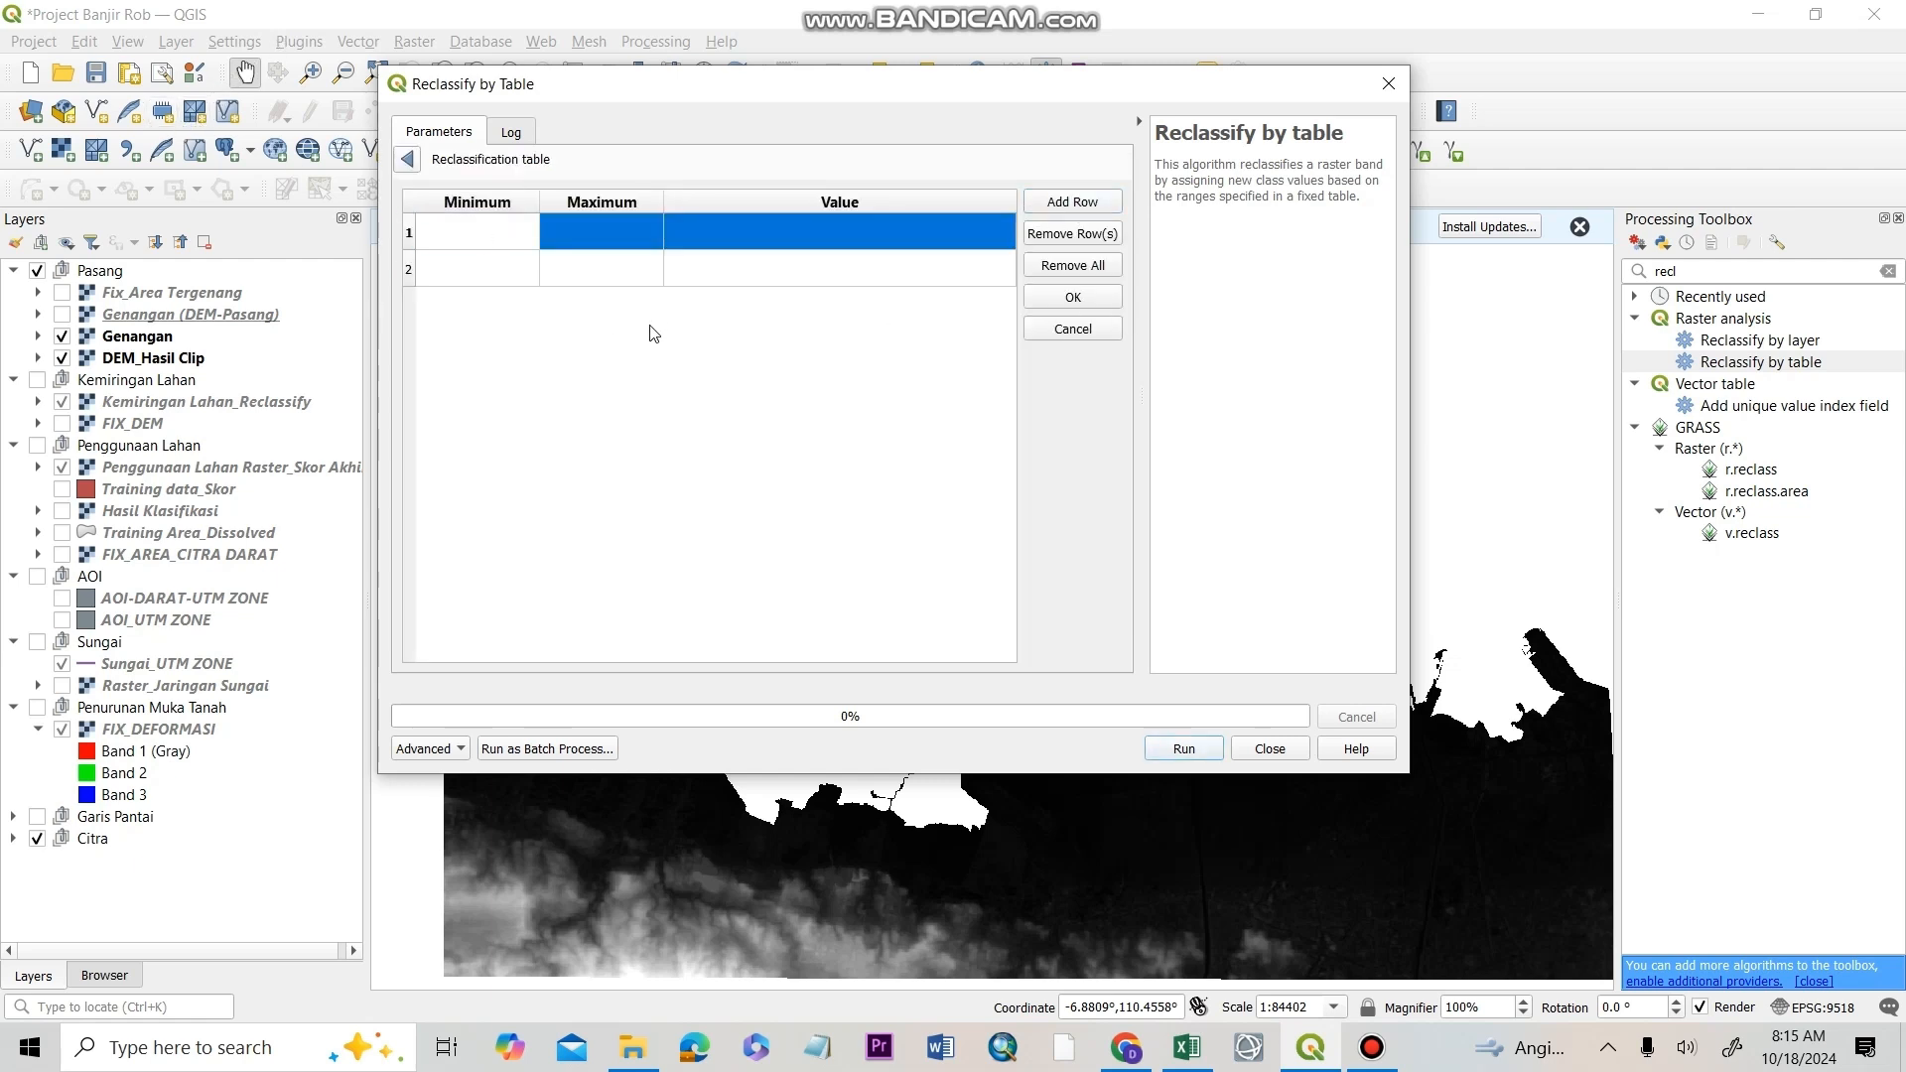
type("-3")
left_click(610, 241)
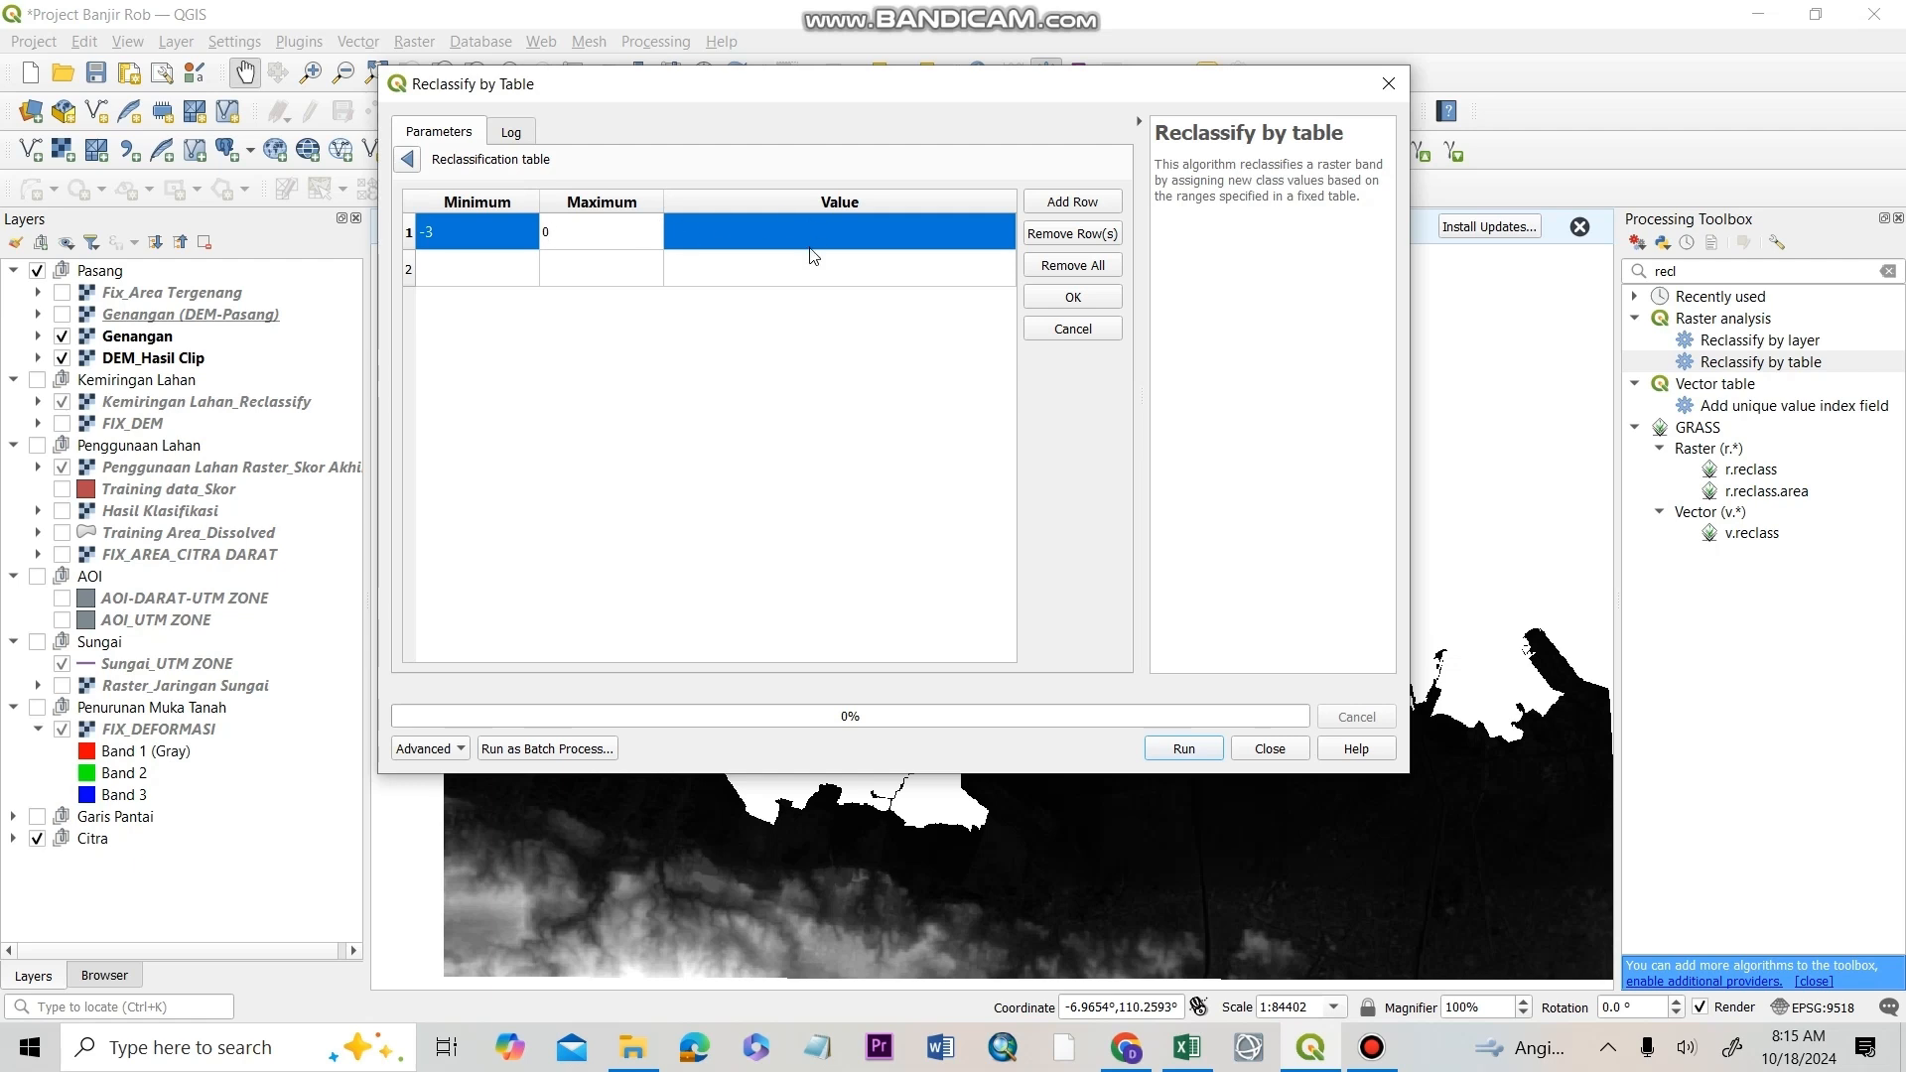
key("Tab")
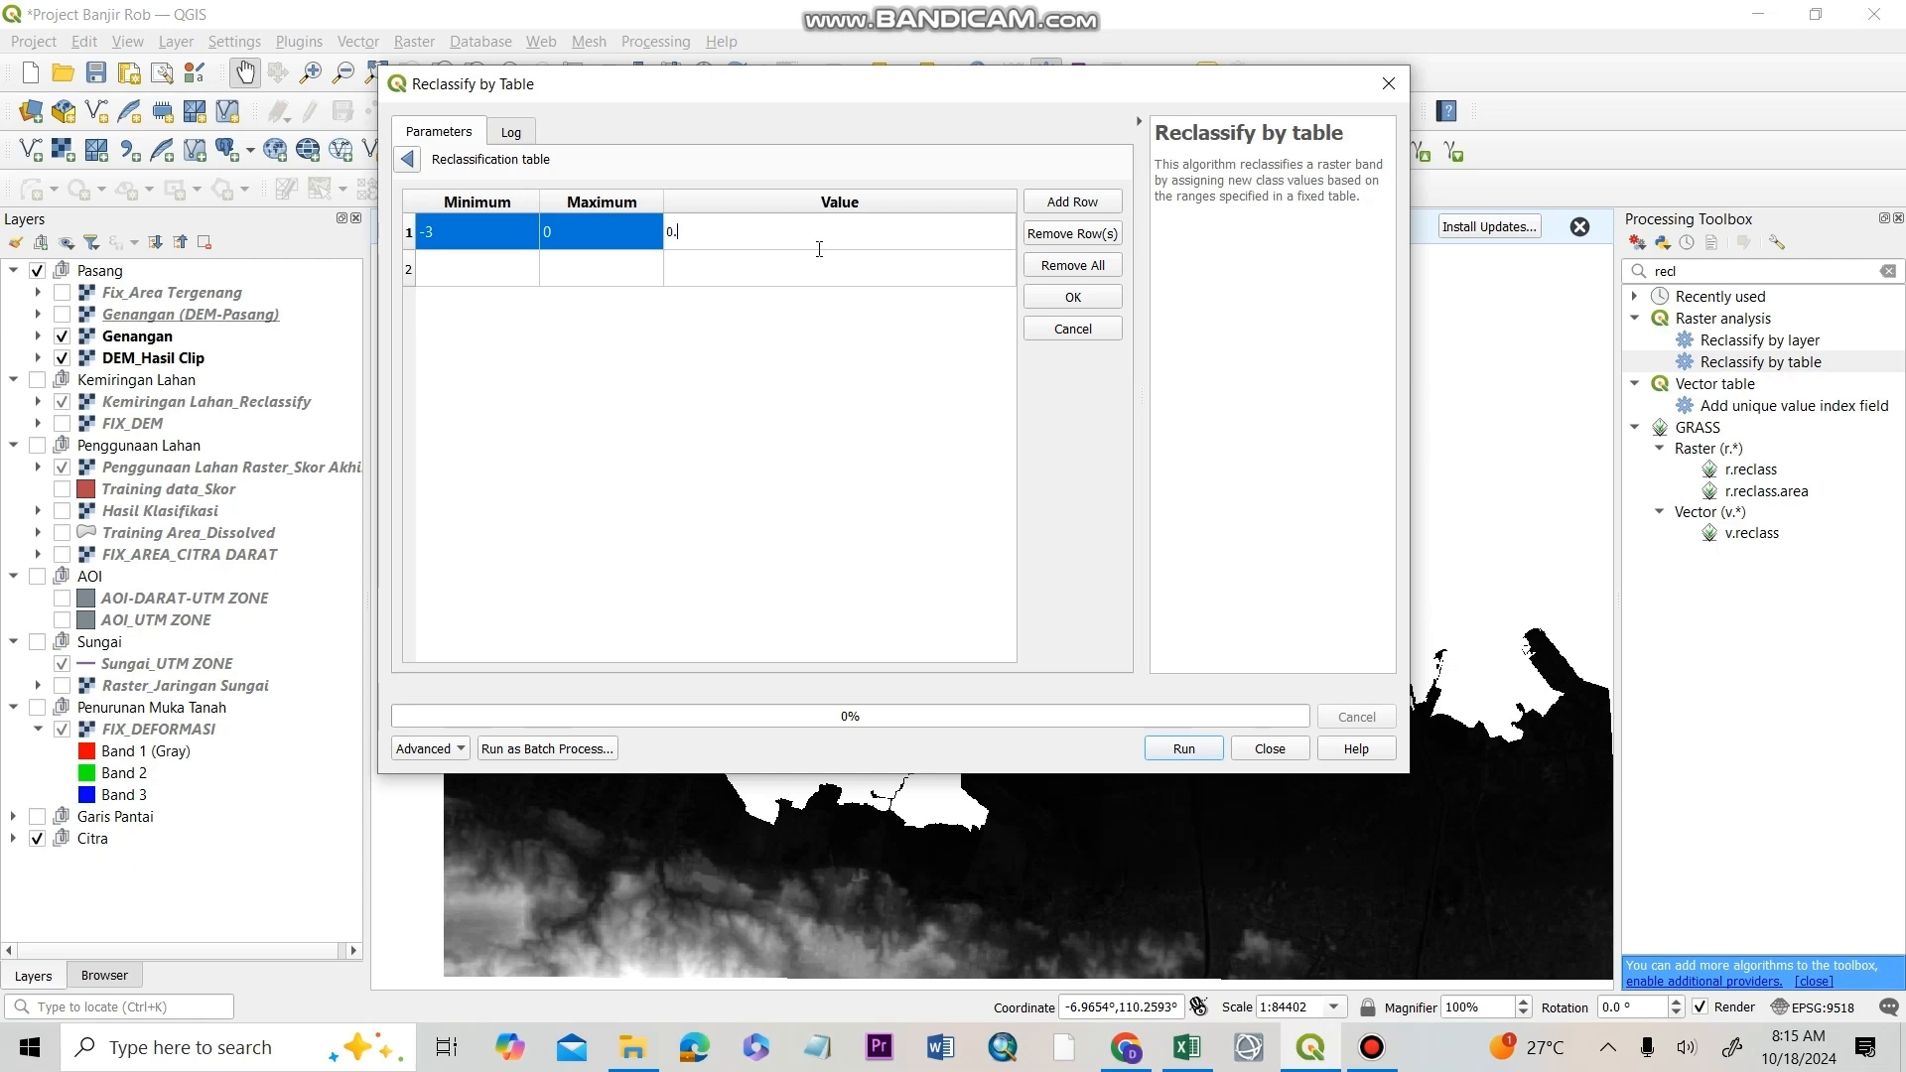
- Set the second class to minimum 0, maximum 170 and value 0.02, then run the reclassification to a temporary file
left_click(493, 279)
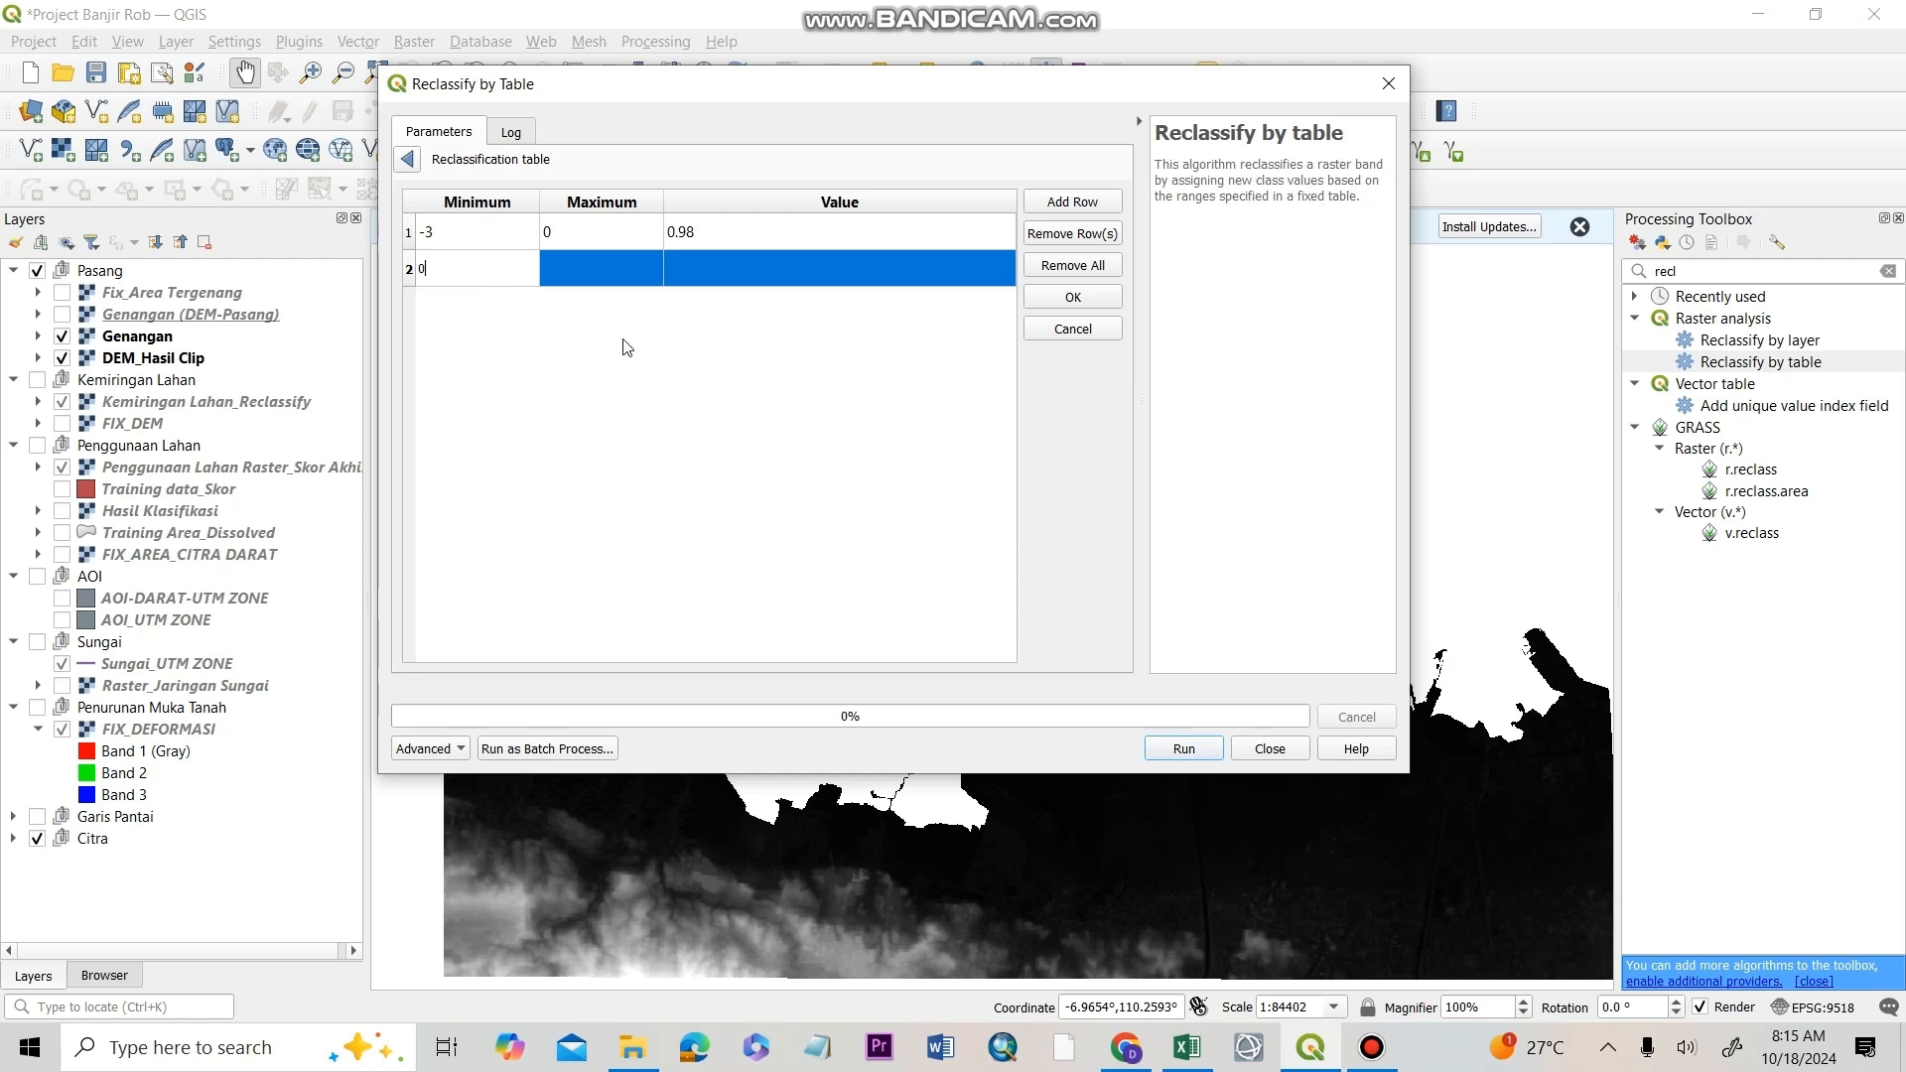
left_click(573, 264)
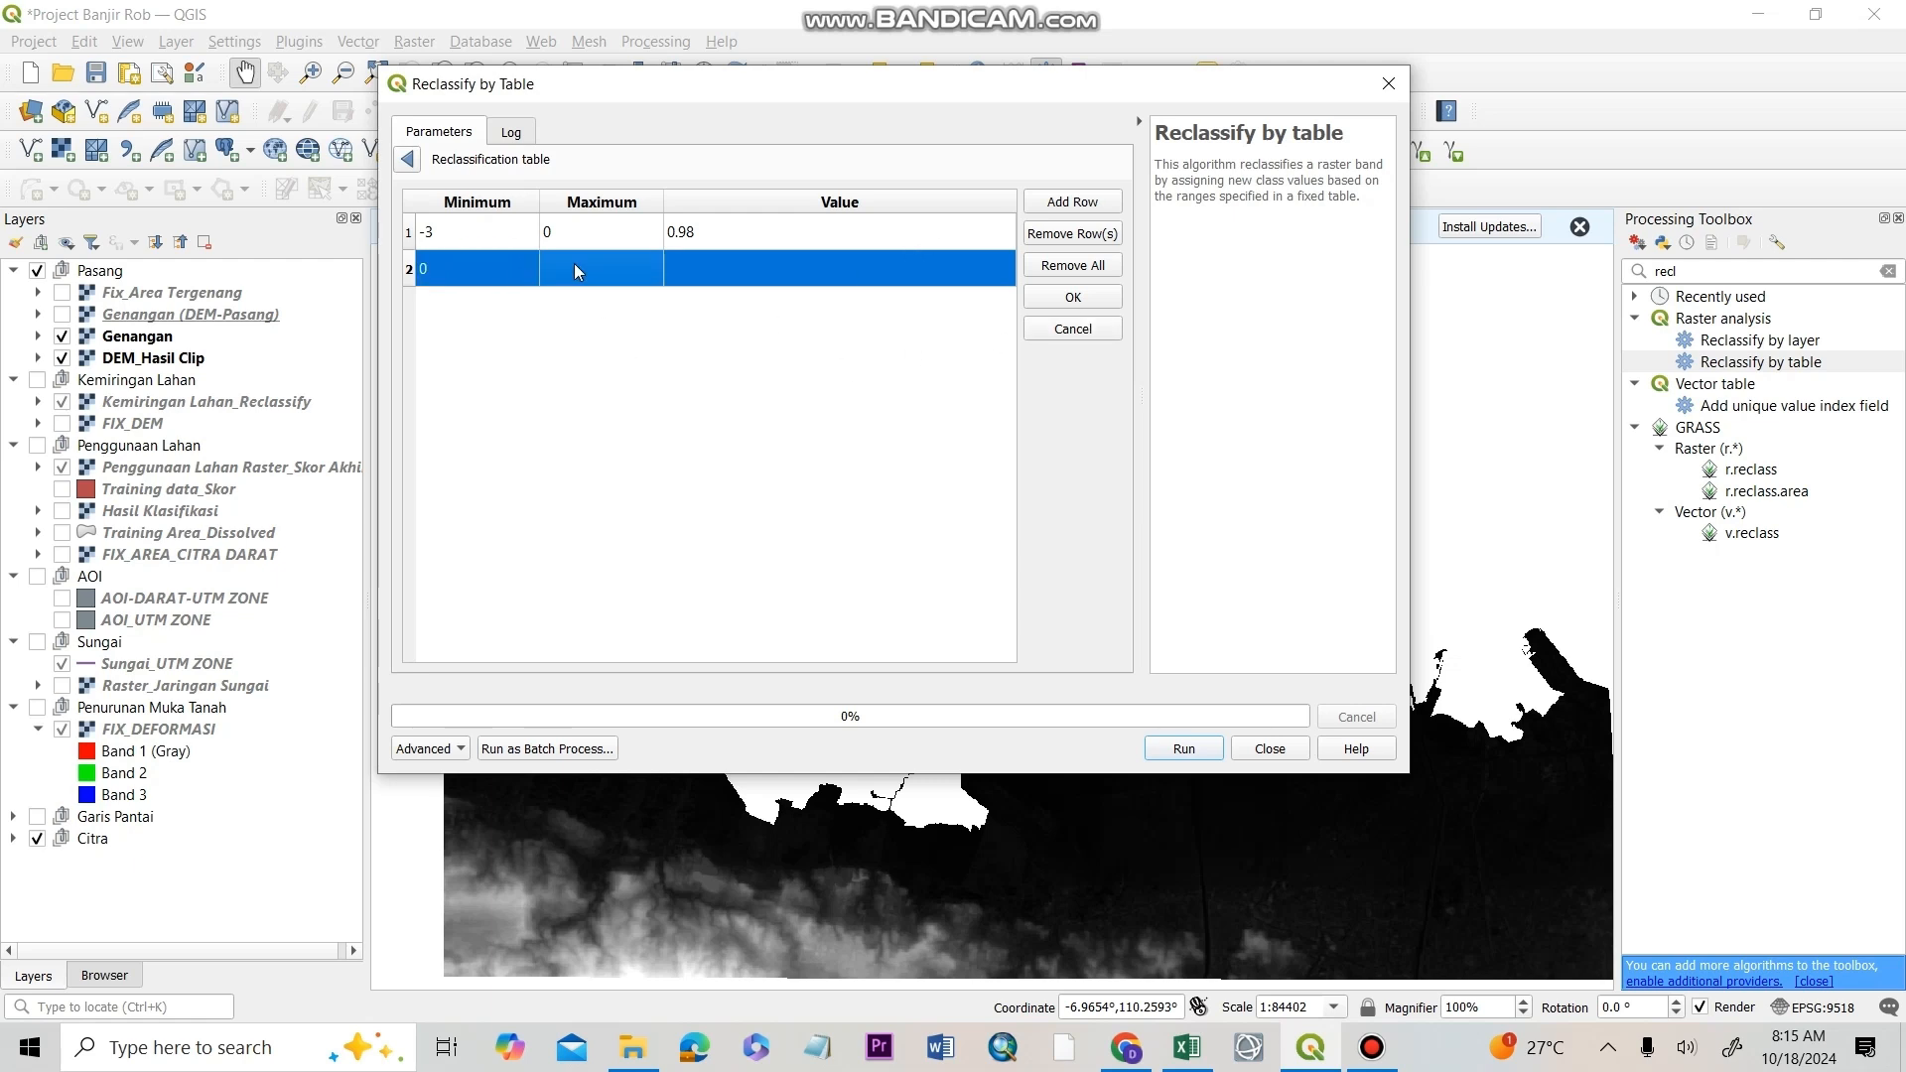
left_click(574, 265)
type("170")
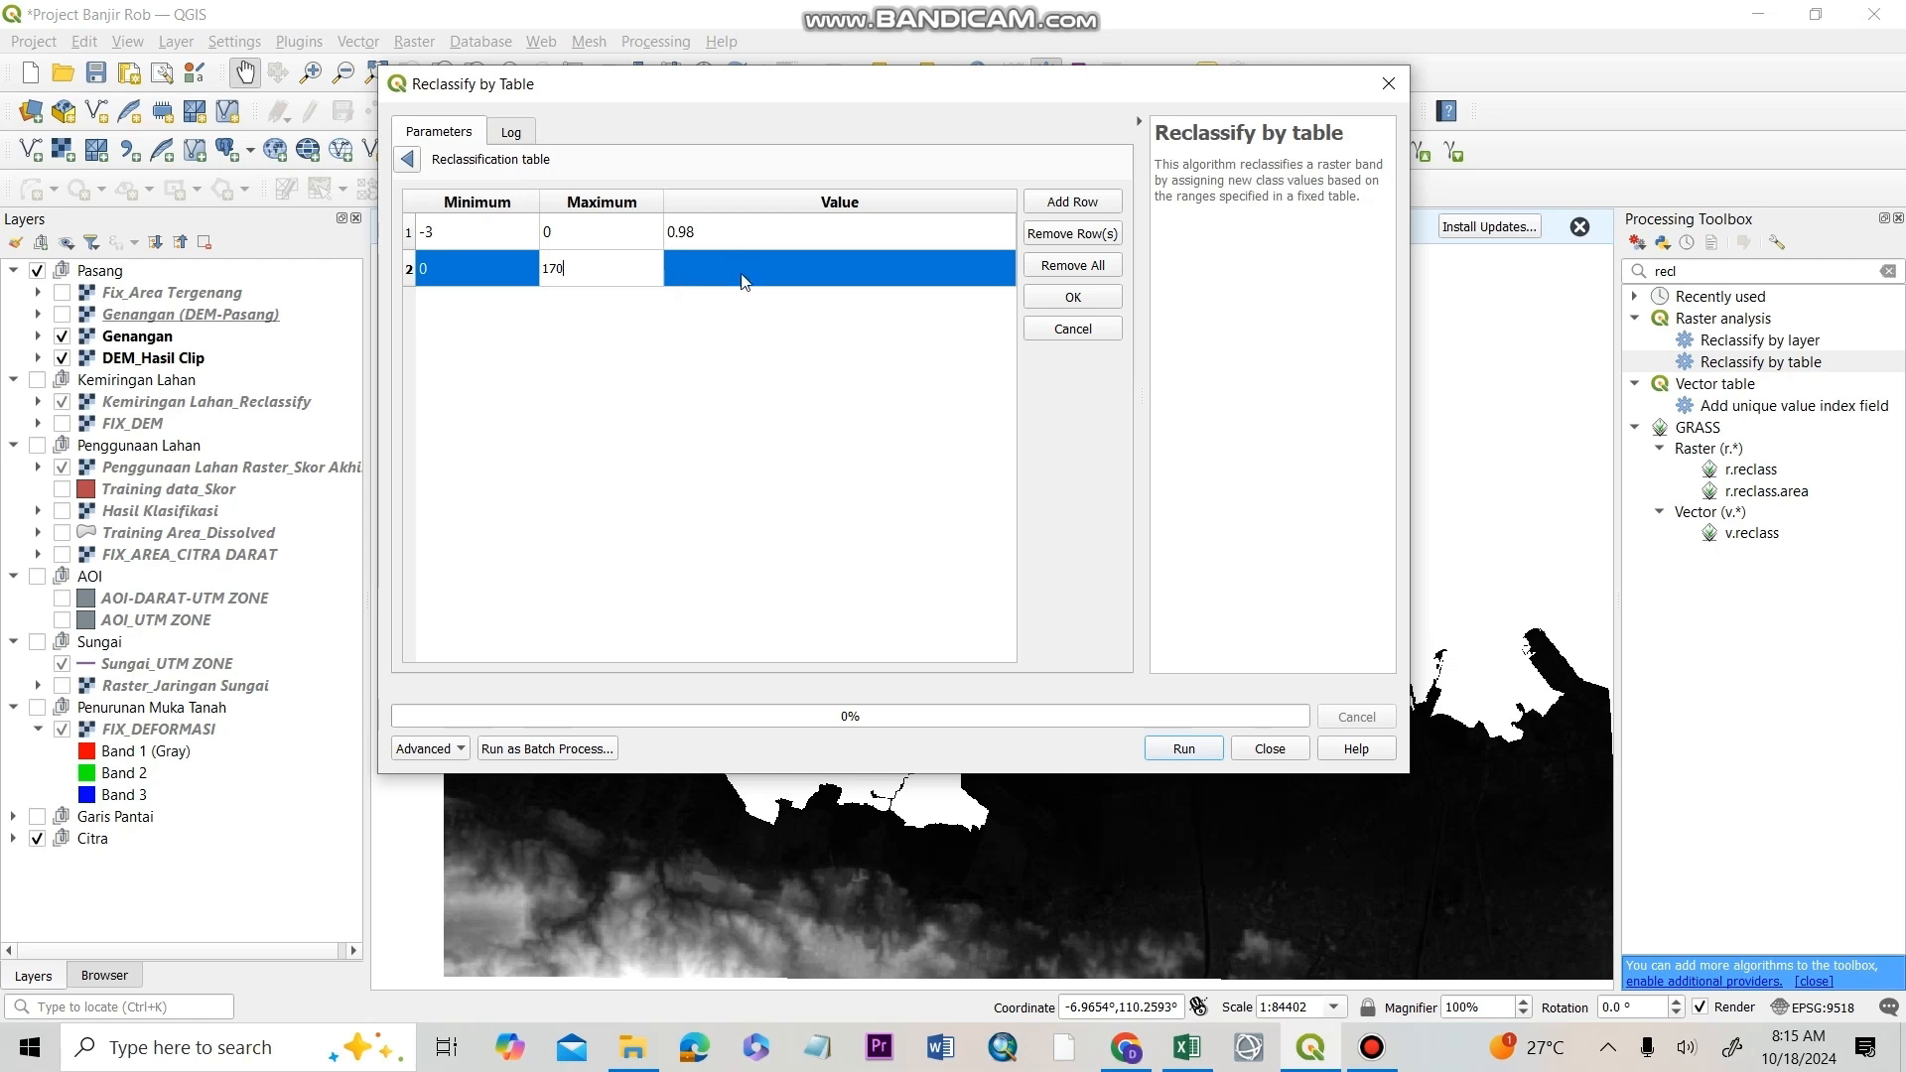
left_click(742, 274)
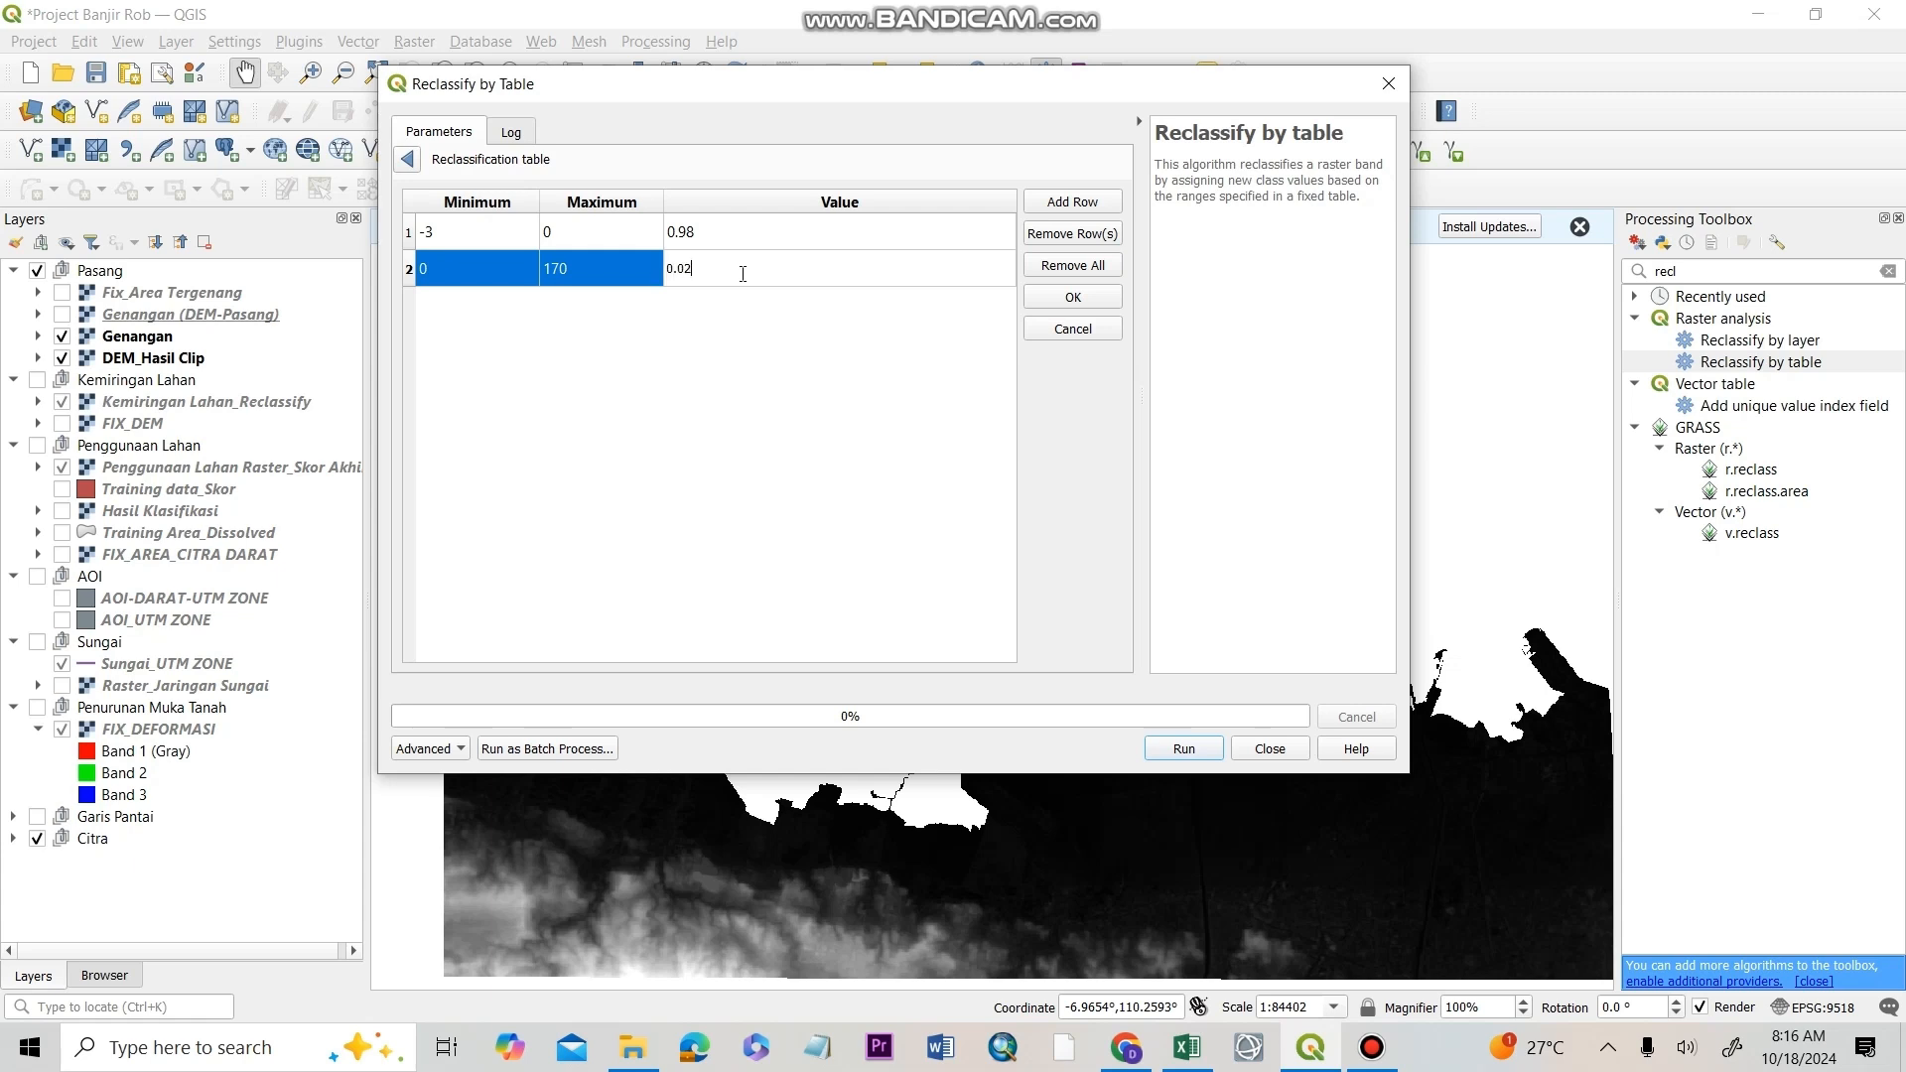
left_click(1044, 298)
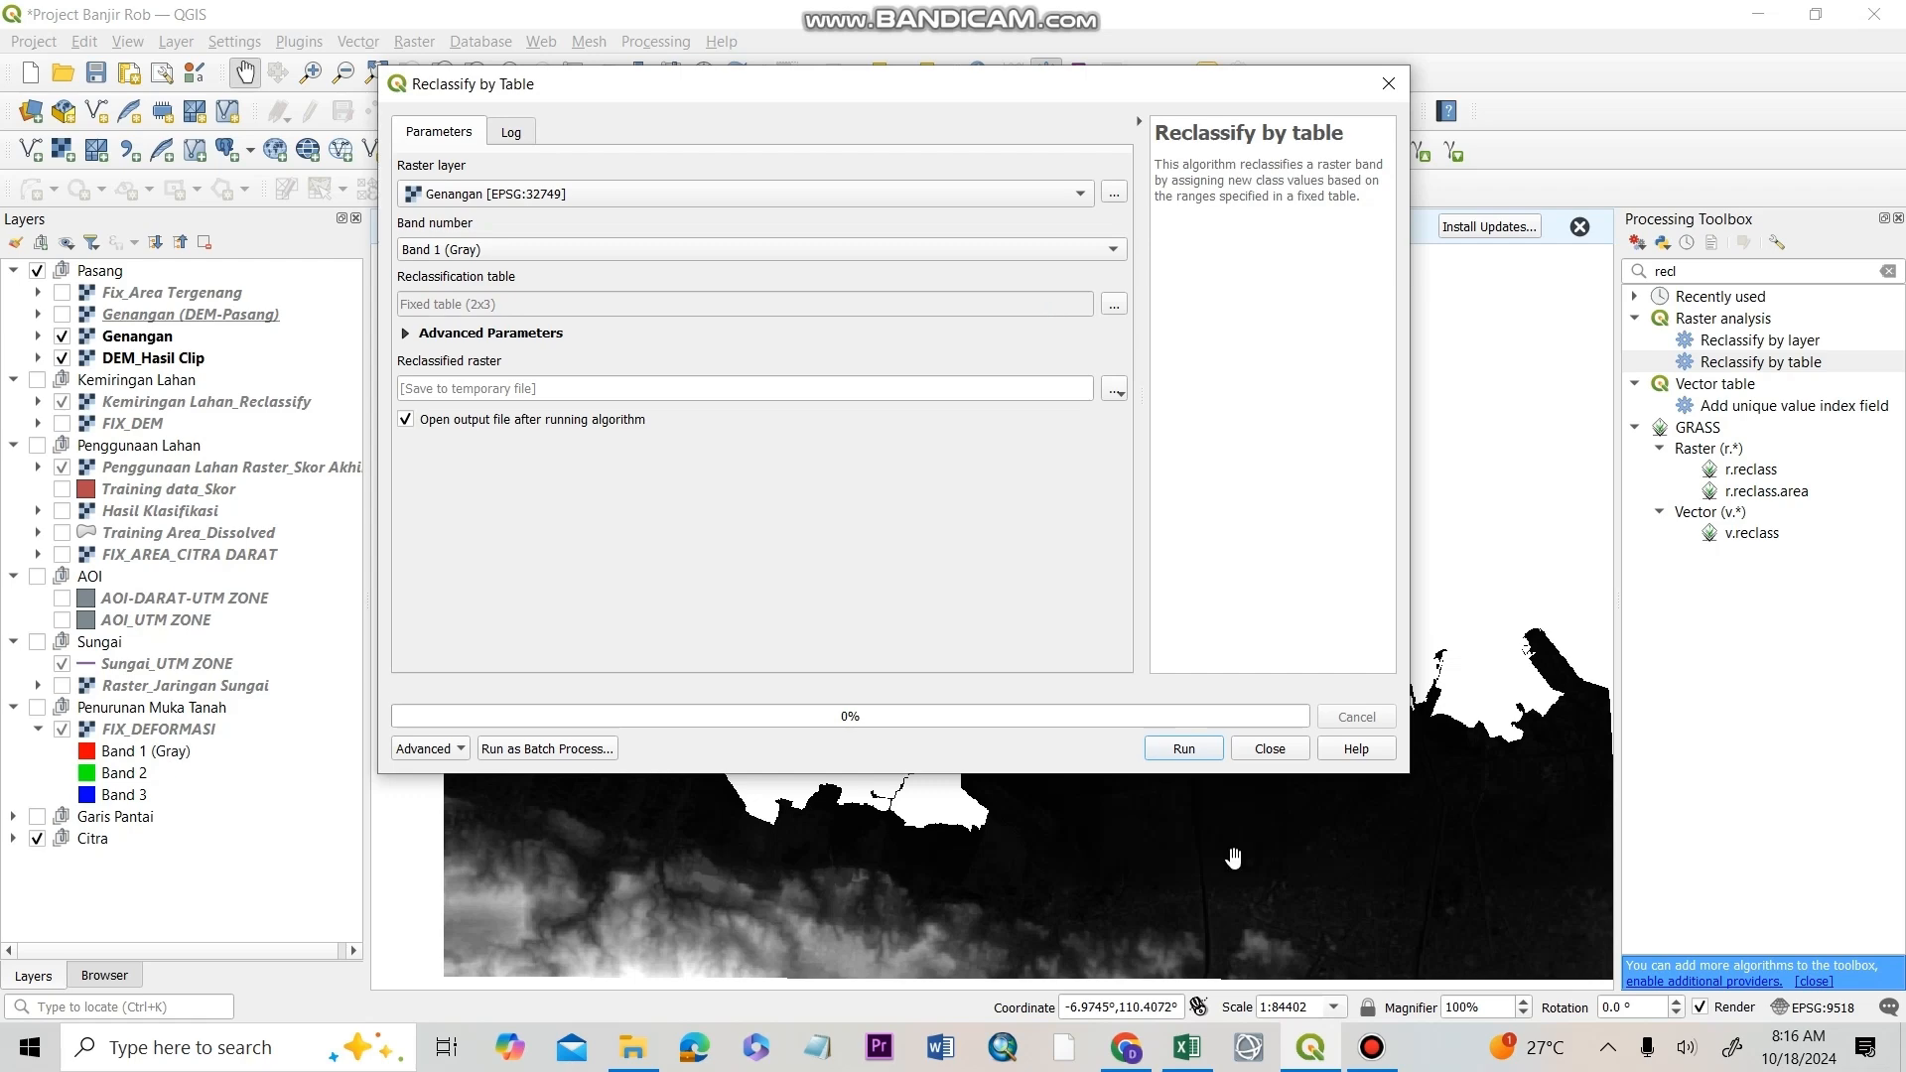
left_click(1184, 749)
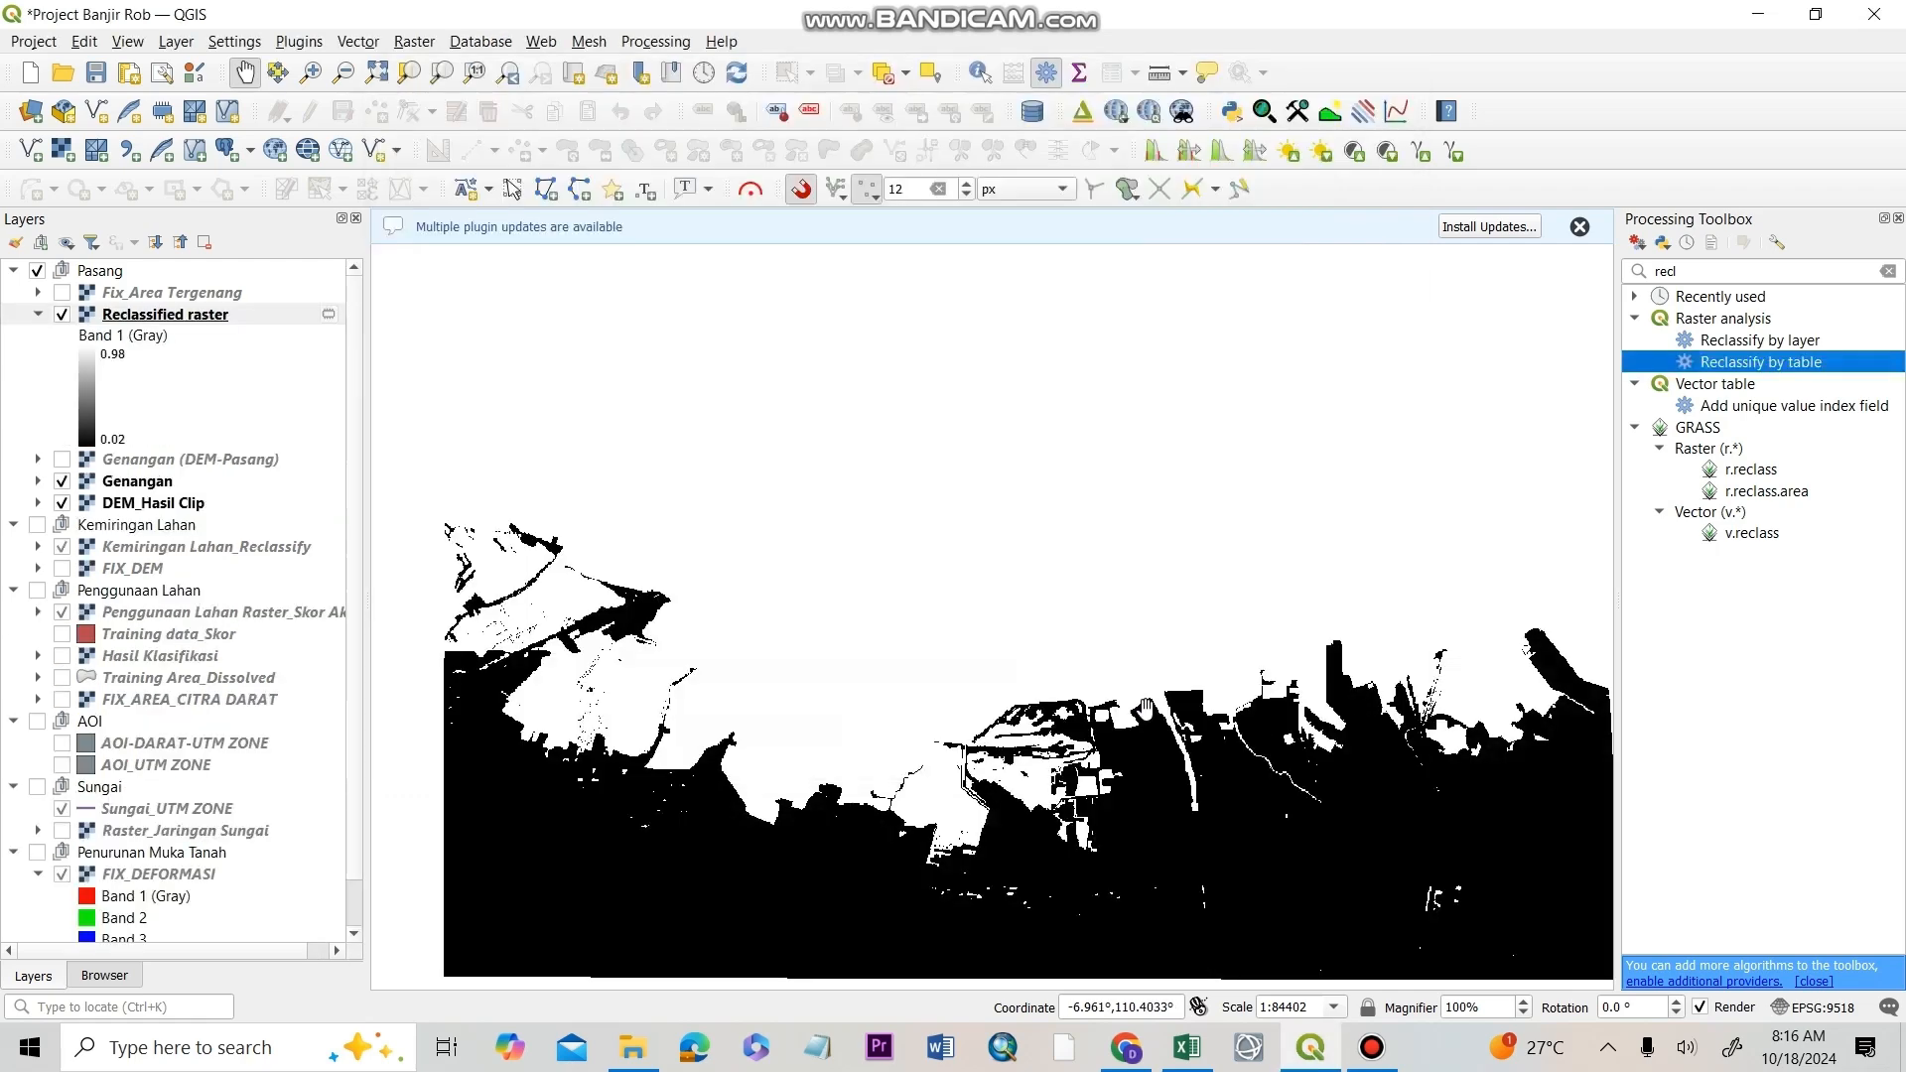
- Set the Reclassified raster's symbology to Paletted/Unique values and classify it
double_click(114, 316)
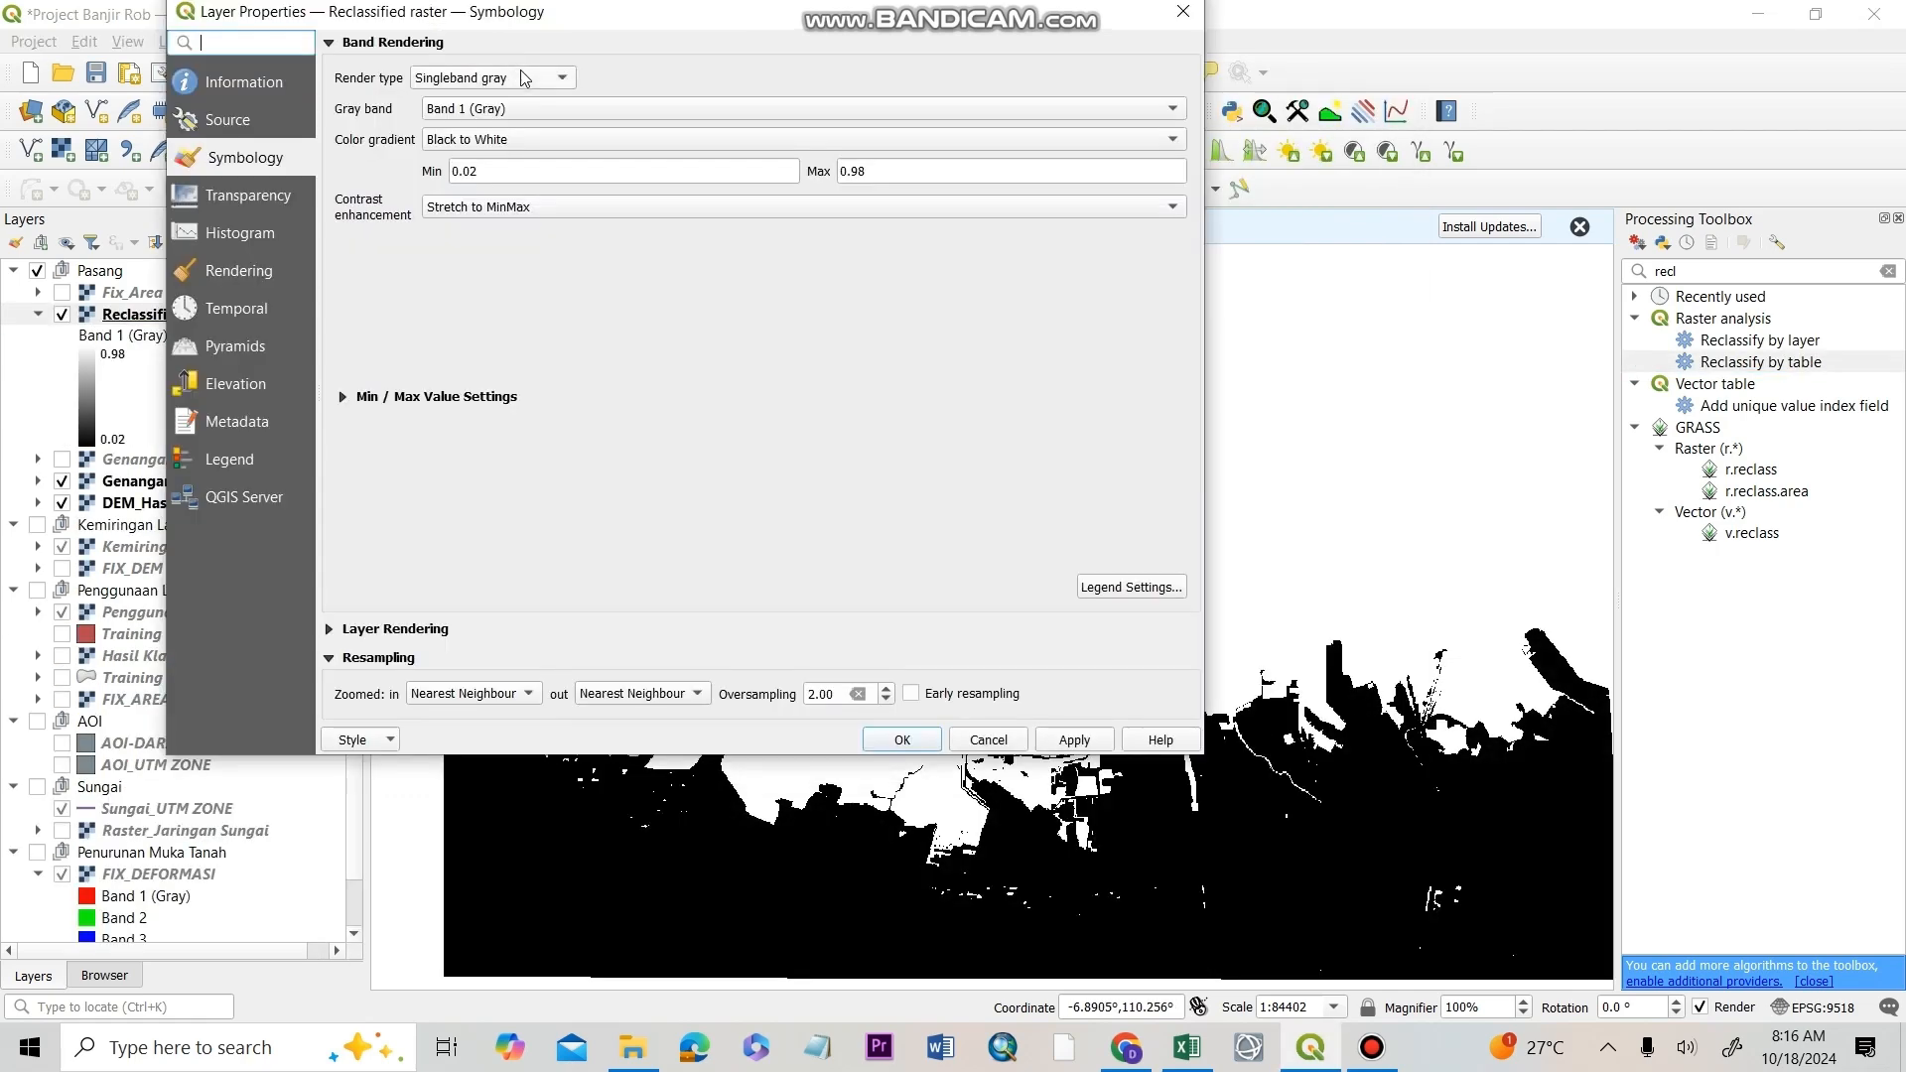
left_click(524, 79)
left_click(497, 56)
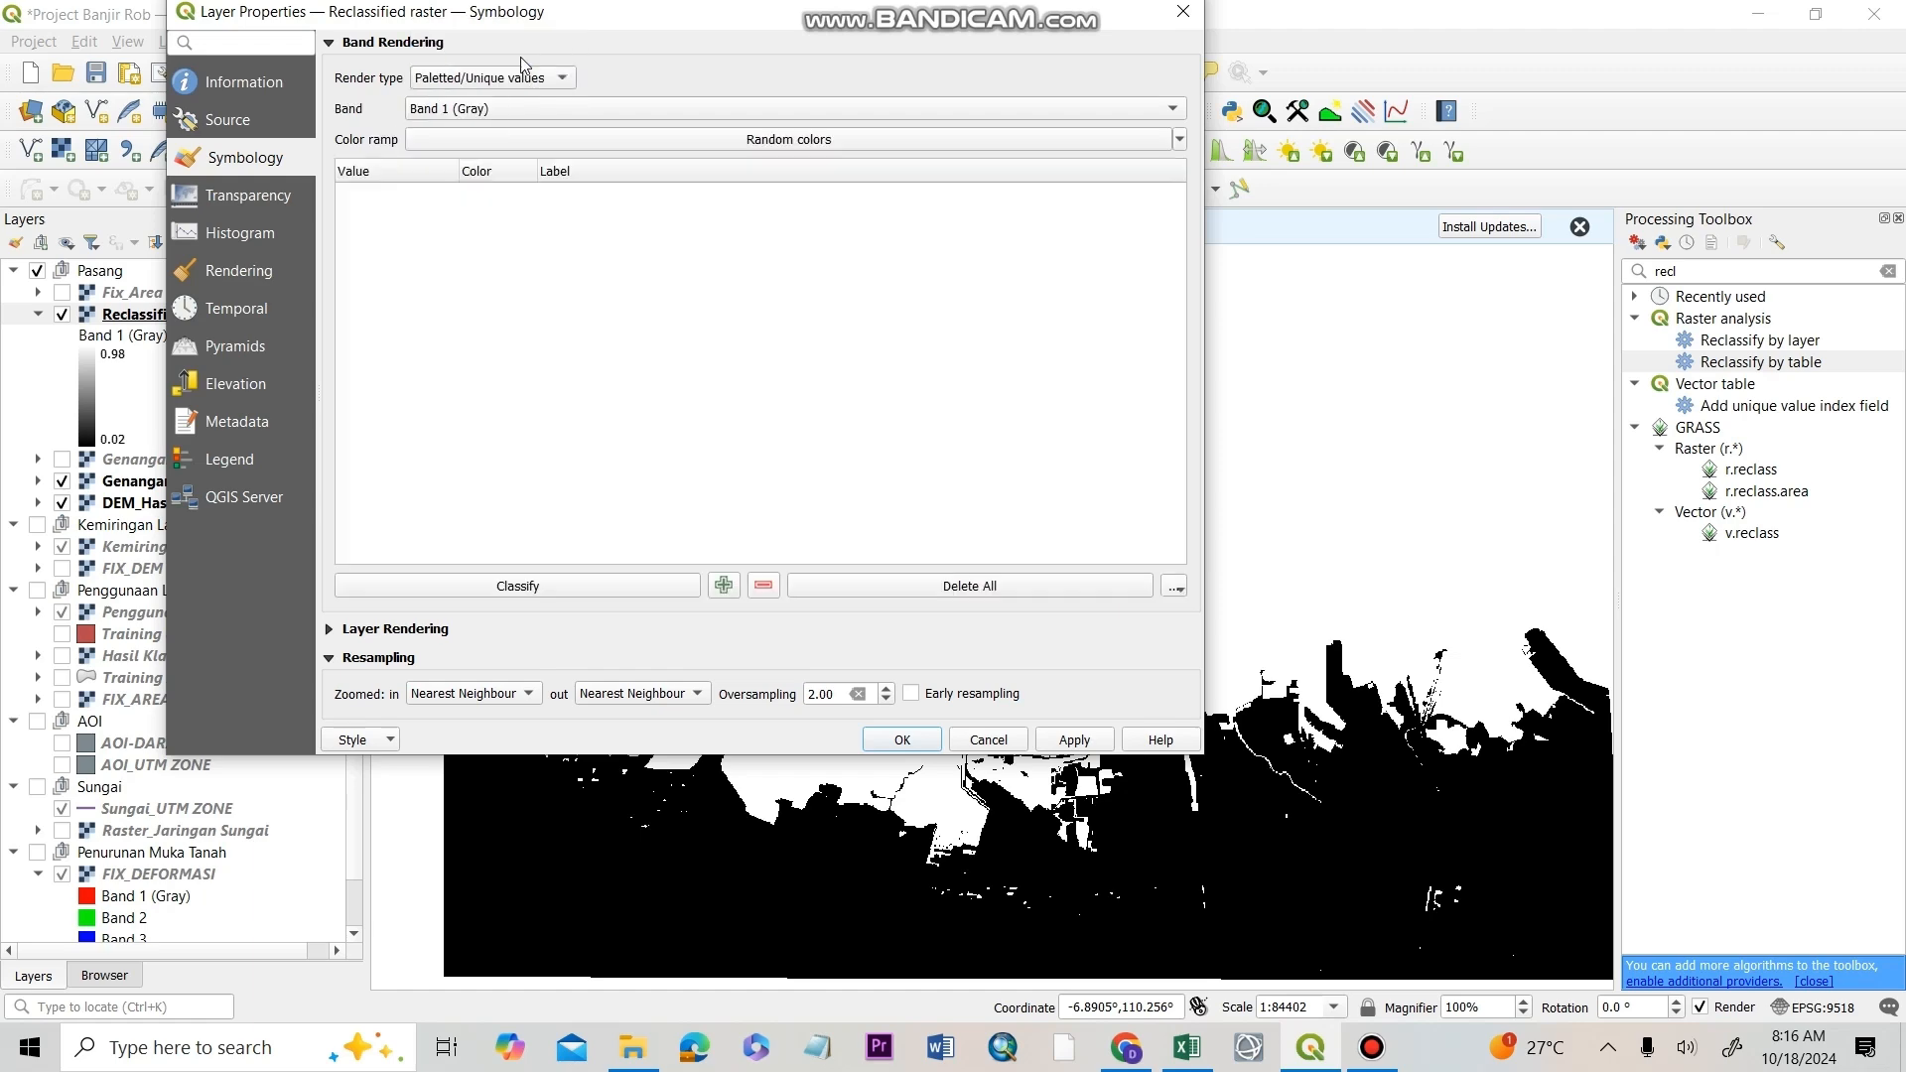
left_click(556, 587)
- Color the 0.02 class green and the 0.98 class magenta, and apply the symbology to the Reclassified raster
double_click(502, 212)
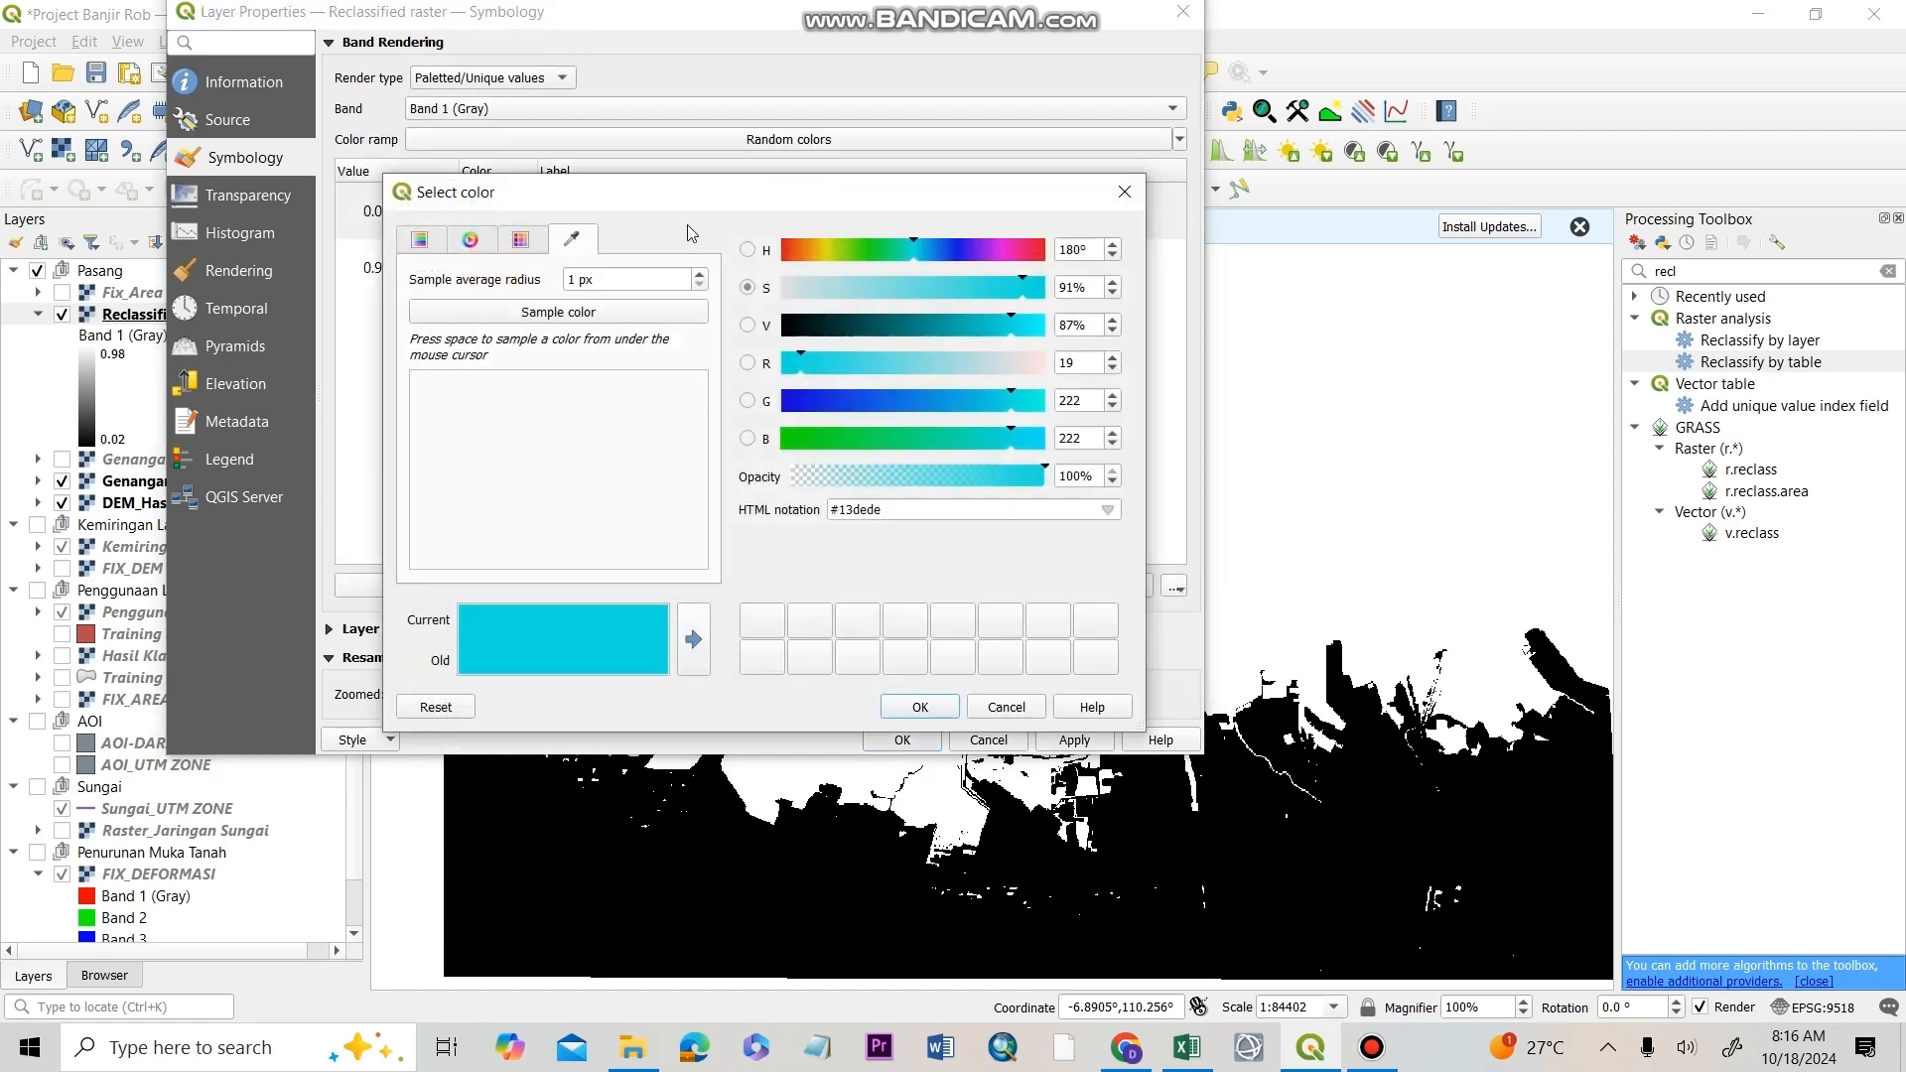
left_click(858, 253)
left_click(921, 707)
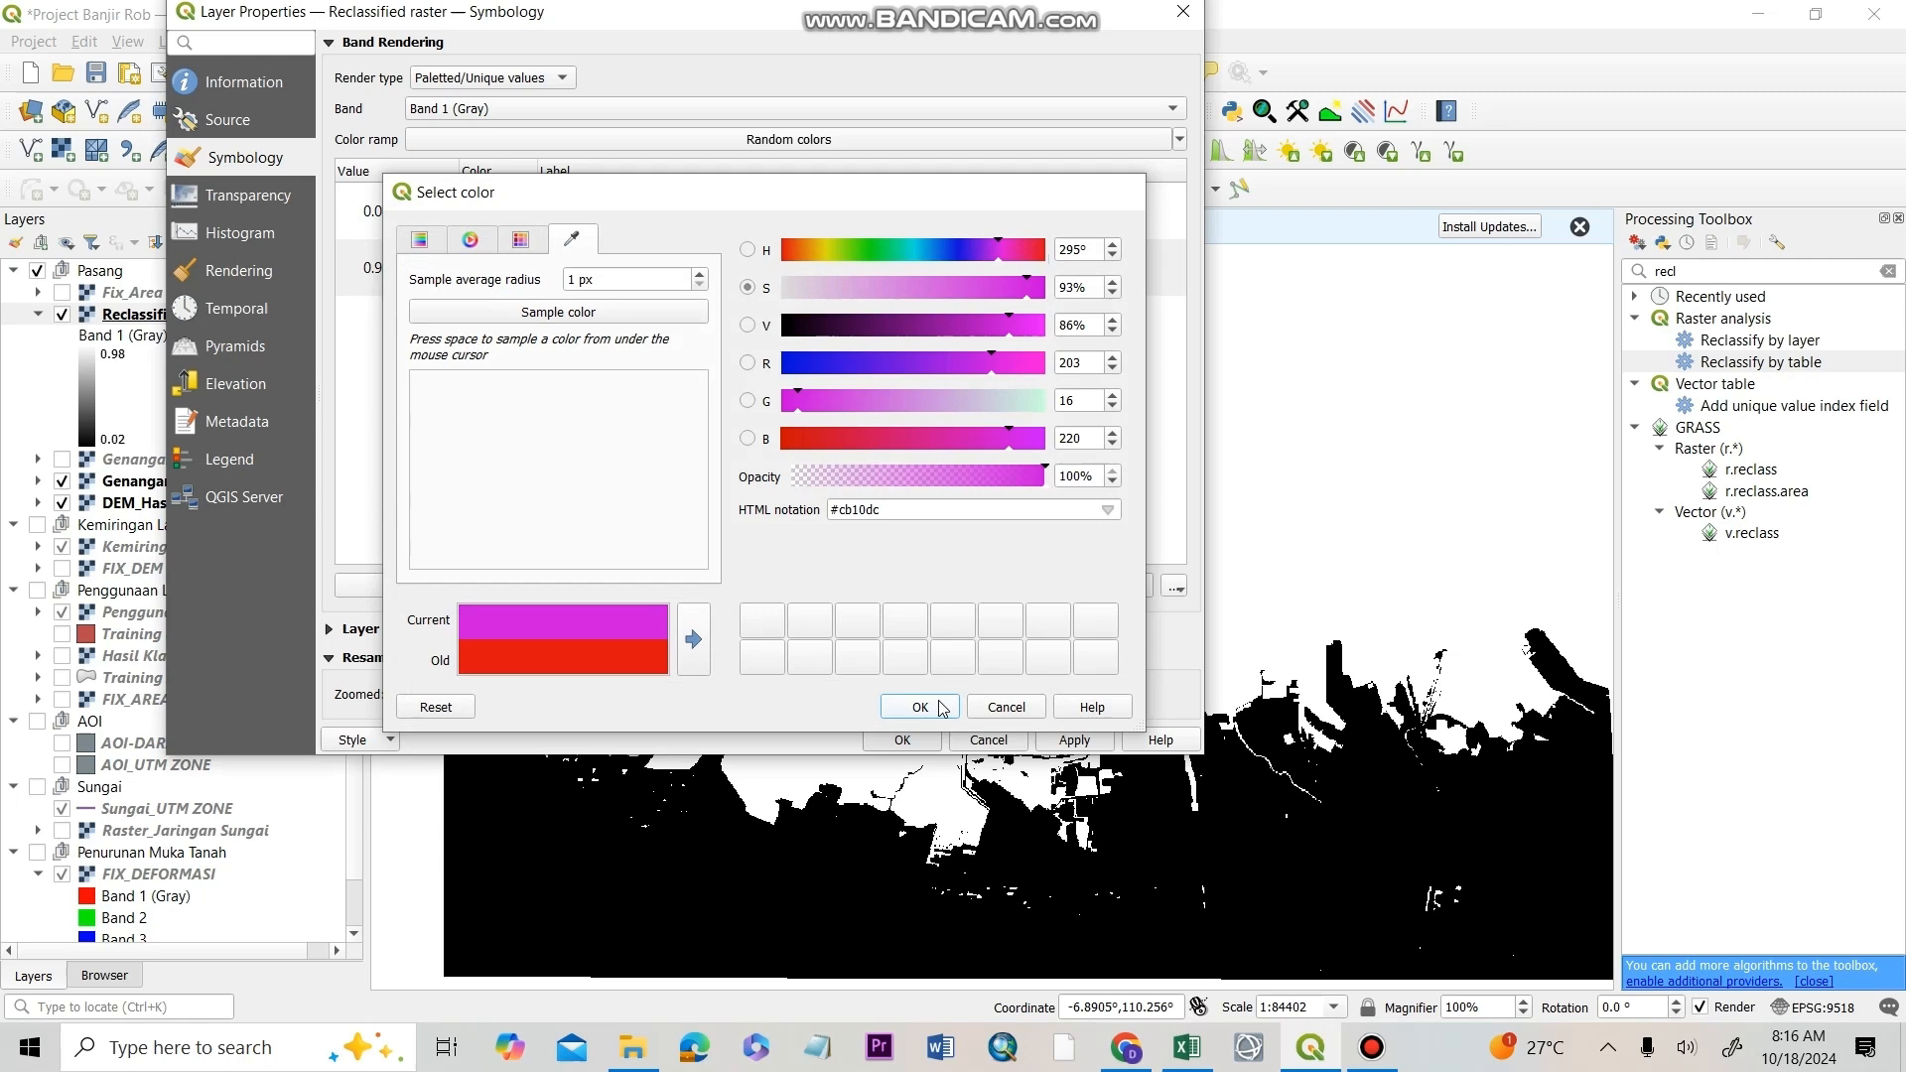
left_click(920, 707)
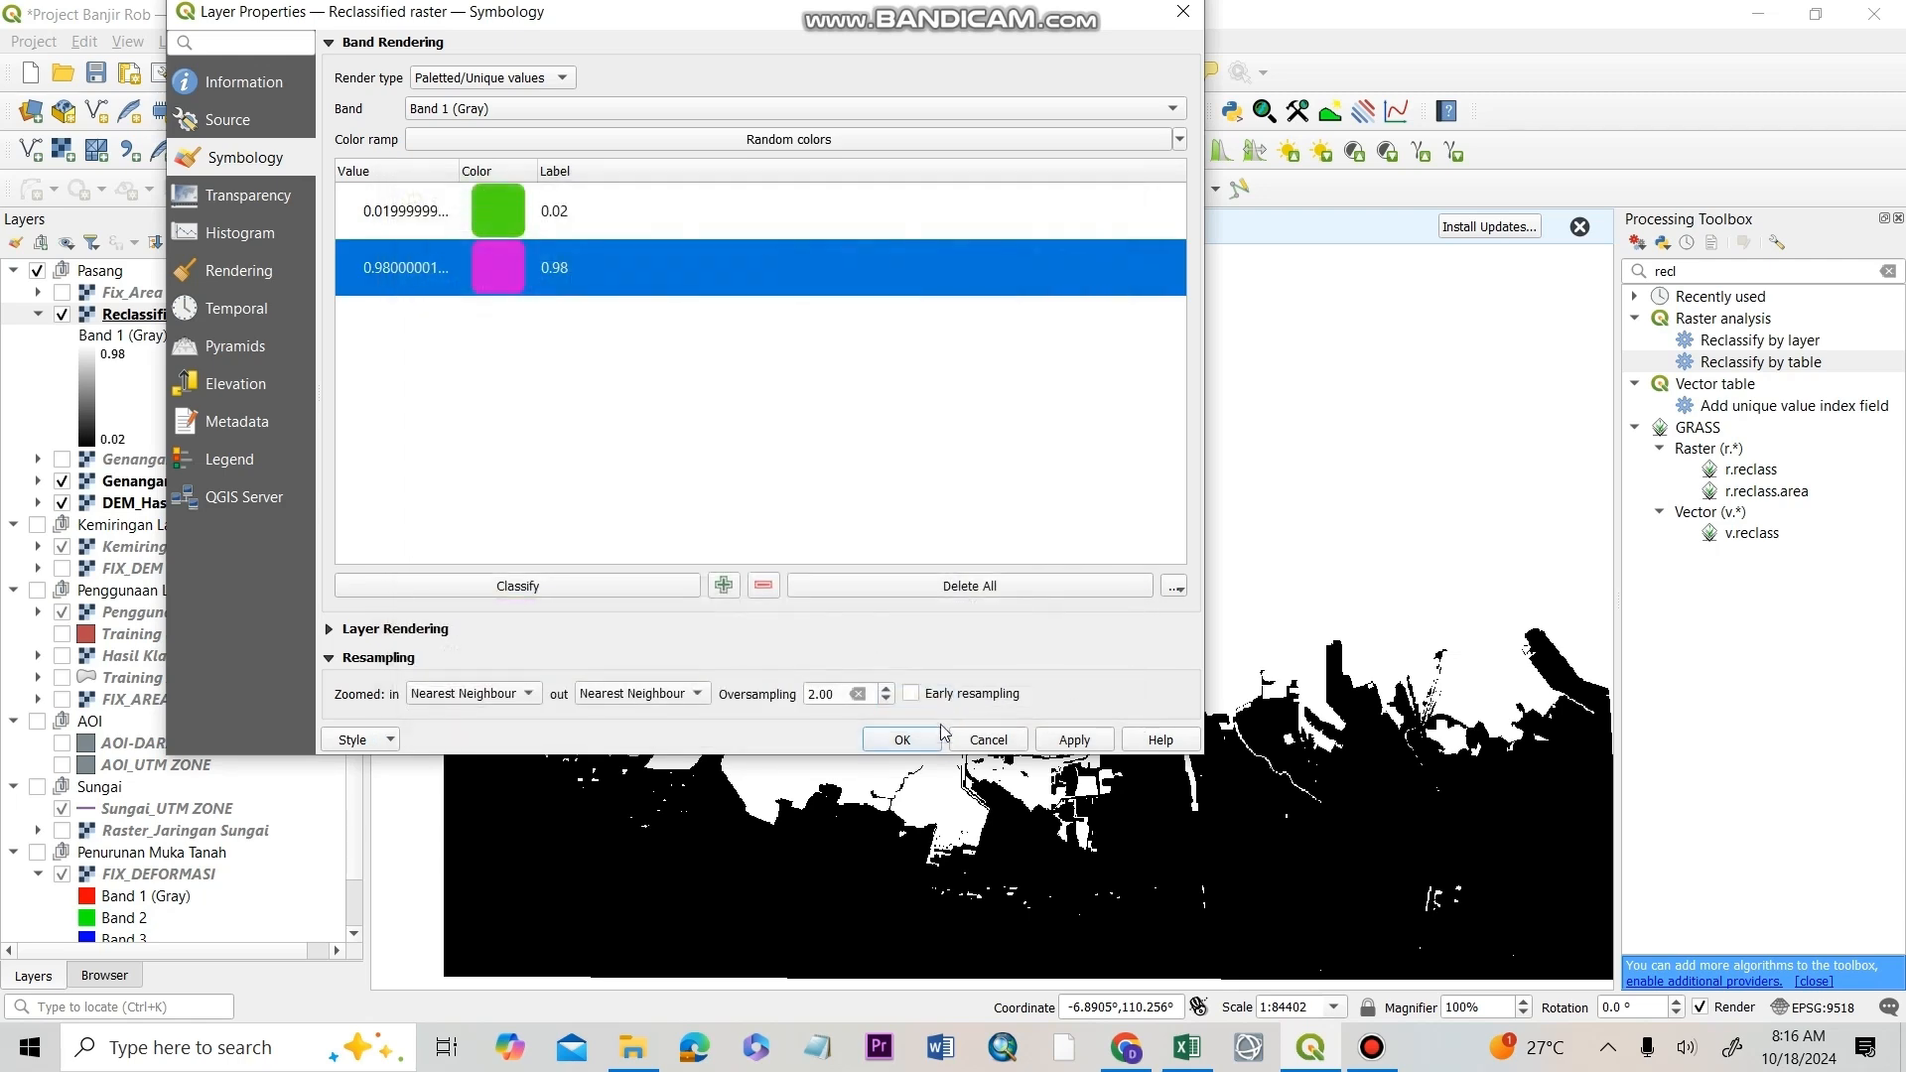
left_click(920, 741)
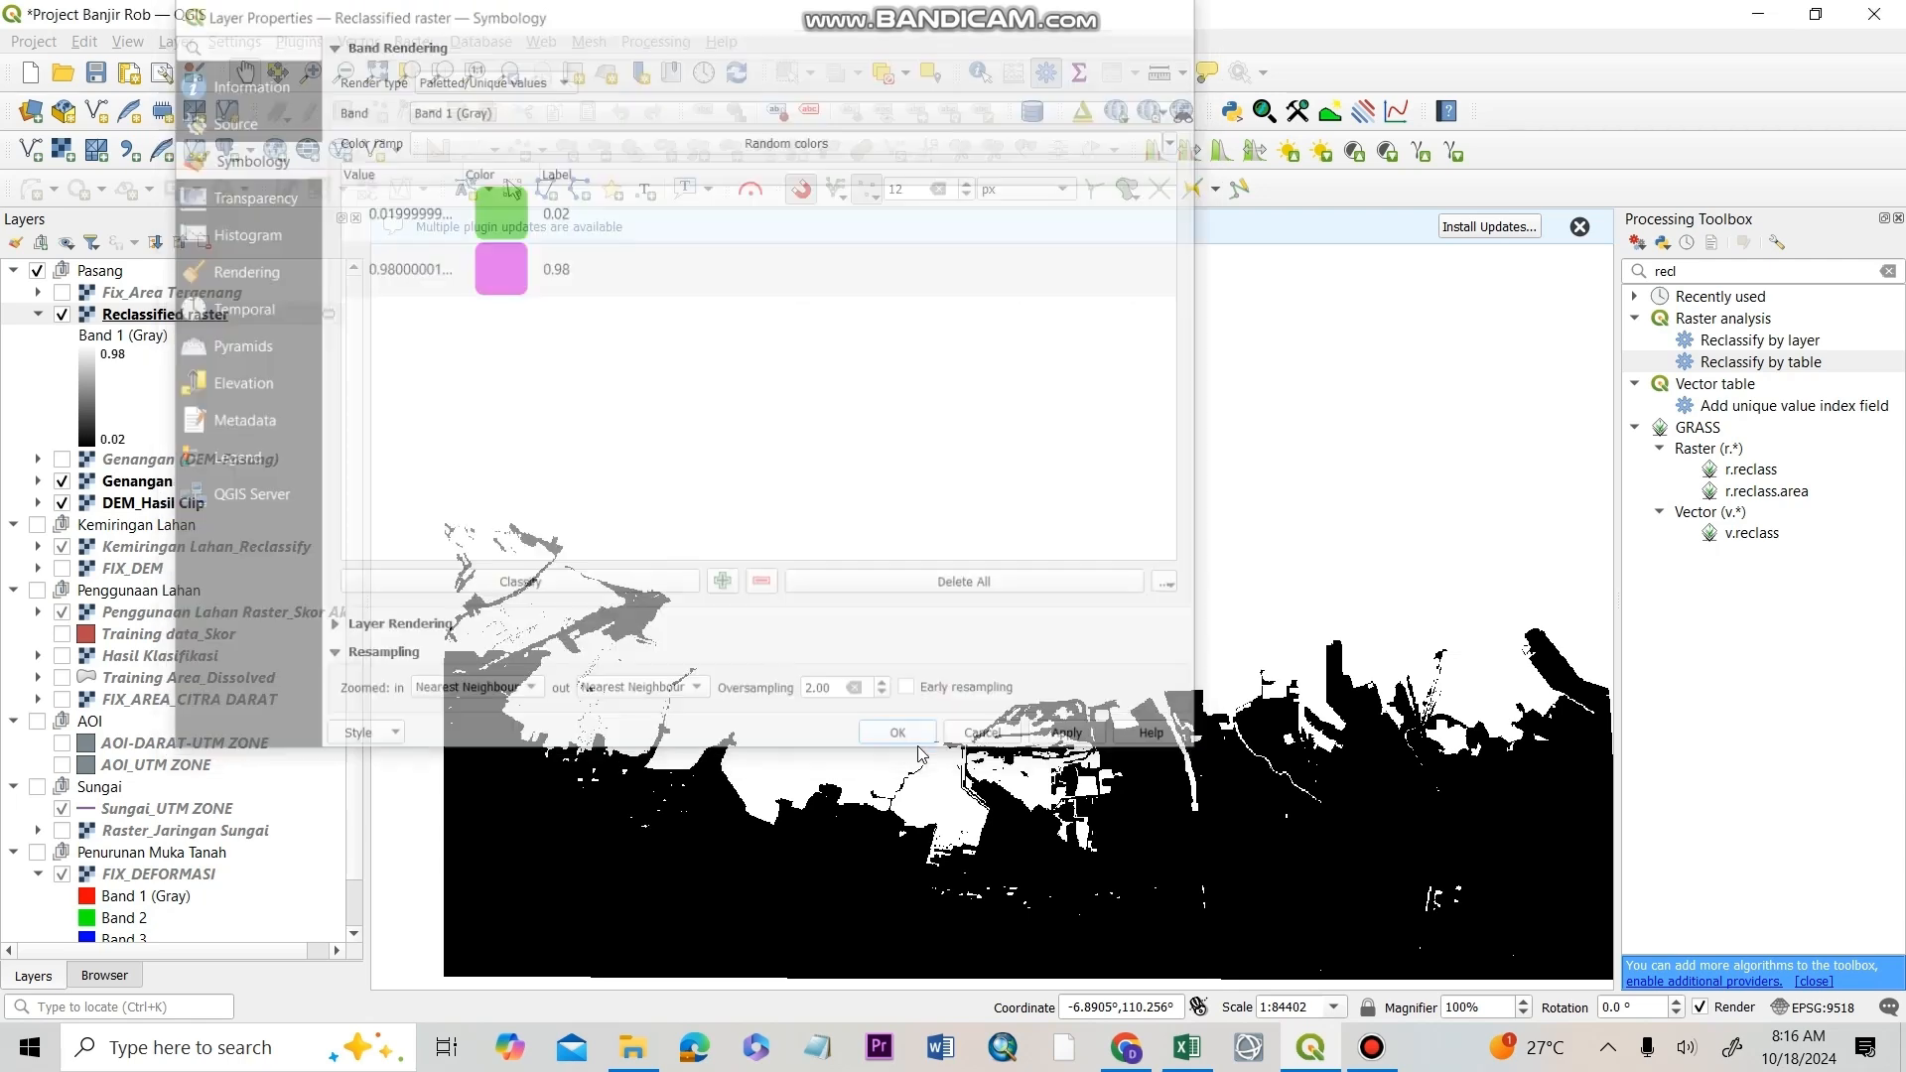
mouse_move(911, 711)
left_mouse_down()
mouse_move(904, 635)
mouse_move(918, 647)
mouse_move(817, 592)
mouse_move(915, 661)
mouse_move(910, 678)
left_mouse_up()
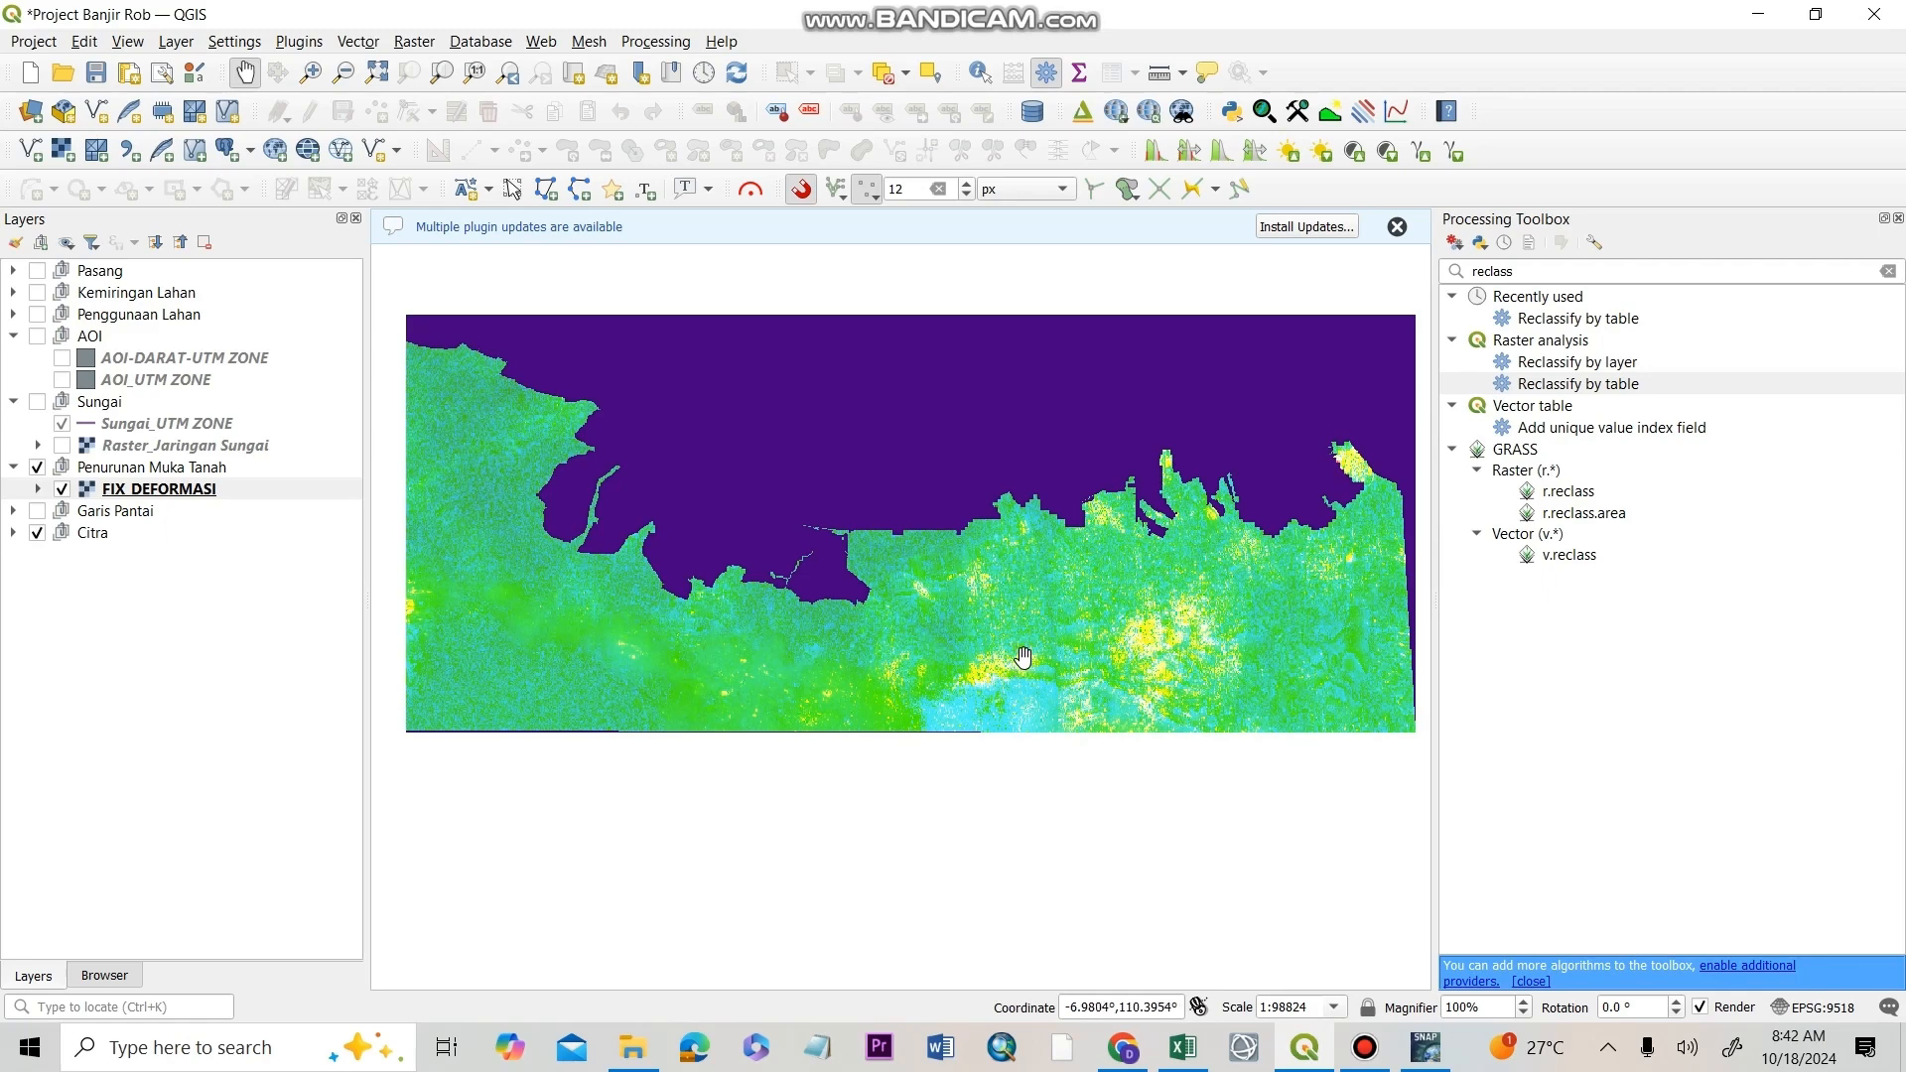
- Switch to SNAP and examine the Graph Builder processing chain from the two Read nodes through to Write
left_click_drag(1021, 660, 1020, 718)
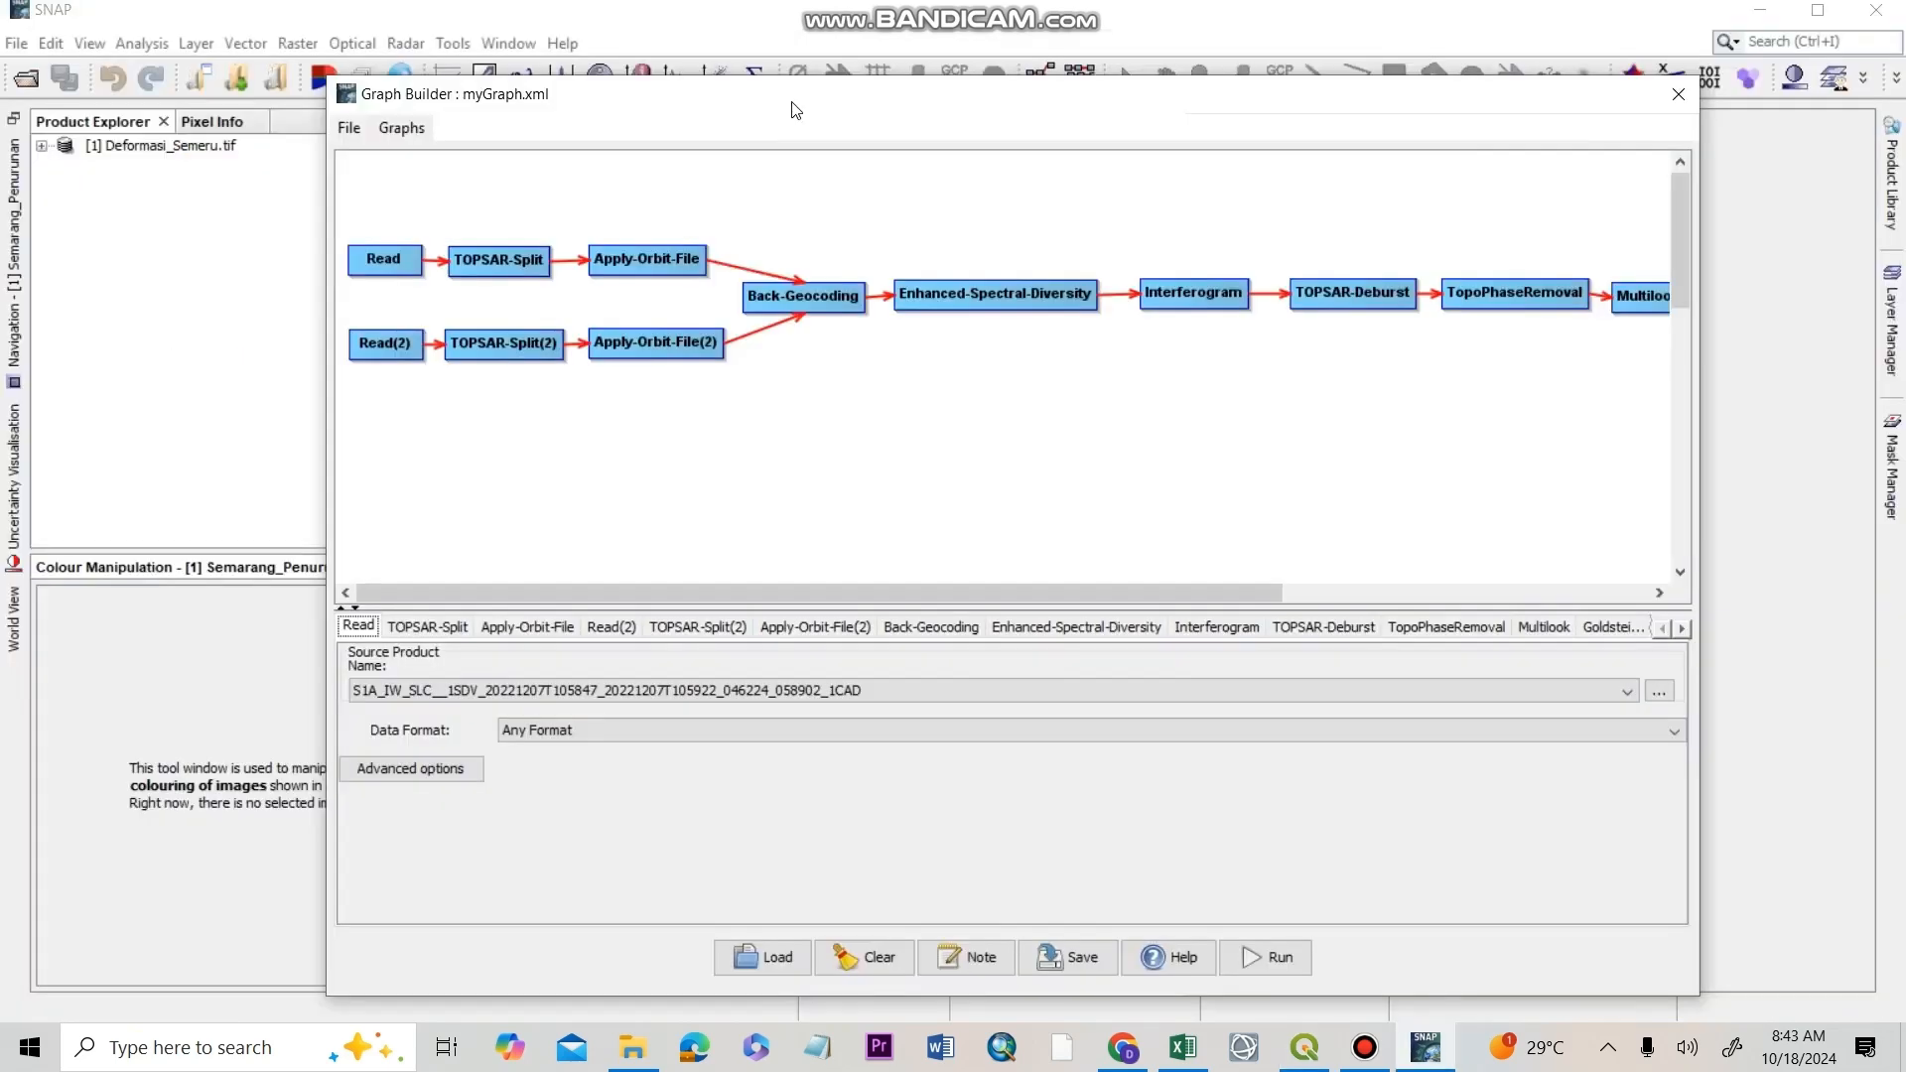
left_click_drag(795, 109, 542, 80)
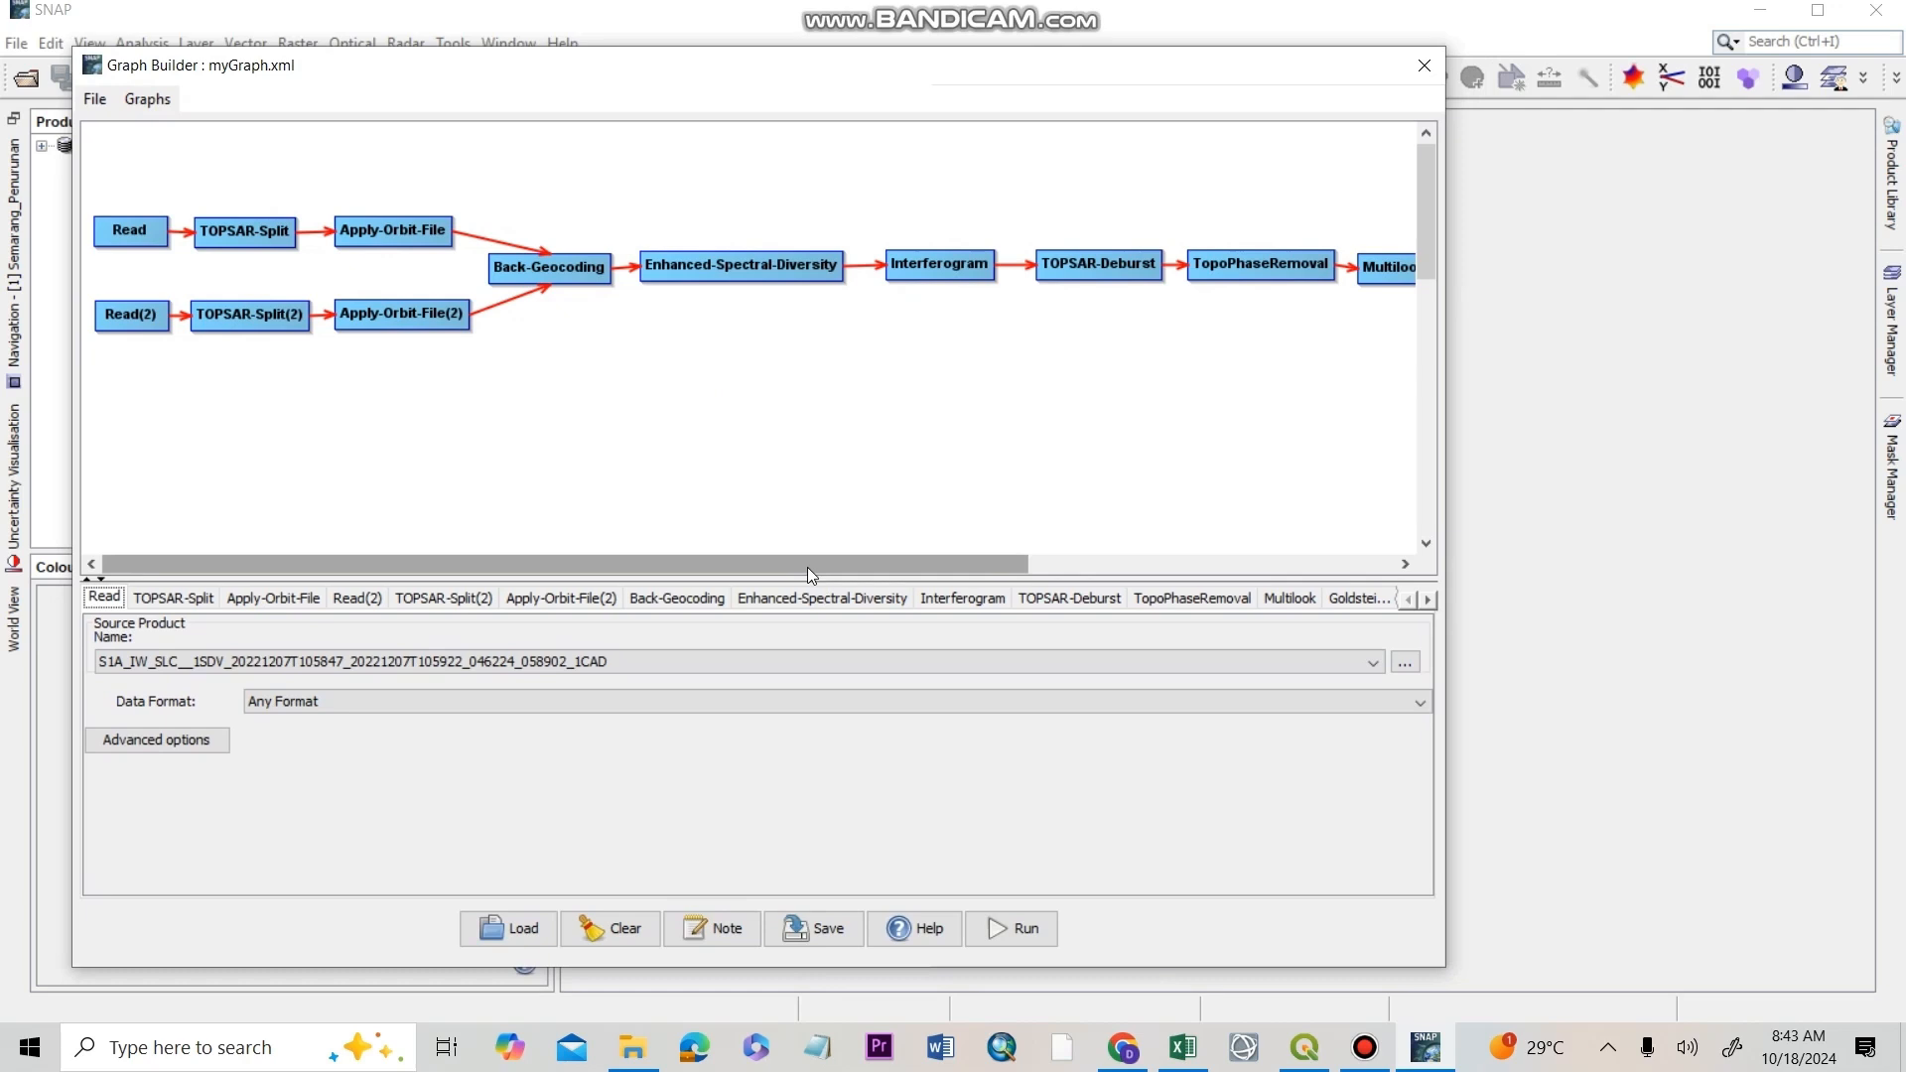
left_click_drag(812, 567, 262, 452)
left_click_drag(861, 567, 979, 298)
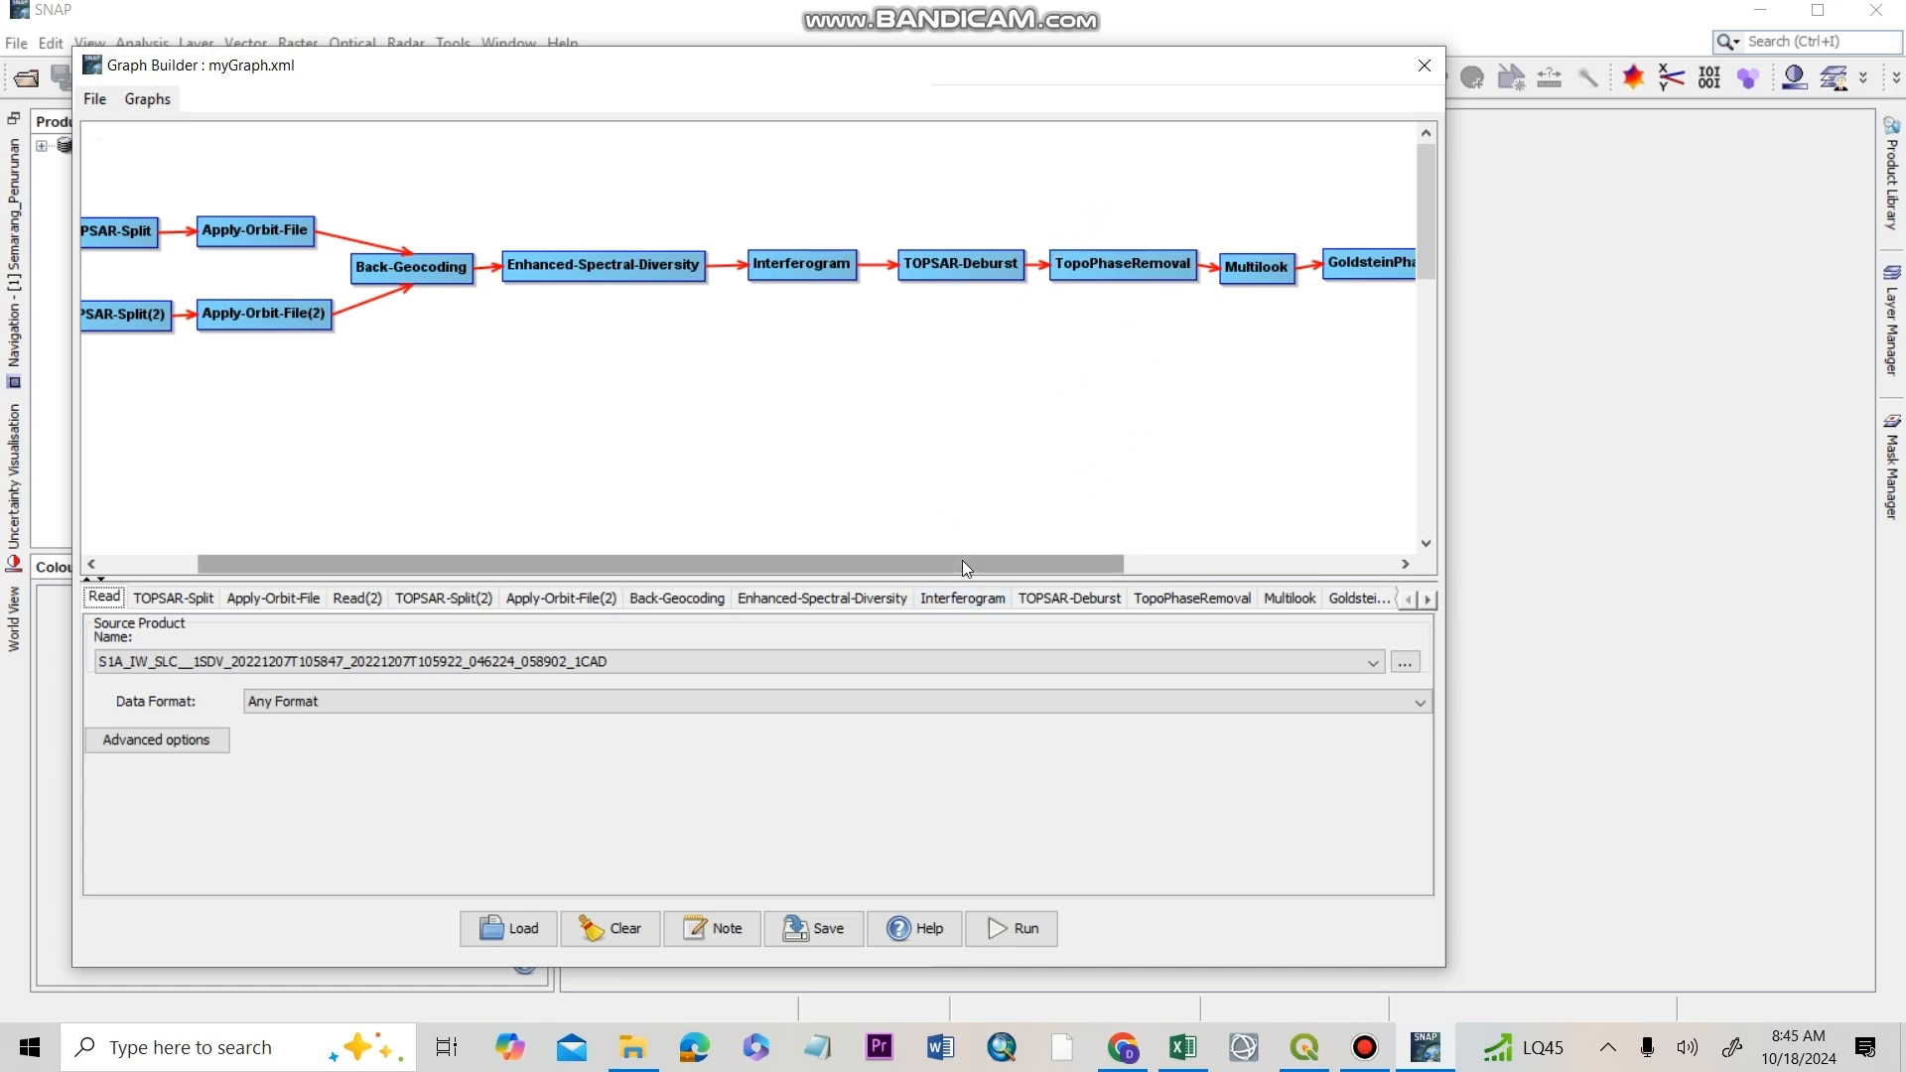
left_click_drag(962, 560, 1052, 558)
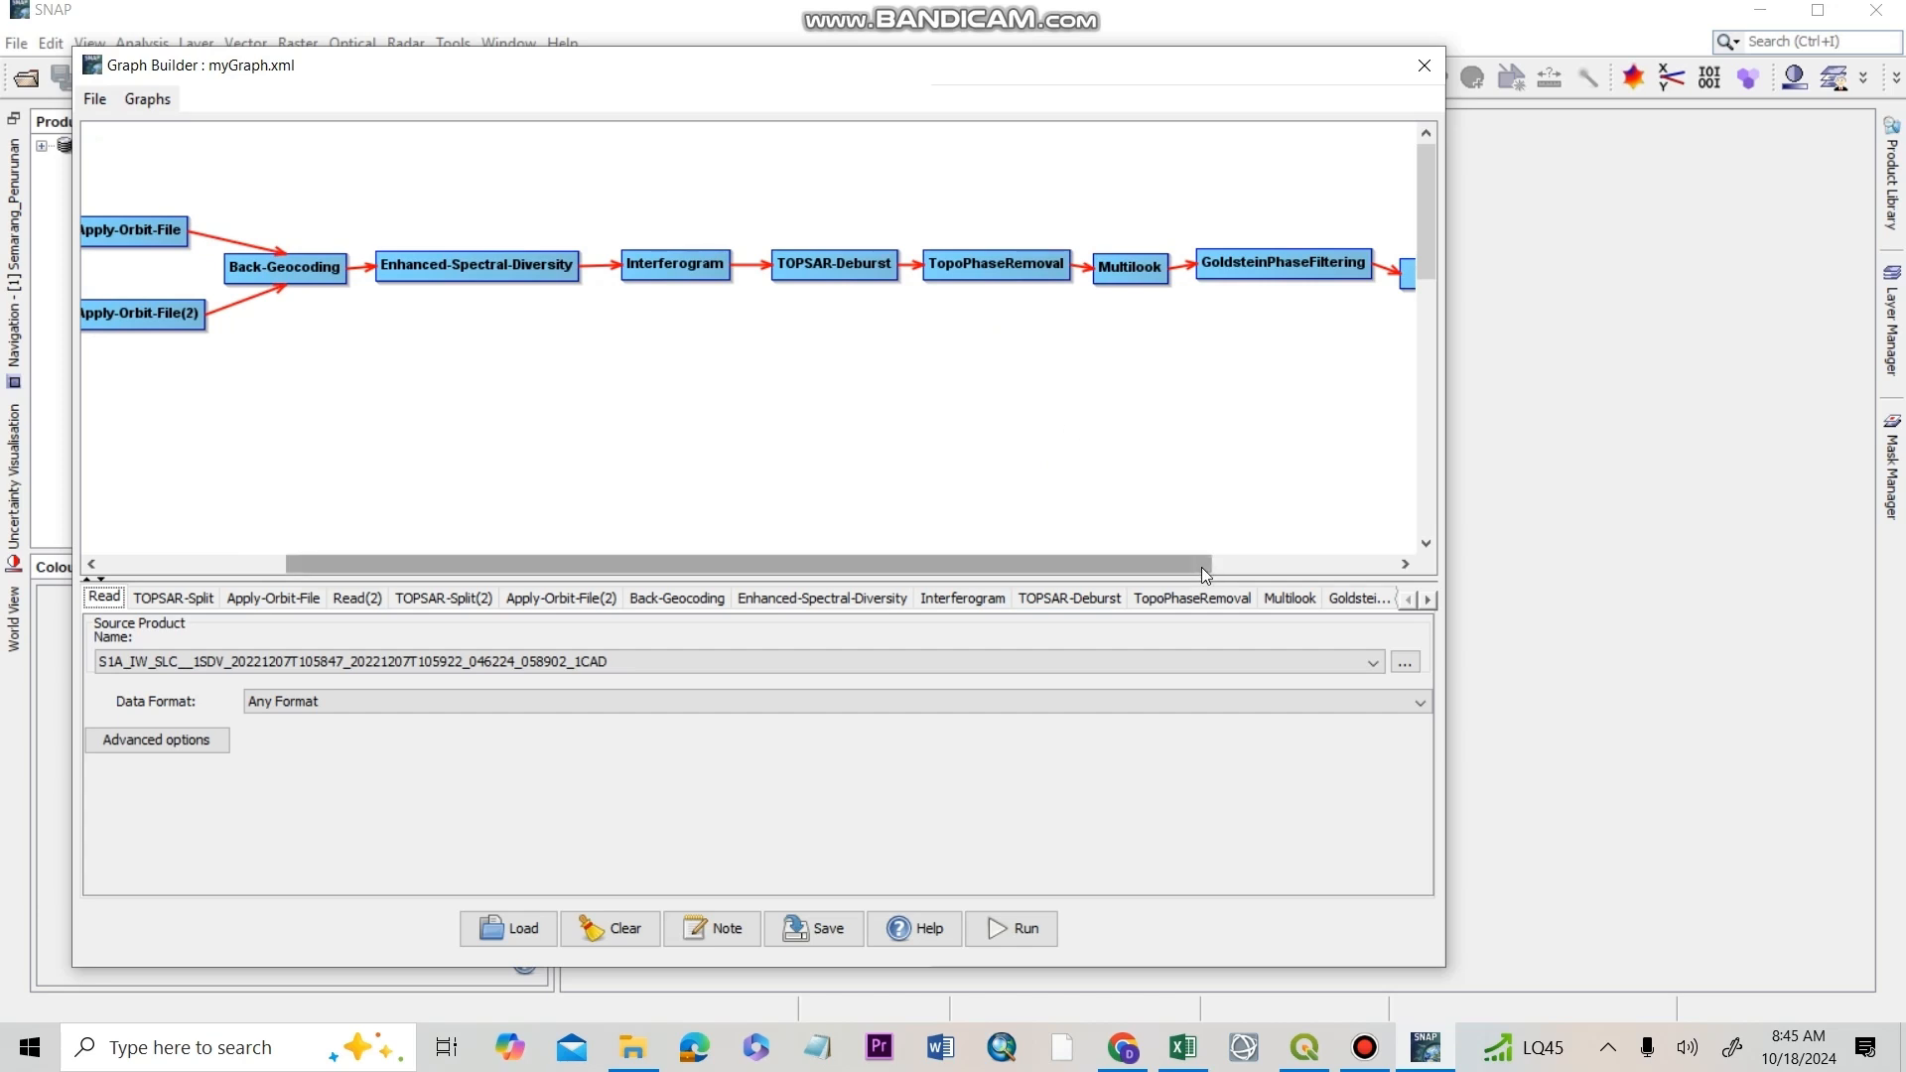
left_click_drag(1194, 568, 1249, 564)
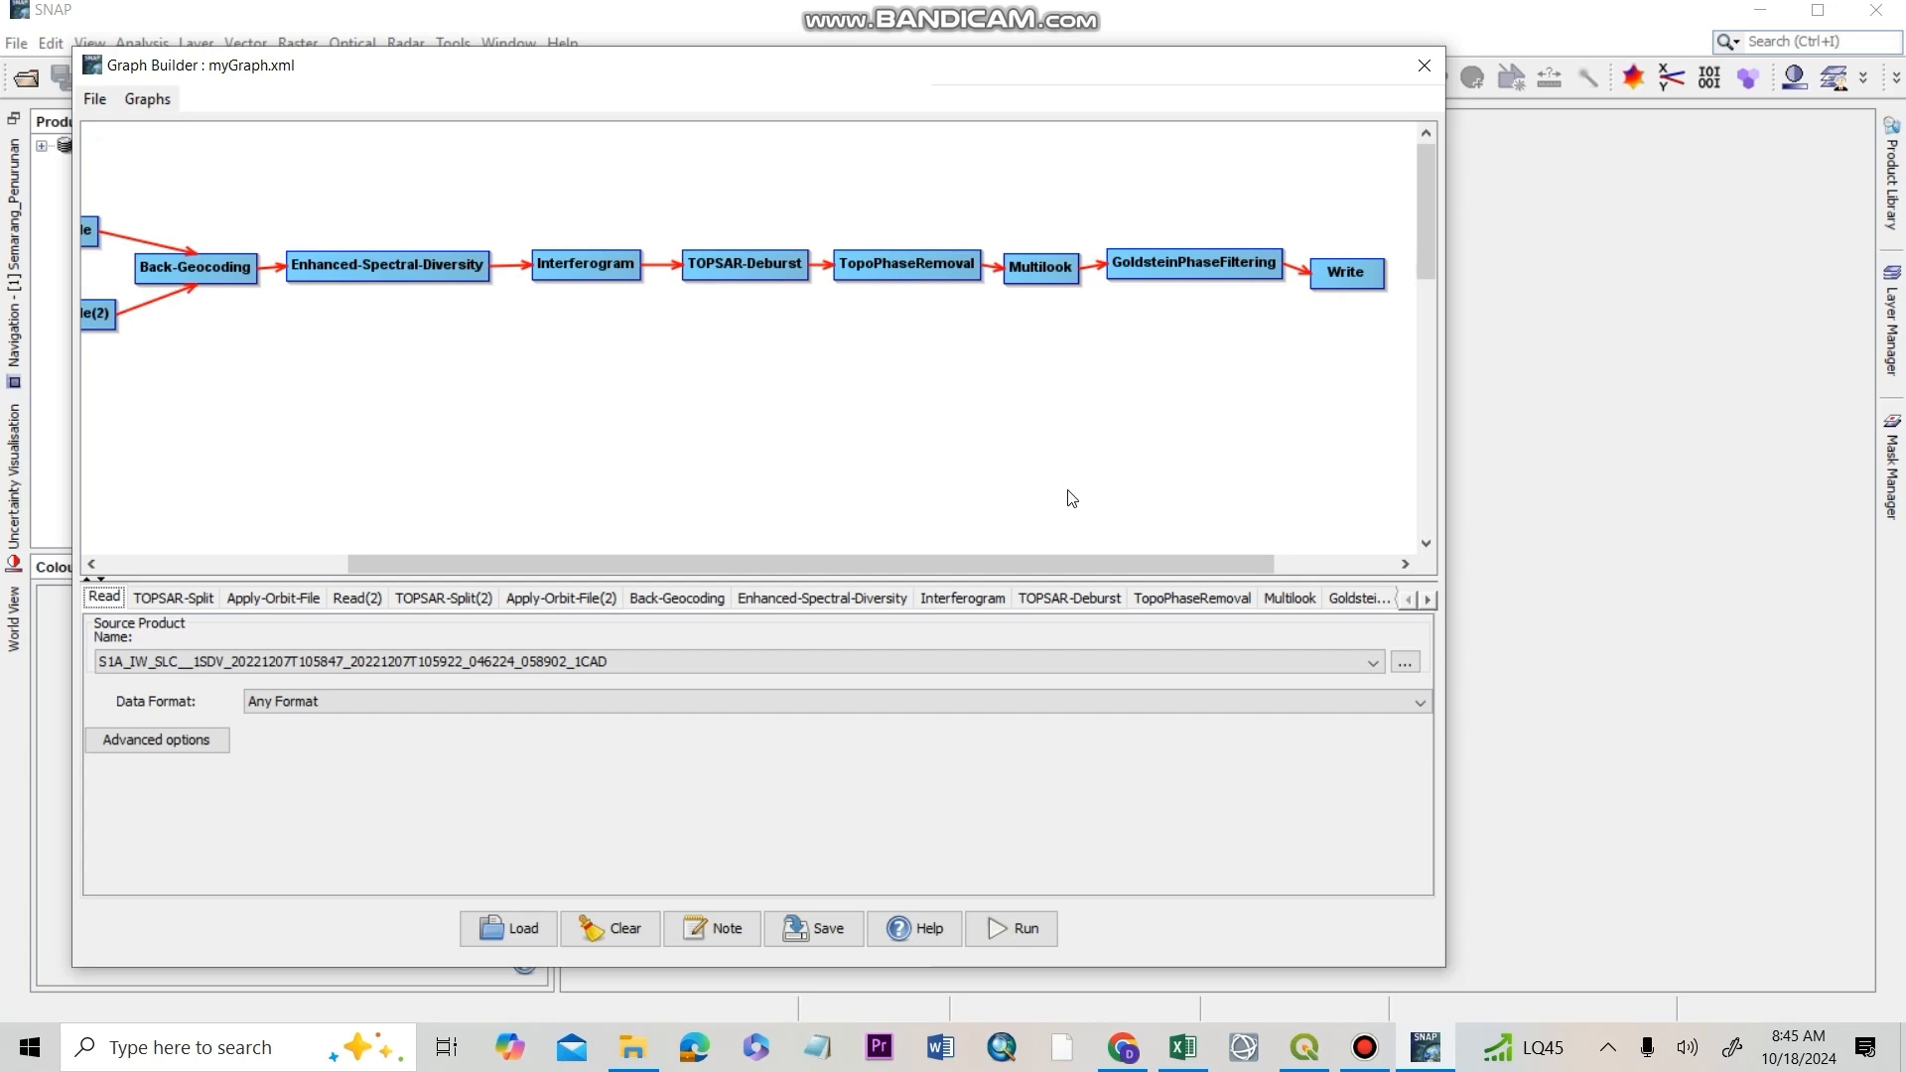
left_click_drag(1445, 254, 1503, 254)
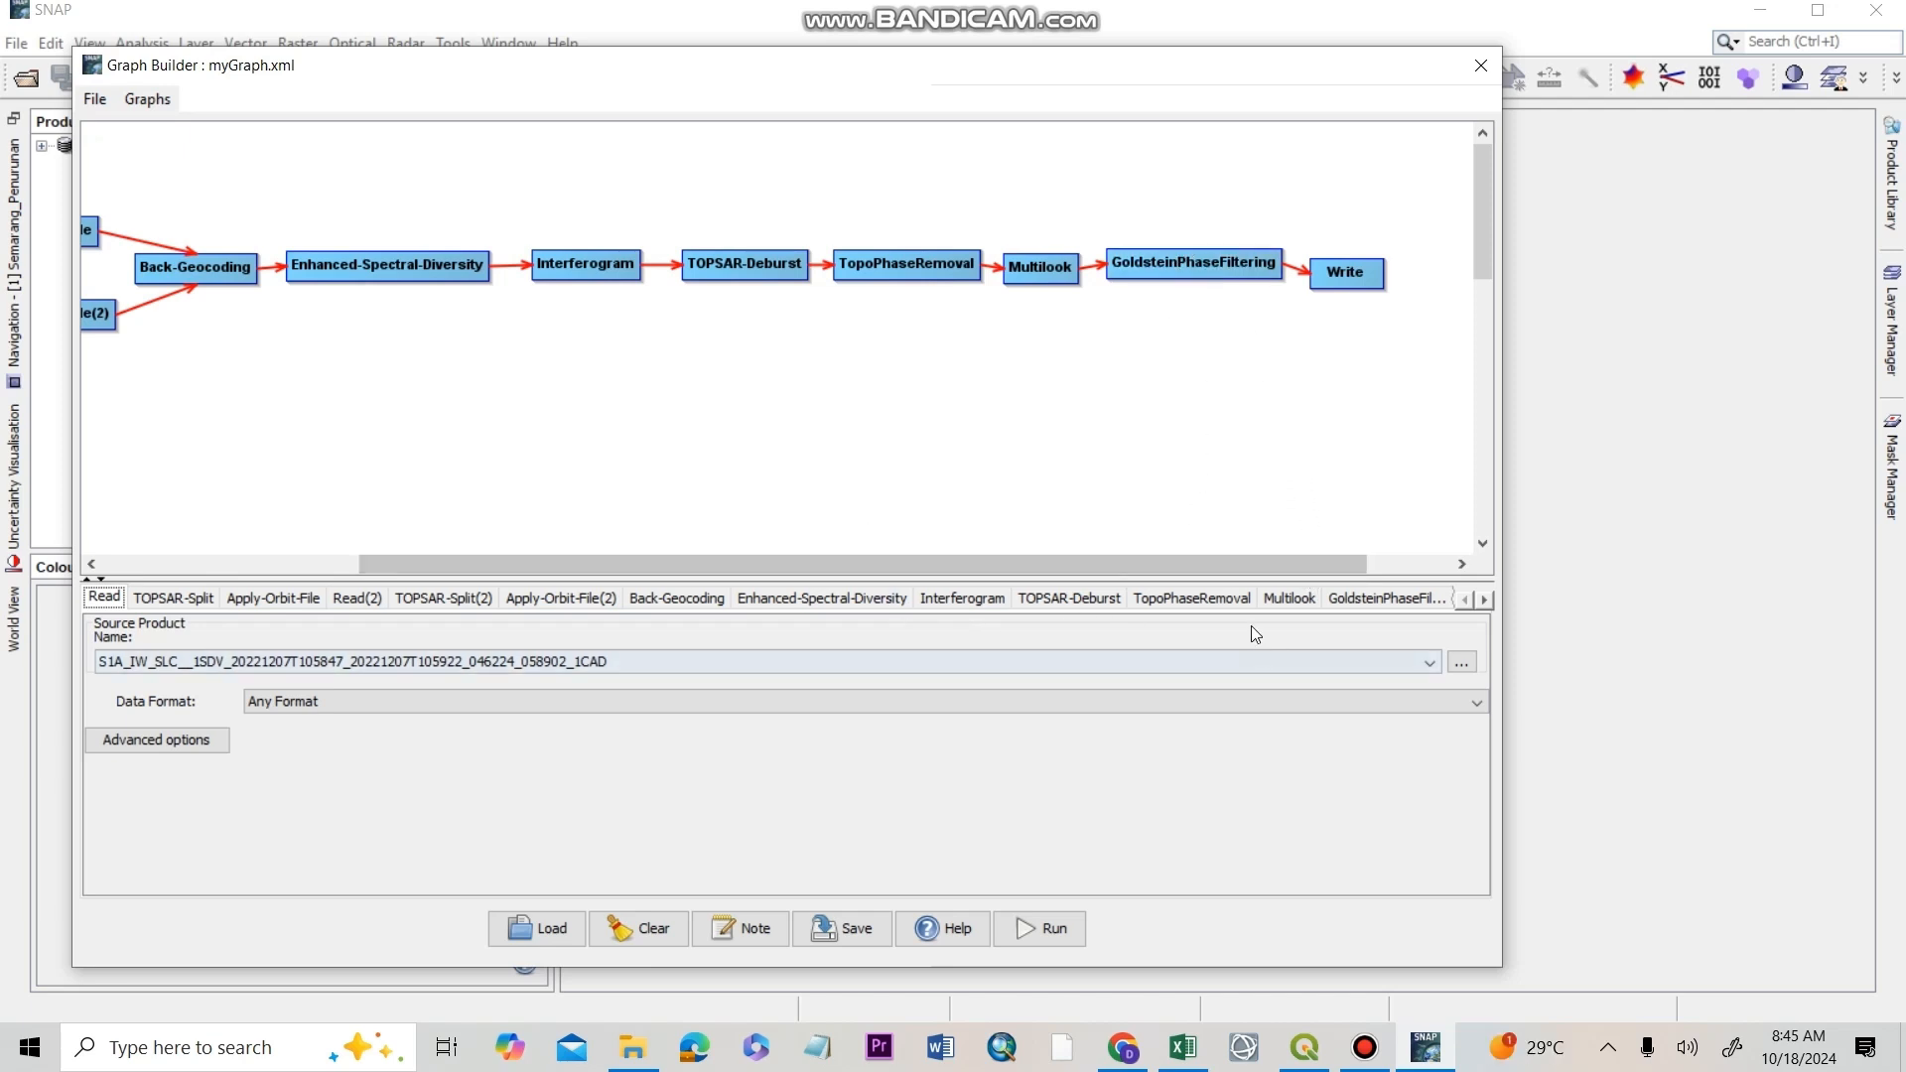
- Switch back to QGIS and start Reclassify by Table on FIX_DEFORMASI using Band 3
left_click(1304, 1047)
left_click_drag(1161, 688, 1166, 690)
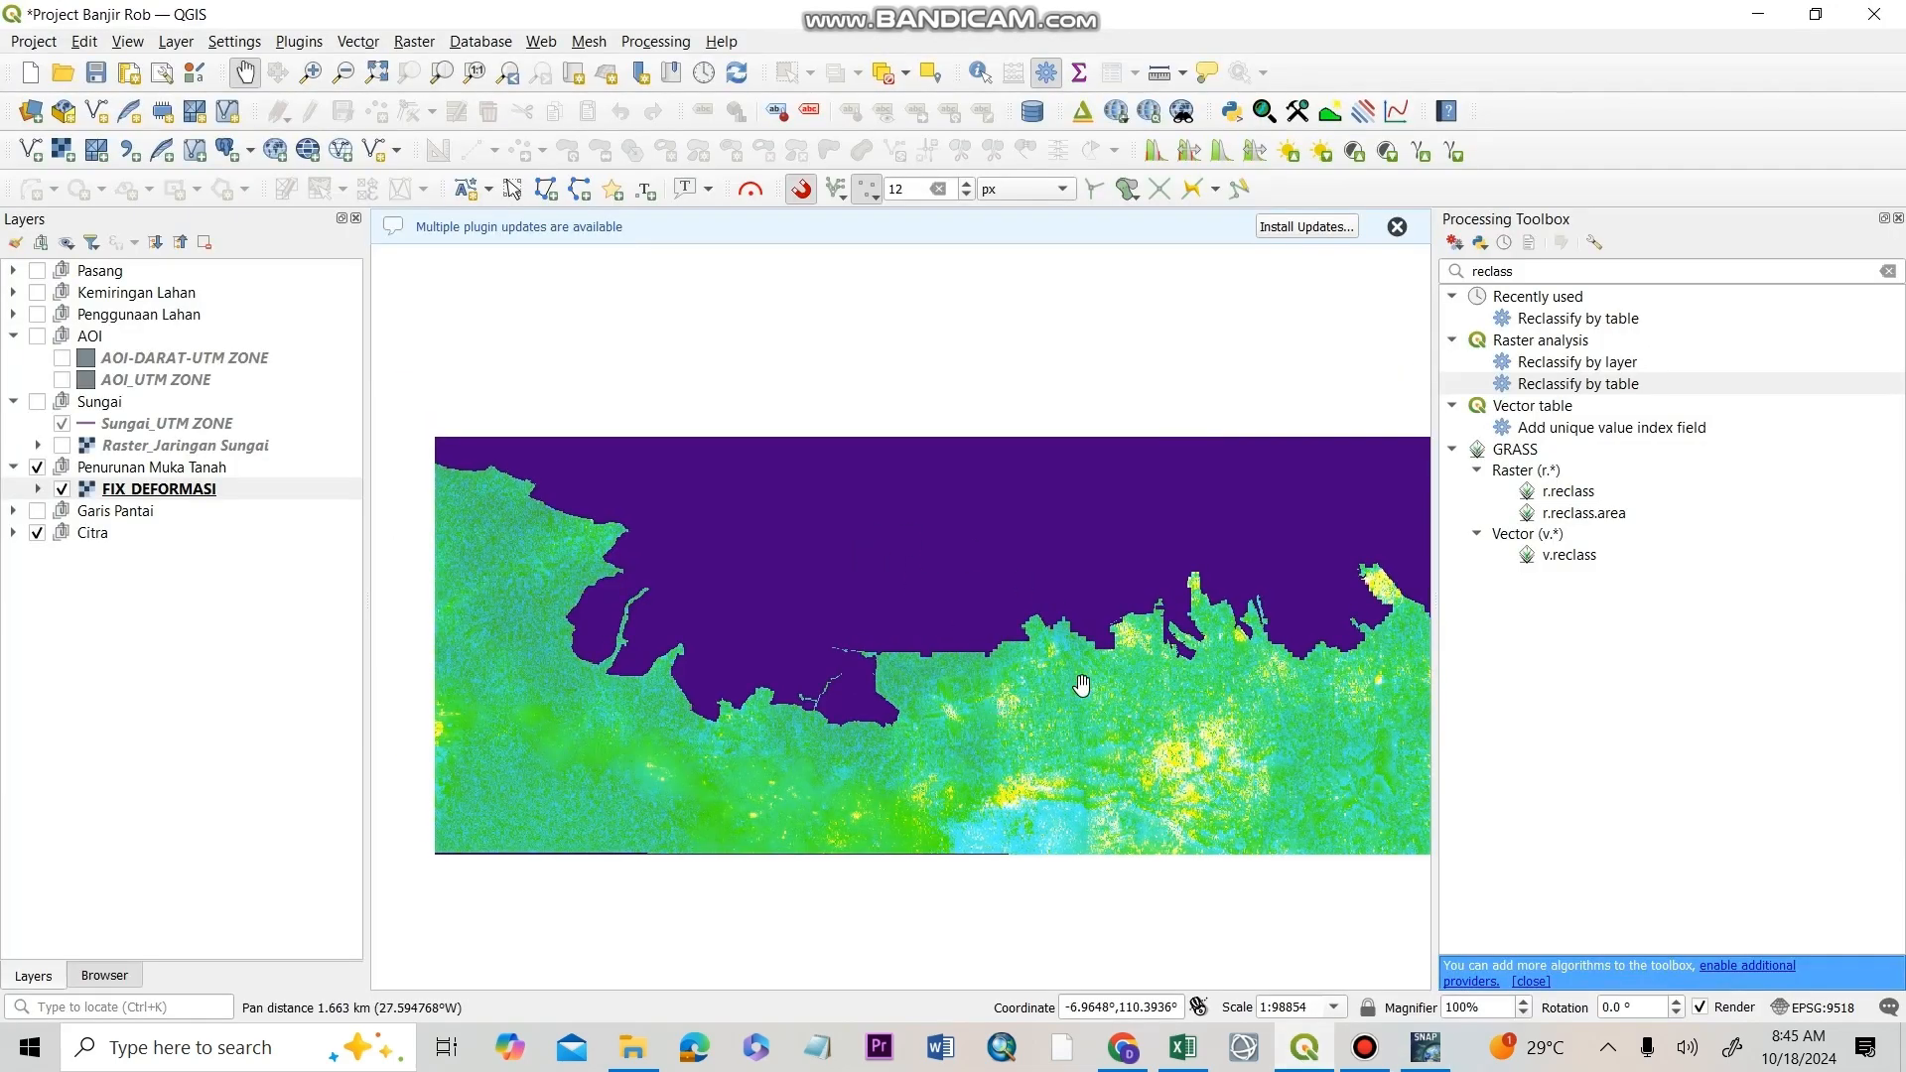
left_click(159, 490)
mouse_move(1090, 659)
left_mouse_down()
mouse_move(1061, 650)
mouse_move(1089, 676)
left_mouse_up()
mouse_move(1175, 677)
left_mouse_down()
mouse_move(1150, 666)
mouse_move(1165, 677)
left_mouse_up()
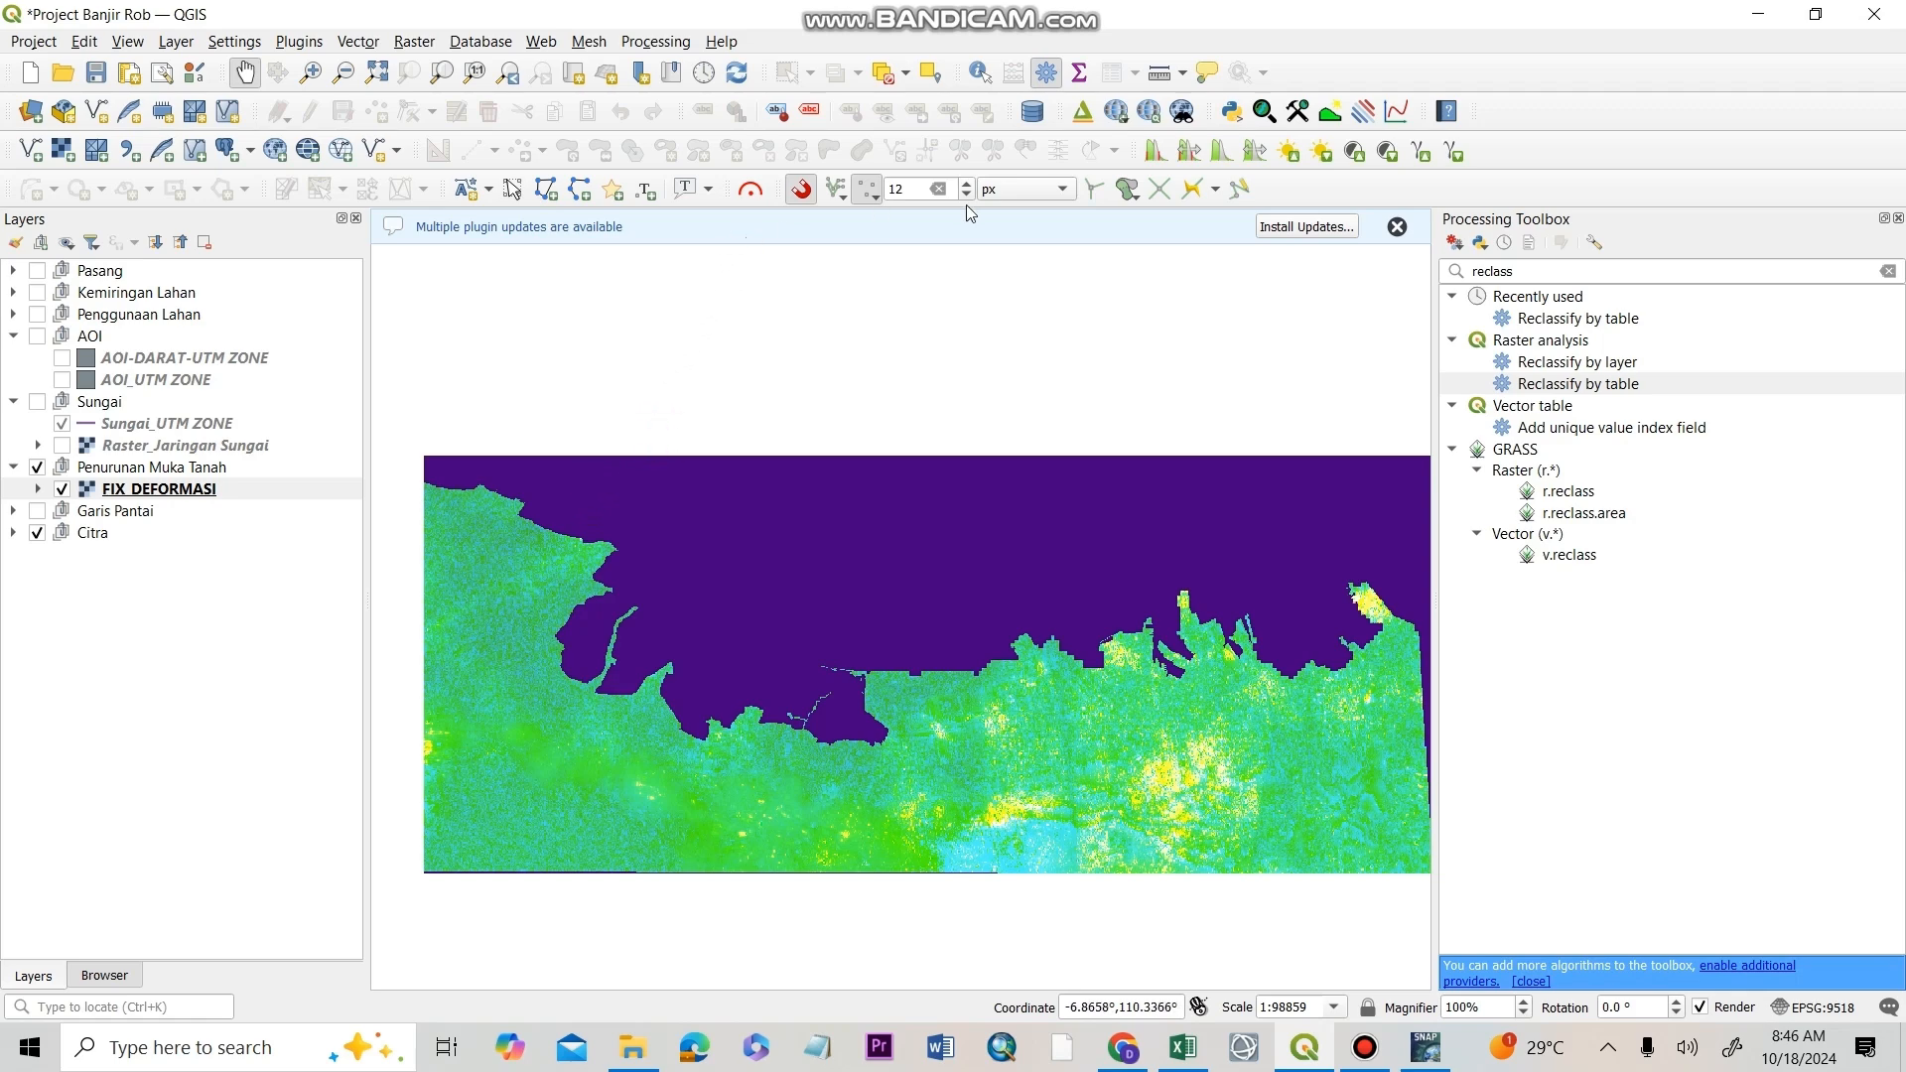
double_click(1628, 386)
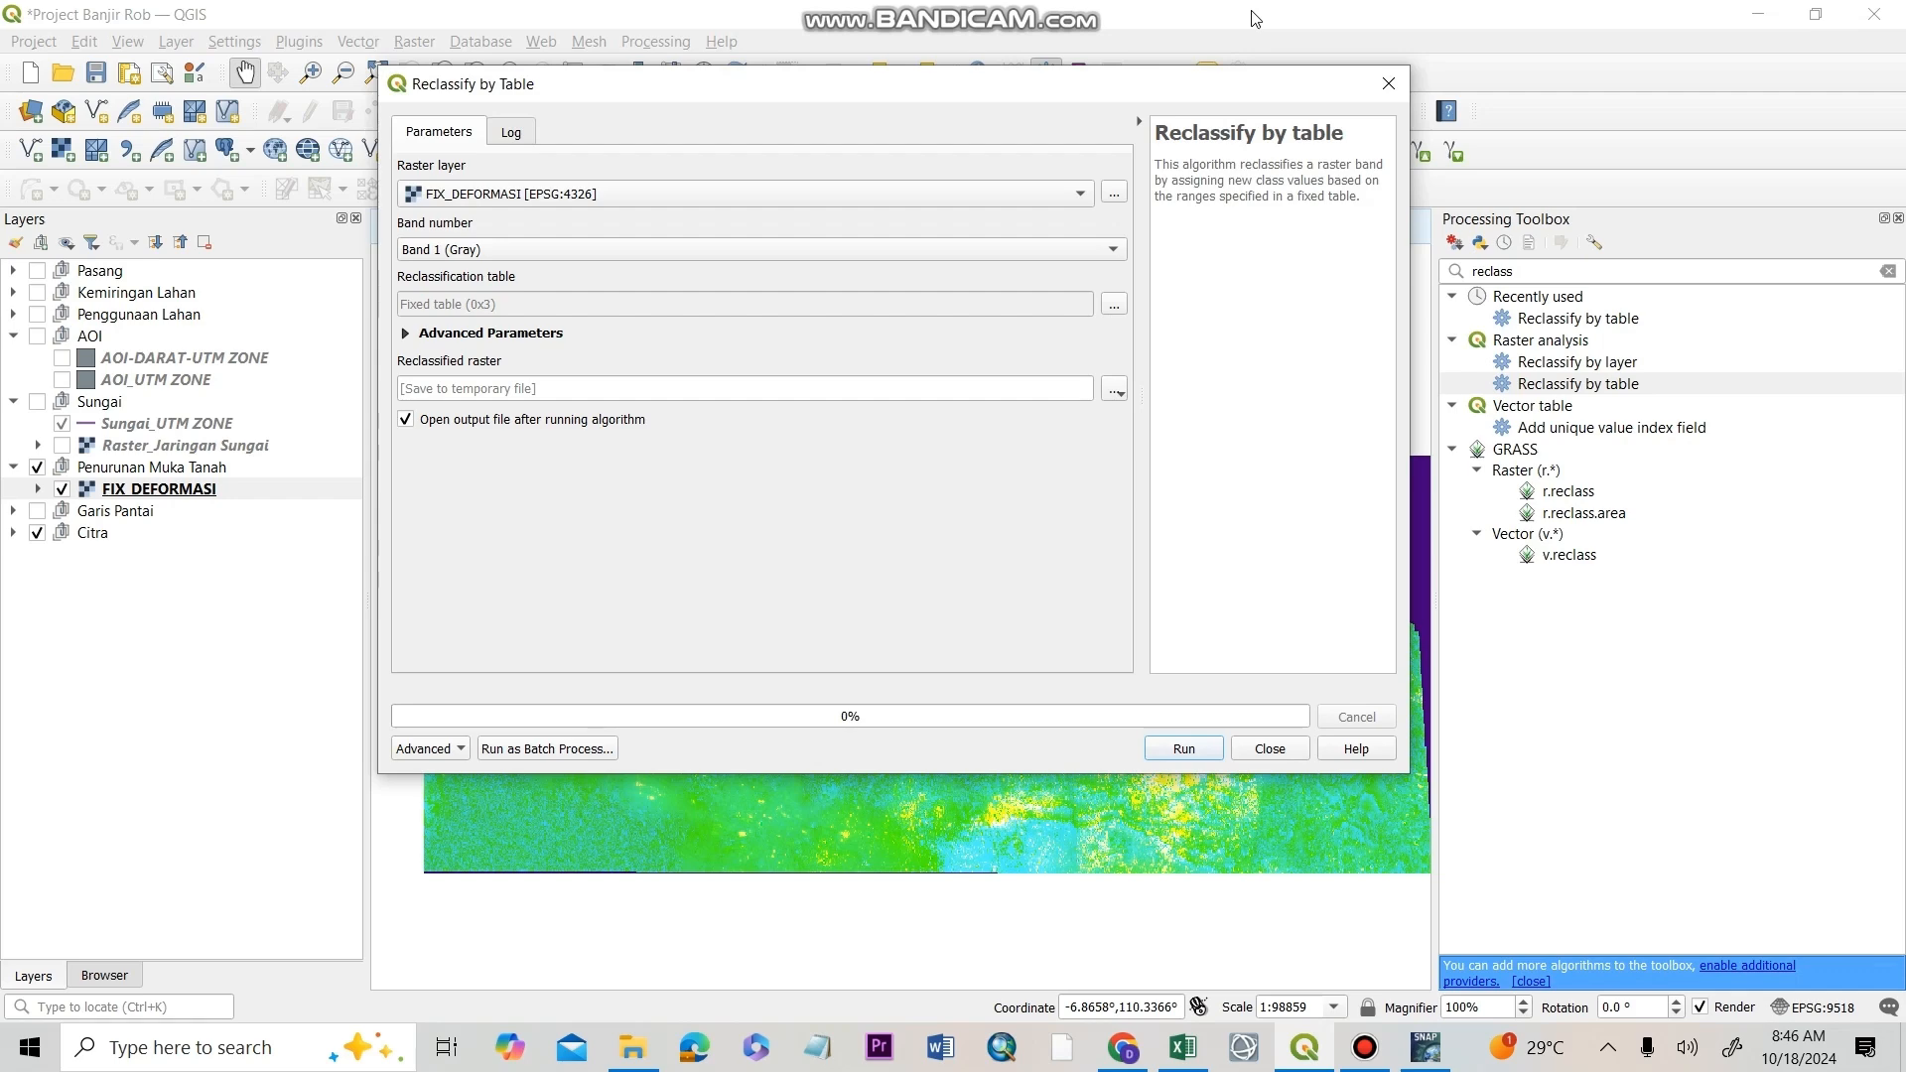
left_click(569, 255)
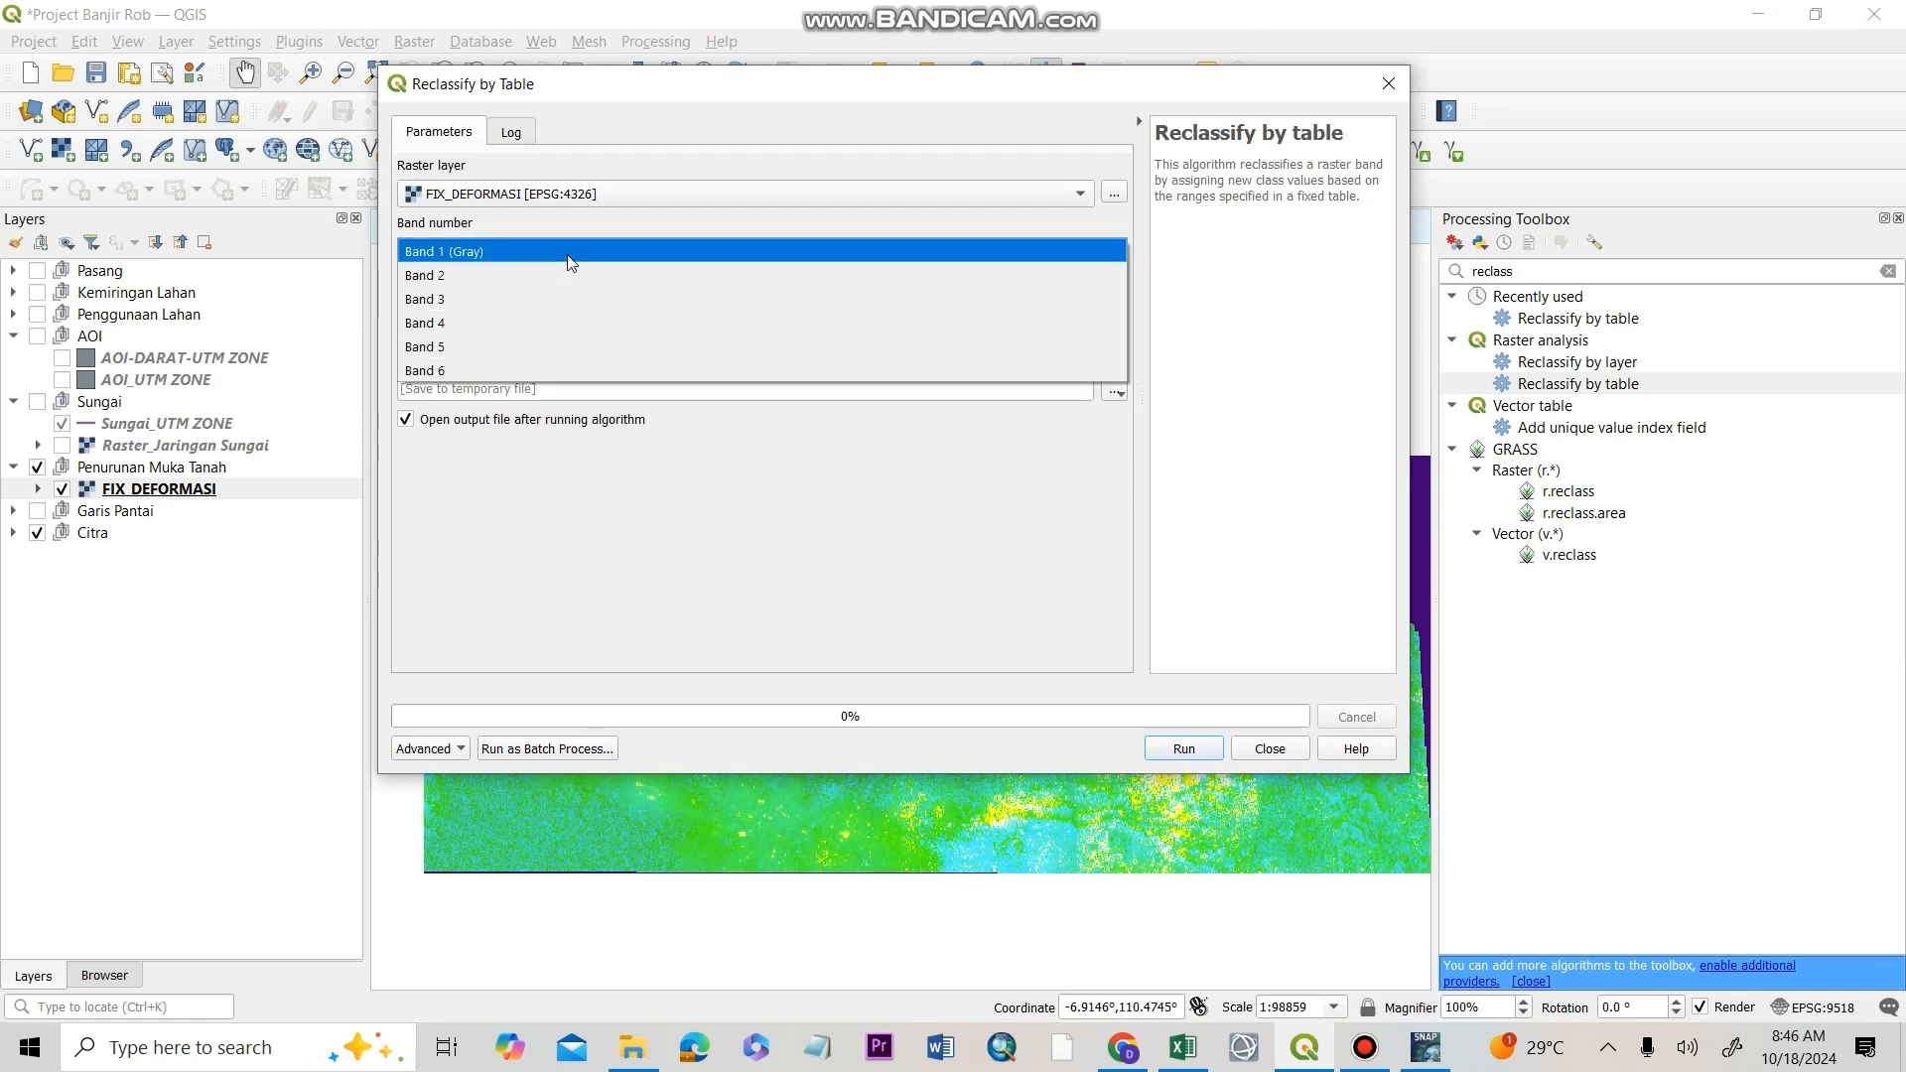
left_click(573, 299)
- Add five empty rows to the reclassification table for FIX_DEFORMASI
left_click(1115, 311)
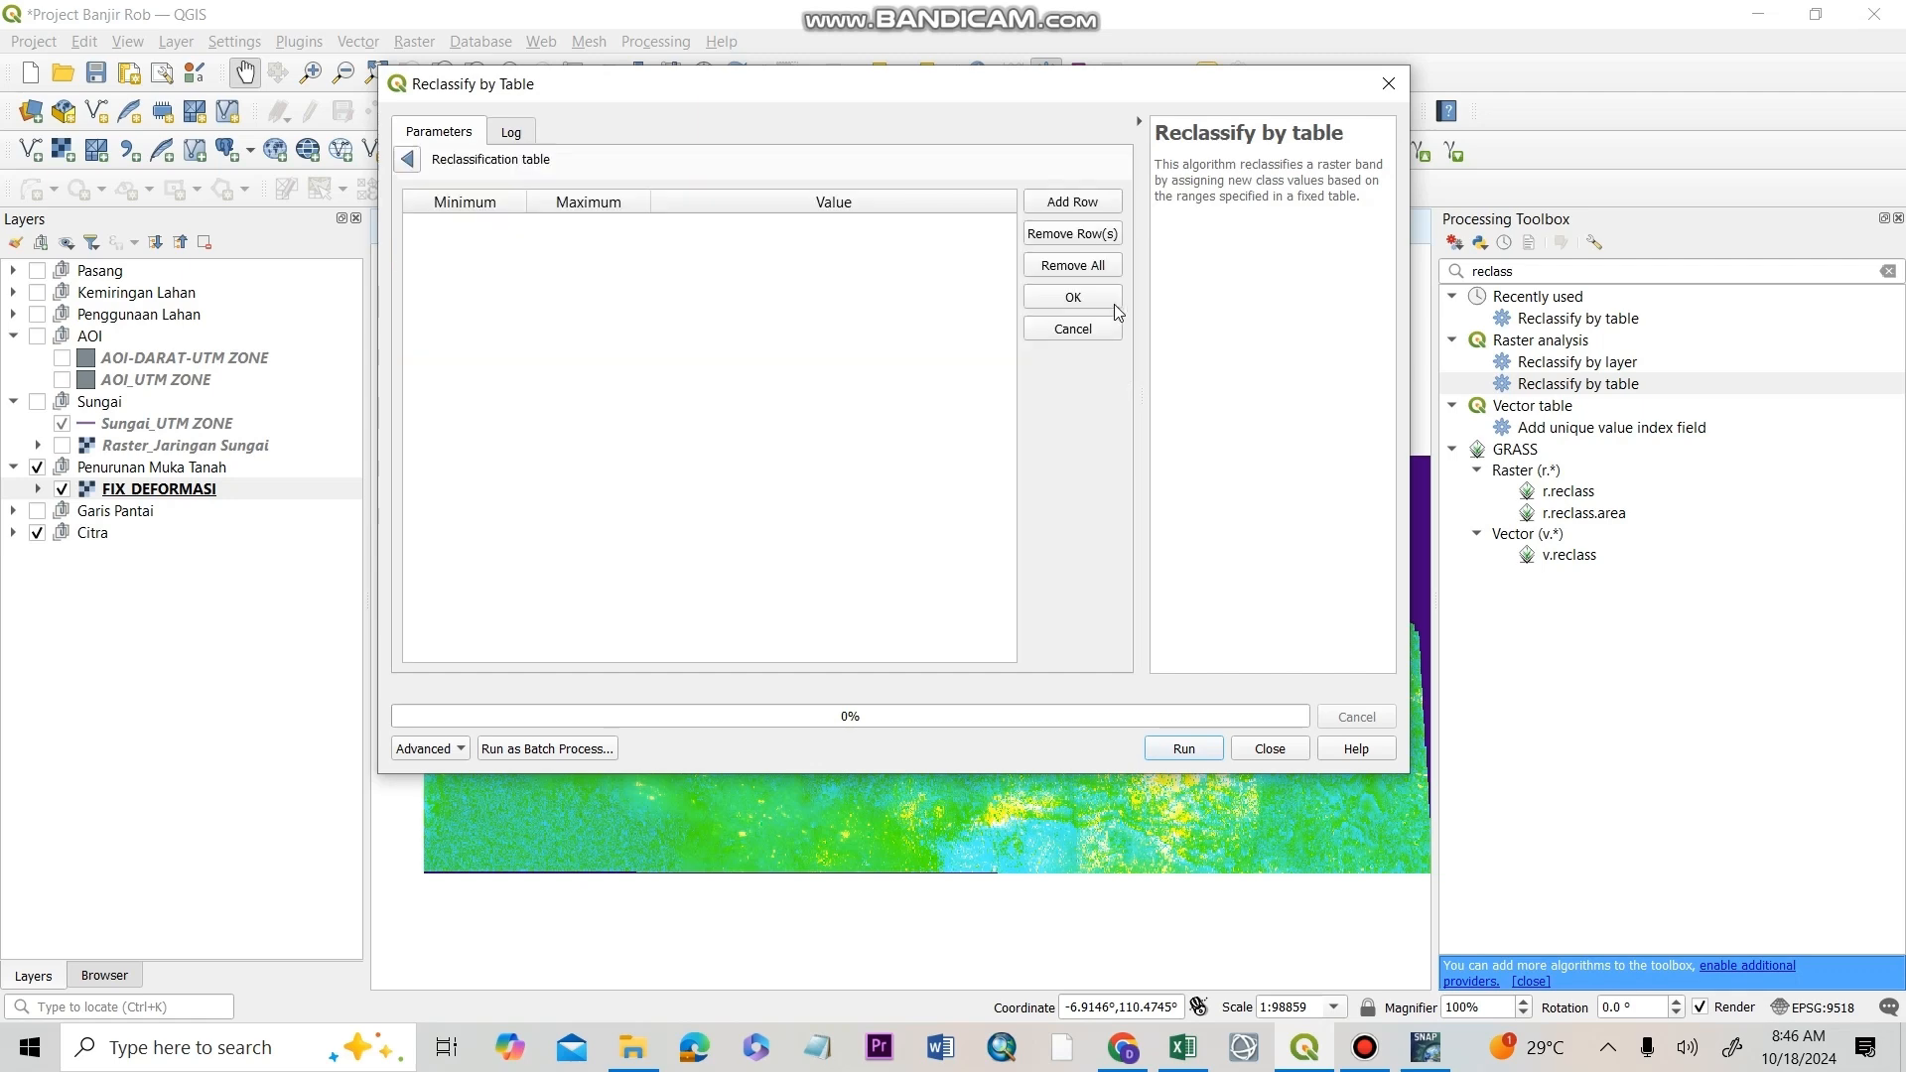
left_click(1065, 200)
left_click(1077, 204)
left_click(1078, 203)
left_click(1077, 203)
left_click(1077, 204)
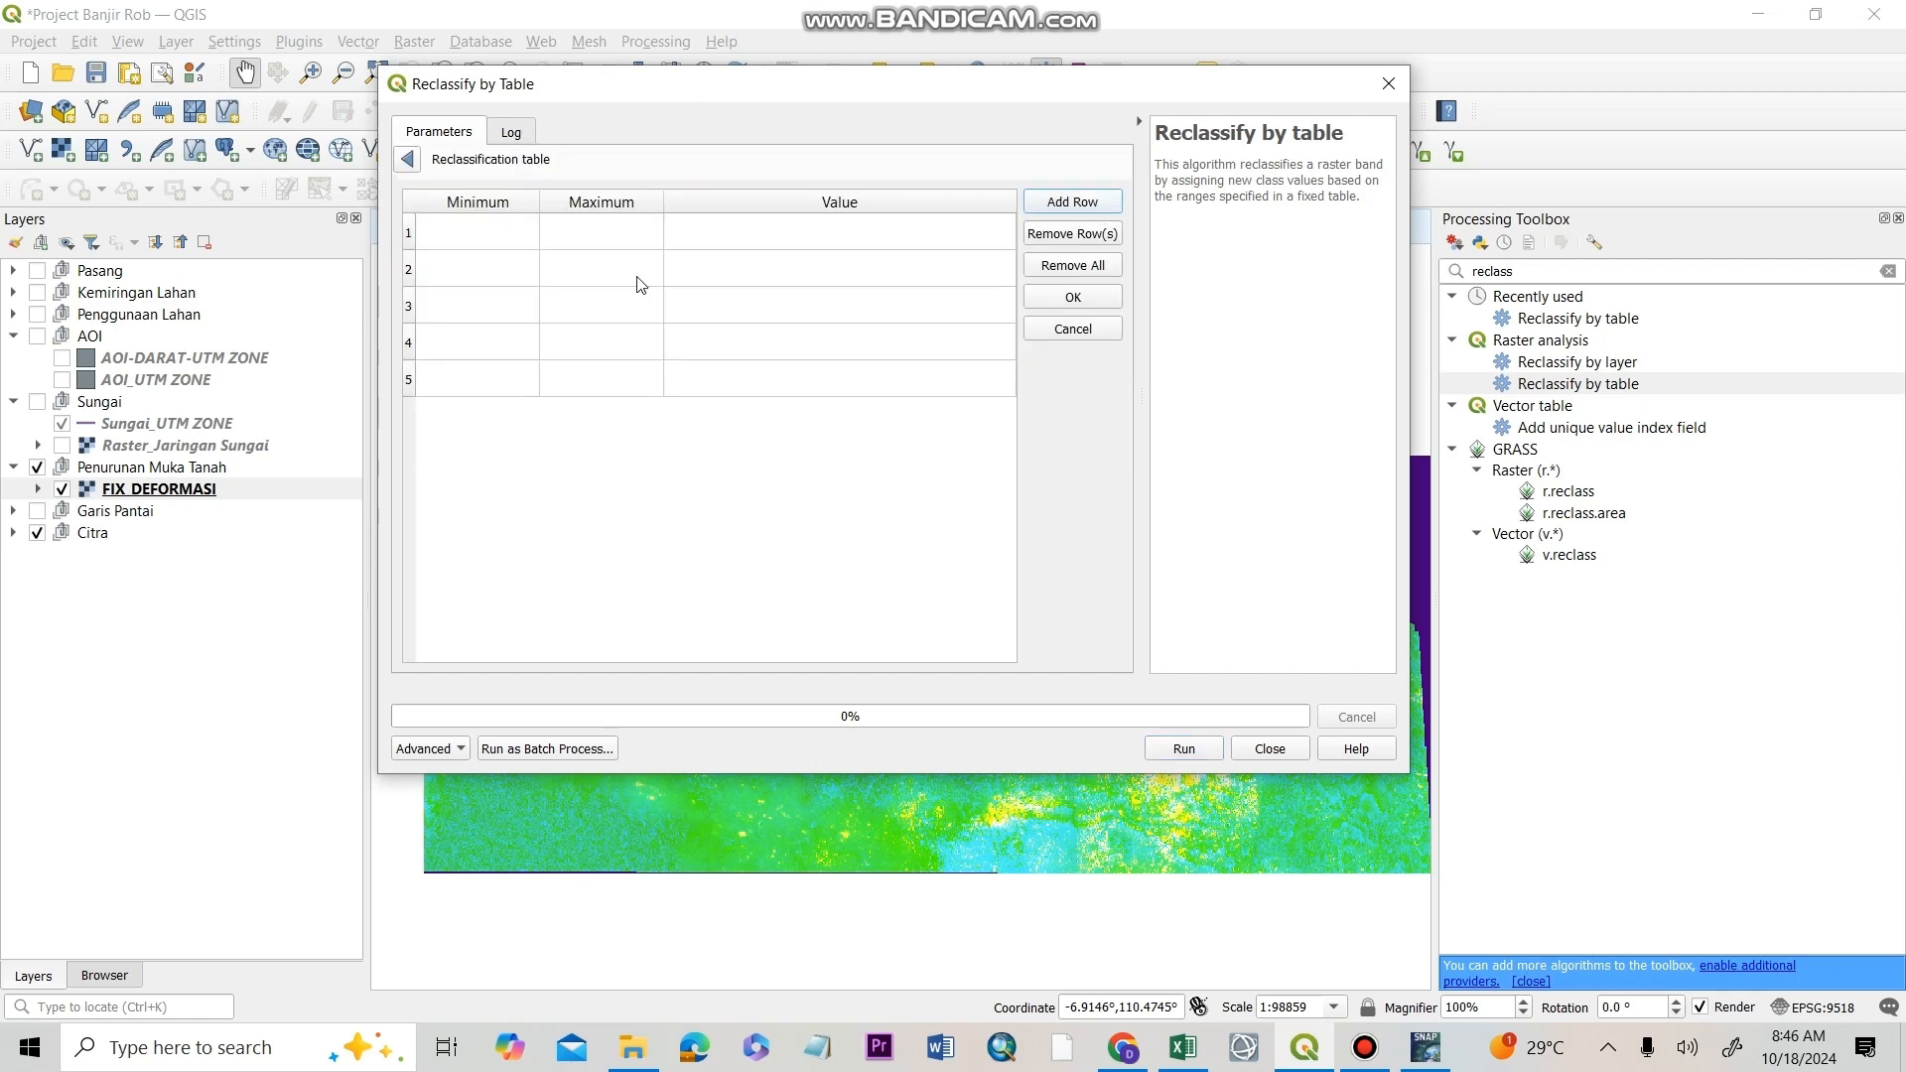
- Fill the first reclassification row with minimum -5, maximum -3 and value 0.29
double_click(455, 232)
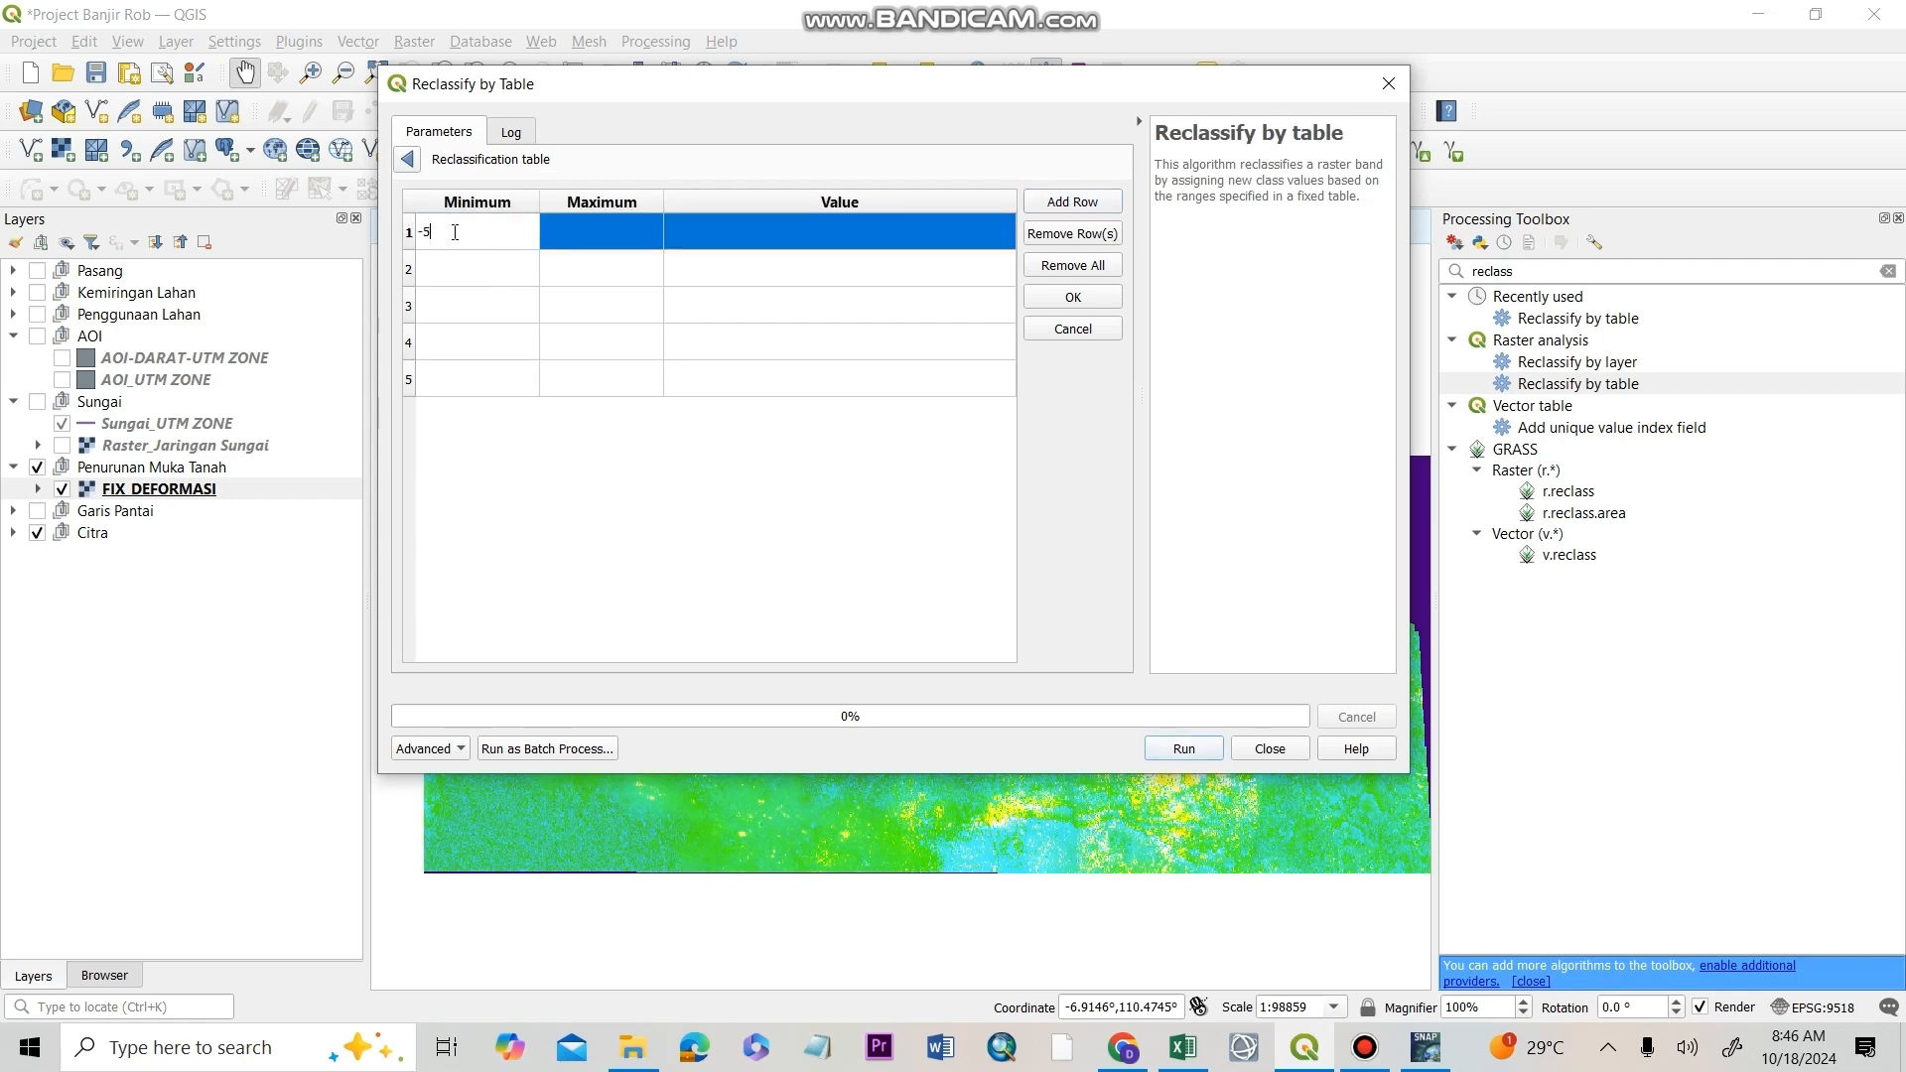
double_click(615, 238)
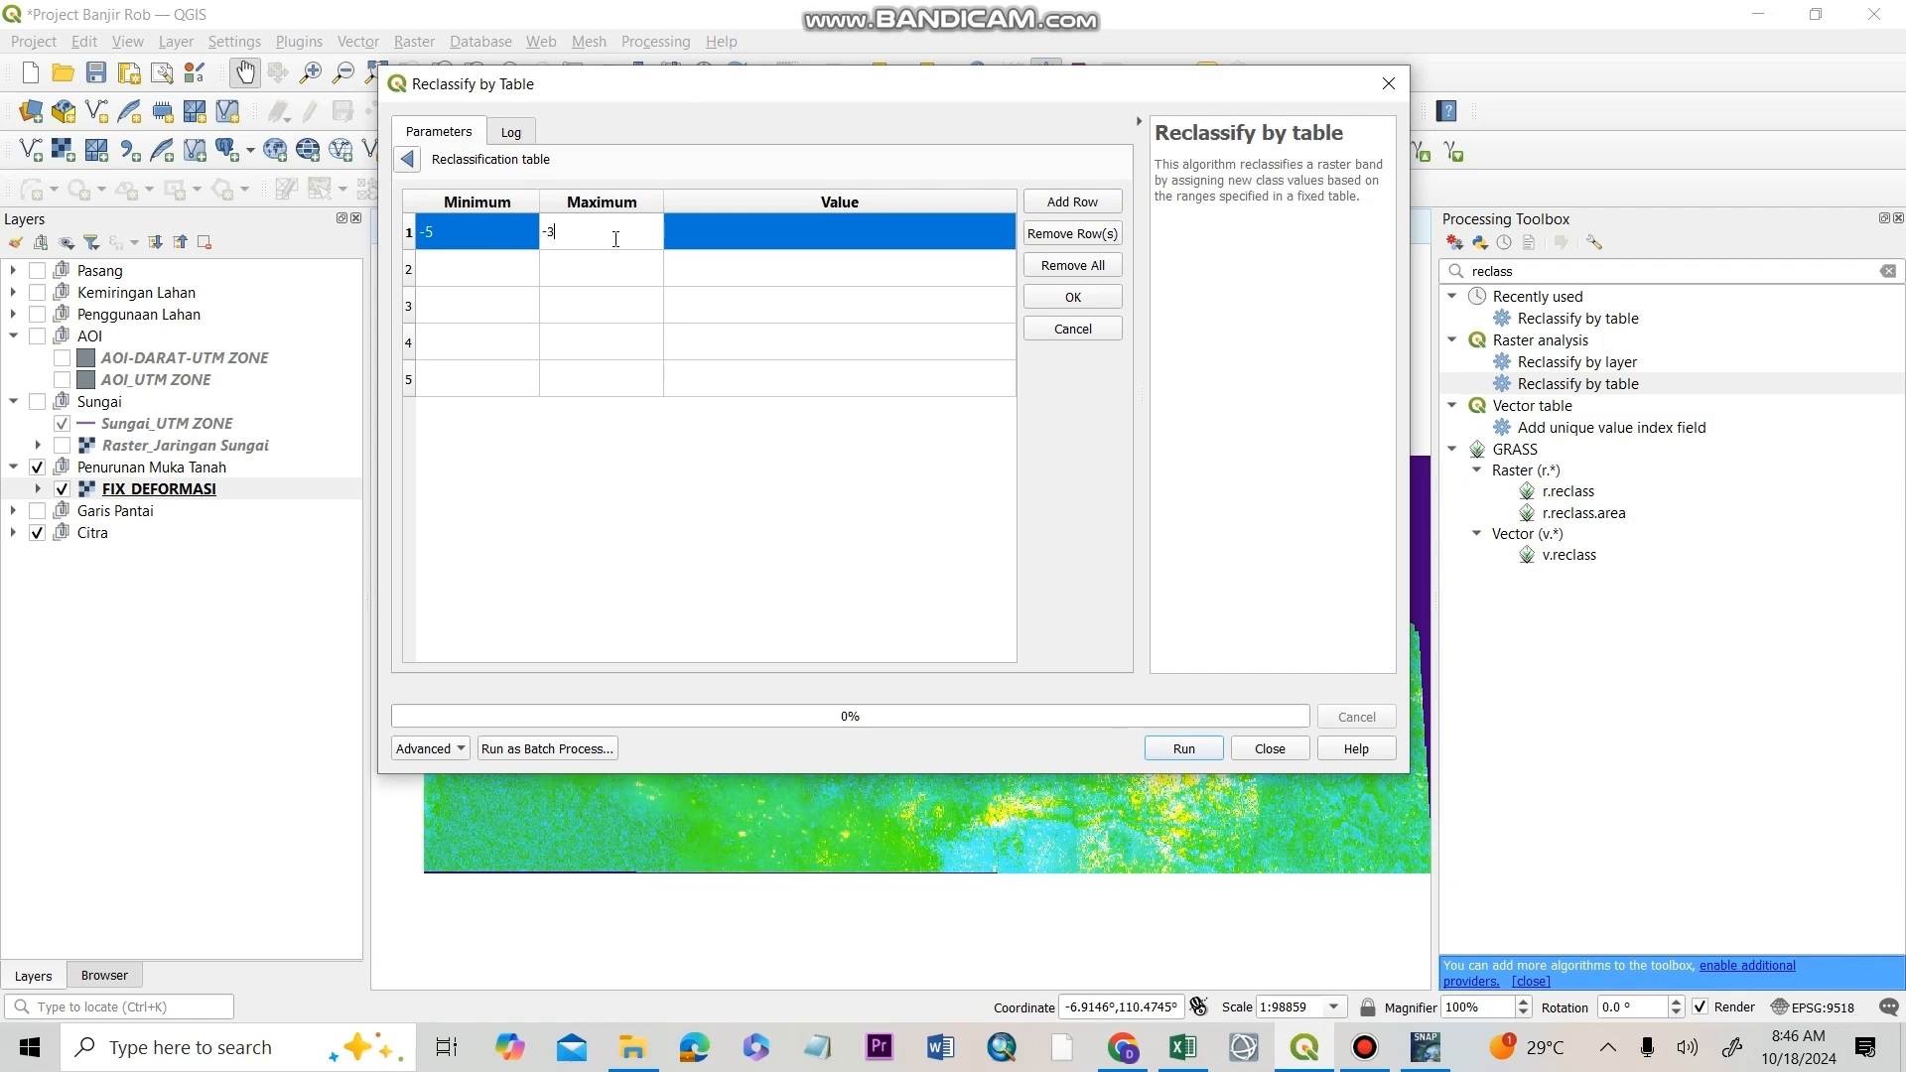
left_click(696, 244)
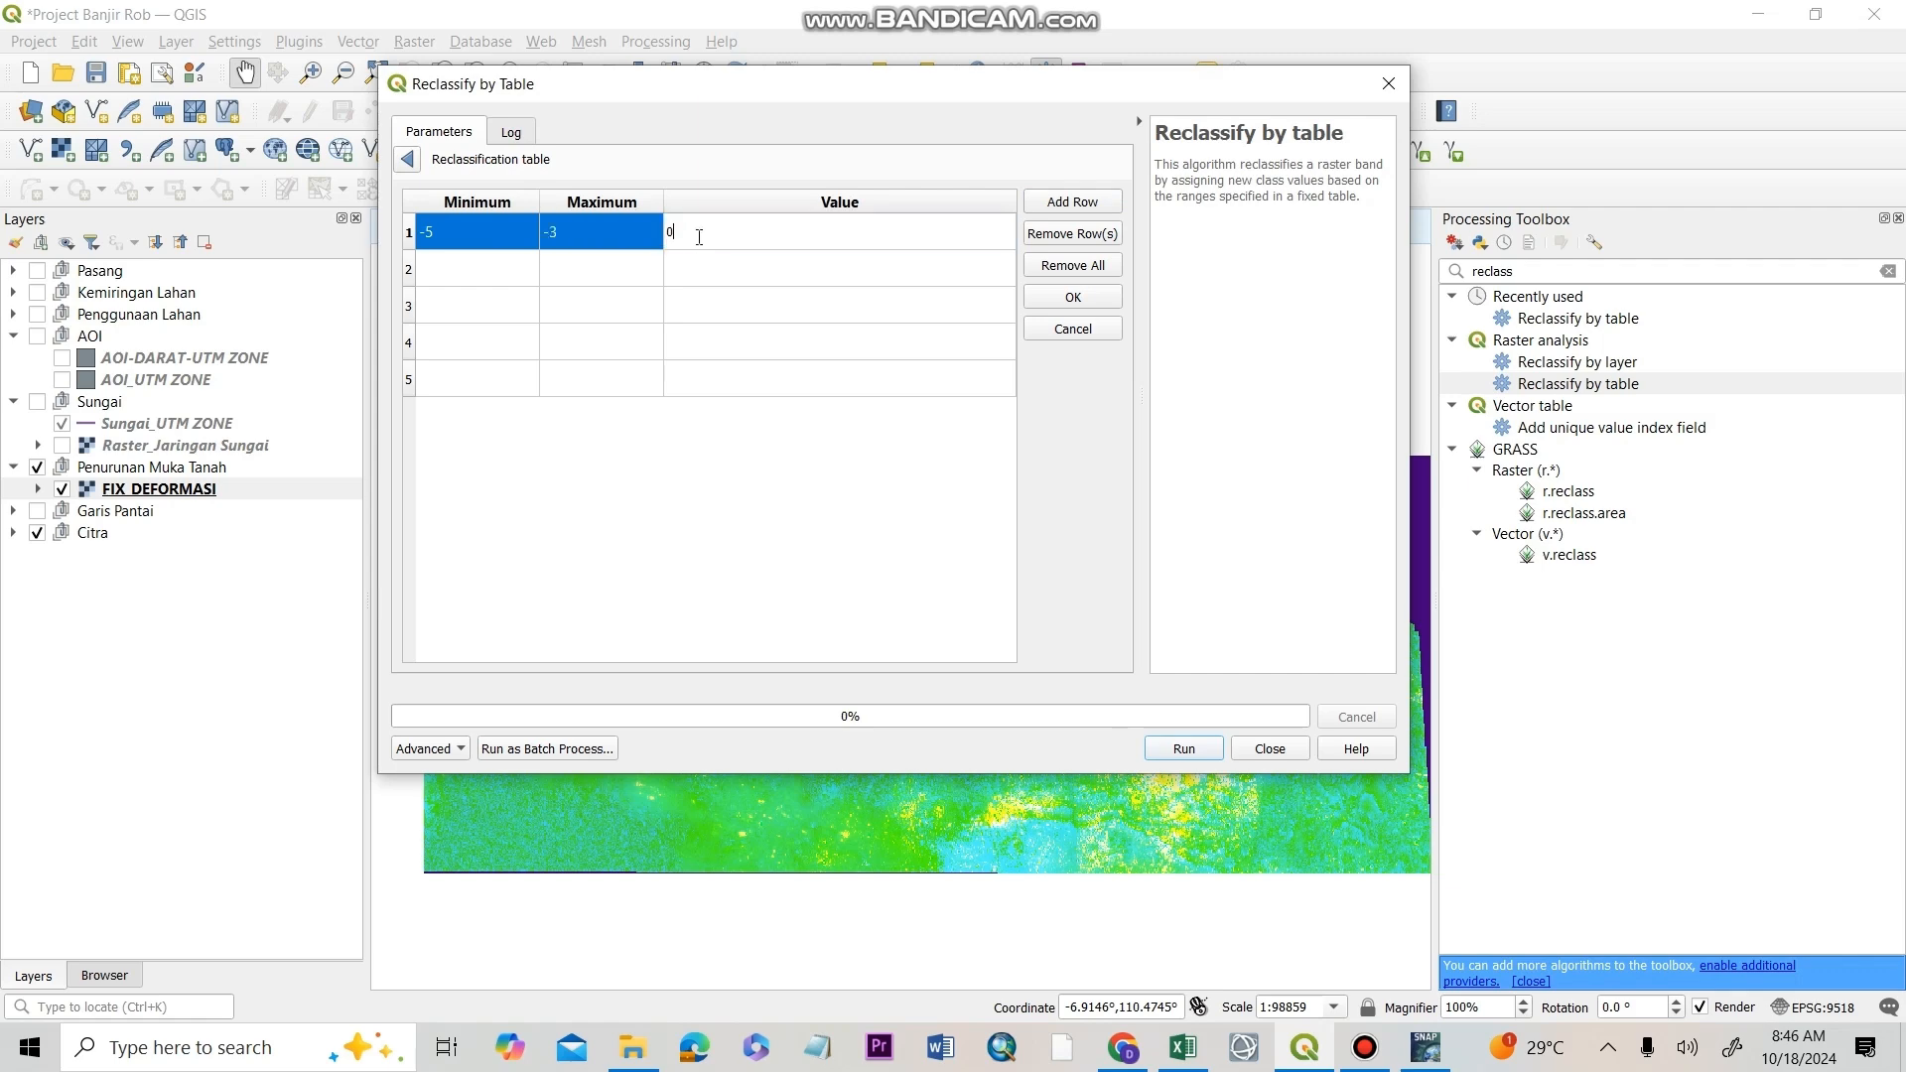
type("0.29")
- Fill the second reclassification row with minimum -3, maximum -2 and value 0.29
left_click(504, 270)
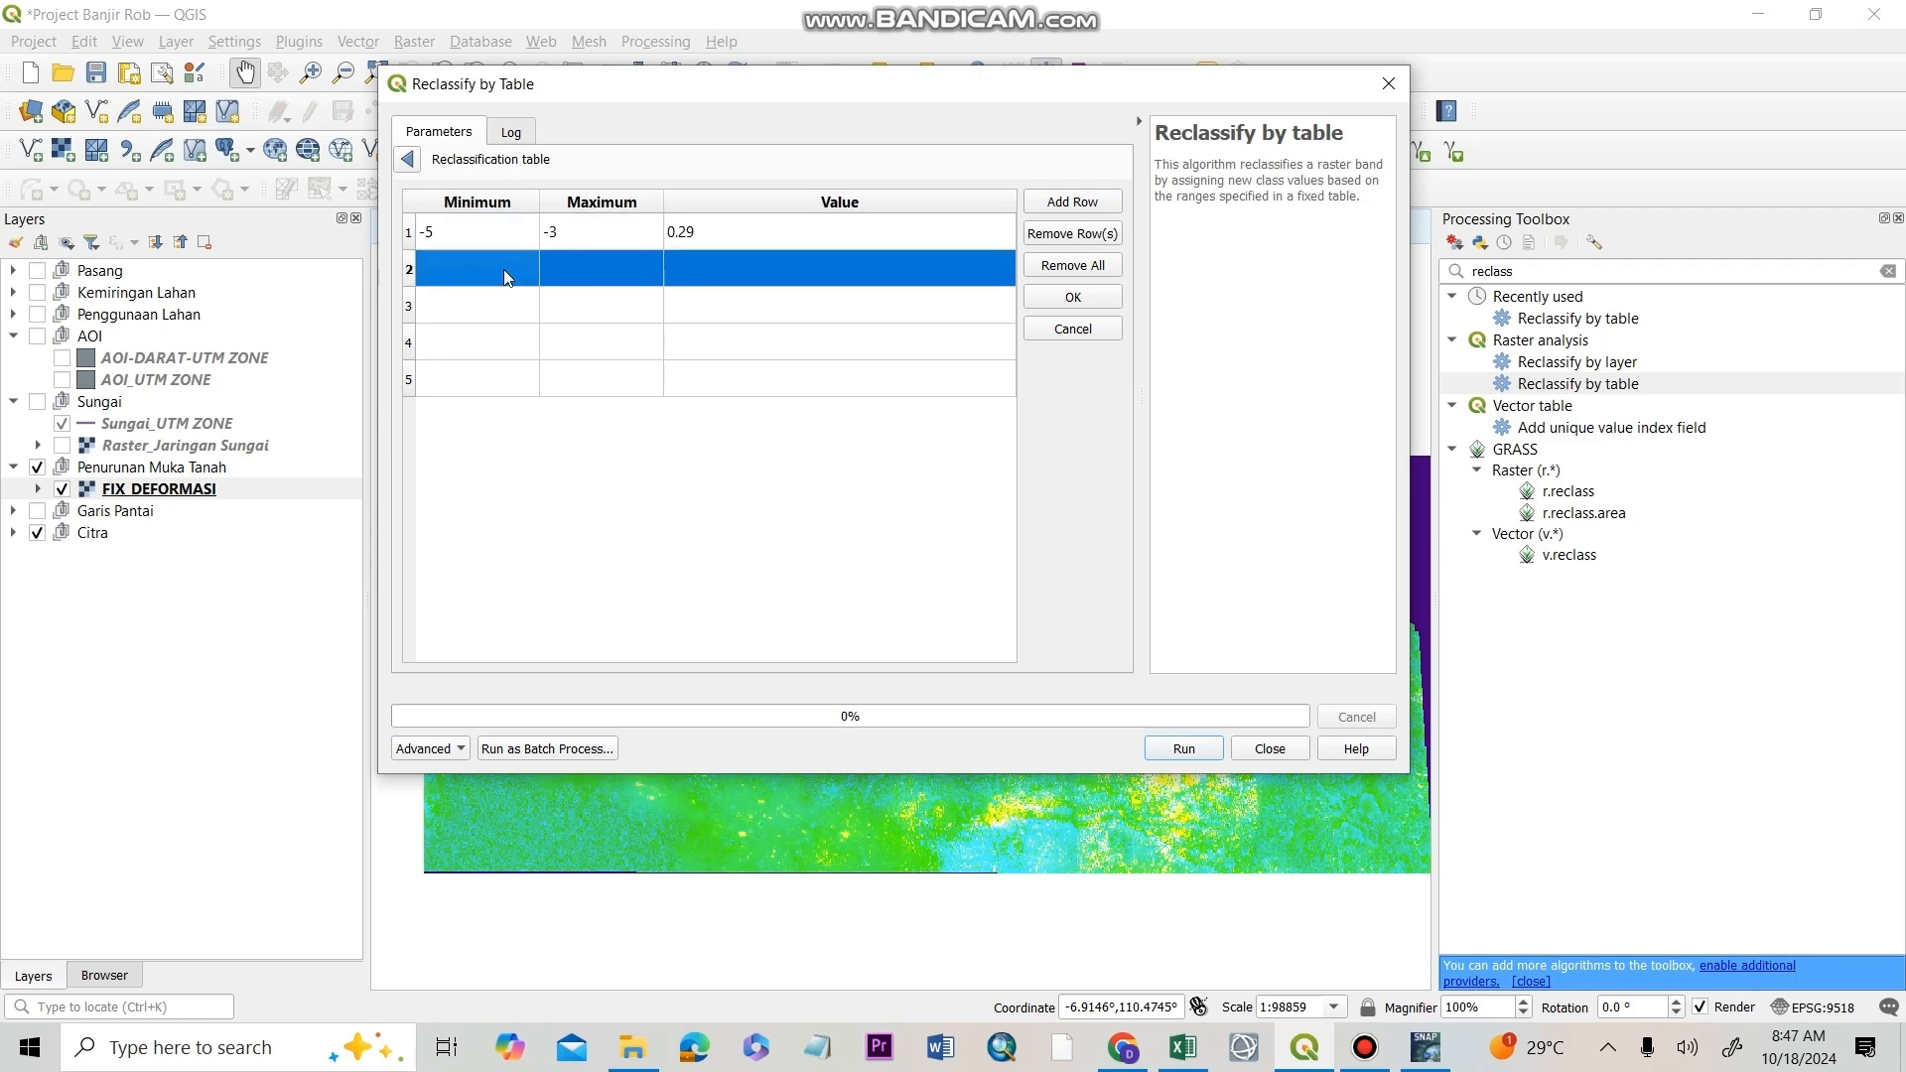
left_click(503, 270)
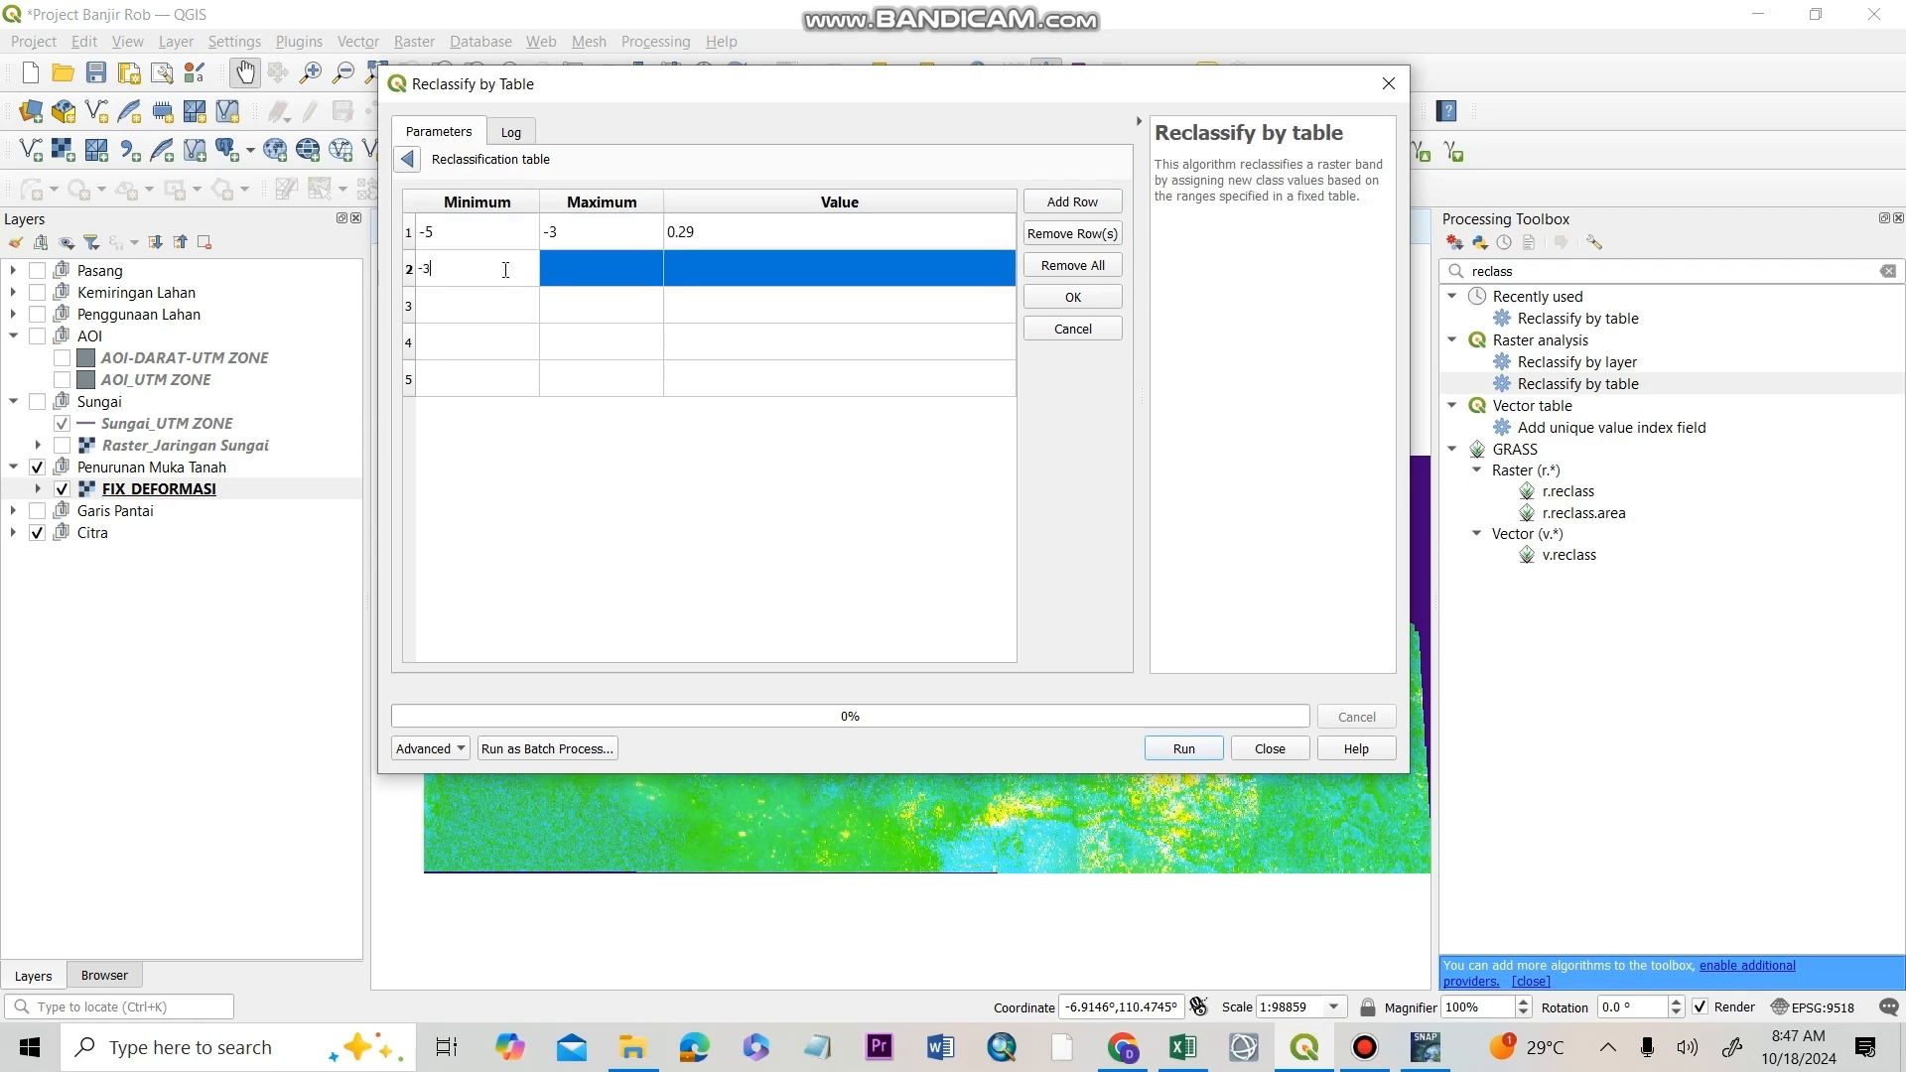
left_click(614, 284)
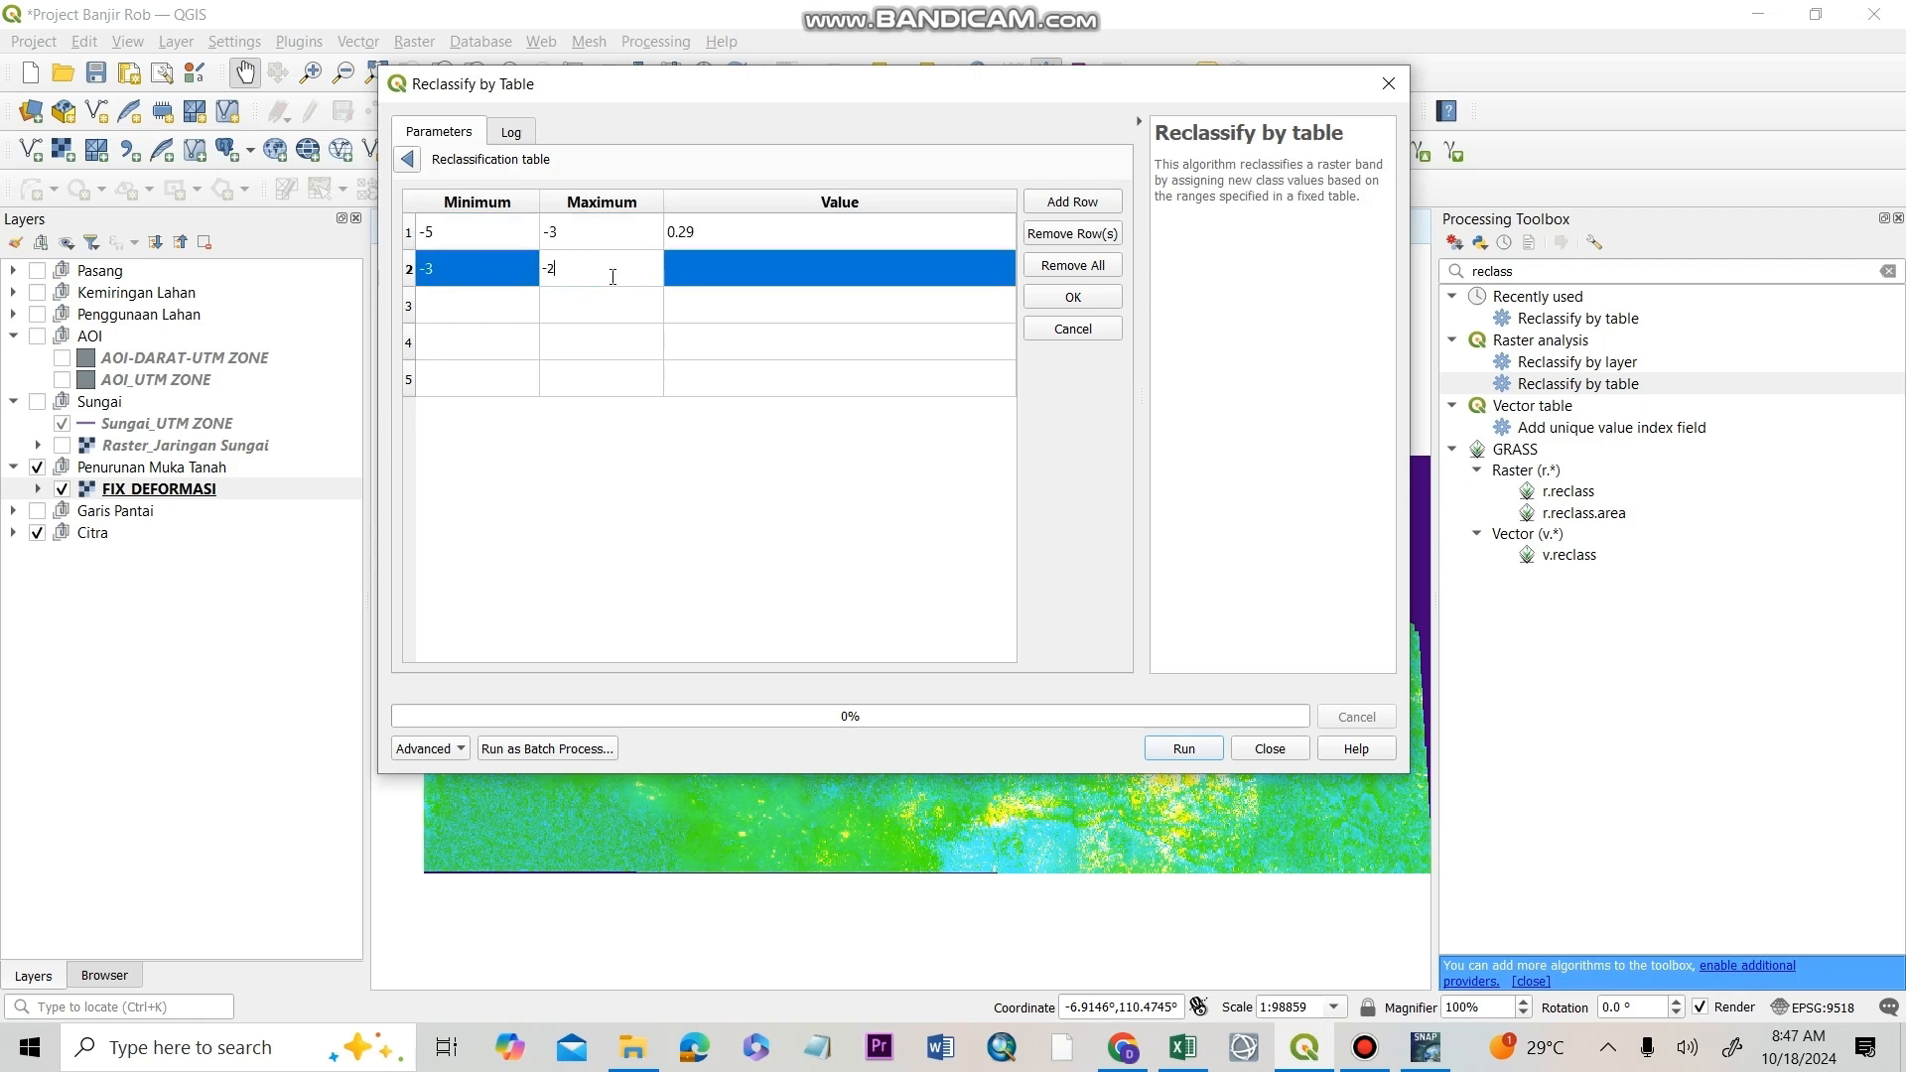
type("-2")
left_click(681, 256)
left_click(728, 270)
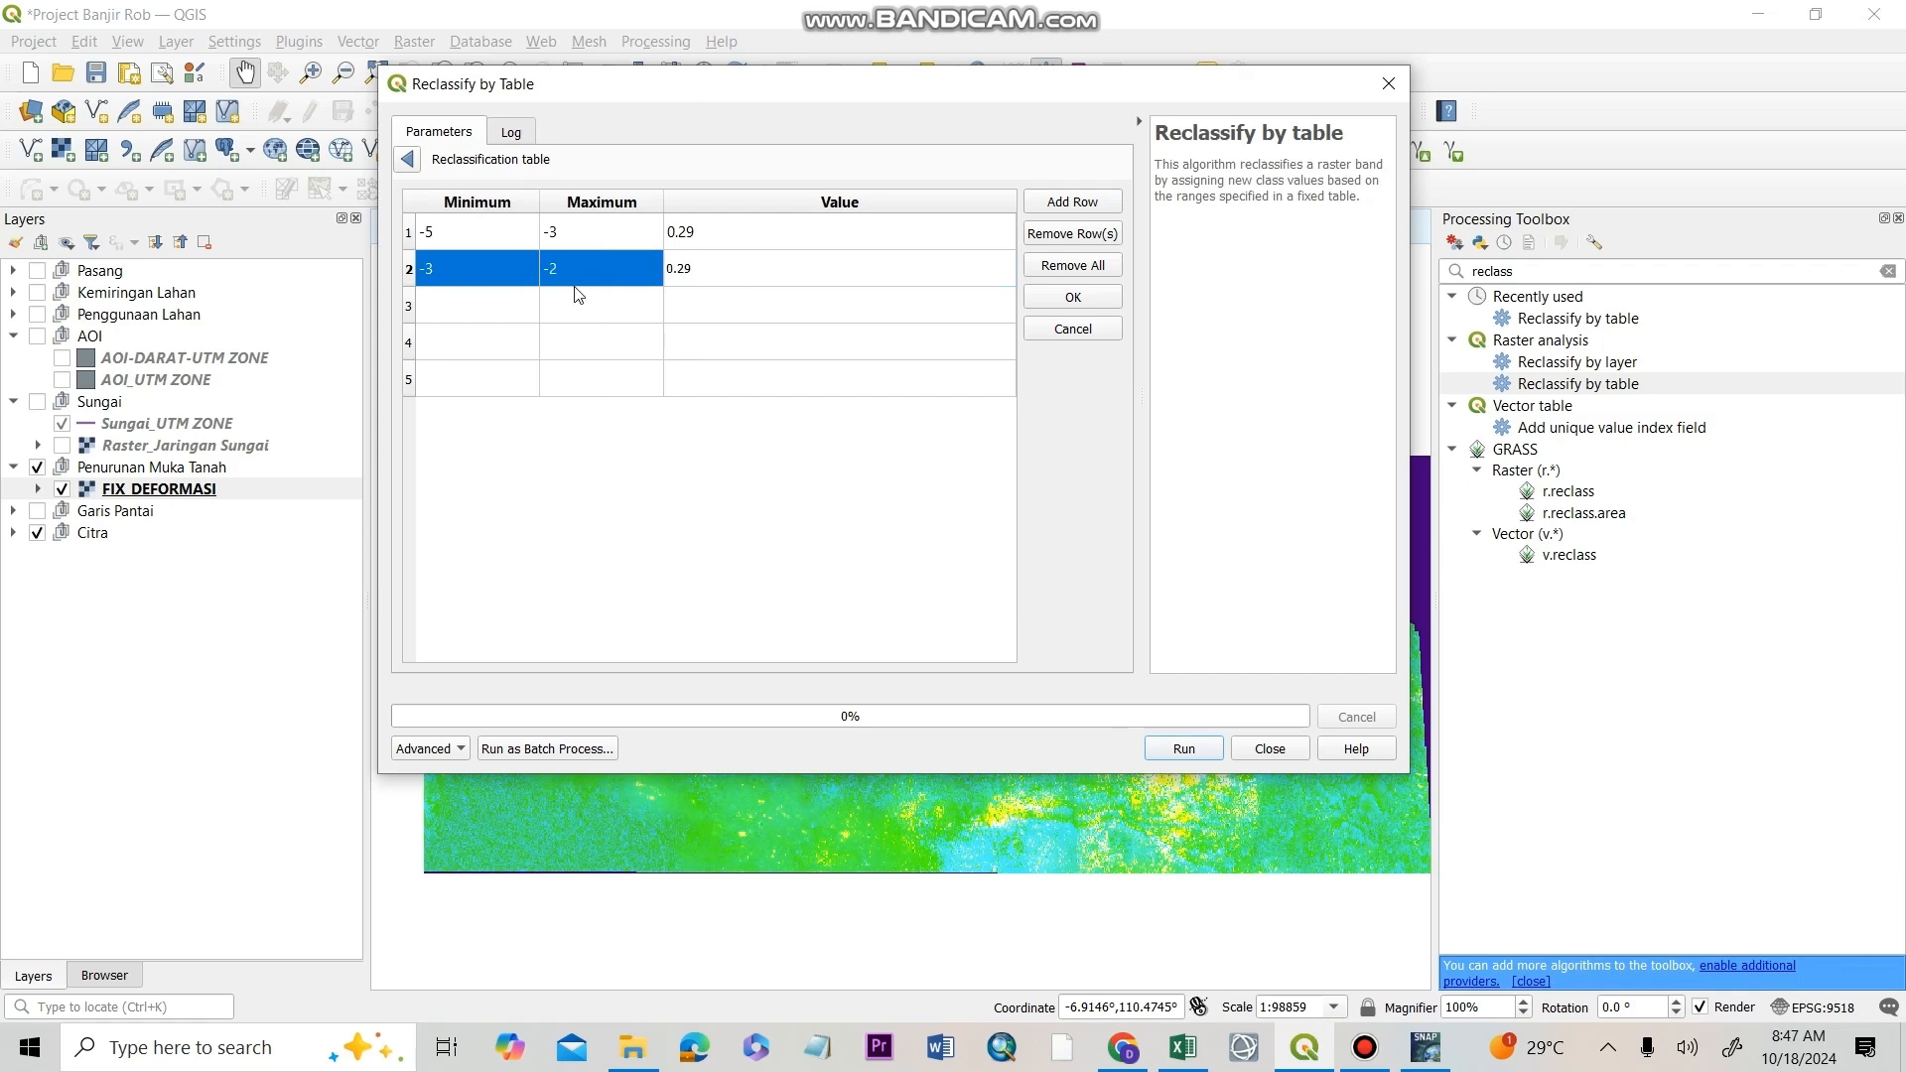
- Fill the third row with -2 to -1 scored 0.26 and the fourth row with -1 to 0 scored 0.13
left_click(476, 319)
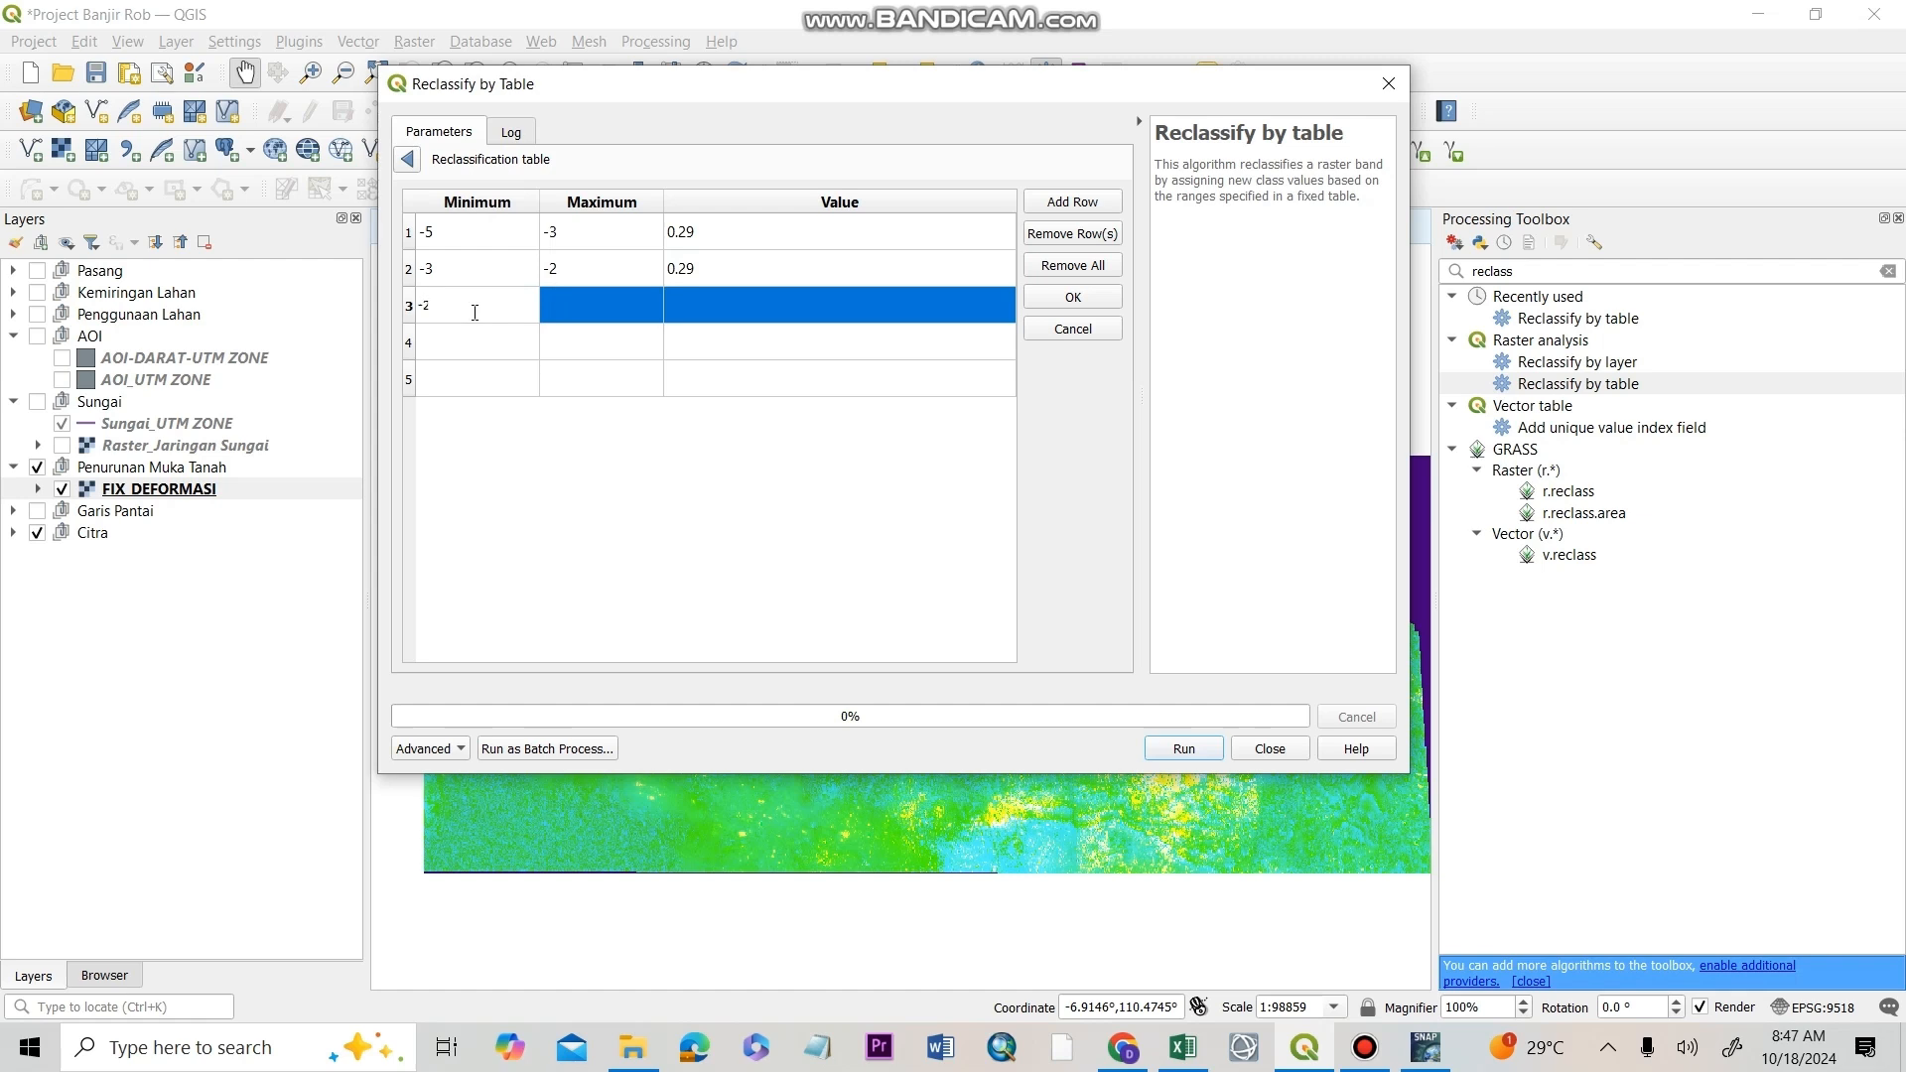
left_click(567, 305)
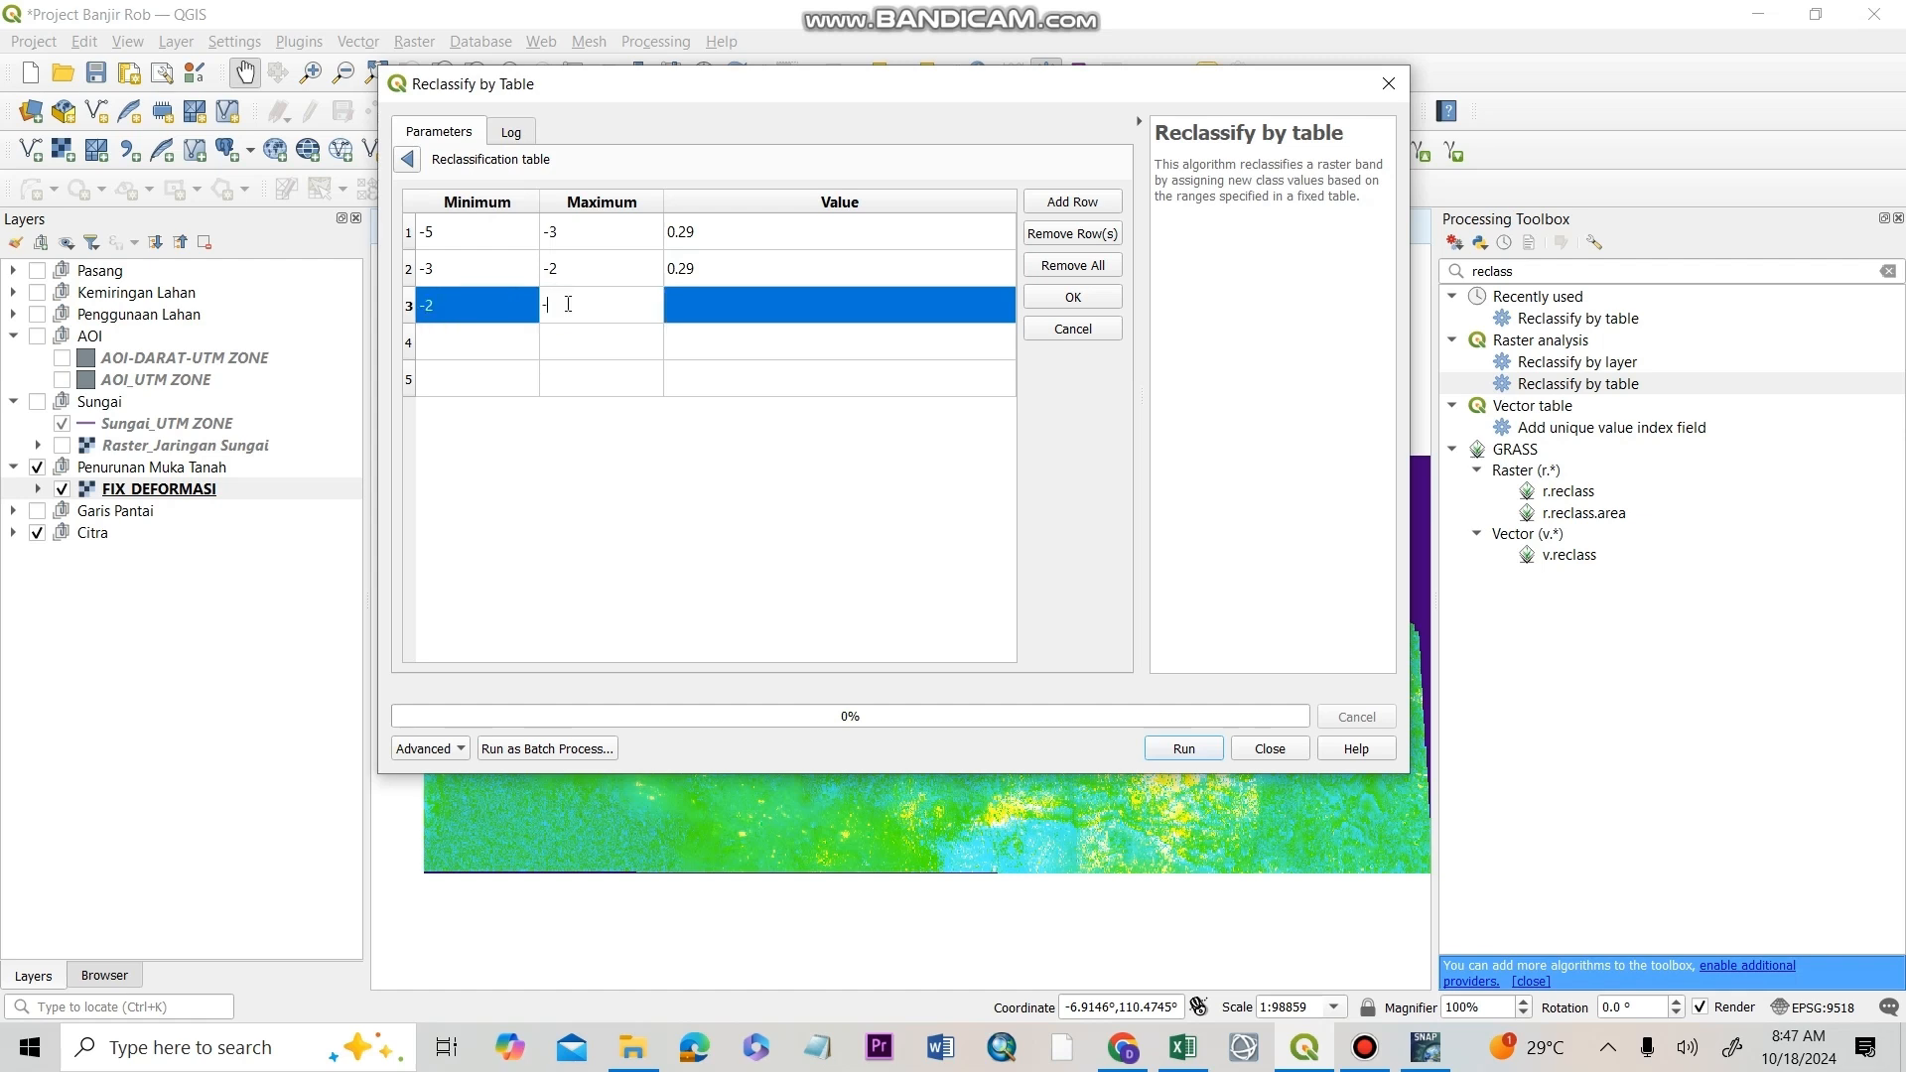
left_click(707, 306)
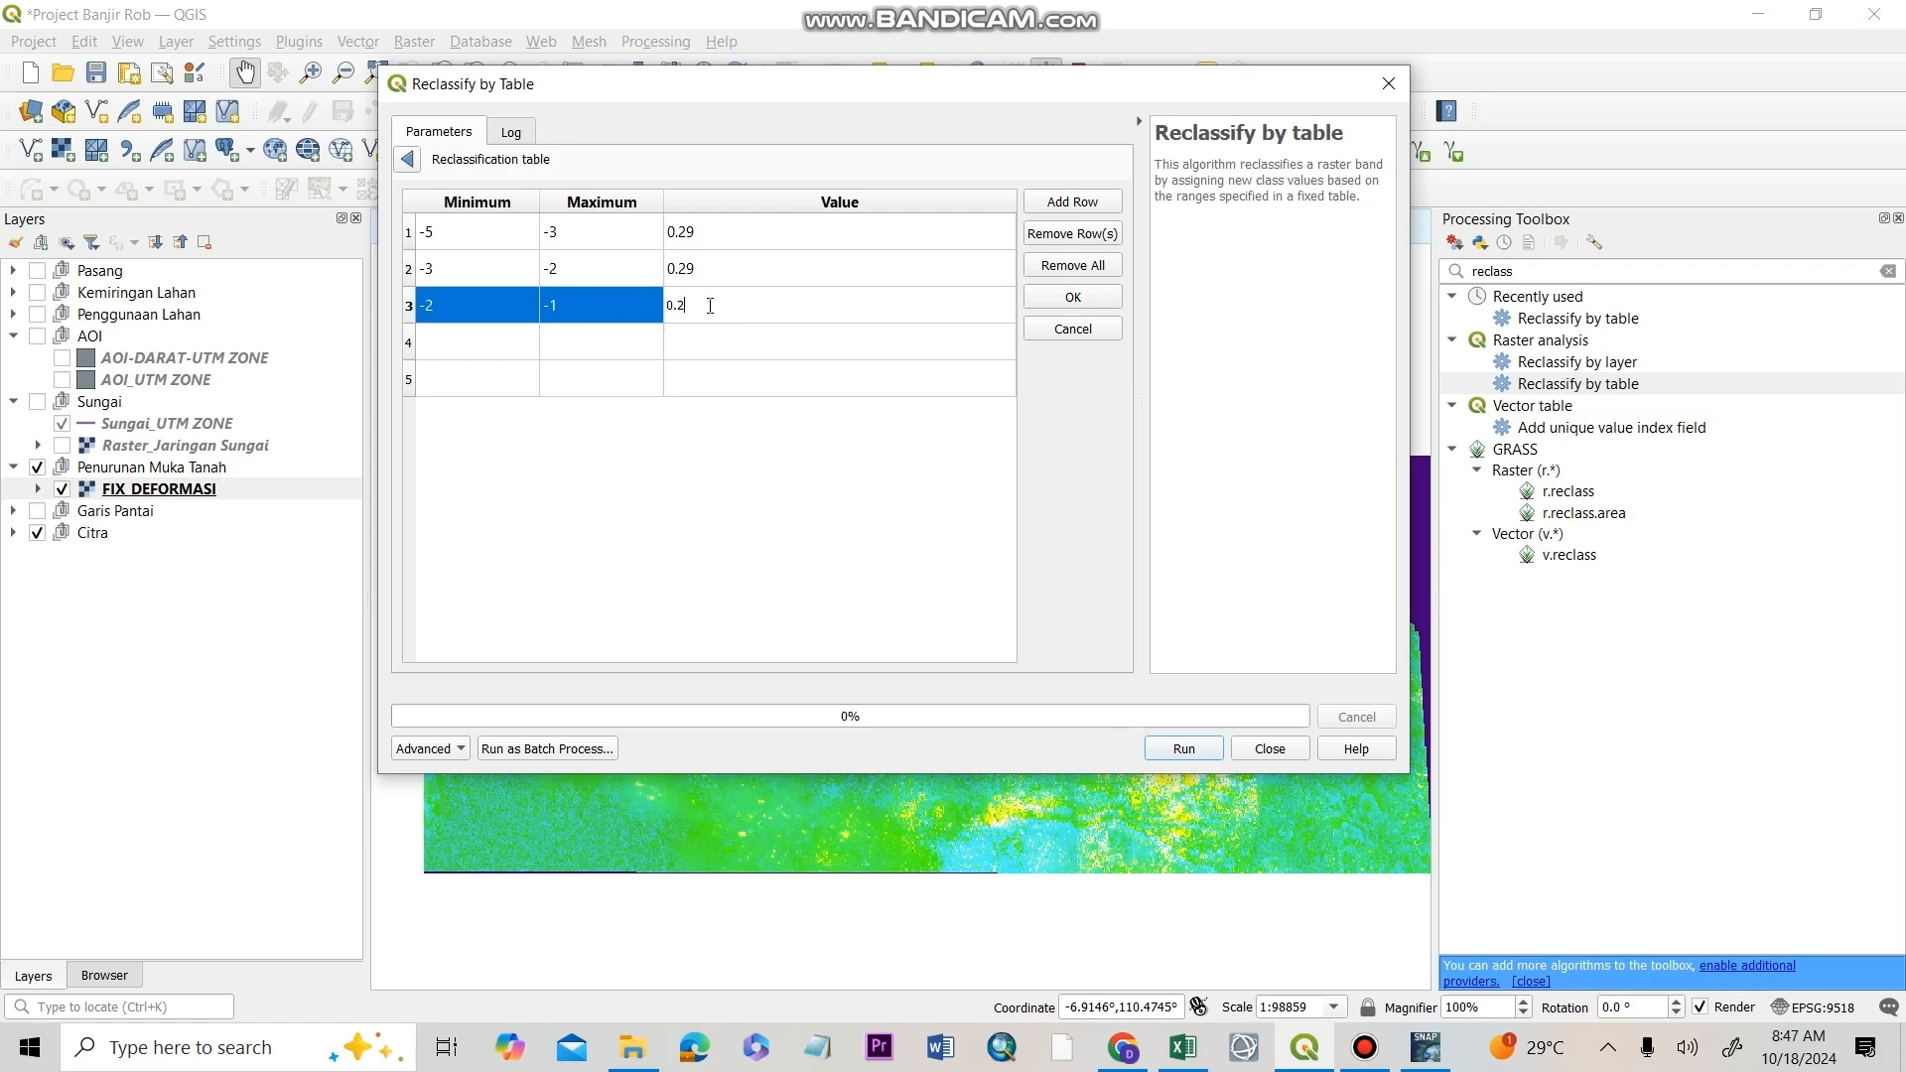
left_click(471, 353)
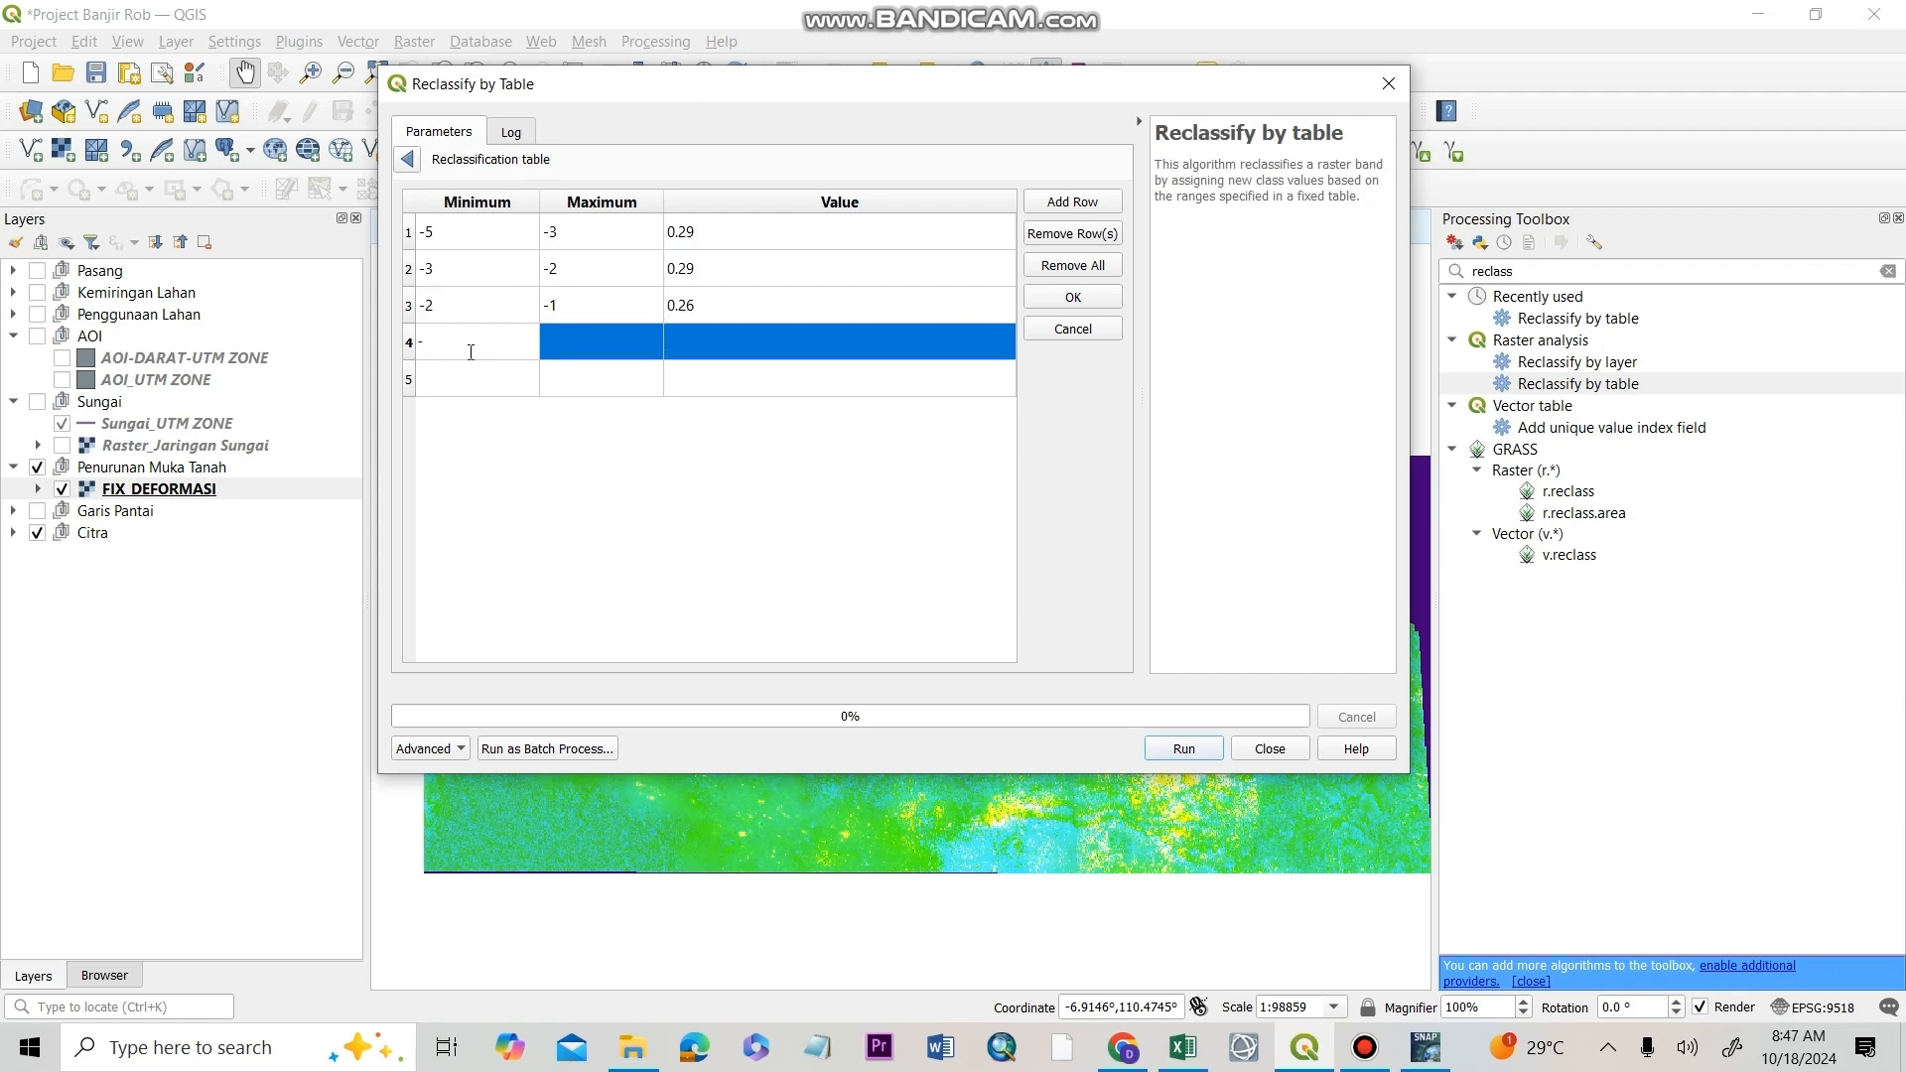
type("-1")
left_click(582, 345)
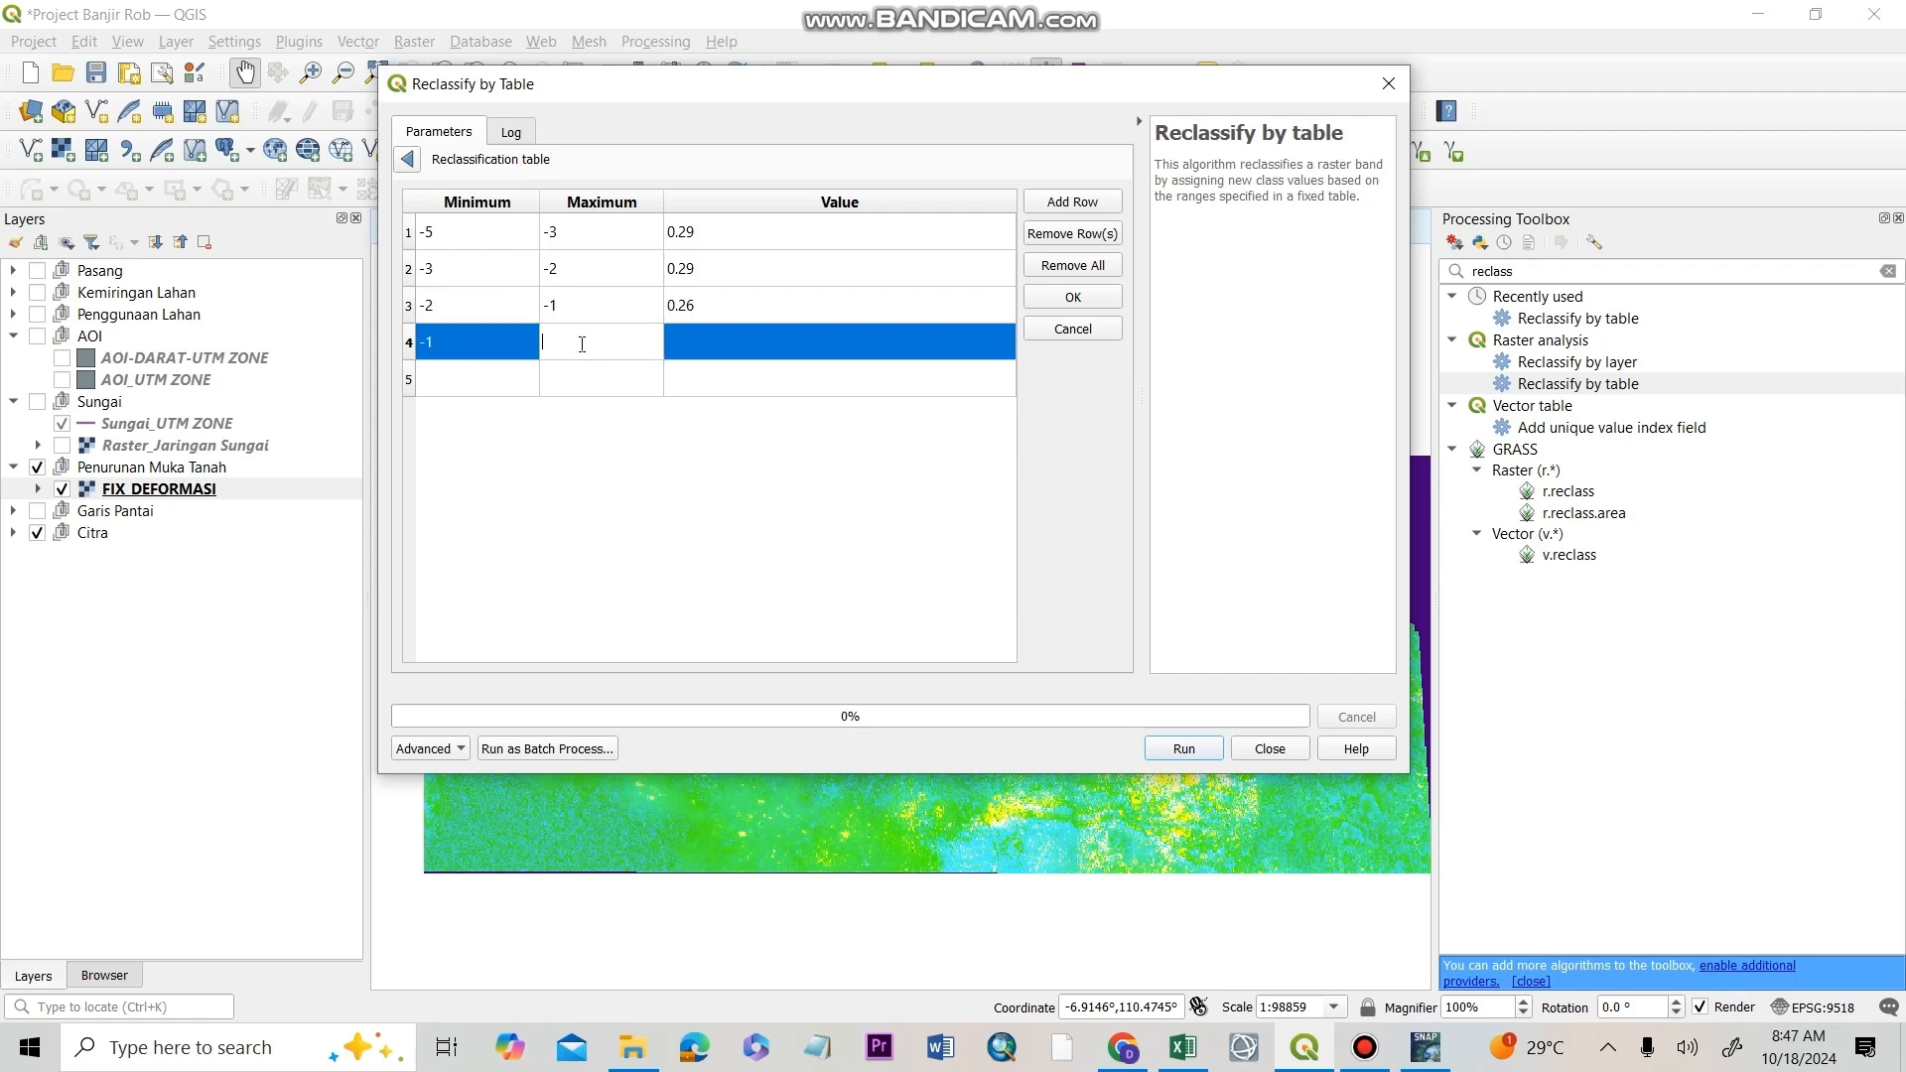
left_click(729, 351)
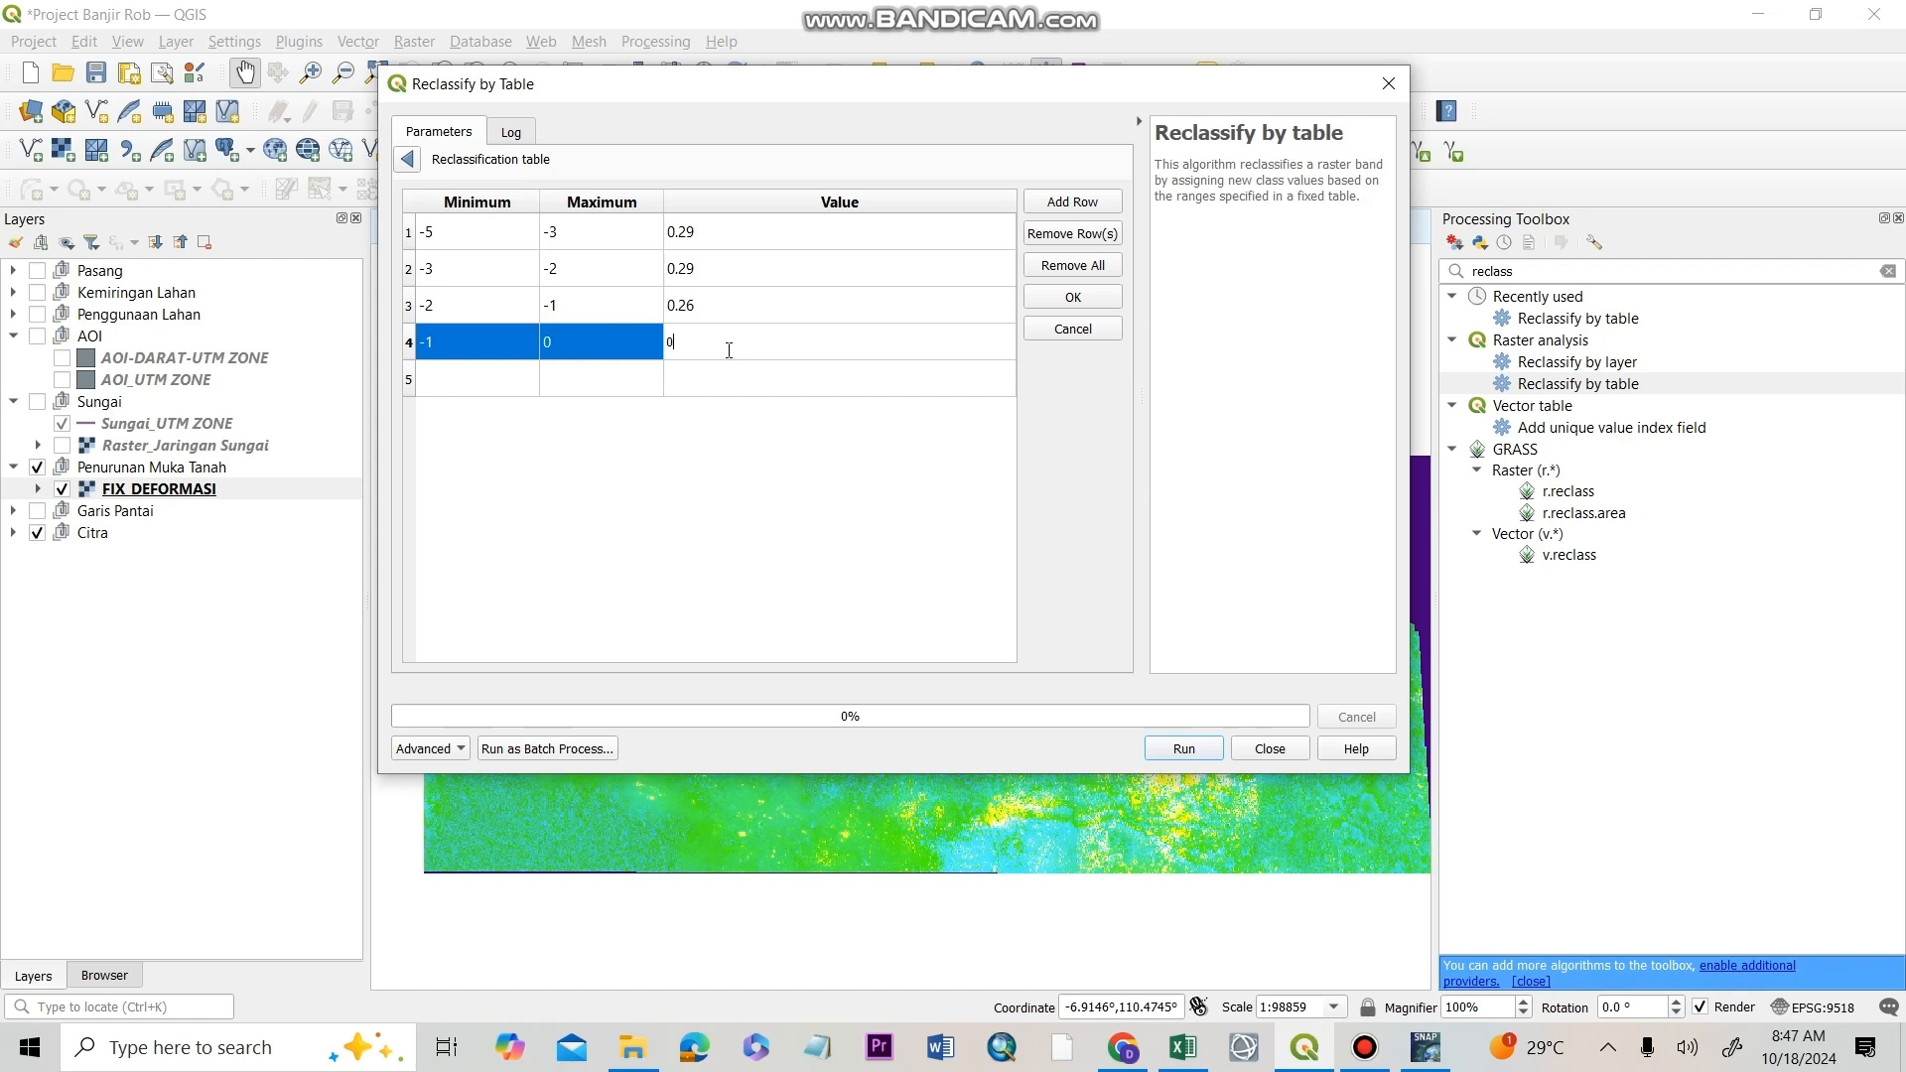
- Fill the fifth row with 0 to 5 scored 0.03, accept the table and run the reclassification to a temporary raster
left_click(494, 376)
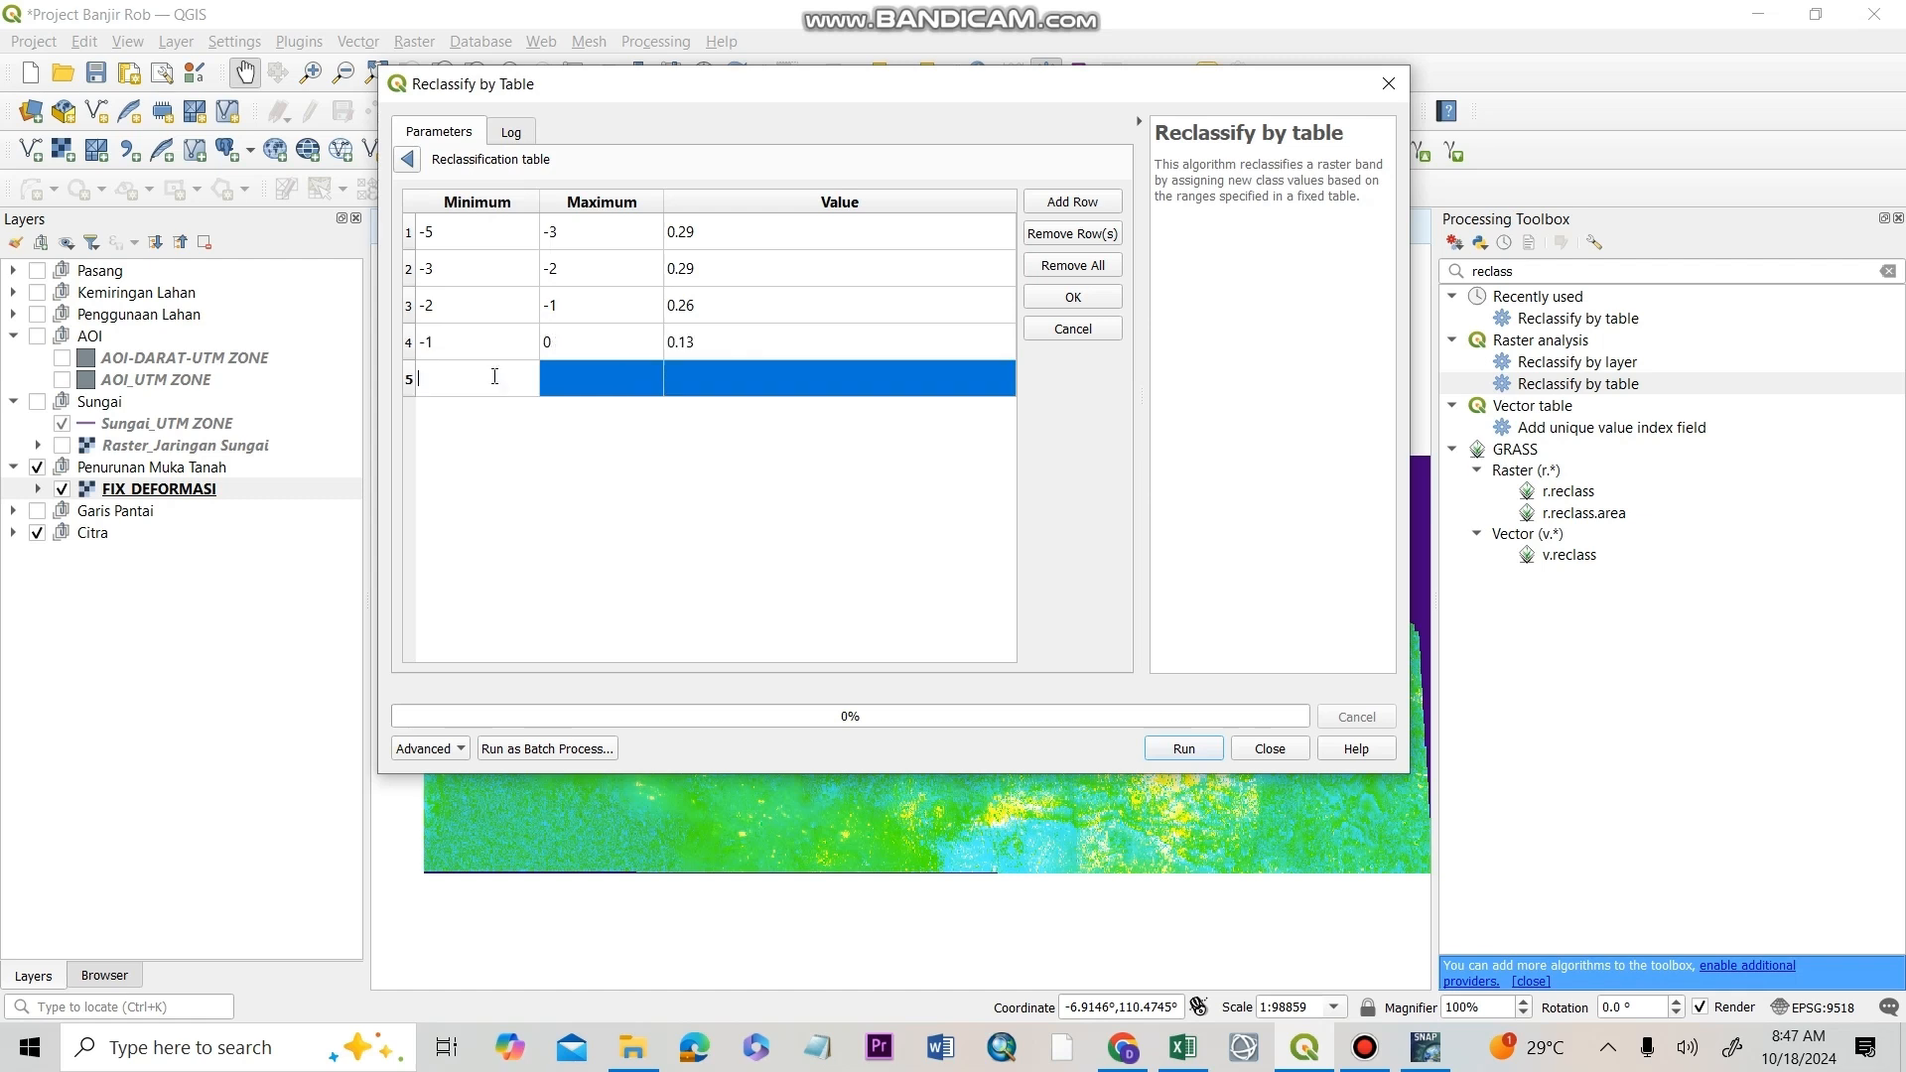
left_click(592, 374)
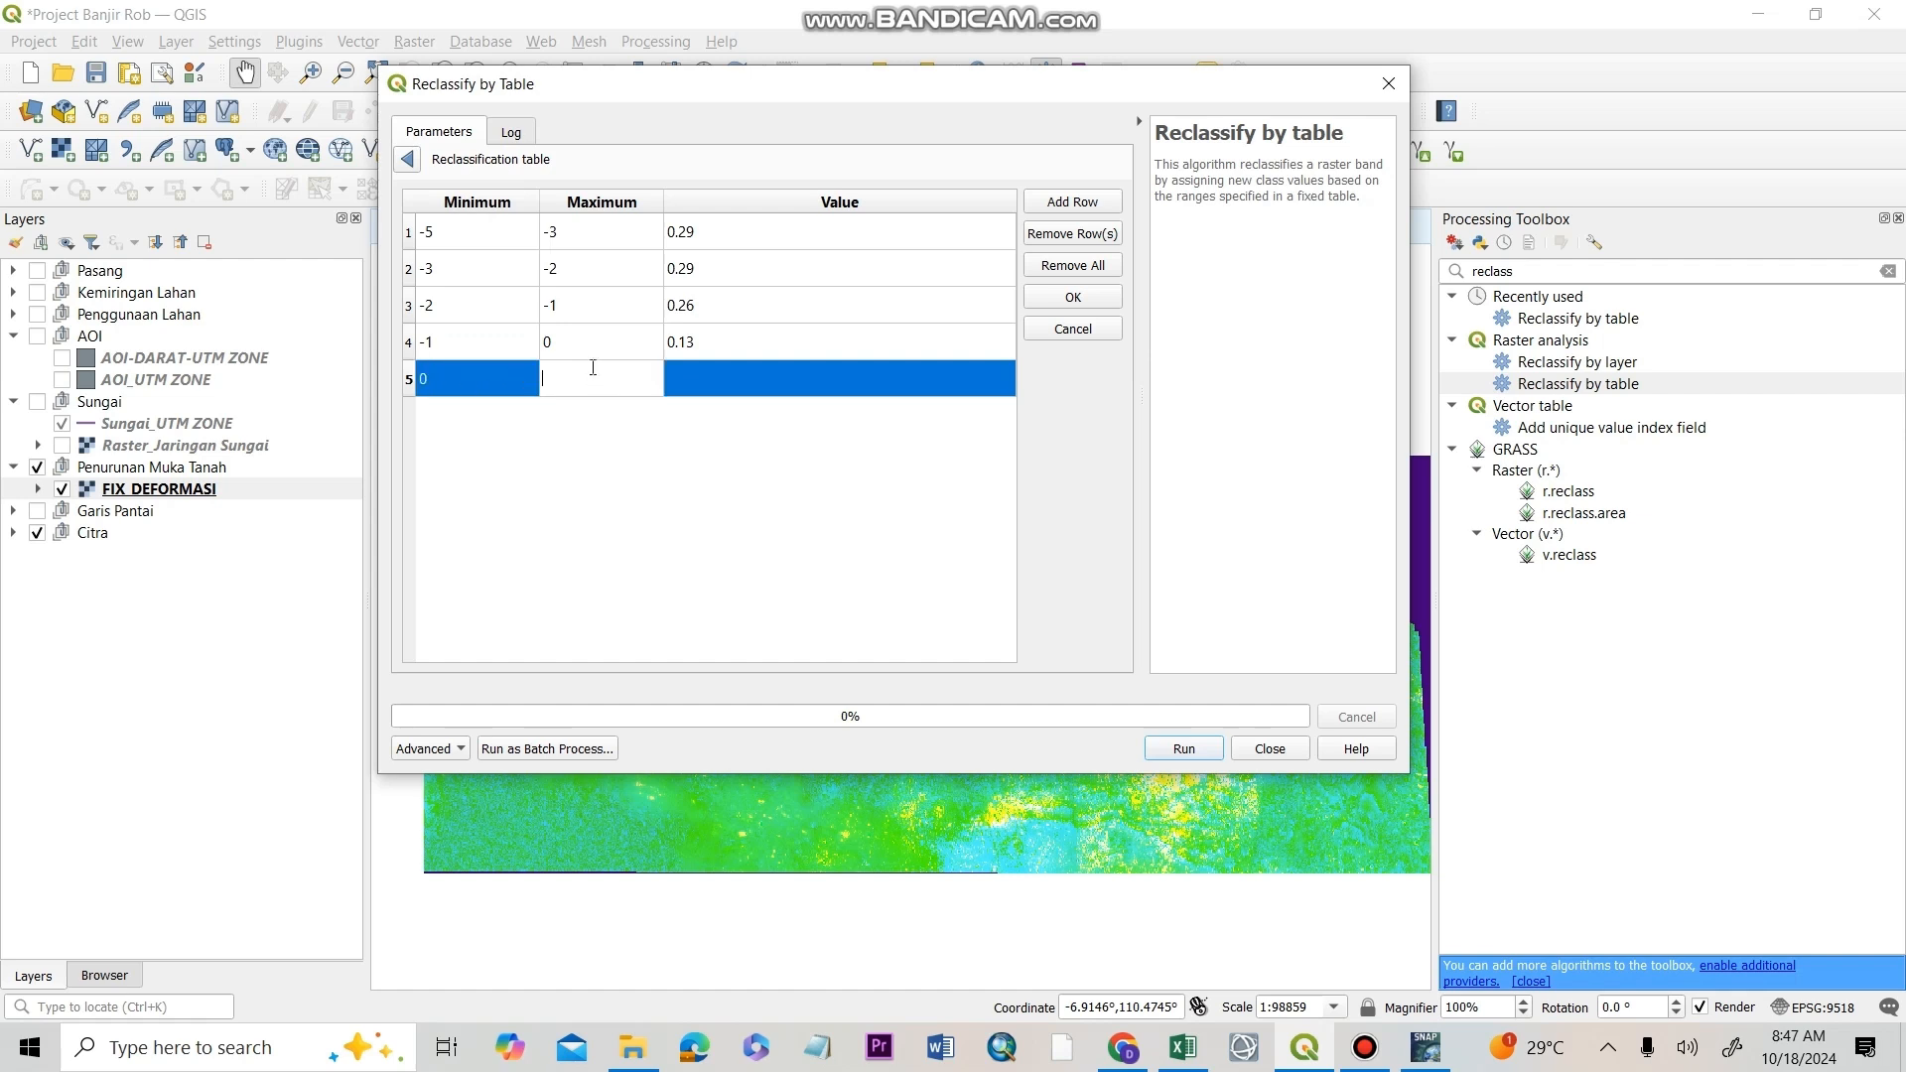
left_click(736, 374)
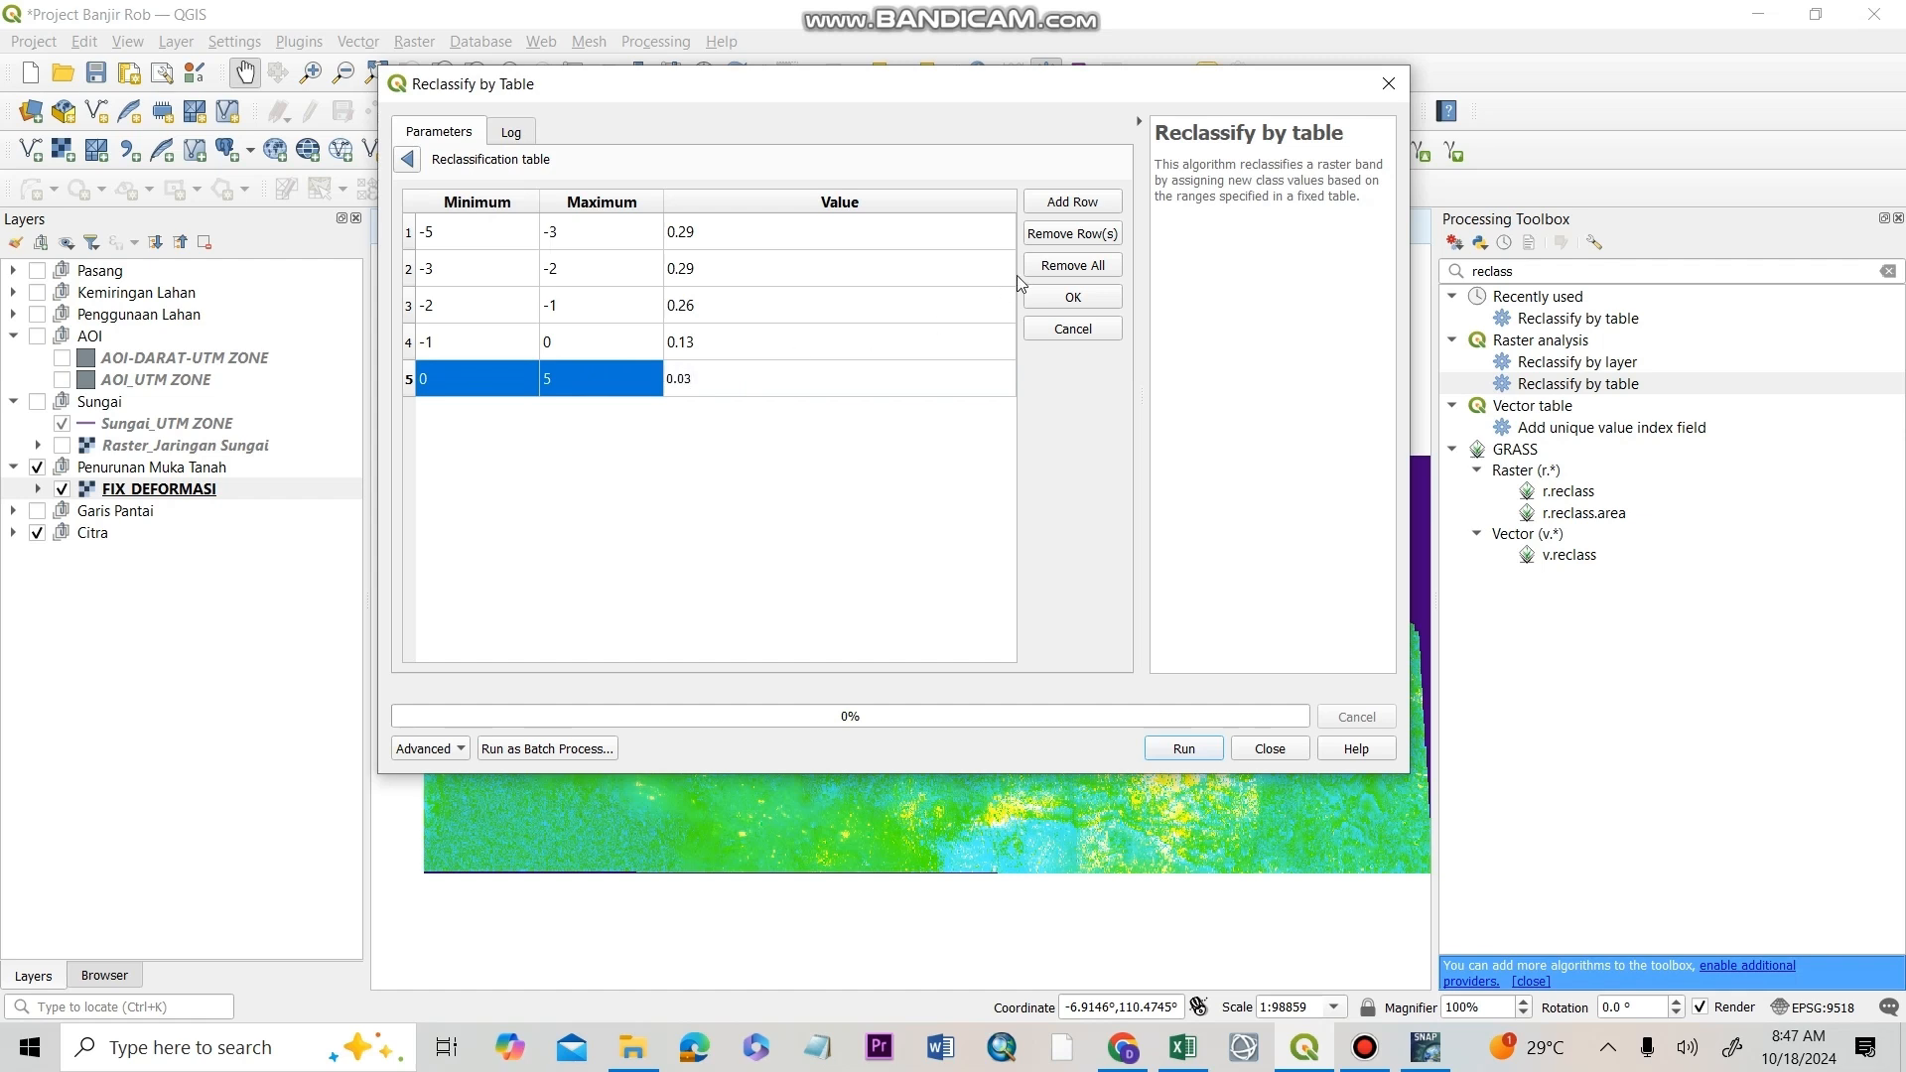
left_click(1063, 298)
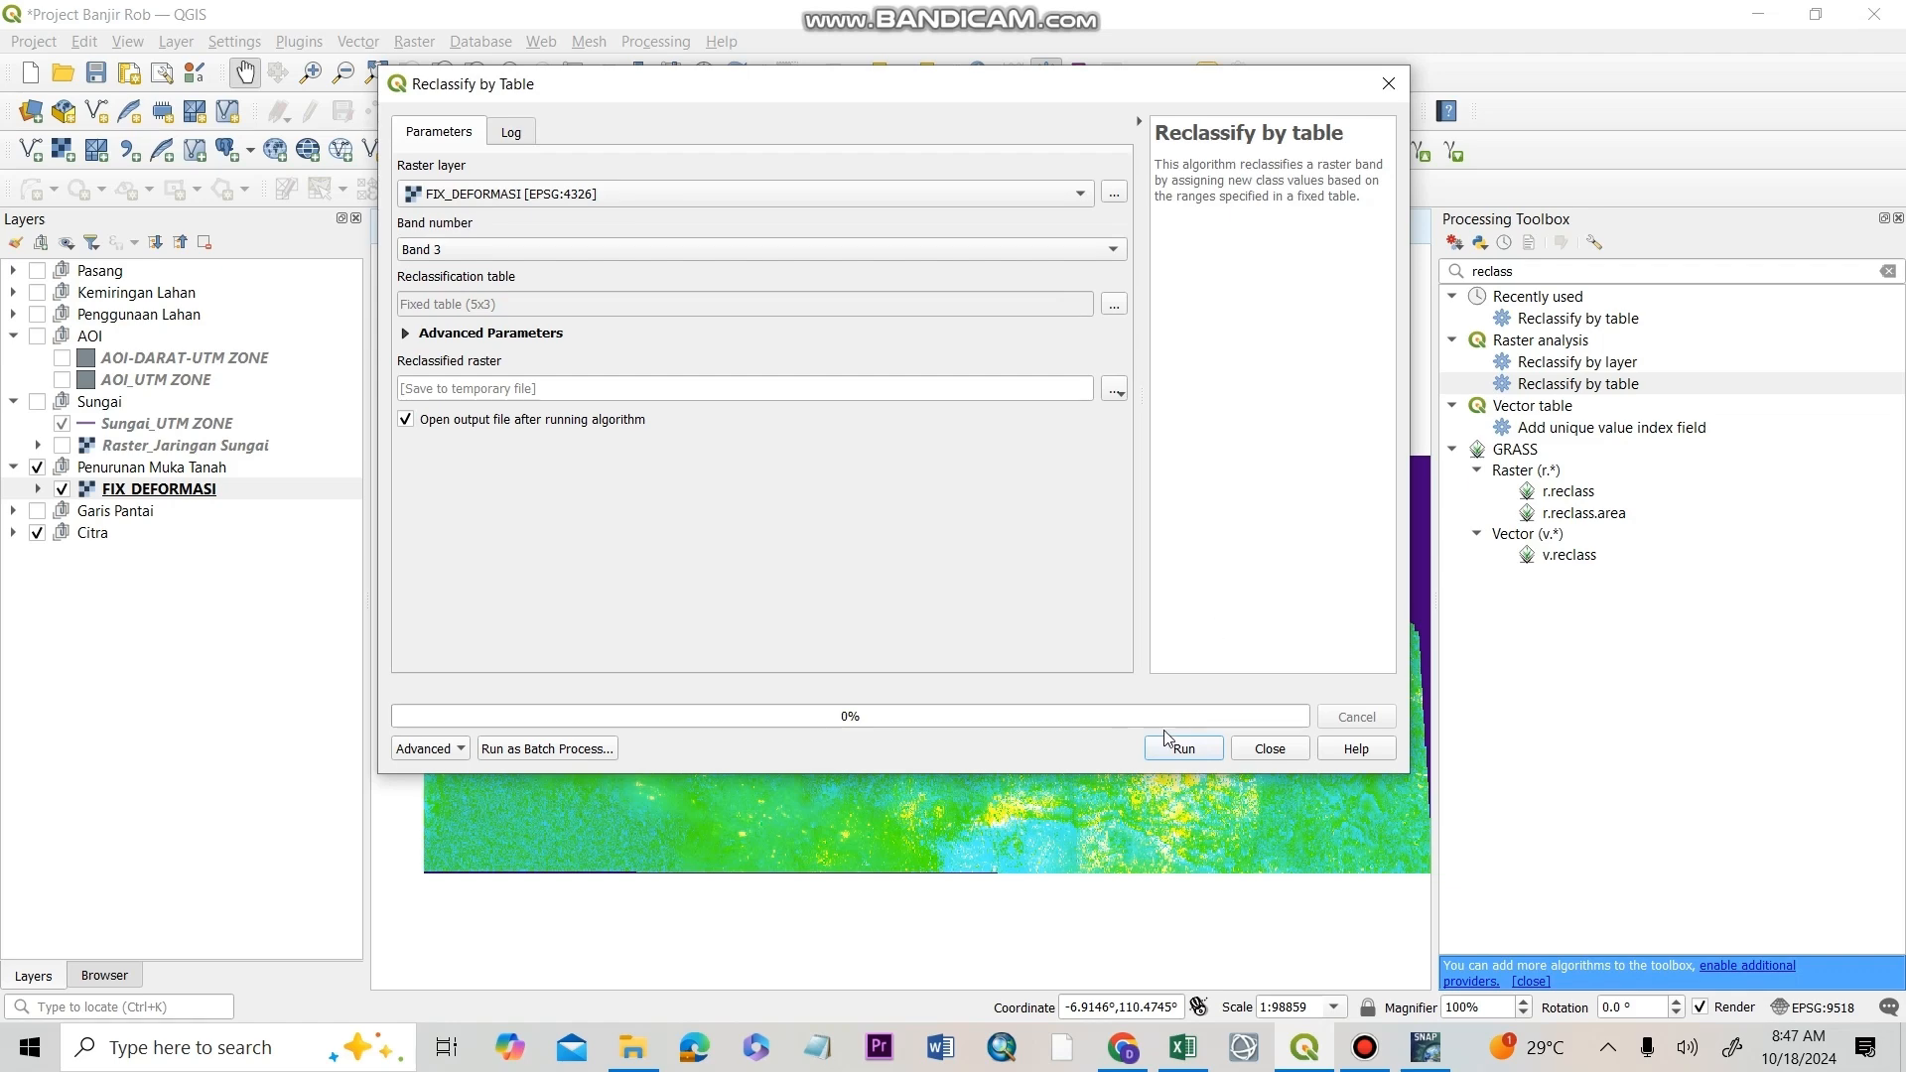
left_click(1191, 758)
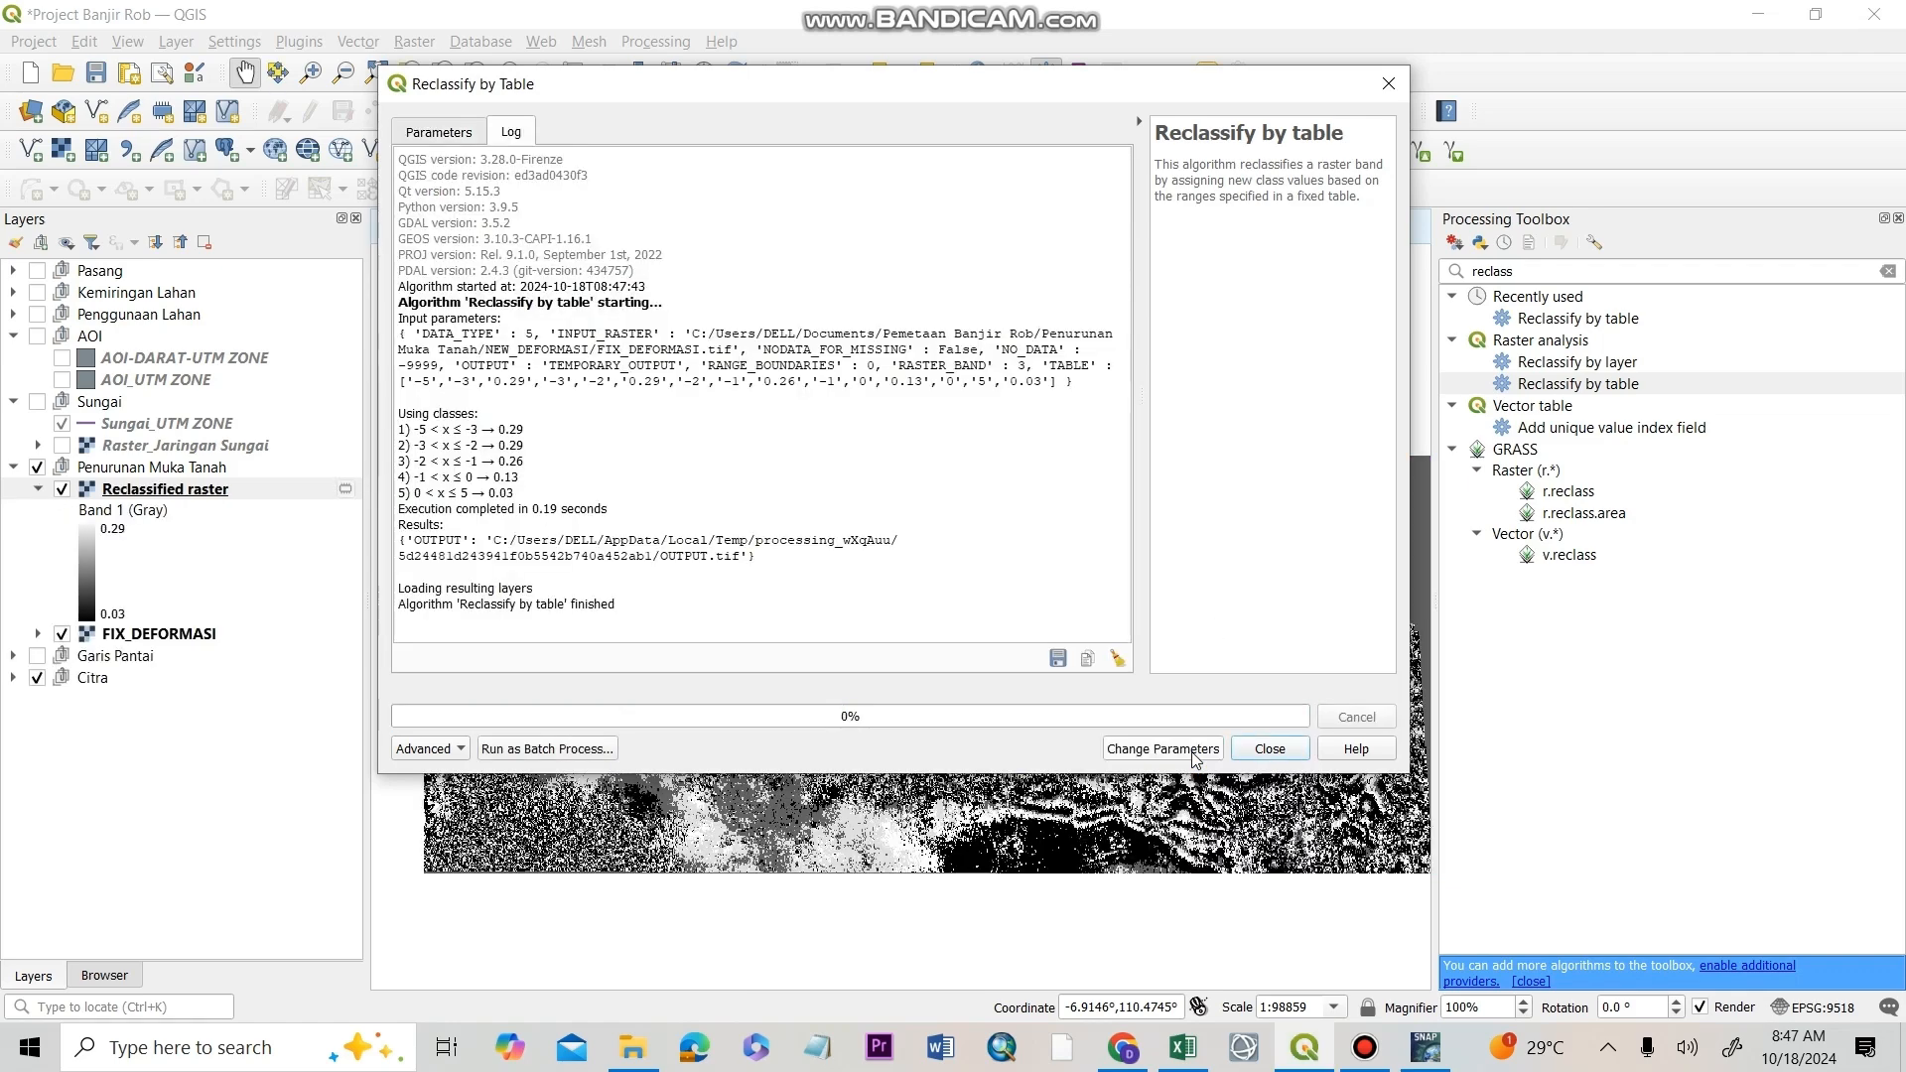
left_click(1272, 751)
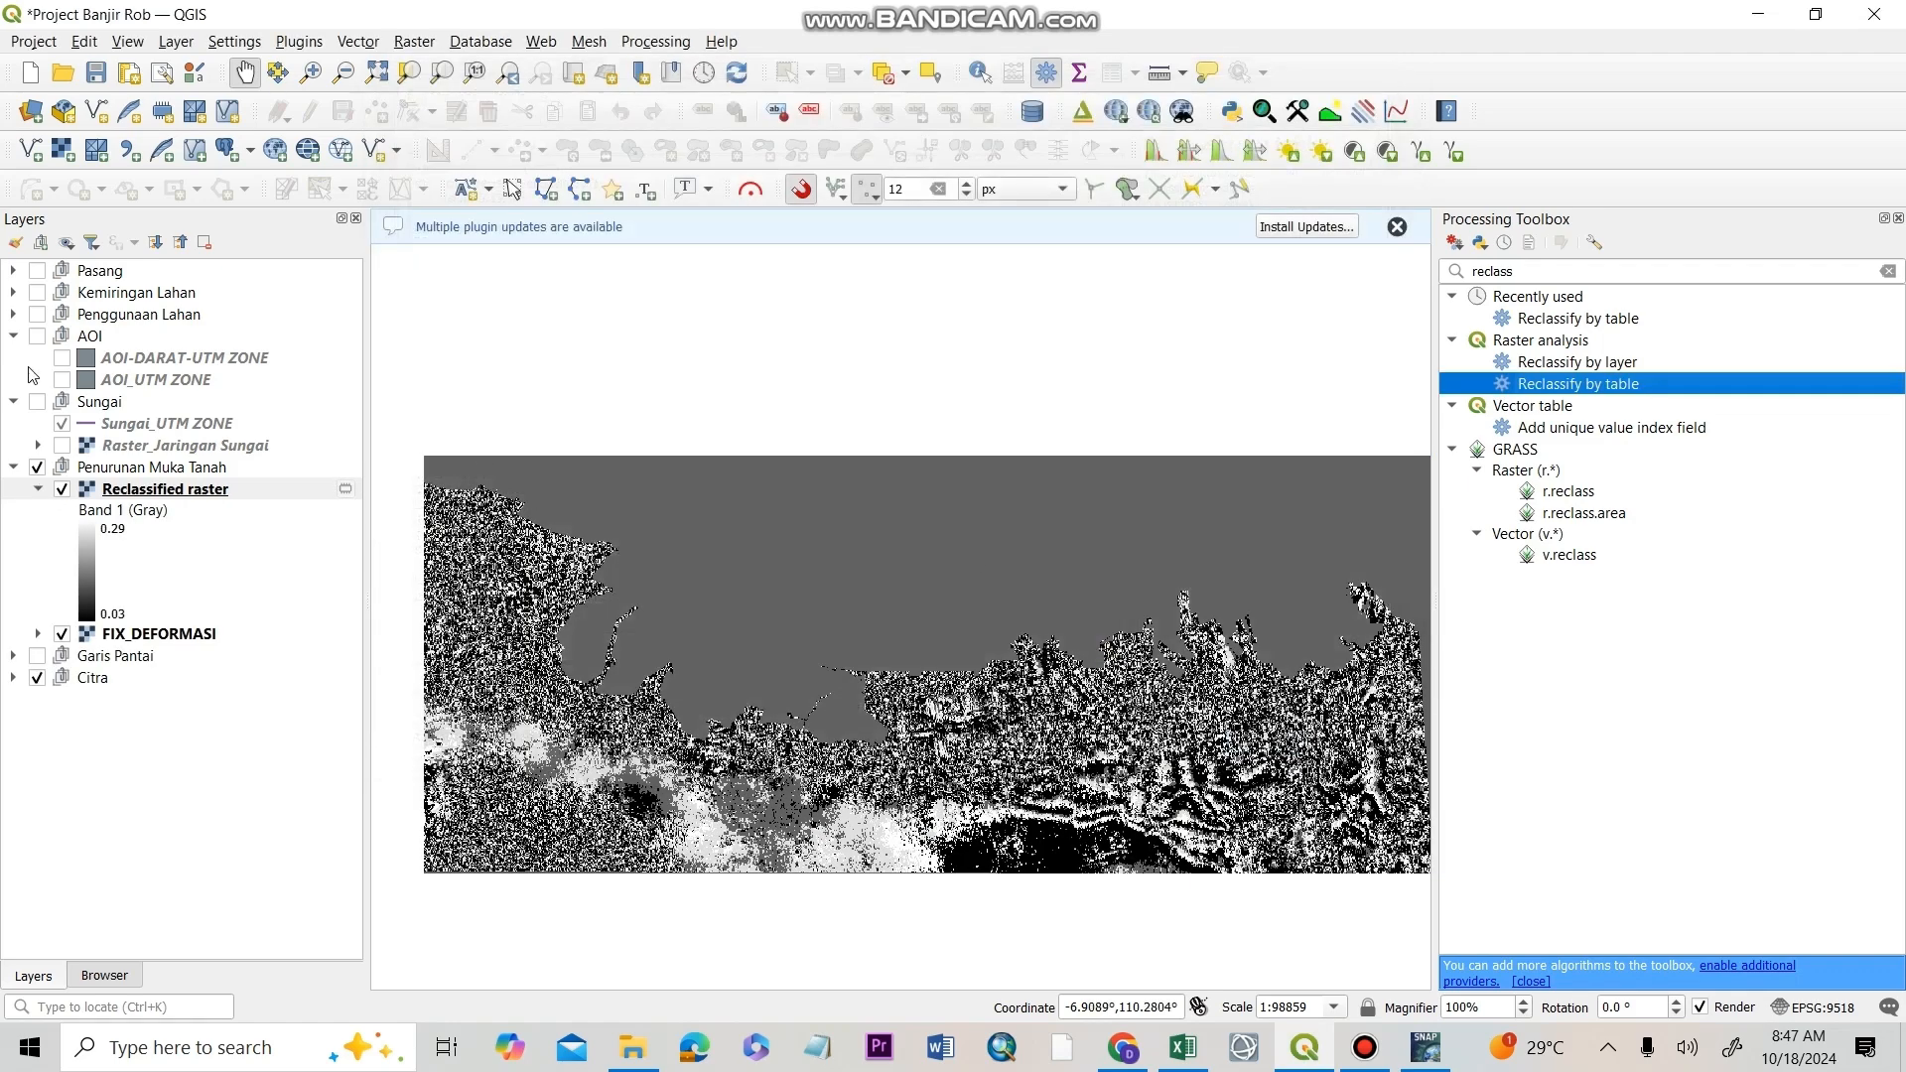
- Symbolize the Reclassified raster by its unique values and inspect the colored classes along the coast
double_click(235, 492)
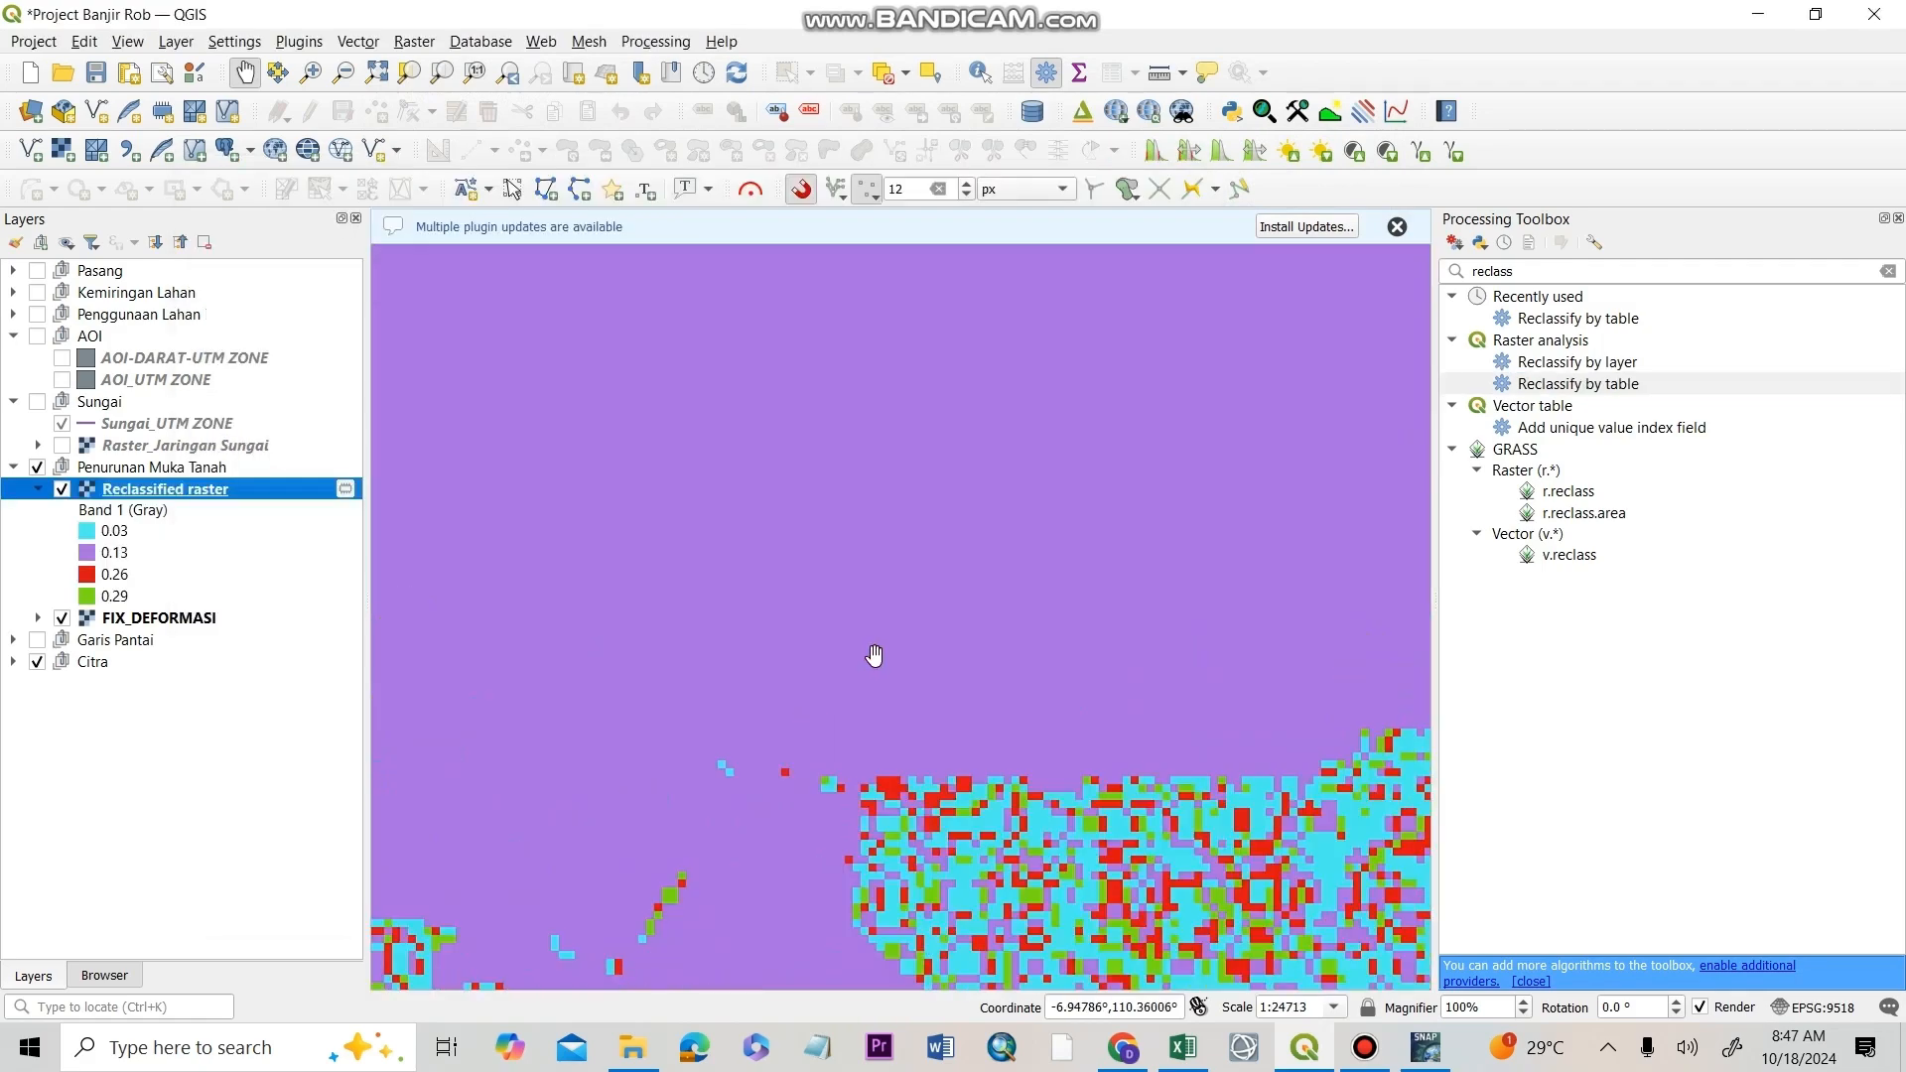
scroll(873, 533, "down", 2)
left_click_drag(889, 493, 936, 642)
scroll(907, 579, "up", 1)
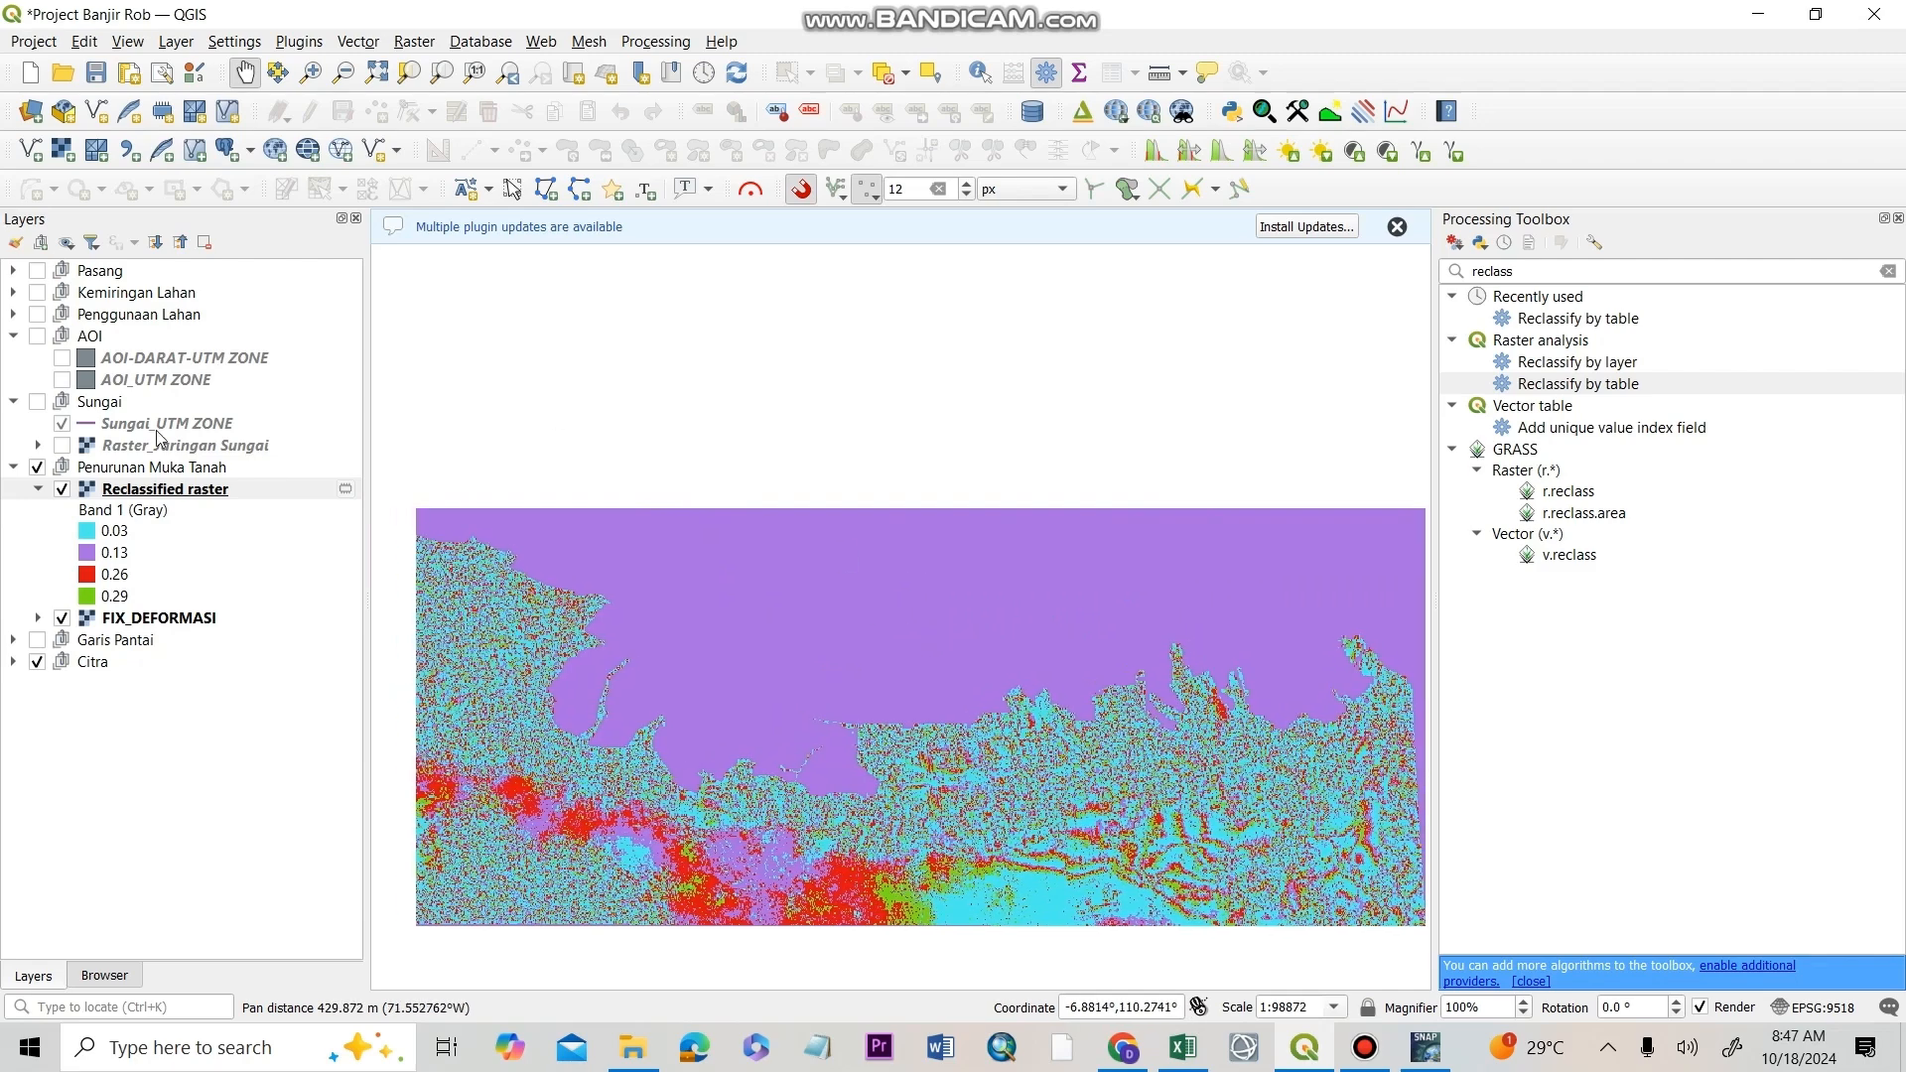
- Clip the Reclassified raster by mask layer, using AOI-DARAT-UTM ZONE as the mask and the default options
left_click(414, 41)
mouse_move(556, 207)
left_click(697, 236)
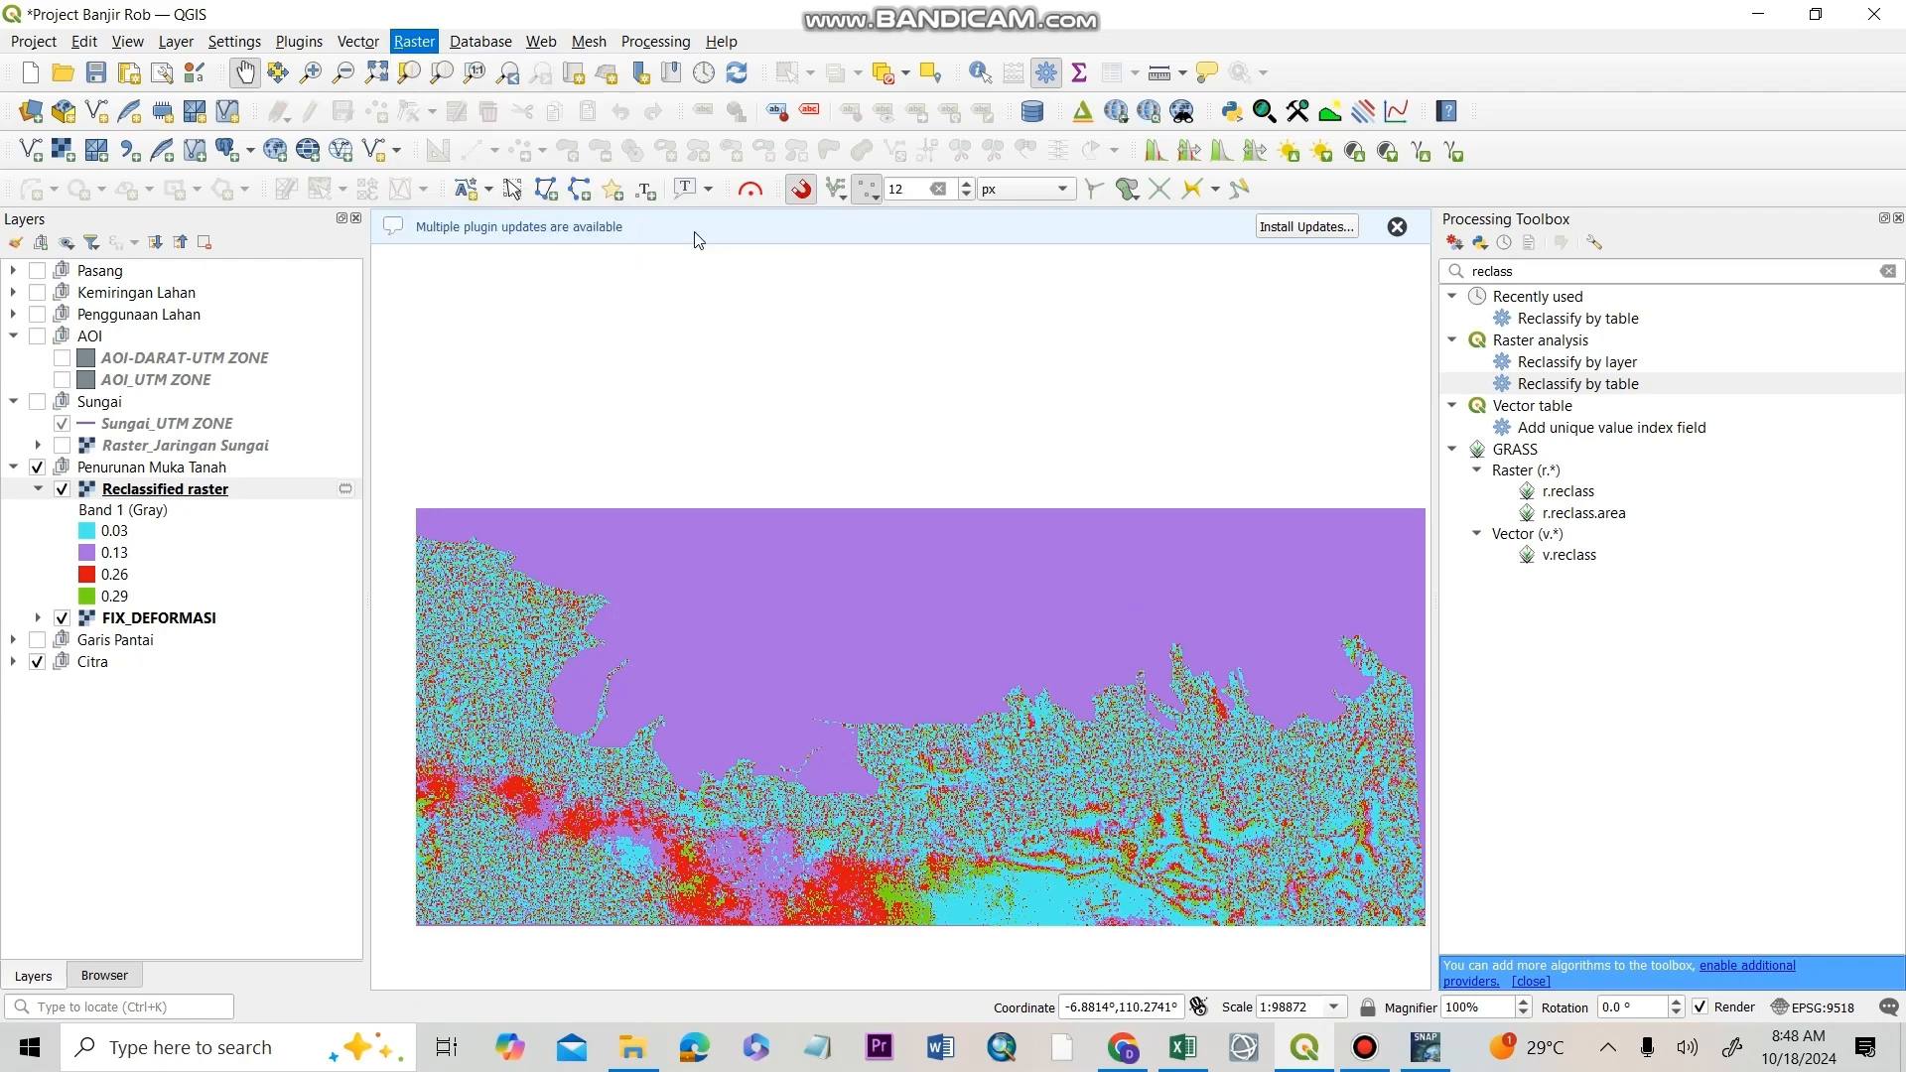
left_click(957, 261)
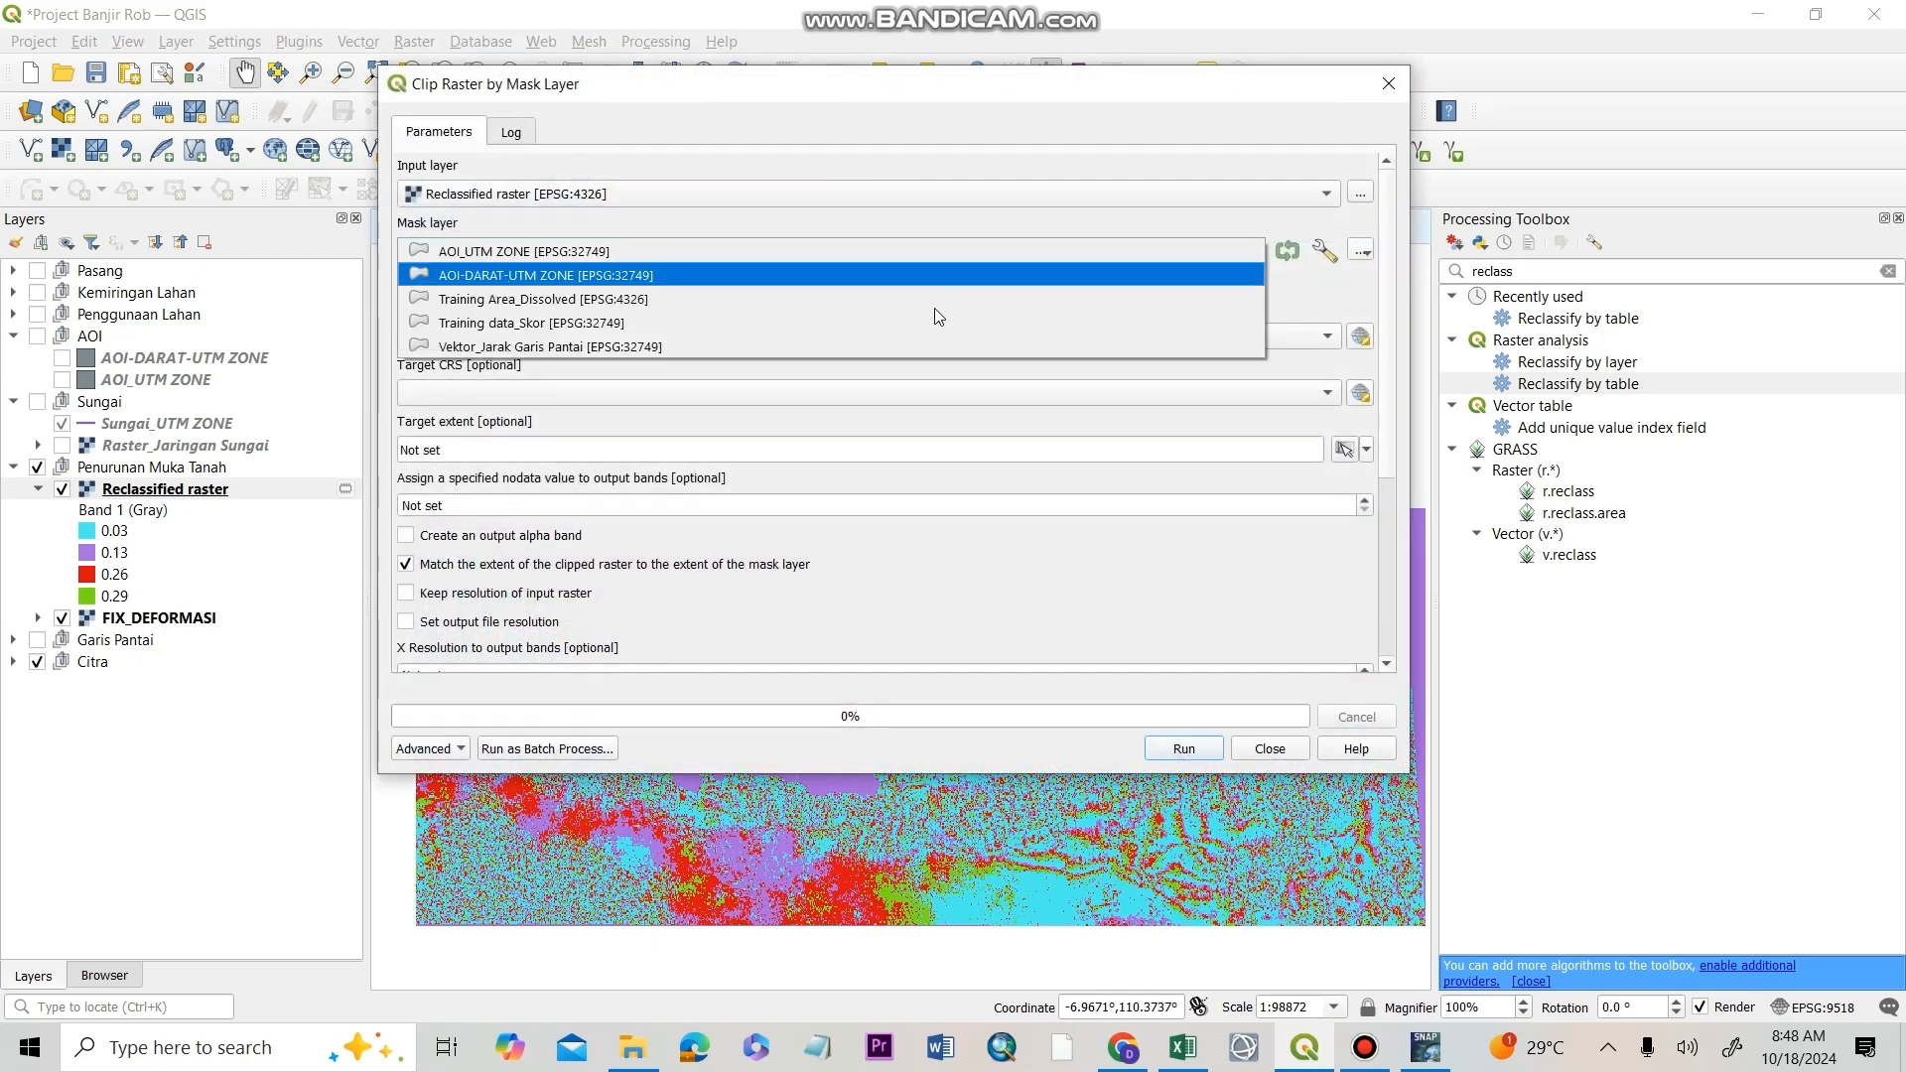
left_click(926, 284)
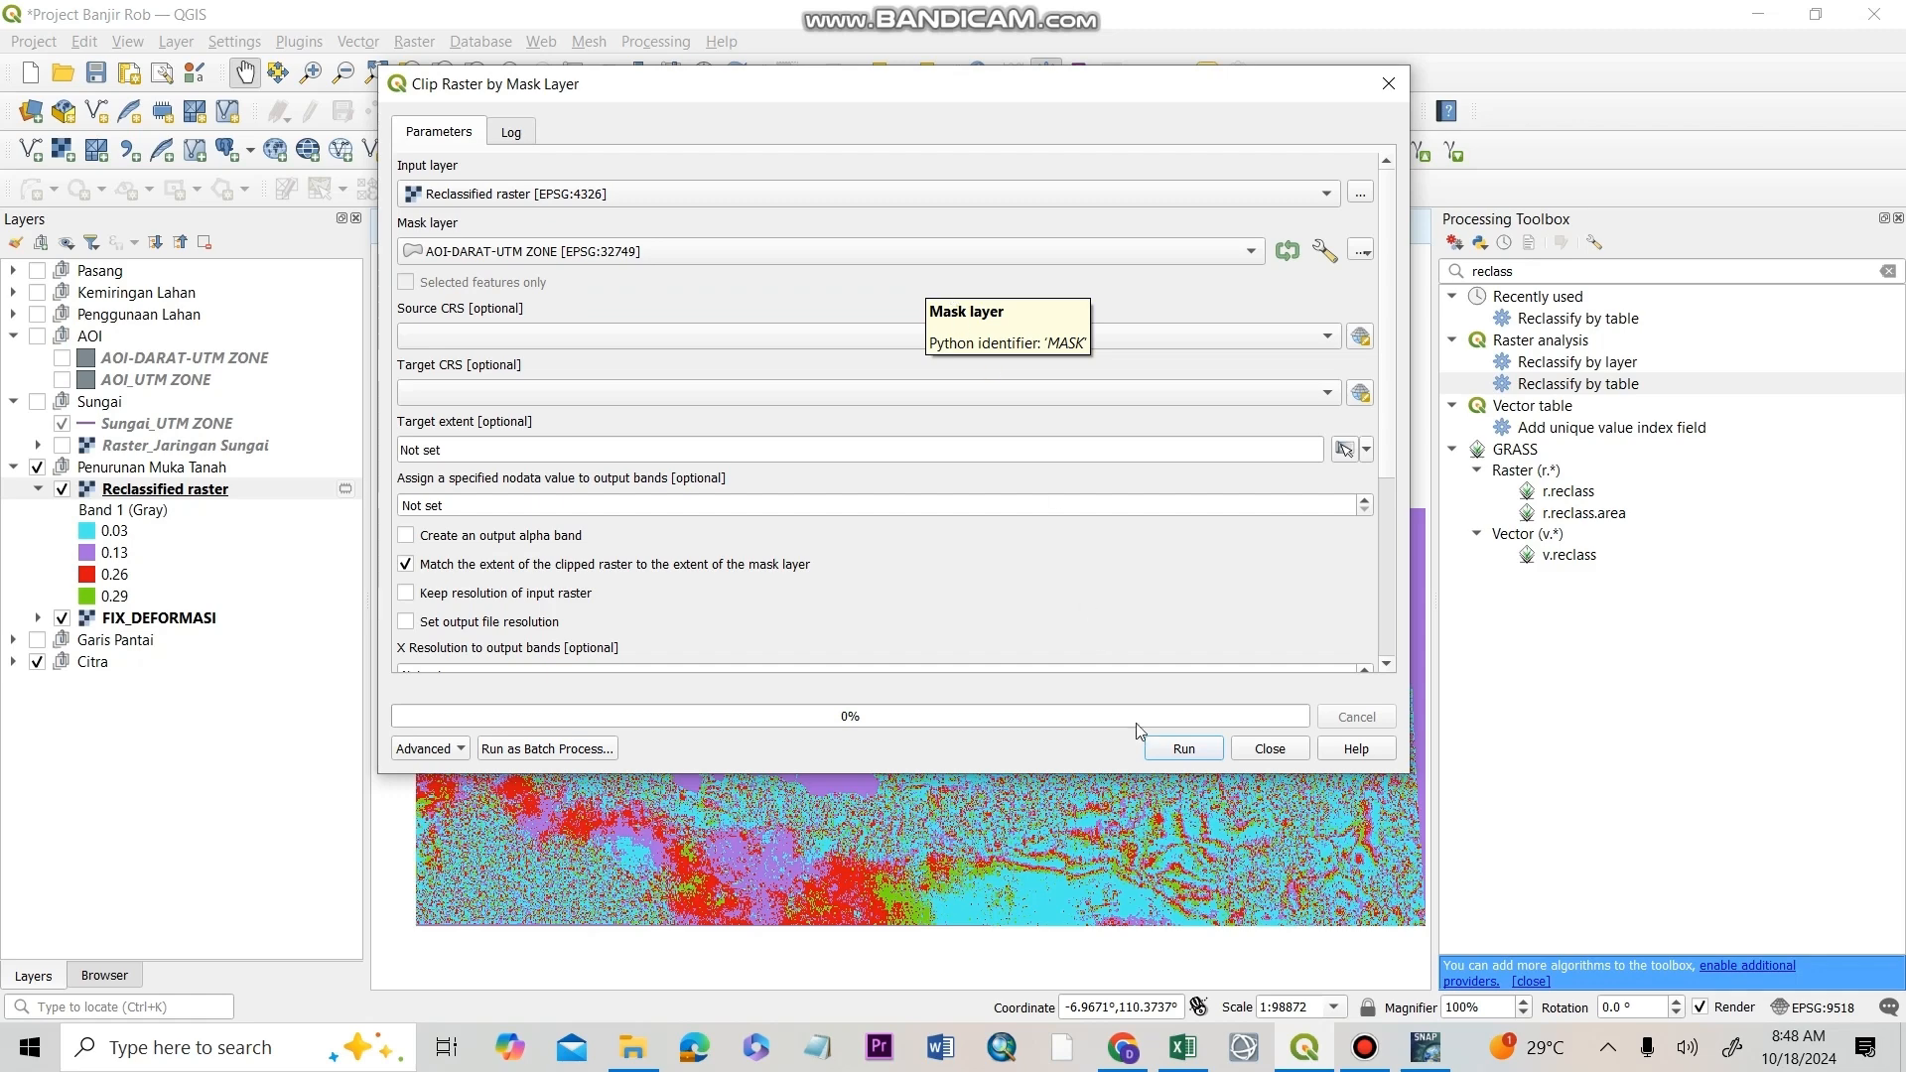
left_click(1185, 749)
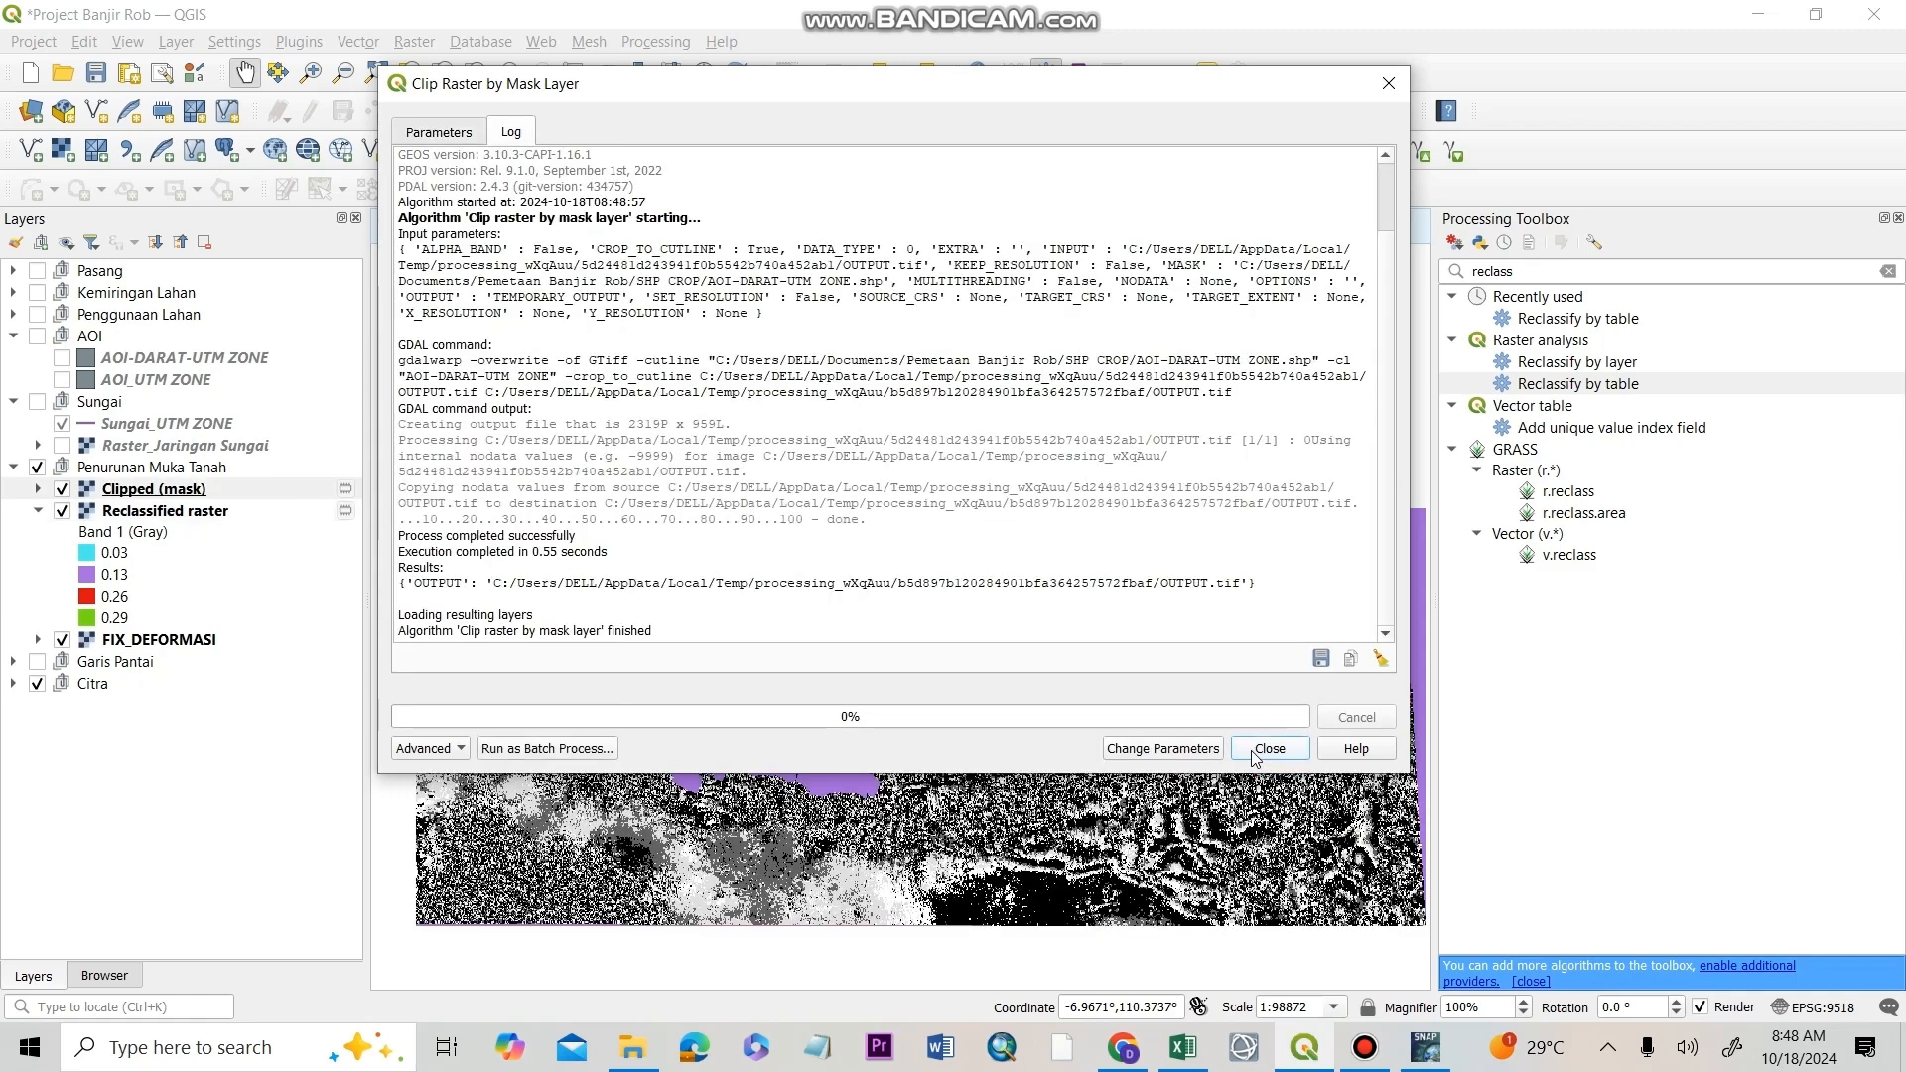
left_click(1266, 753)
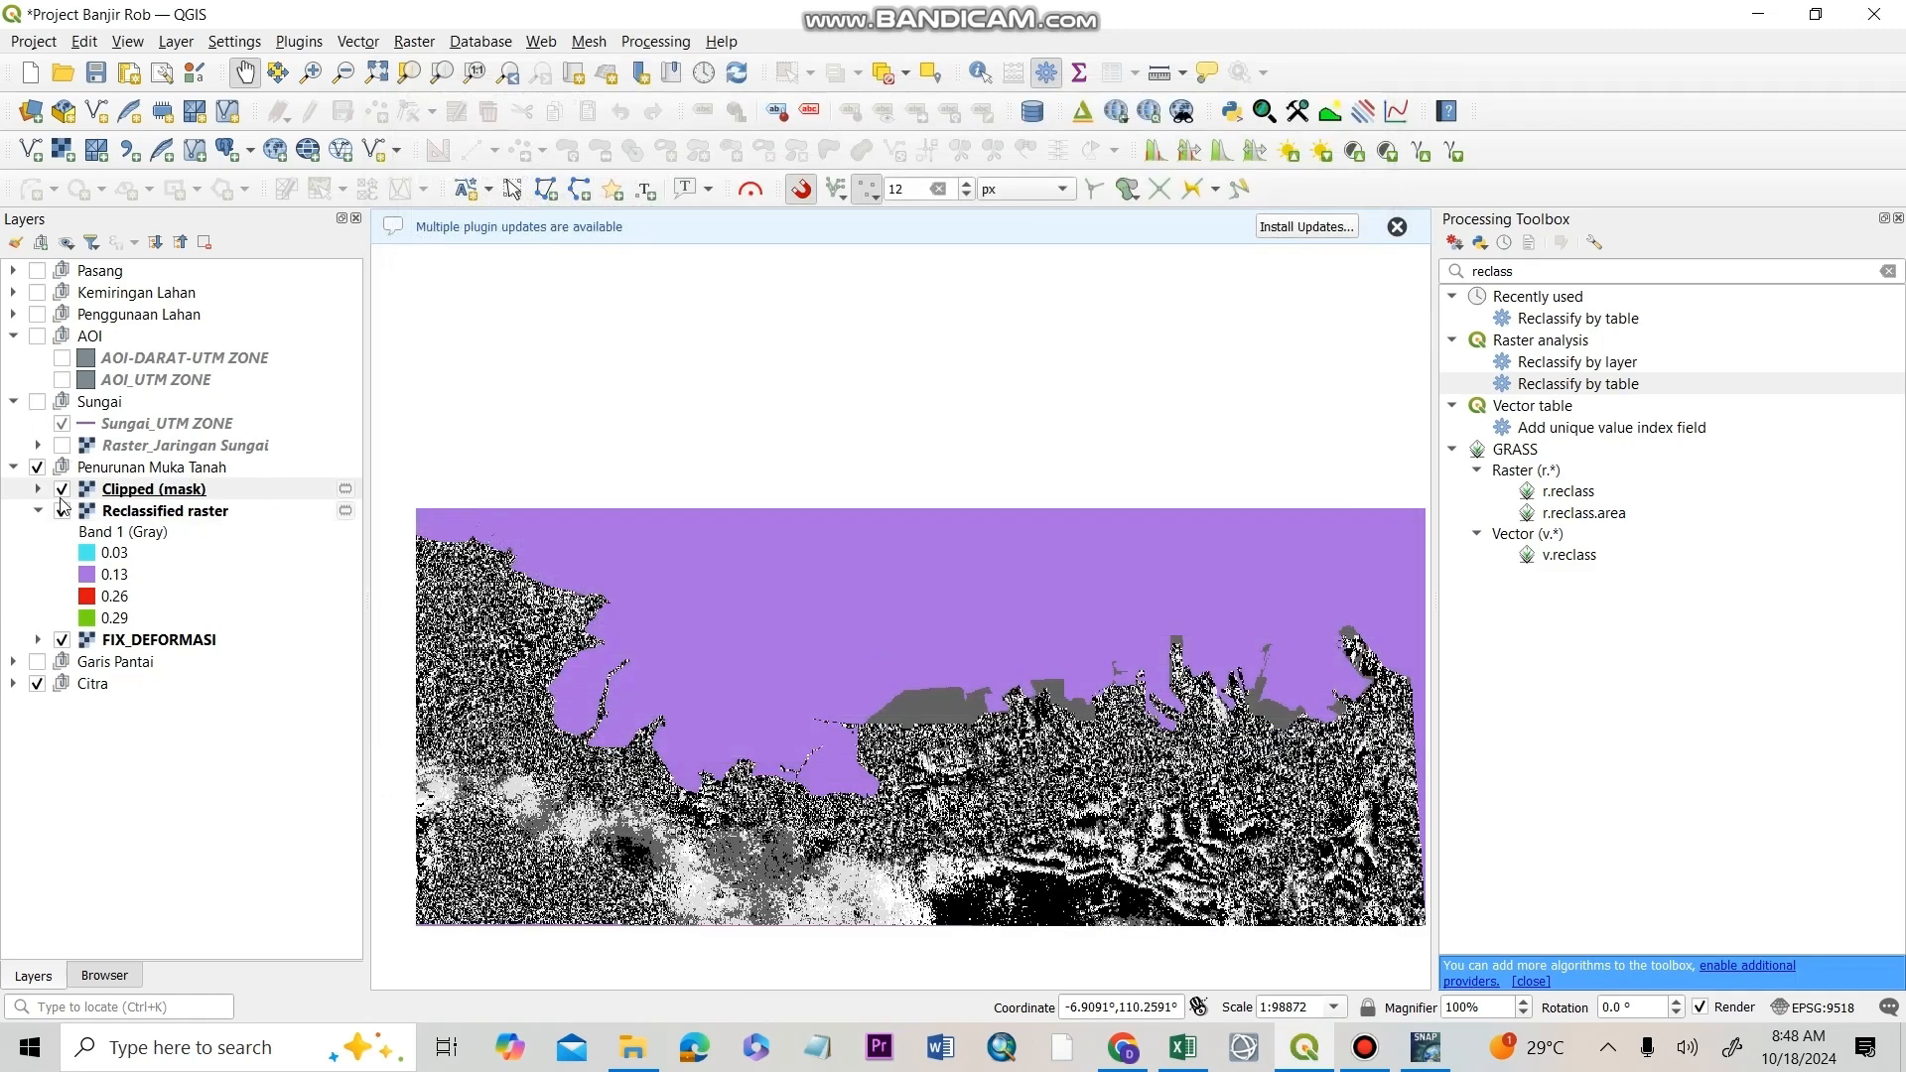
- Hide the Reclassified raster and symbolize the Clipped (mask) layer as classified Paletted/Unique values with random colors
left_click(61, 510)
left_click(159, 489)
double_click(159, 494)
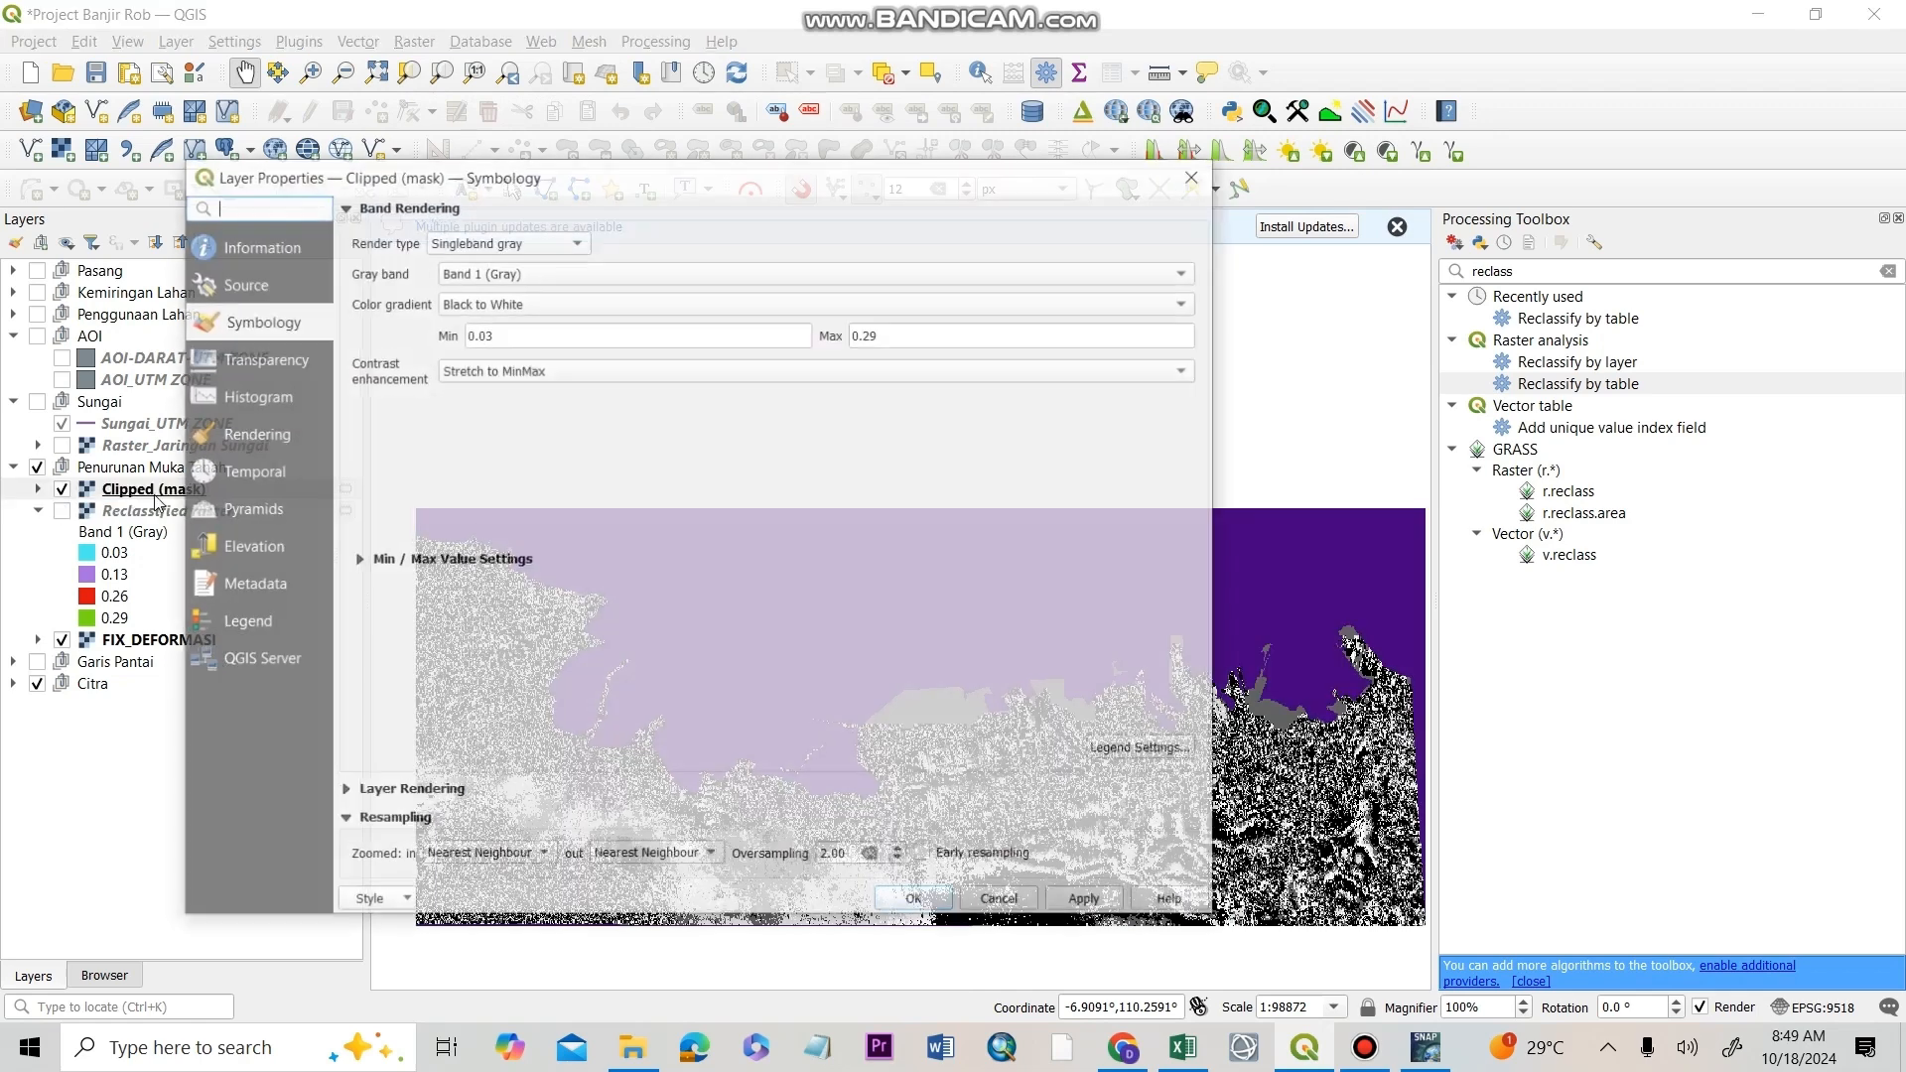
left_click(506, 240)
left_click(506, 278)
left_click(579, 747)
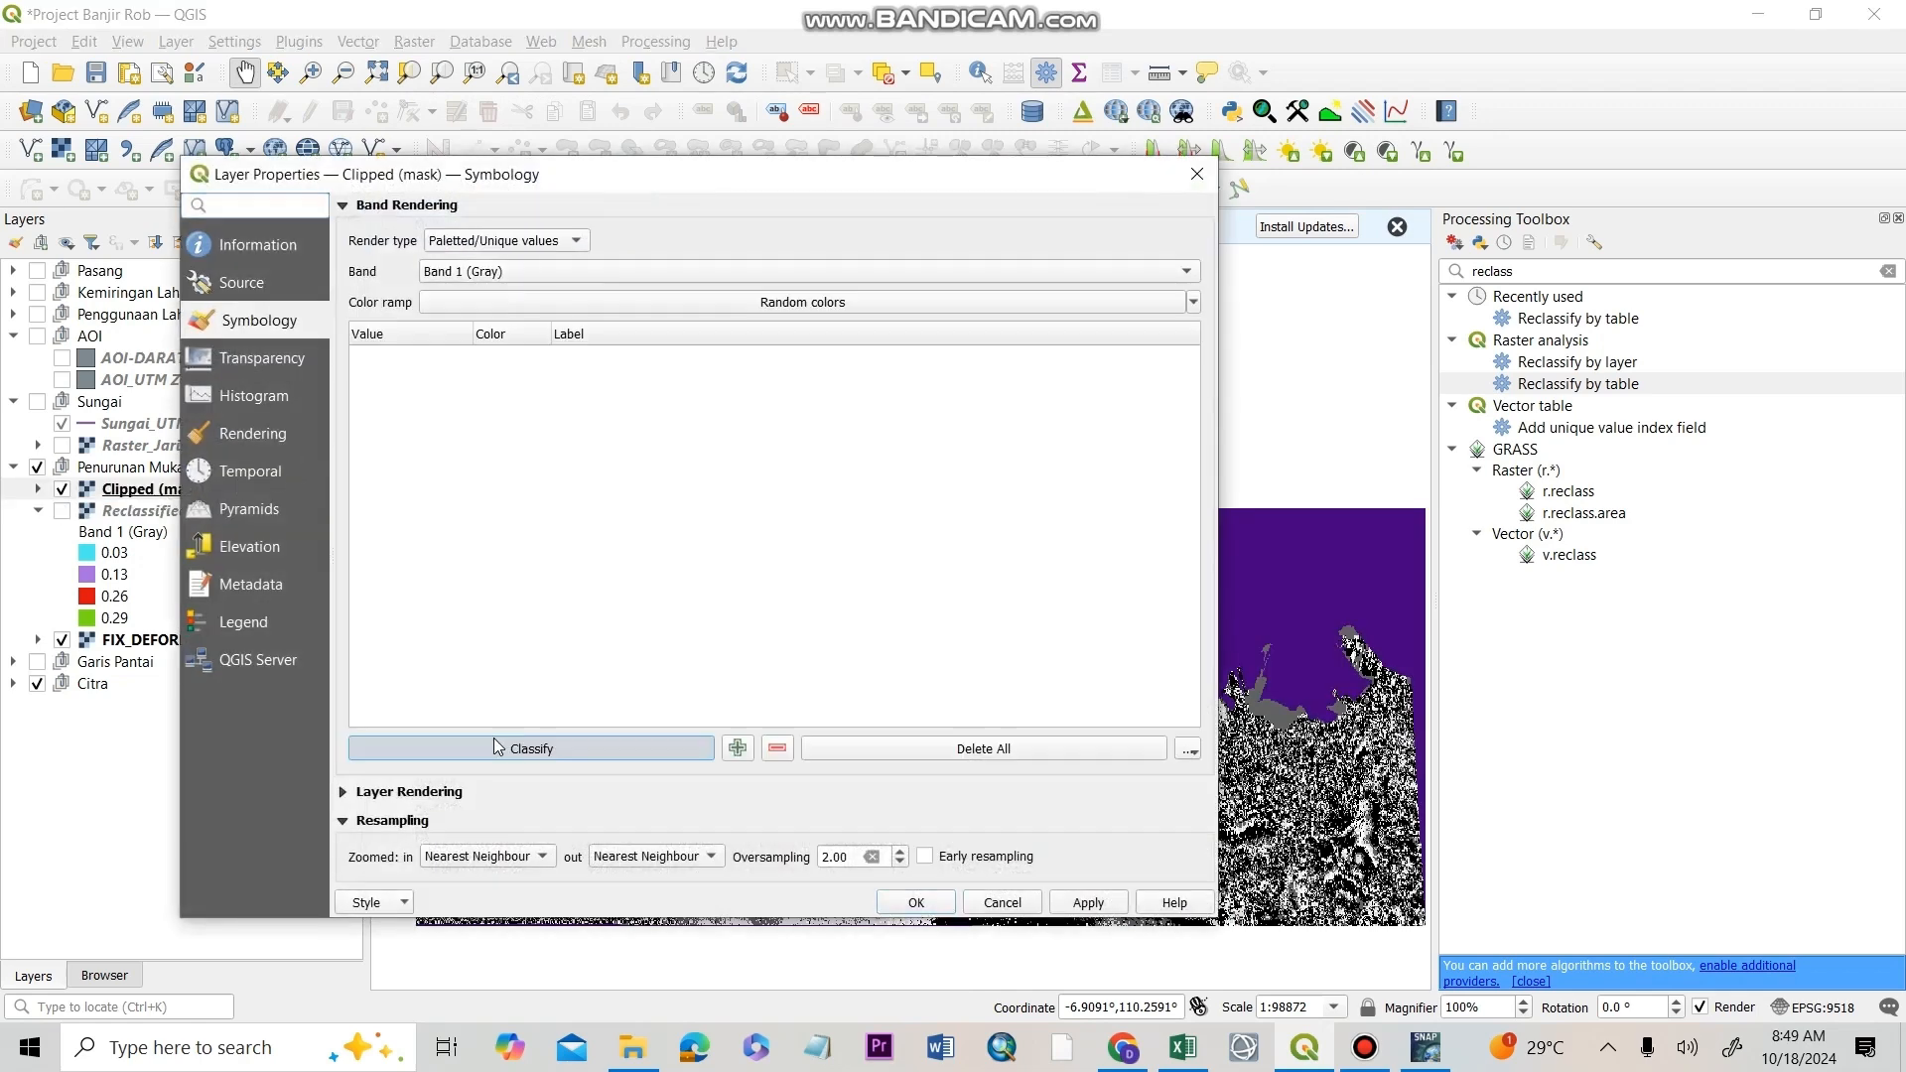
left_click(910, 903)
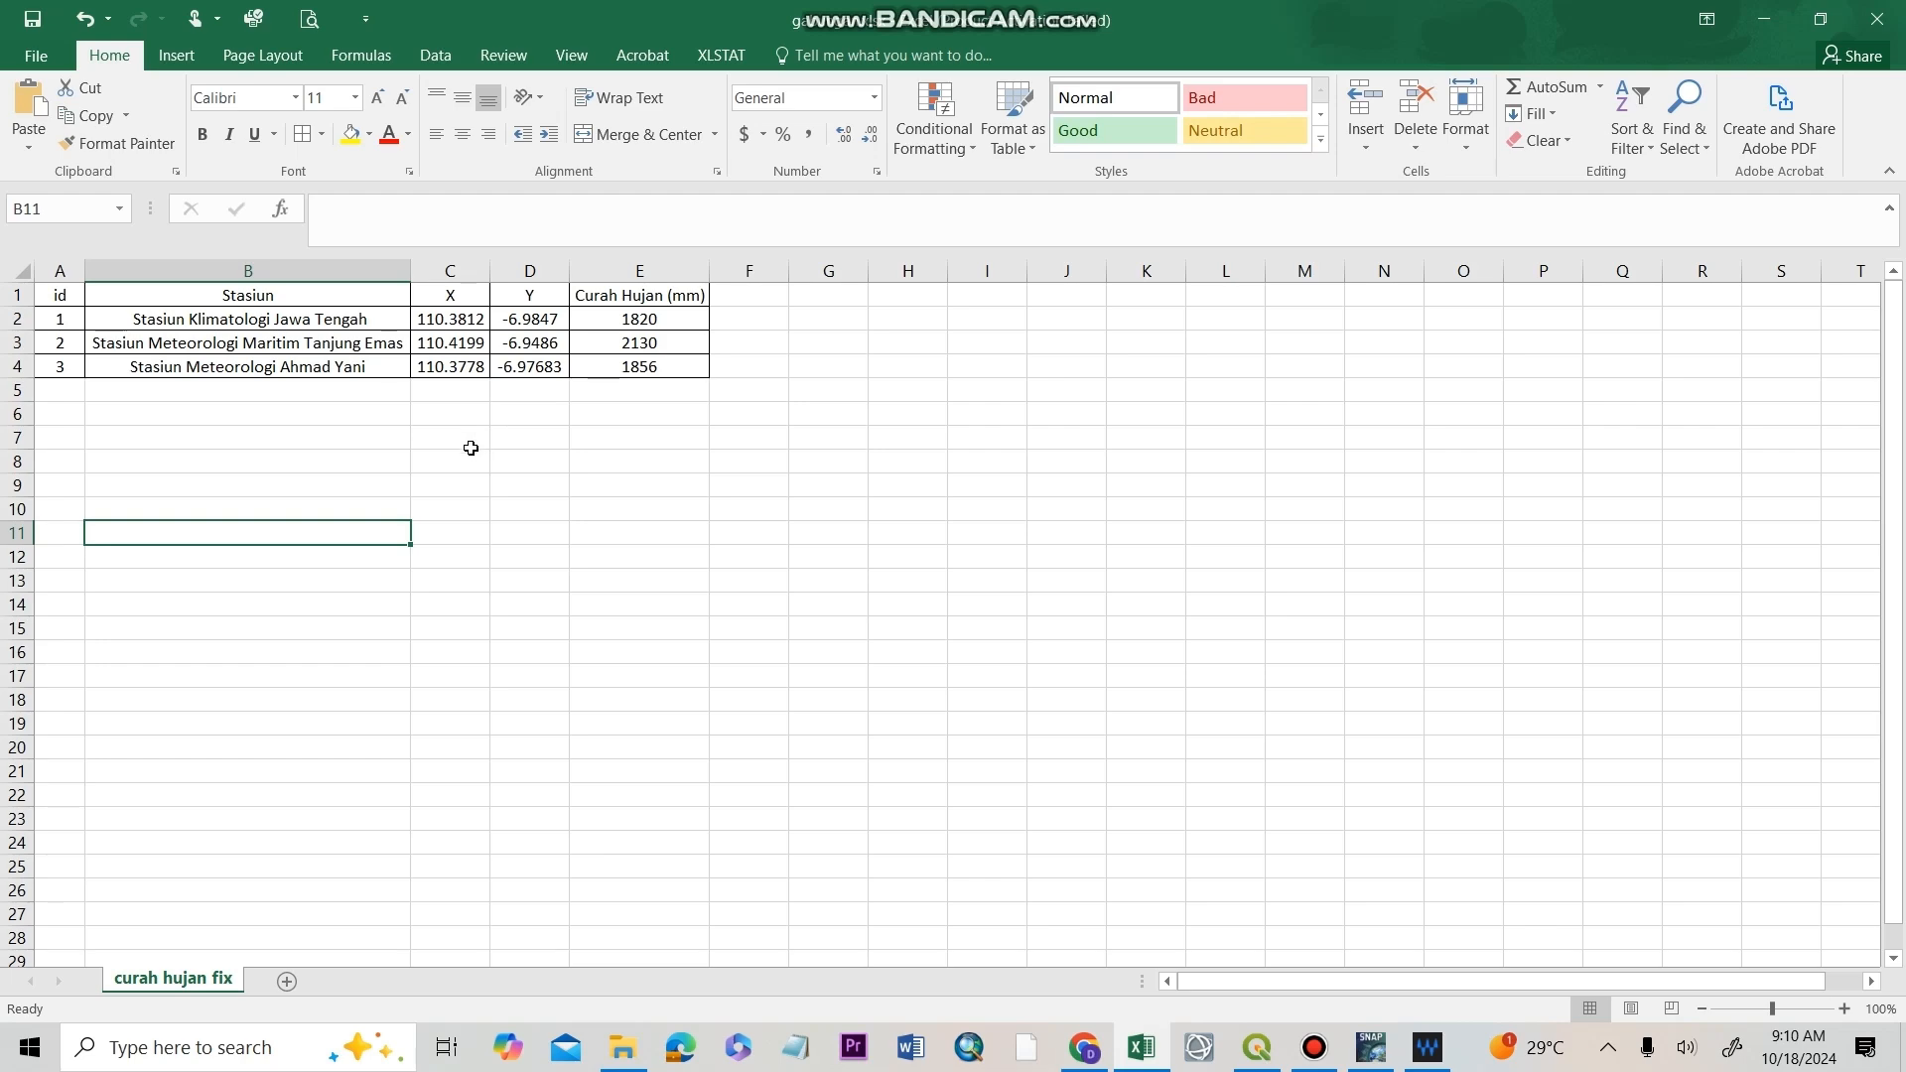
- Switch to the BMKG Data Online page in the browser and examine the daily climate data form's station, parameter, location and date settings
key("alt+Tab")
scroll(765, 510, "down", 2)
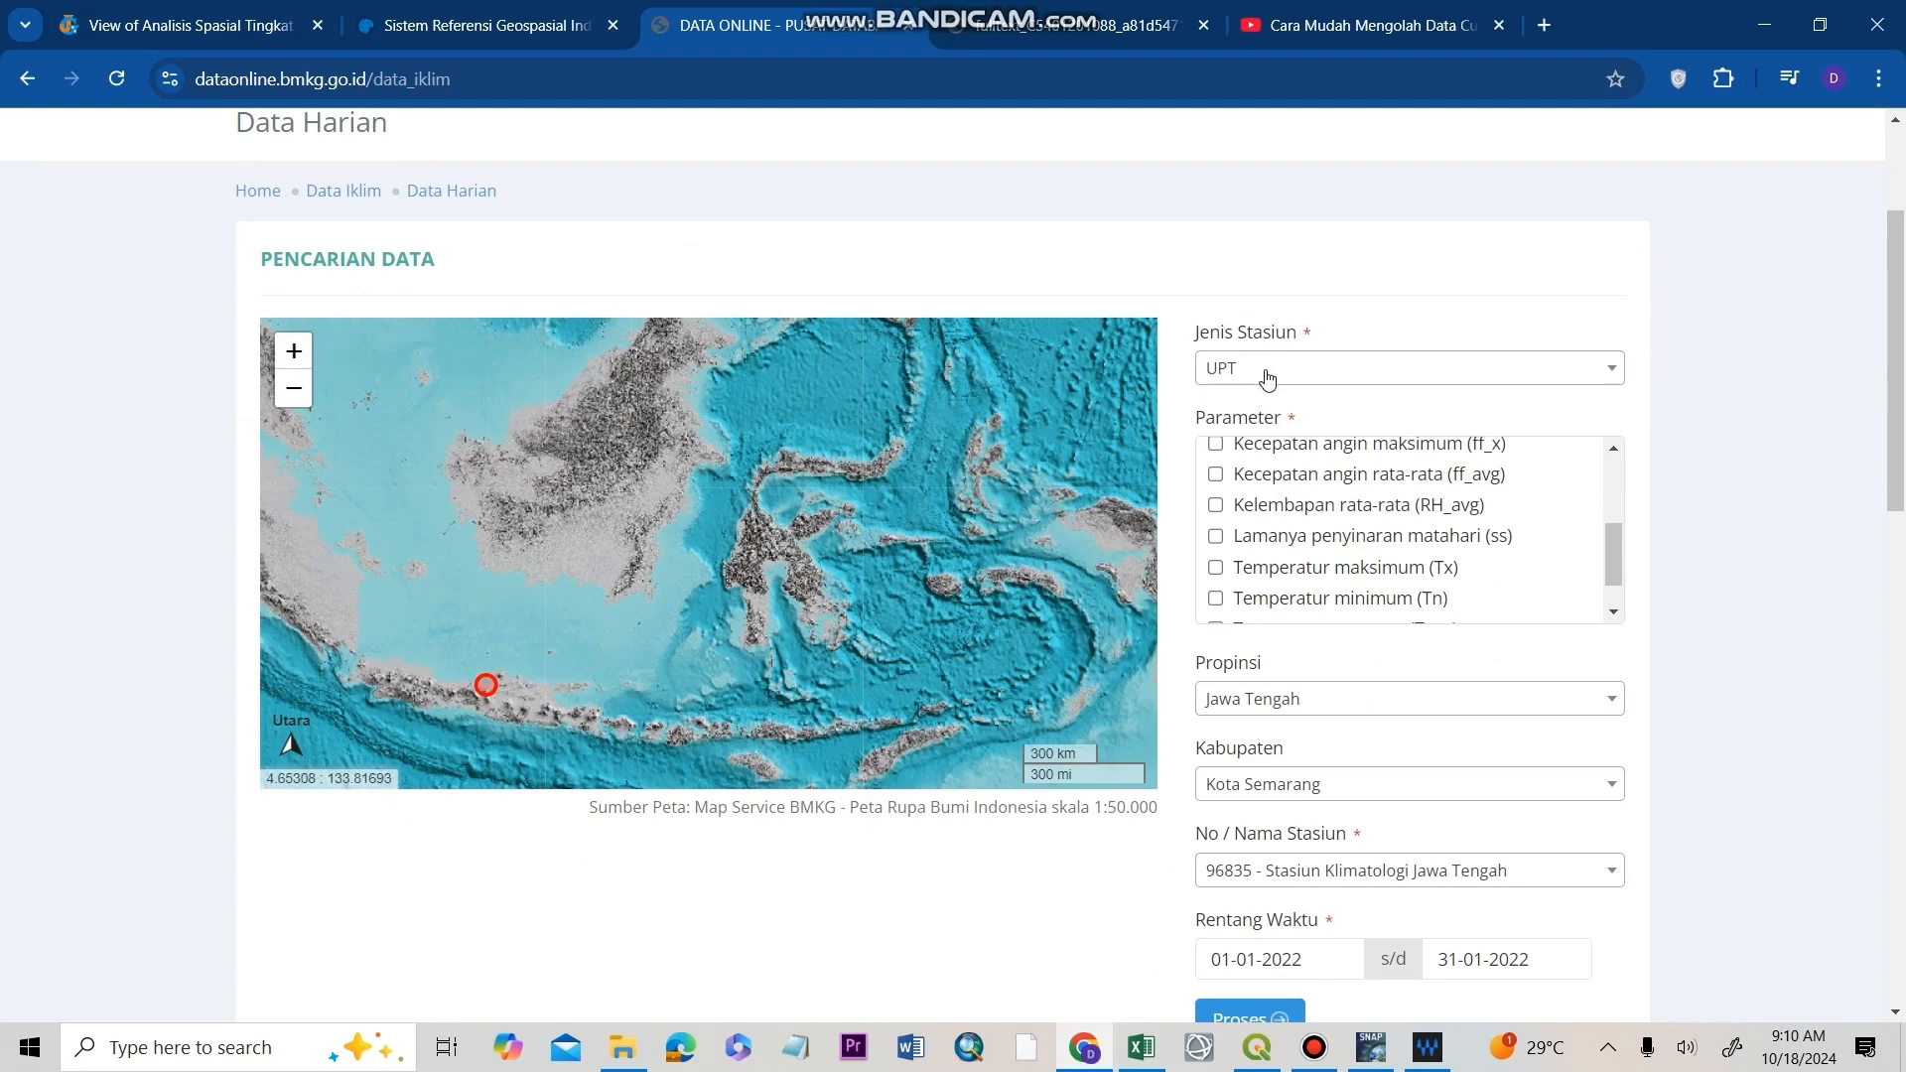
scroll(1231, 372, "up", 3)
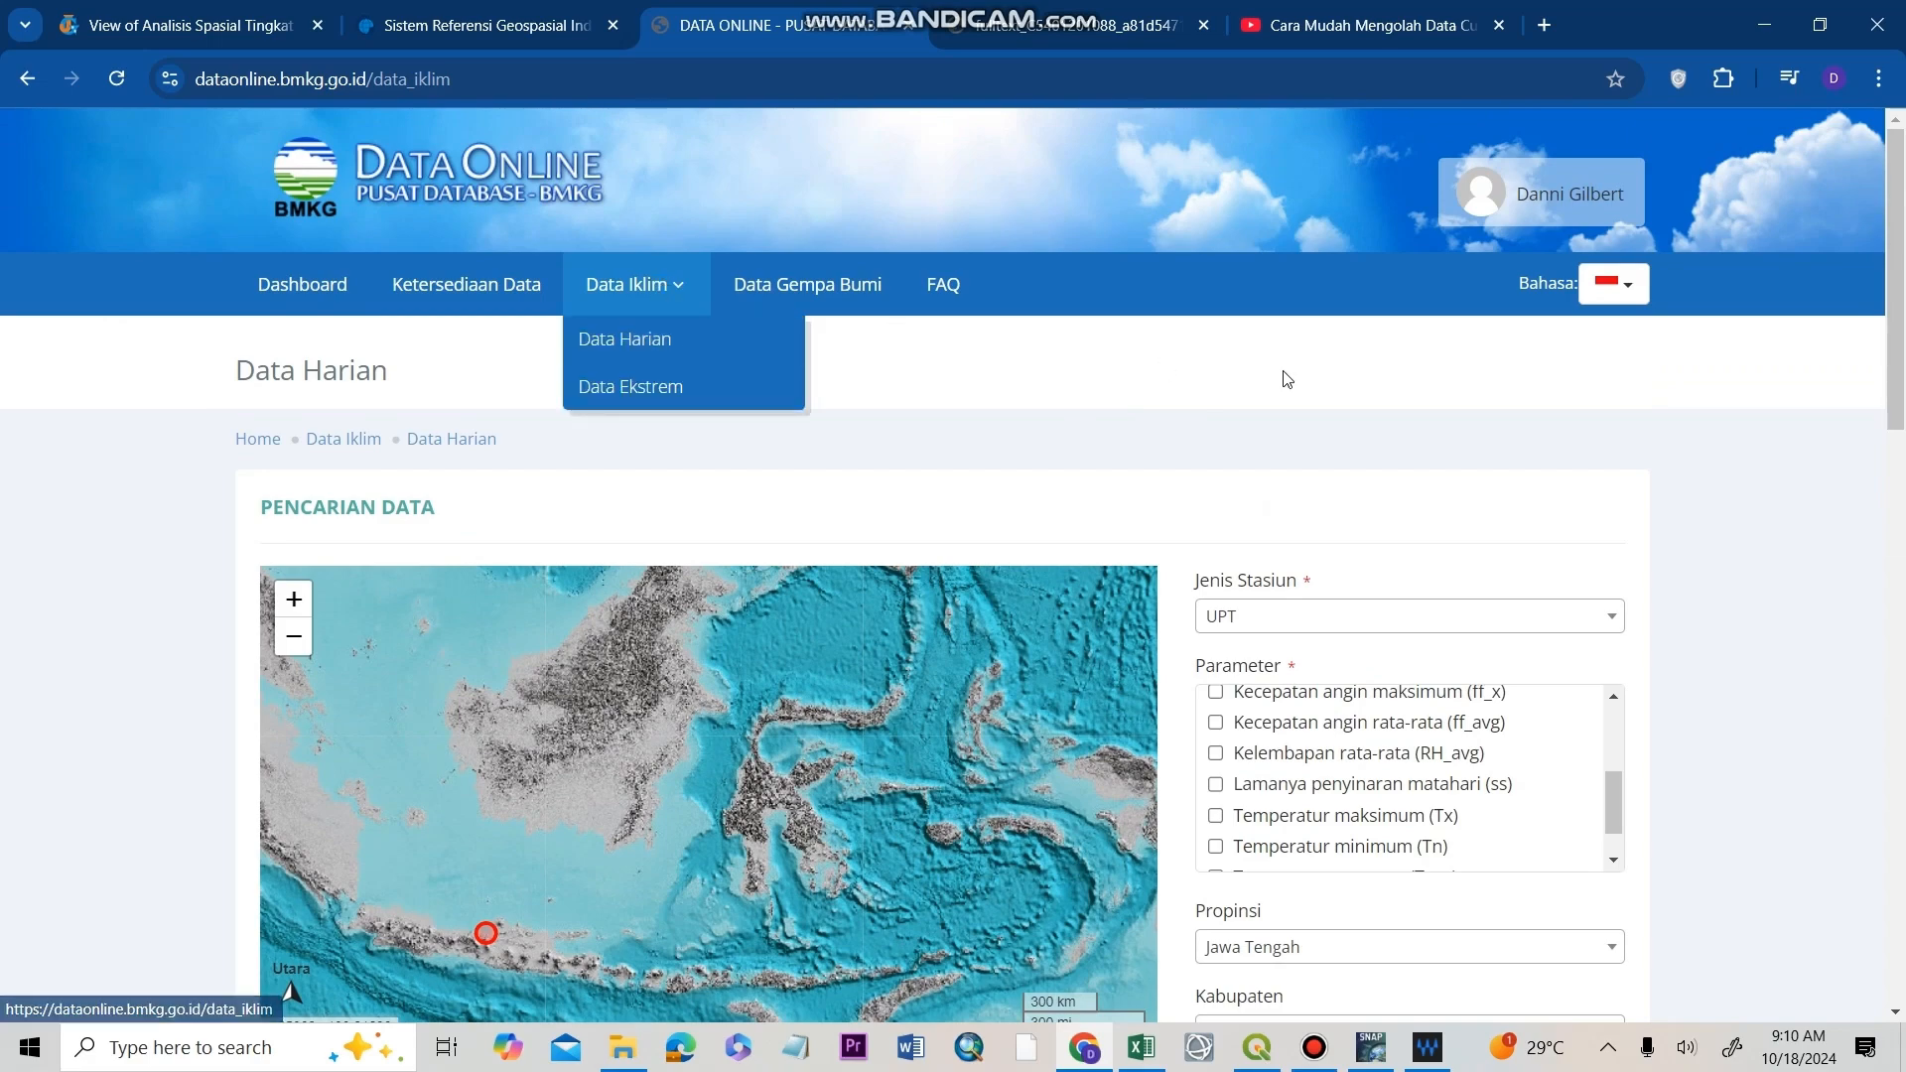
scroll(1310, 373, "down", 2)
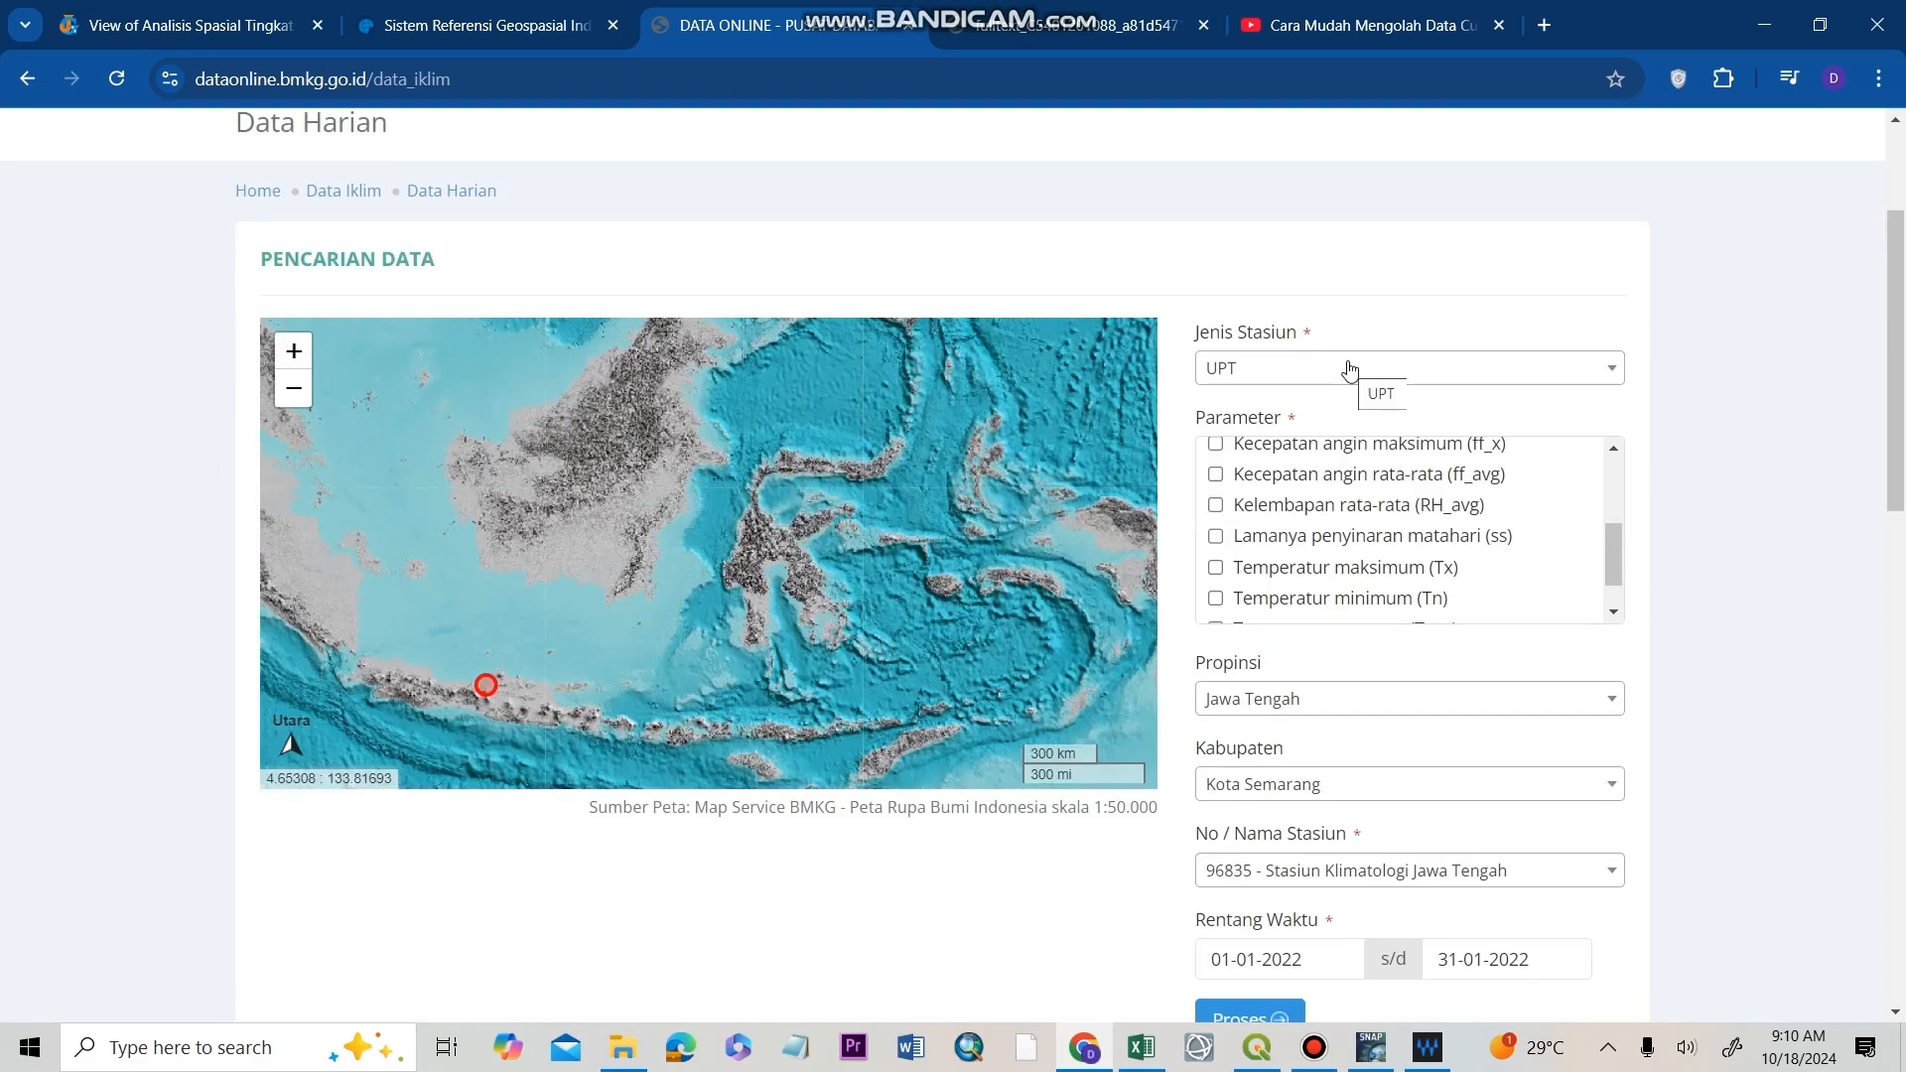
scroll(1285, 527, "up", 4)
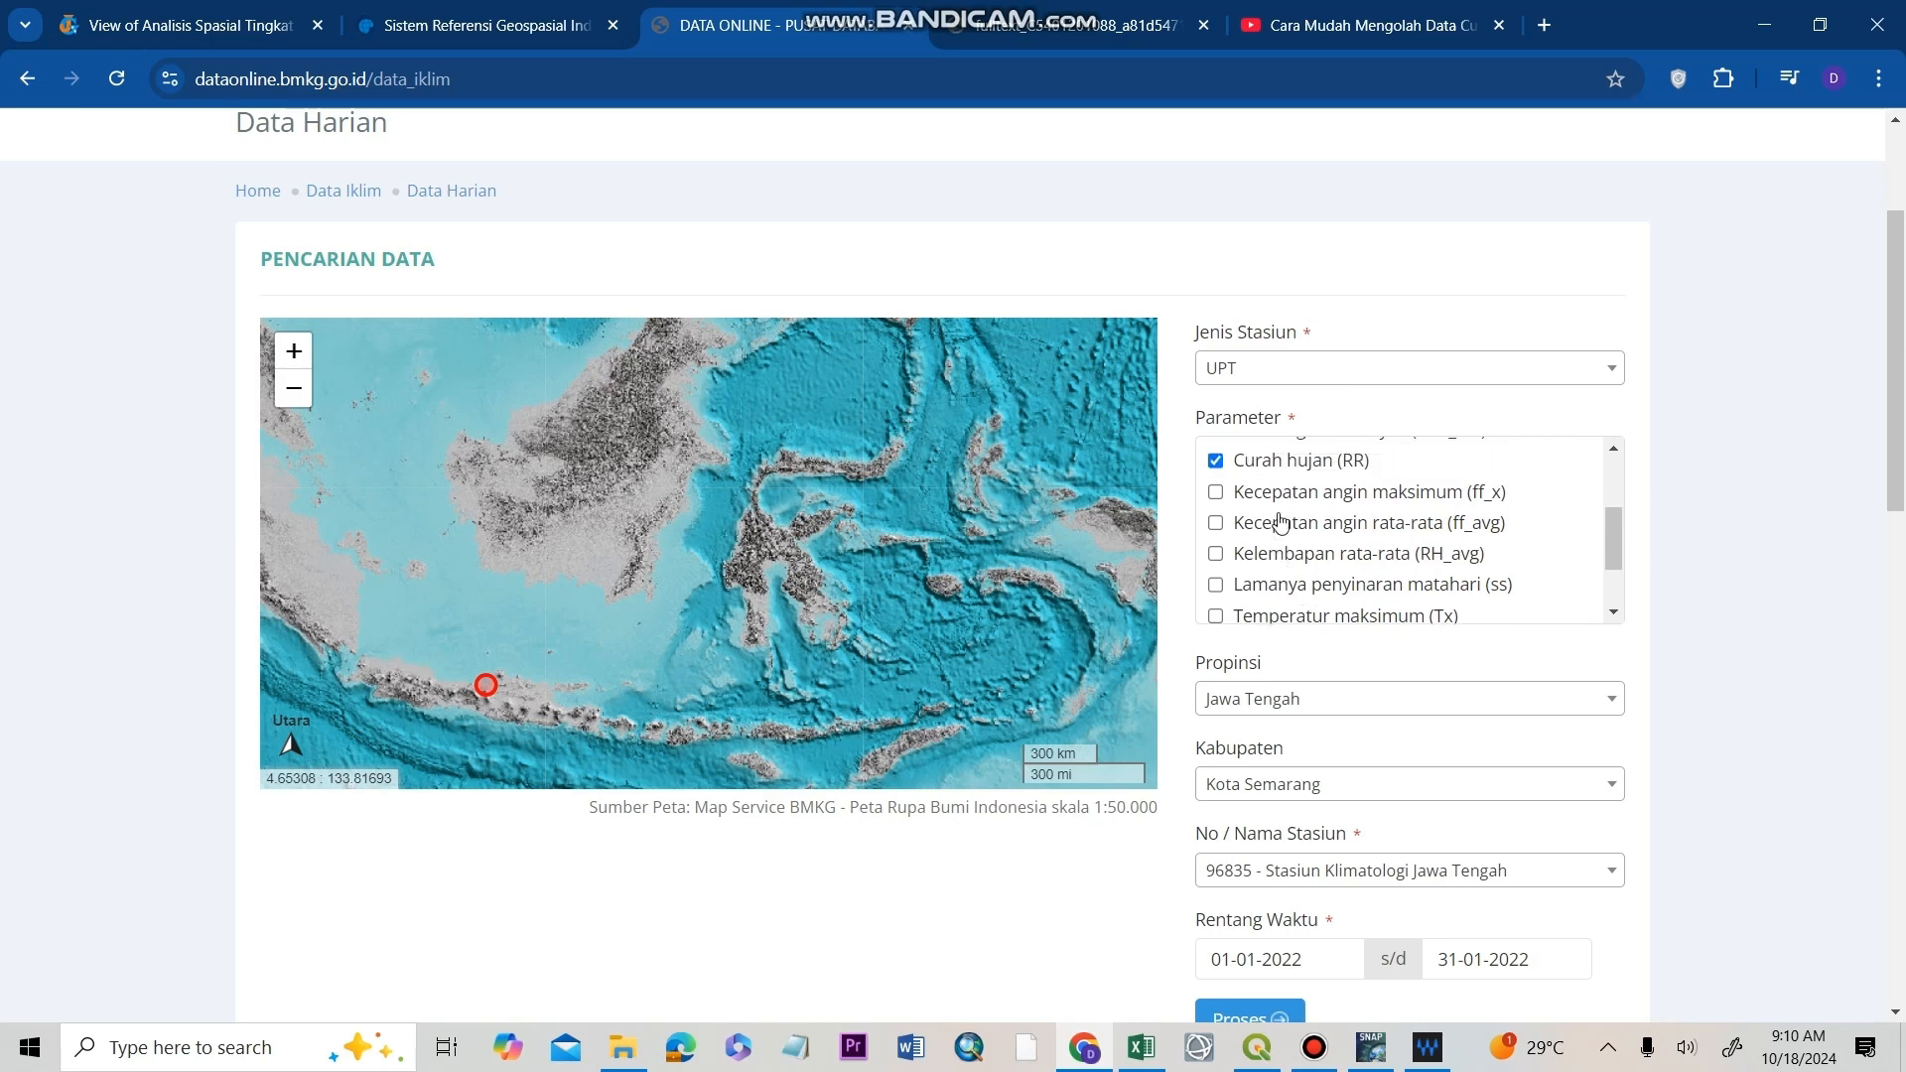
scroll(1276, 608, "down", 2)
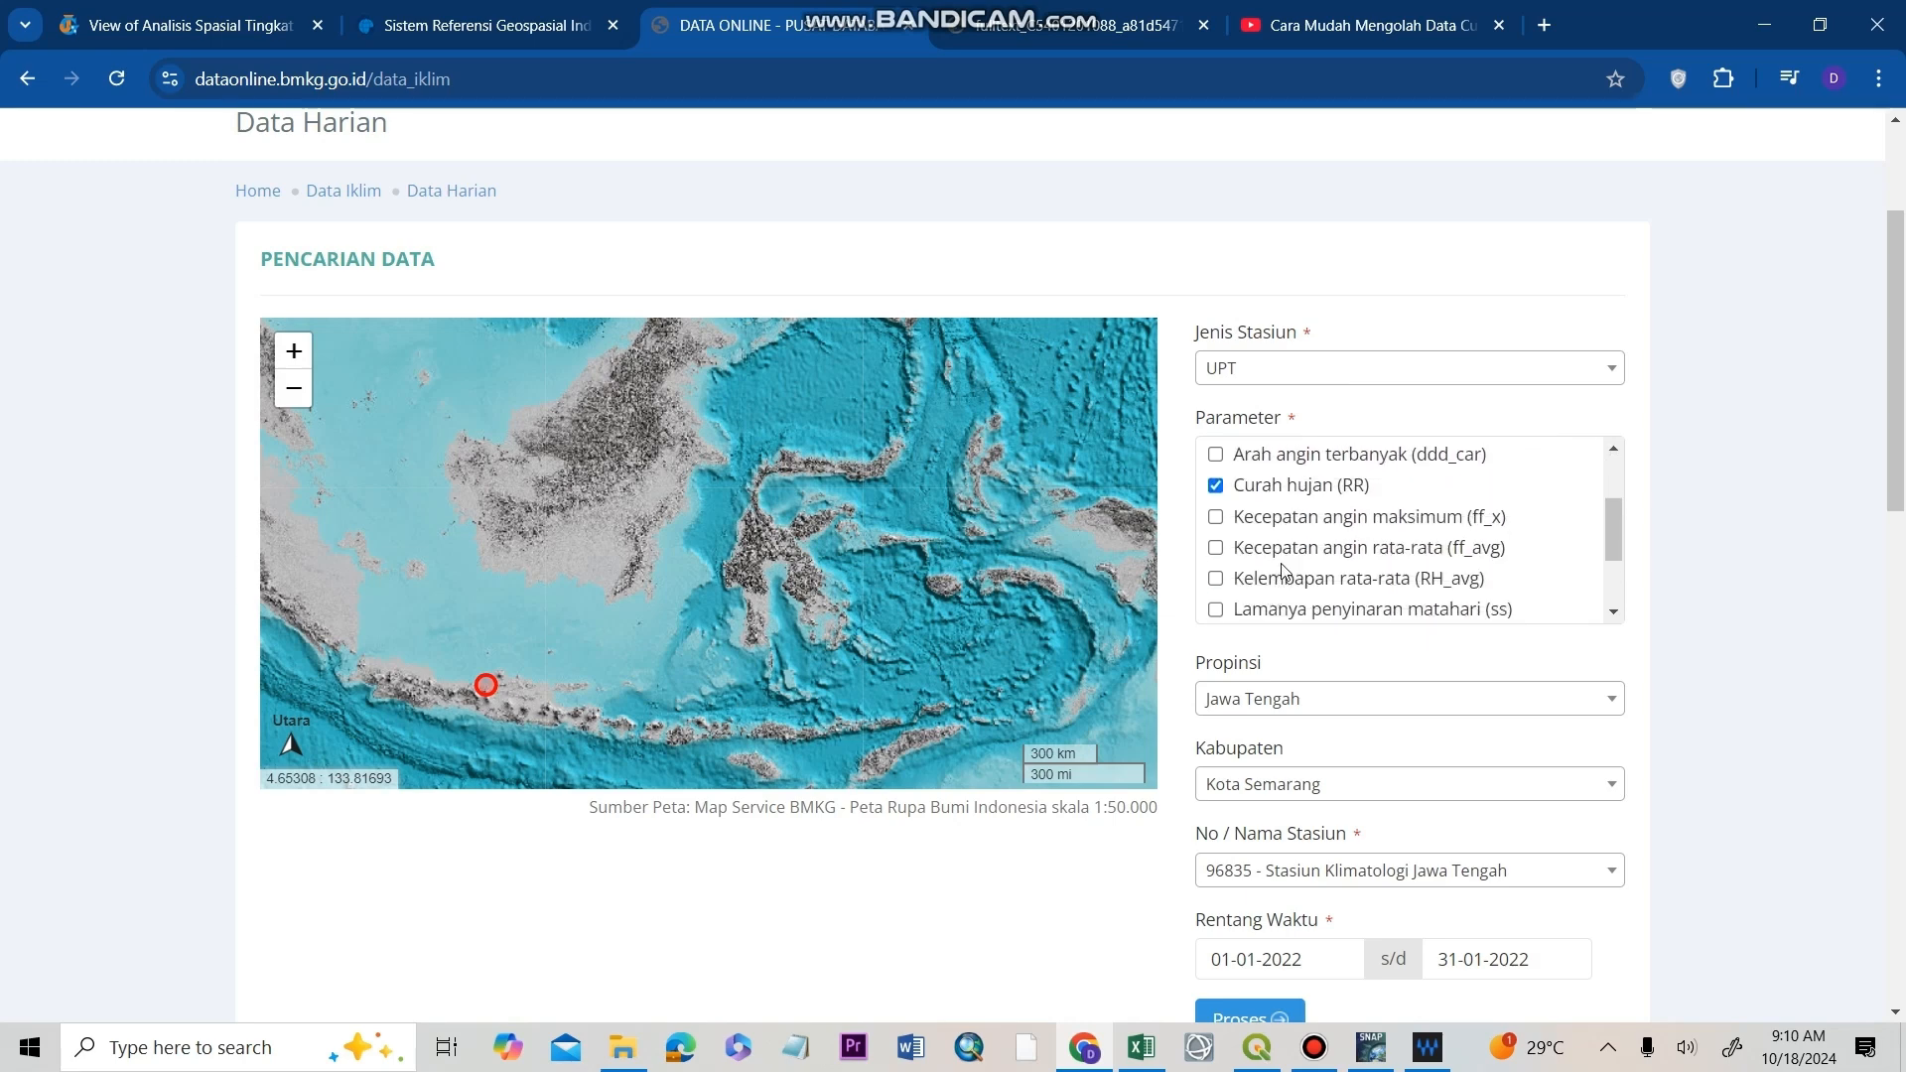
scroll(1551, 551, "down", 2)
scroll(1589, 549, "down", 2)
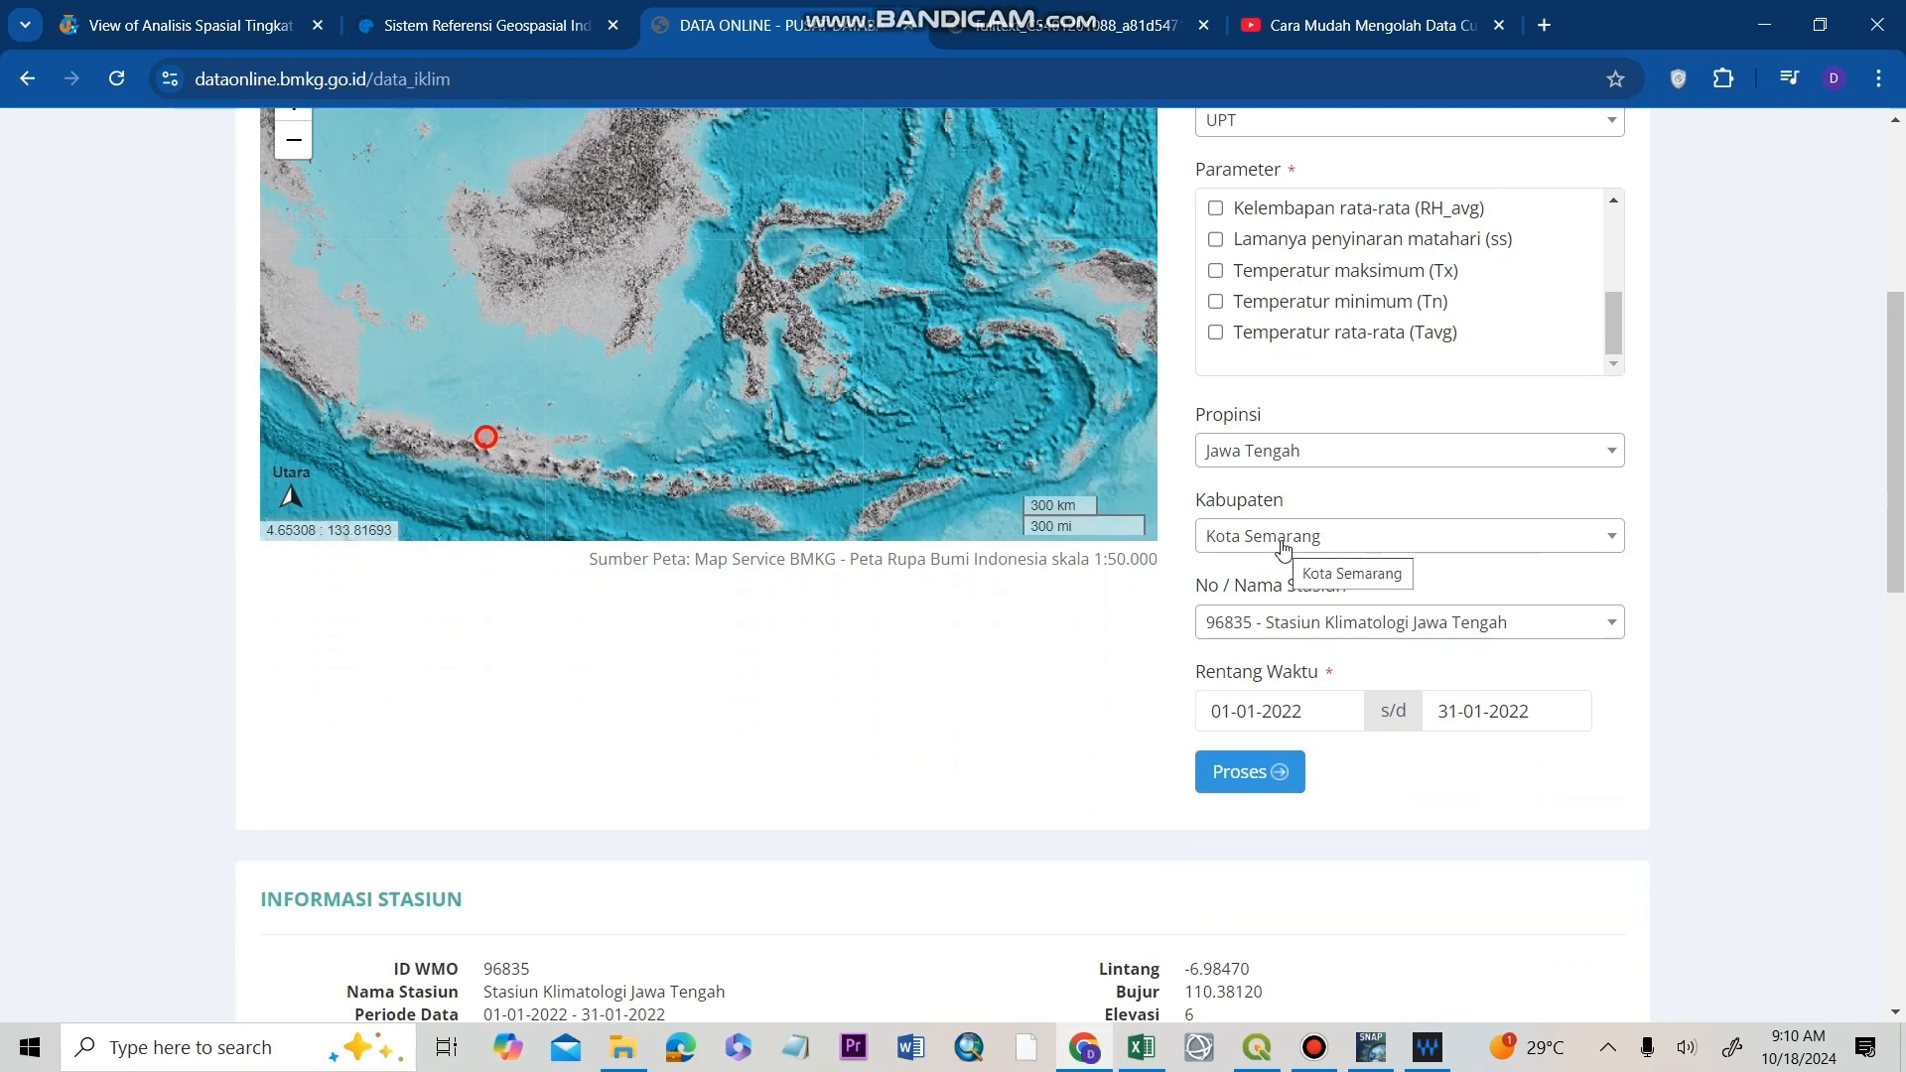
- Examine the available Kota Semarang weather stations and the station information for Stasiun Klimatologi Jawa Tengah
left_click(1347, 621)
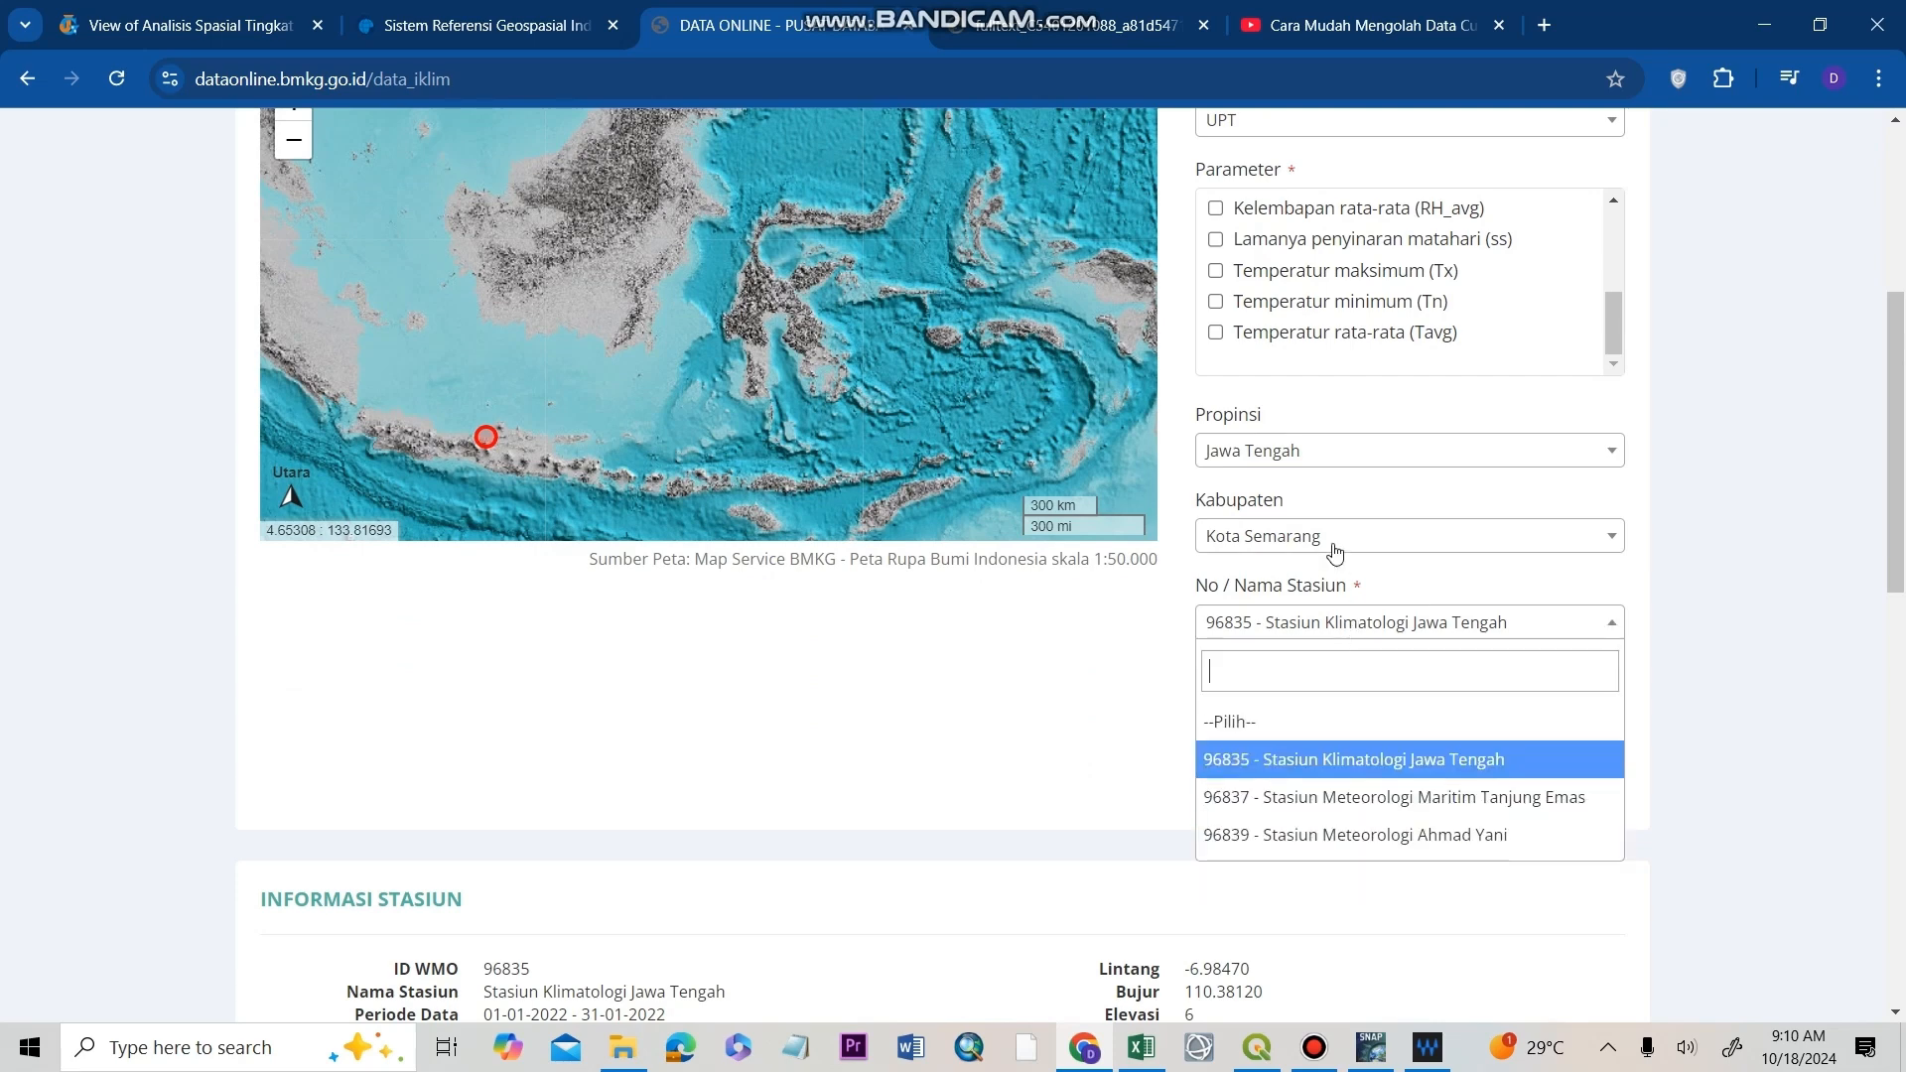
left_click(1087, 765)
scroll(983, 611, "down", 3)
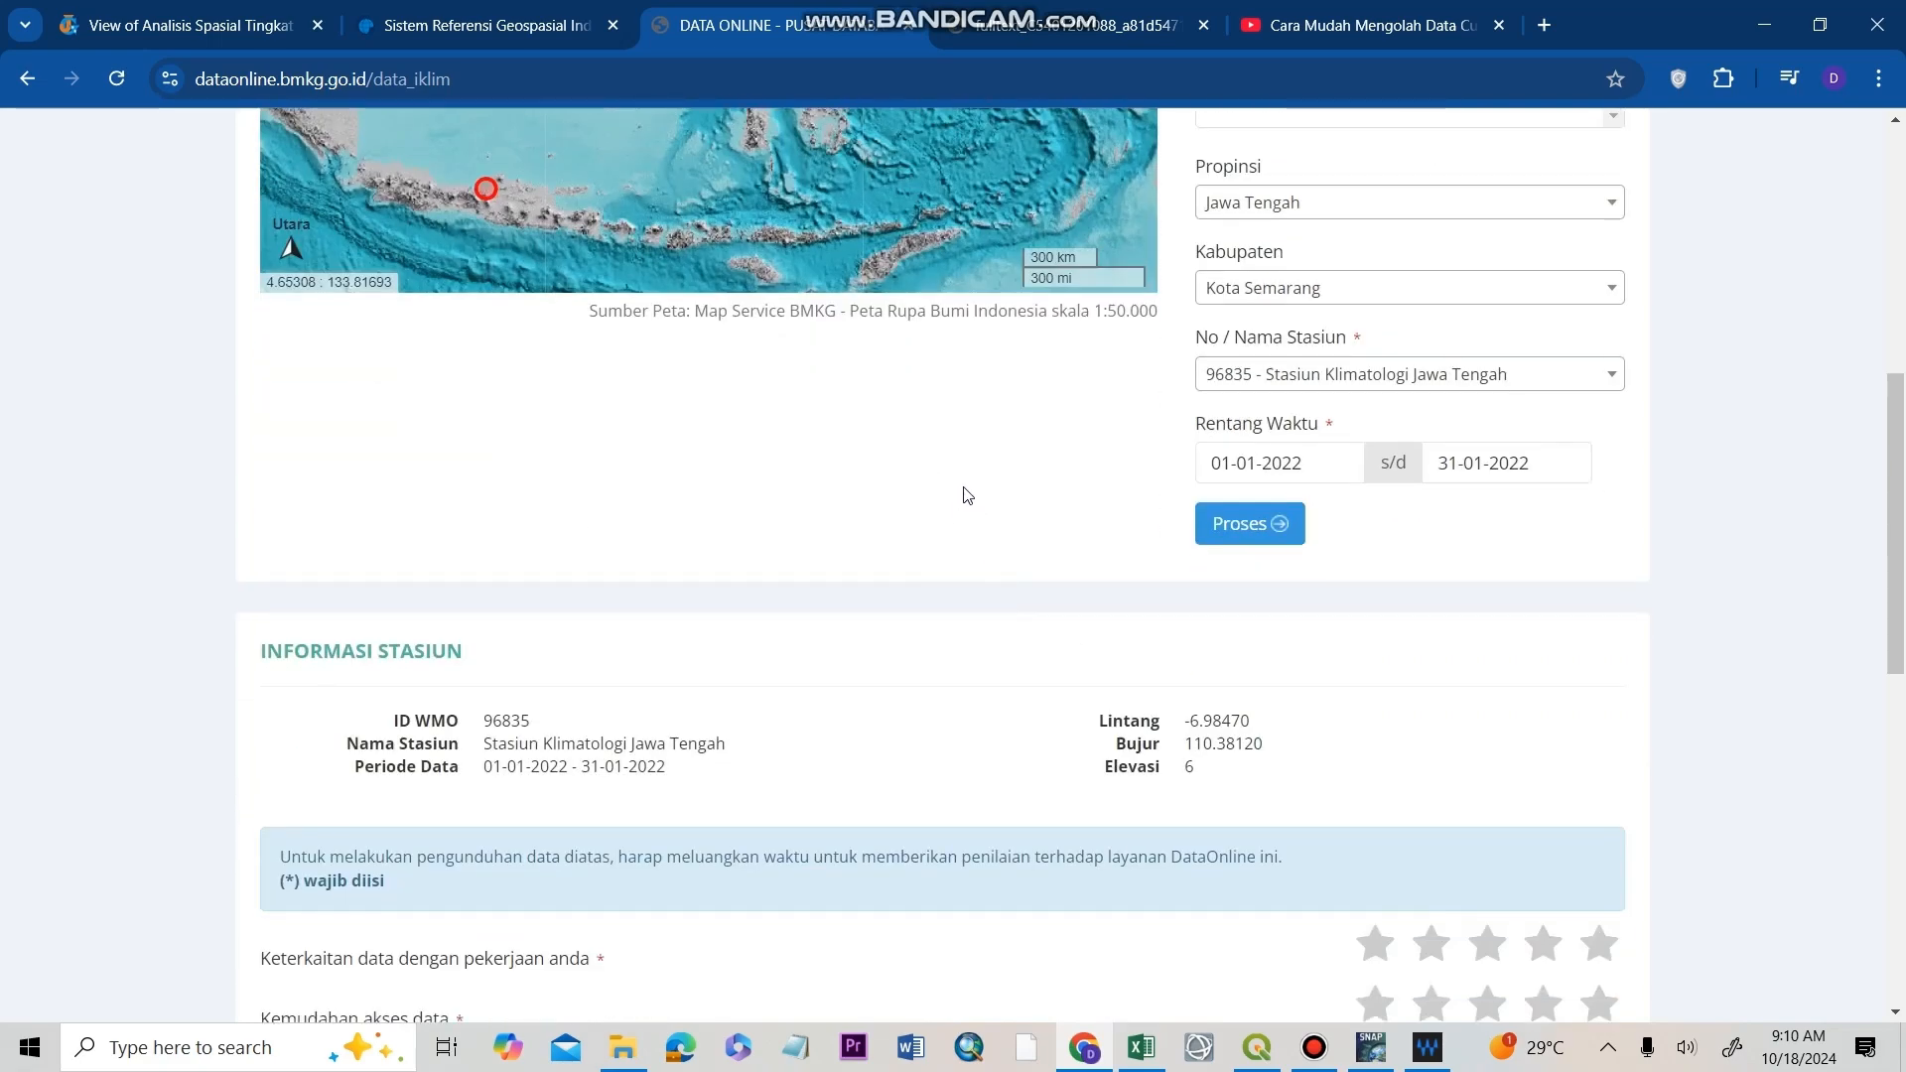
scroll(961, 496, "up", 3)
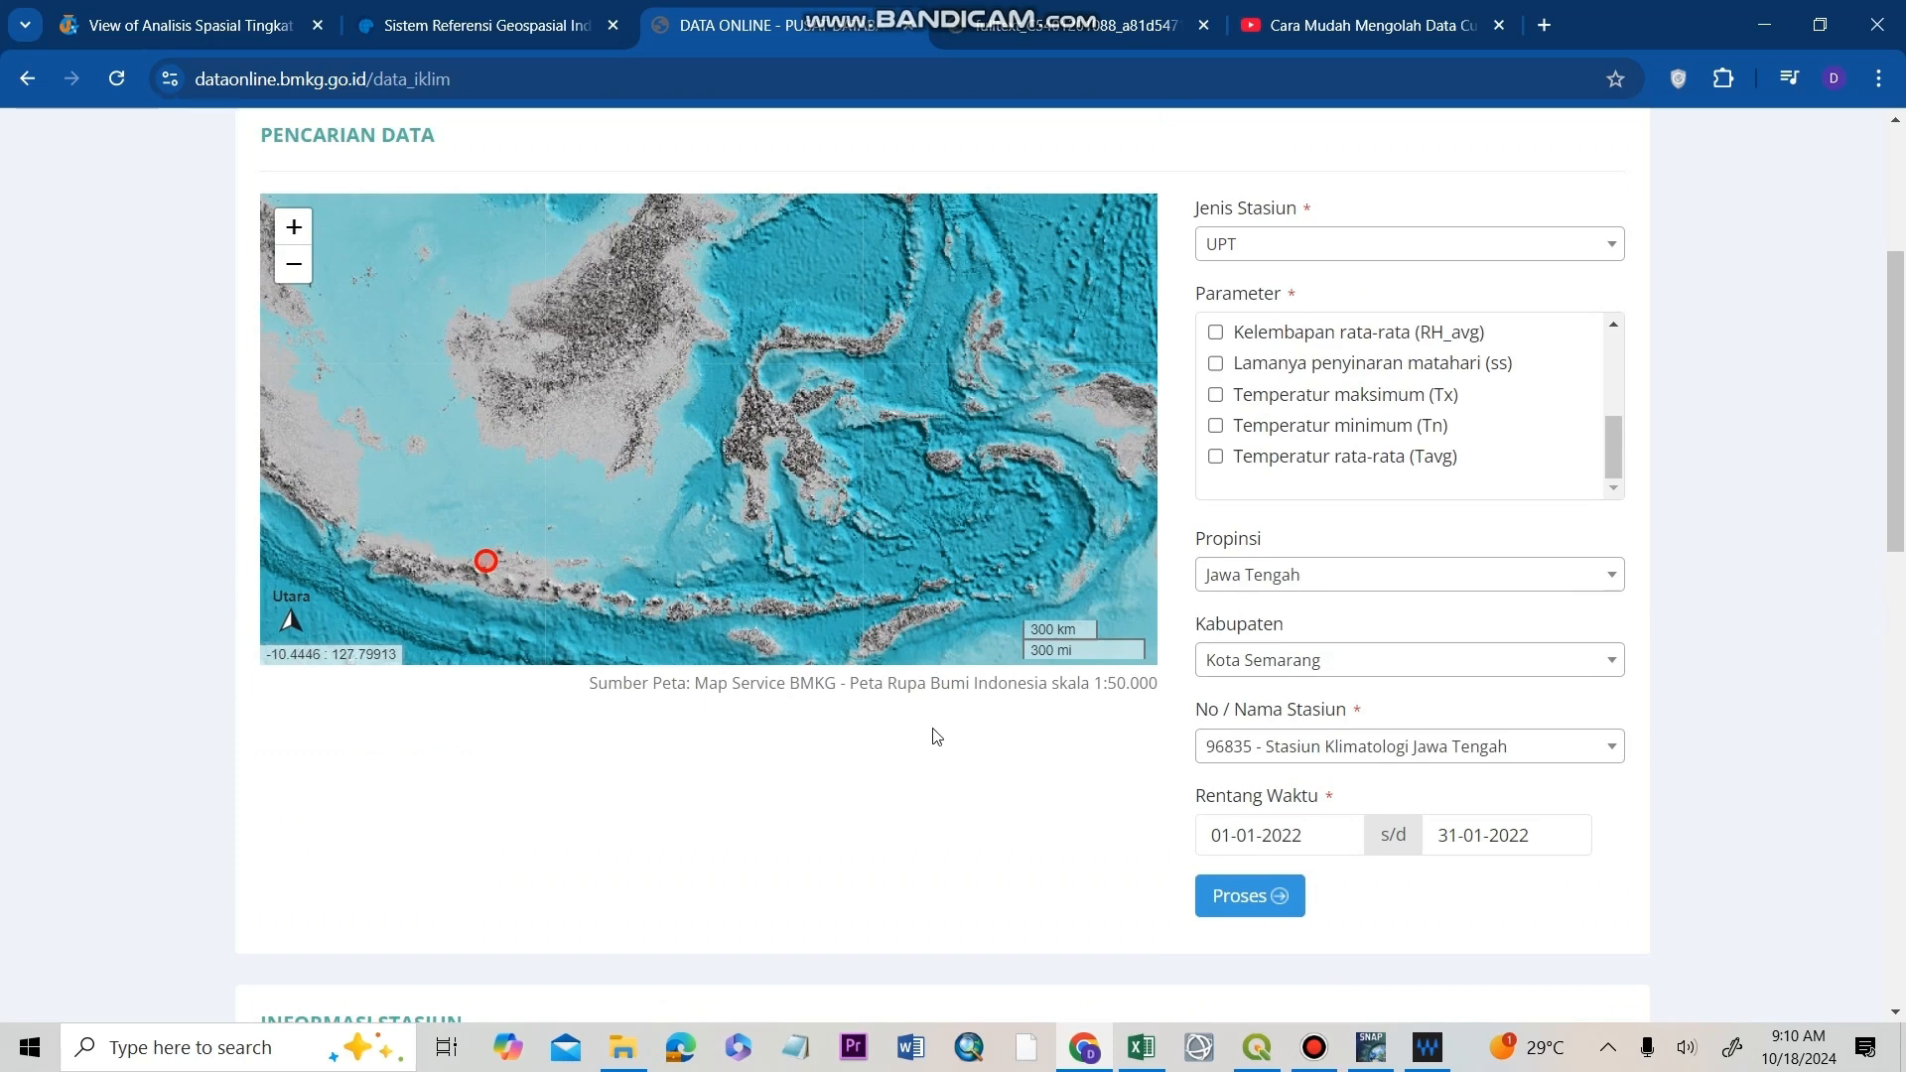
- Switch to the rainfall workbook in Excel and try to save it in the Text (Tab delimited) format
left_click(1142, 1047)
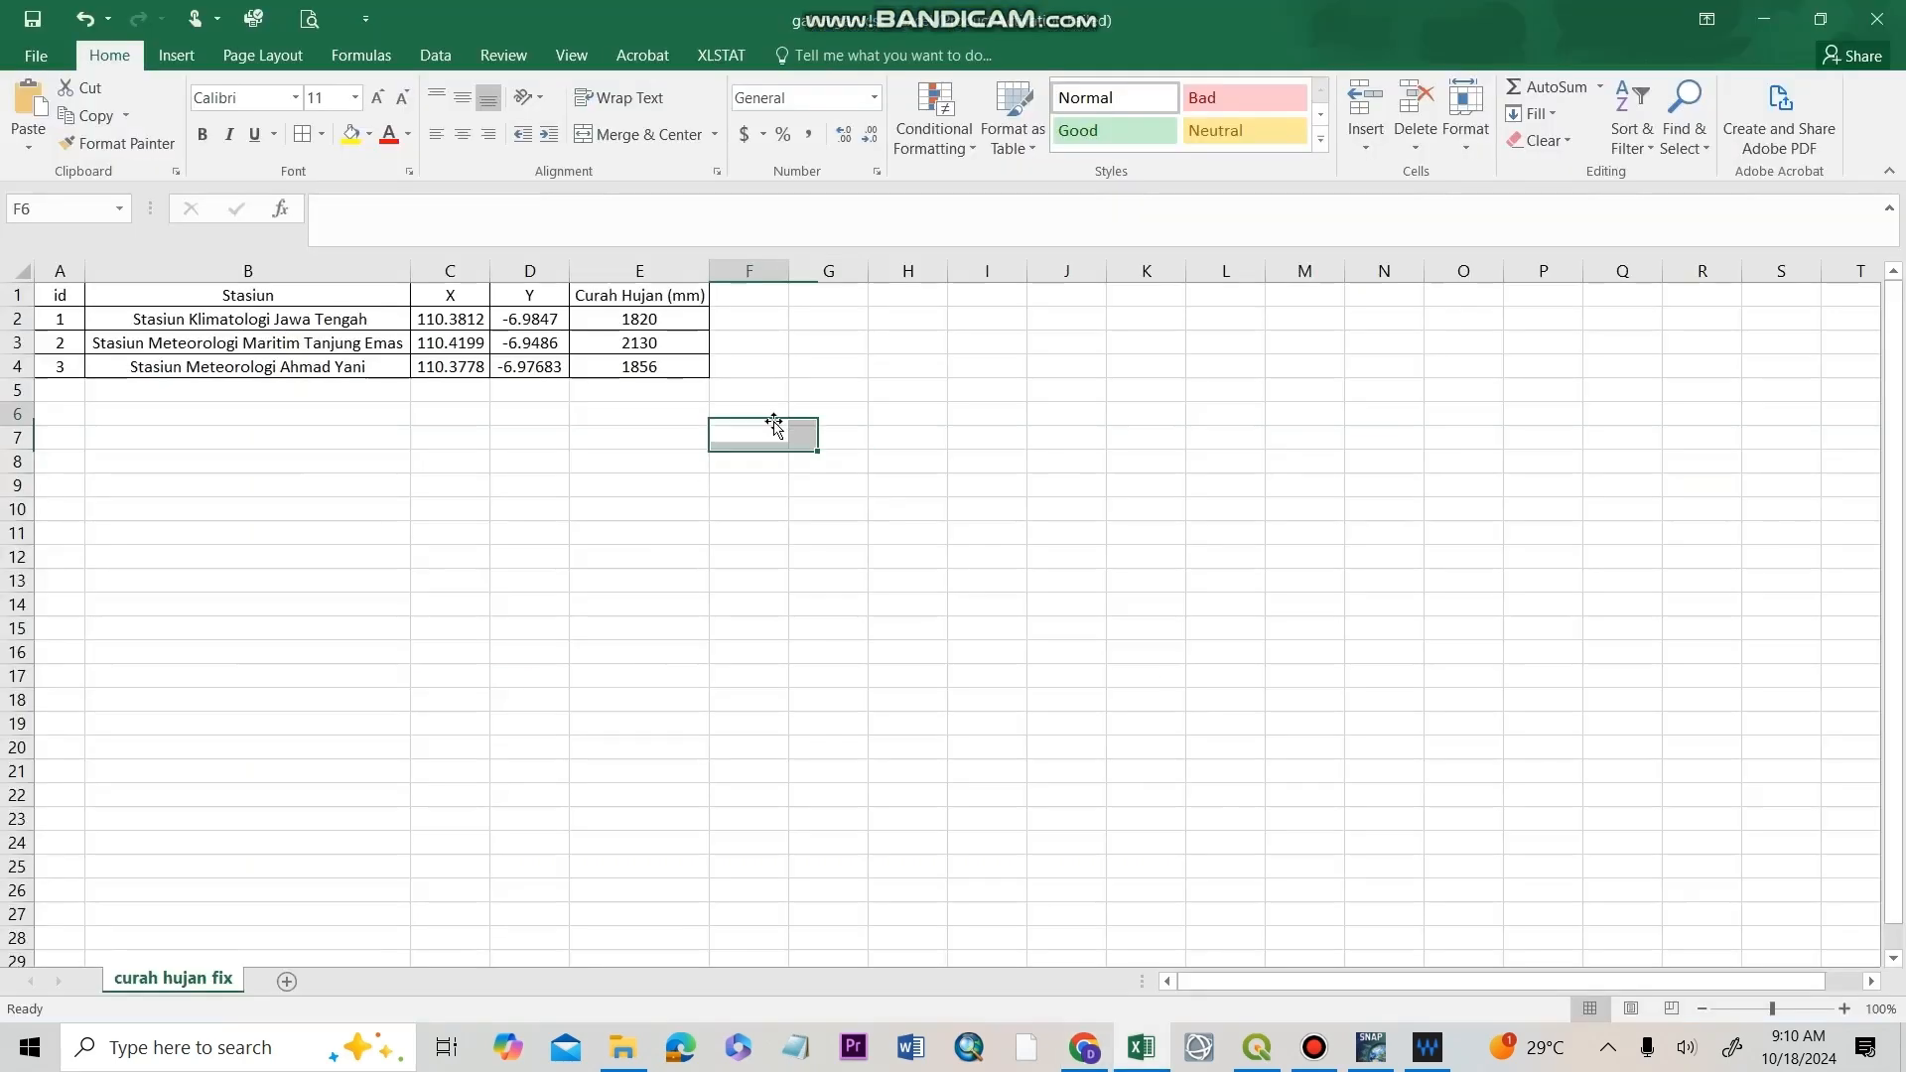
left_click(65, 62)
left_click(112, 278)
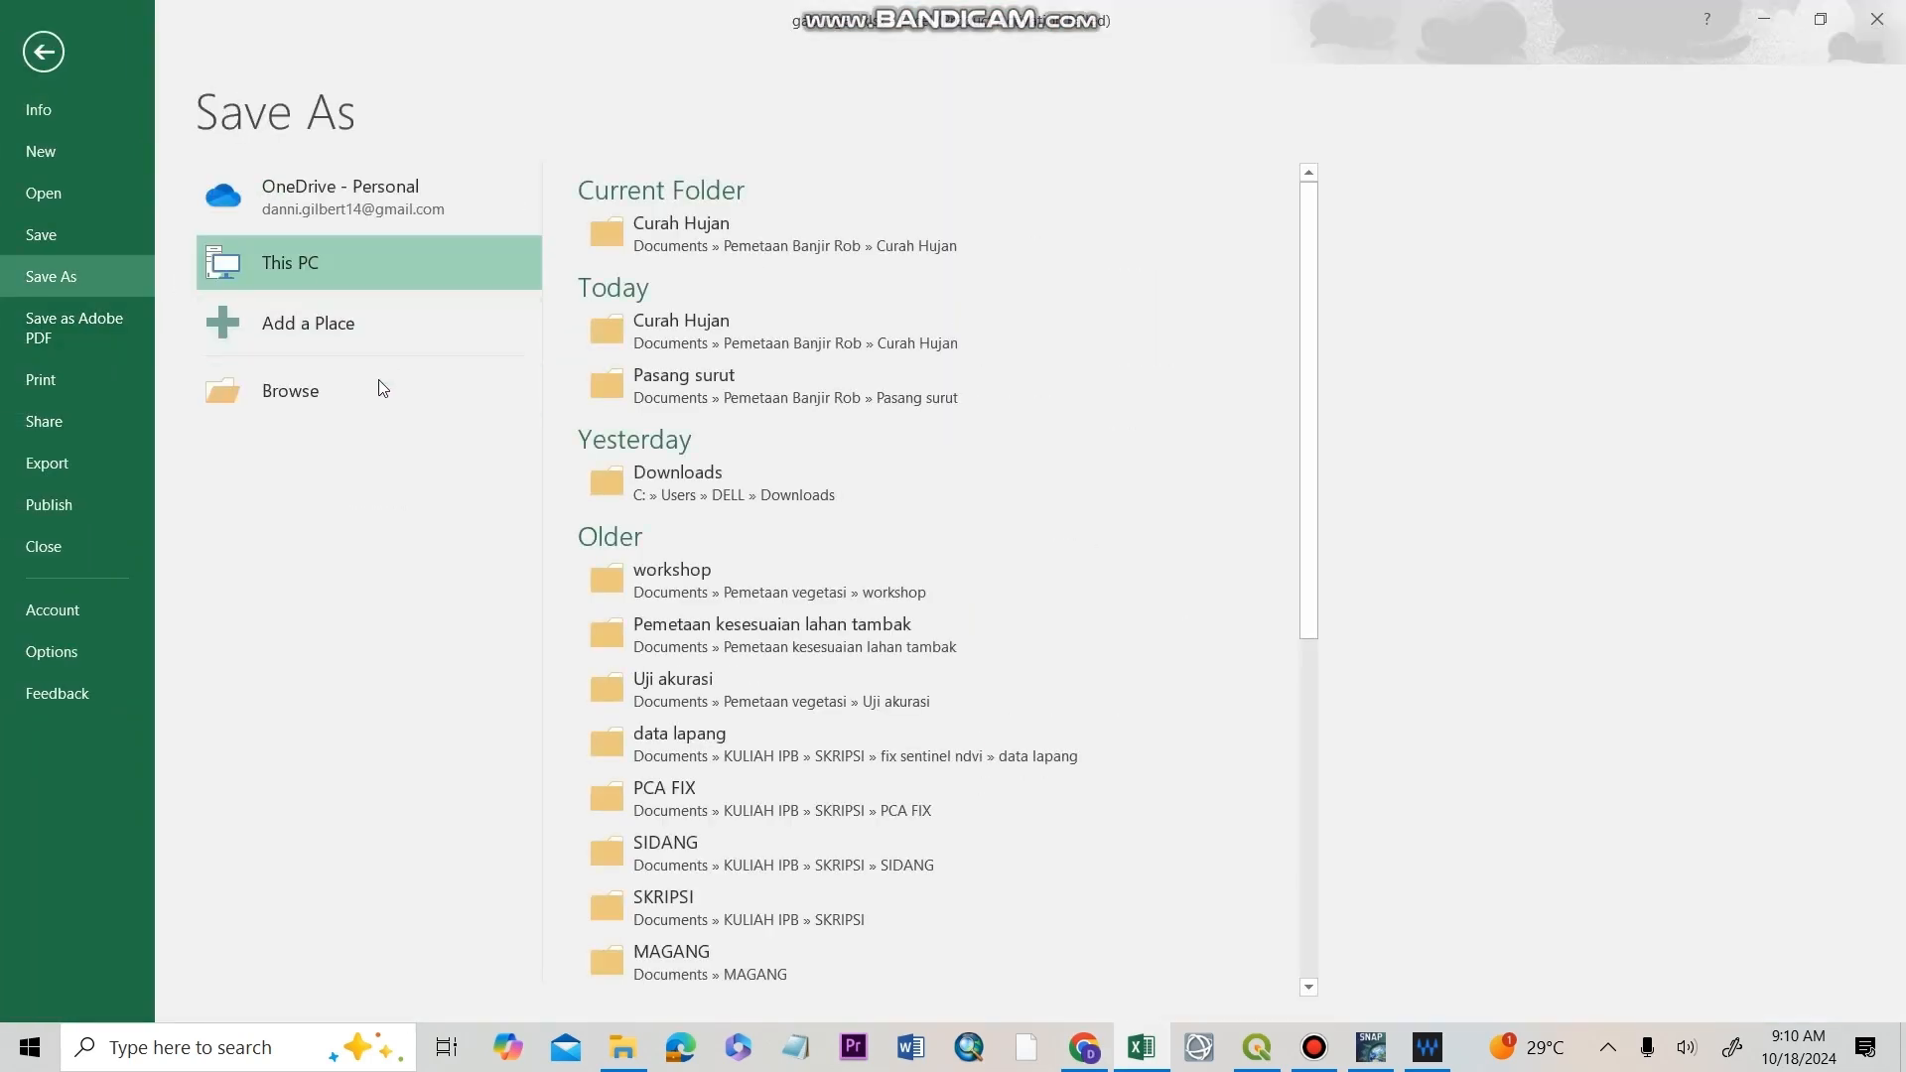
left_click(389, 402)
left_click(415, 452)
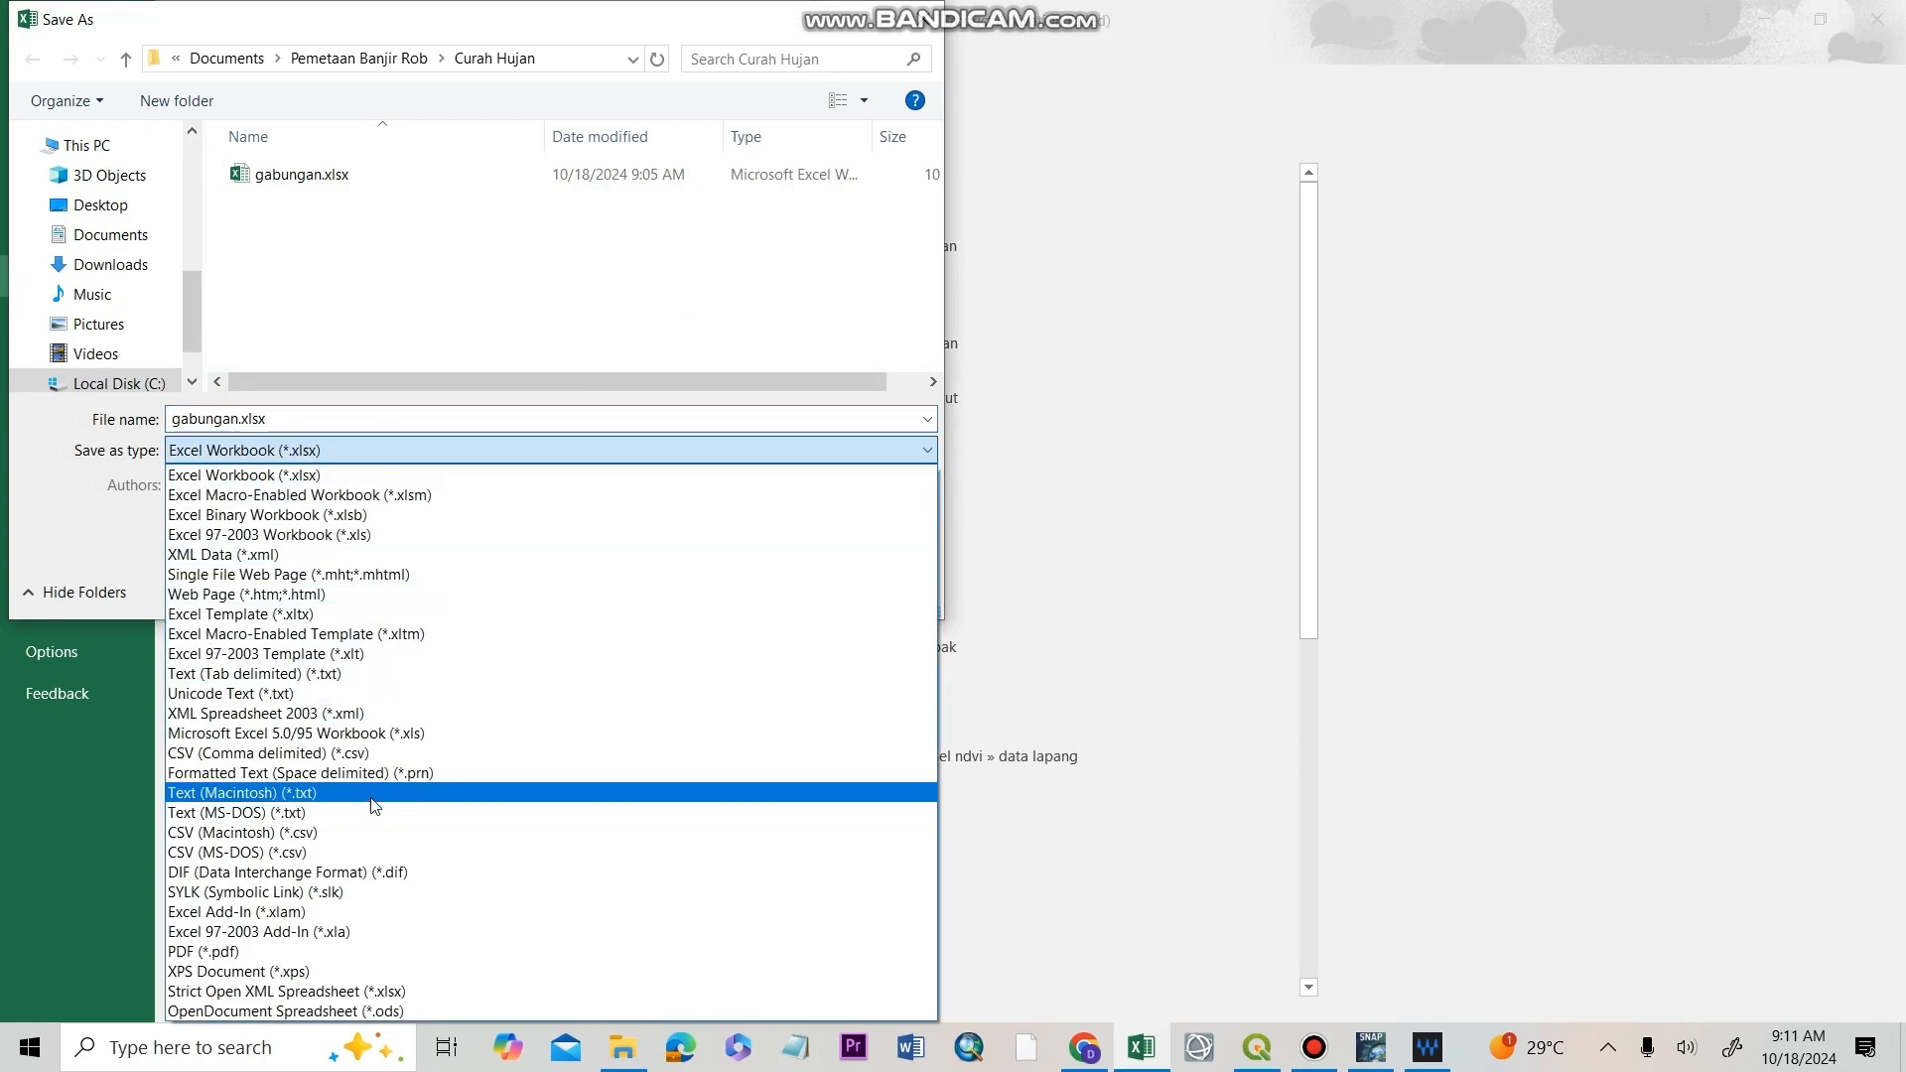
left_click(377, 675)
left_click(865, 552)
left_click(43, 53)
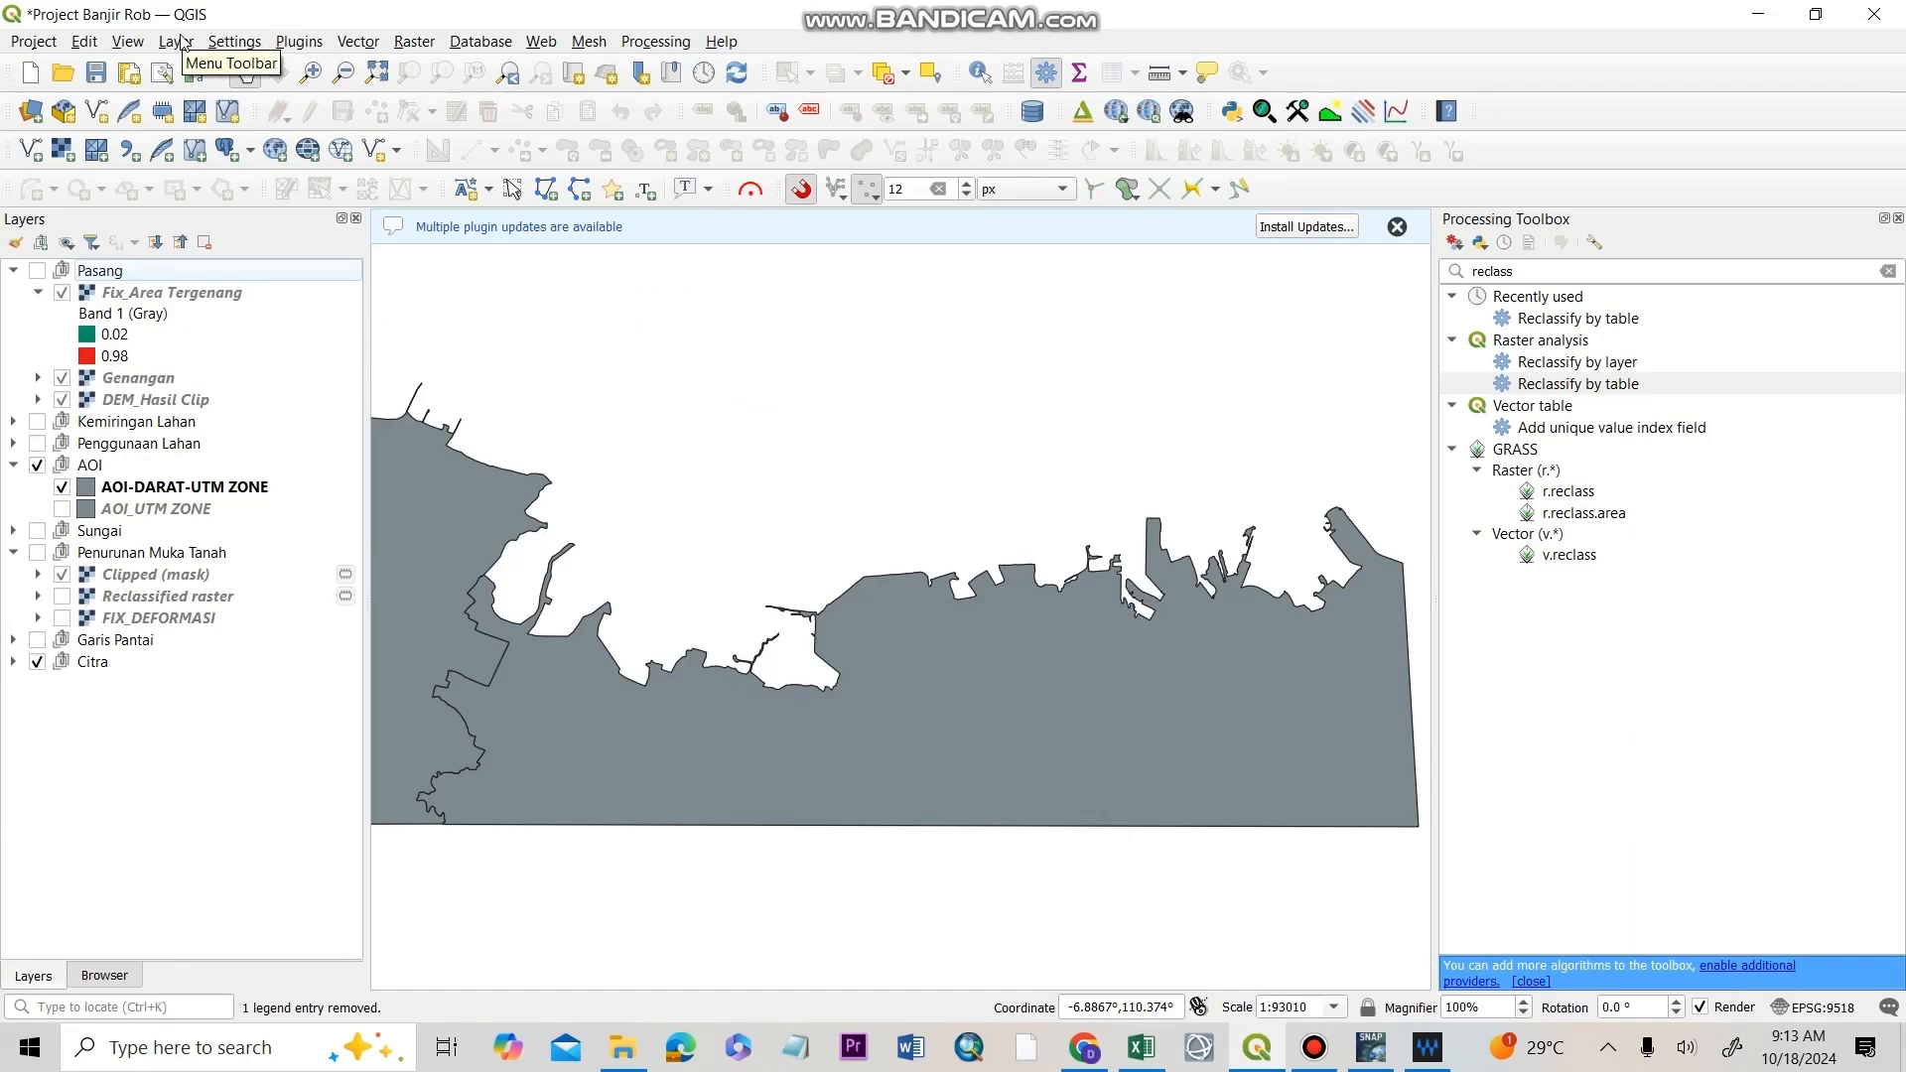
- Add curah hujan fix.txt to the QGIS project as a delimited text point layer, using Curah Hujan (mm) as the Z field
left_click(177, 41)
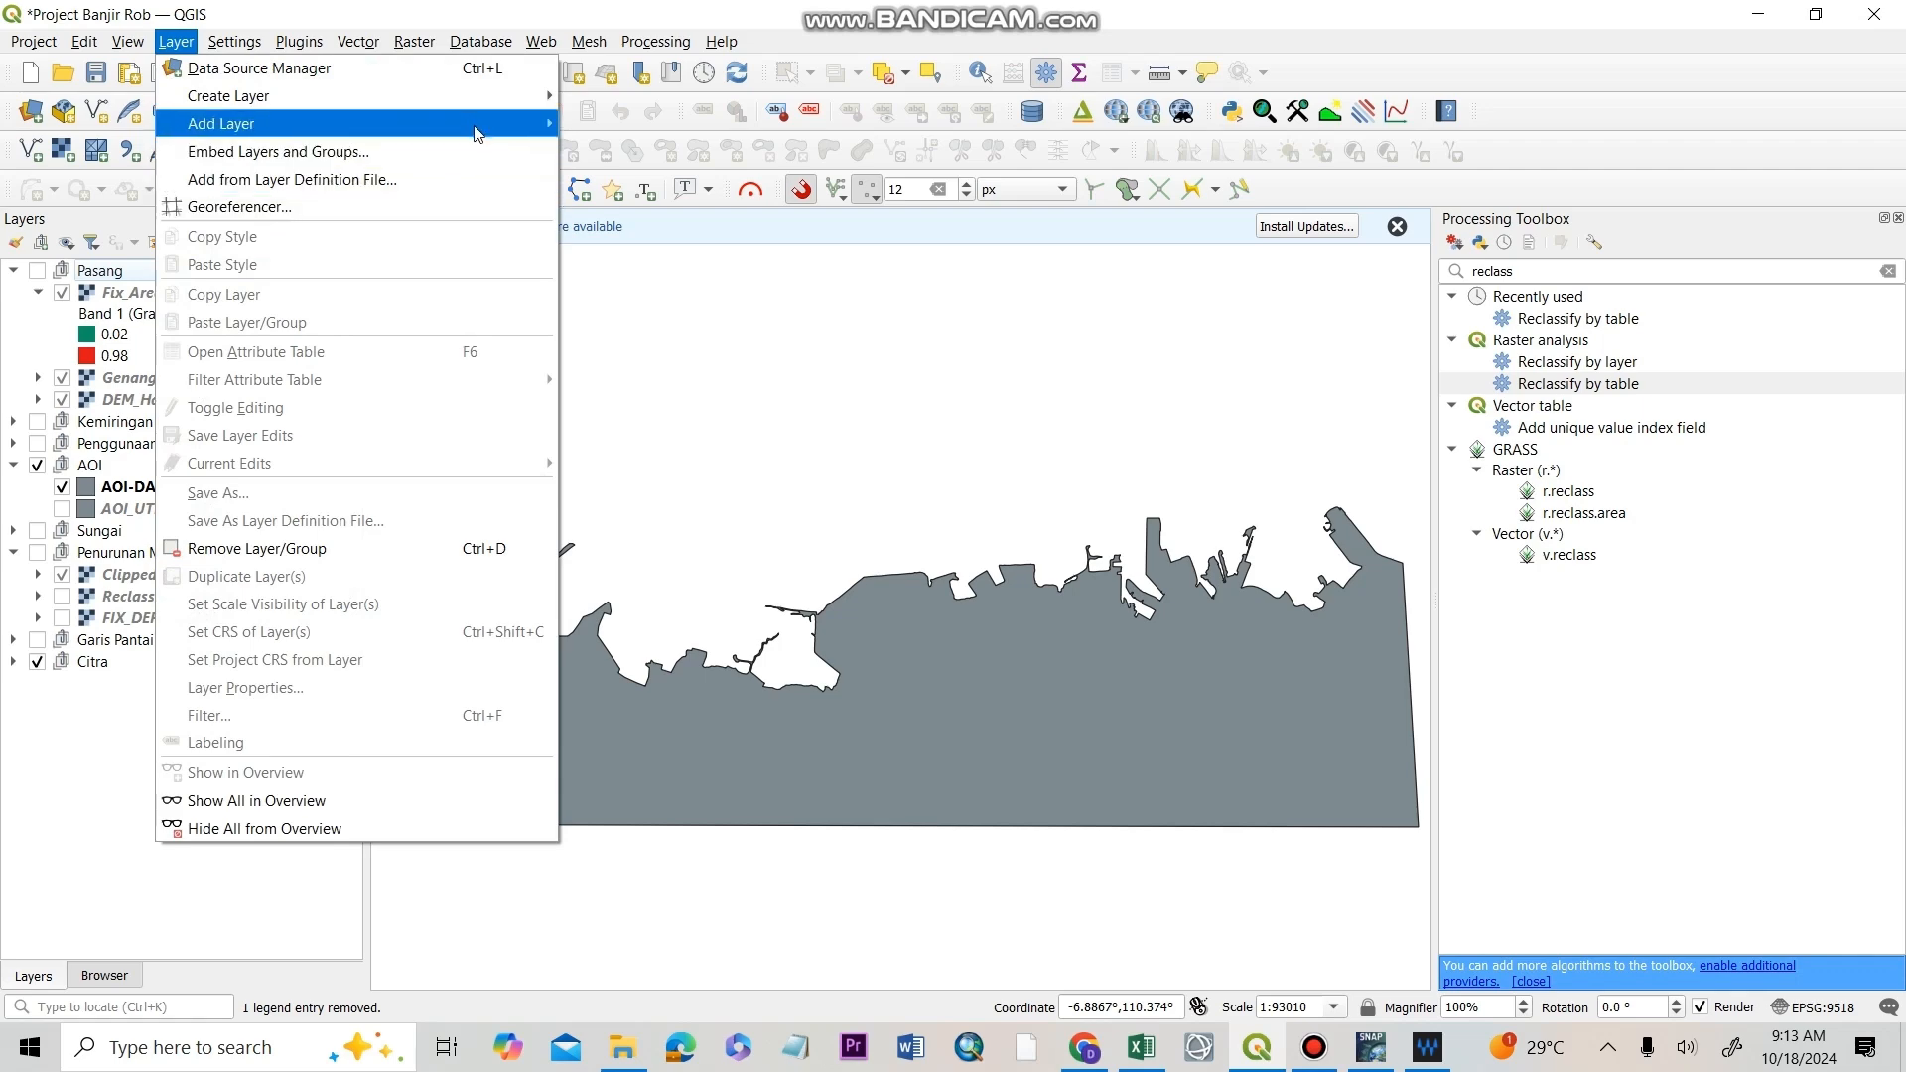
mouse_move(484, 119)
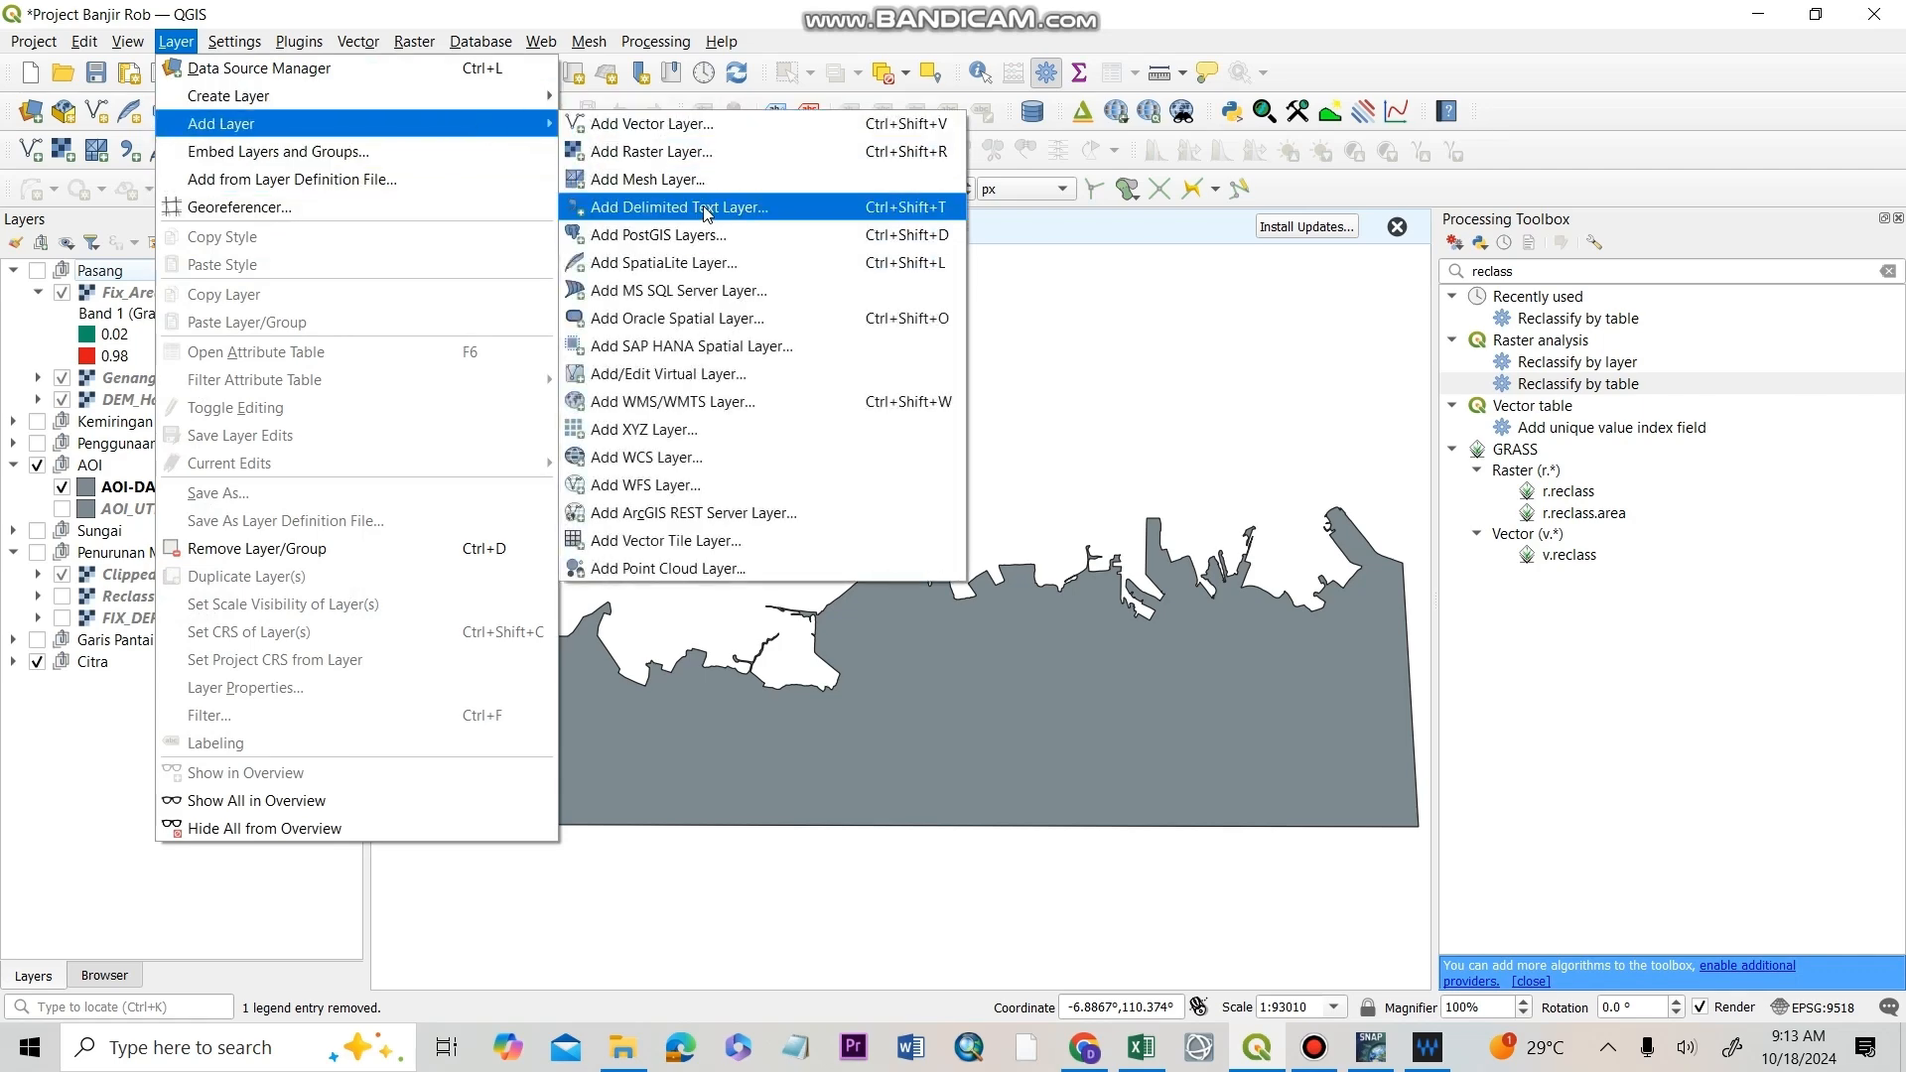
left_click(706, 208)
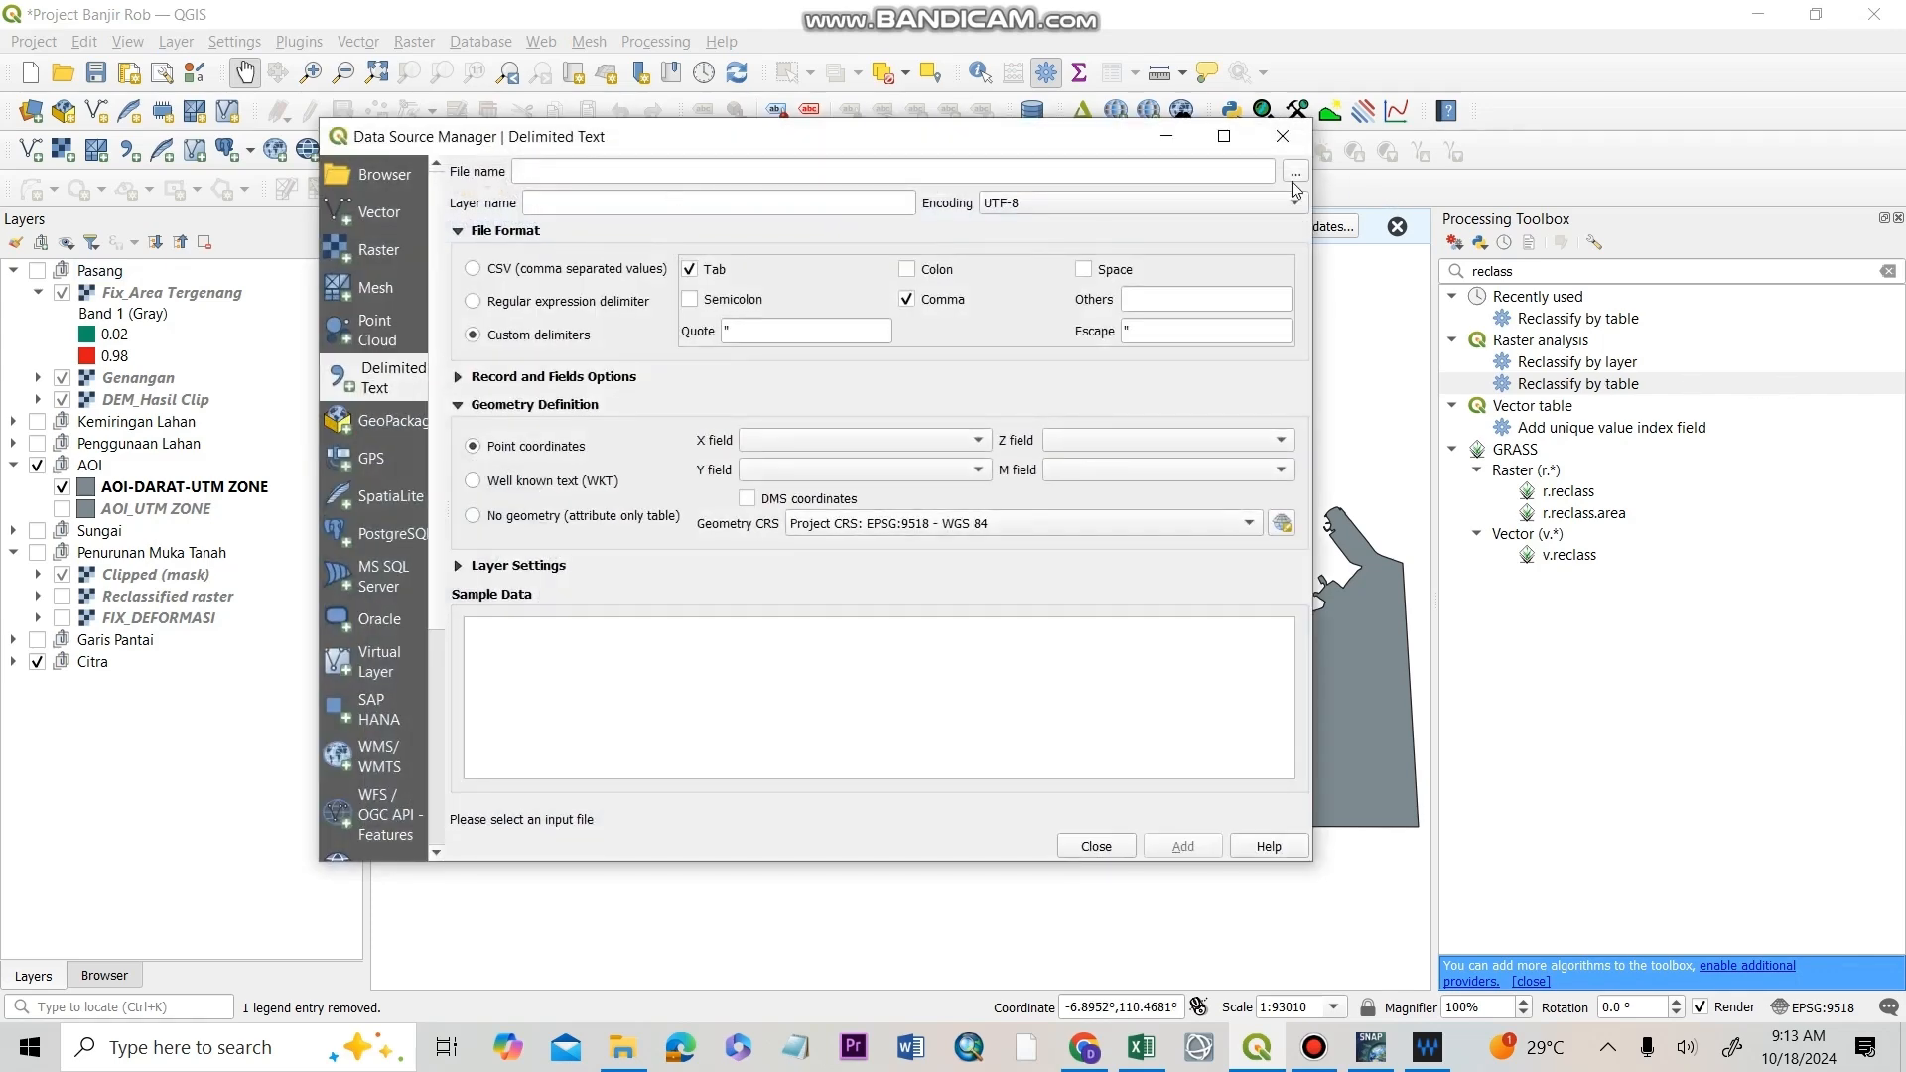
left_click(1295, 175)
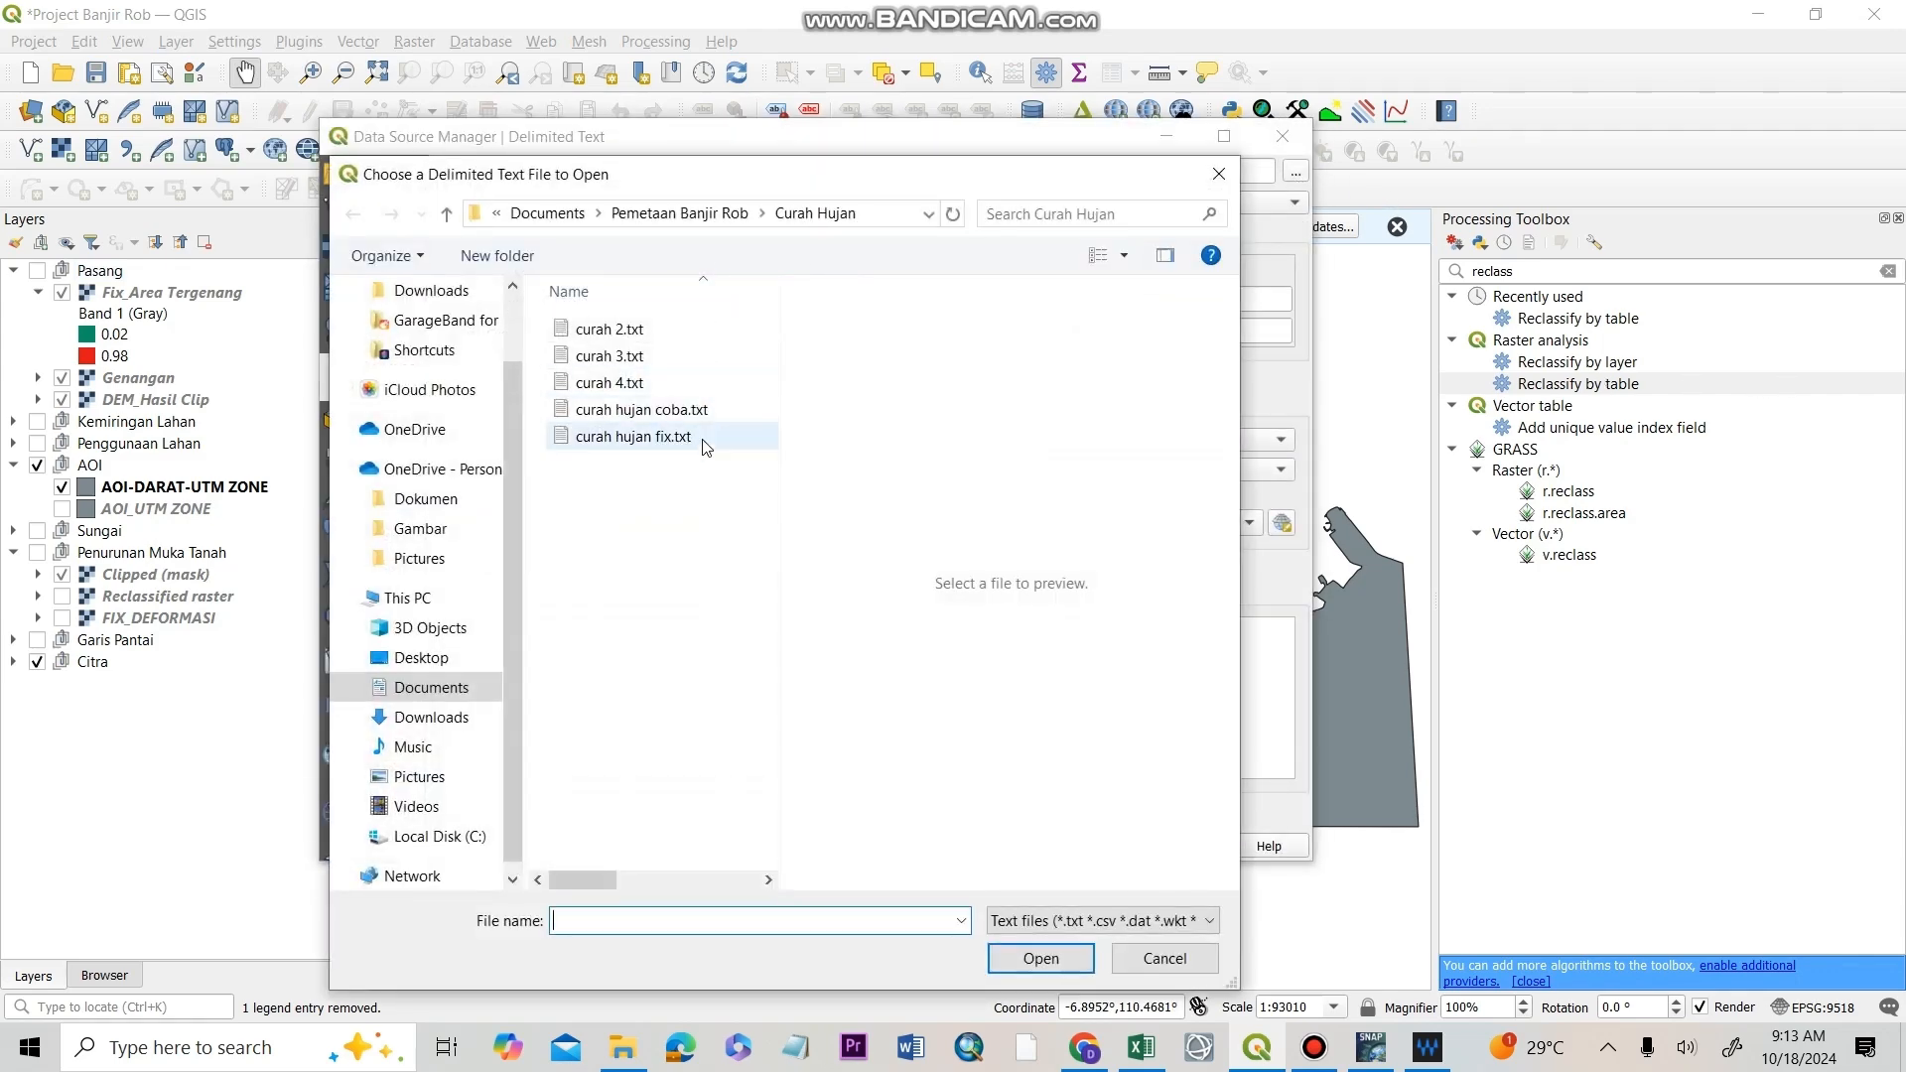
double_click(635, 437)
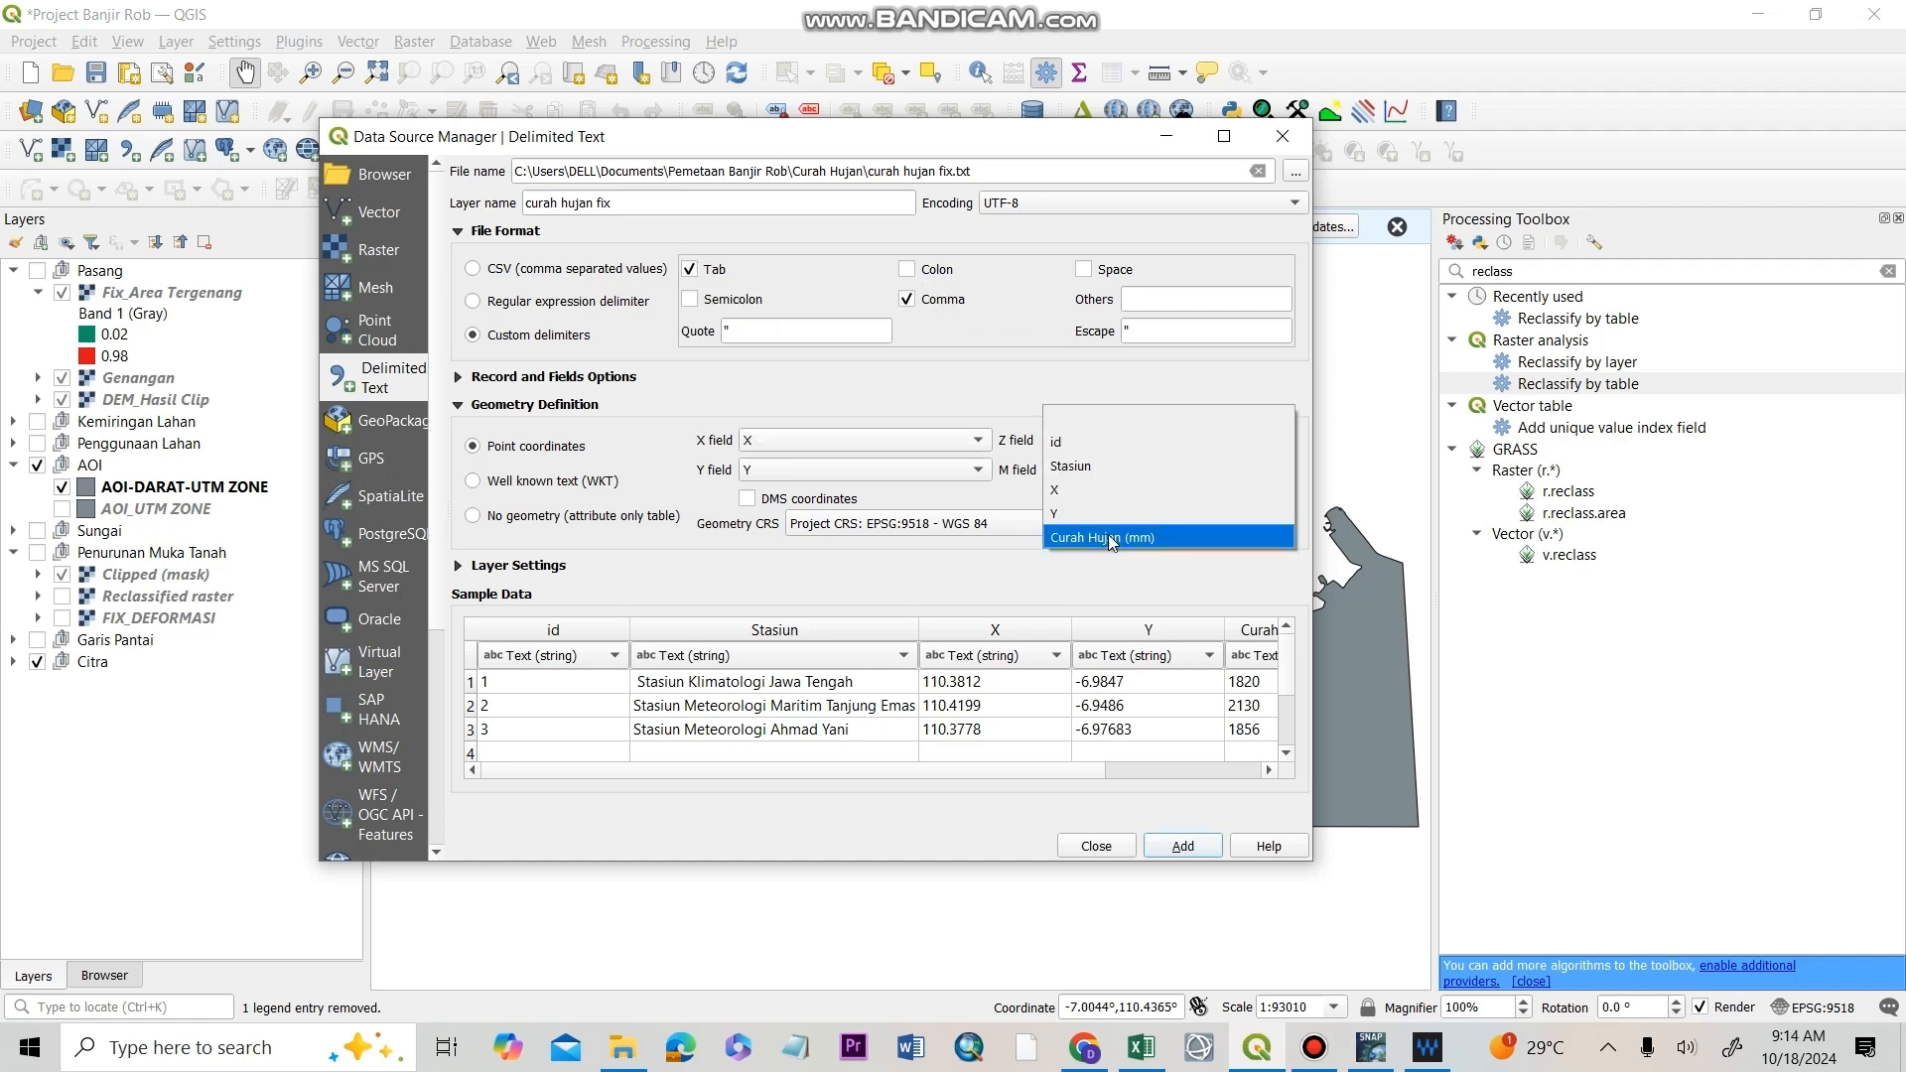
left_click(1167, 440)
left_click(1098, 533)
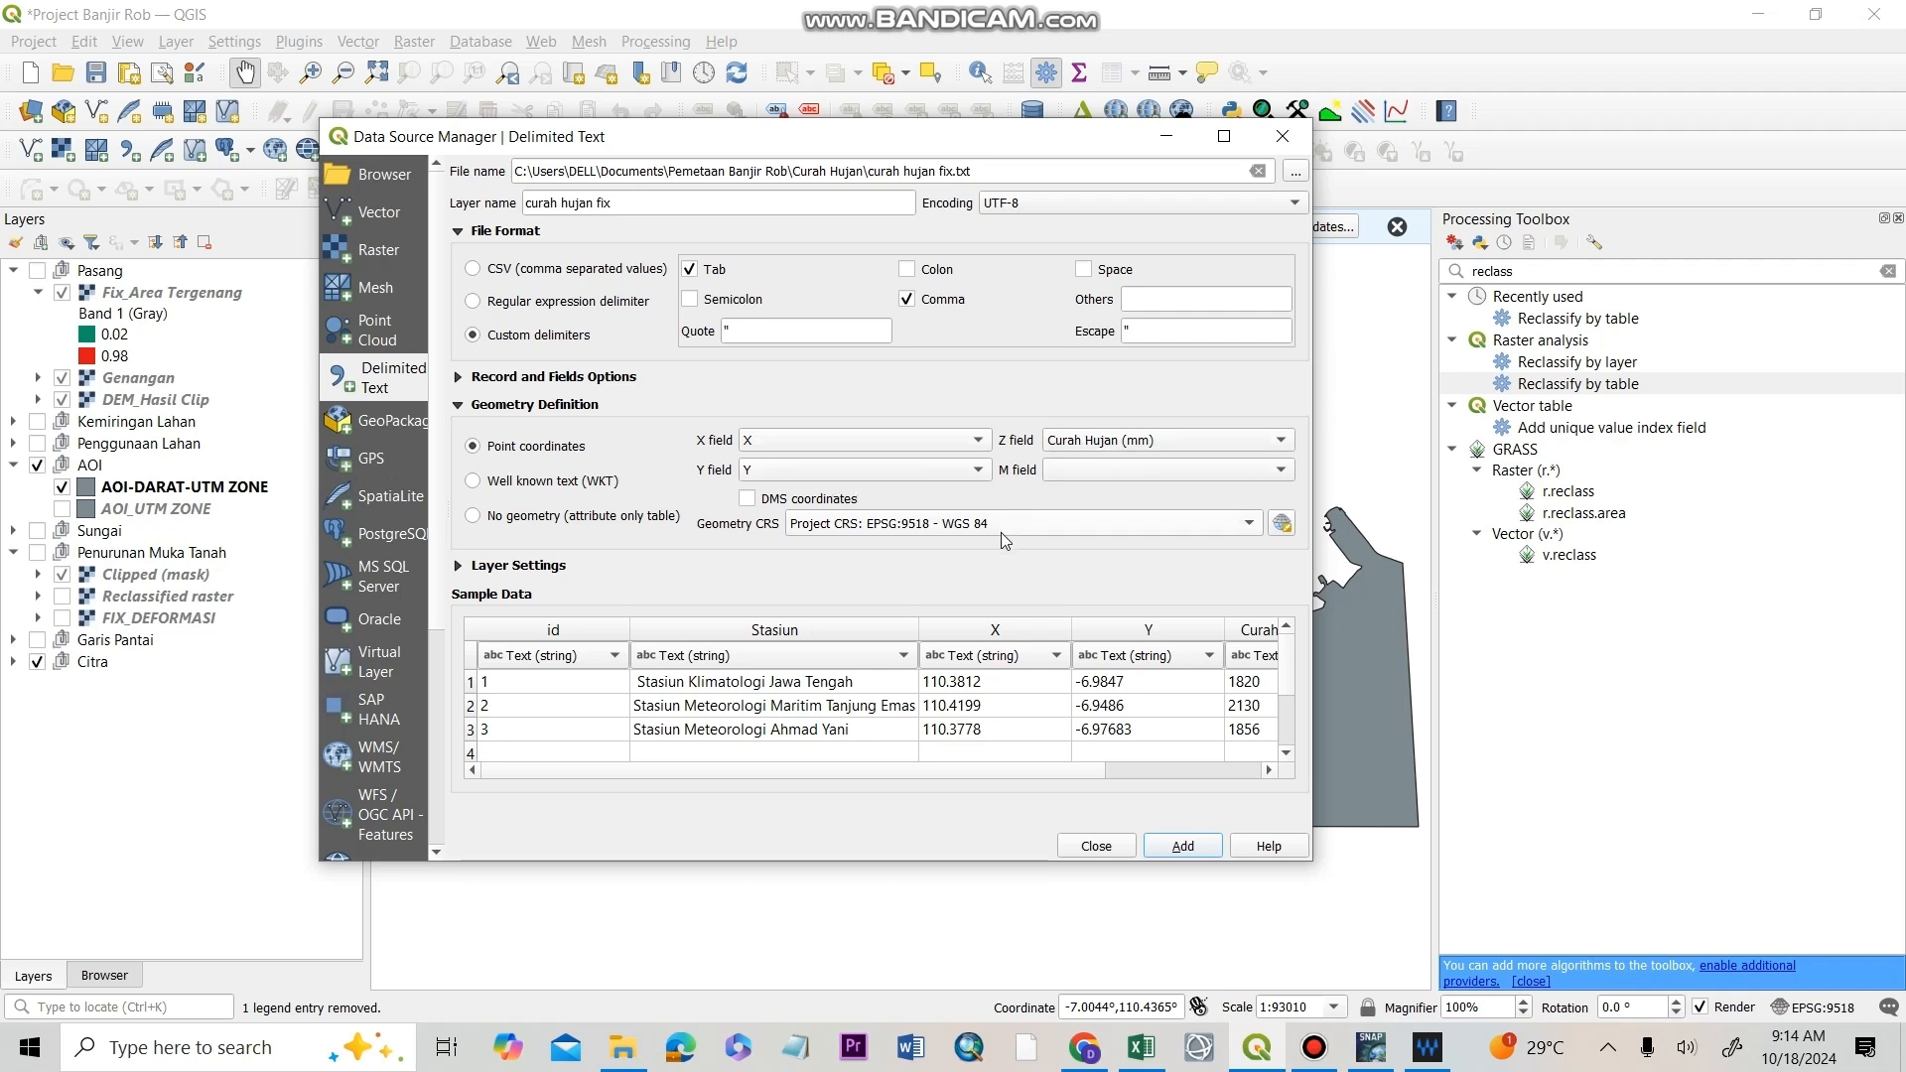
left_click(1176, 849)
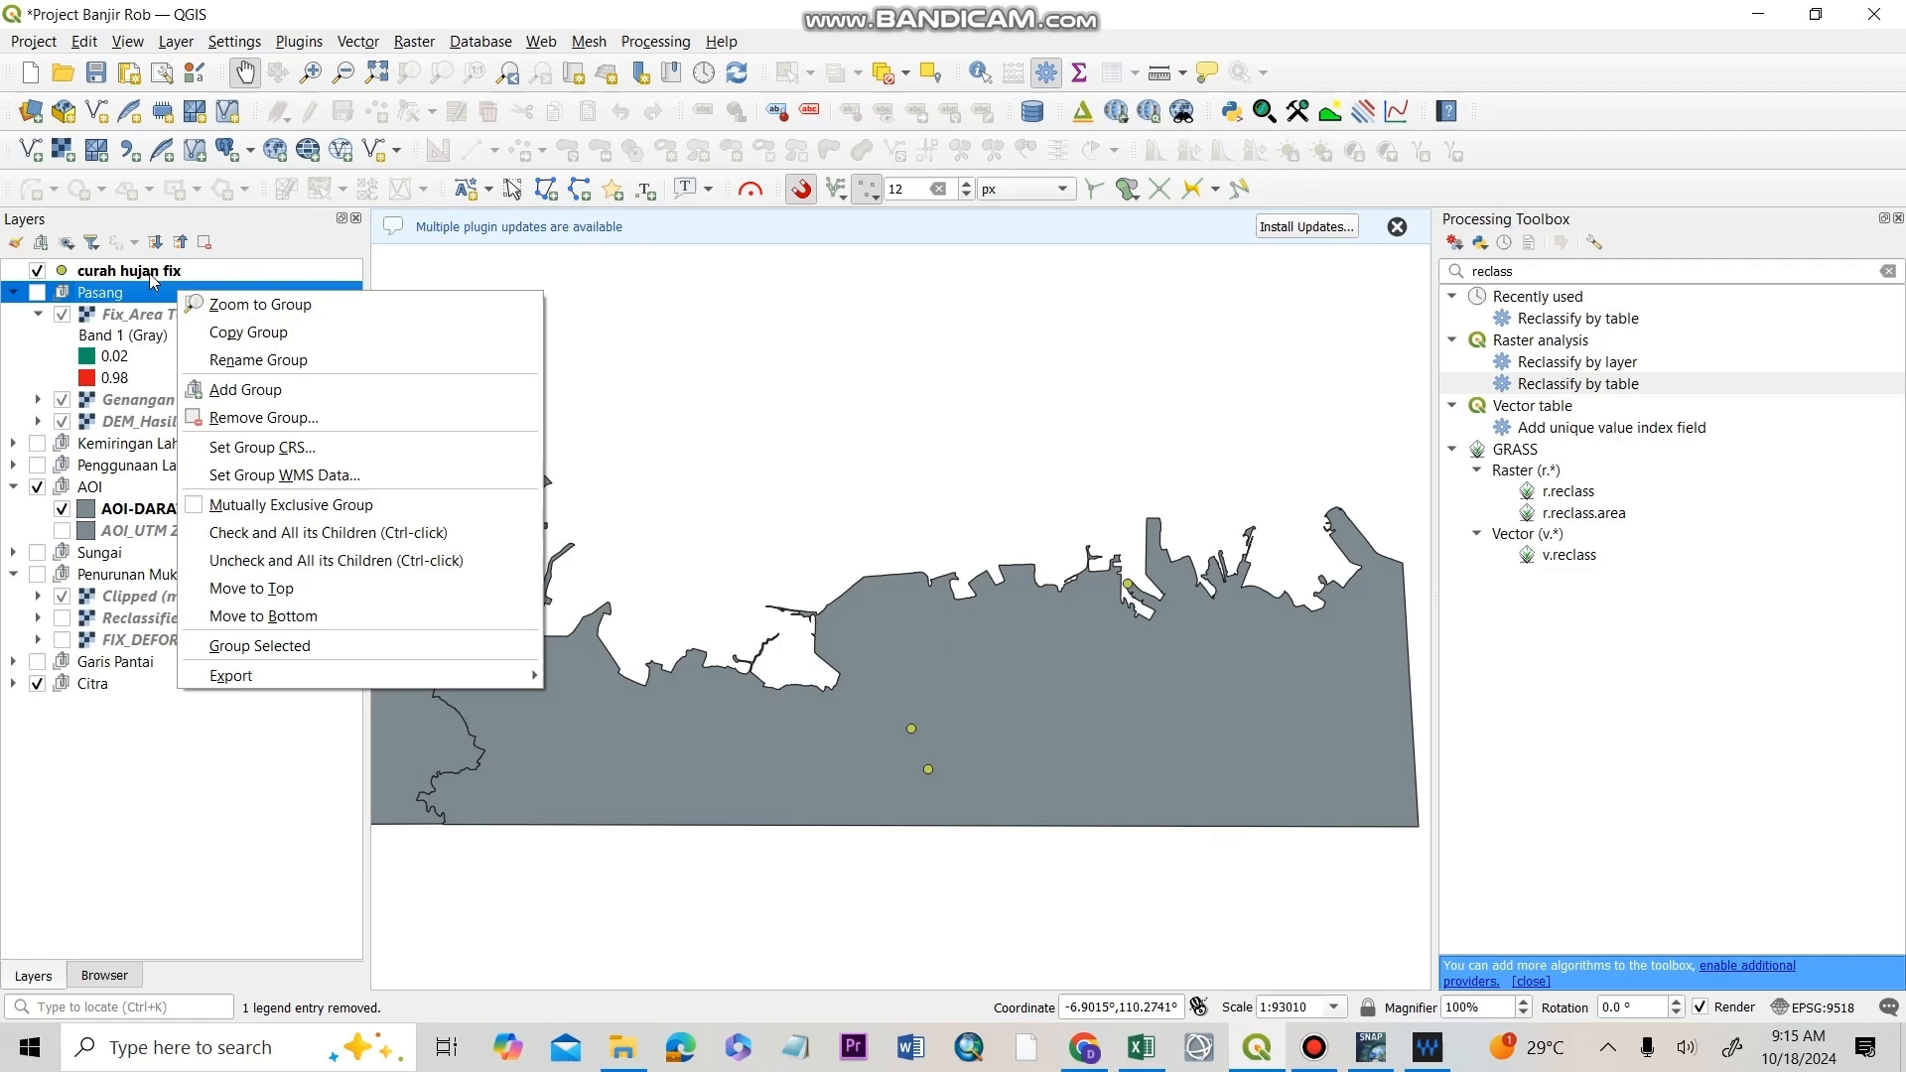
- Select the curah hujan fix layer and inspect its station points over the study area
left_click(150, 273)
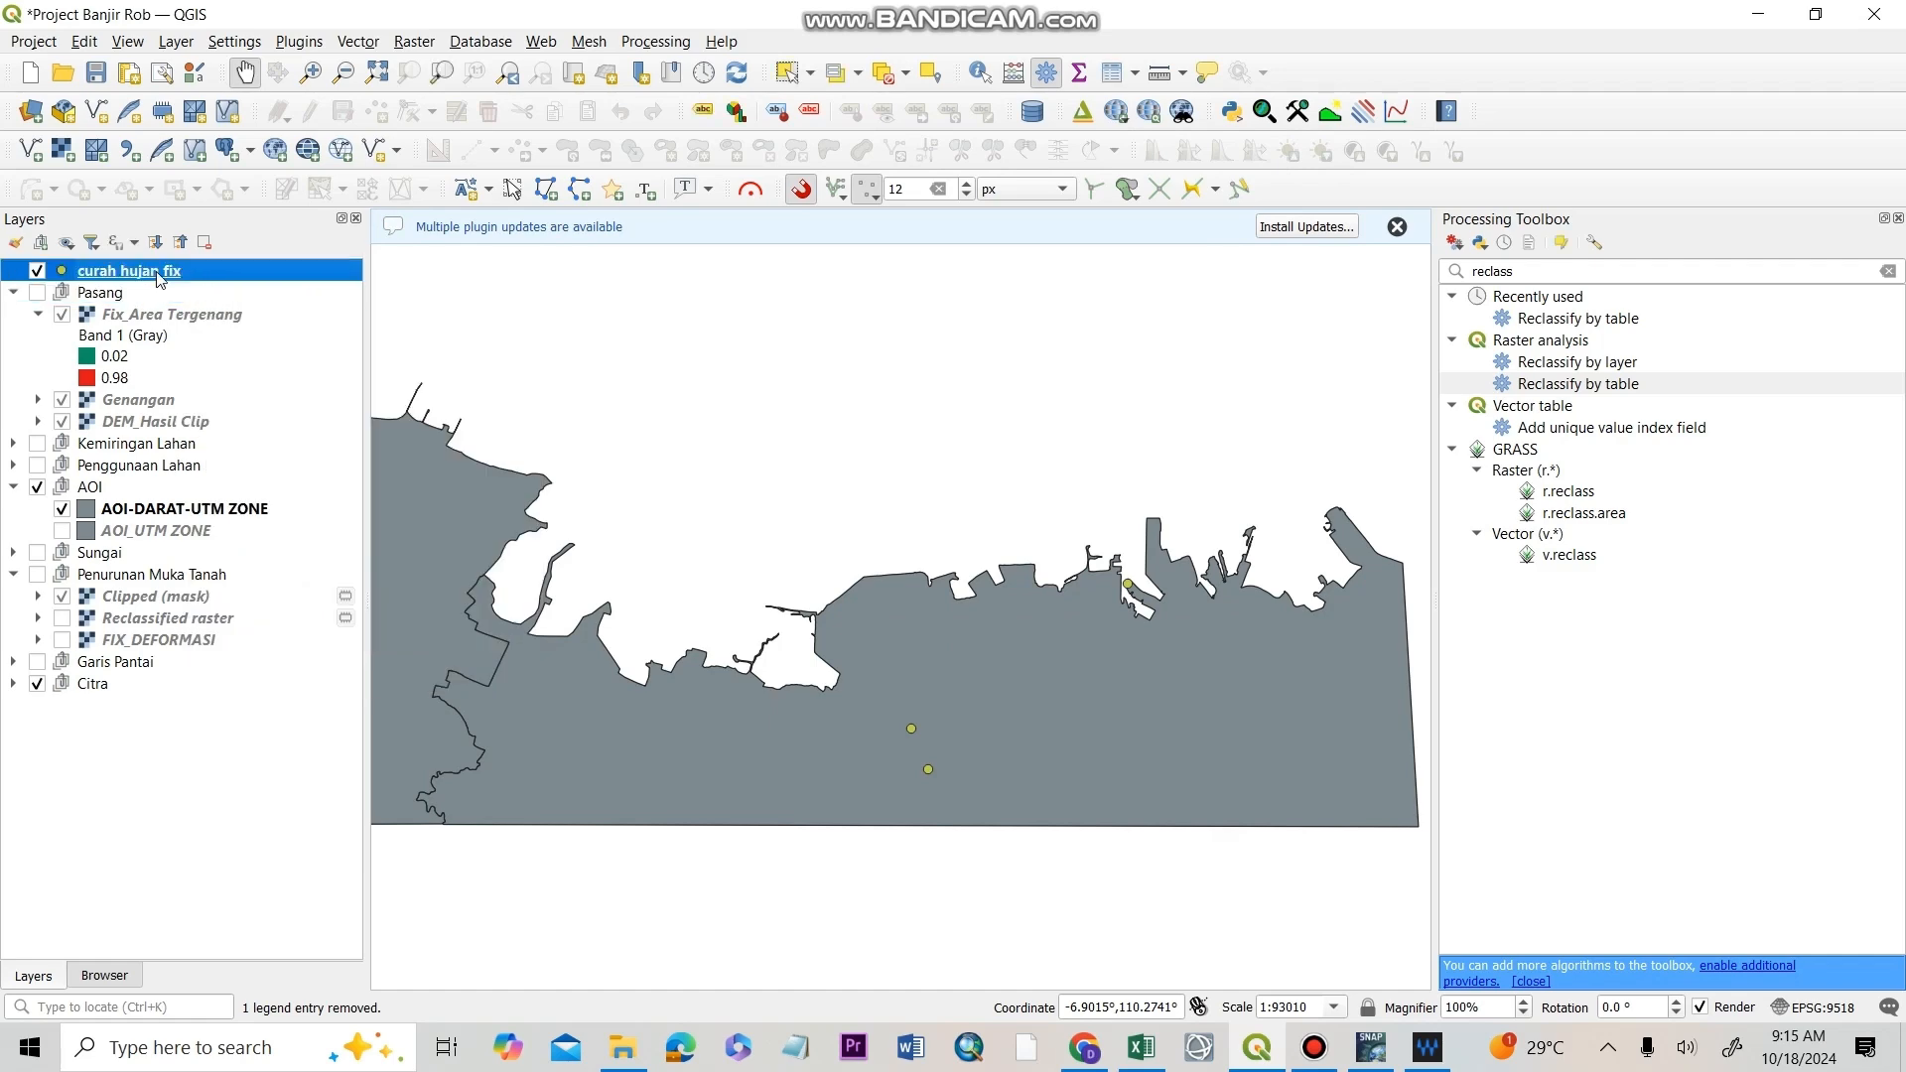
right_click(164, 274)
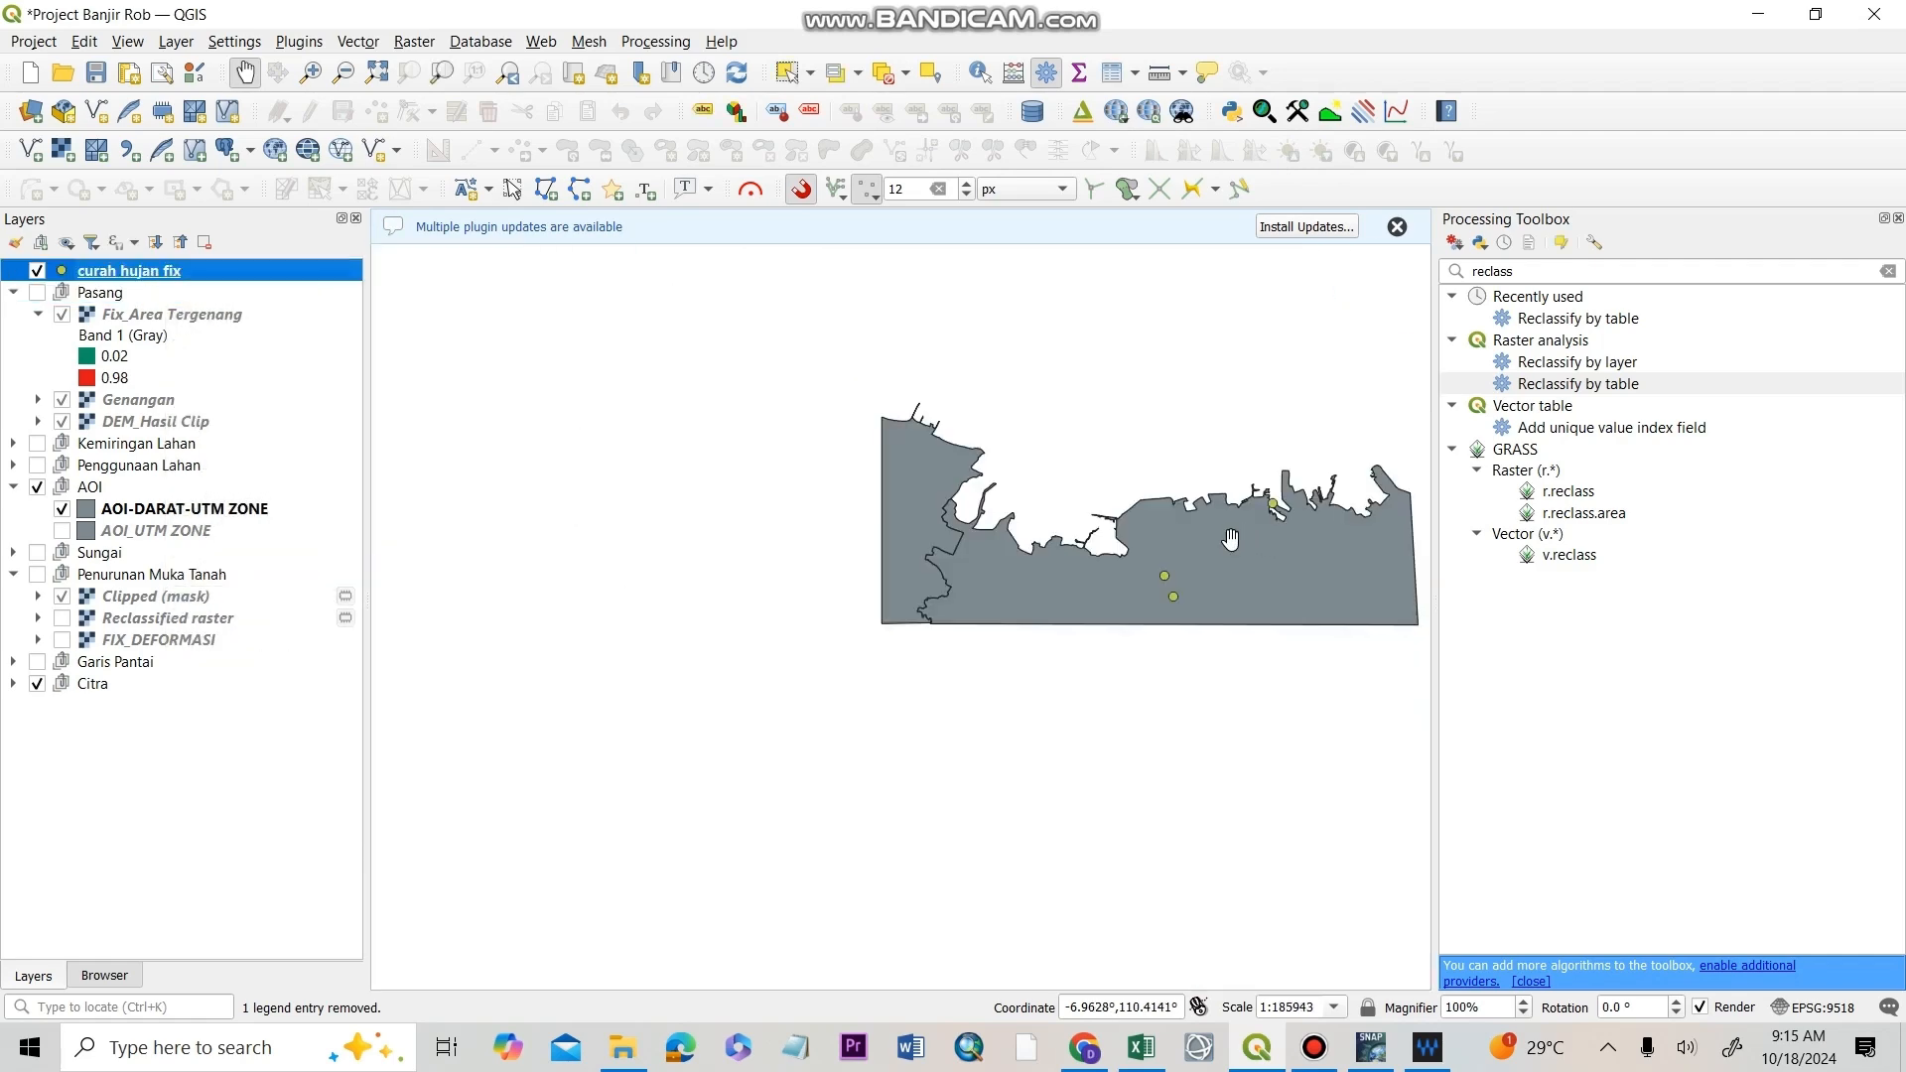
scroll(1231, 539, "up", 1)
left_click_drag(1192, 544, 1061, 579)
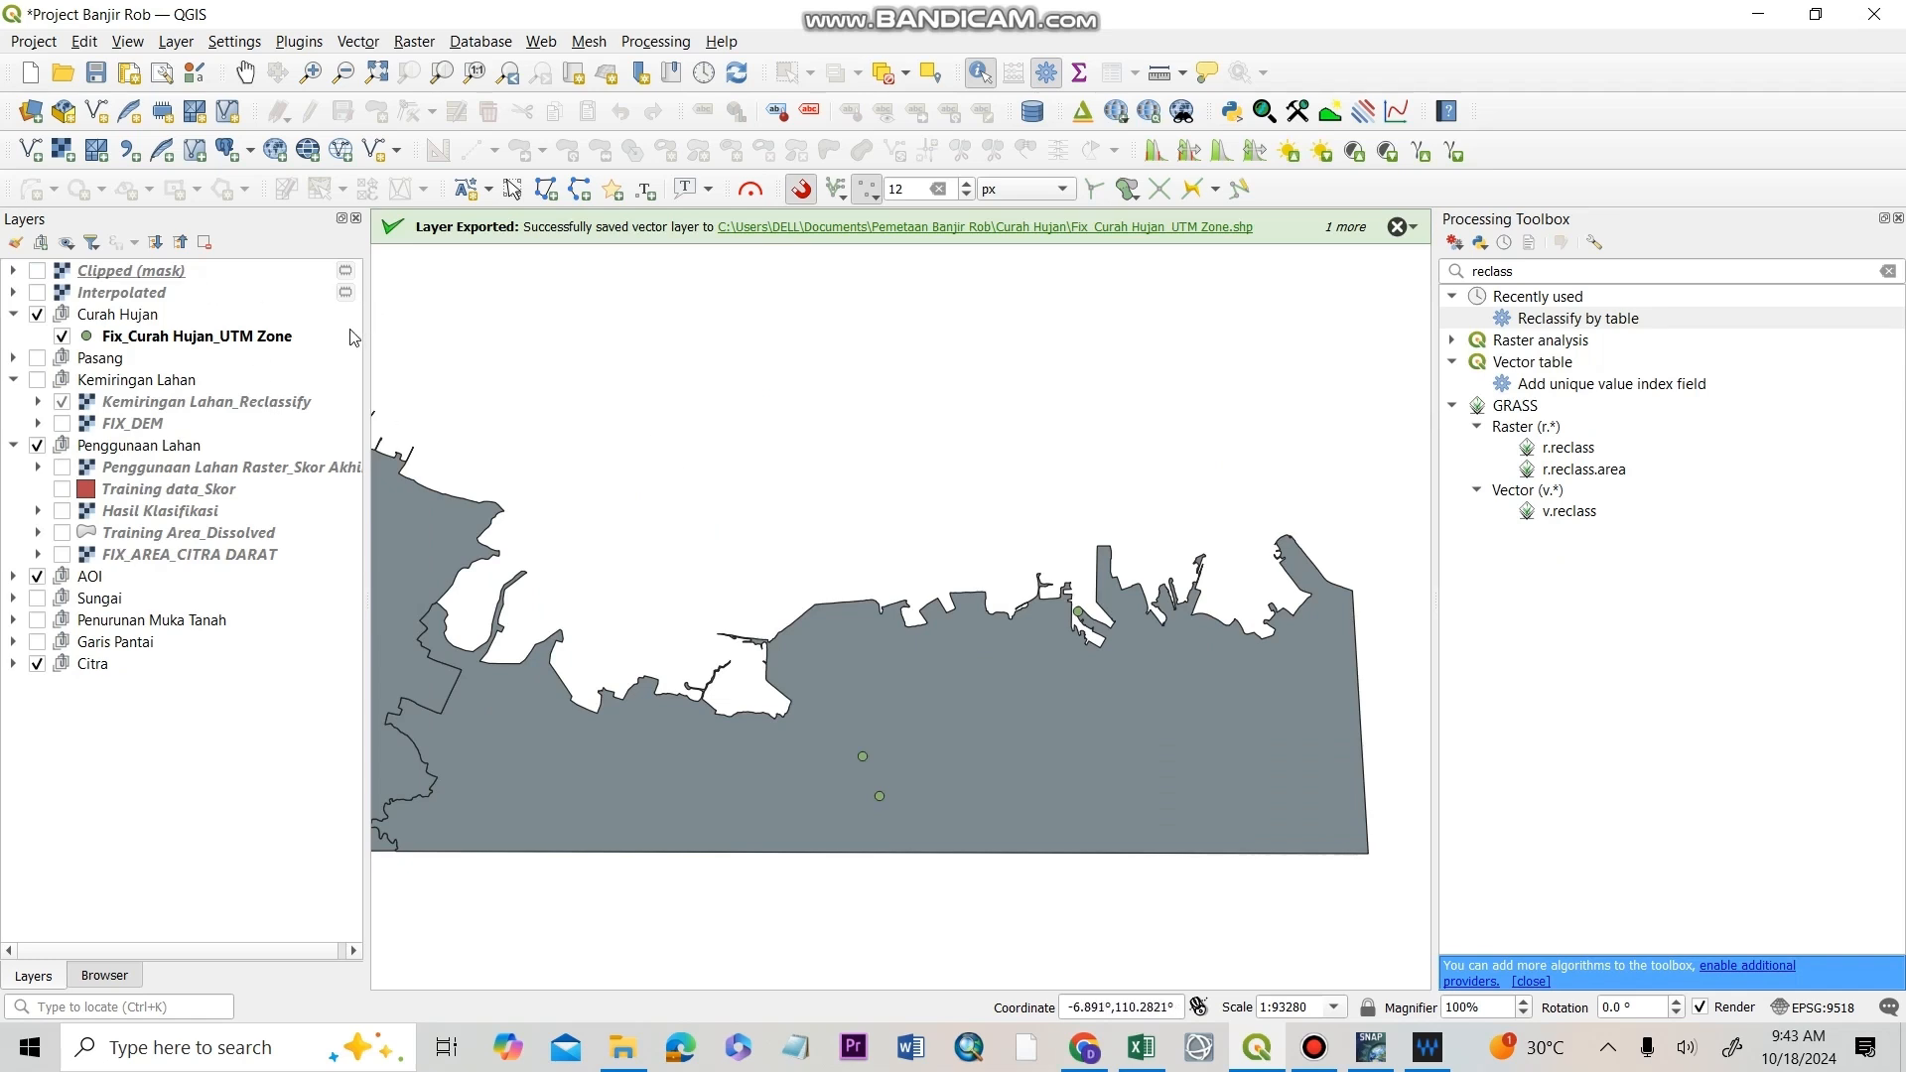
- Start an IDW interpolation and add Fix_Curah Hujan_UTM Zone as input with Curah Huja as the interpolation attribute
left_click_drag(1606, 272, 1184, 281)
type("idw")
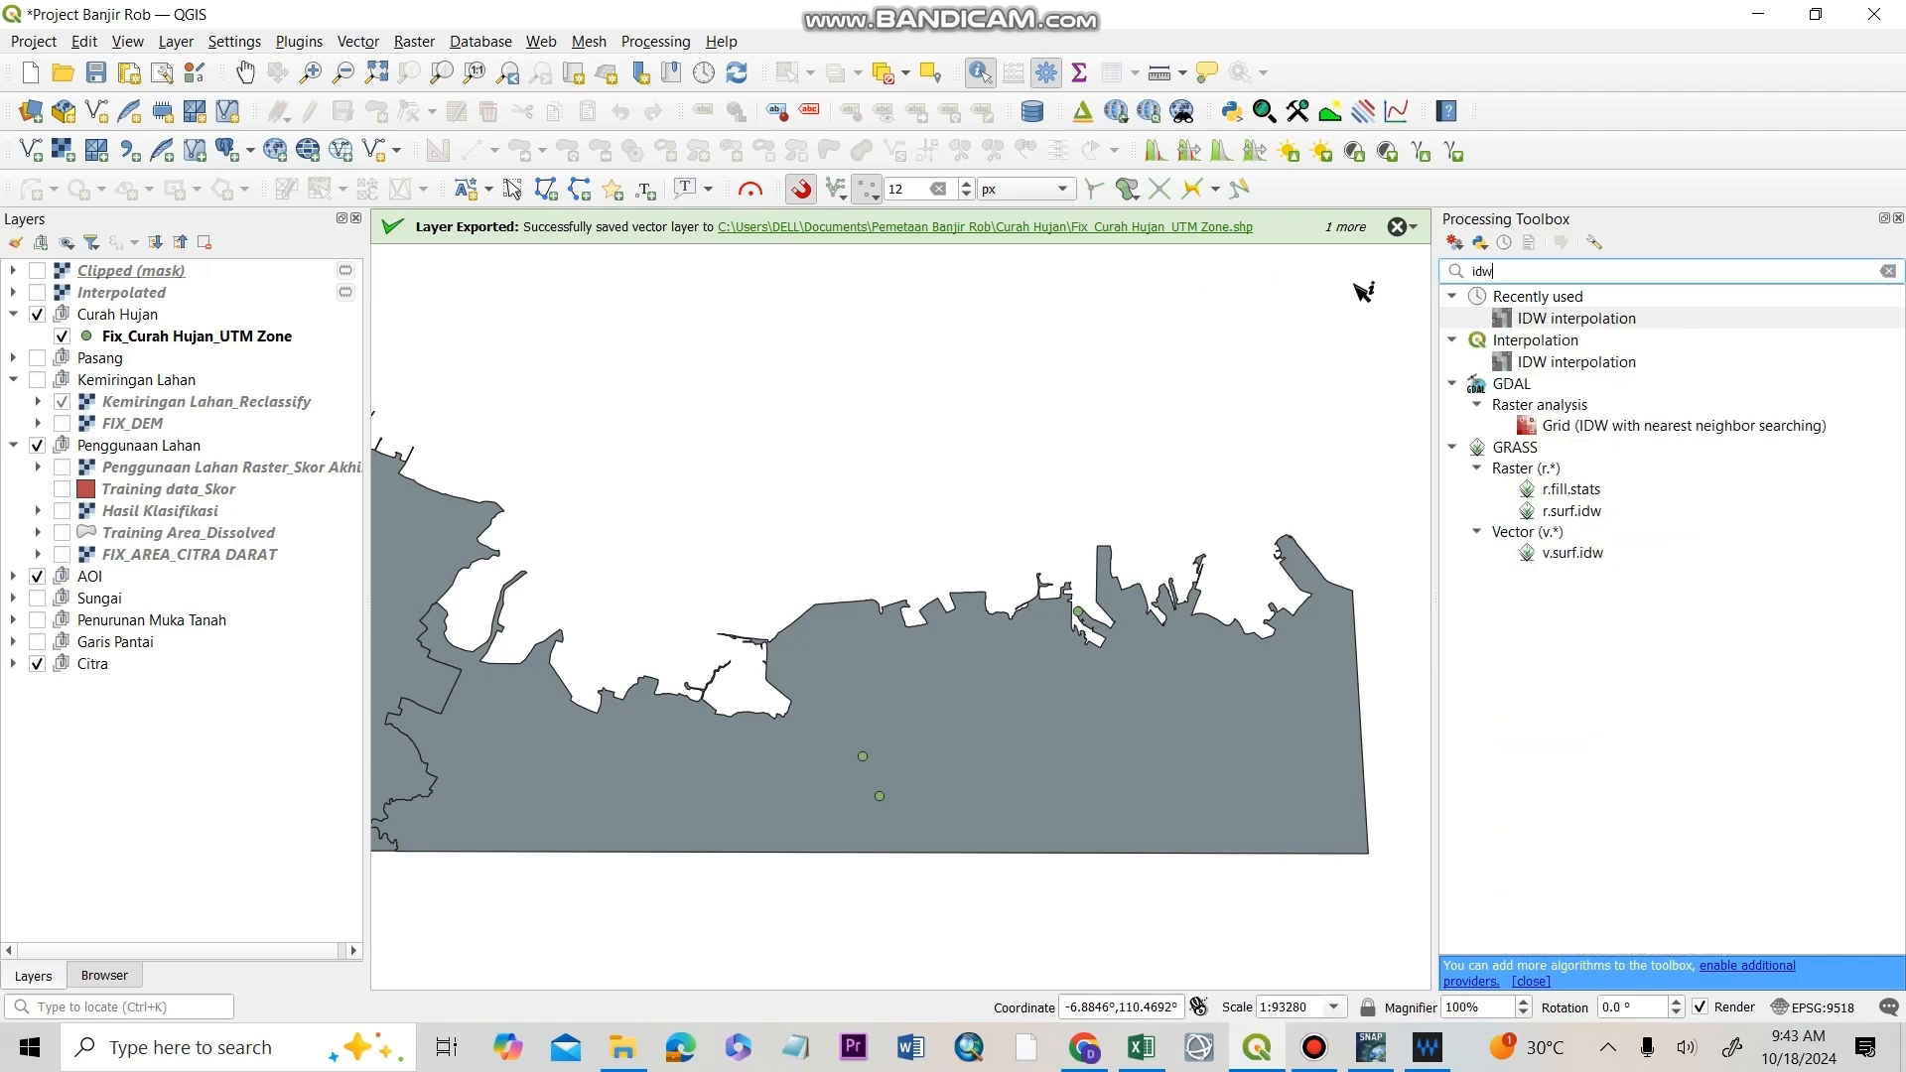
double_click(1643, 320)
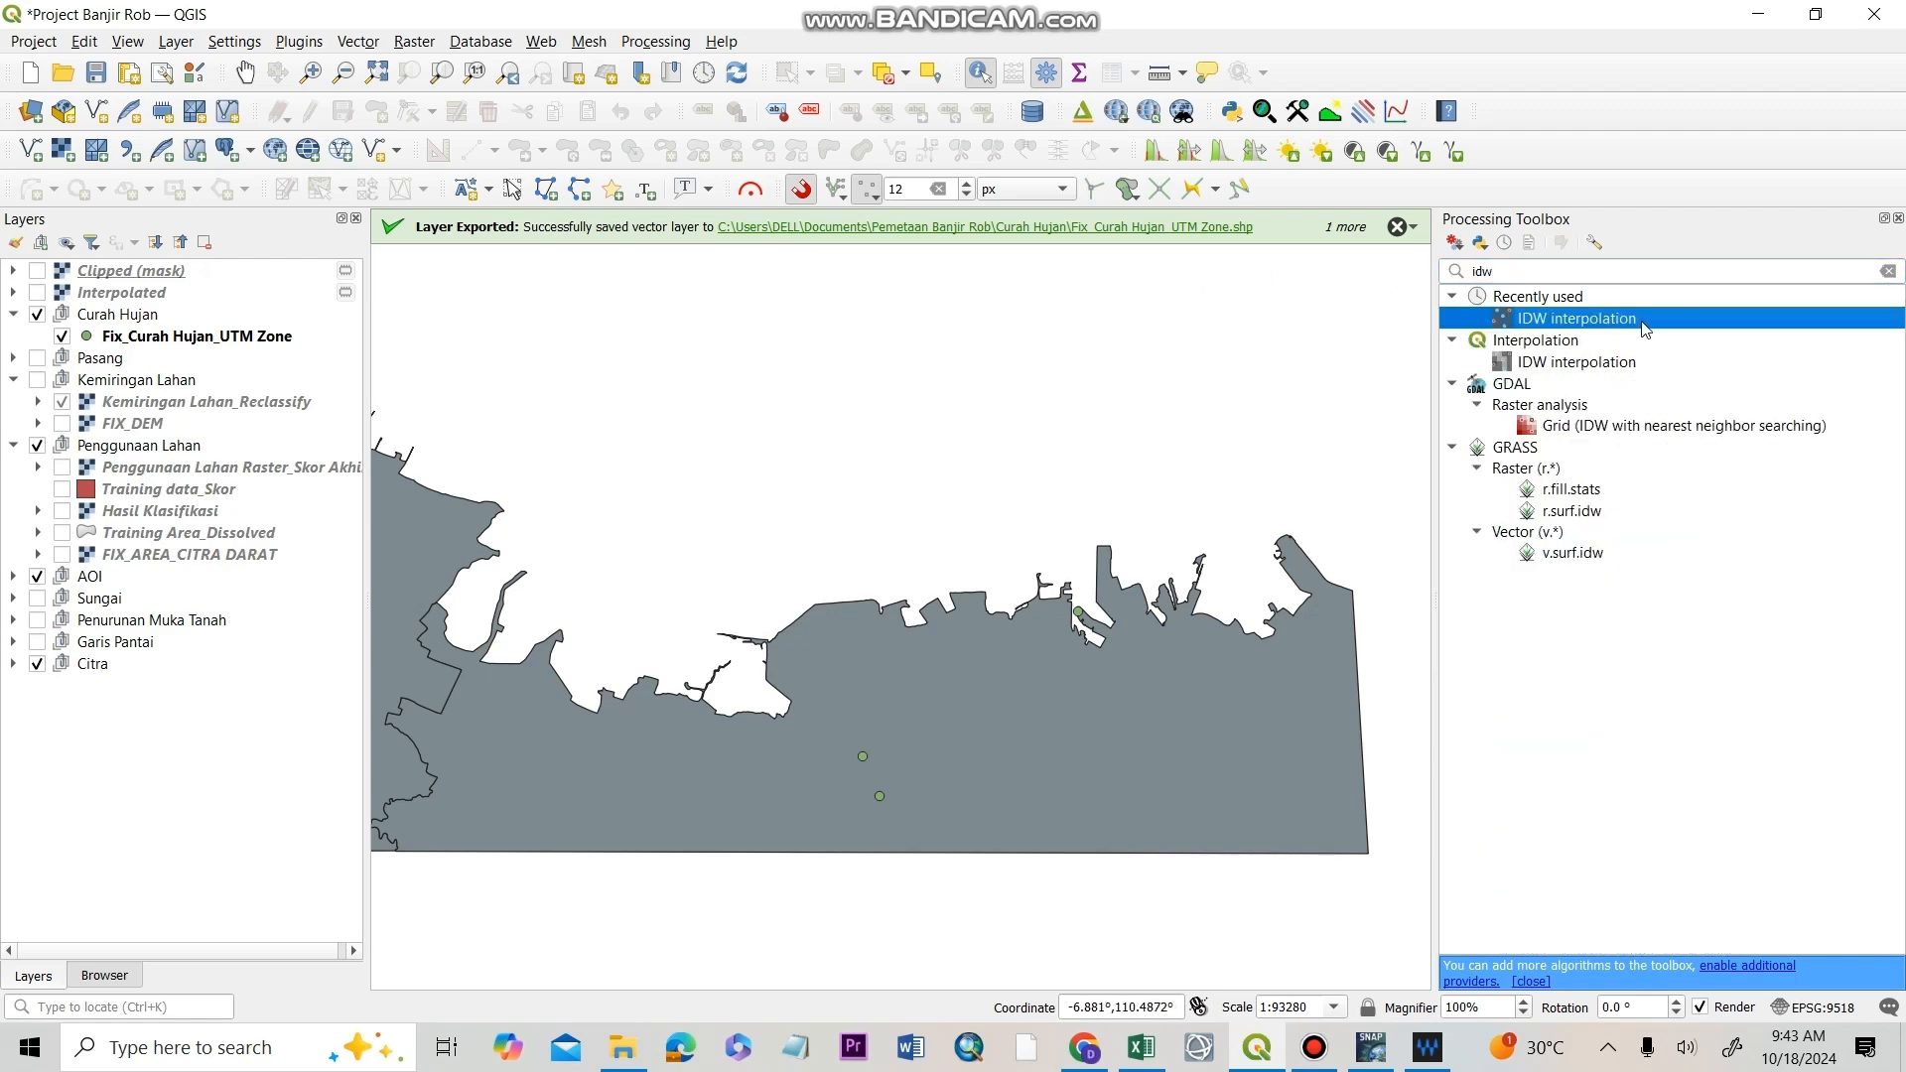
left_click(751, 286)
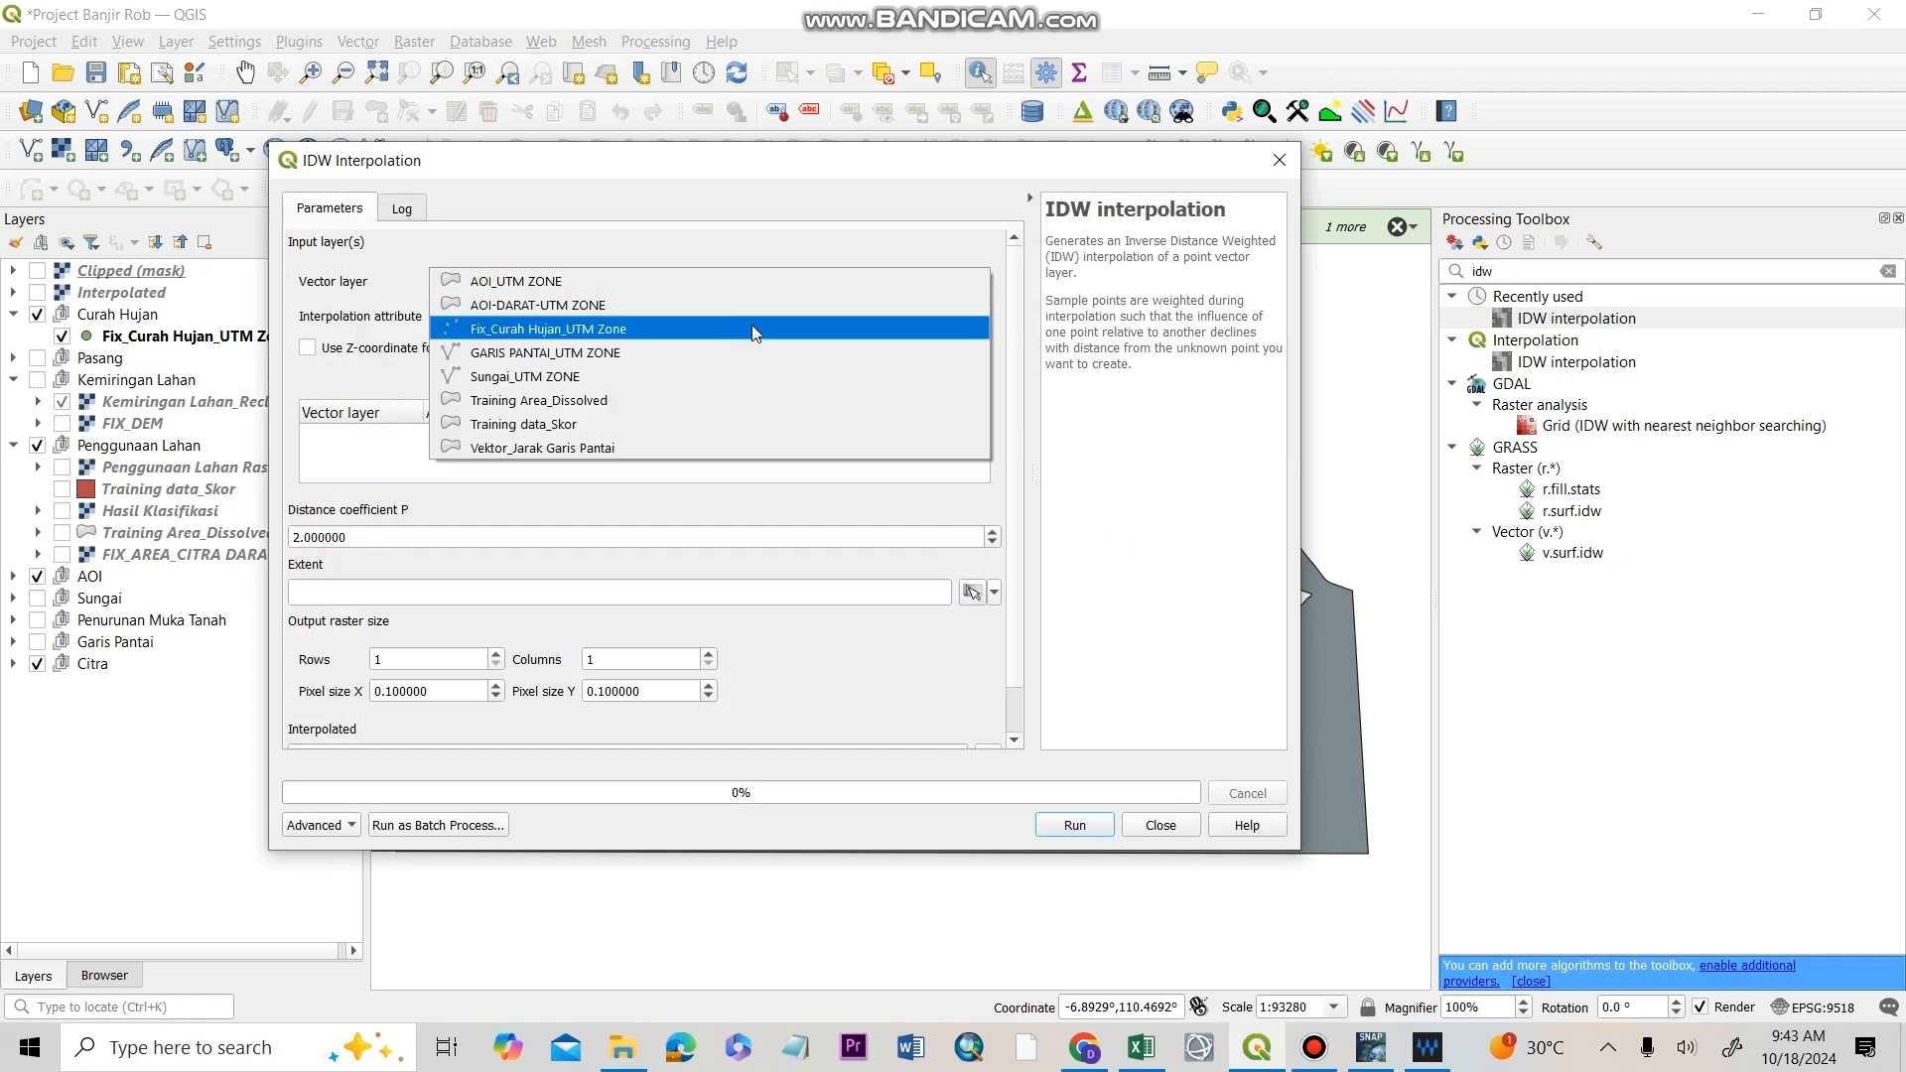
left_click(754, 331)
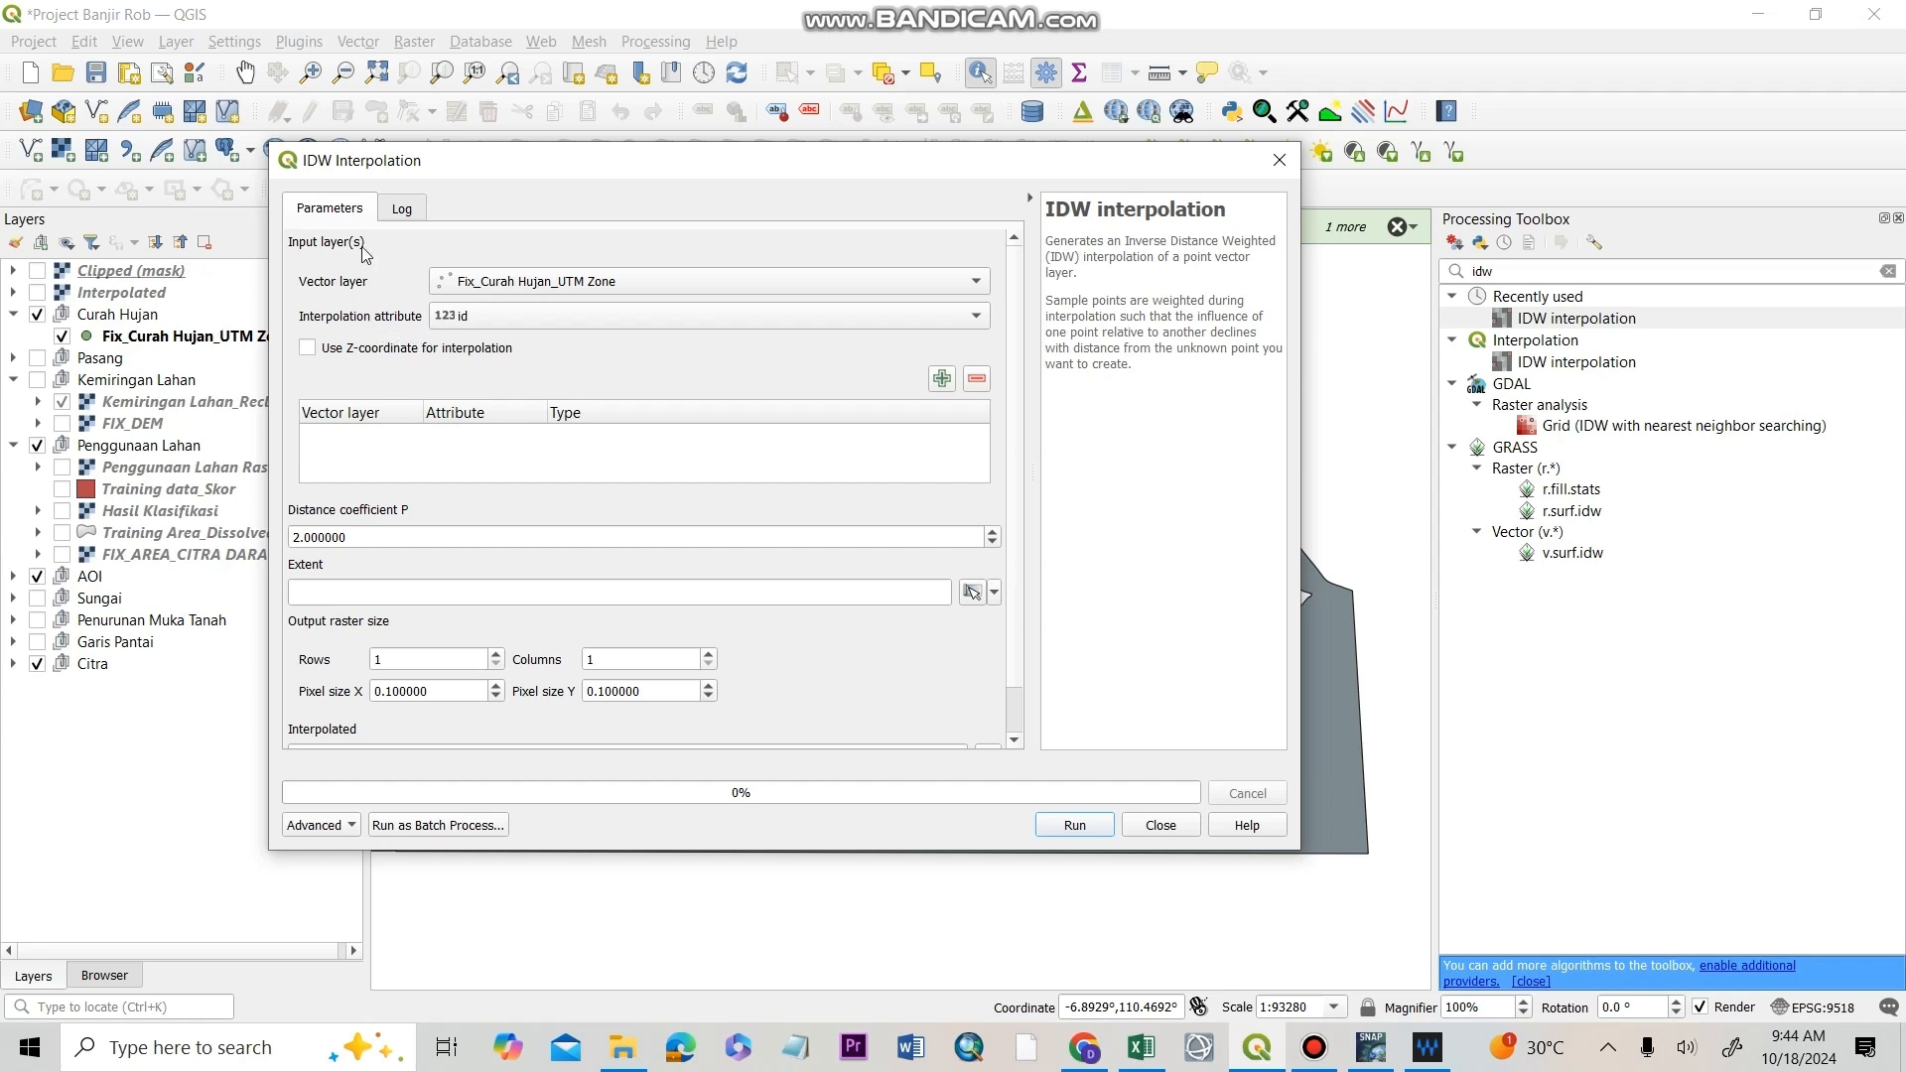
left_click(465, 324)
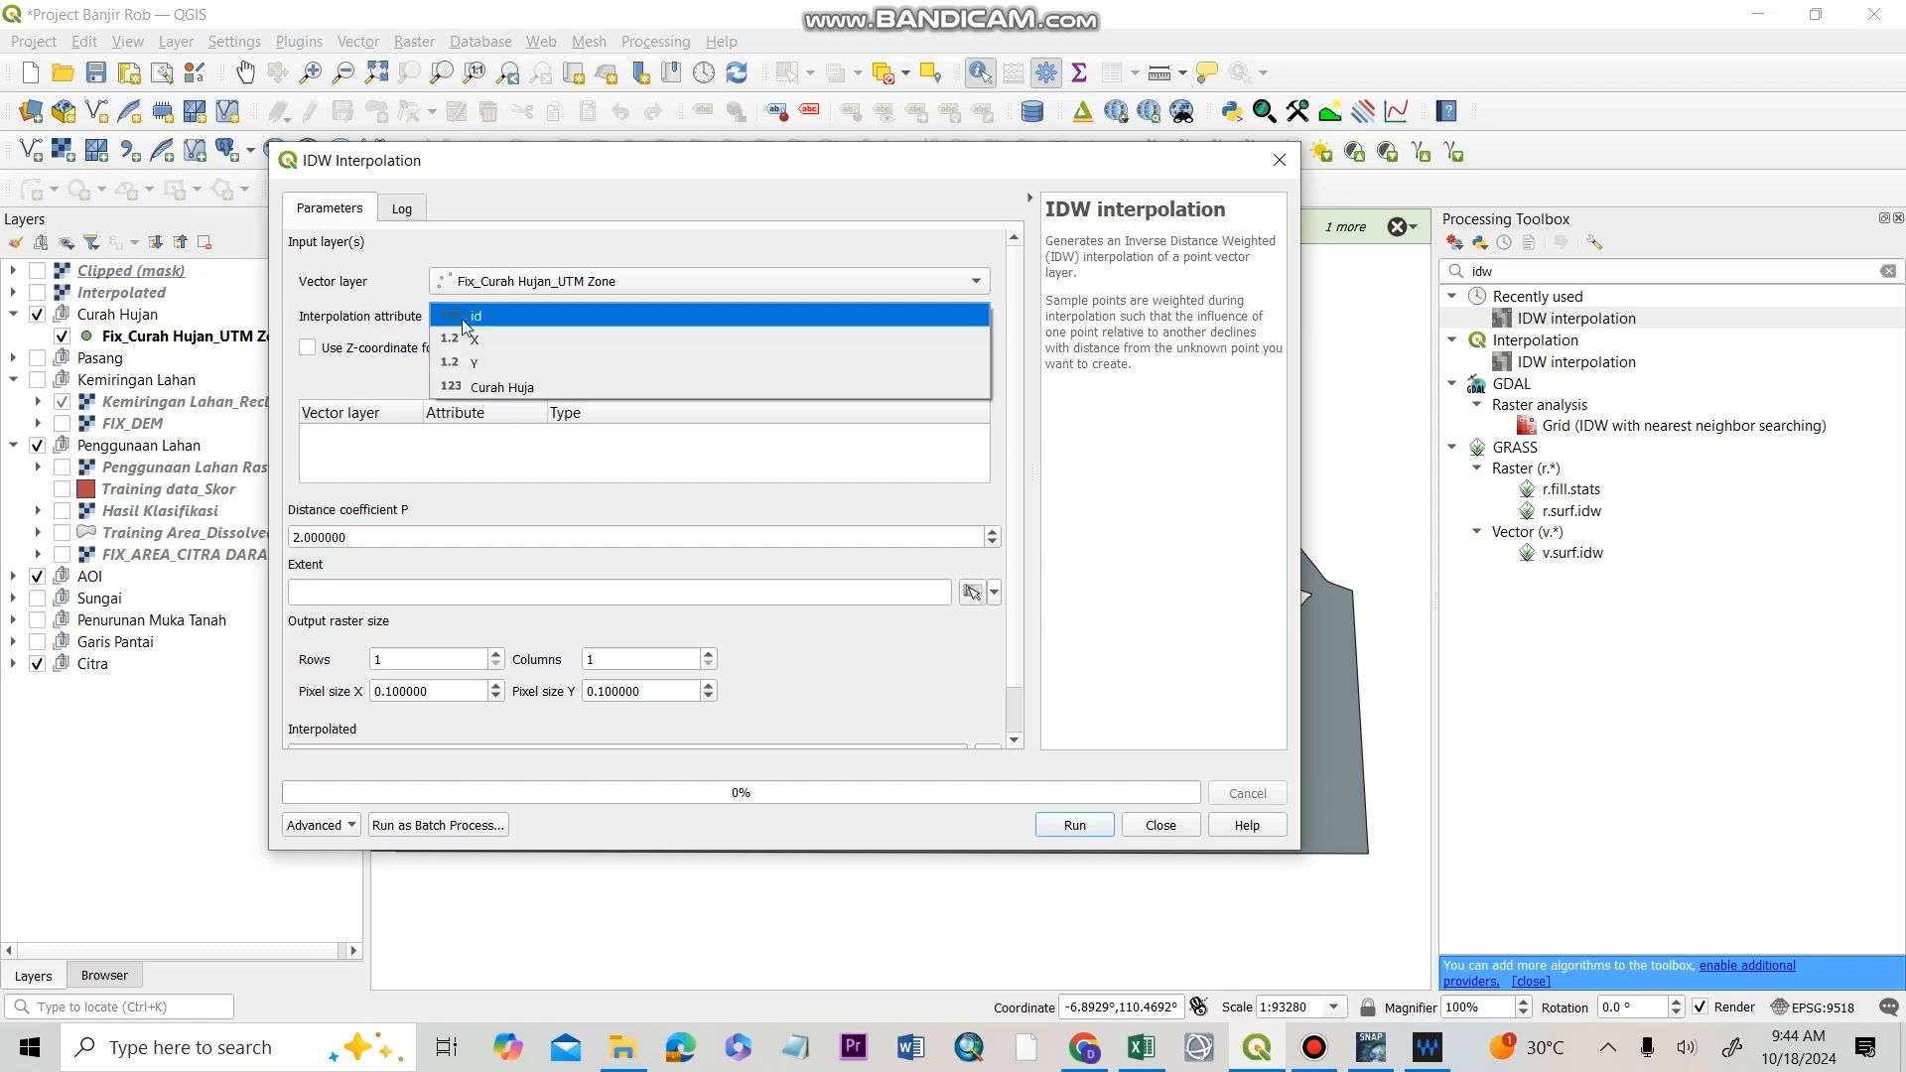
left_click(489, 387)
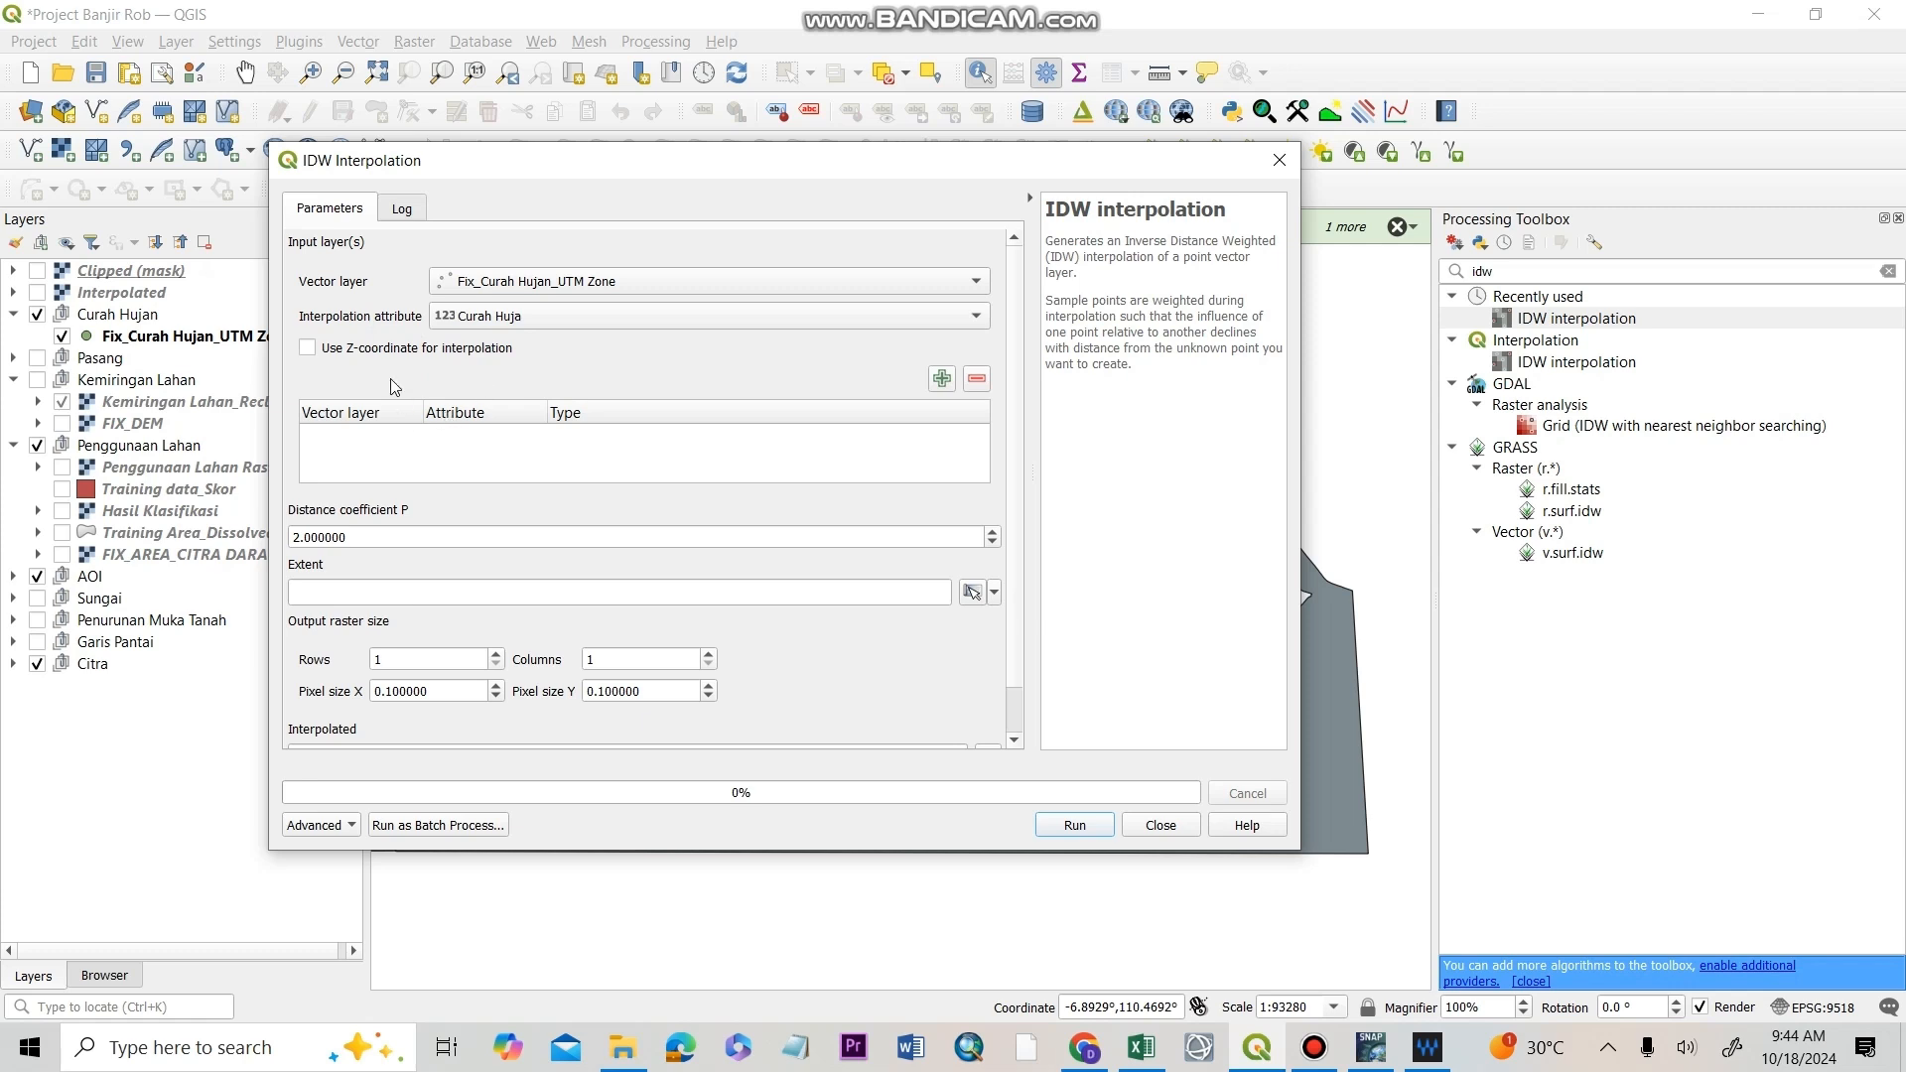
left_click(942, 379)
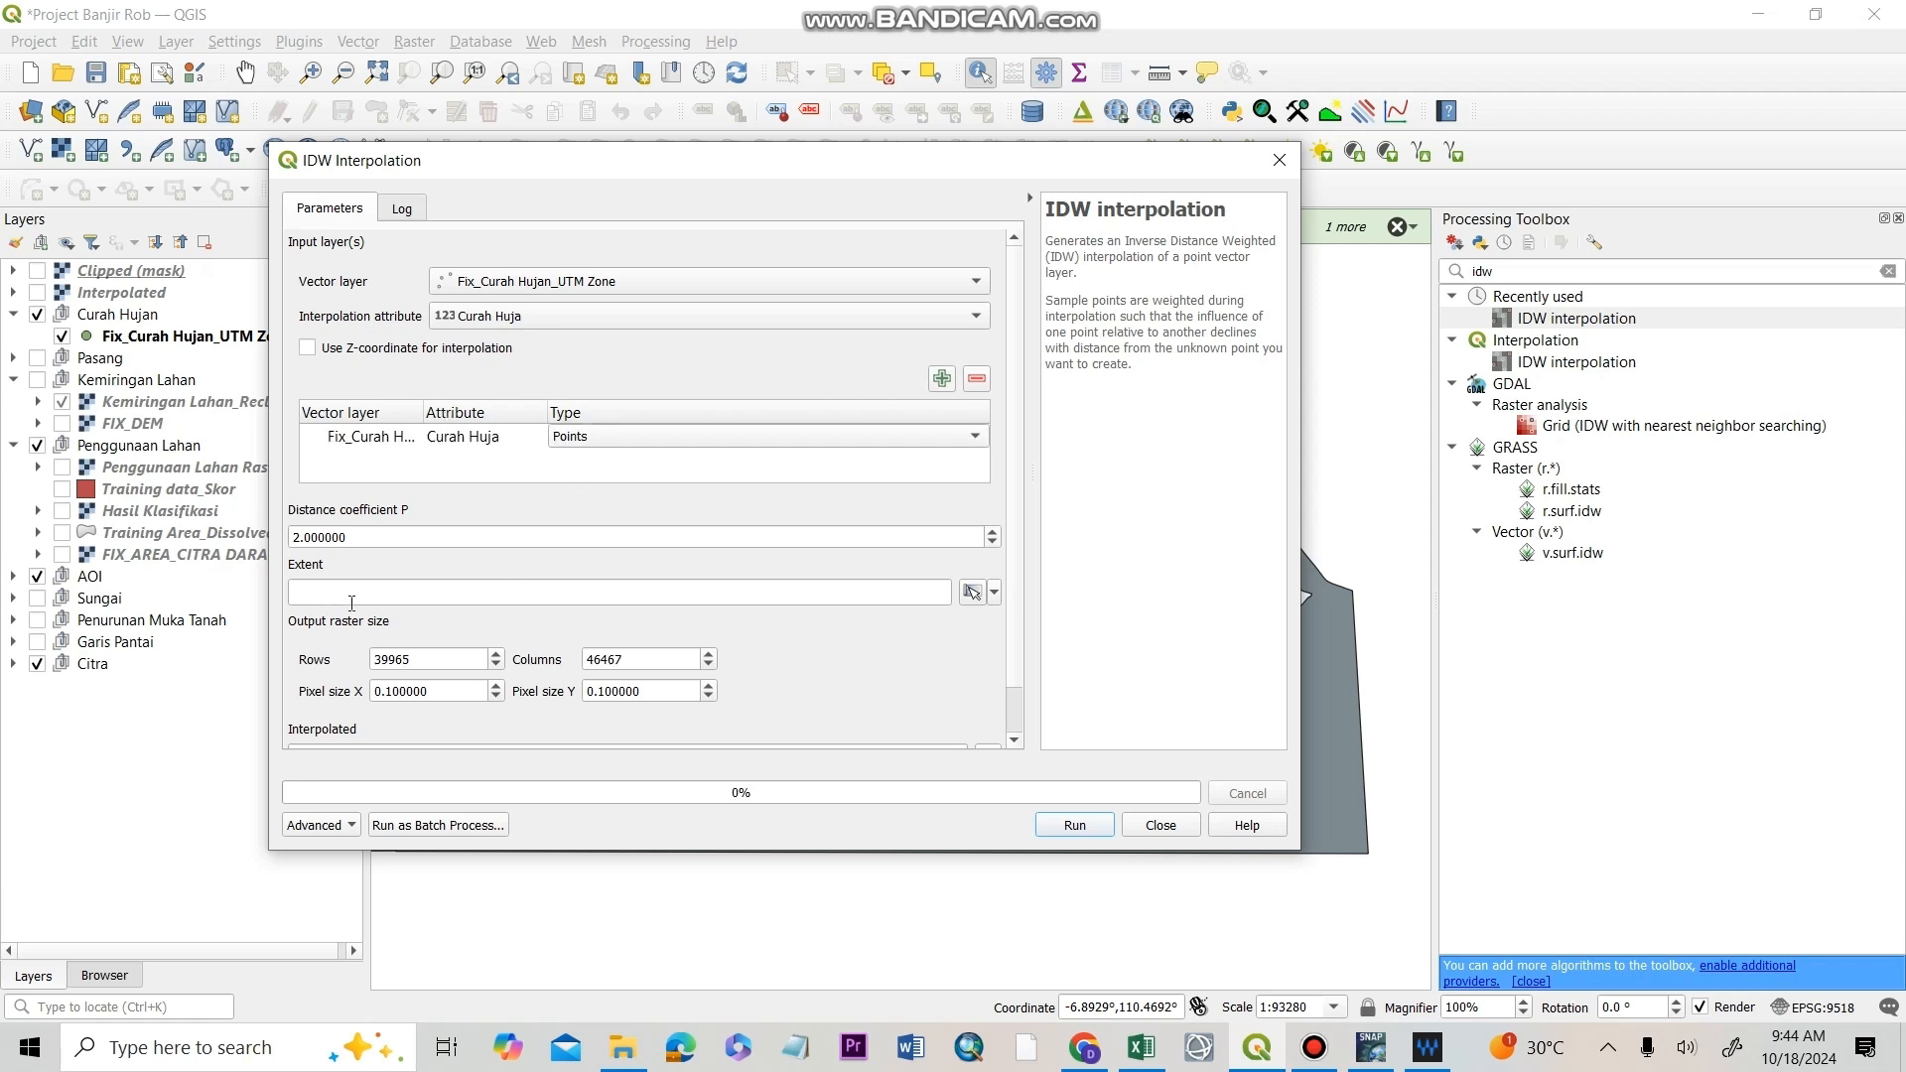
- Take the interpolation extent from FIX_AREA_CITRA DARAT, change the X and Y pixel sizes, and run the IDW interpolation
left_click_drag(523, 562, 634, 568)
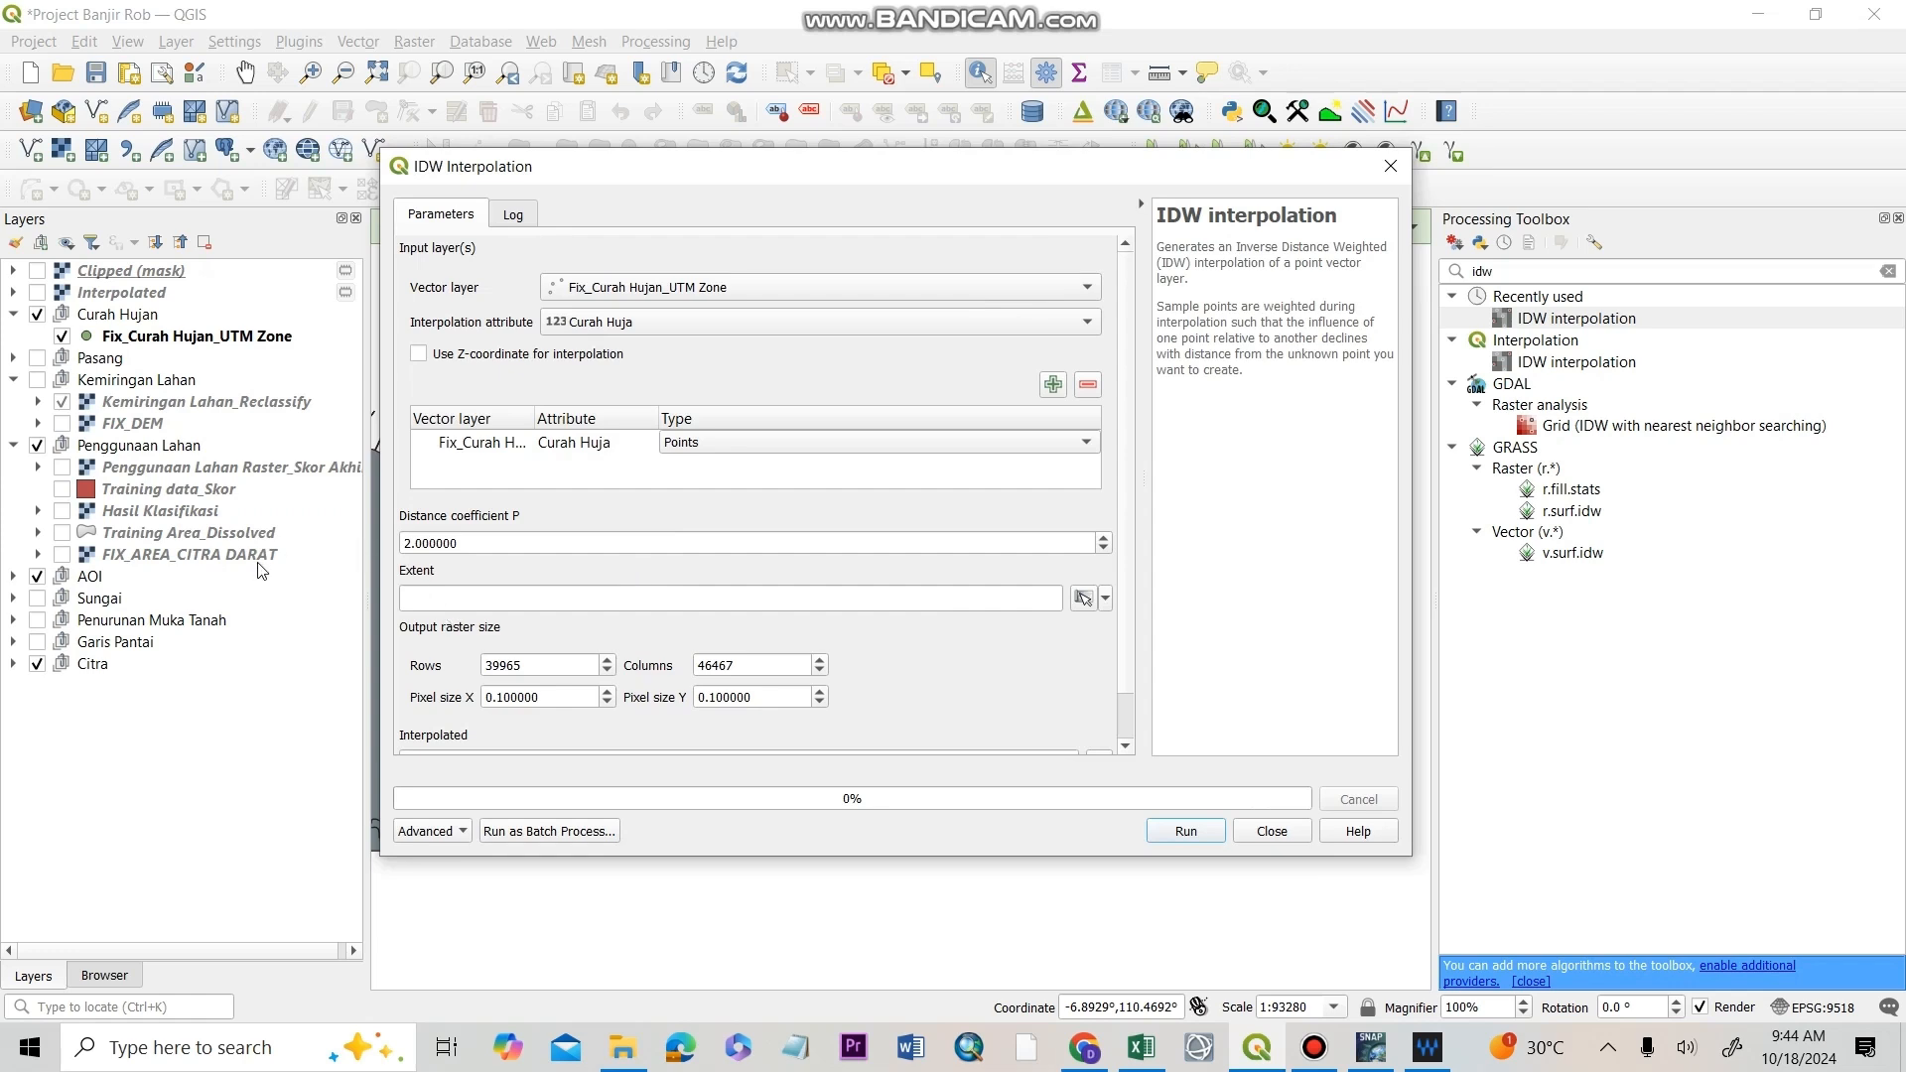
left_click(224, 558)
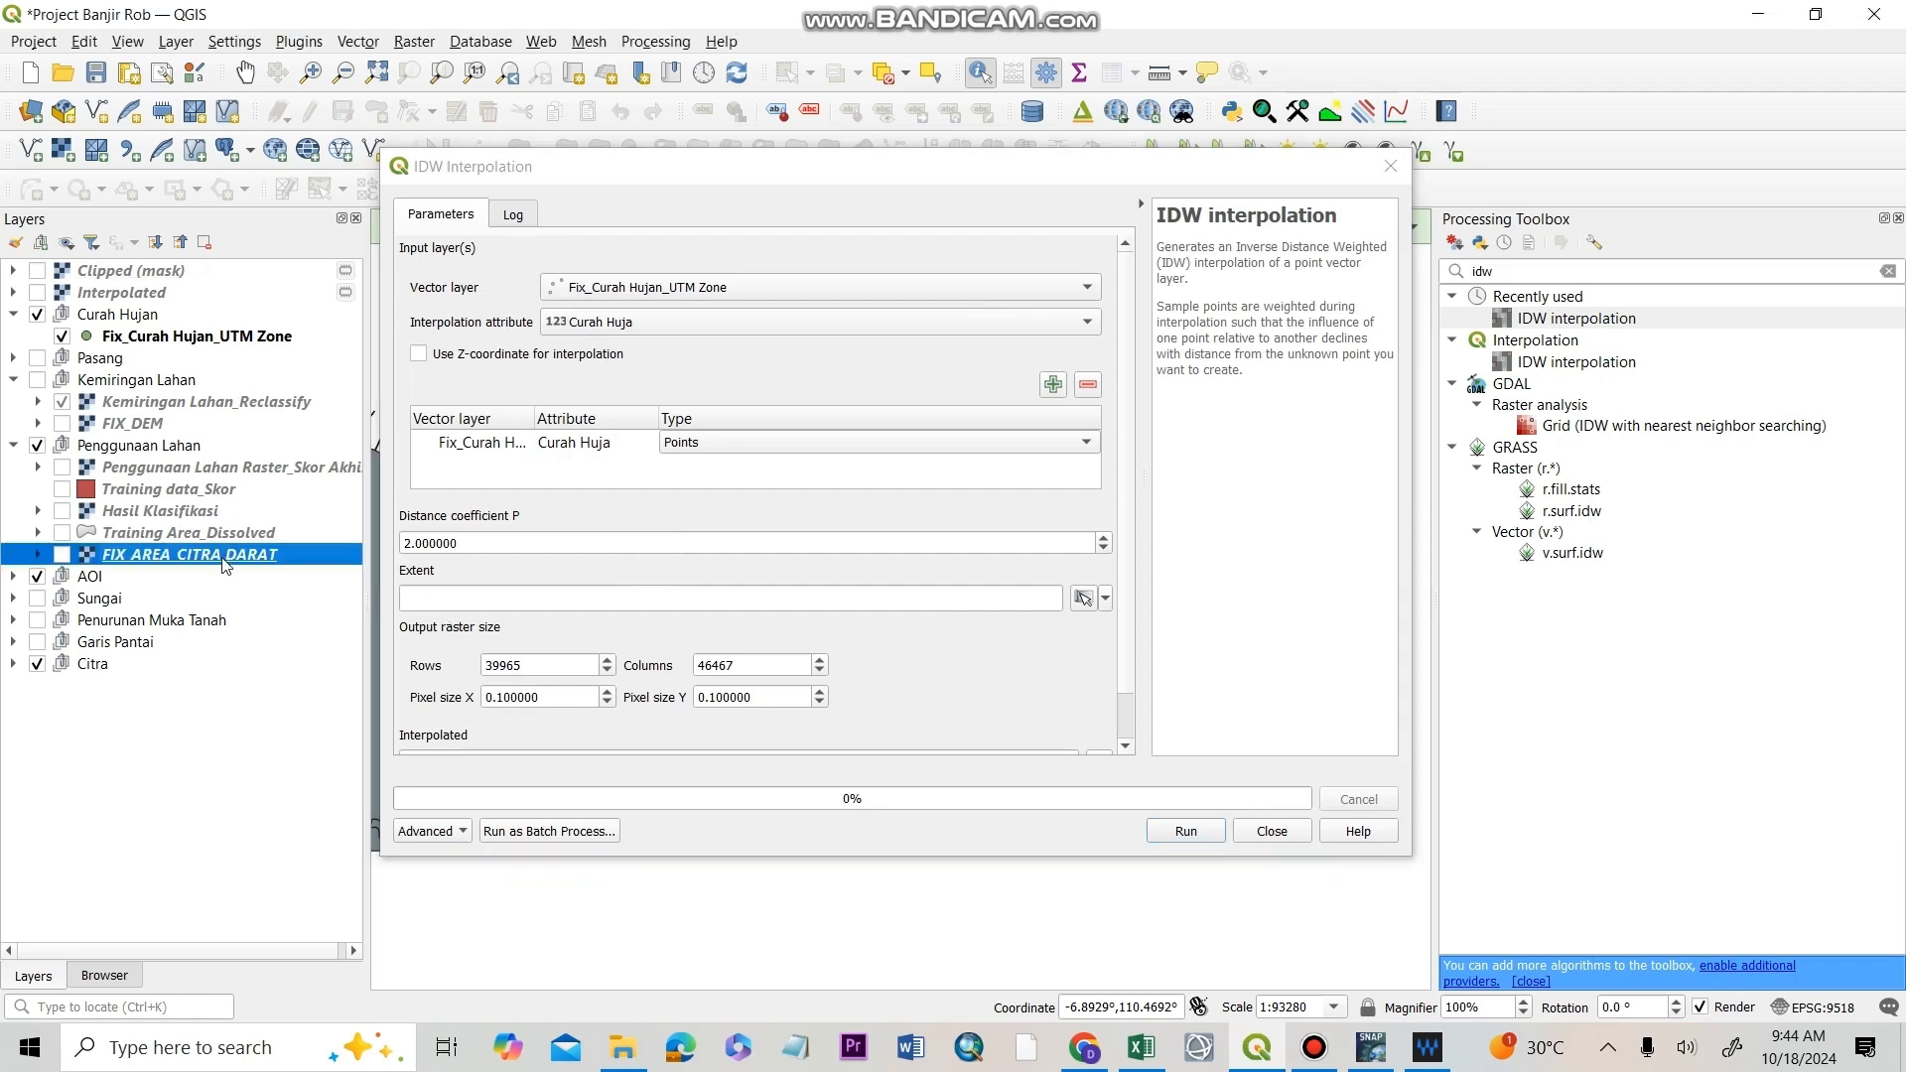
left_click_drag(224, 562, 590, 601)
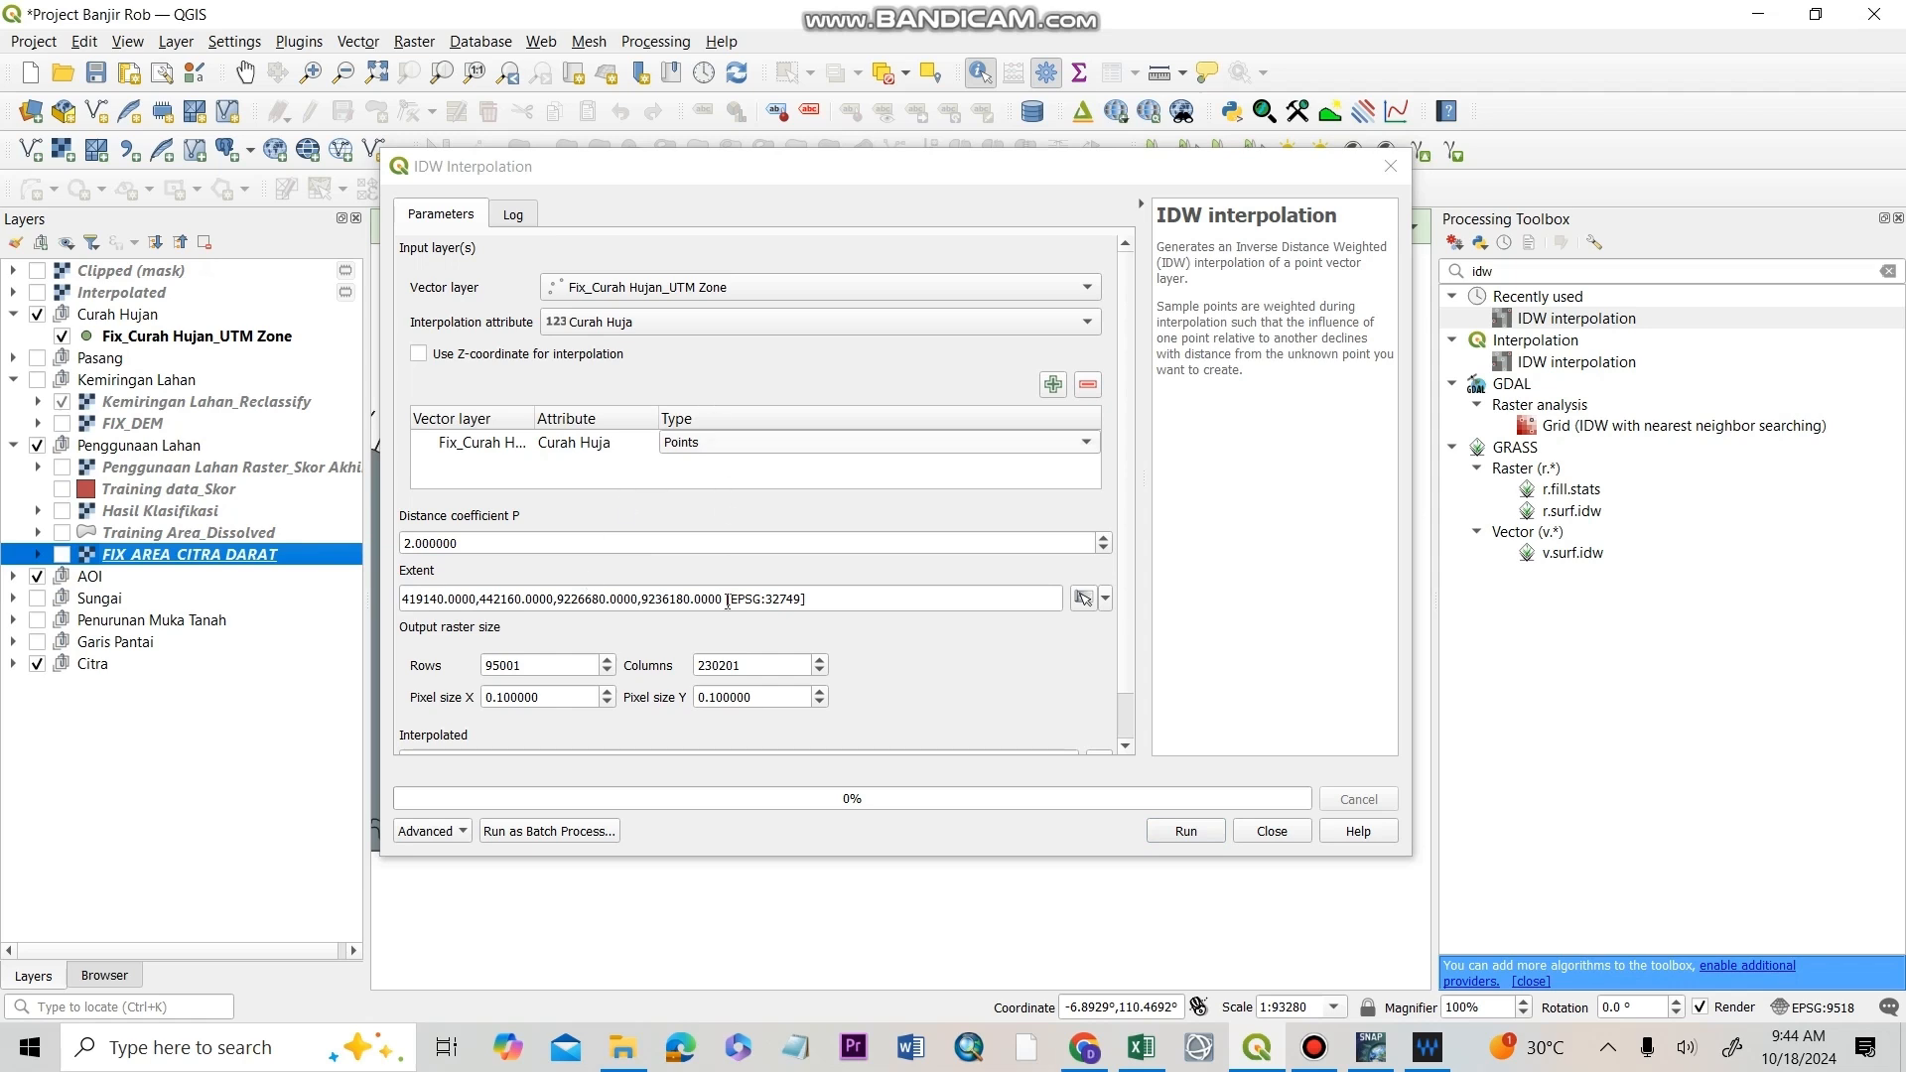
left_click(487, 697)
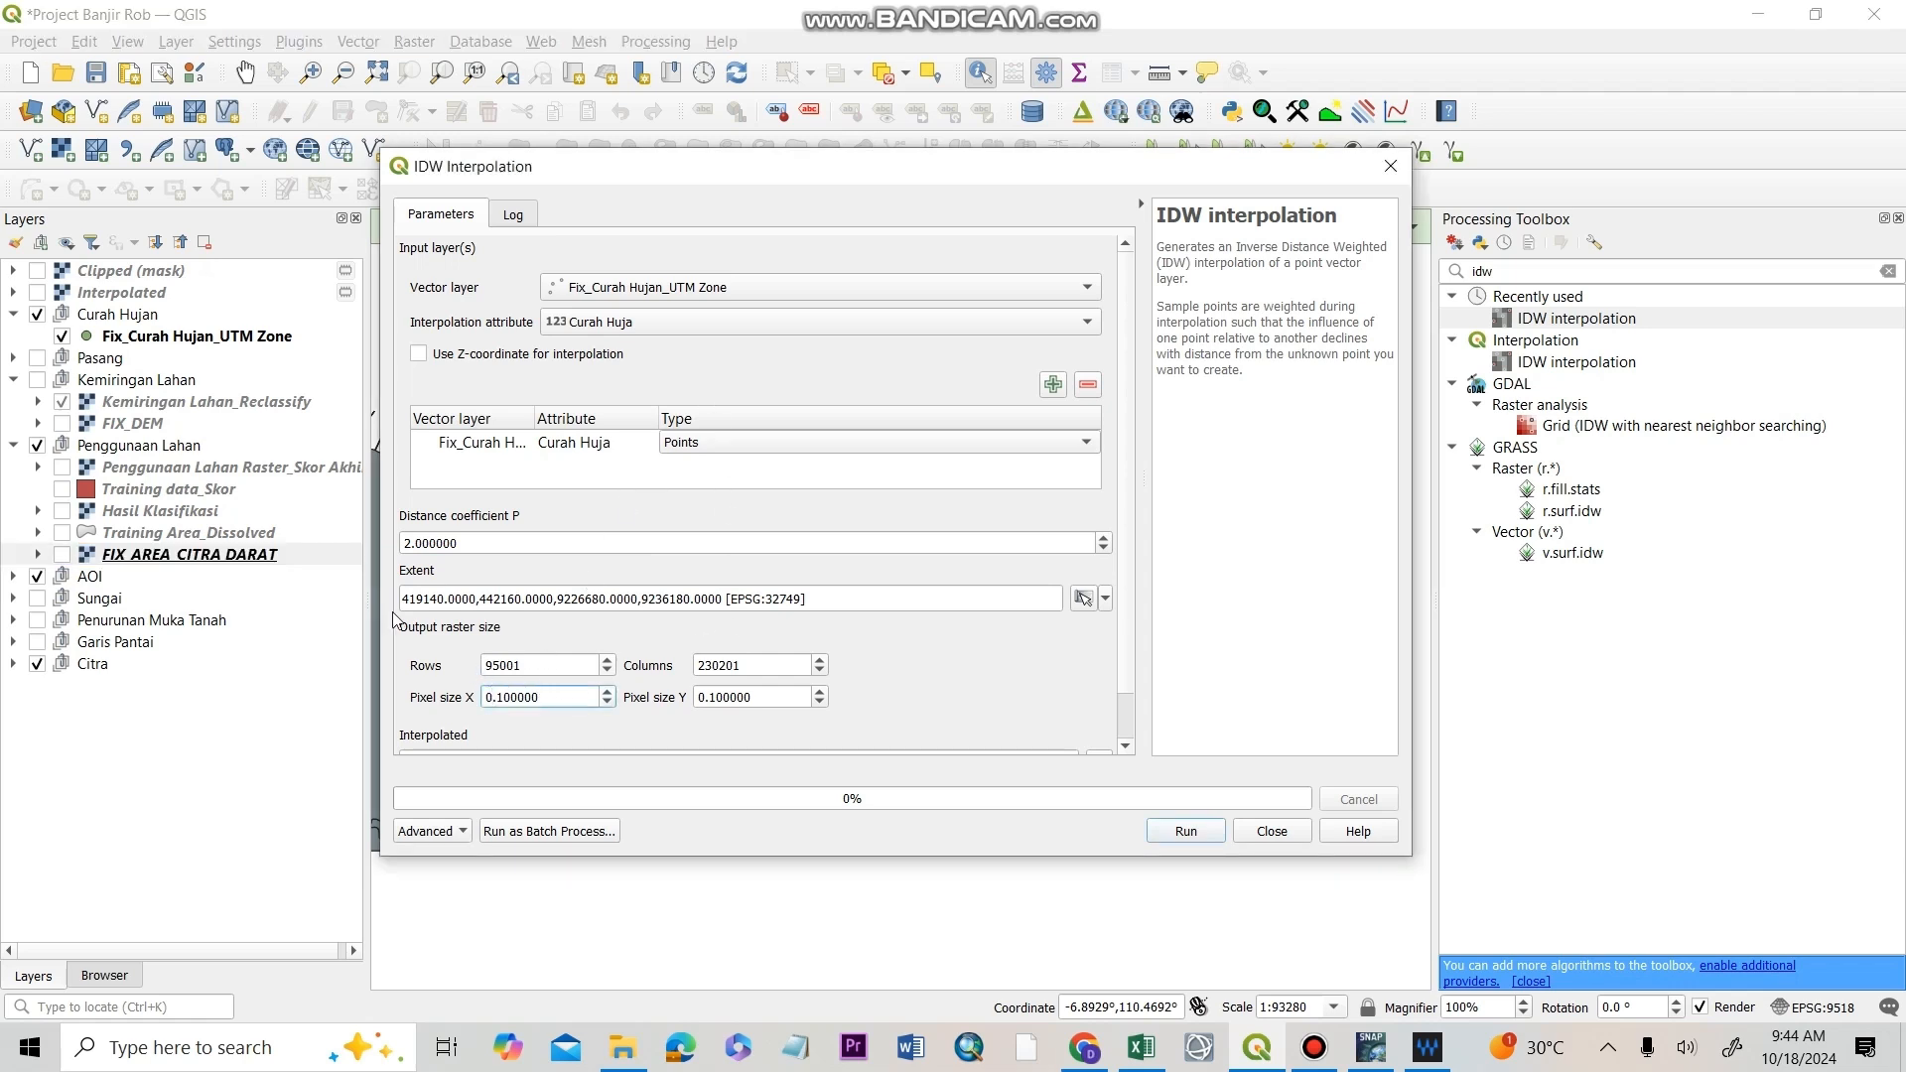
type("1")
left_click(725, 697)
key("BackSpace")
type("0")
left_click(1187, 831)
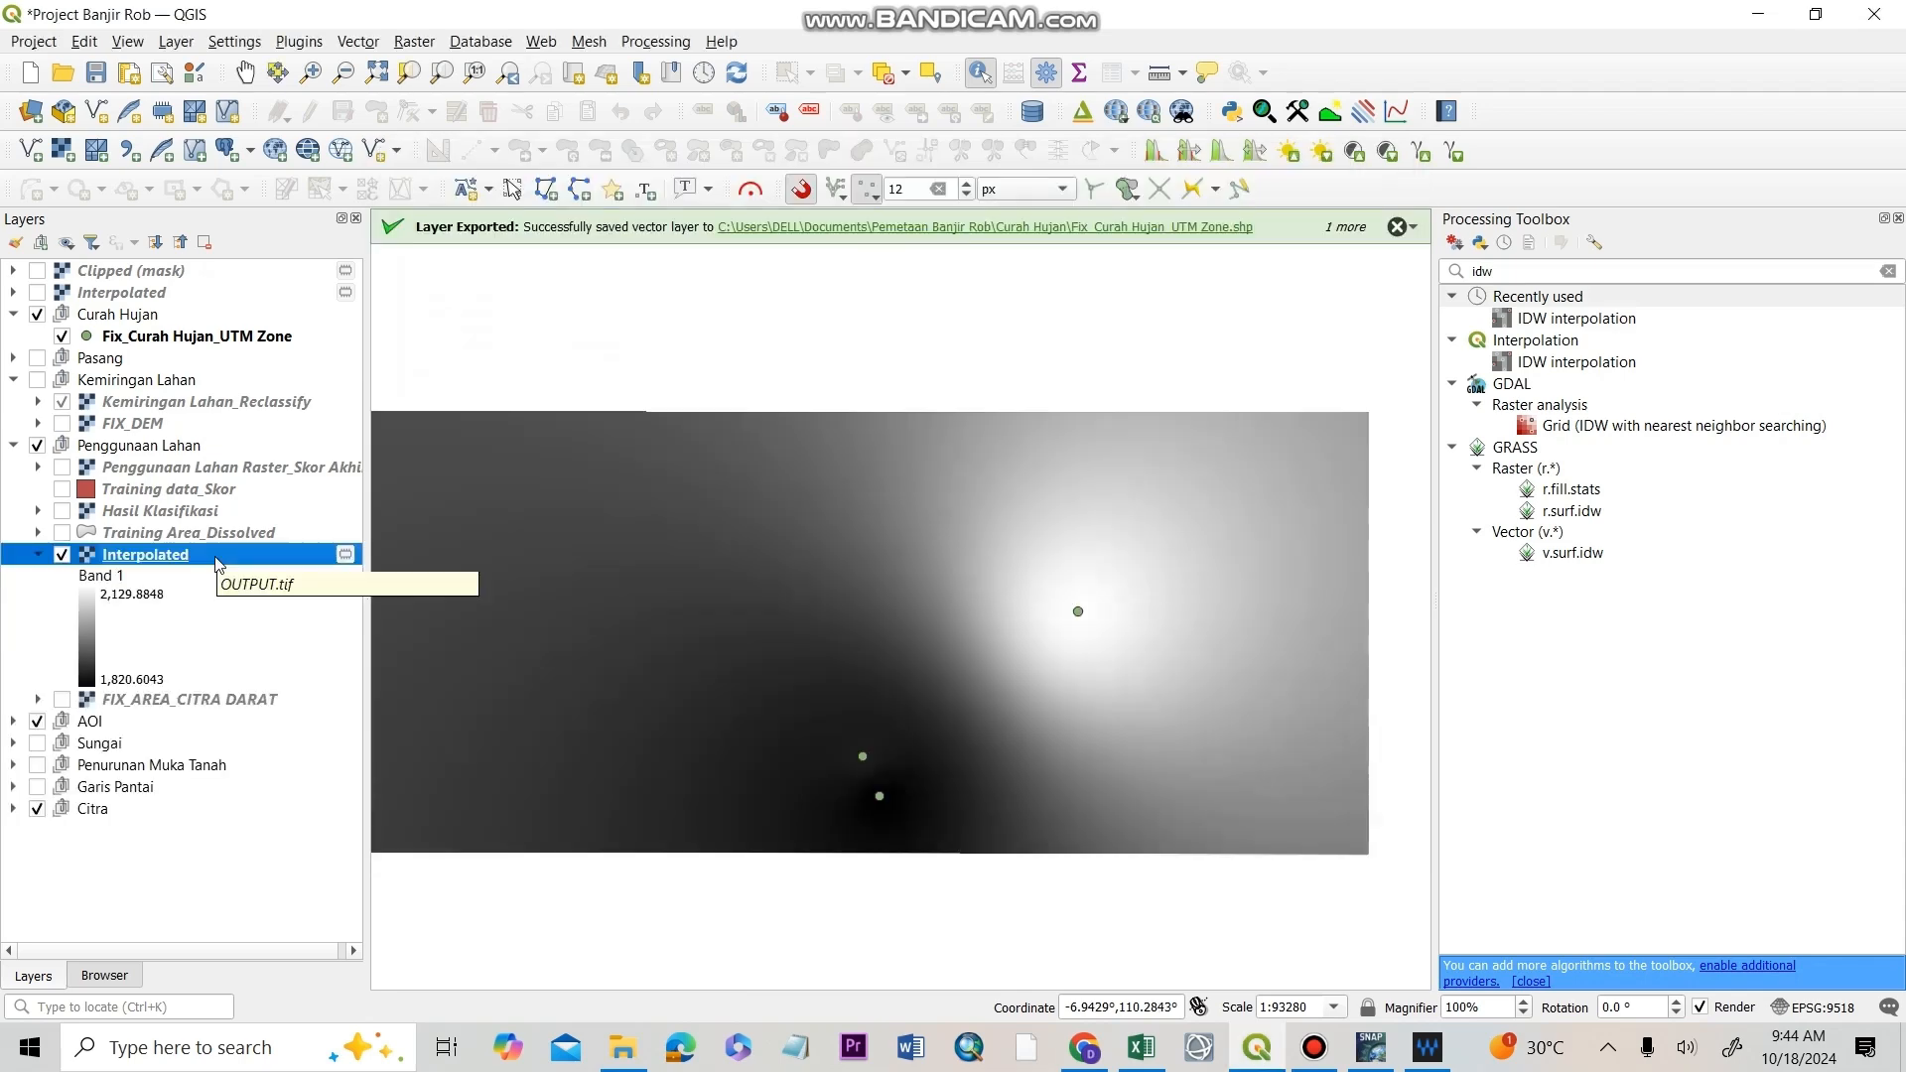
- Move the Interpolated raster into the Curah Hujan group and symbolize it as Singleband pseudocolor
left_click_drag(215, 538, 189, 337)
double_click(189, 338)
left_click(497, 243)
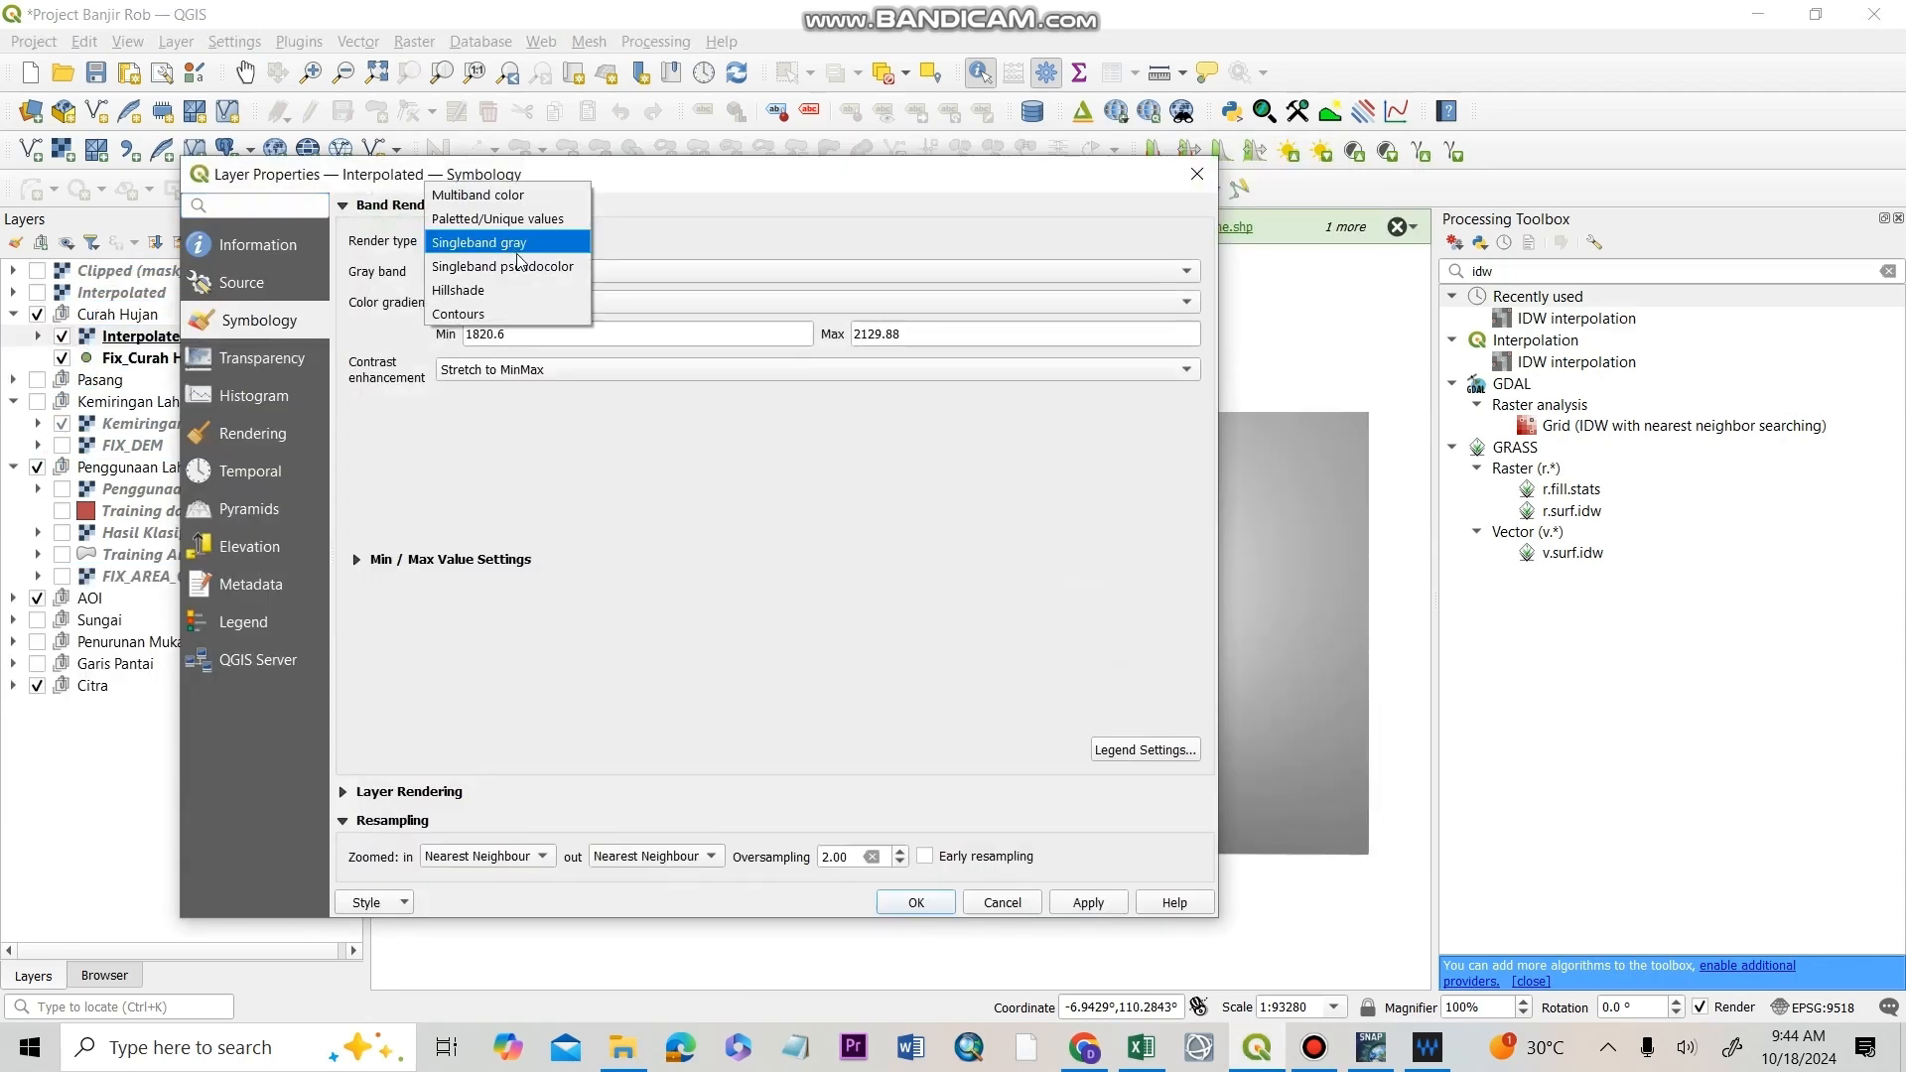
left_click(497, 268)
left_click(915, 901)
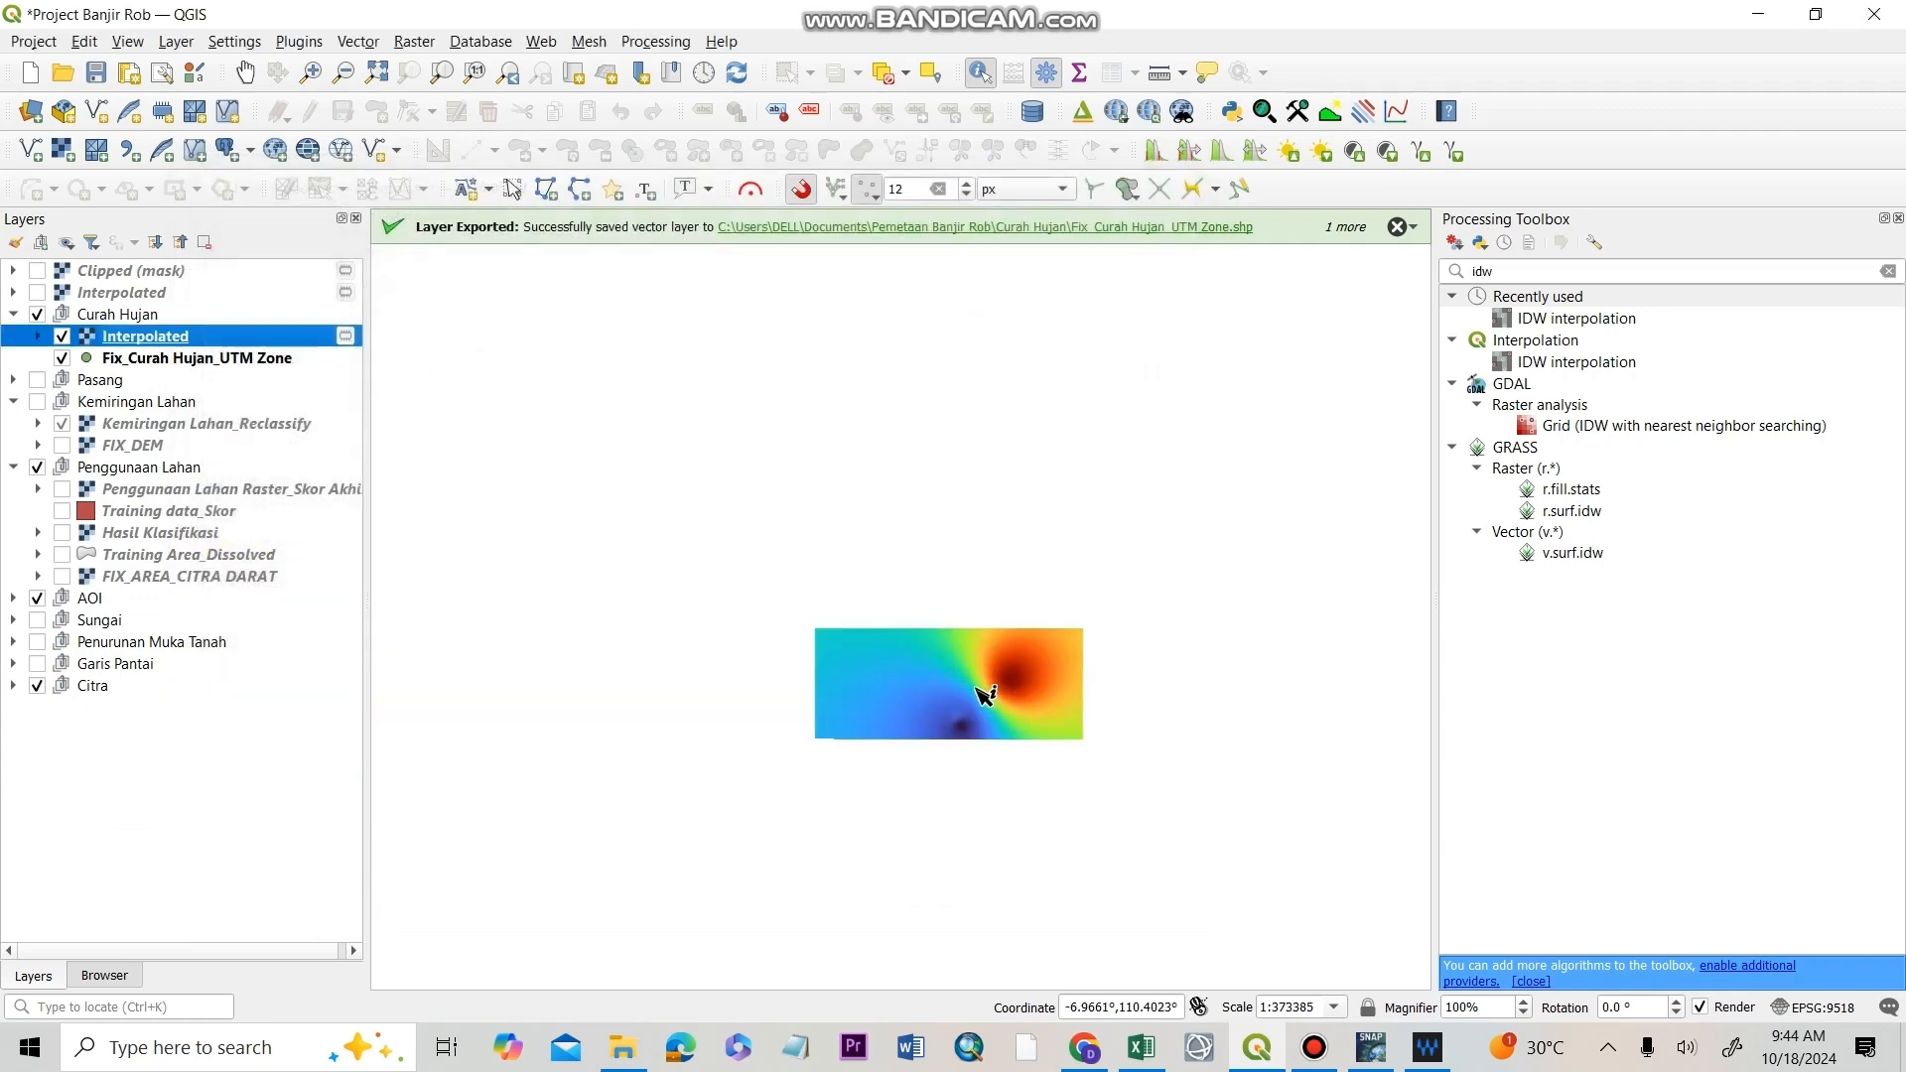
- Examine the color distribution of the interpolated rainfall raster across the study area
scroll(457, 439, "down", 1)
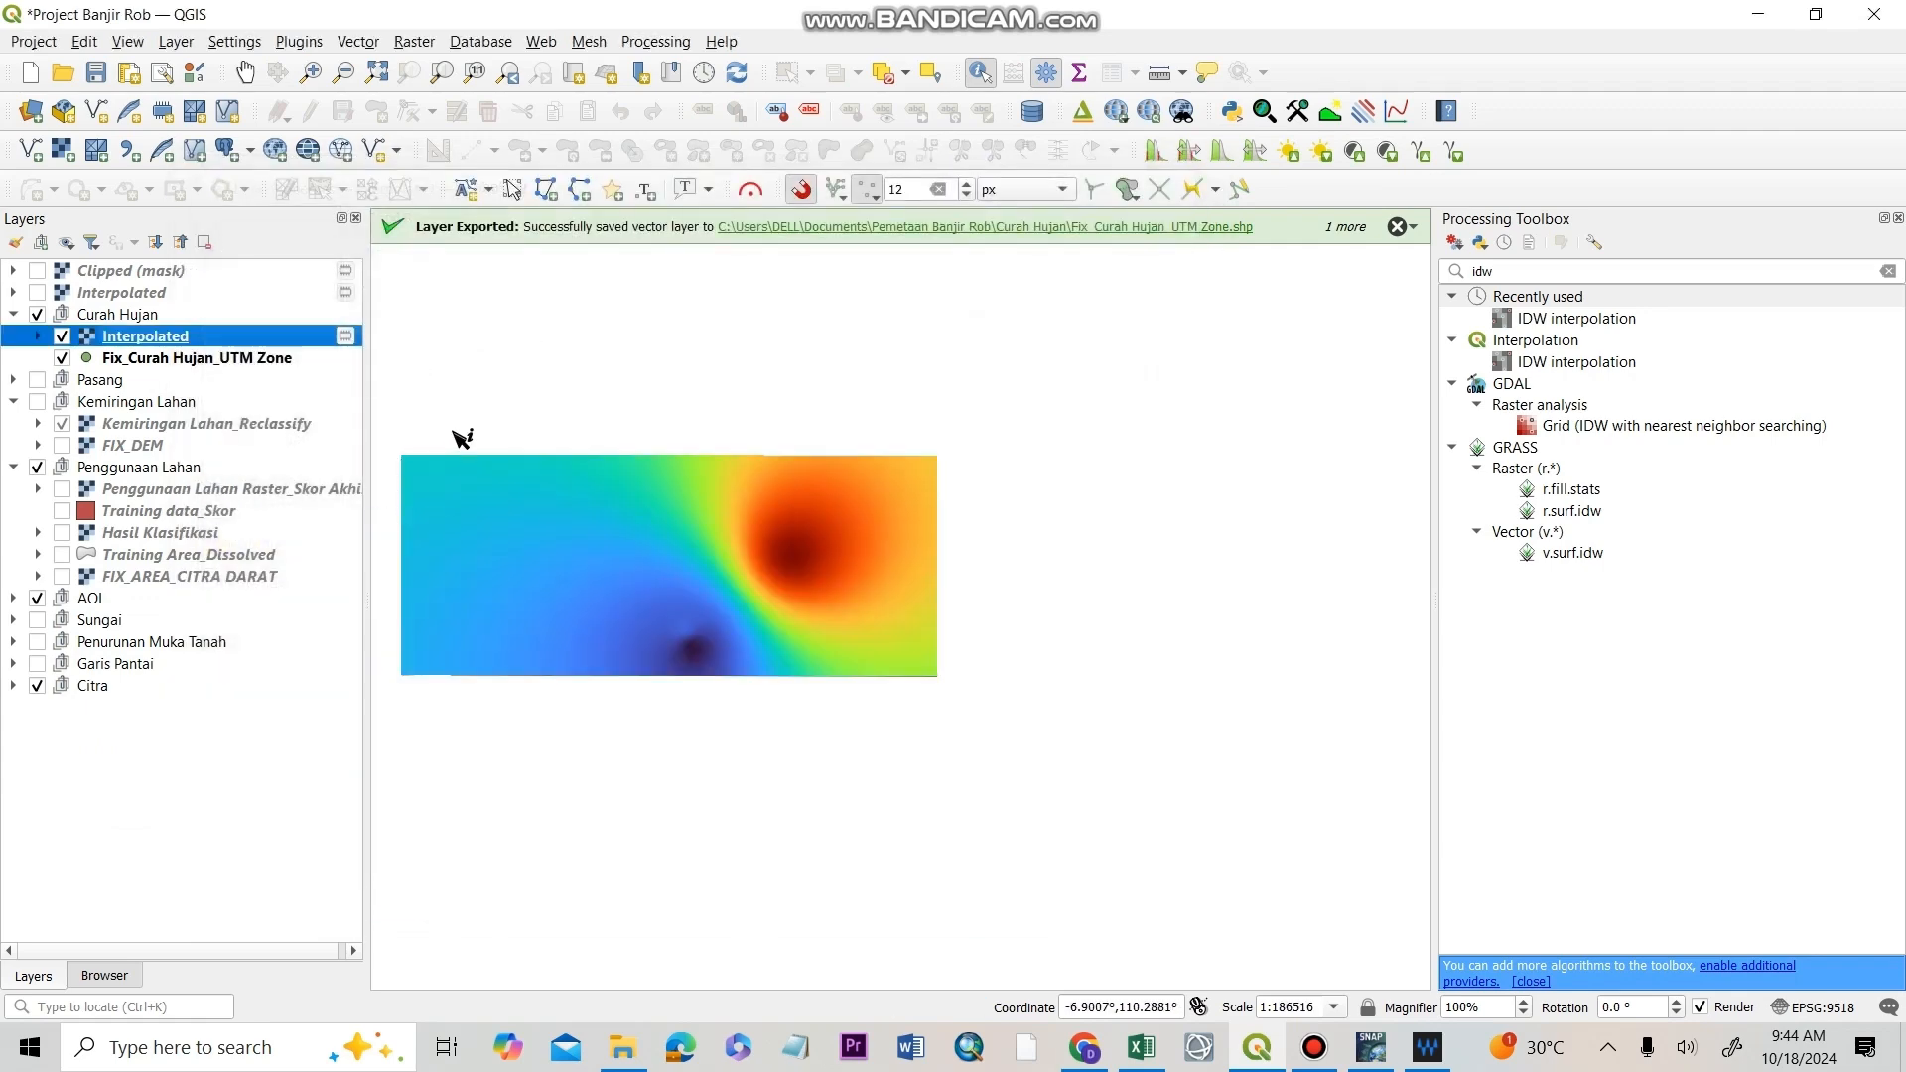
scroll(546, 528, "up", 1)
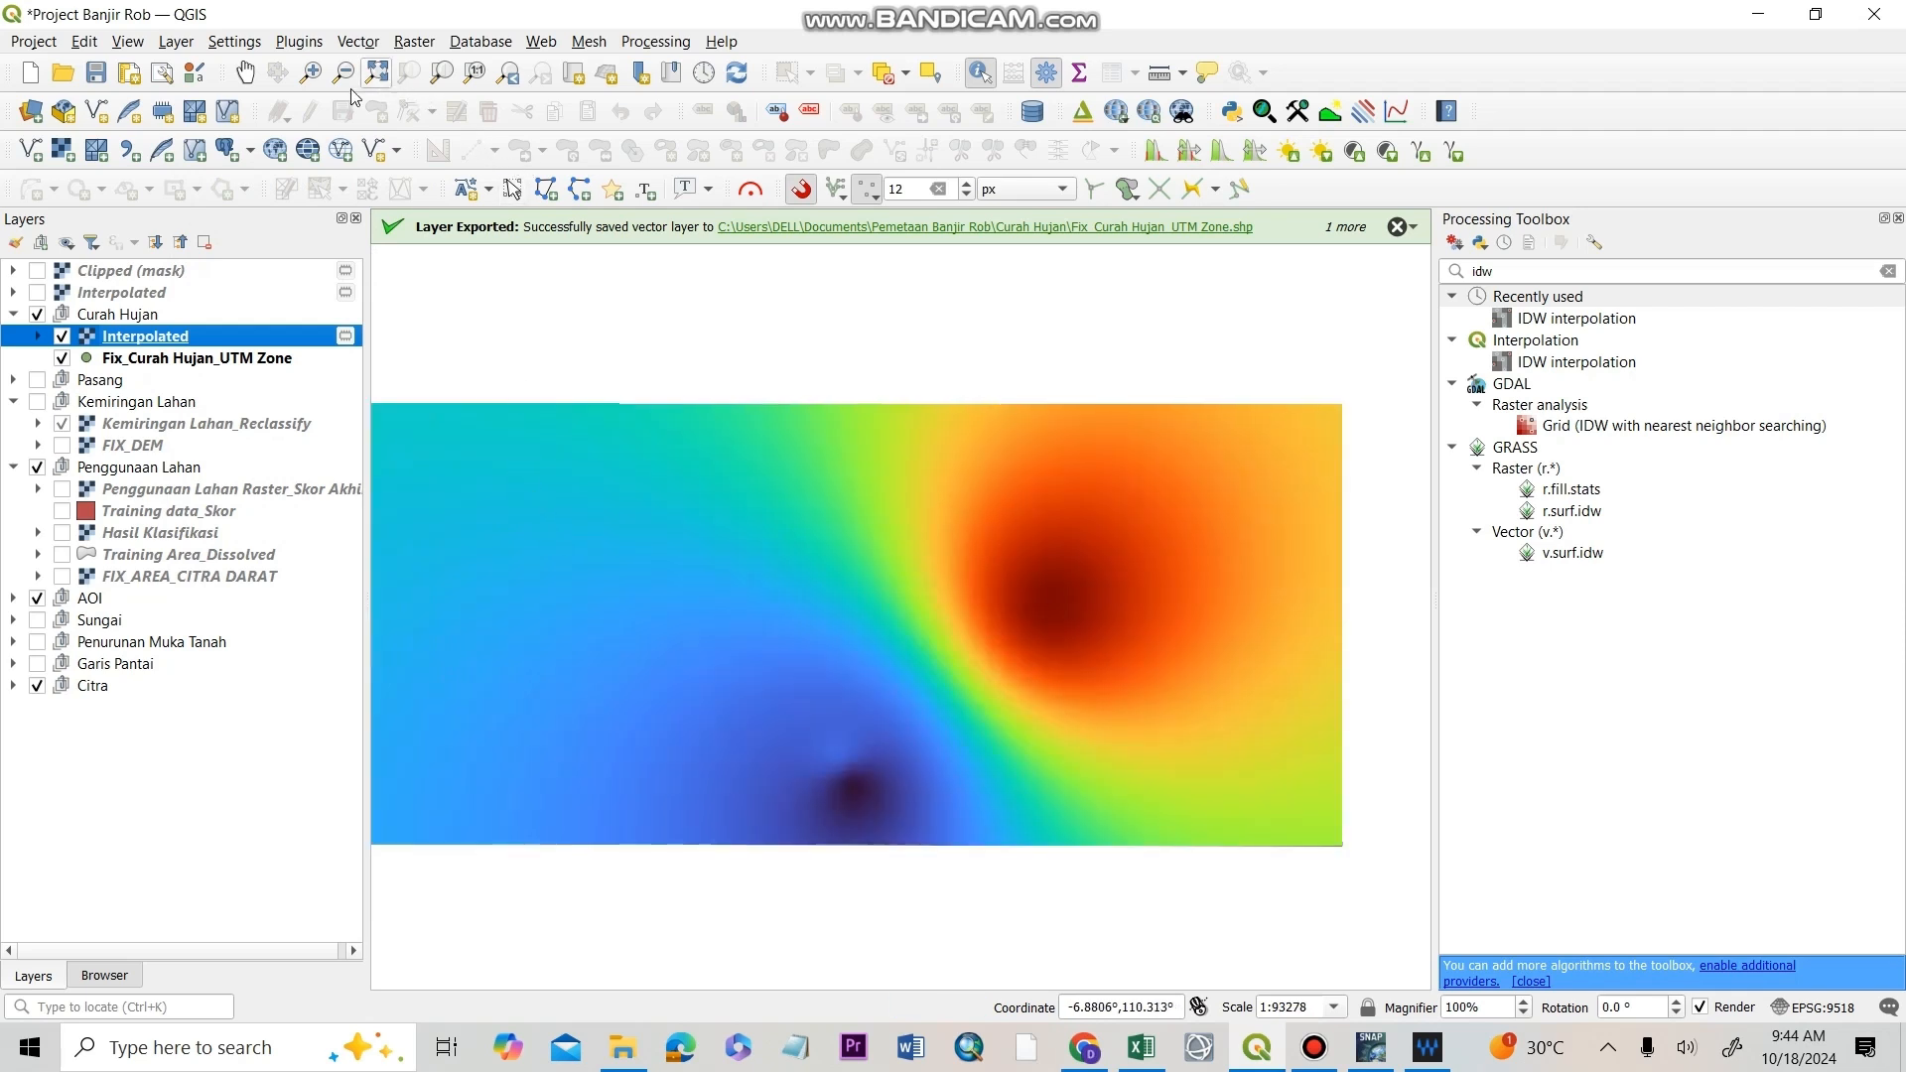
left_click(245, 72)
left_click_drag(822, 518, 914, 557)
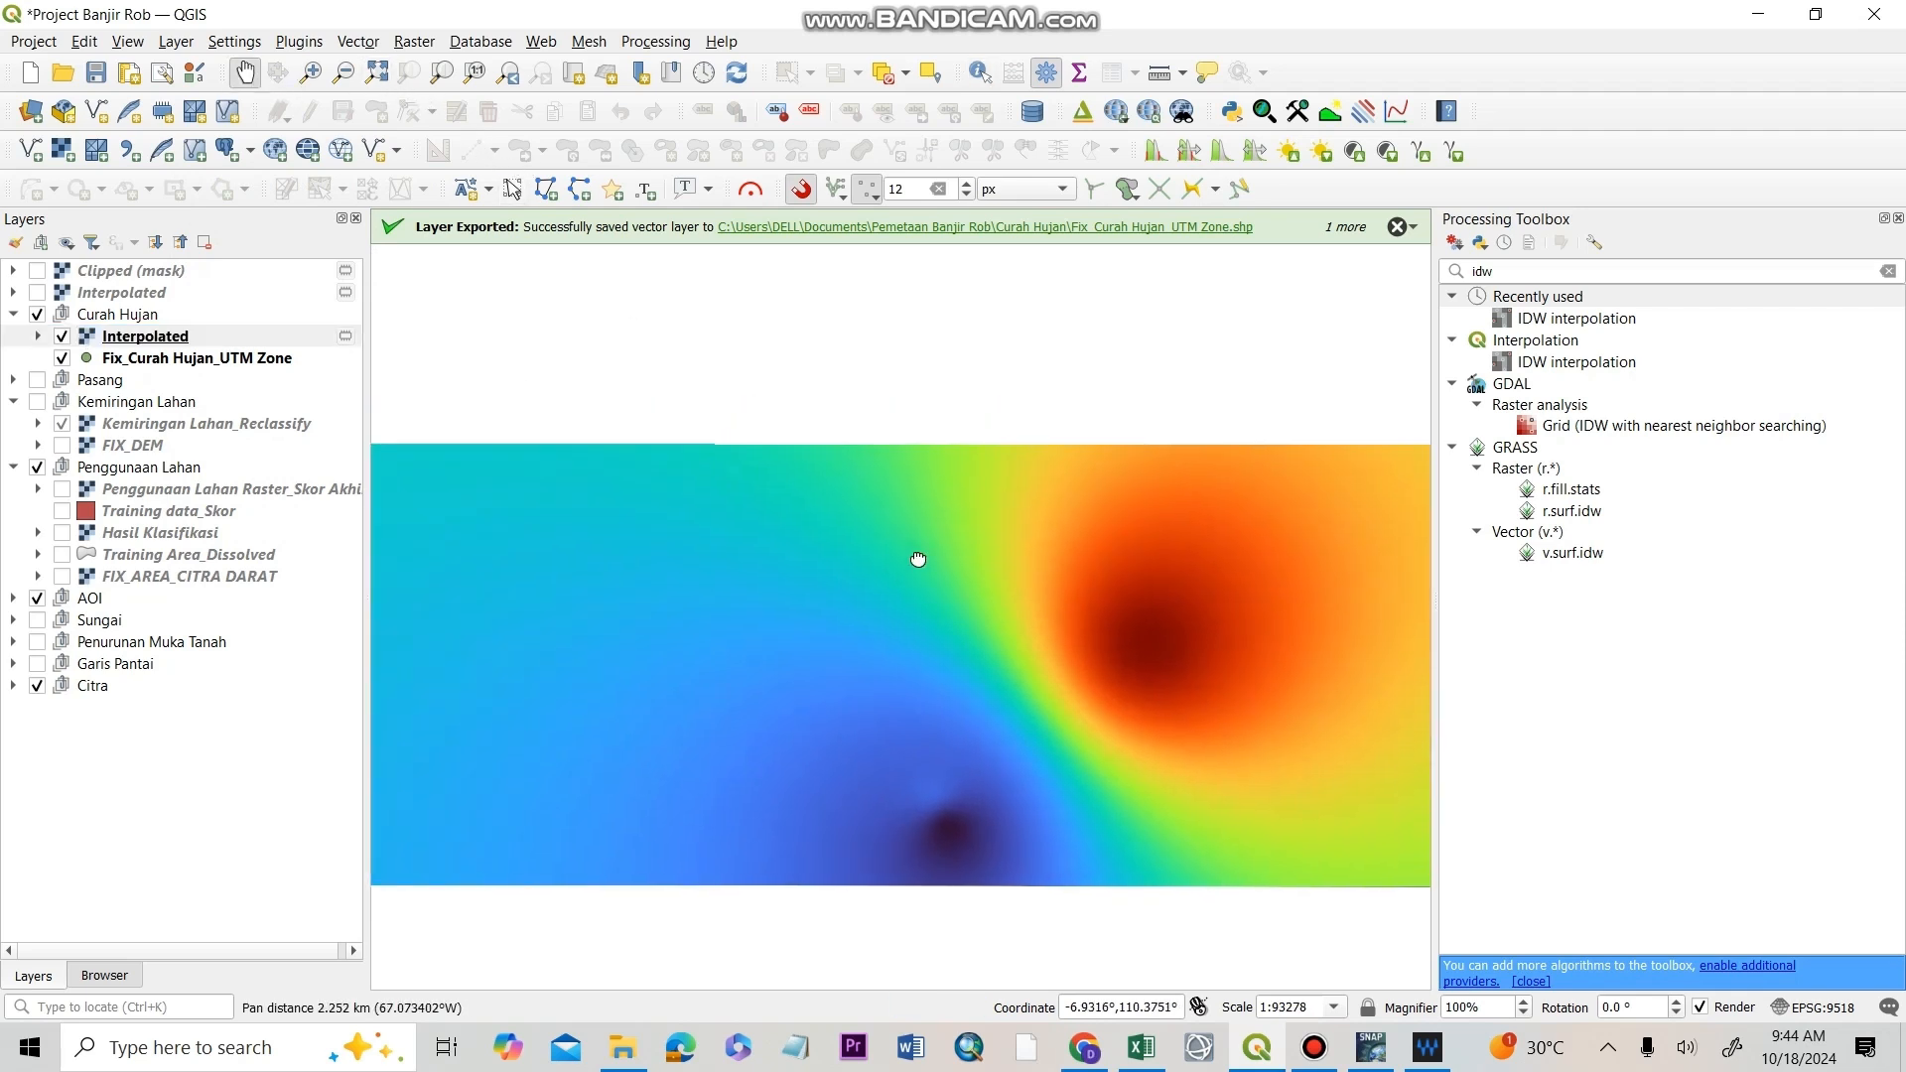
left_click(353, 42)
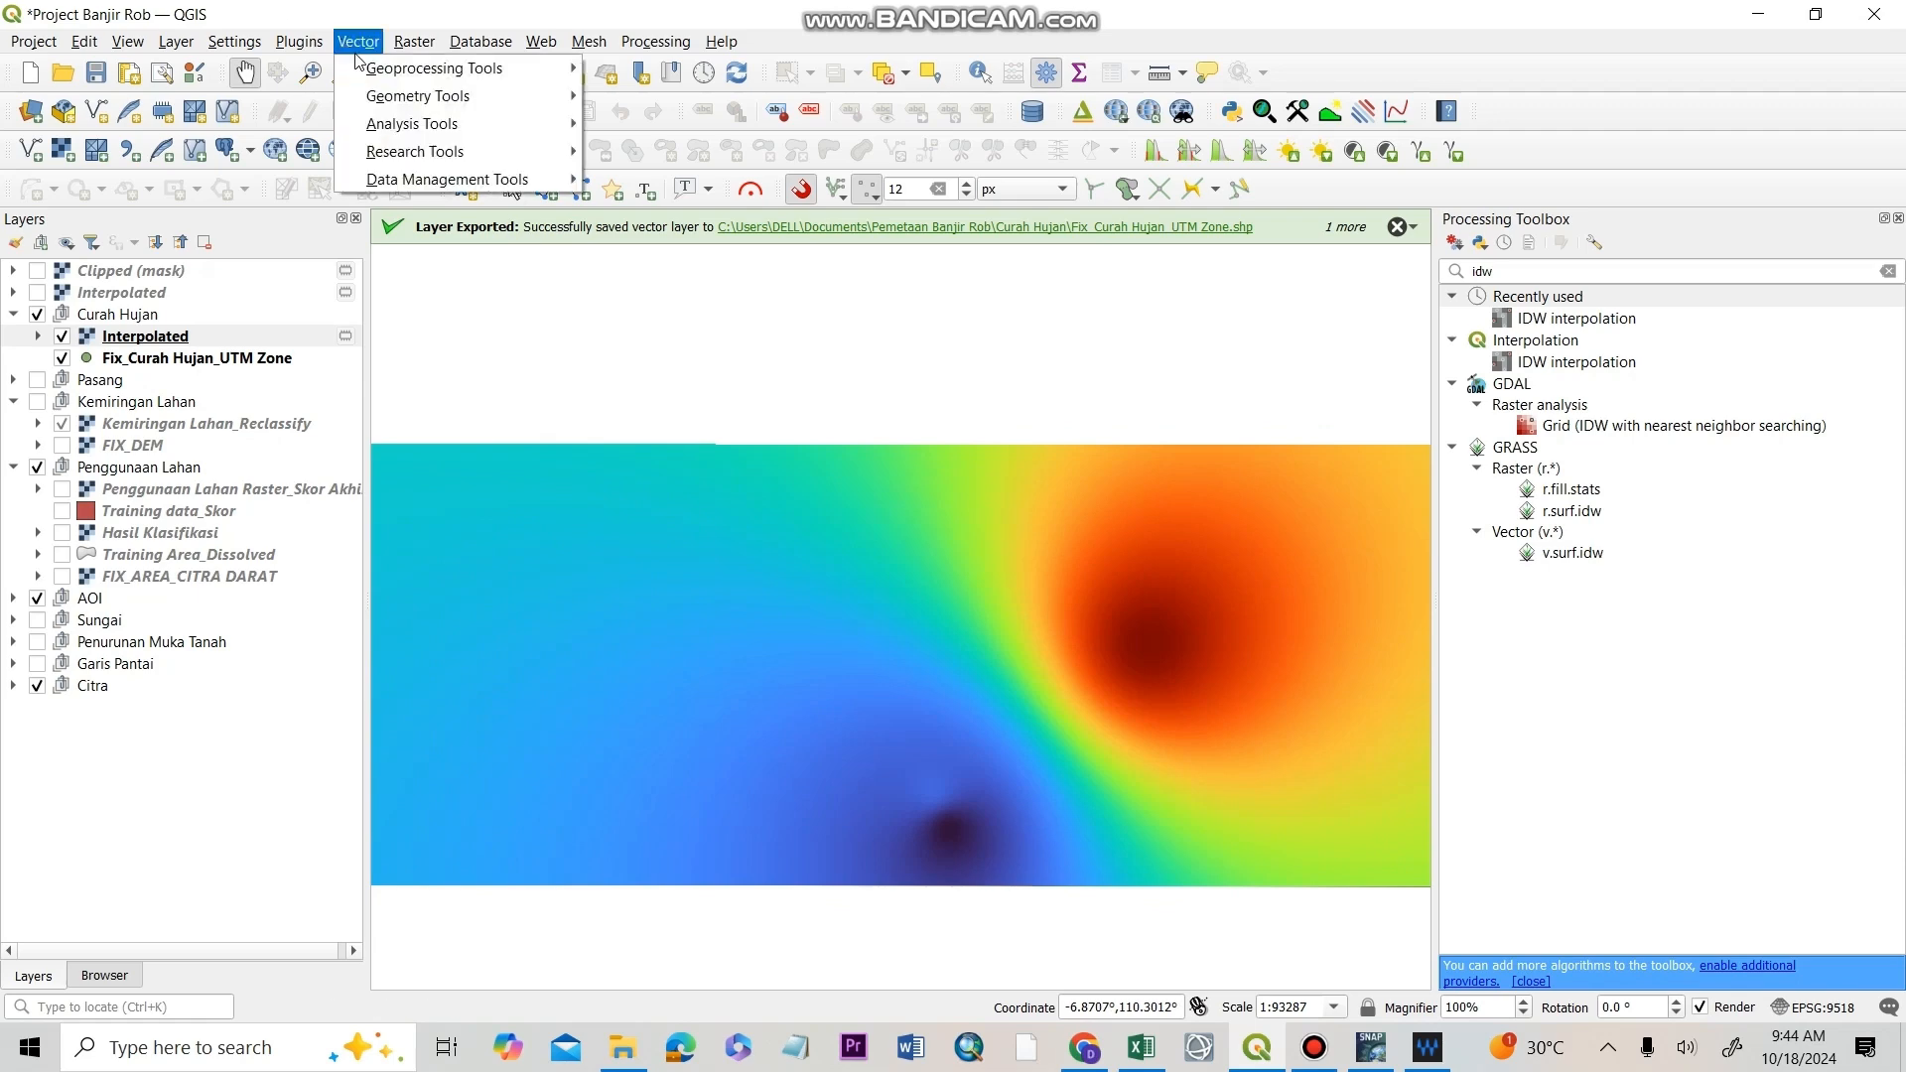
- Clip the Interpolated rainfall raster with the AOI-DARAT-UTM ZONE mask layer and hide the unclipped Interpolated layer
mouse_move(411, 46)
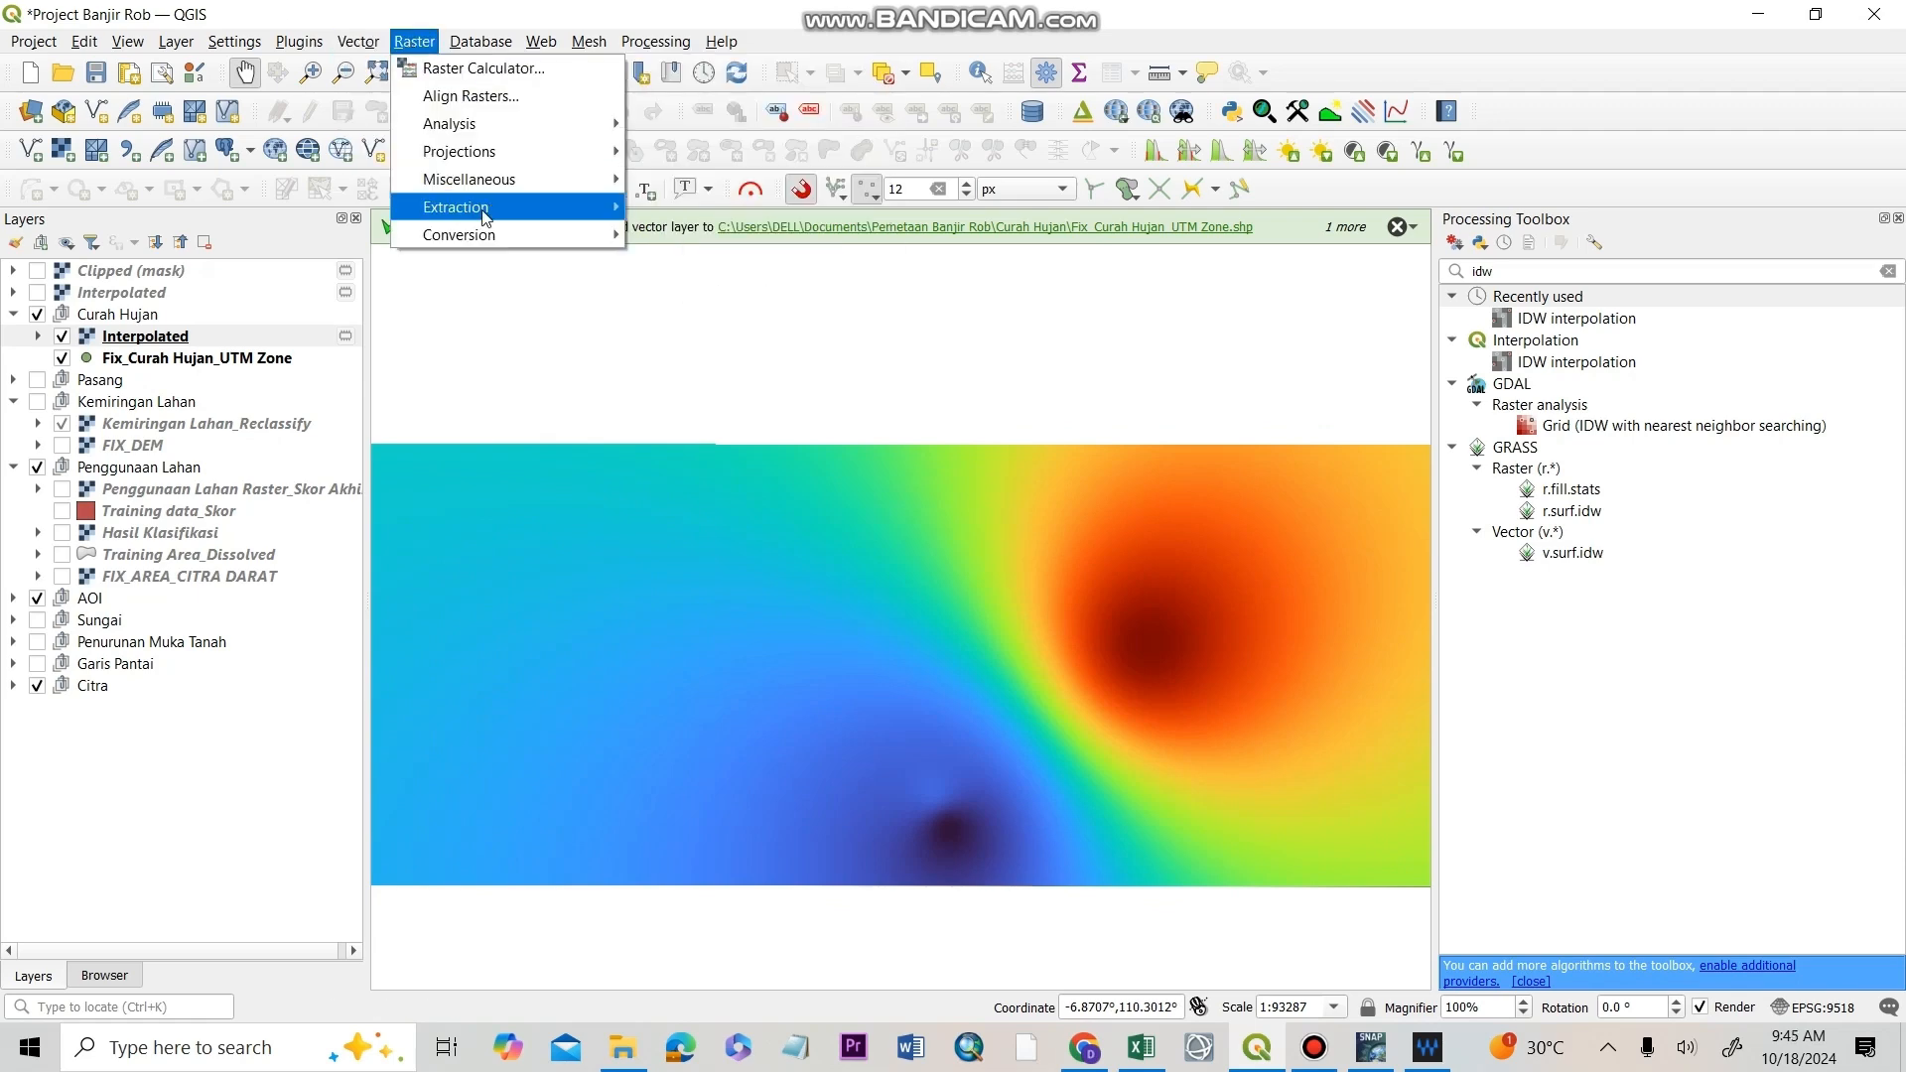
mouse_move(596, 207)
left_click(715, 235)
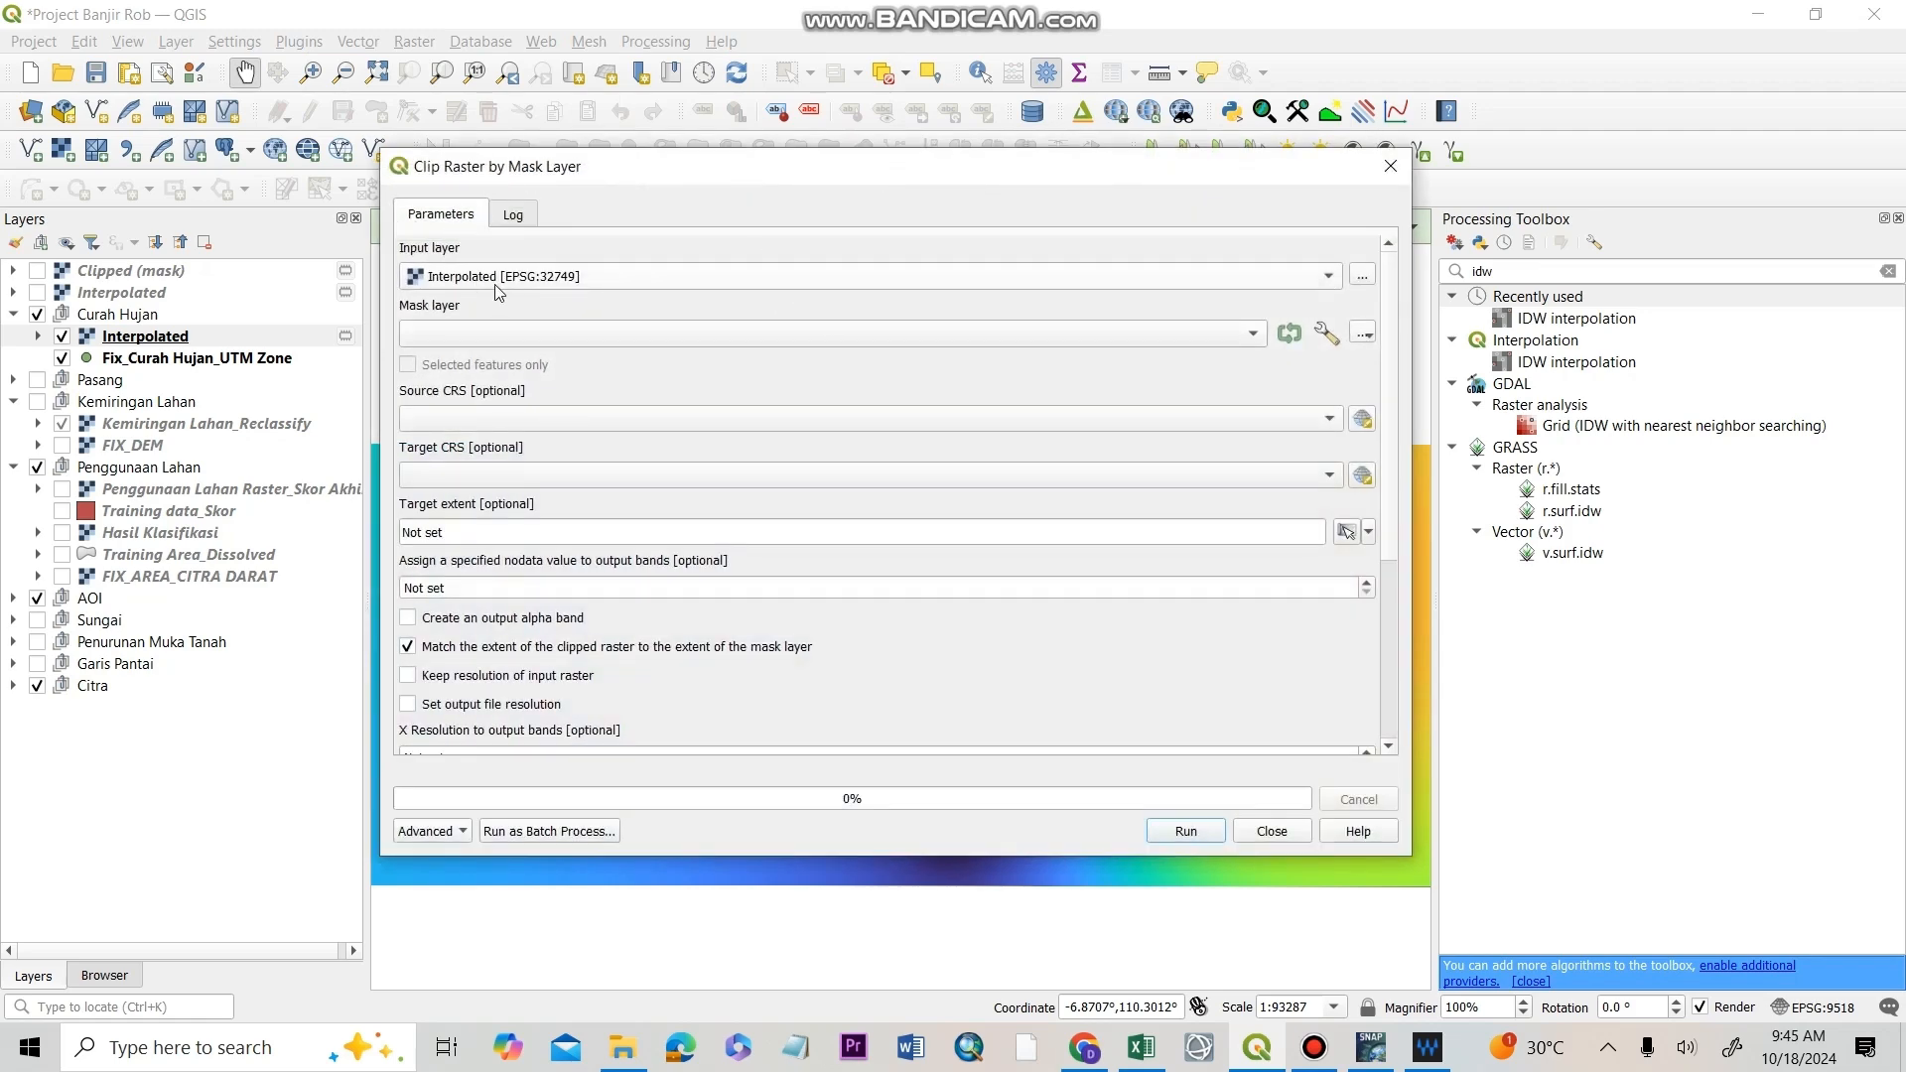
left_click(508, 333)
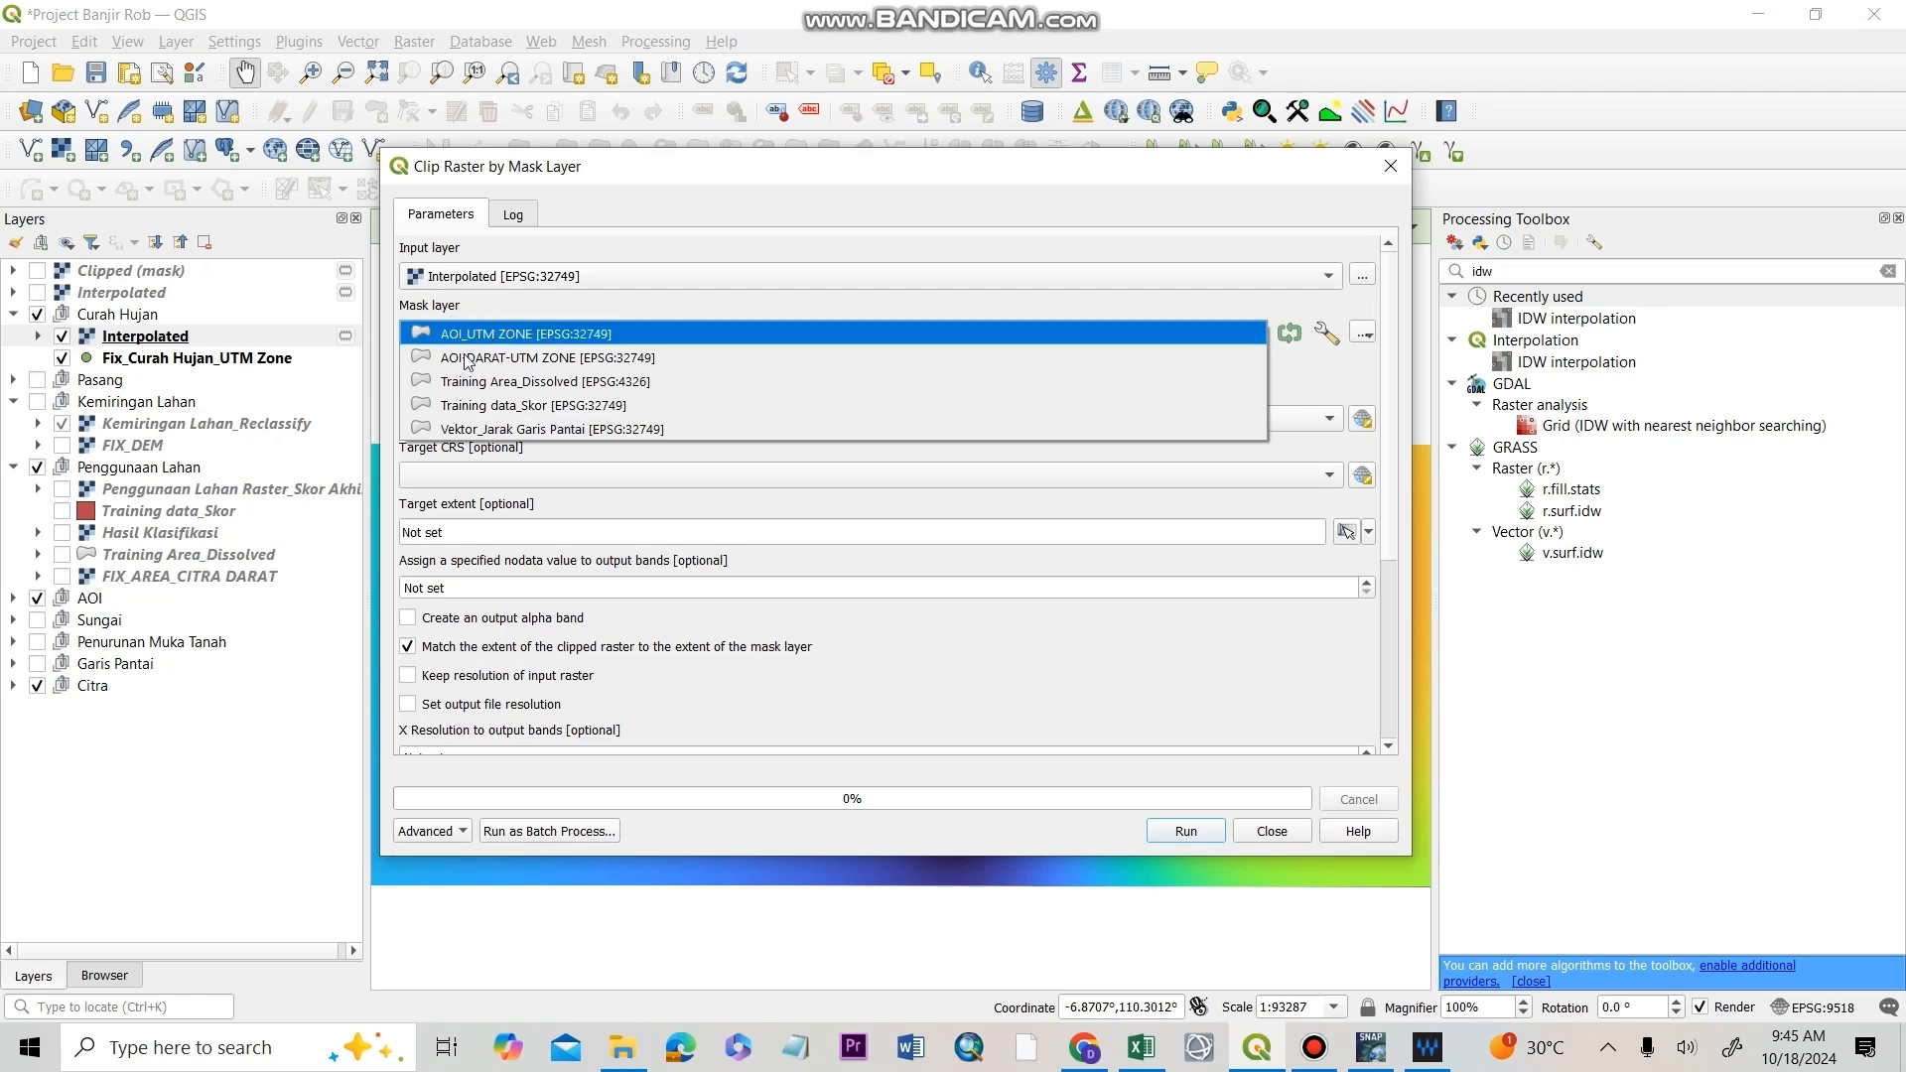
left_click(512, 357)
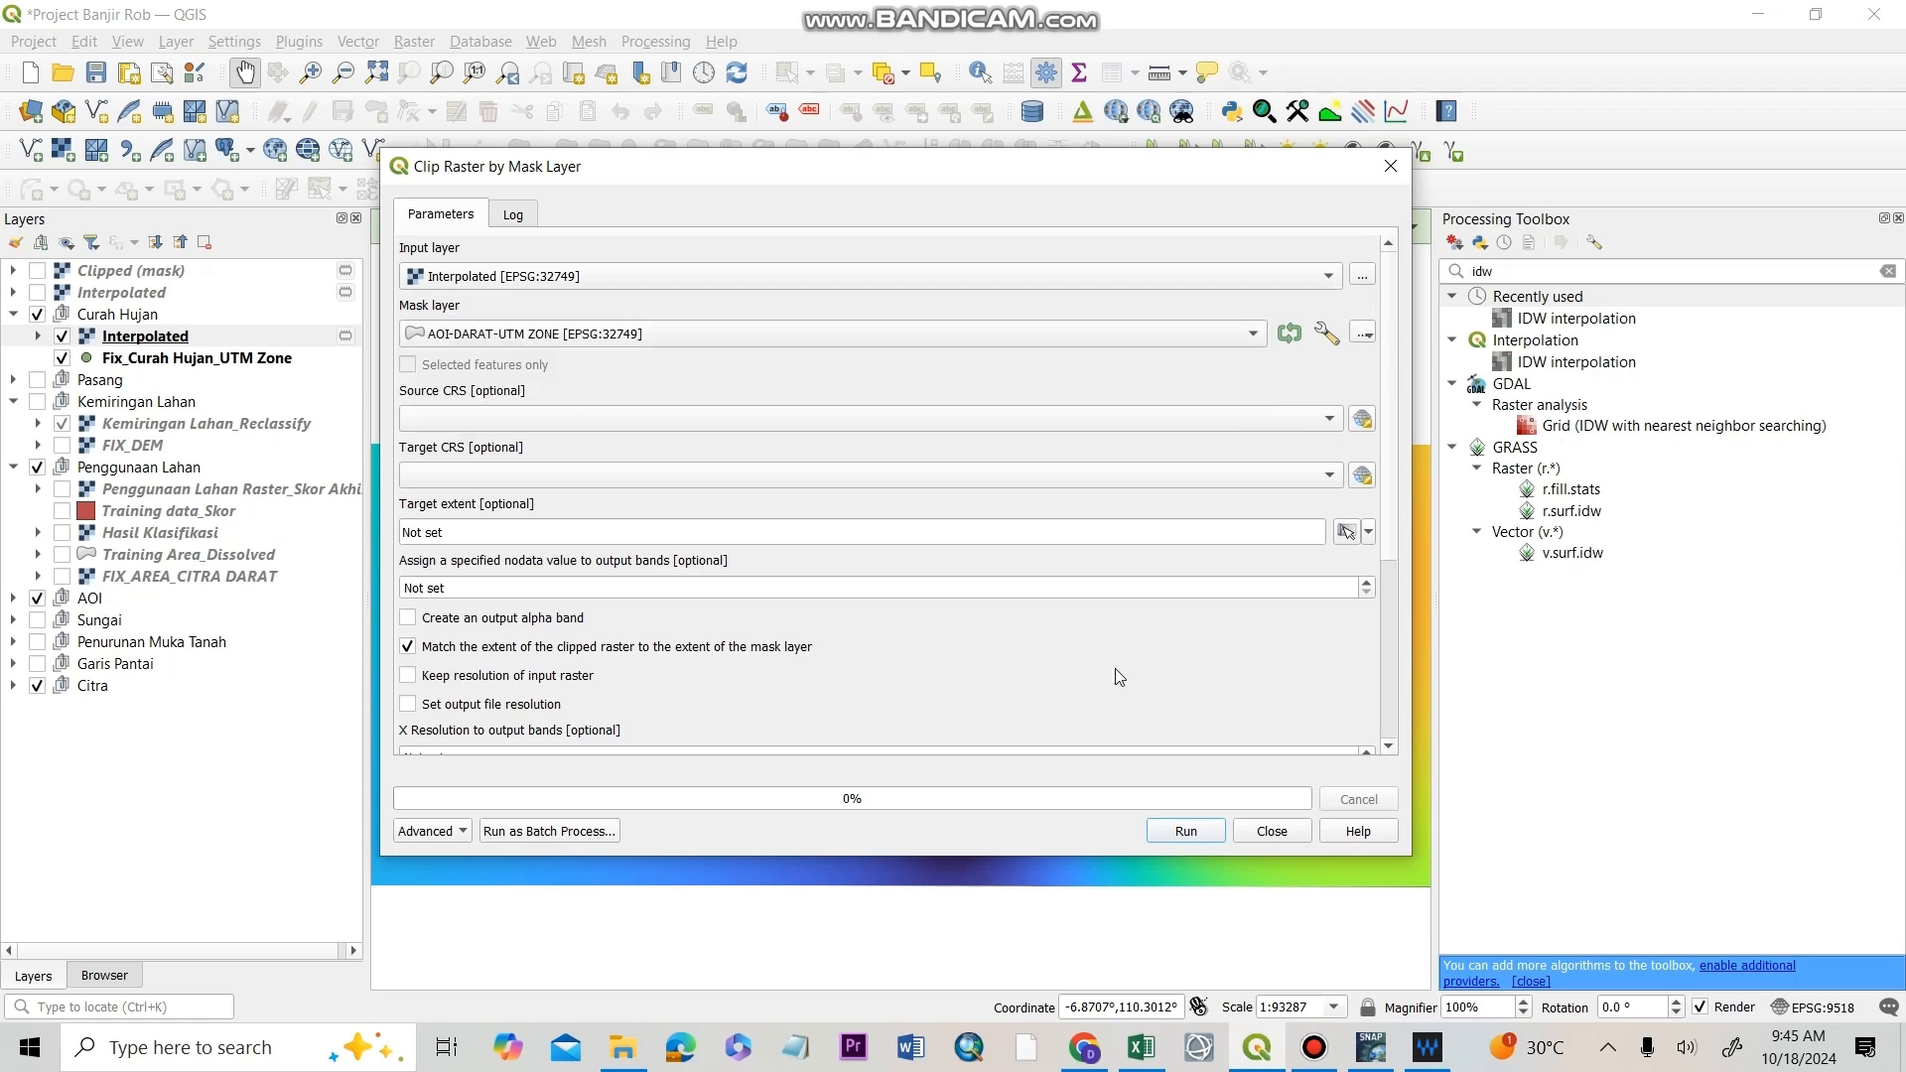
left_click(1168, 832)
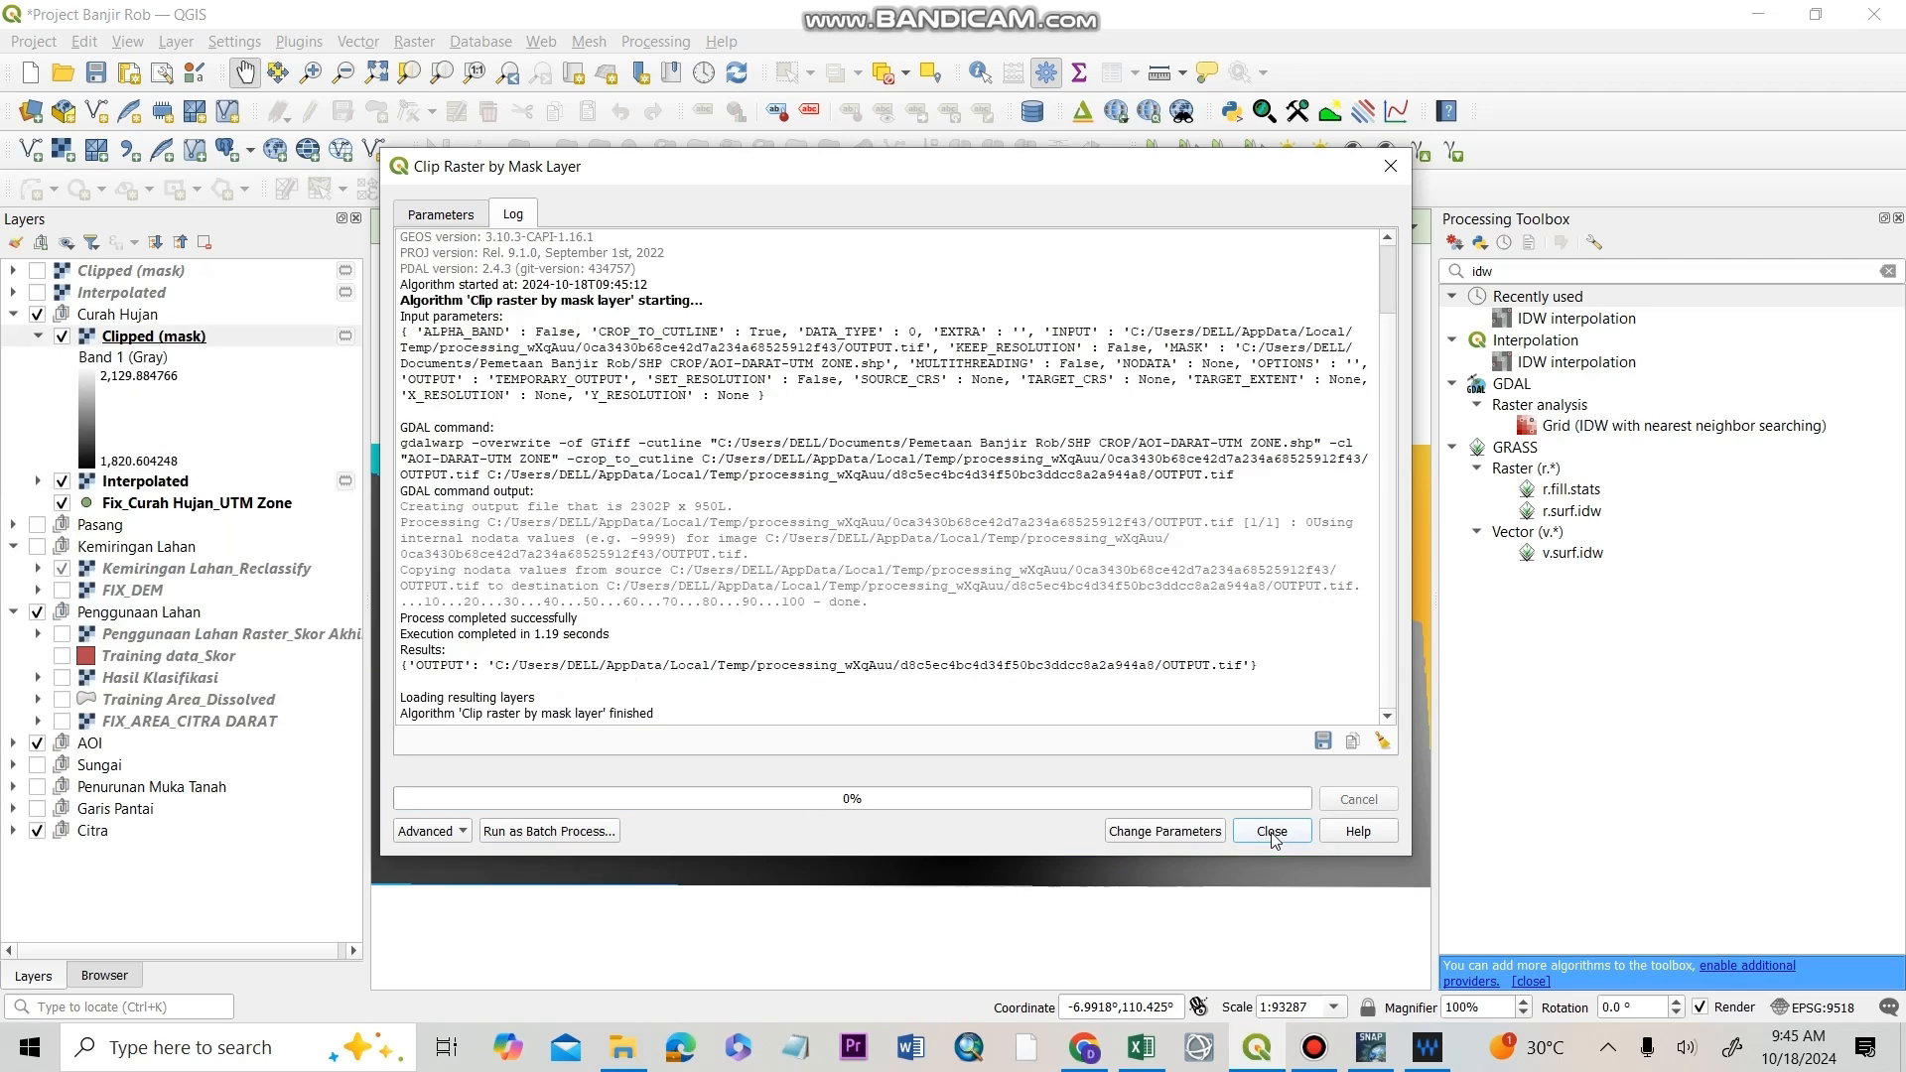
left_click(1272, 832)
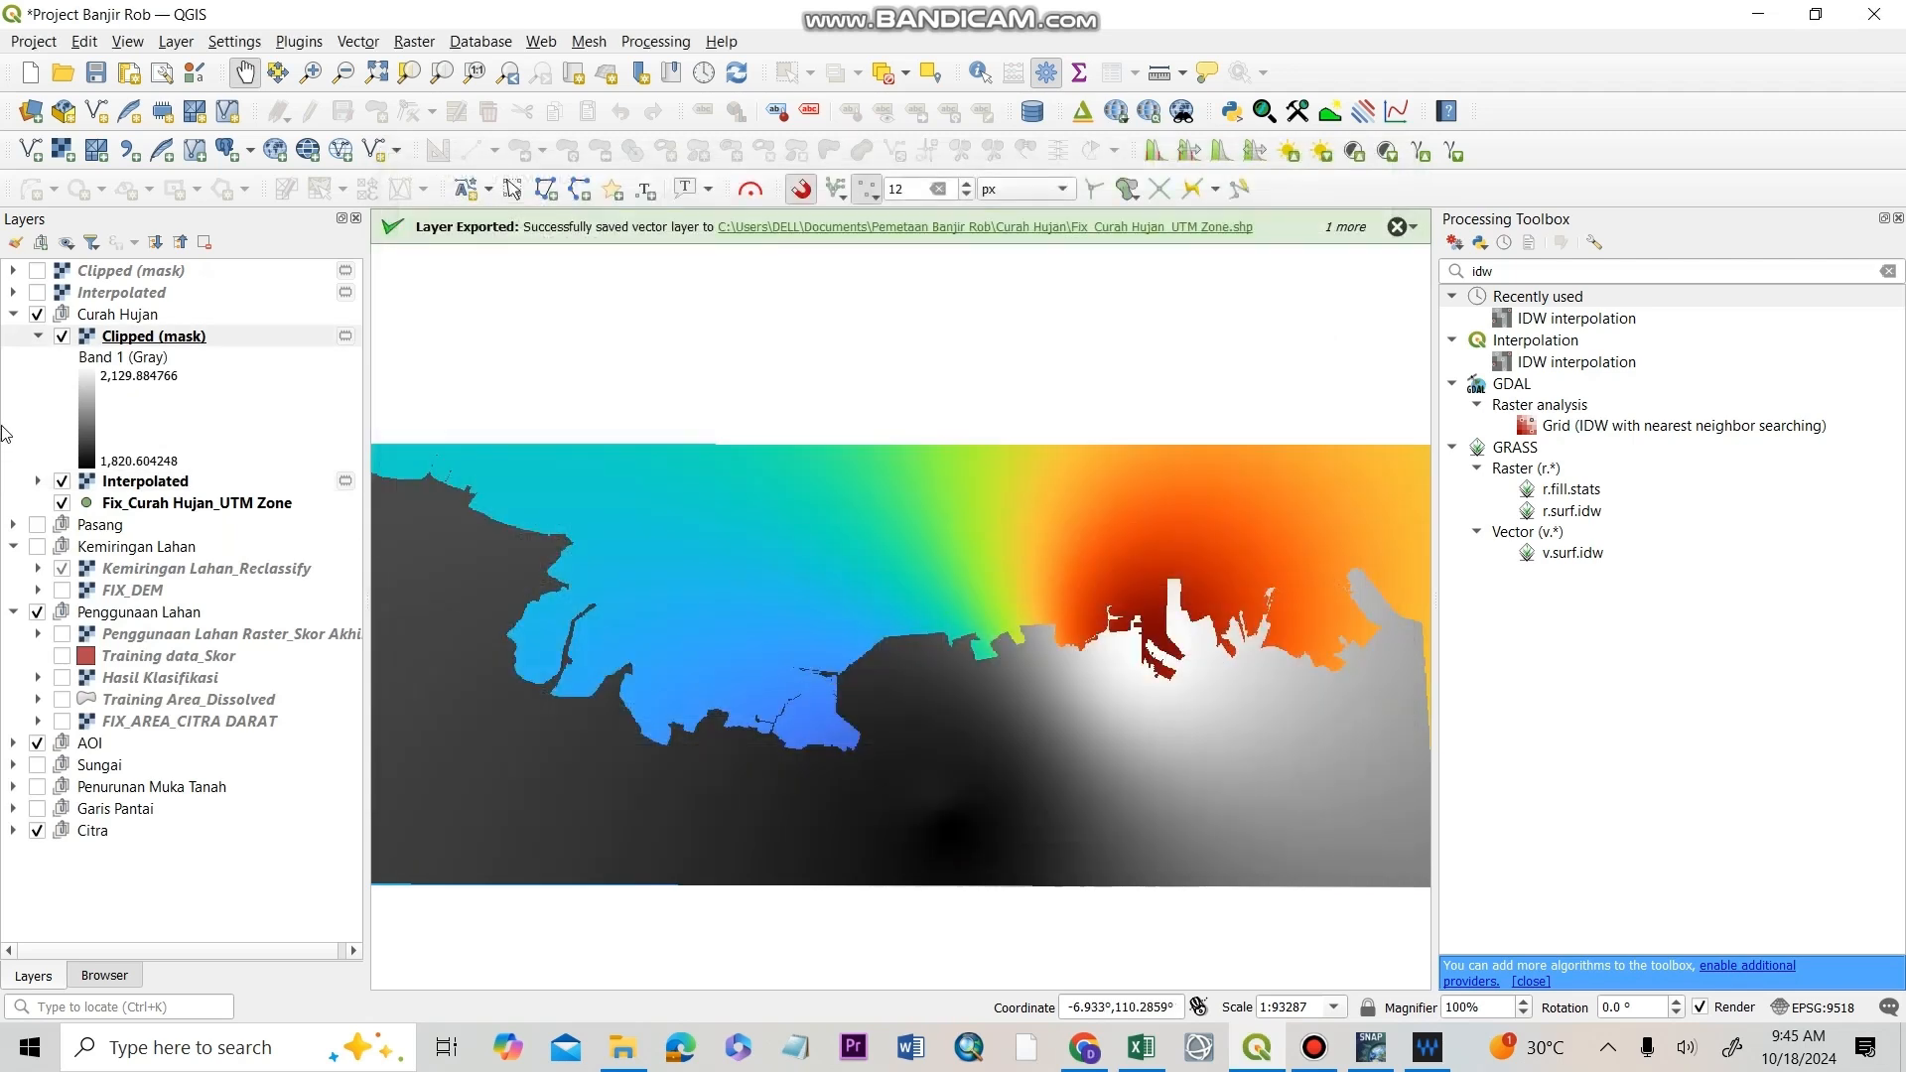
left_click(62, 481)
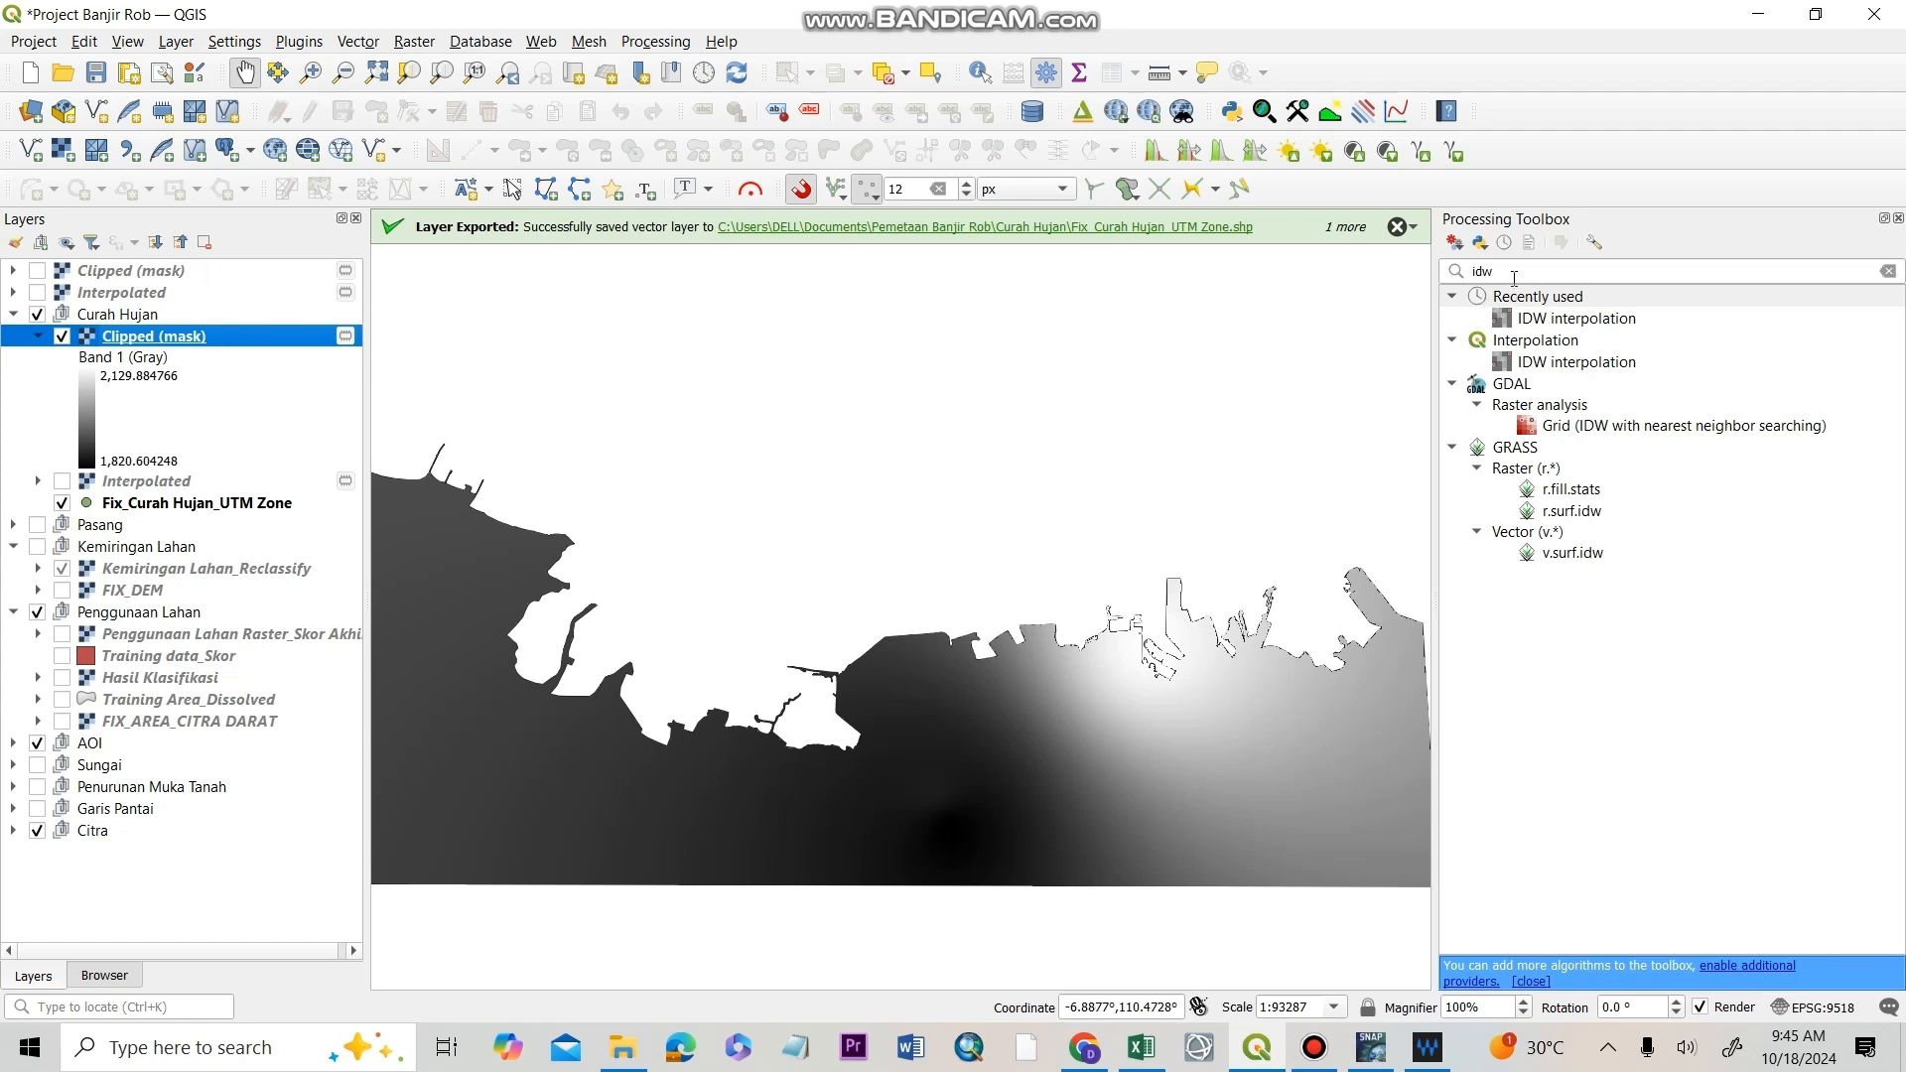
- Start Reclassify by table on the Clipped (mask) rainfall raster and add five empty rows to the reclassification table
left_click_drag(1515, 271, 1416, 252)
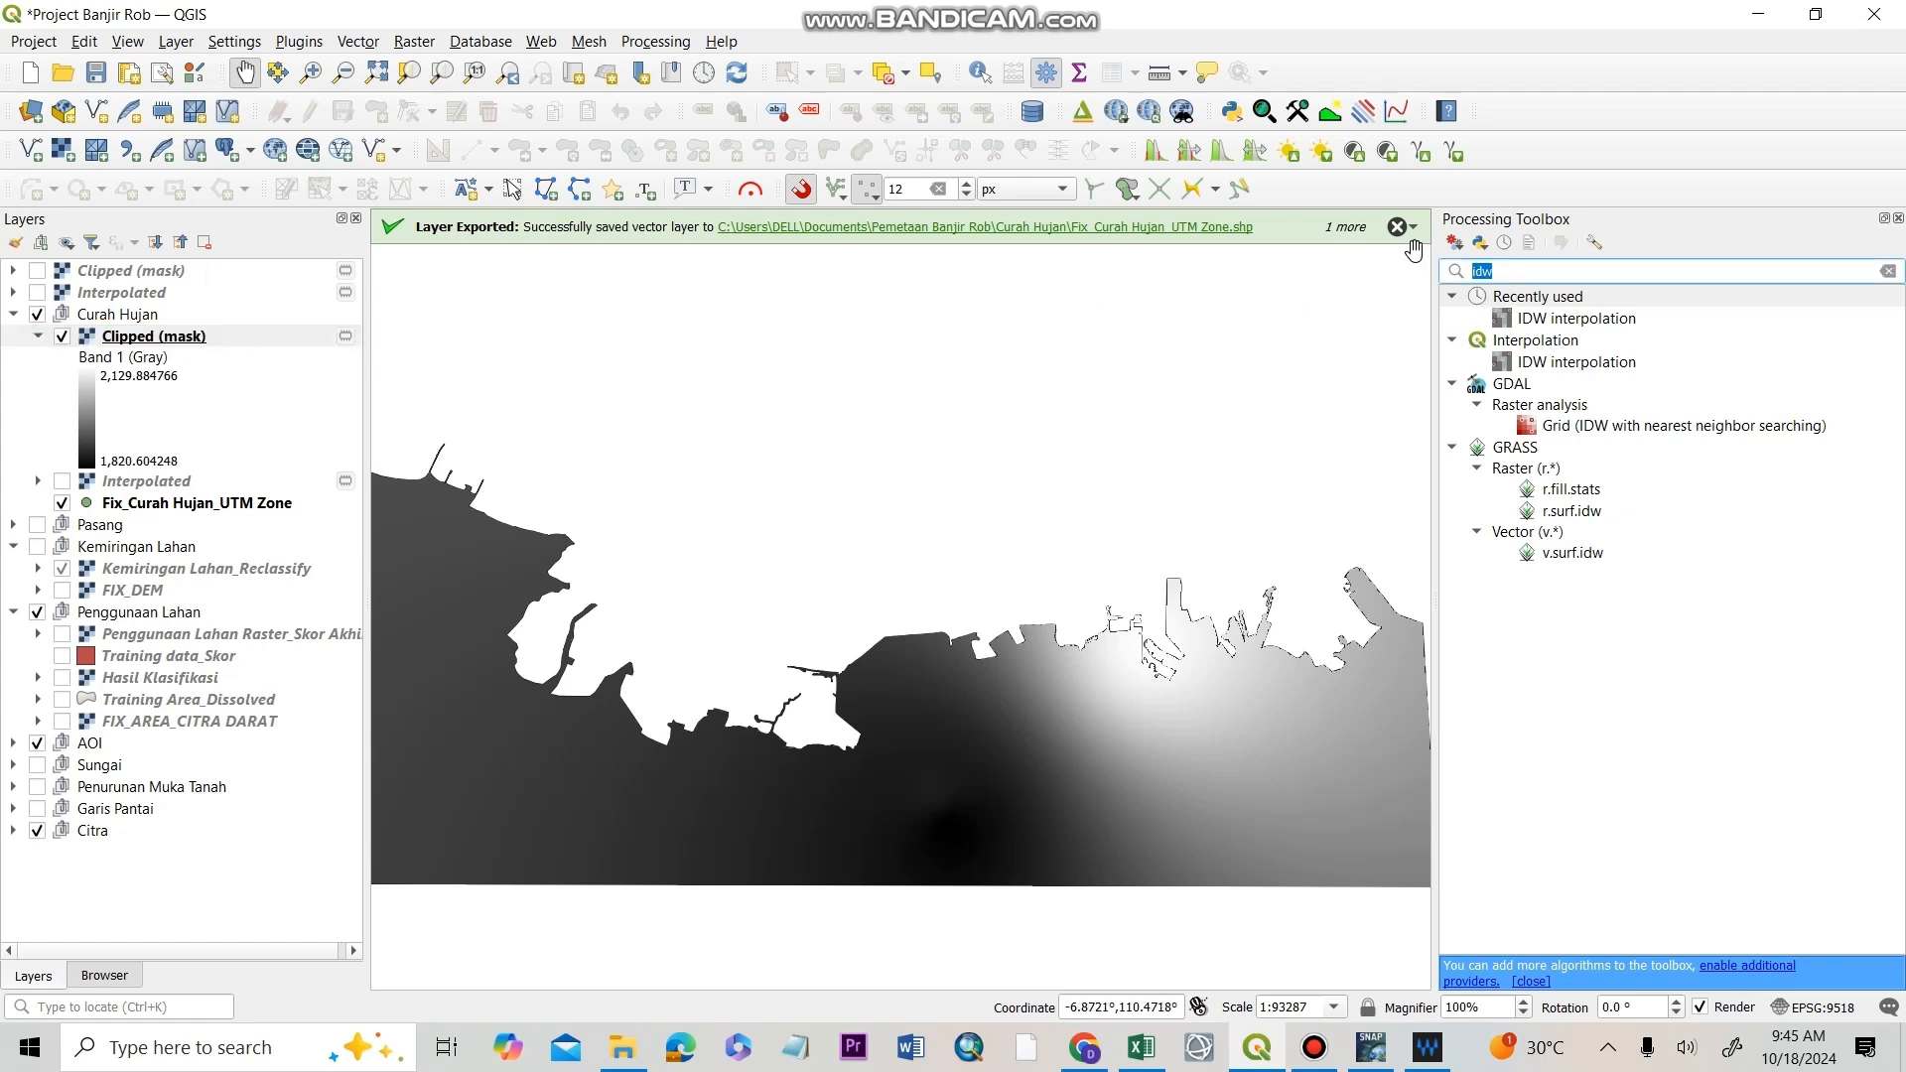
type("recl")
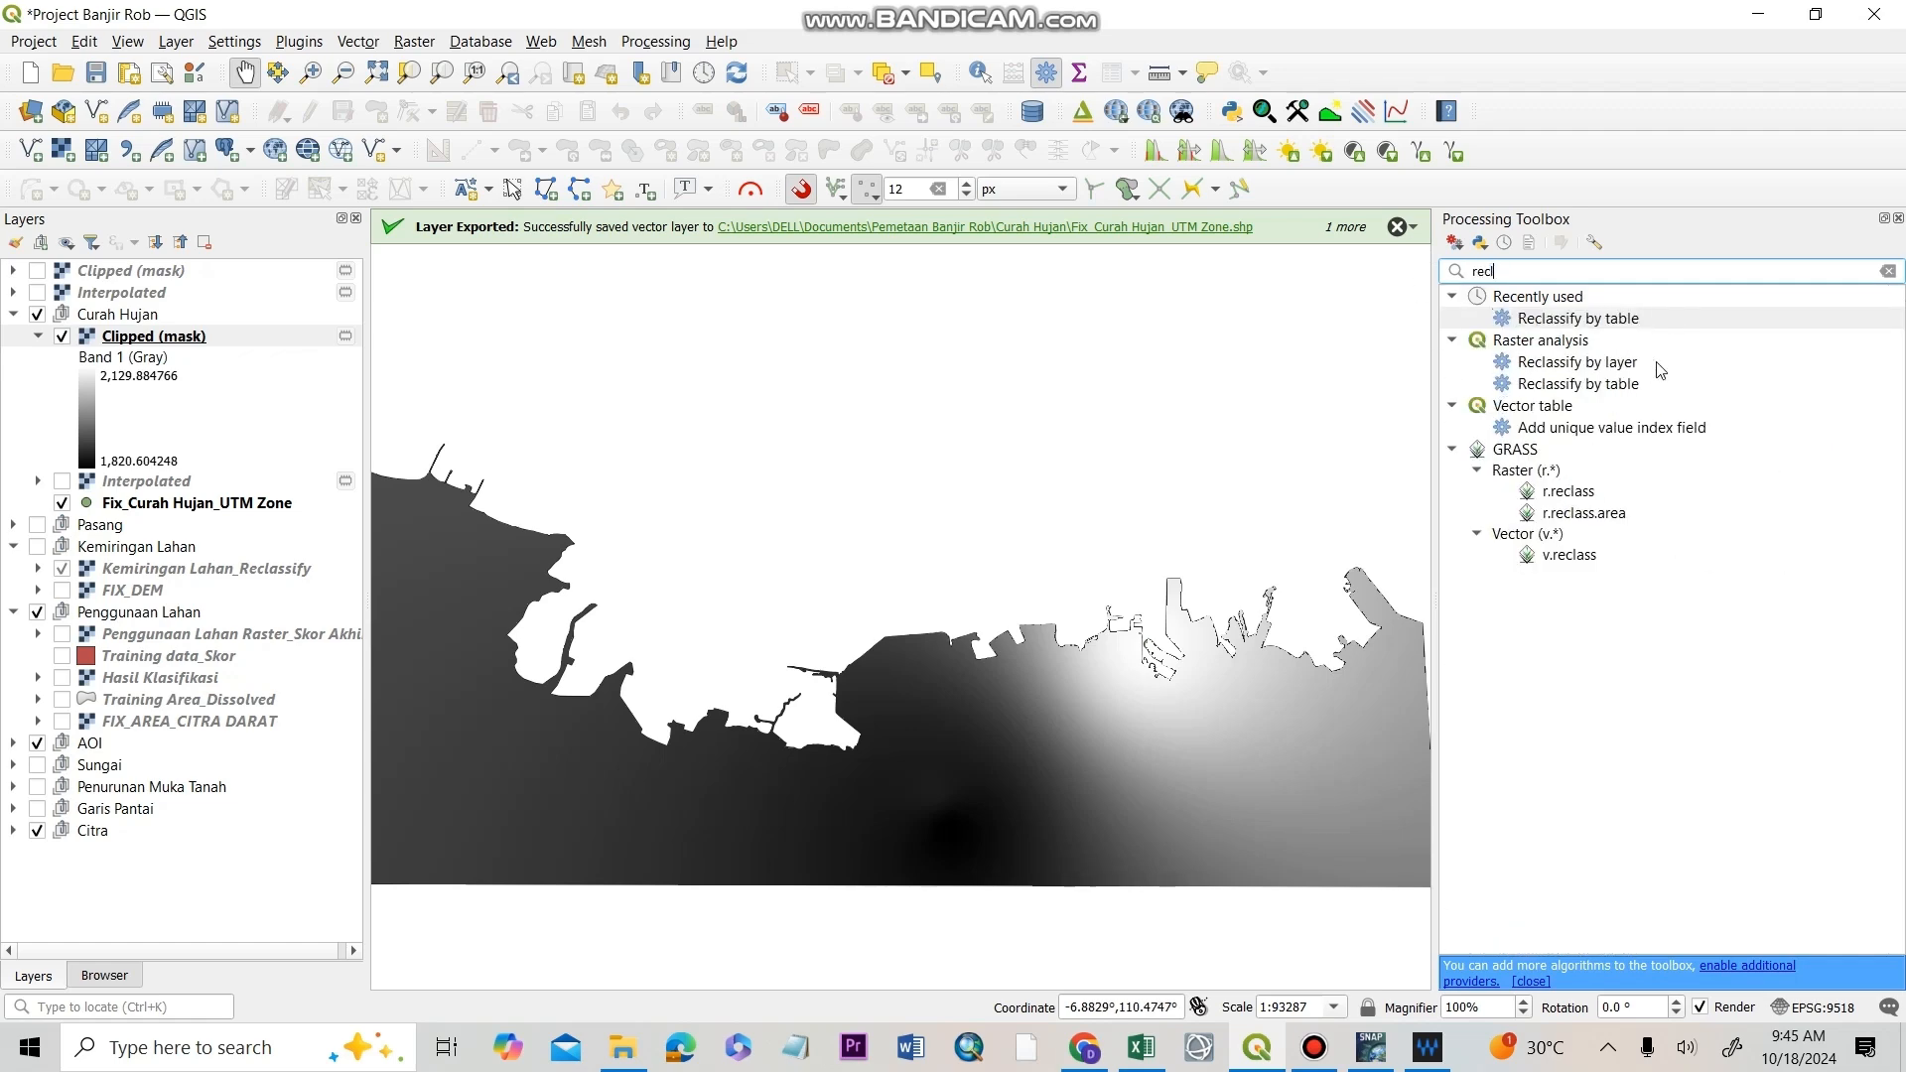
double_click(1664, 317)
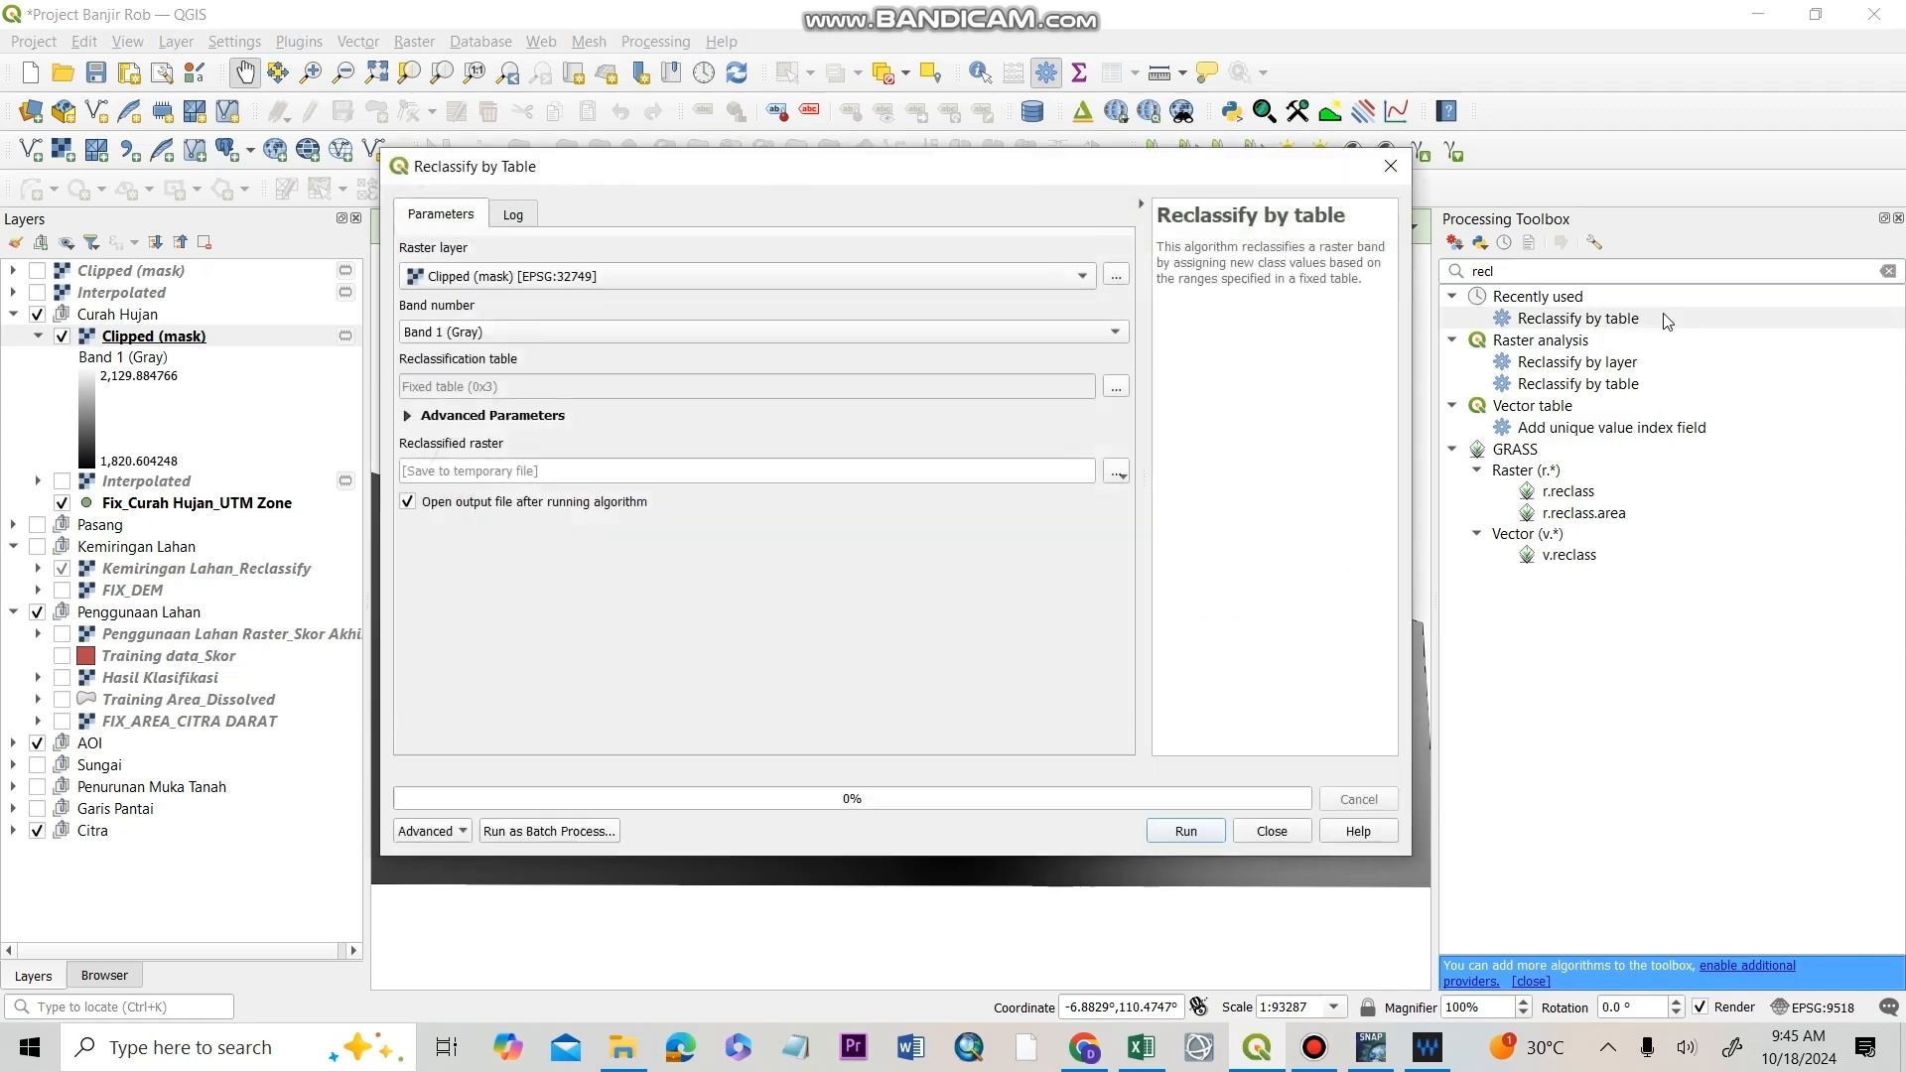
left_click(1116, 387)
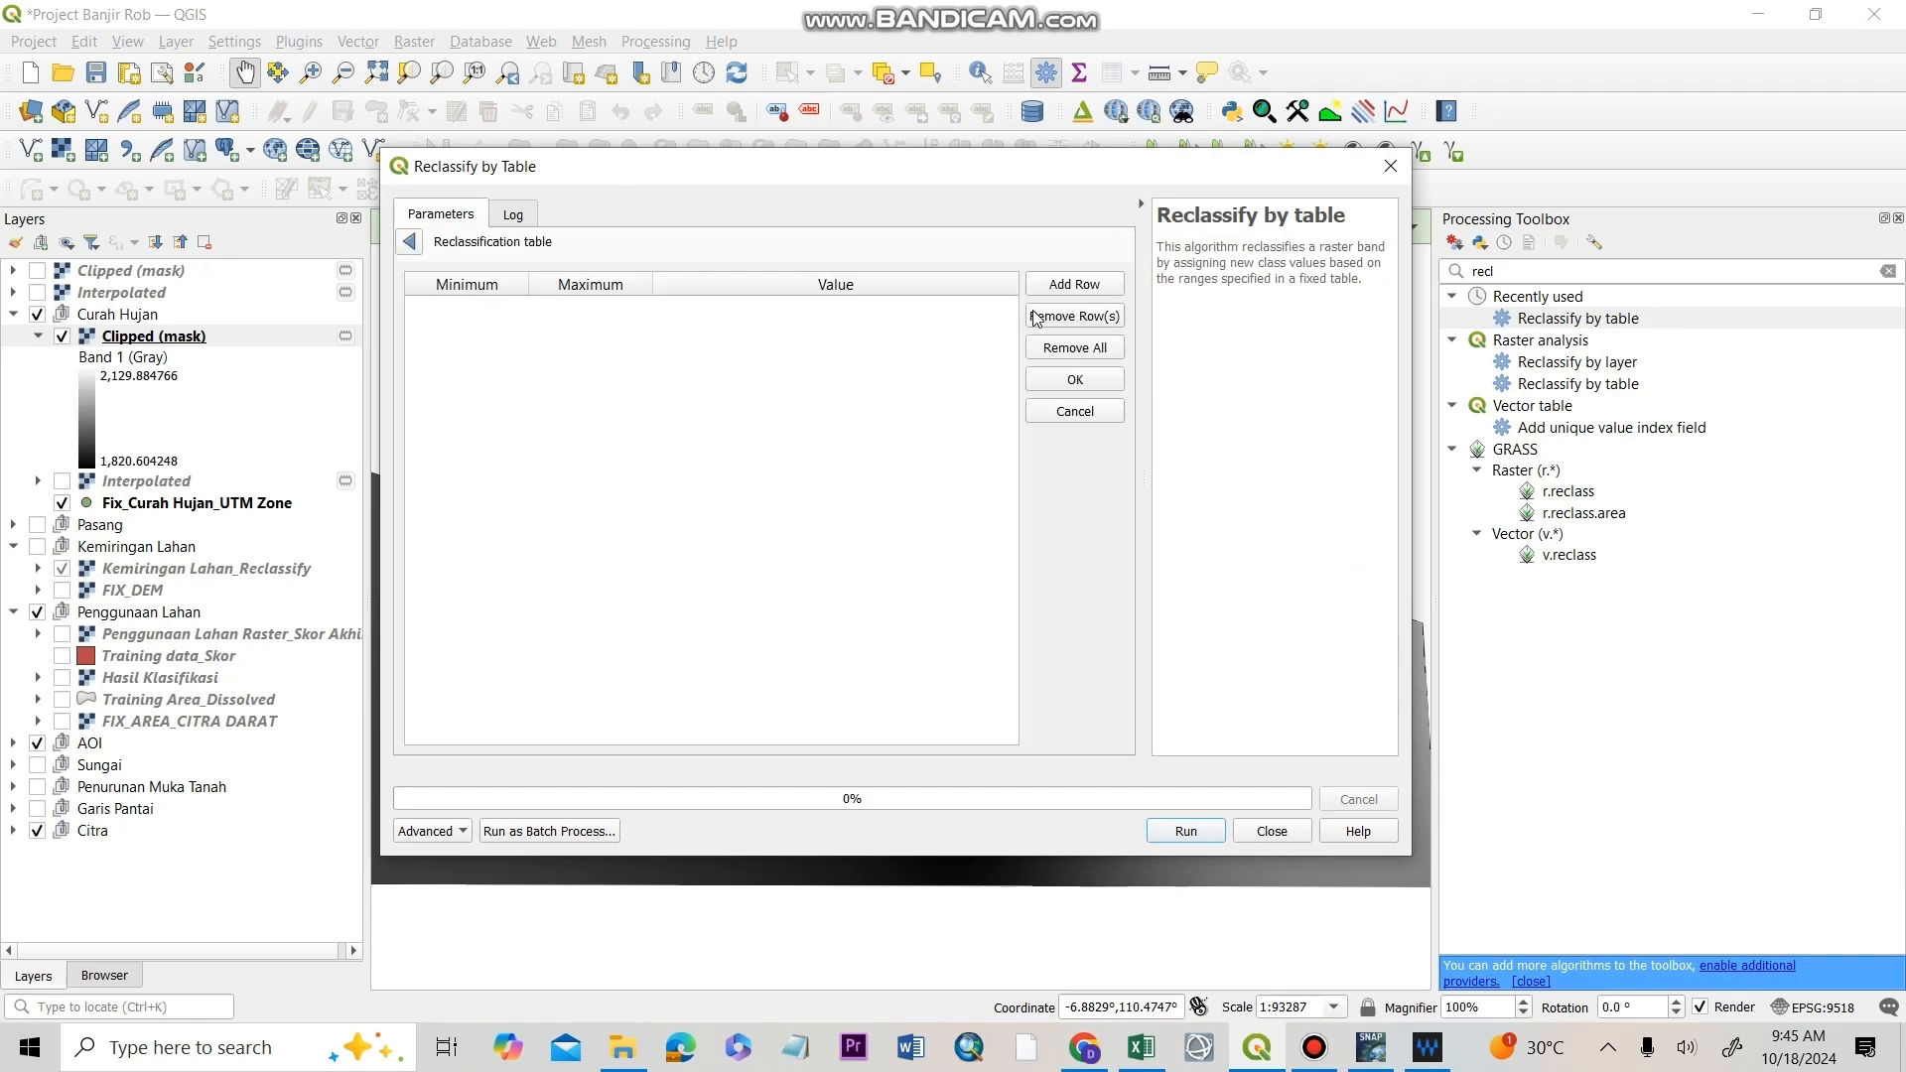
left_click(1072, 288)
left_click(1072, 288)
left_click(1072, 288)
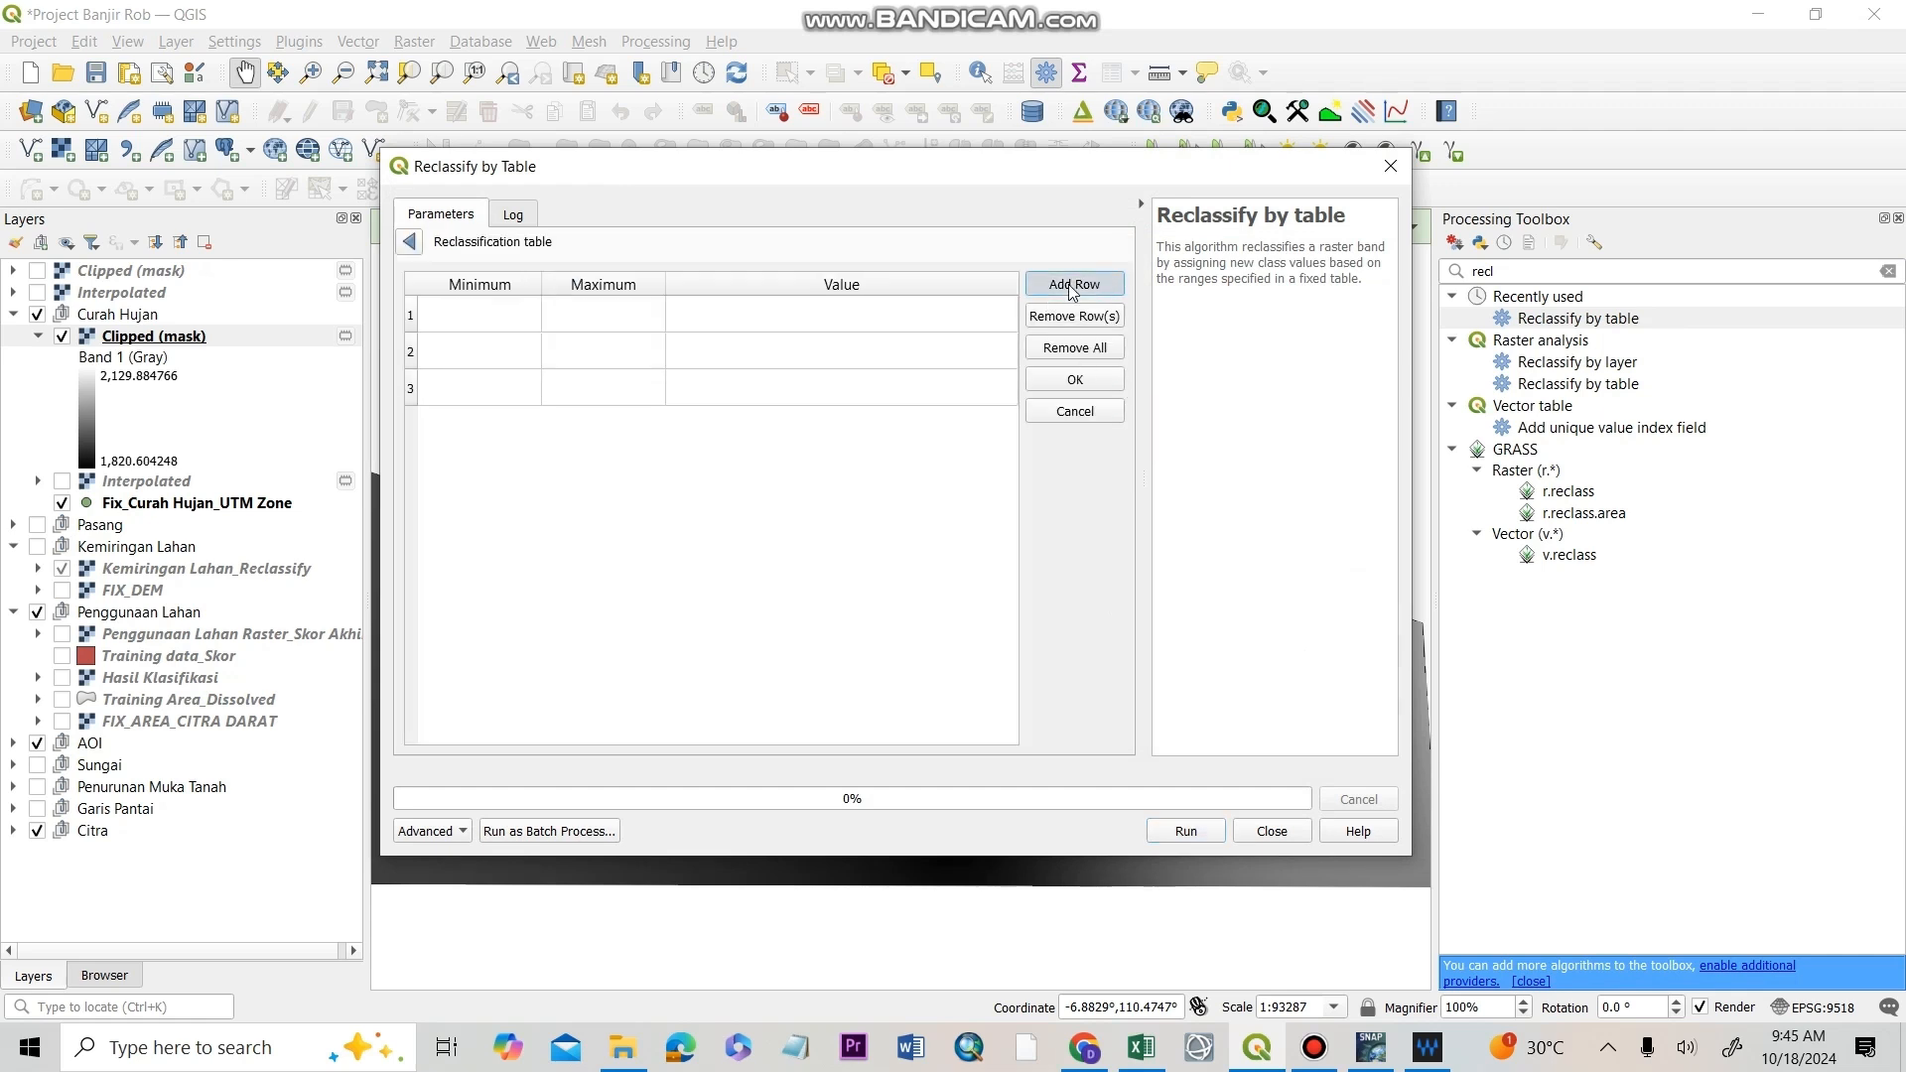
left_click(1068, 284)
left_click(1069, 284)
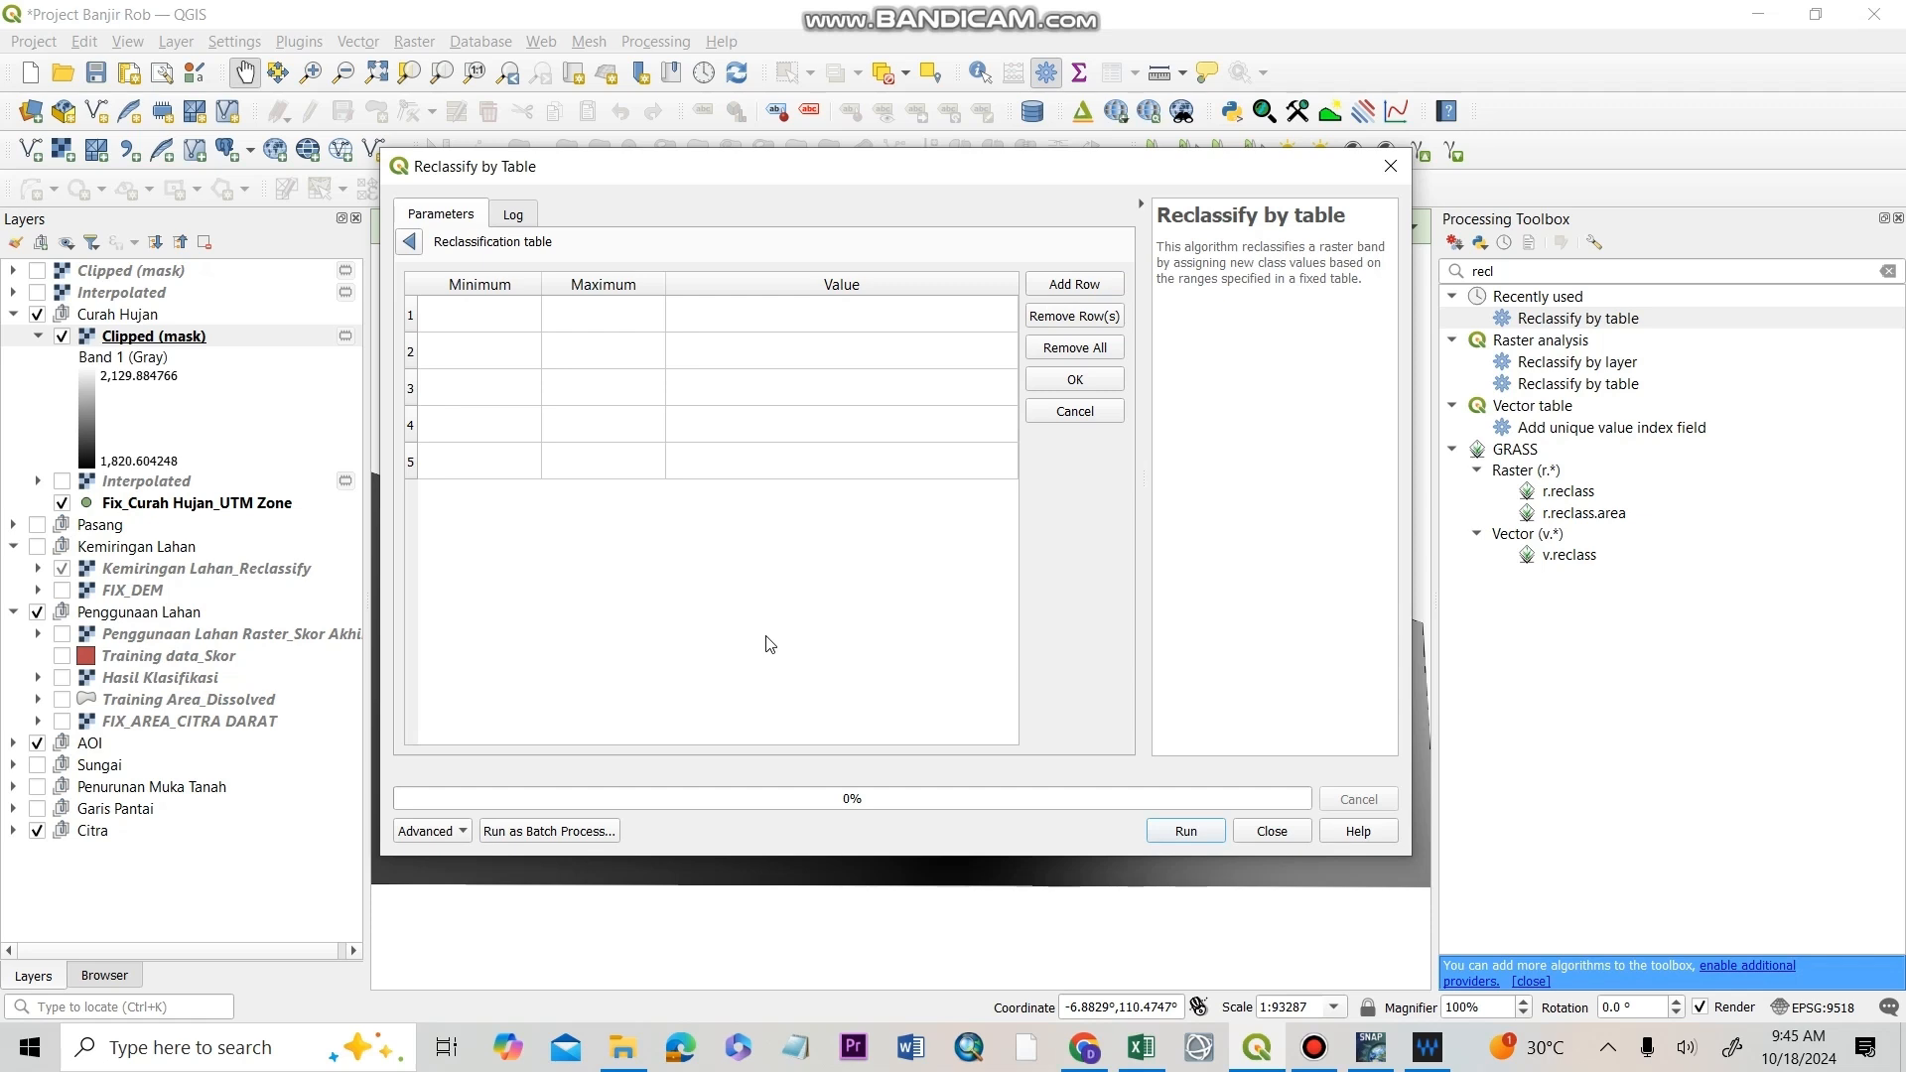
- Fill the first two reclassification rows: 1820 to 1840 with value 0.04, and 1840 to 1860 with value 0.06
double_click(470, 321)
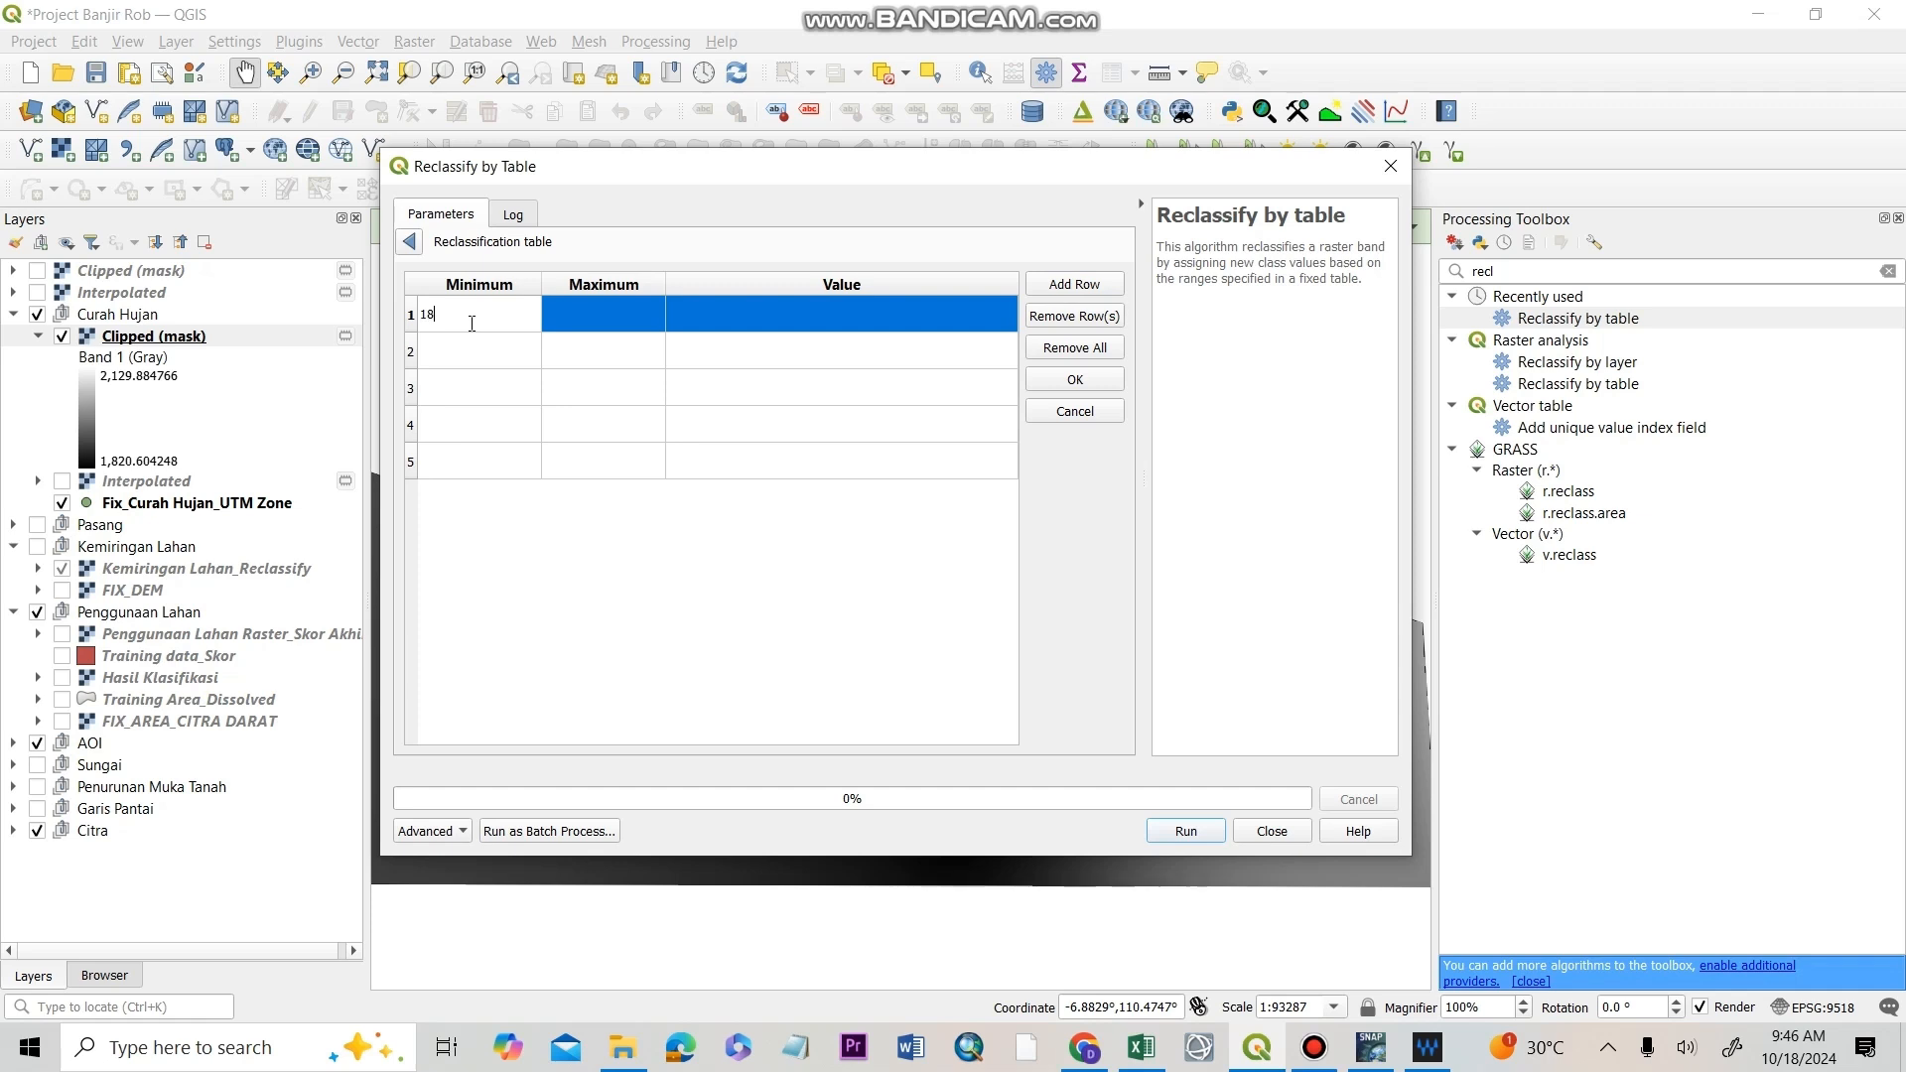
double_click(590, 327)
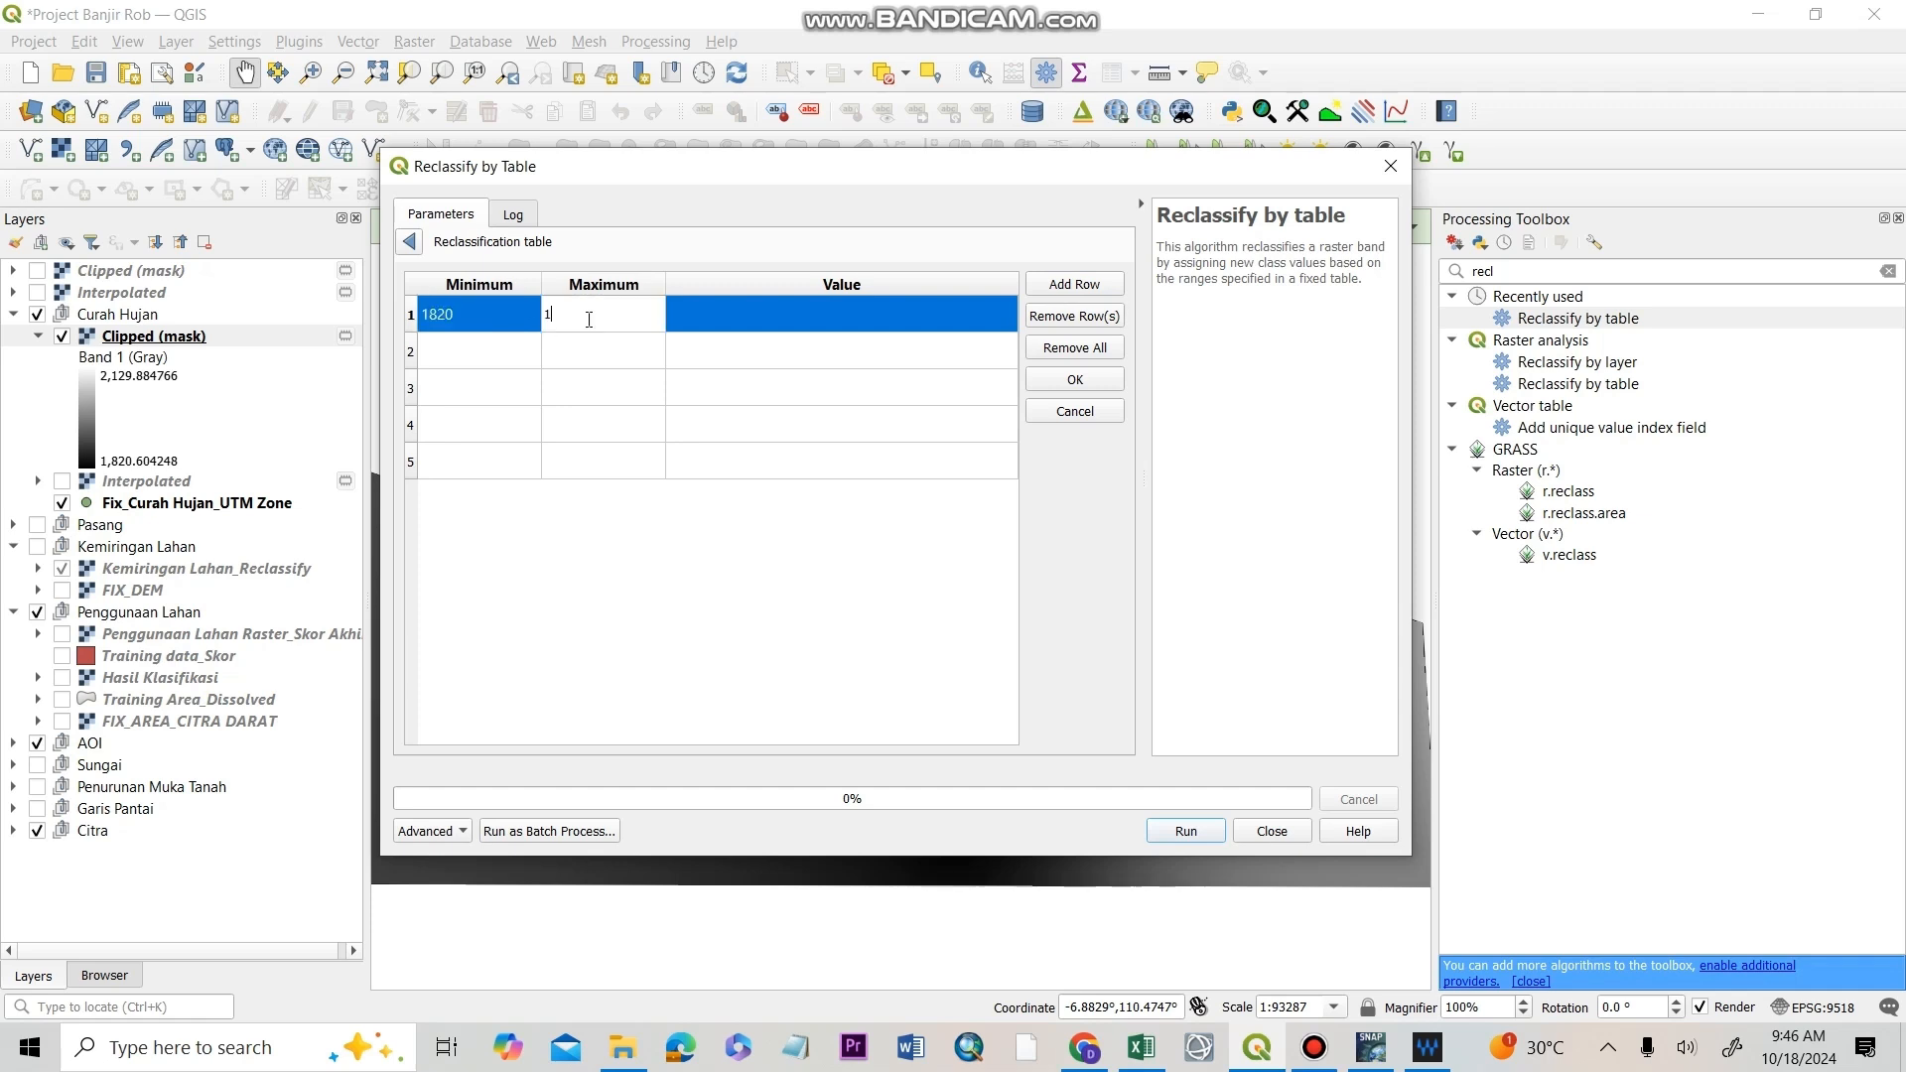
double_click(728, 323)
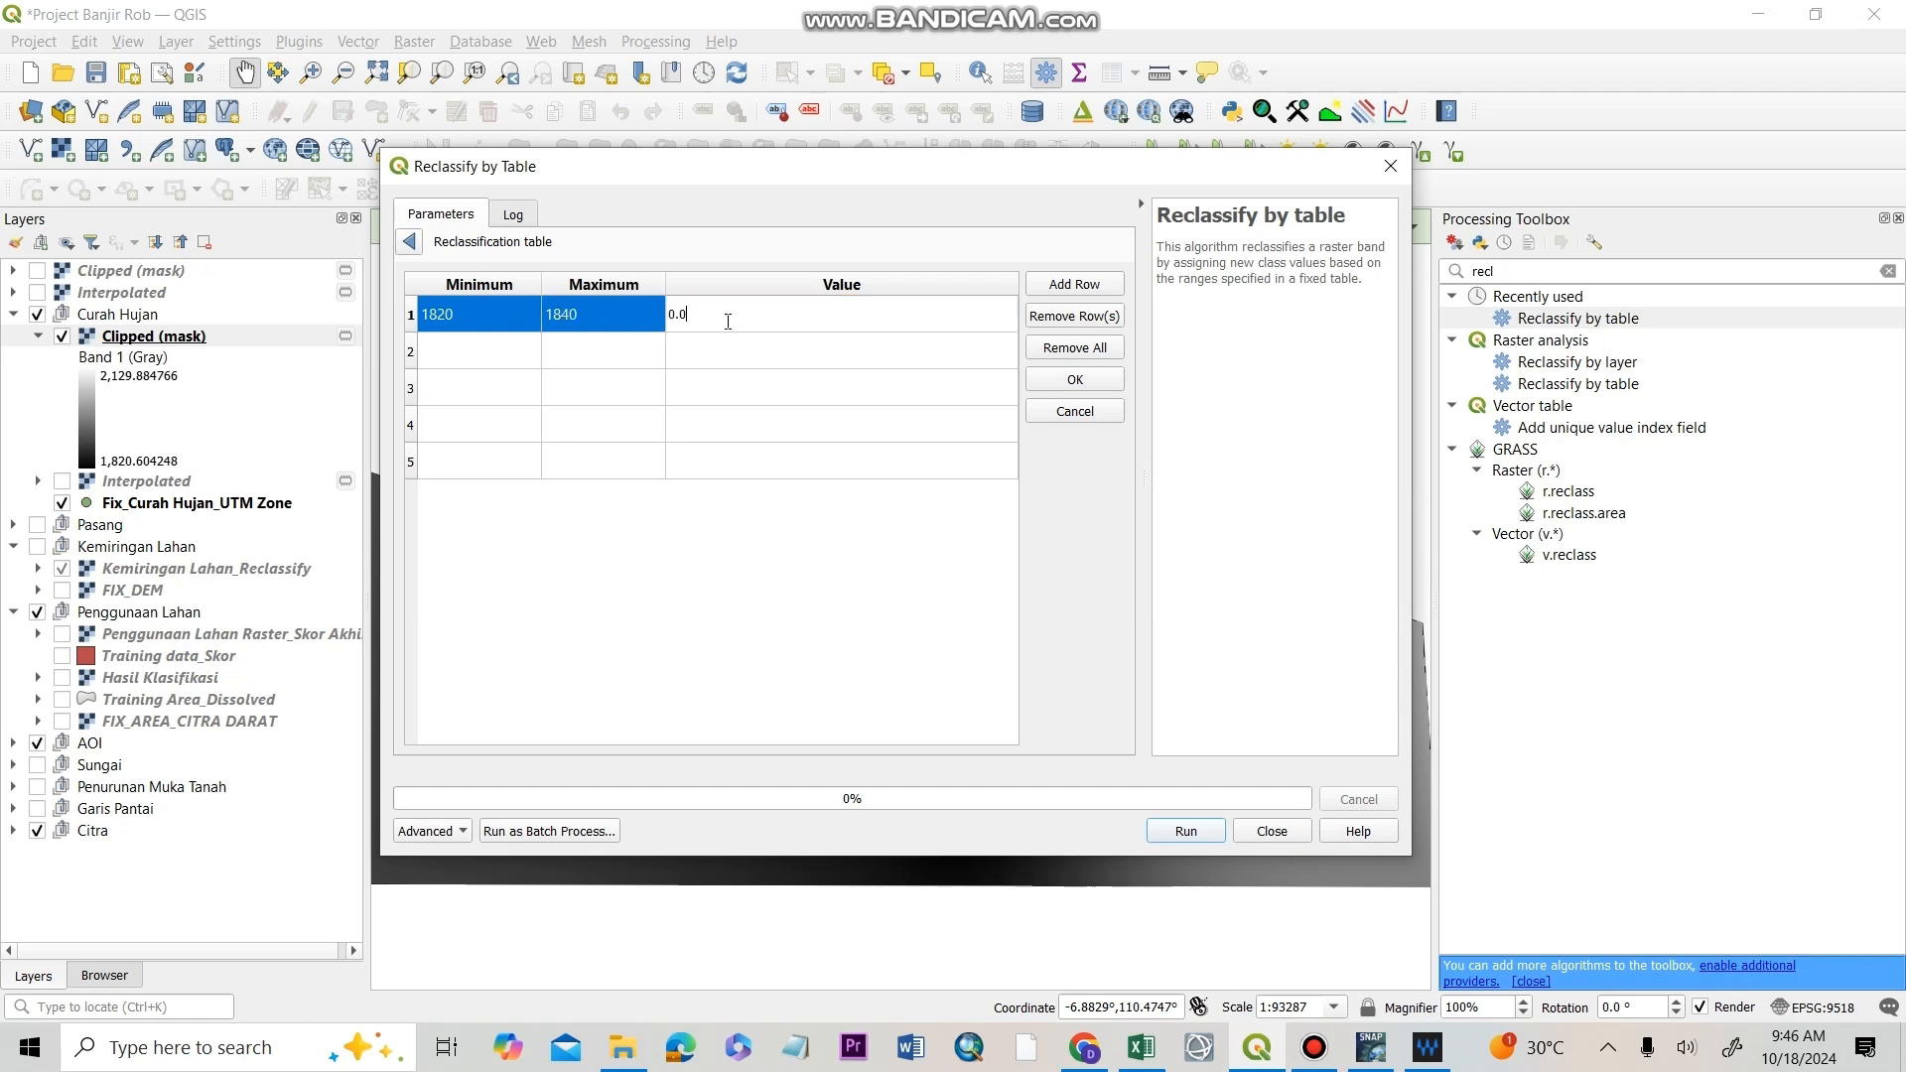
double_click(536, 350)
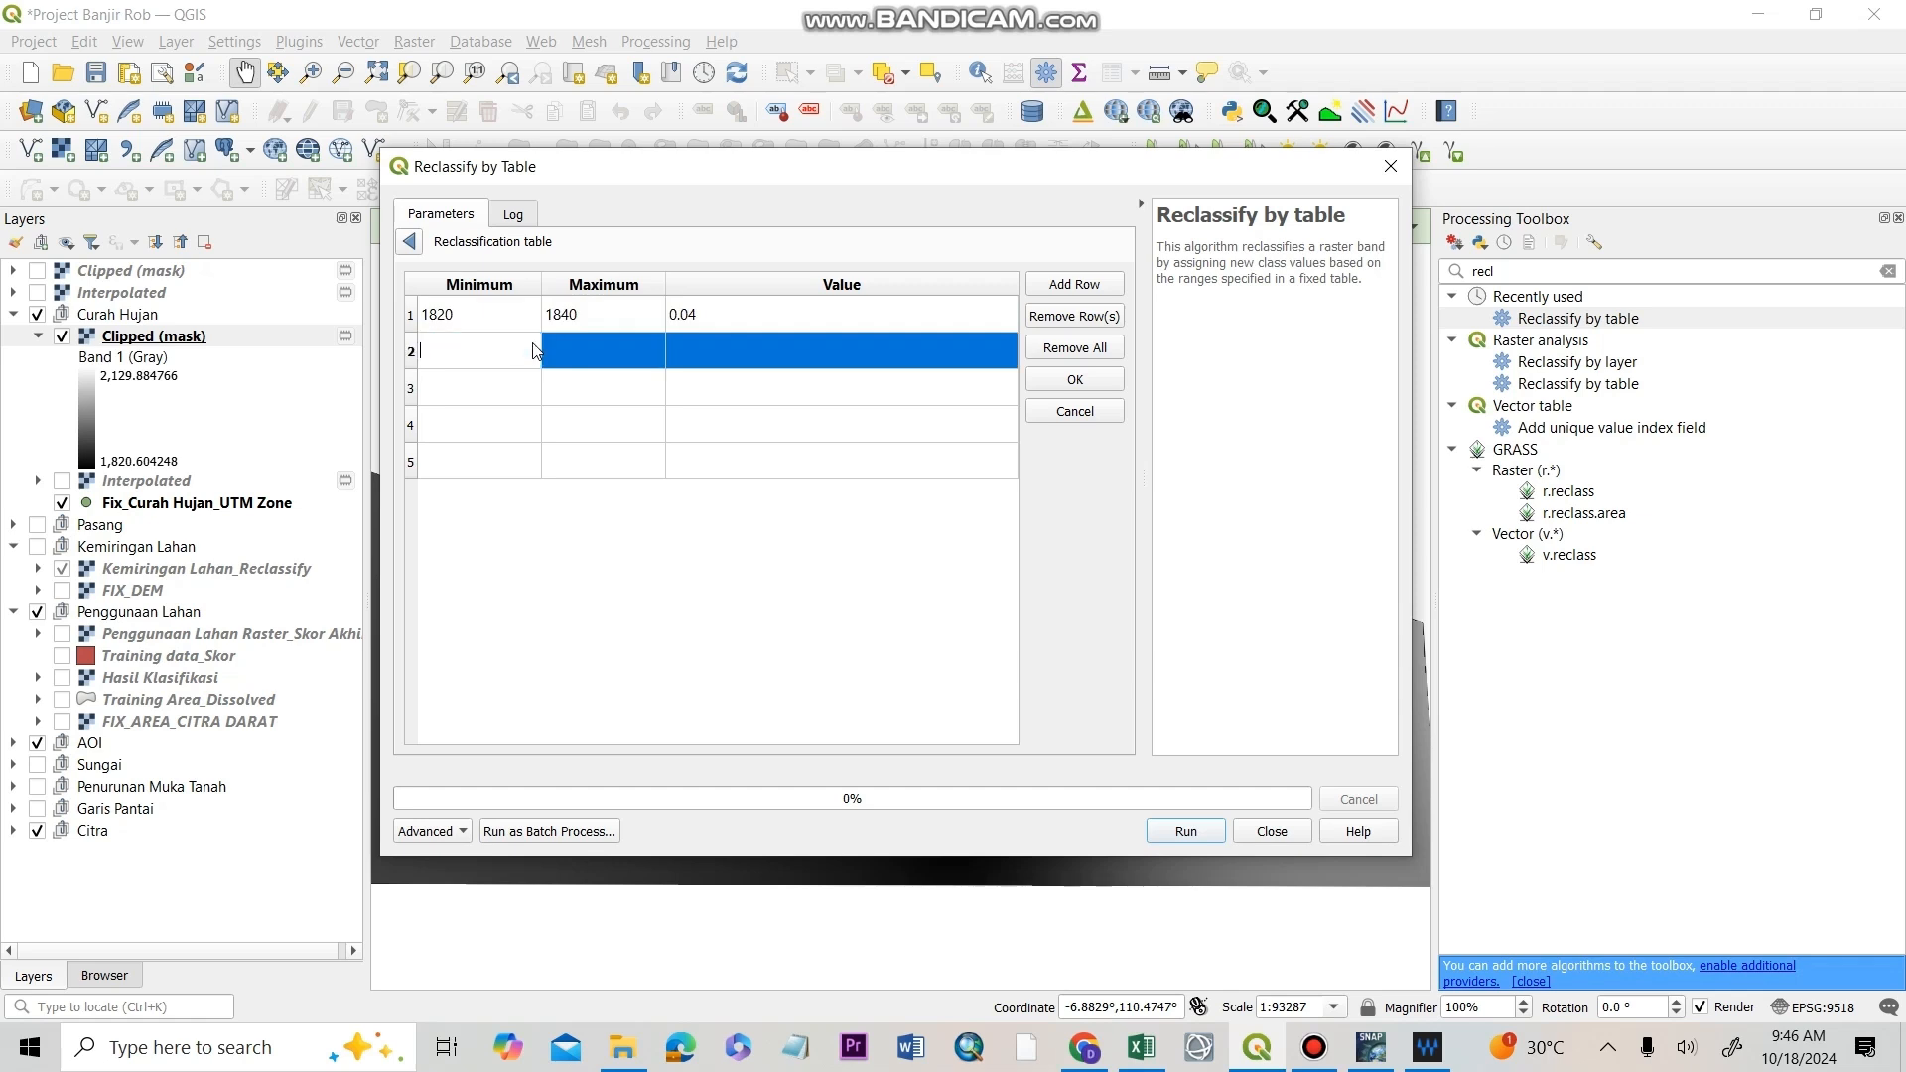
type("1840")
double_click(580, 348)
type("1860")
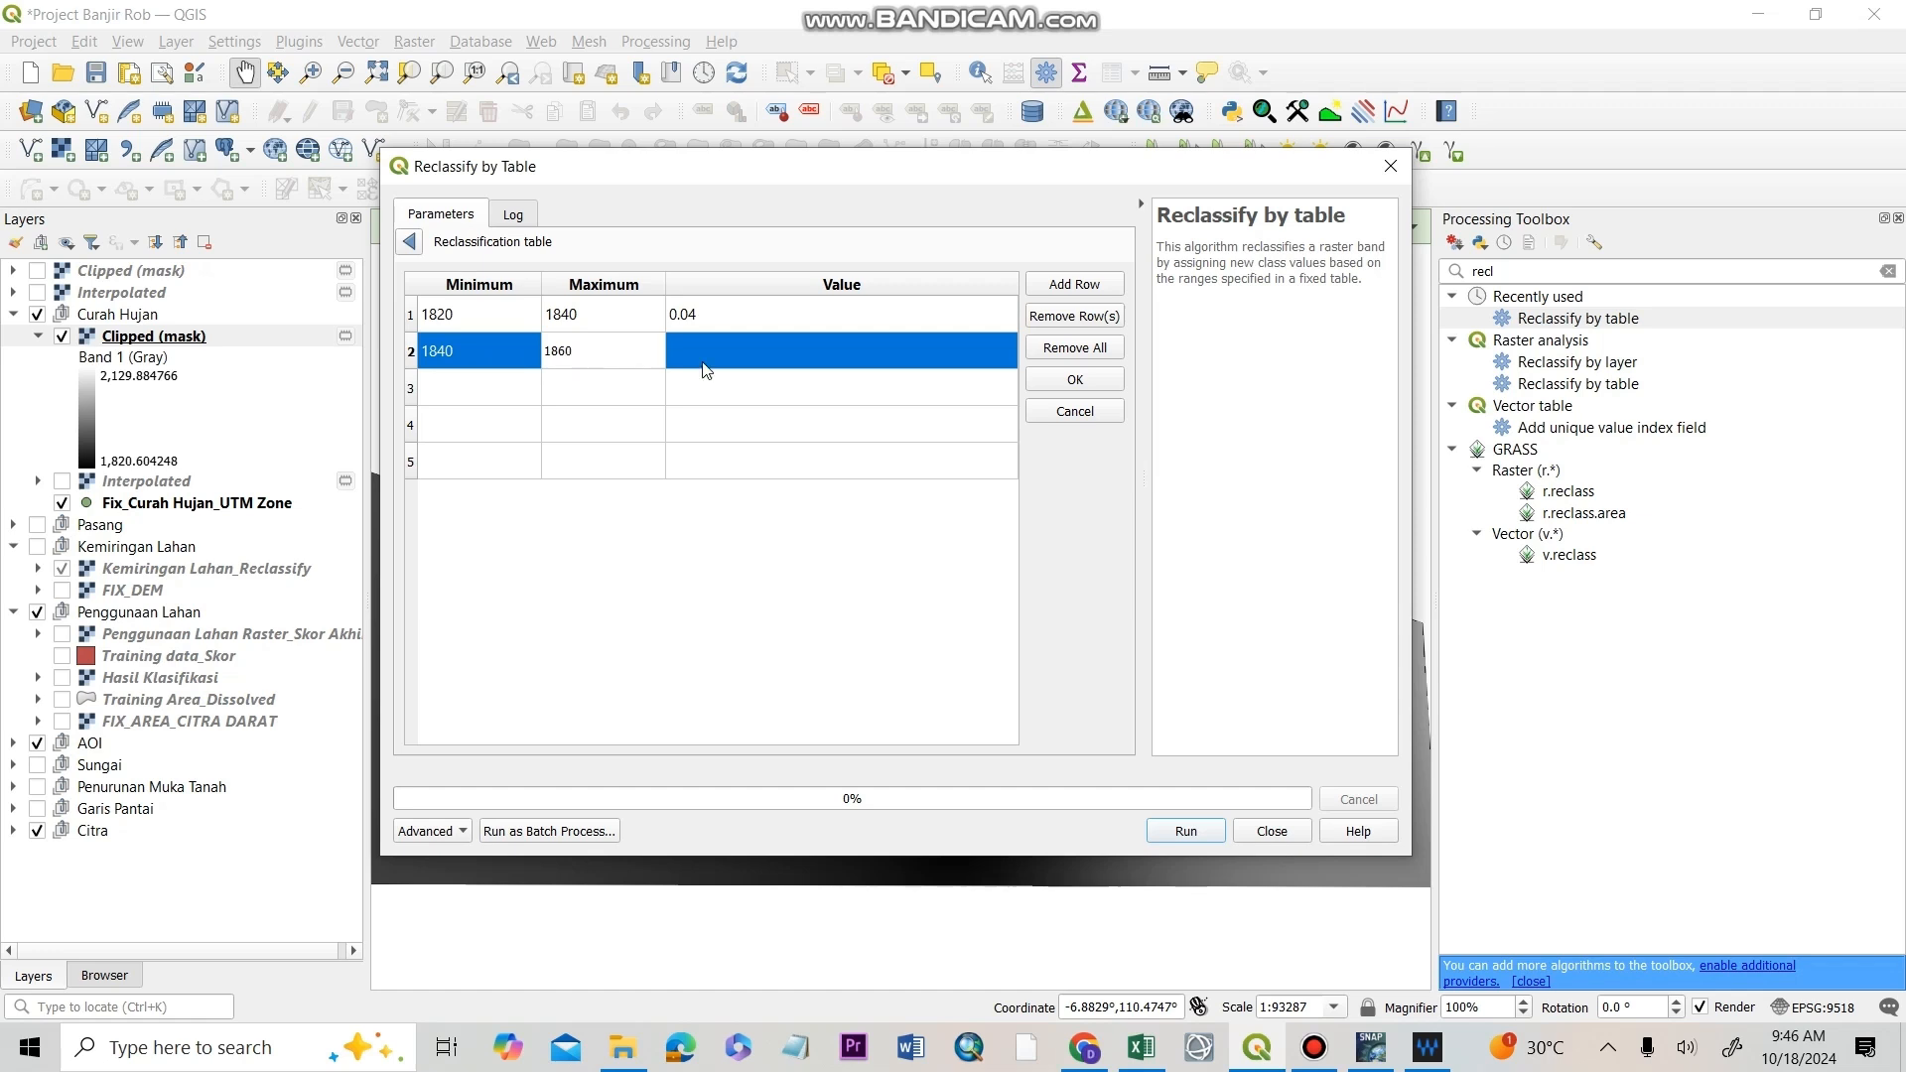
double_click(705, 366)
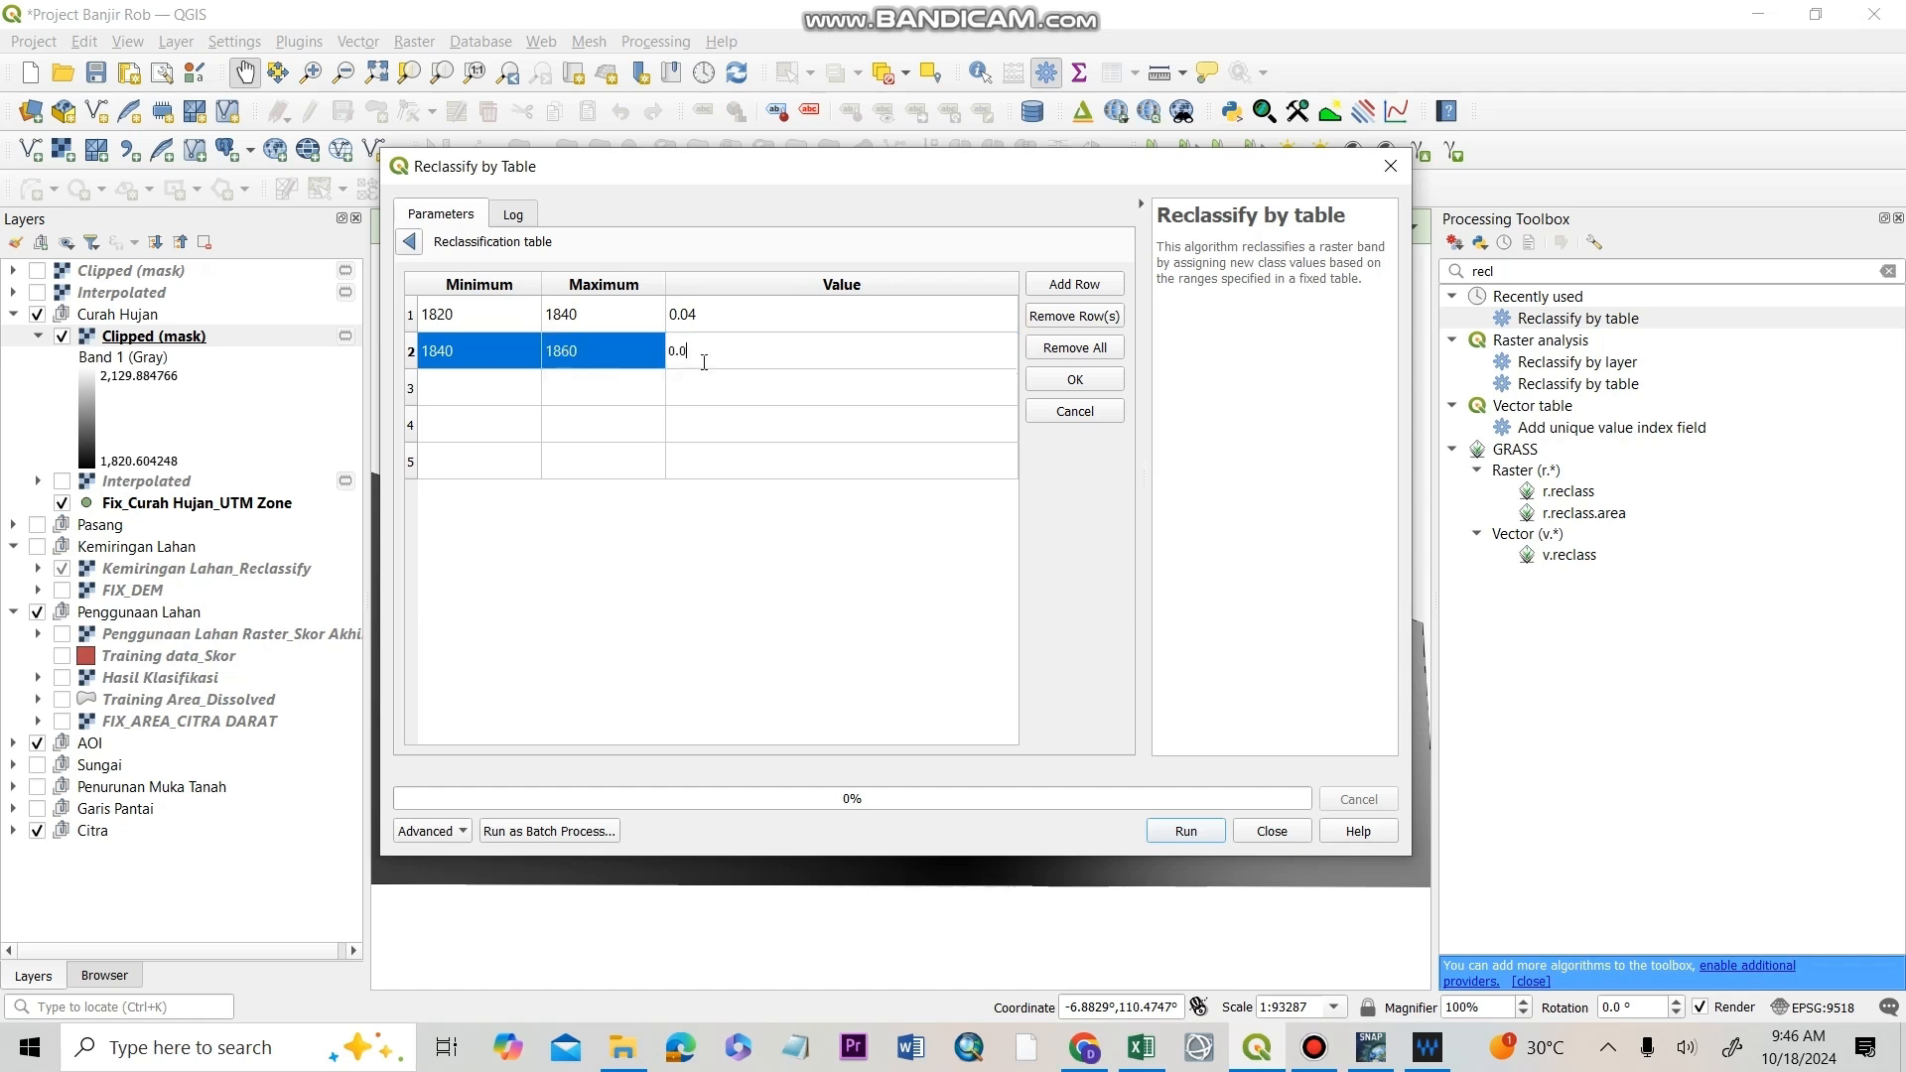
- Fill reclassification rows three and four: 1860 to 1880 with value 0.1, and 1880 to 2000 with value 0.32
double_click(480, 390)
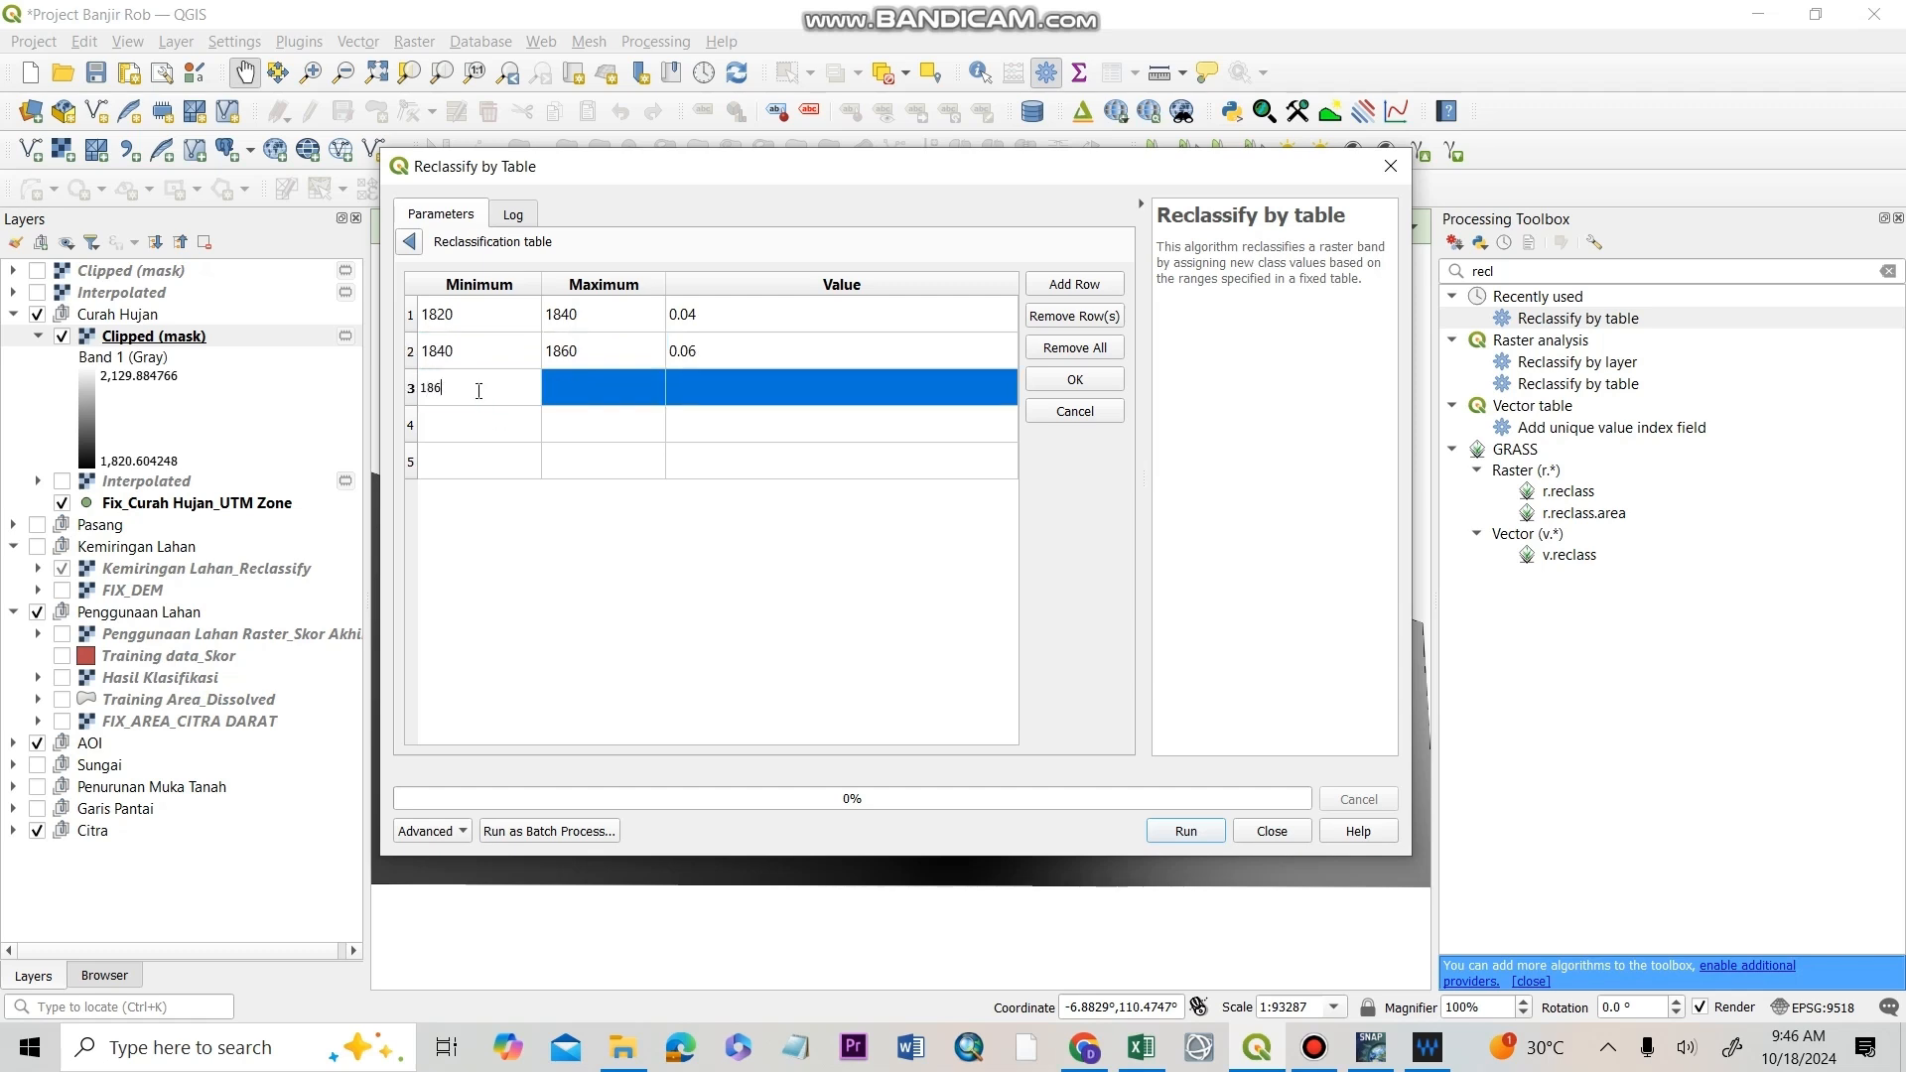
double_click(574, 398)
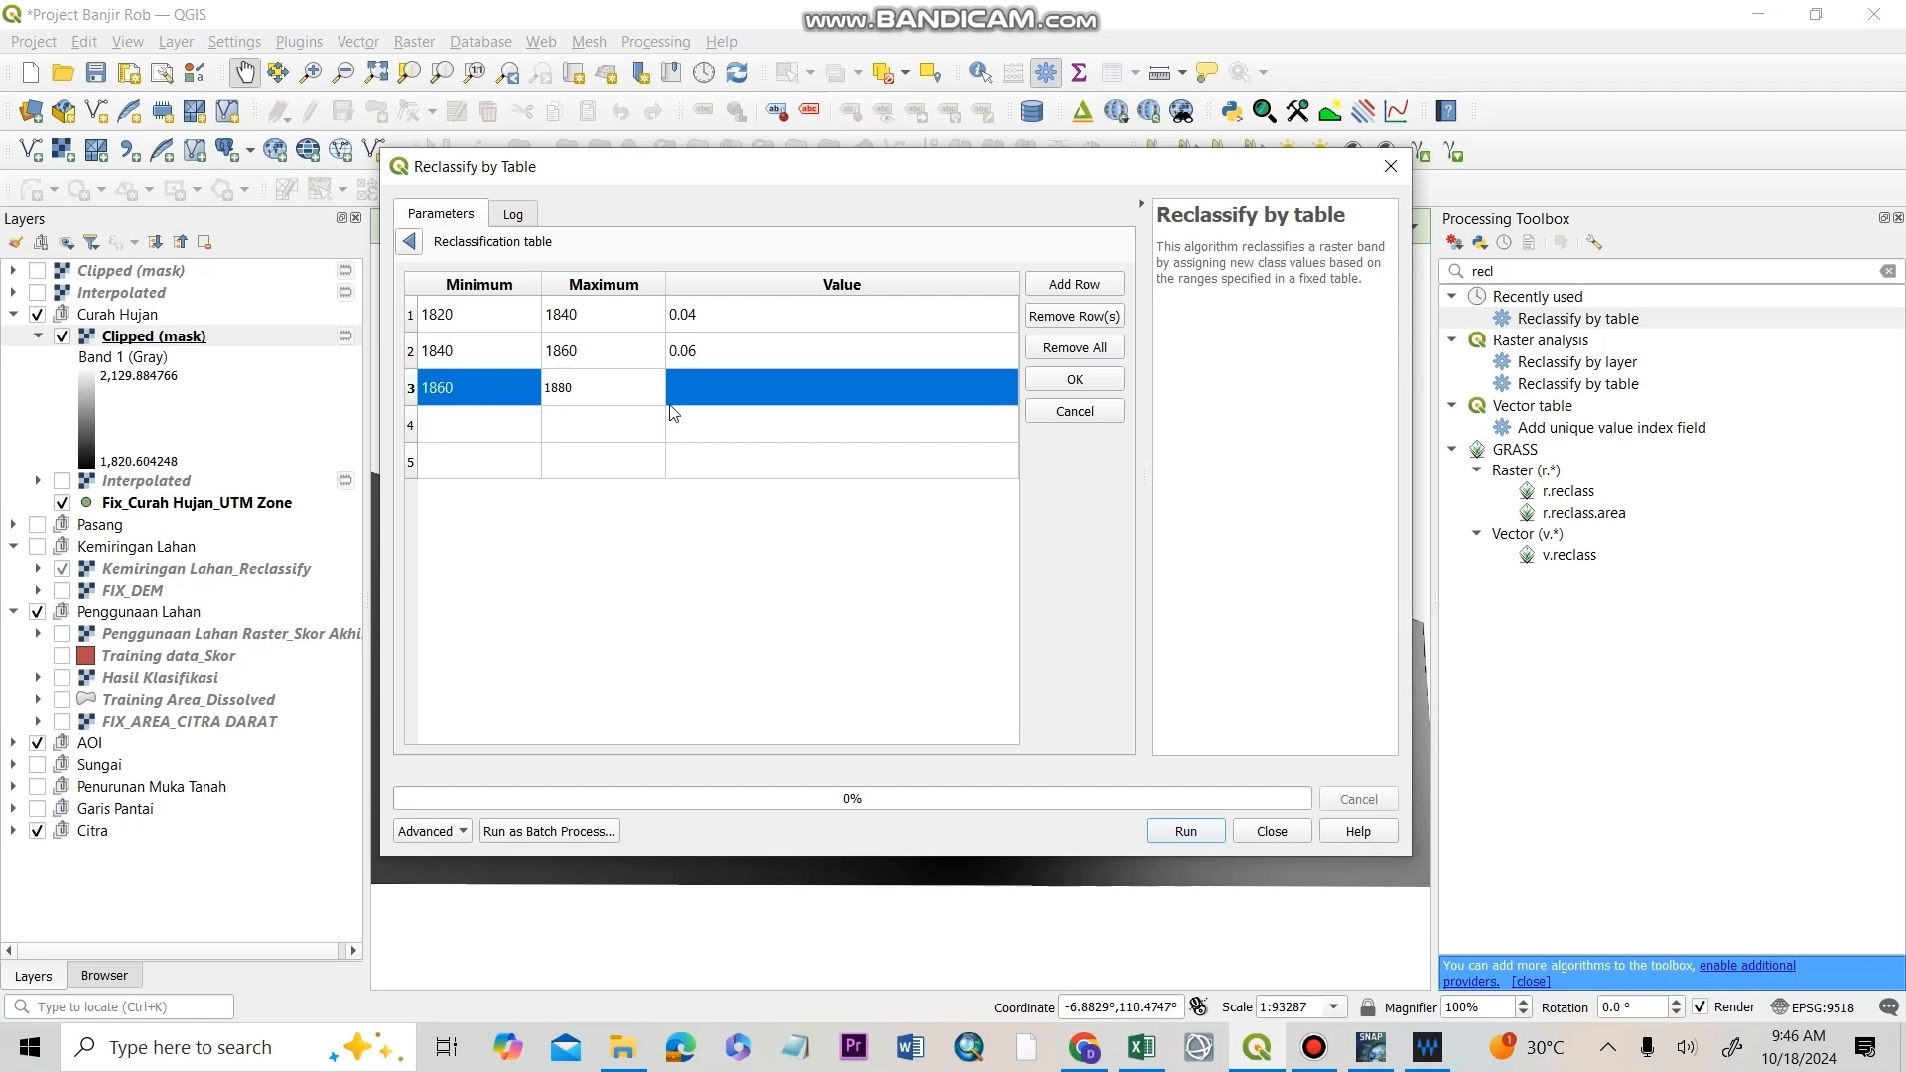
double_click(746, 394)
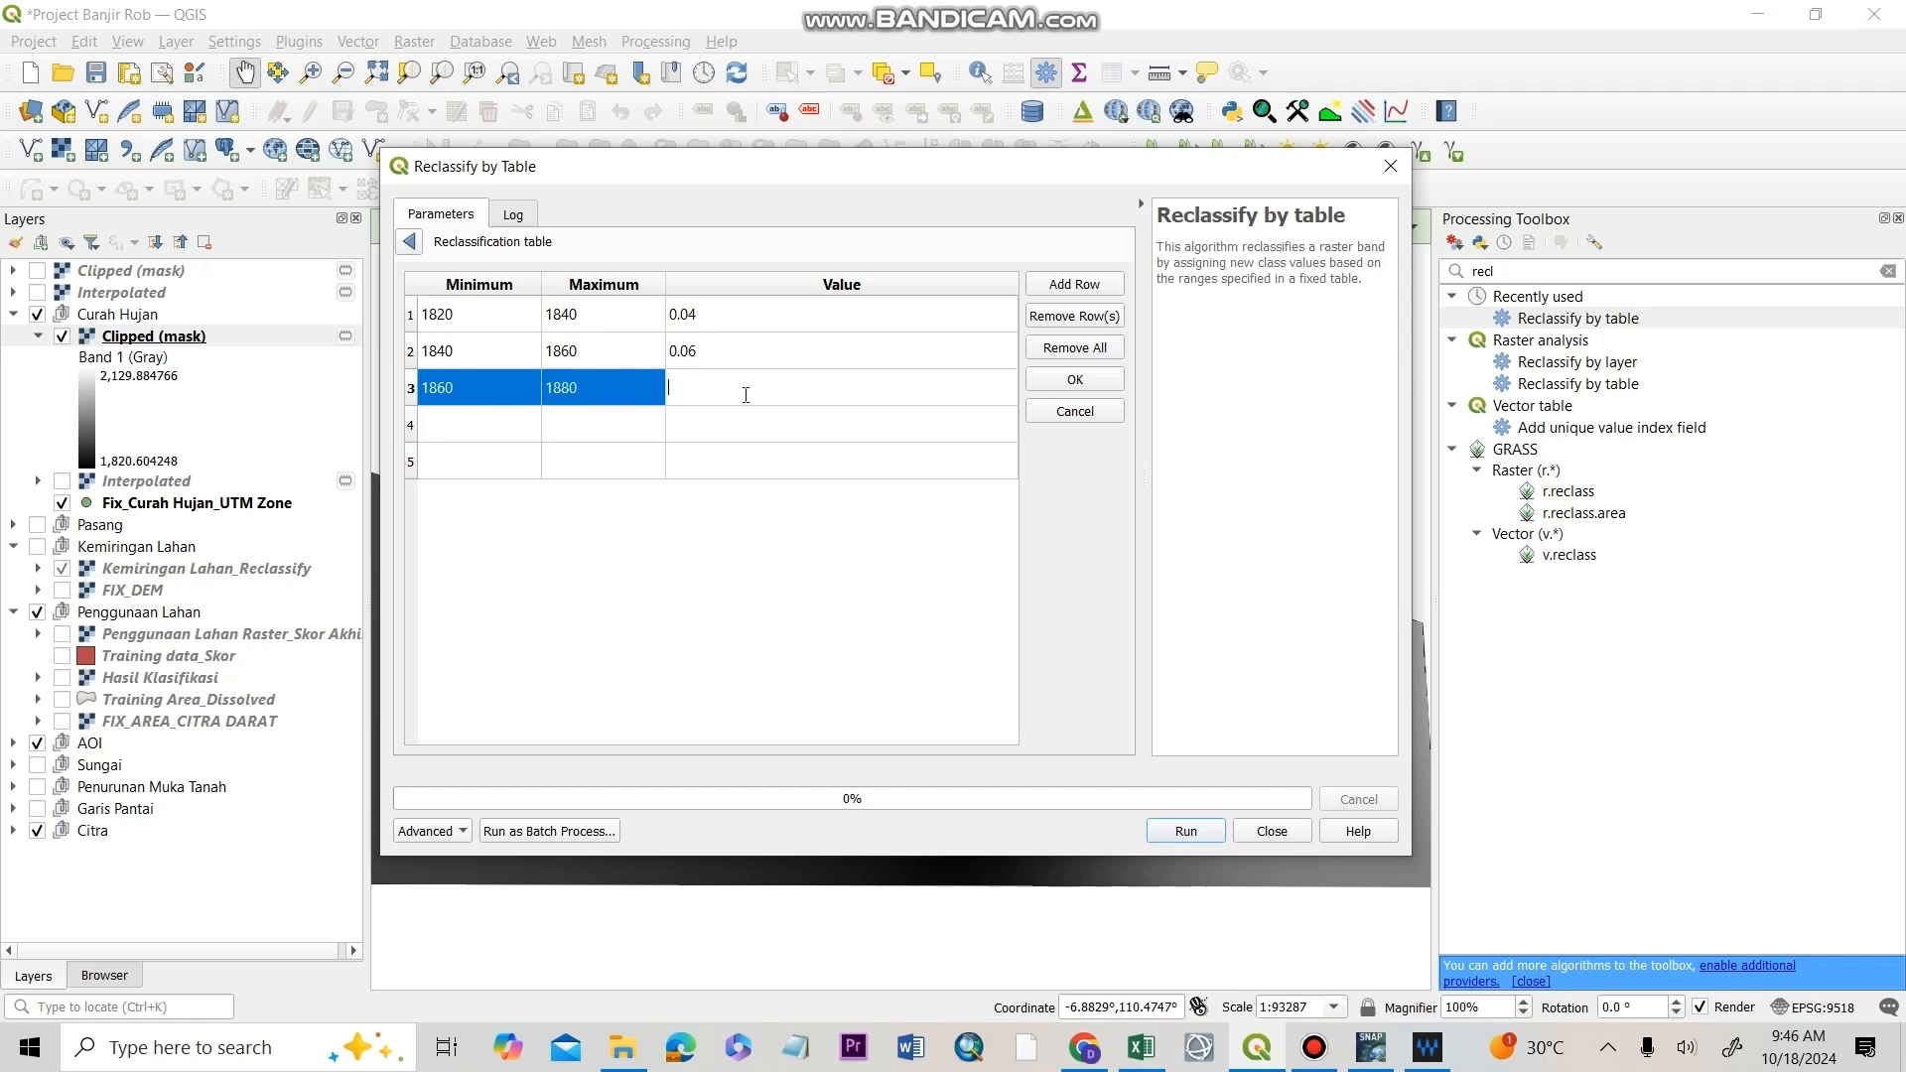
double_click(437, 419)
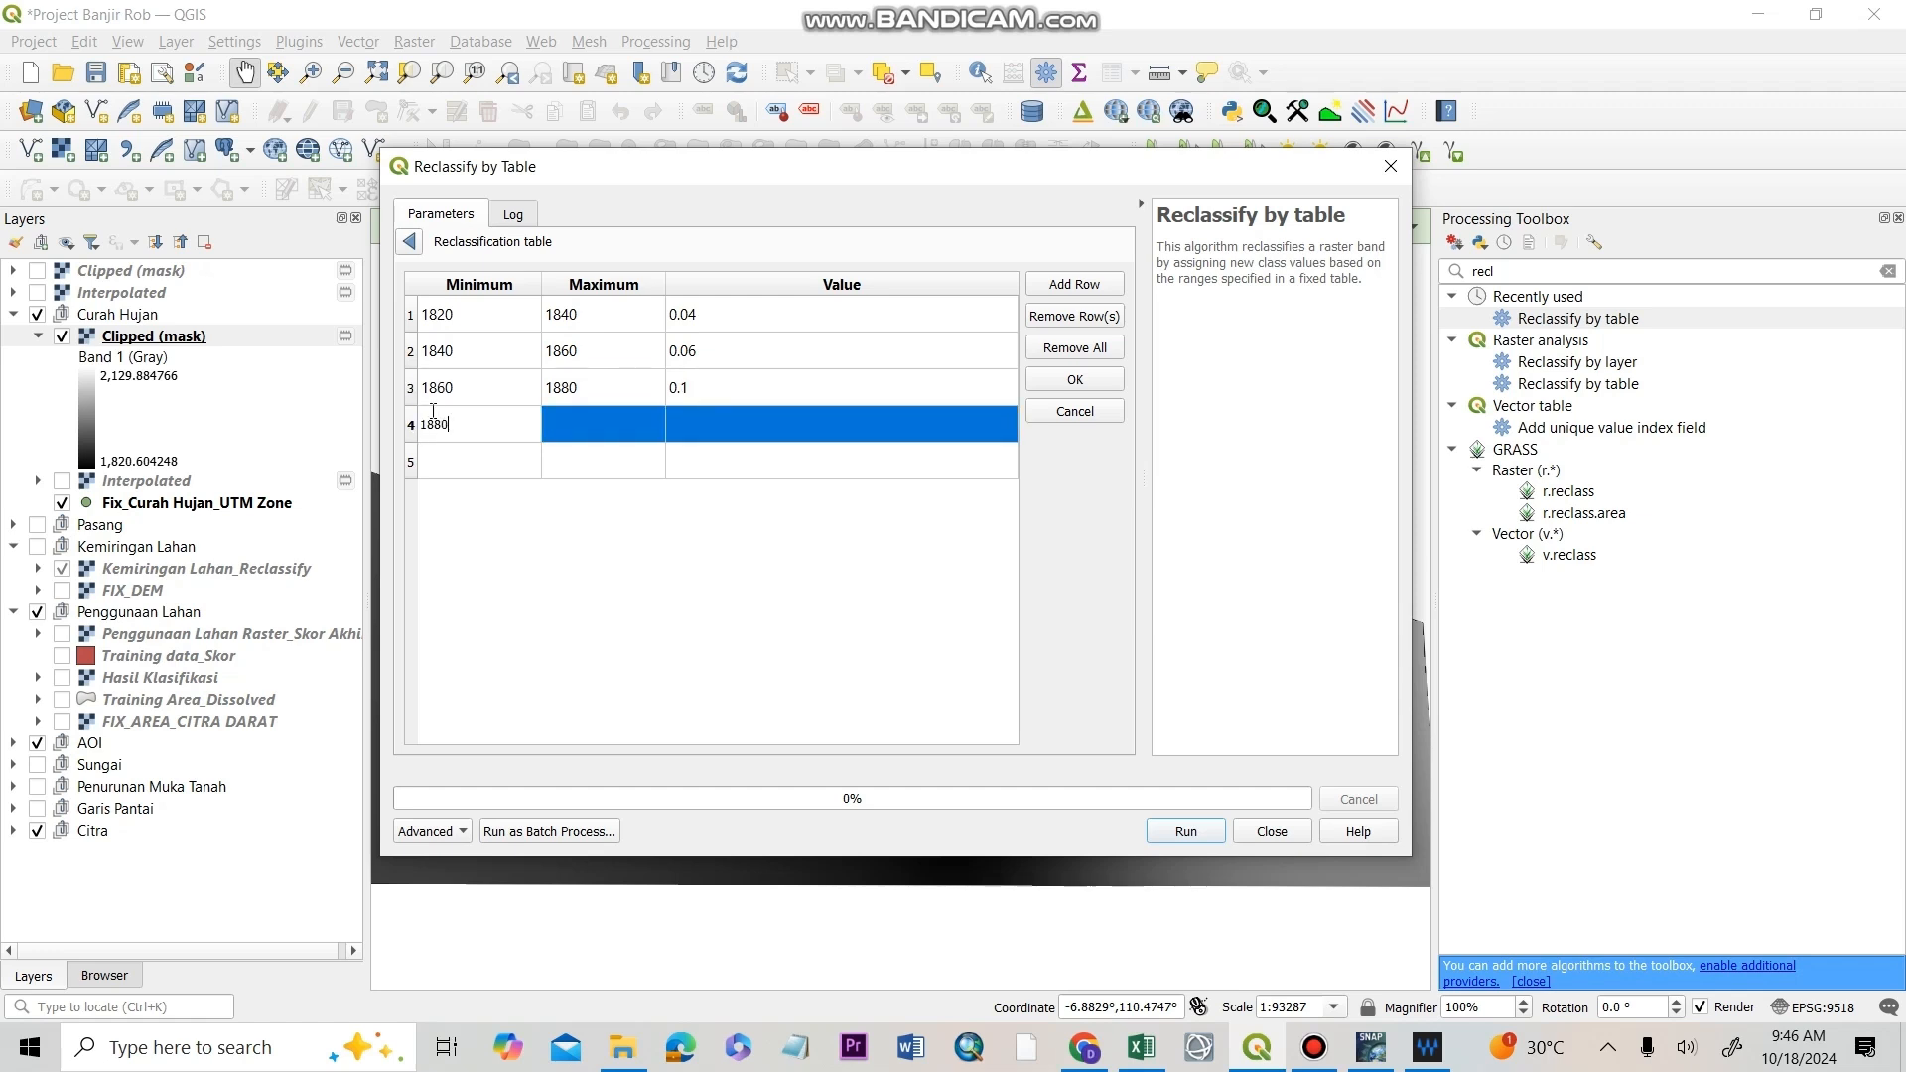
double_click(596, 425)
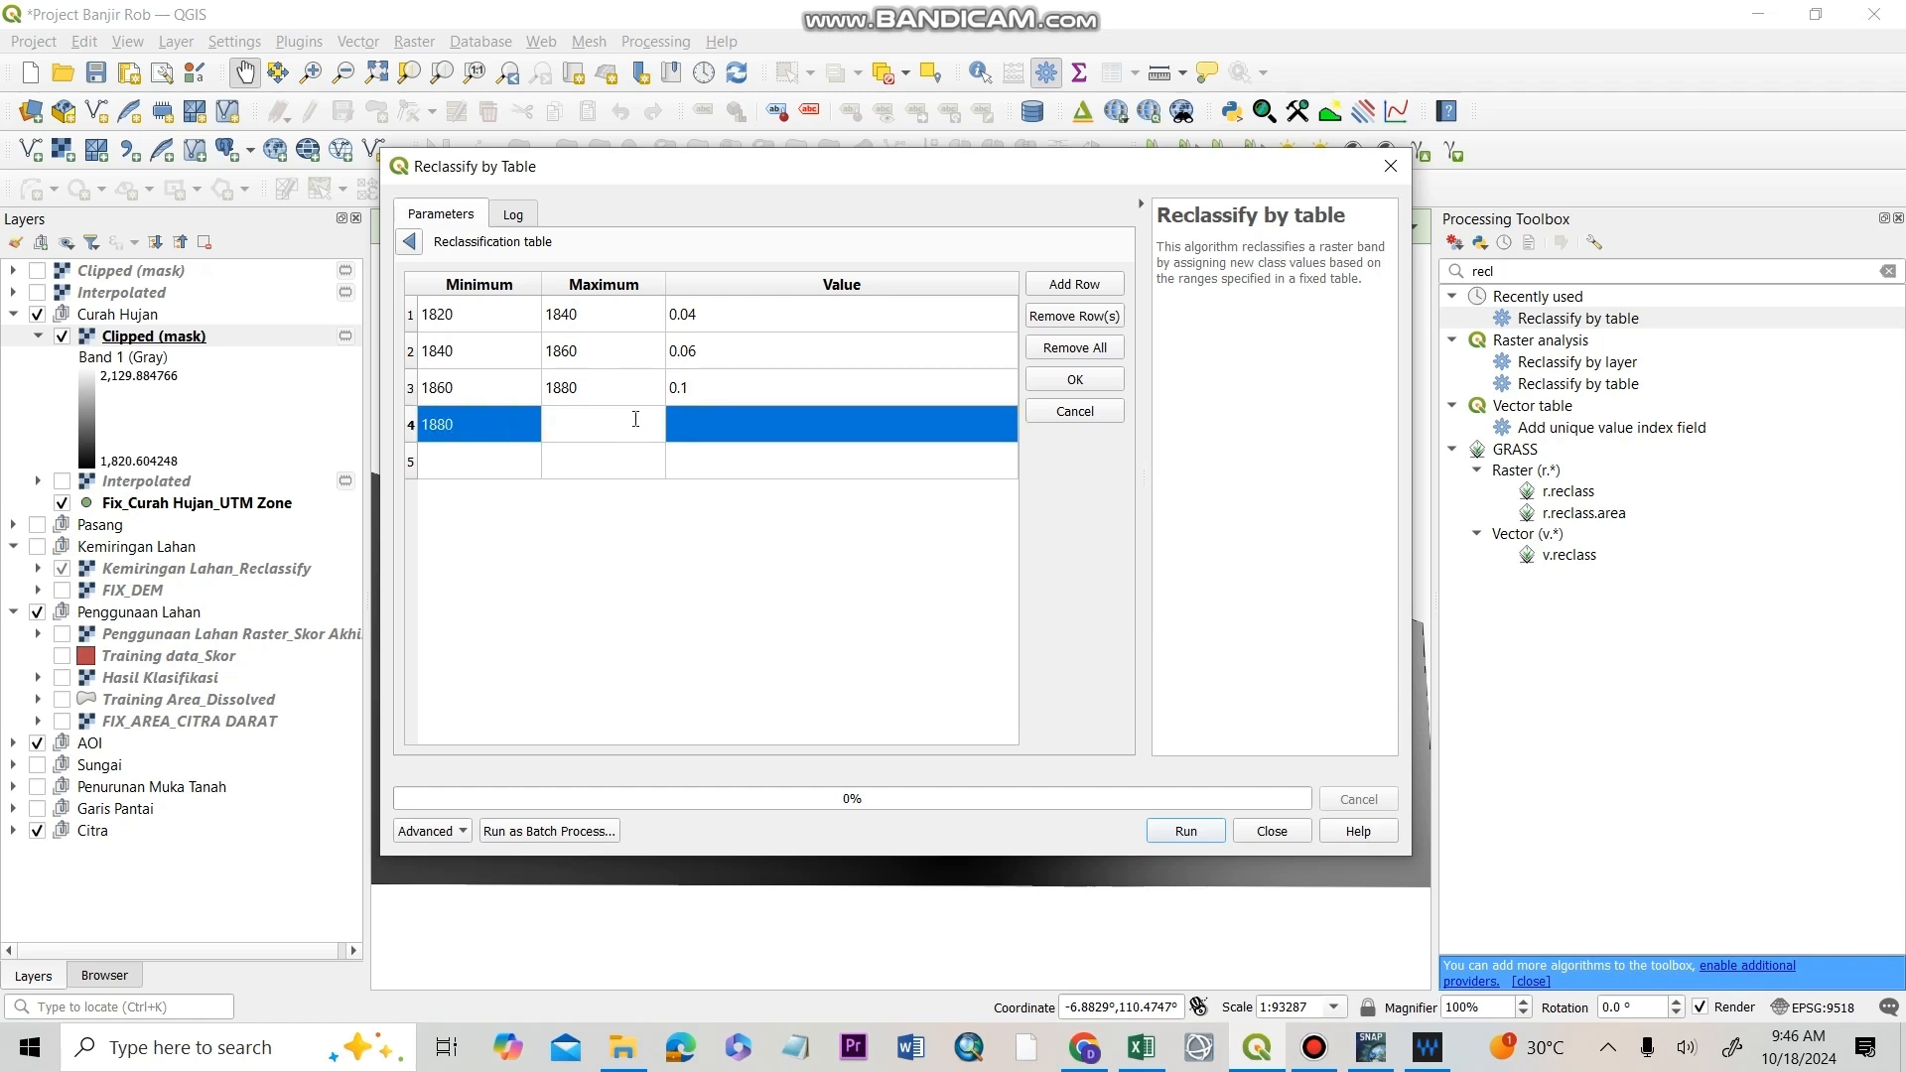
double_click(732, 429)
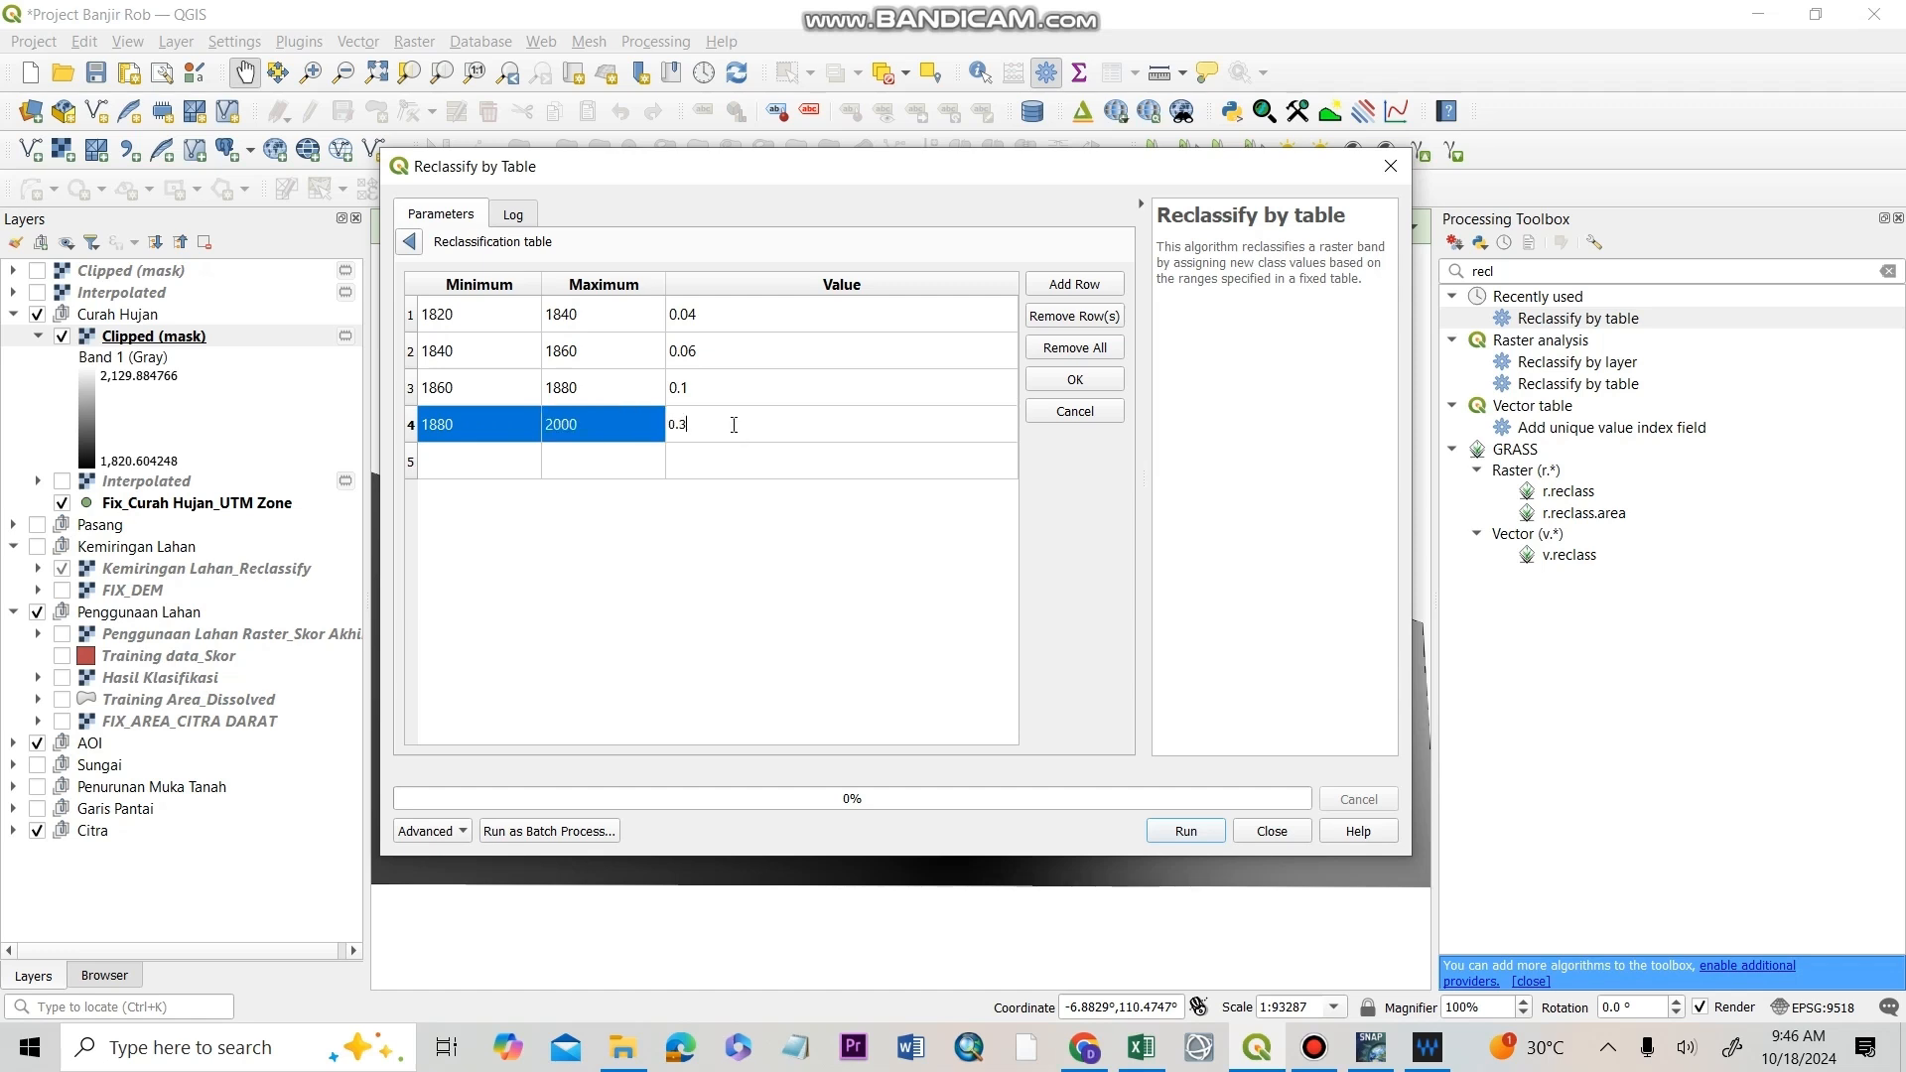
- Fill the fifth reclassification row with 2000 to 2150 and value 0.48, and run the reclassification to a temporary raster
double_click(486, 464)
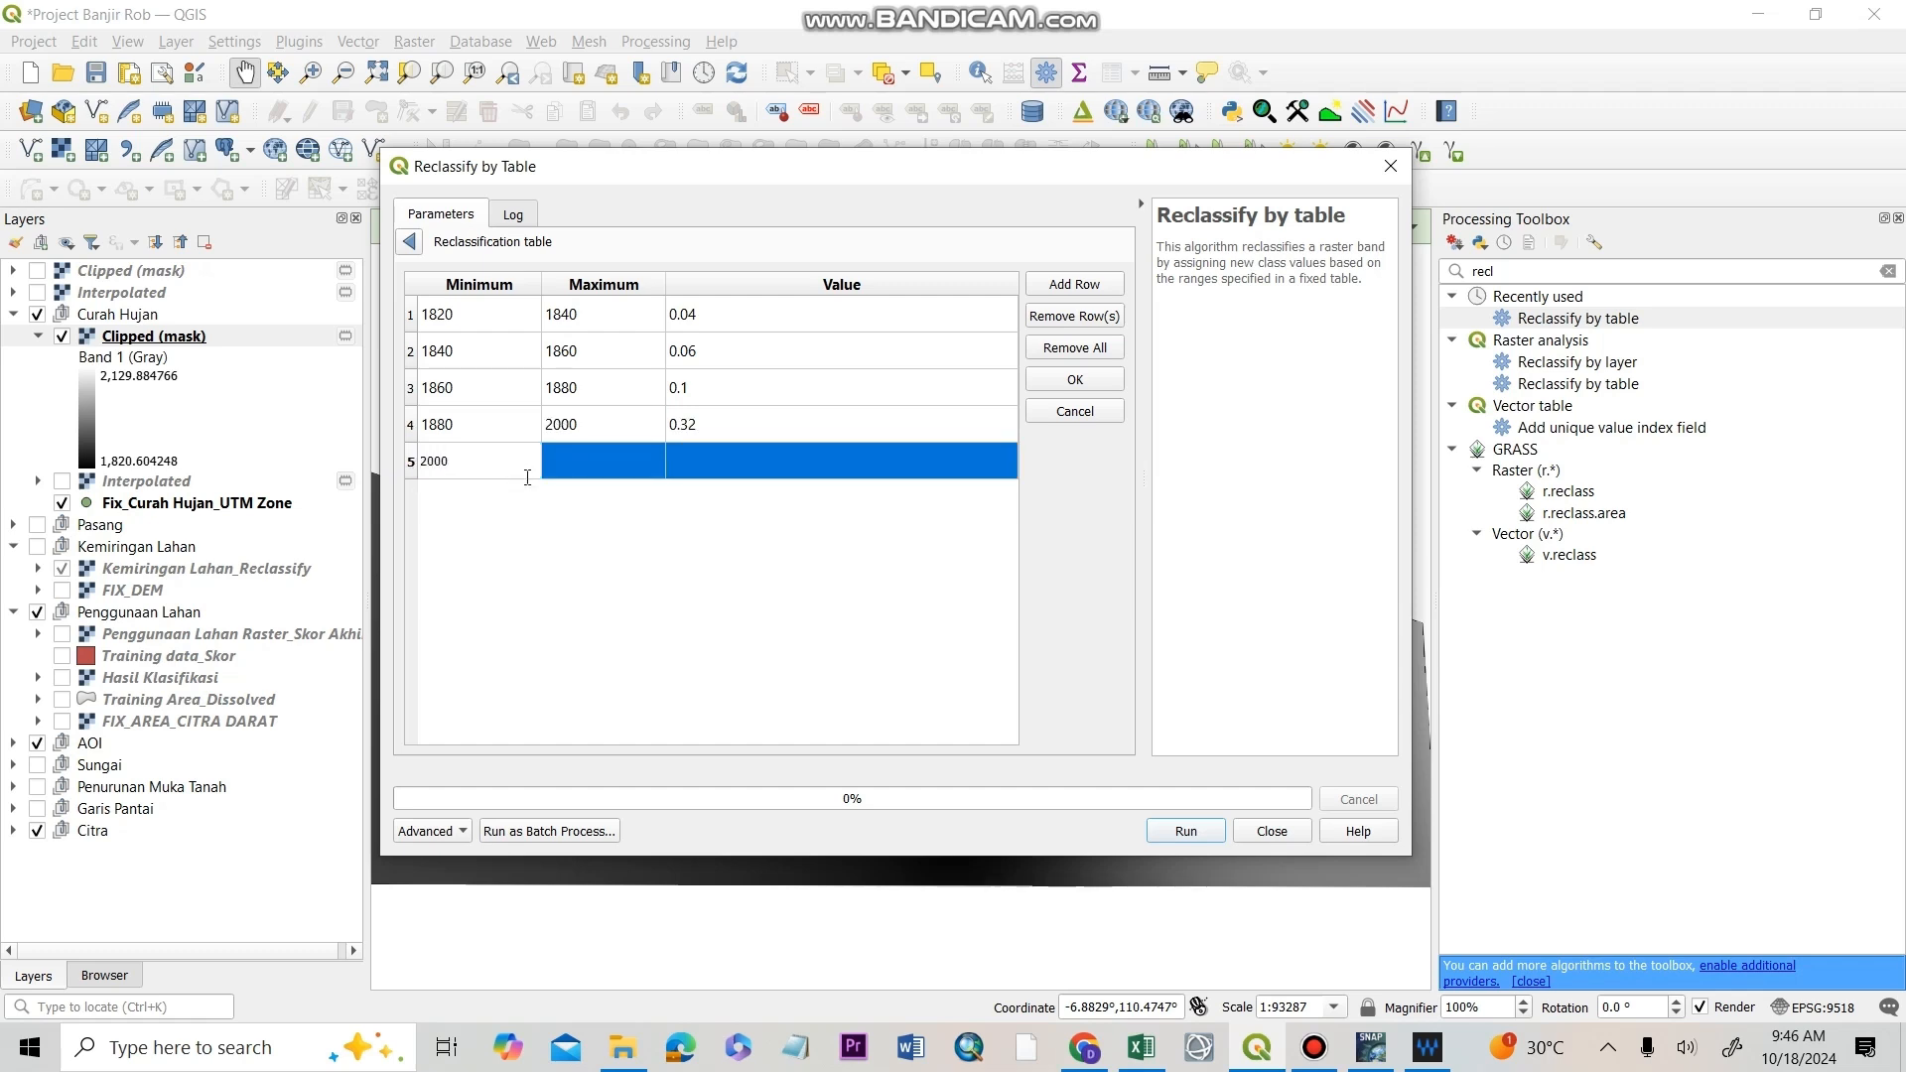
double_click(614, 474)
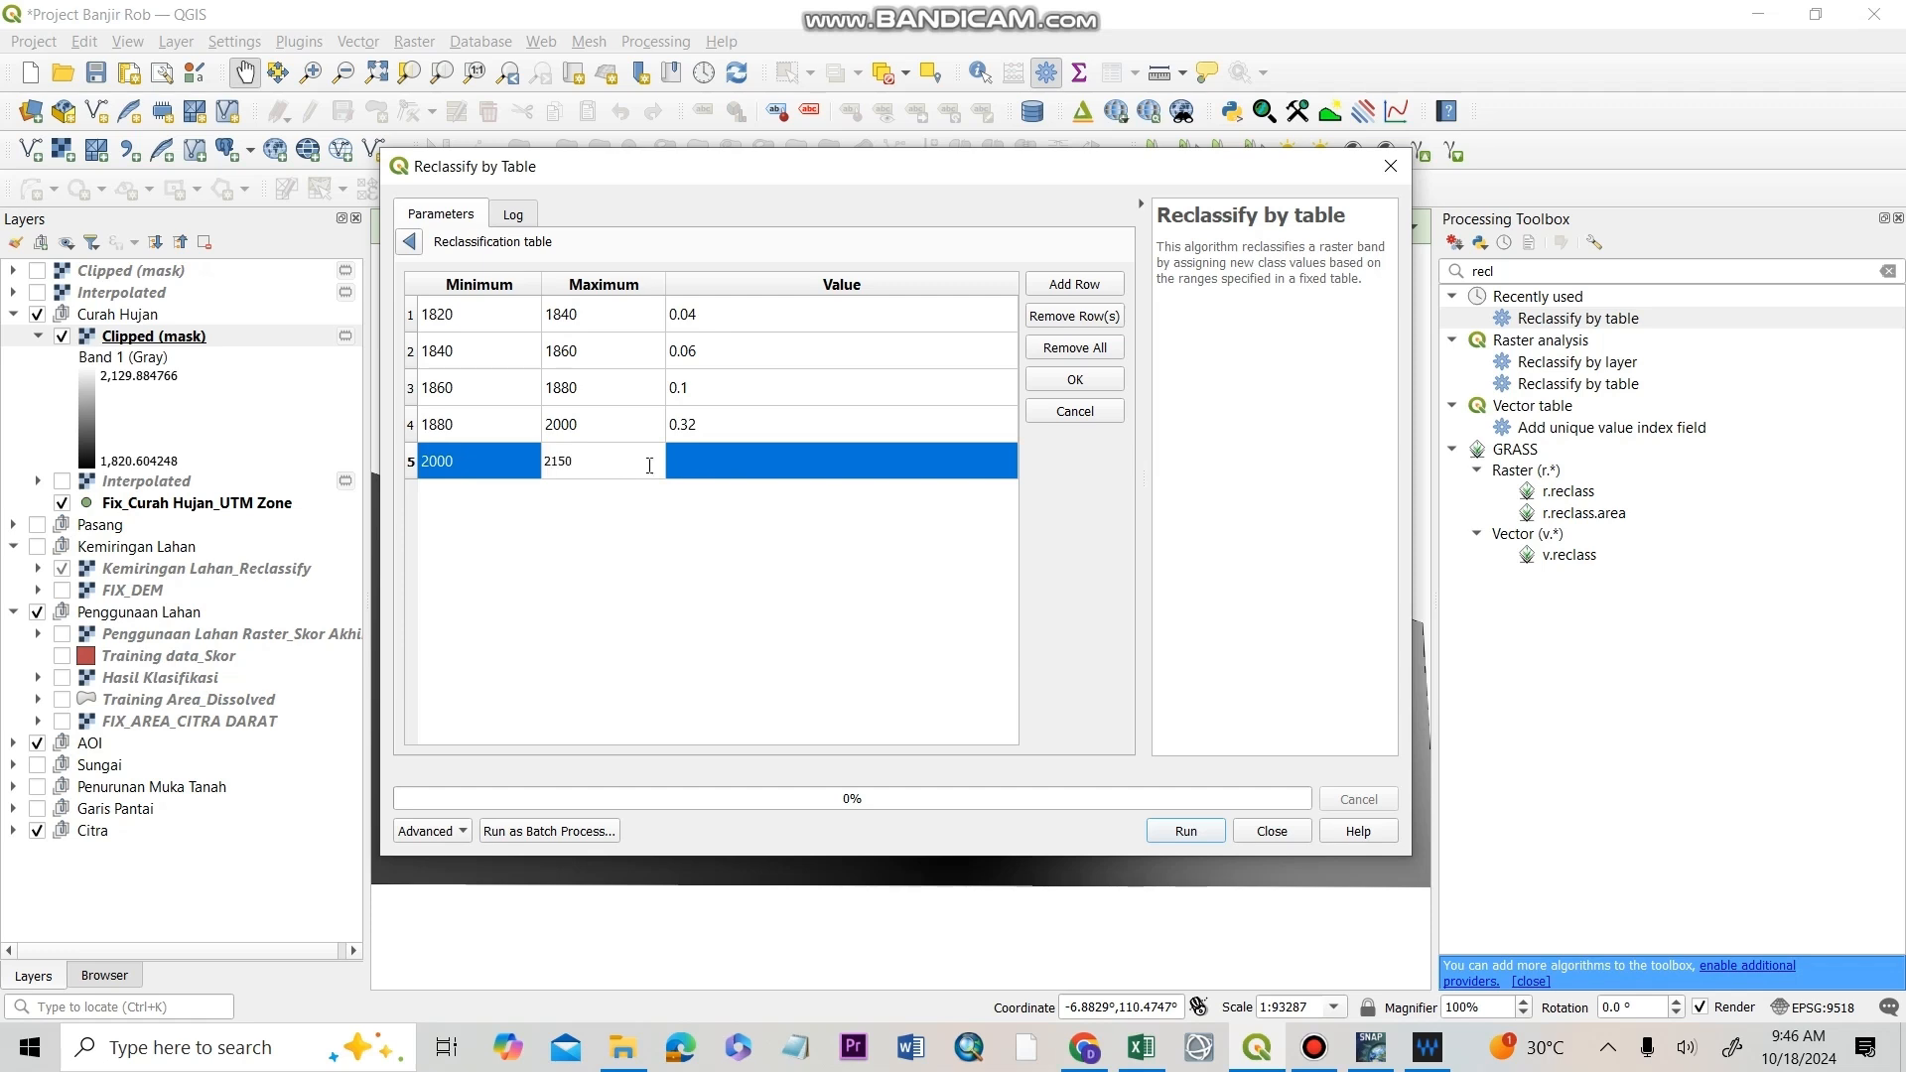
left_click(717, 464)
type("0.")
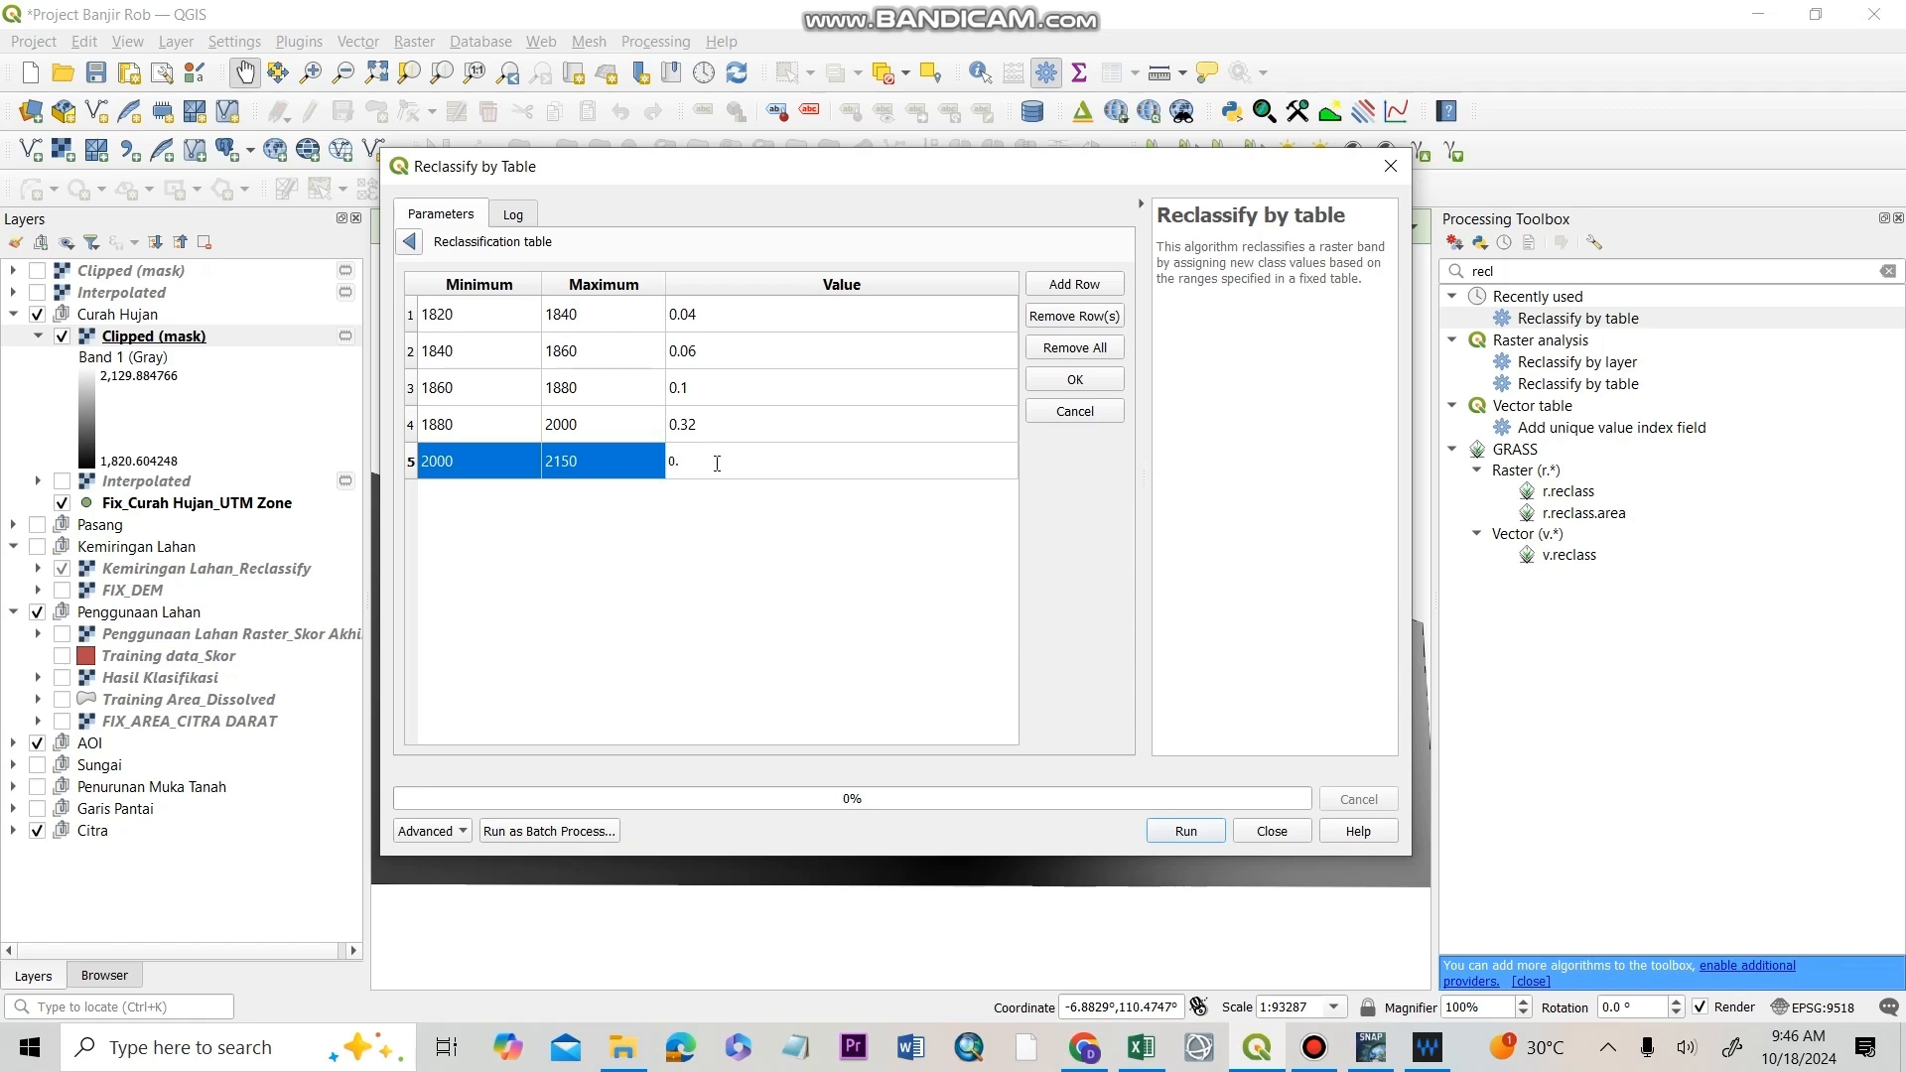
type("48")
left_click(1075, 380)
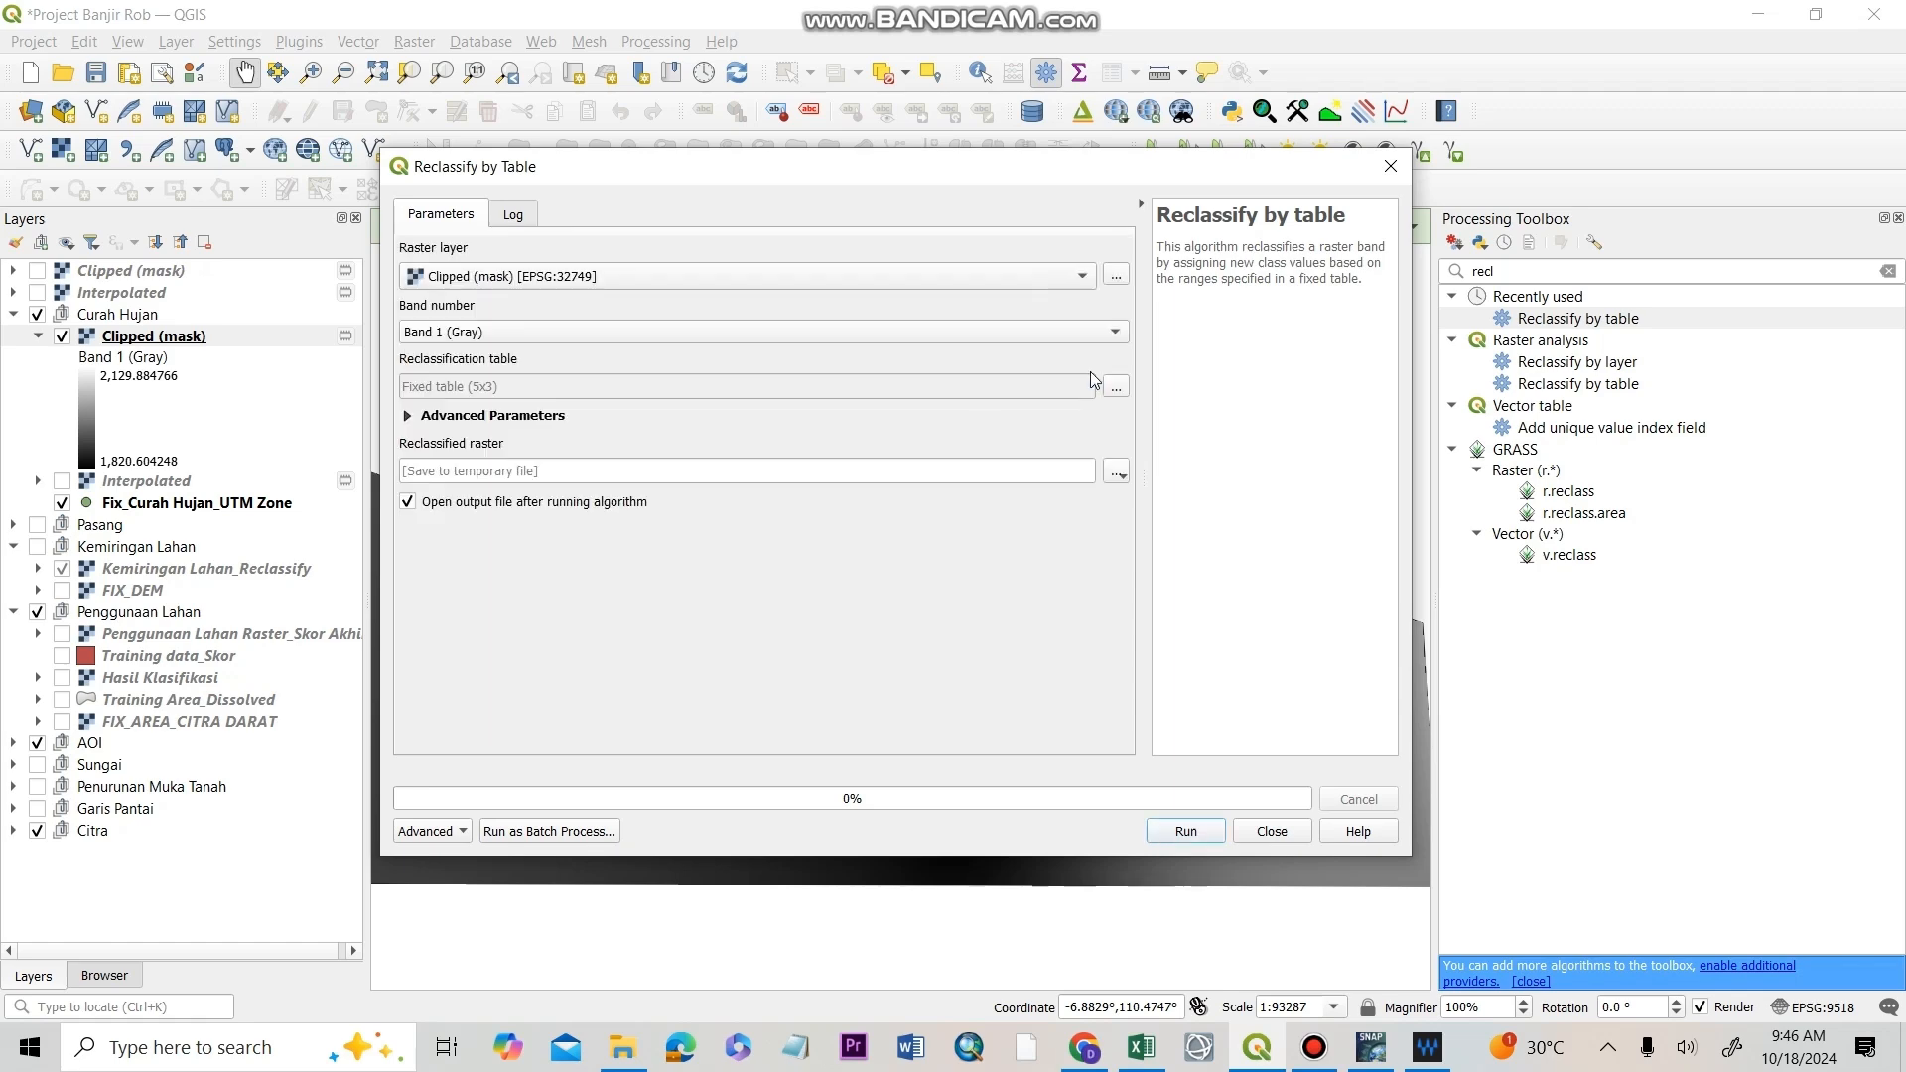
left_click(1187, 831)
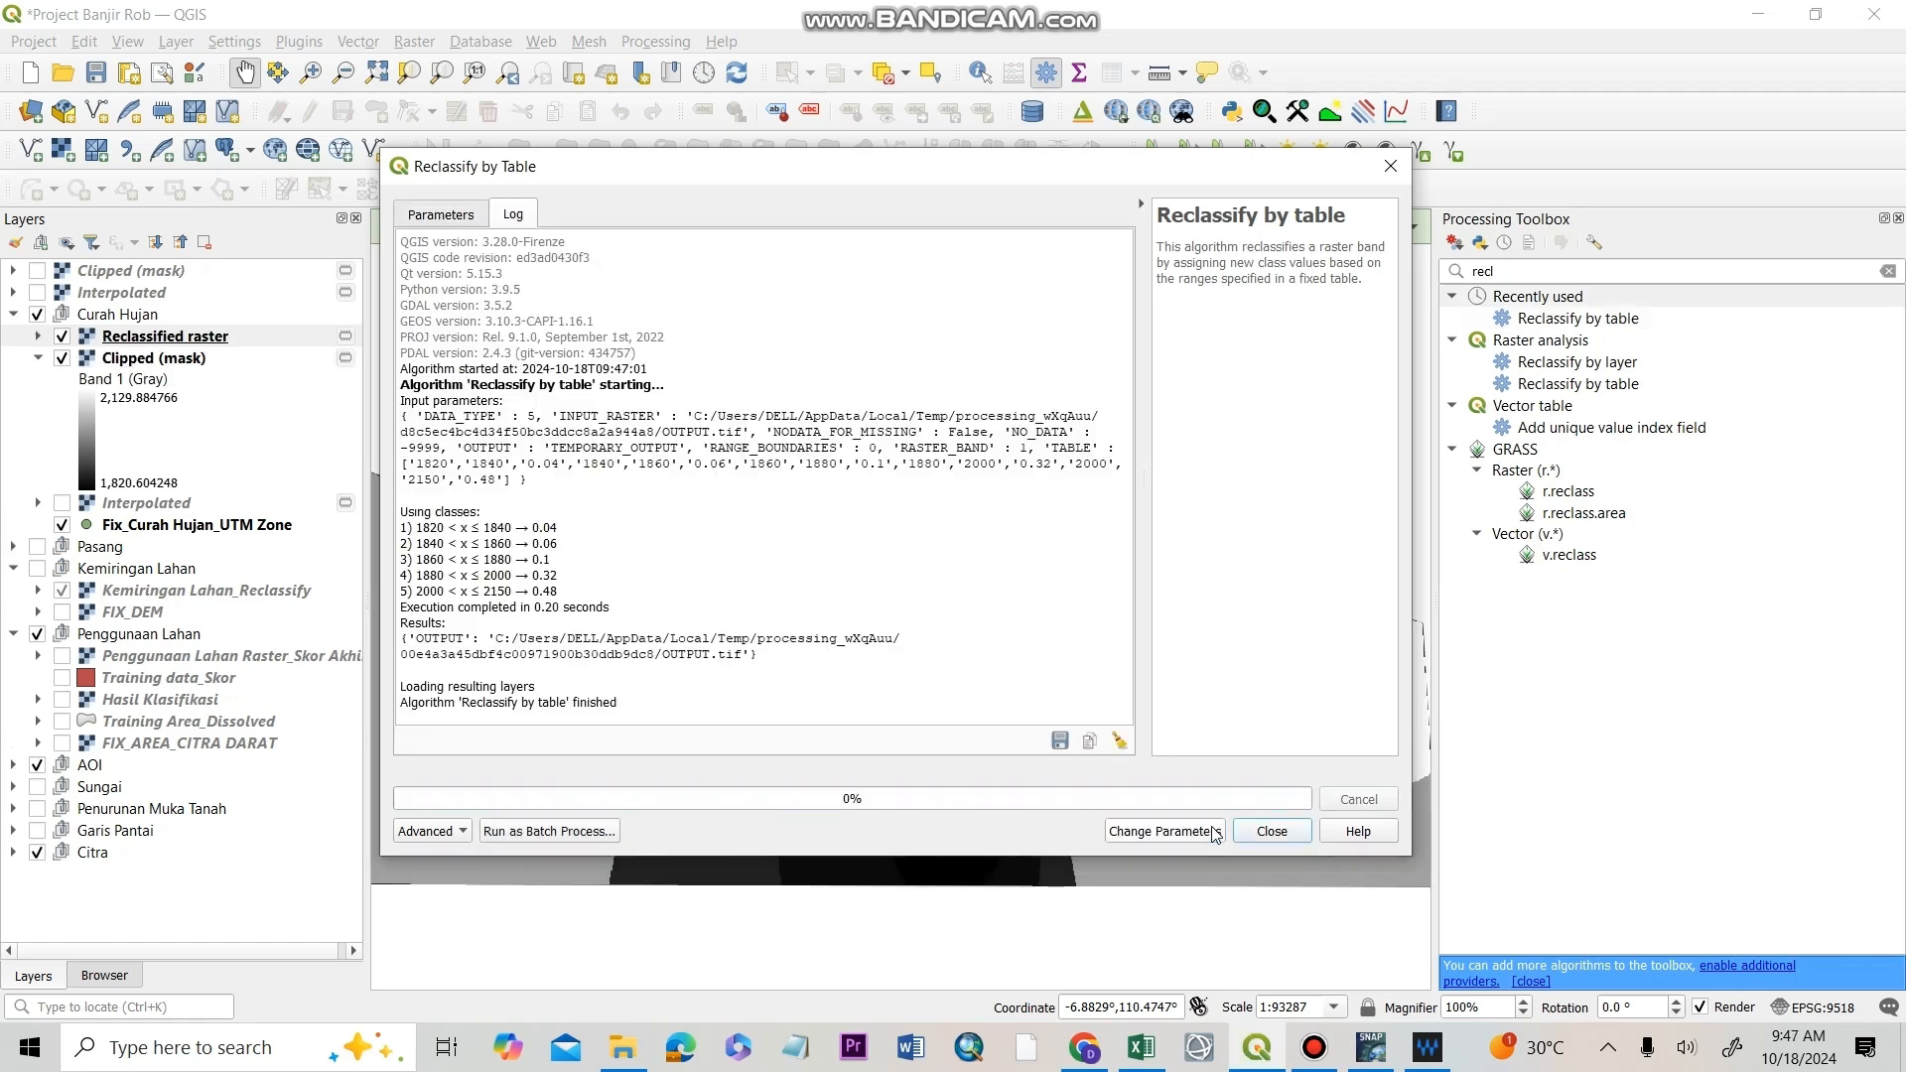
left_click(1253, 832)
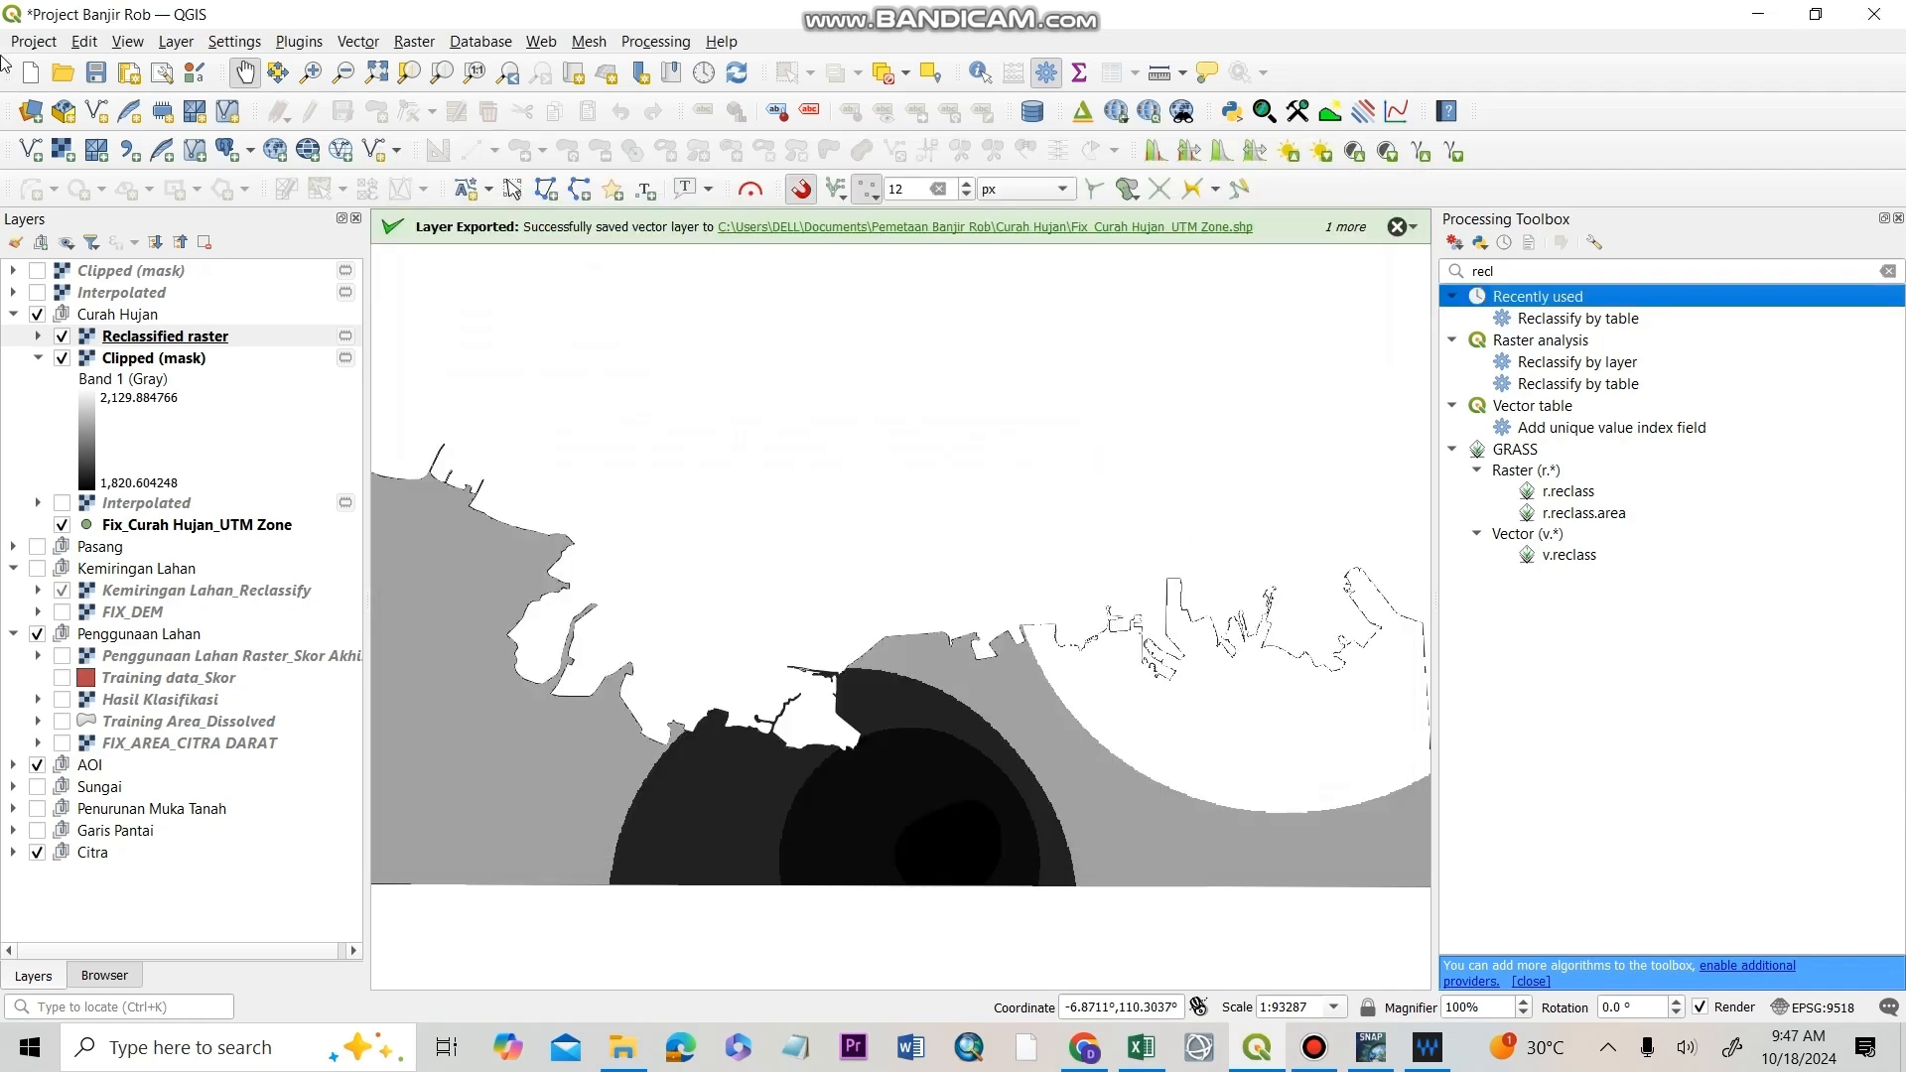
- Symbolize the Reclassified raster with Paletted/Unique values, classifying the scores with random colors
double_click(211, 335)
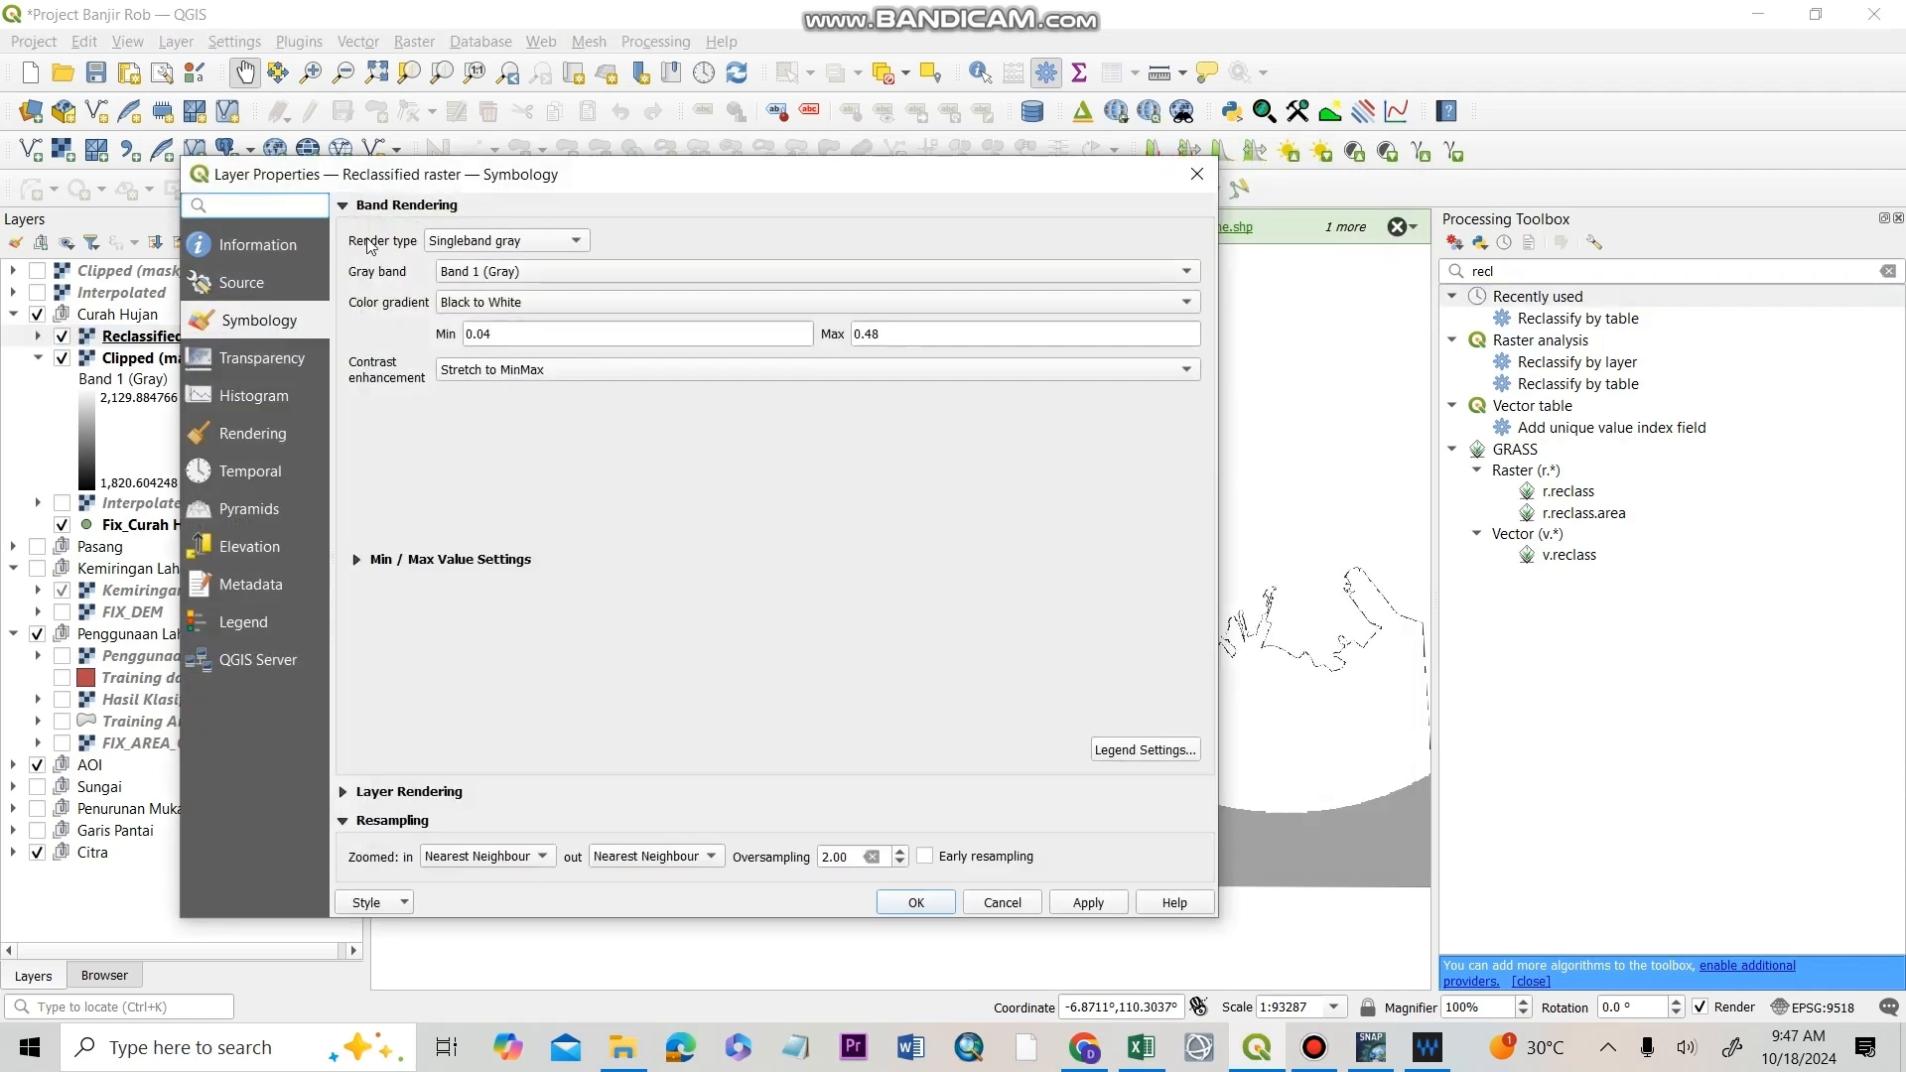
left_click(527, 240)
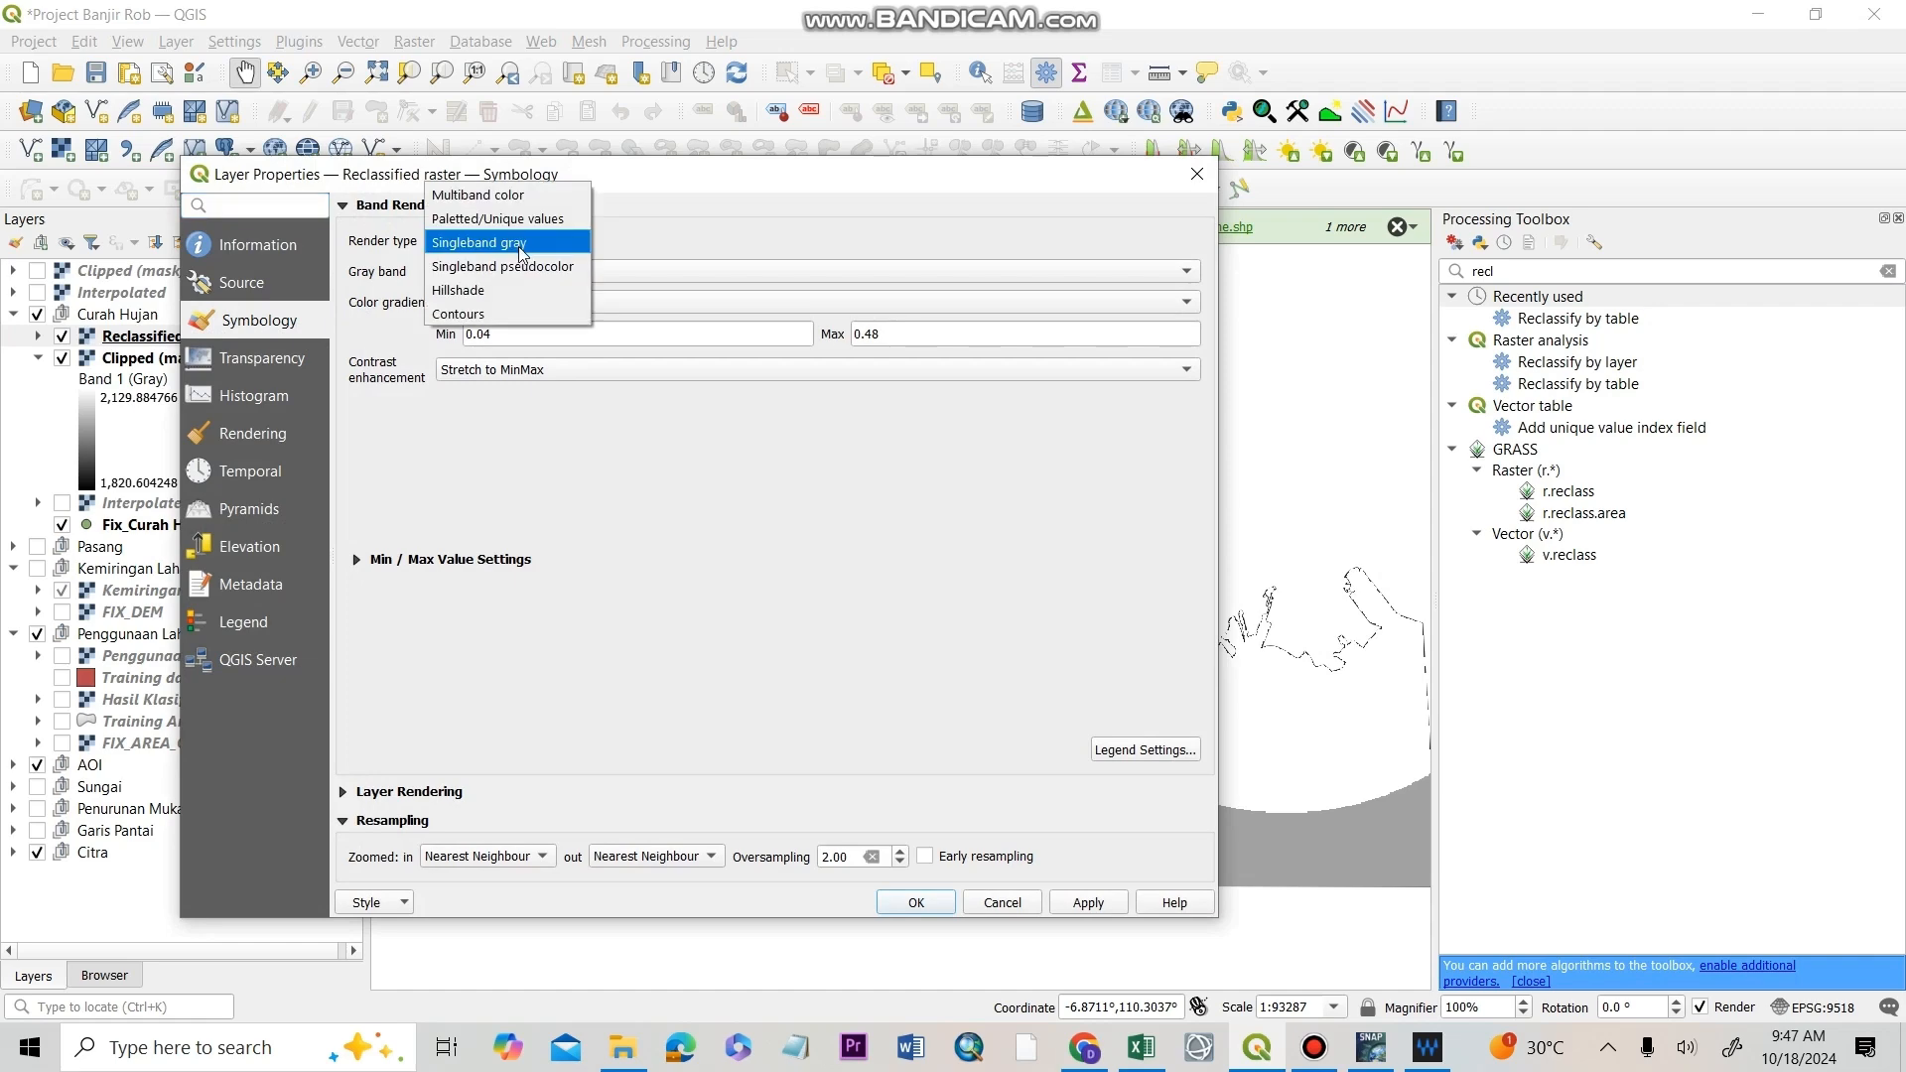
left_click(529, 219)
left_click(665, 751)
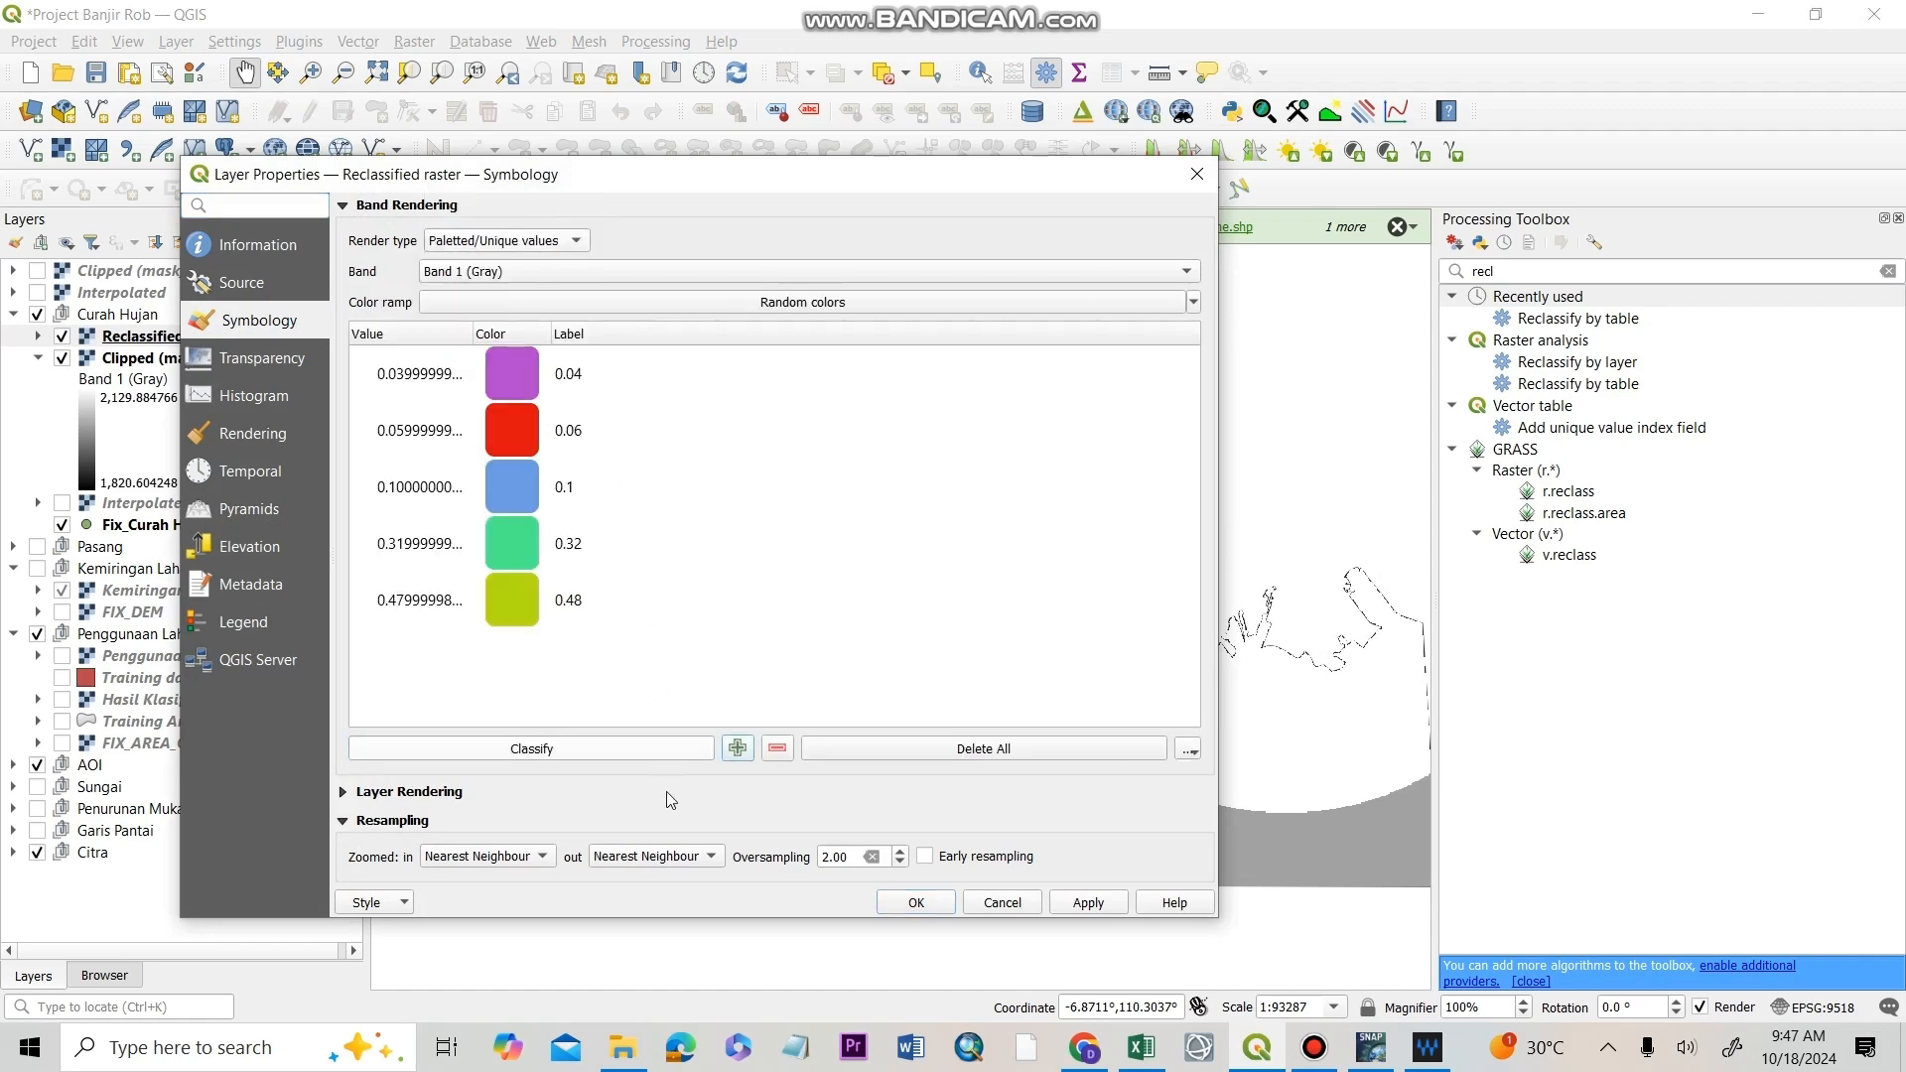
left_click(898, 906)
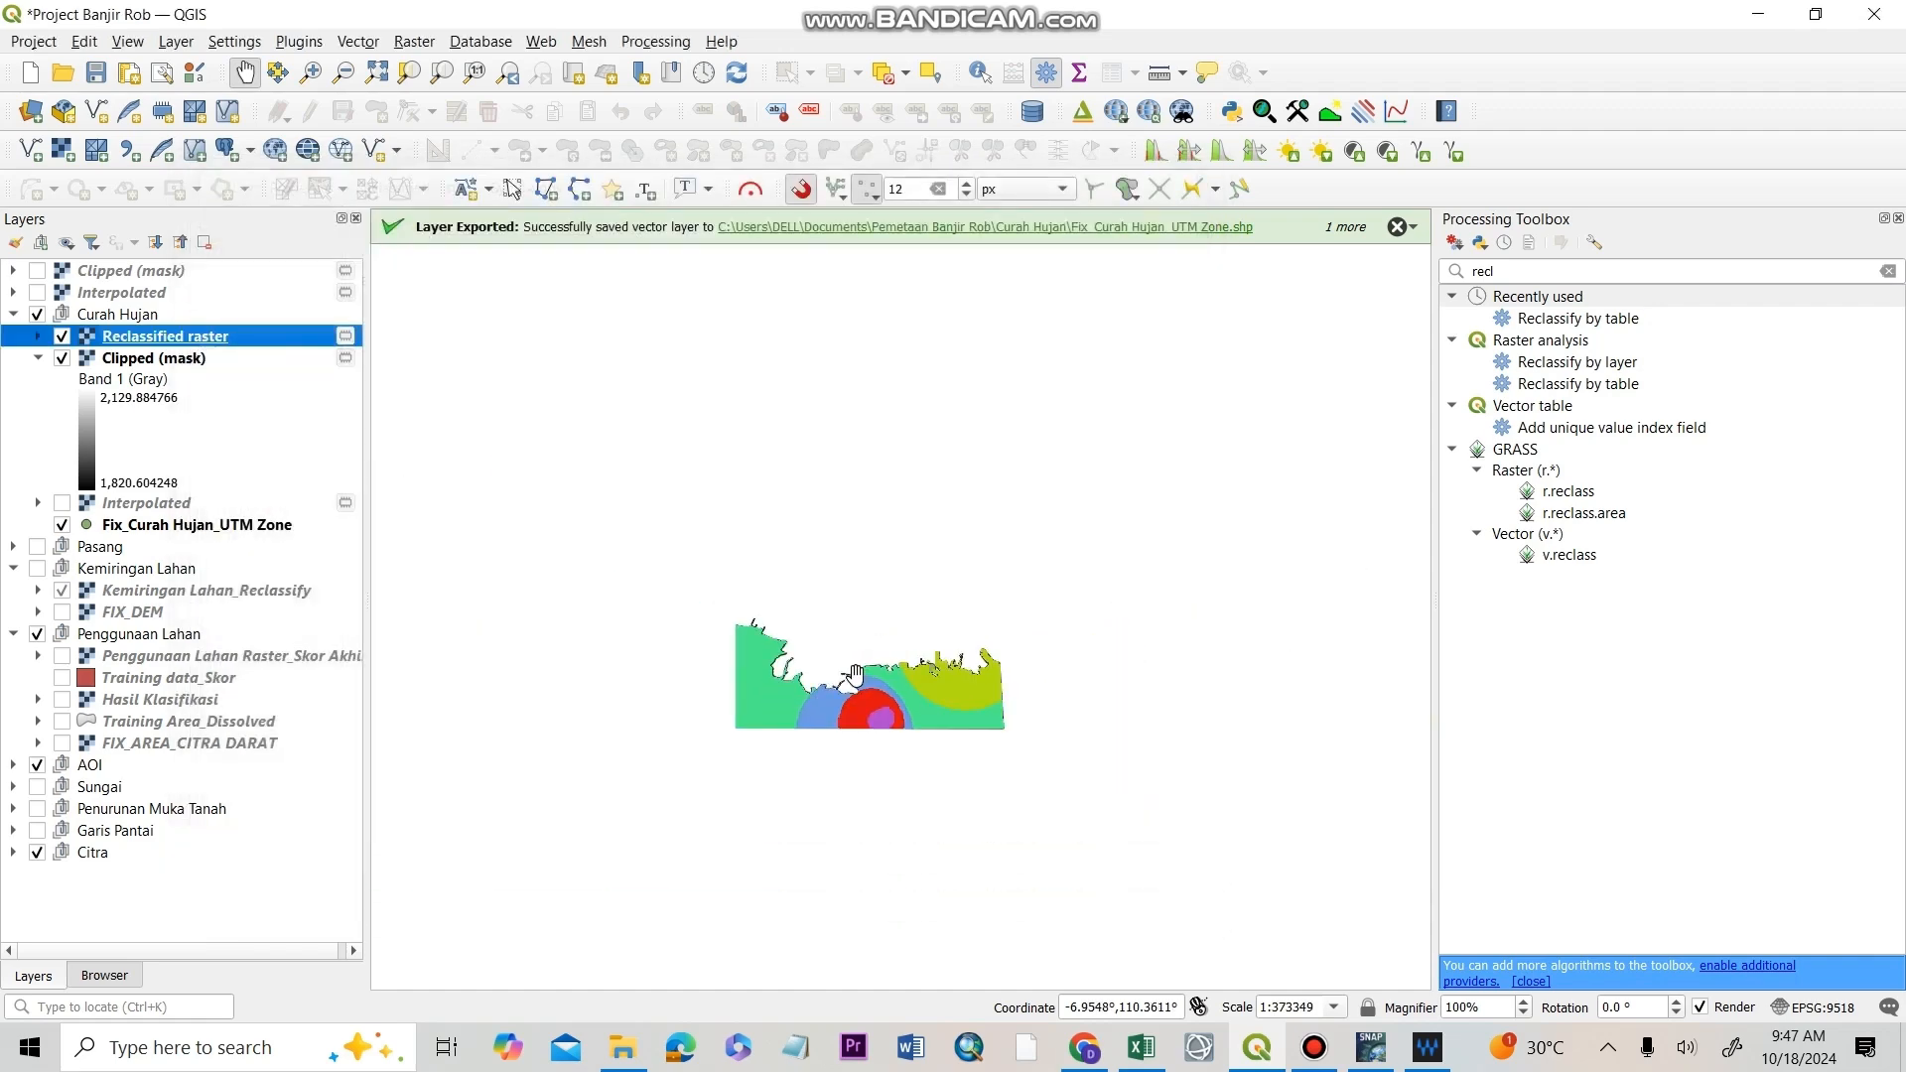